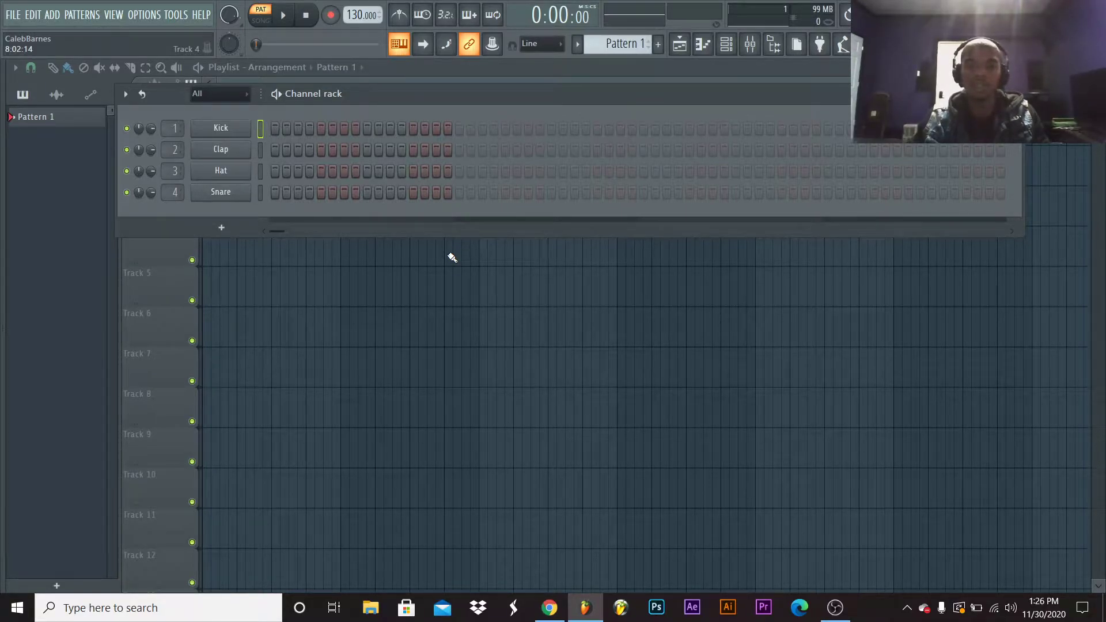
# Replace the Kick channel with the Xpand!2_x64 plugin and audition its default sound
pyautogui.rightClick(237, 135)
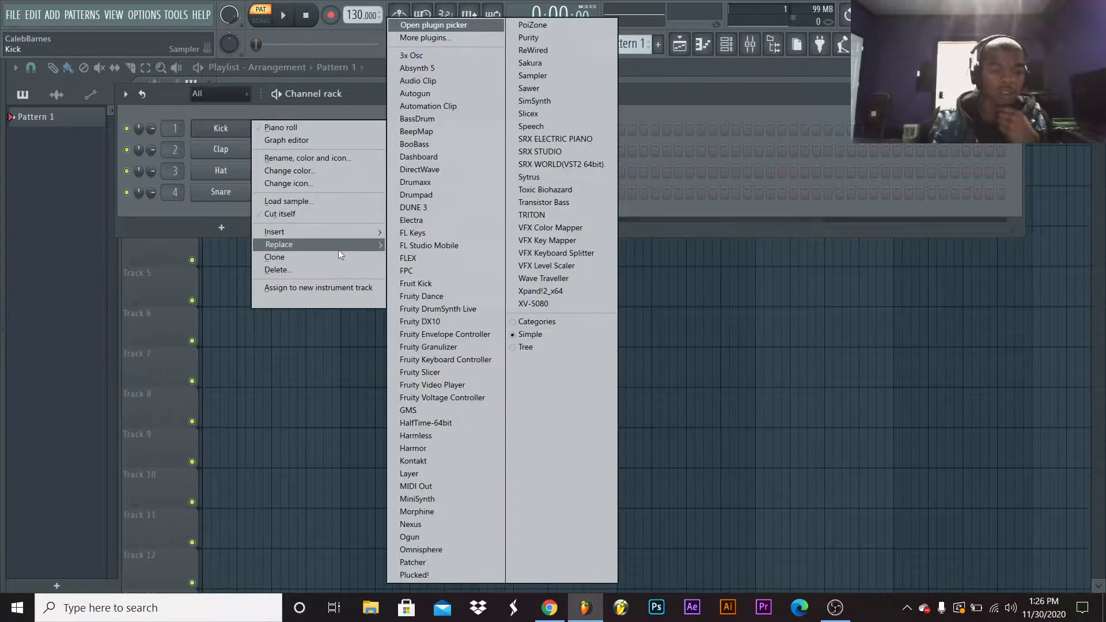
pyautogui.moveTo(364, 247)
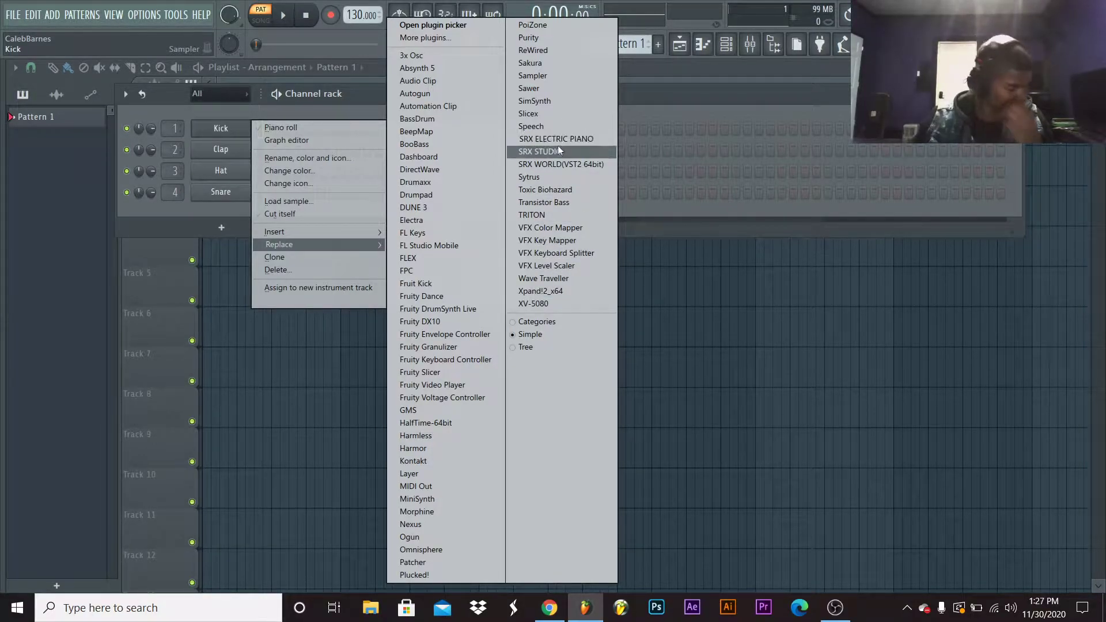
pyautogui.click(547, 290)
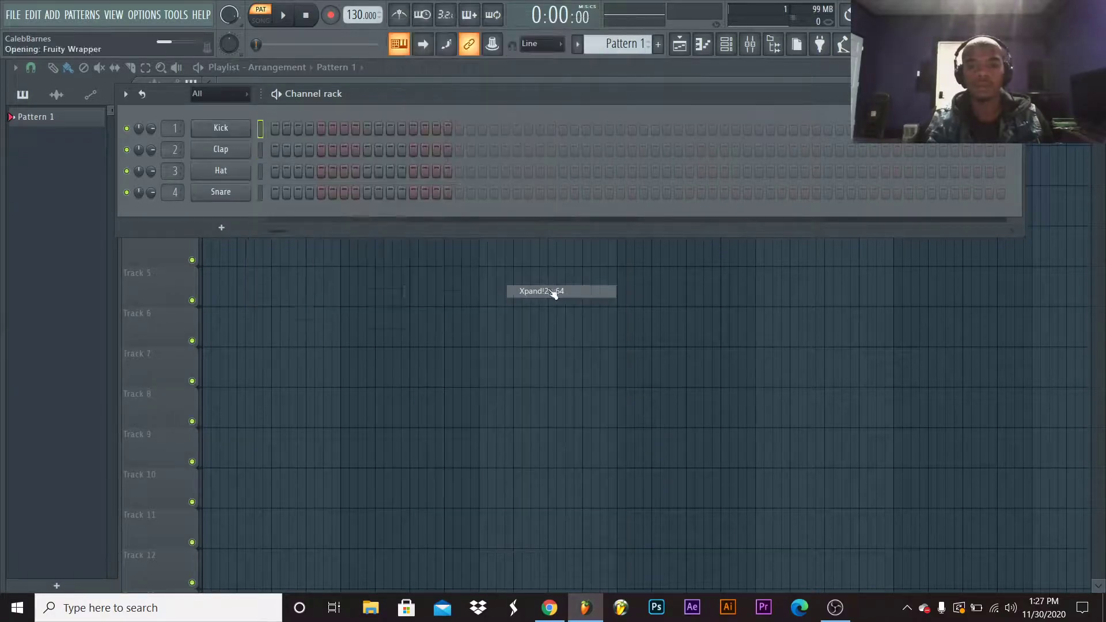
pyautogui.press('g')
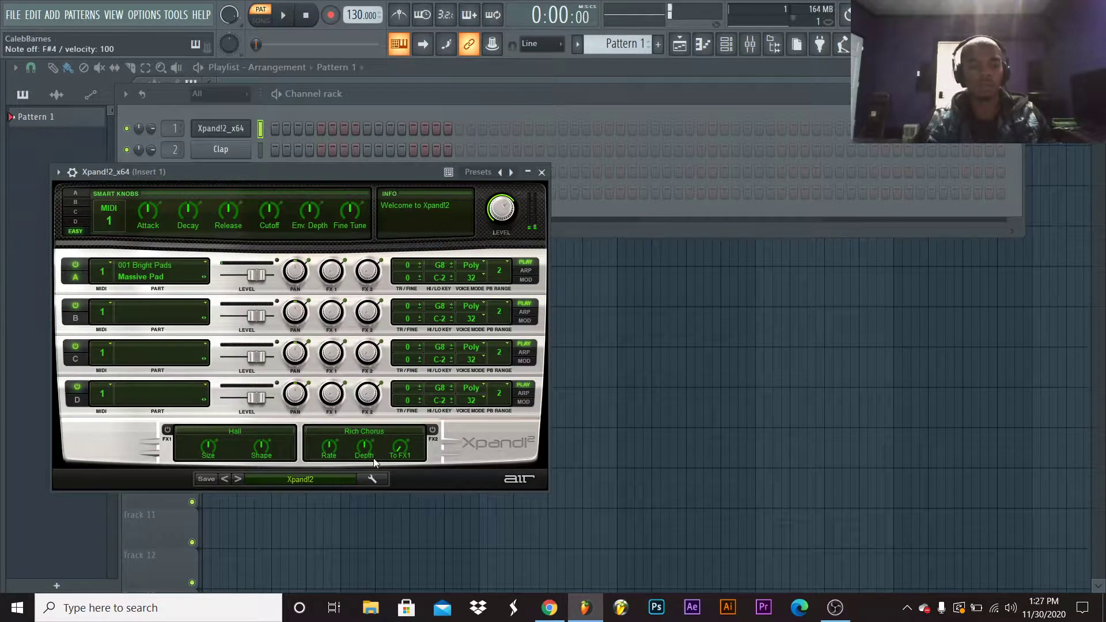
# Load the 01 Sweepscape preset from Soft Pads in Xpand!2 and move the plugin window clear of the channel names
pyautogui.click(312, 478)
pyautogui.moveTo(316, 389)
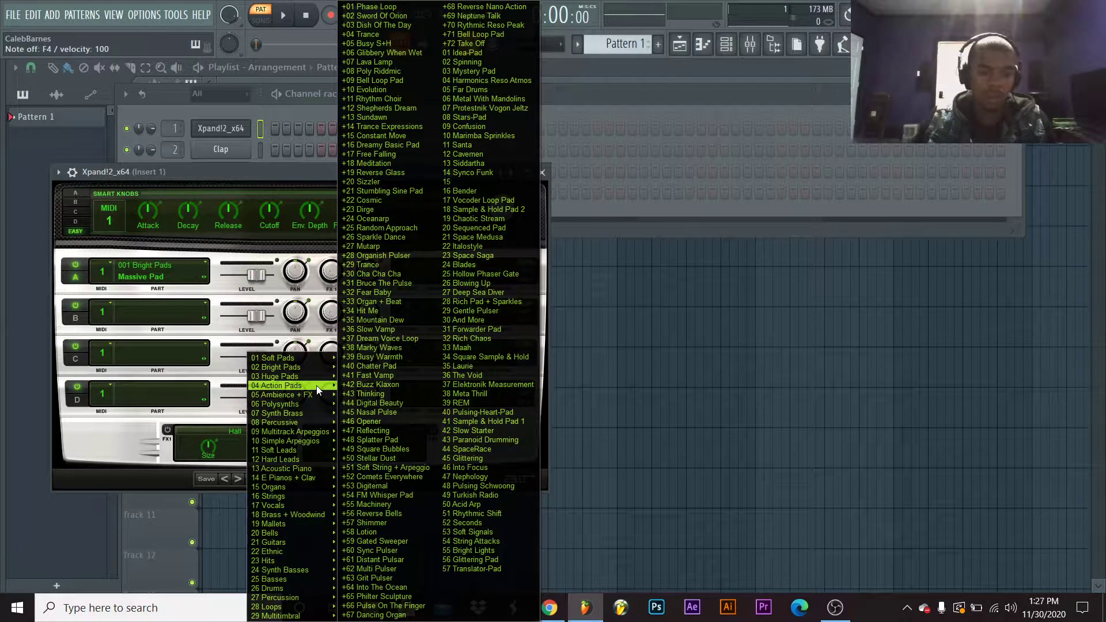
pyautogui.moveTo(315, 358)
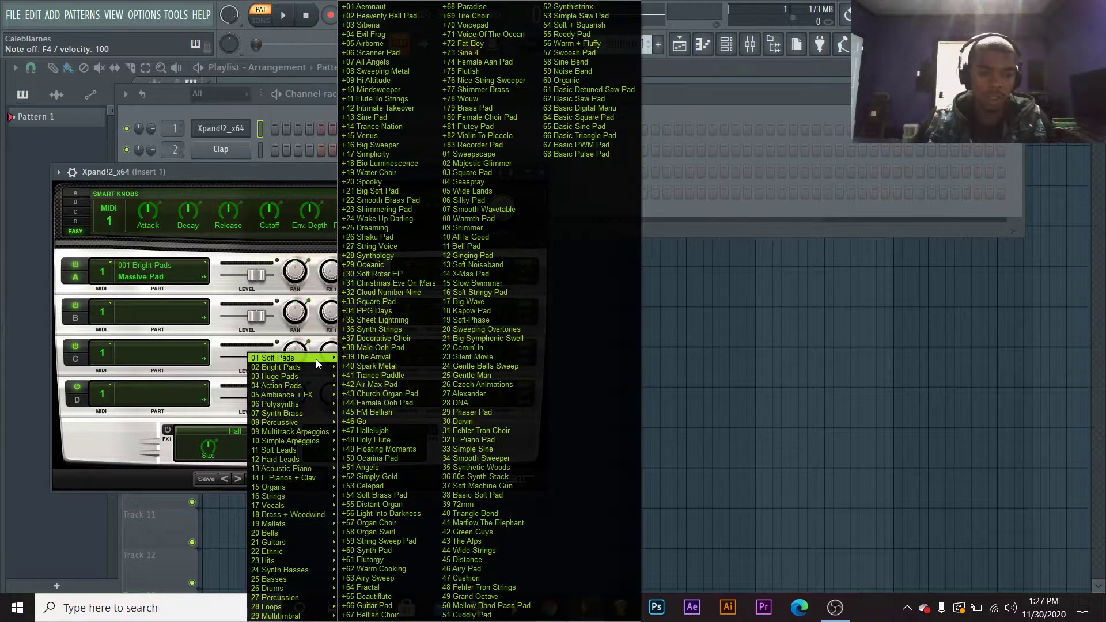
pyautogui.click(496, 156)
pyautogui.moveTo(358, 177); pyautogui.dragTo(621, 160)
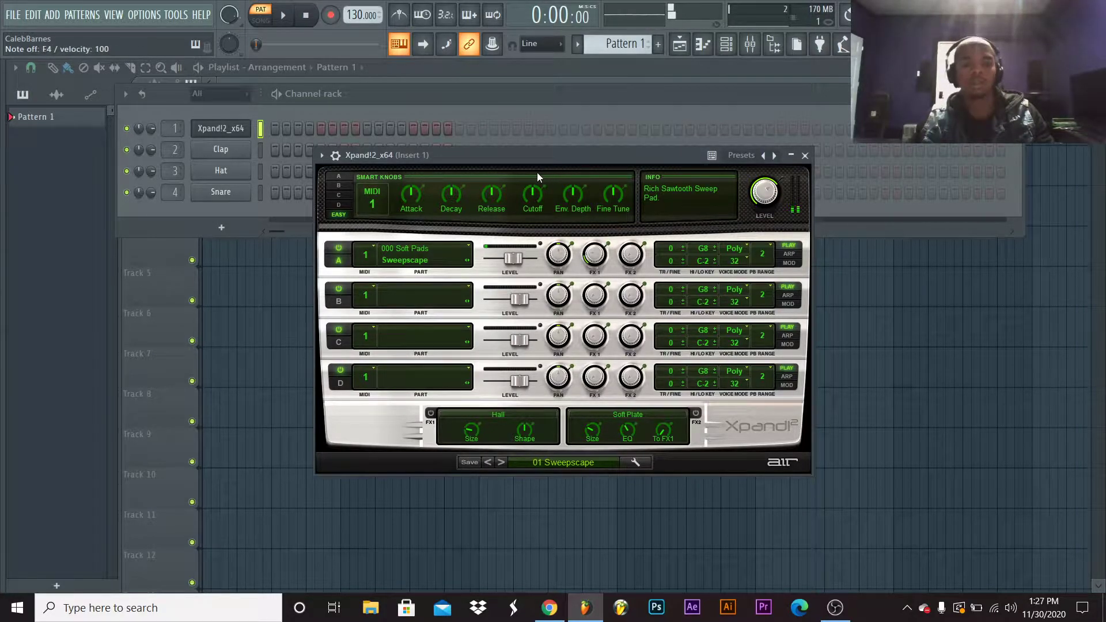
# Open the piano roll of the Xpand!2_x64 channel, enter D#4, F4 and A#4 at the start of bar 1, and play them
pyautogui.rightClick(217, 131)
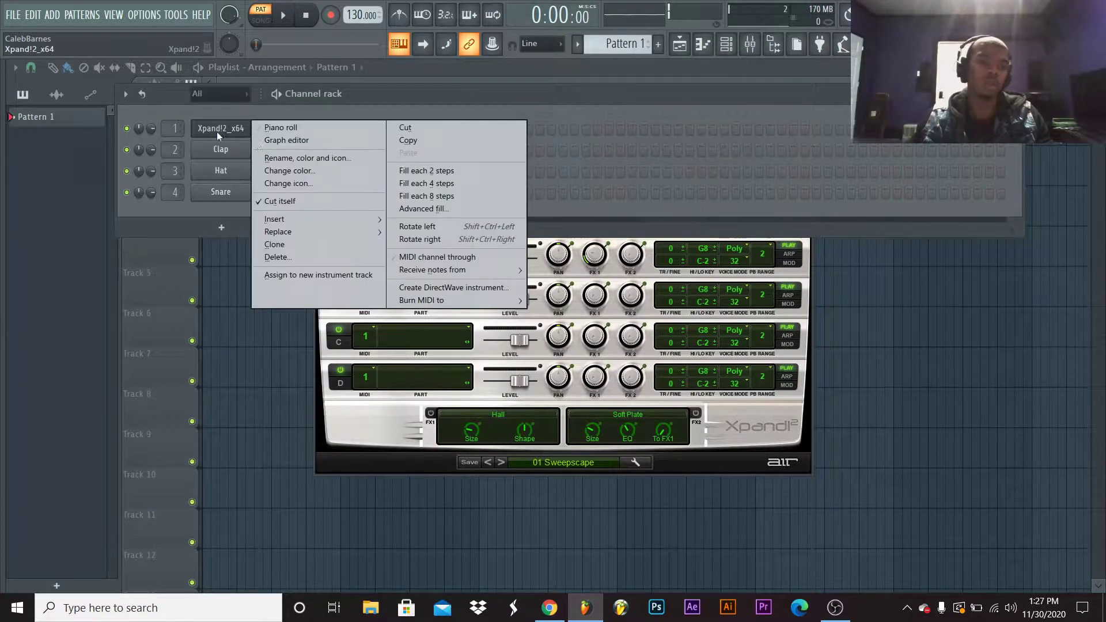
pyautogui.click(305, 127)
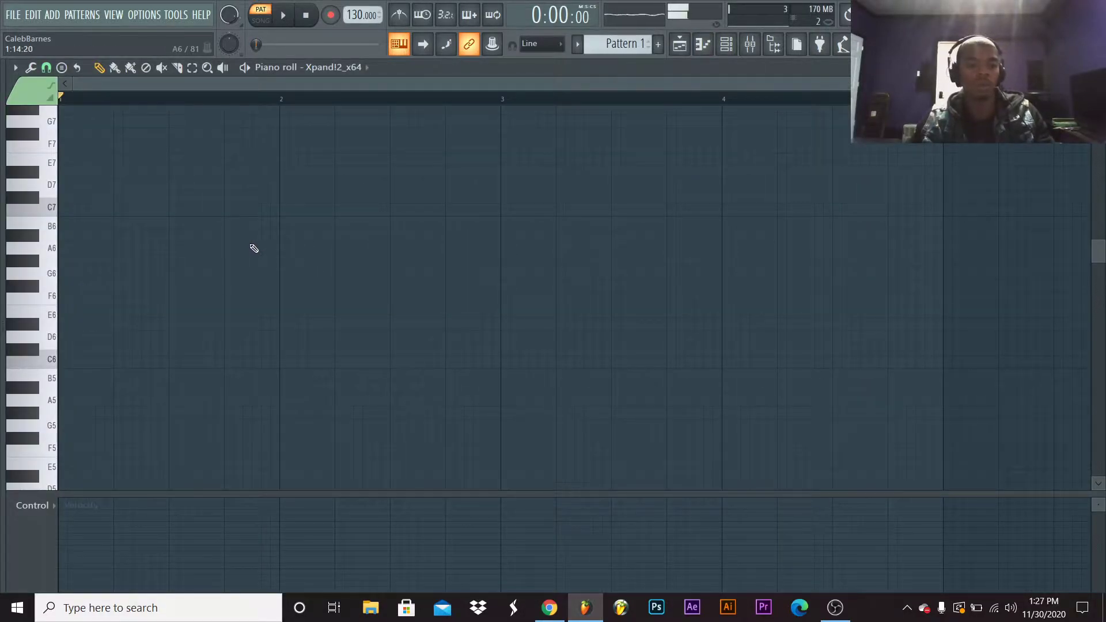
pyautogui.scroll(-5, 265, 253)
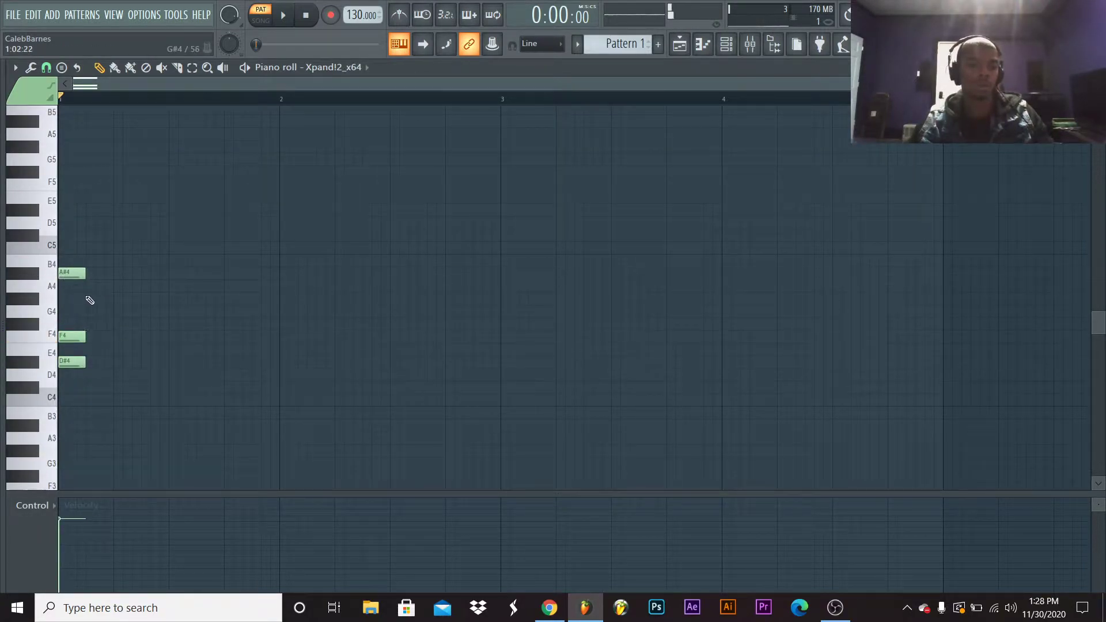
pyautogui.press('space')
pyautogui.press('space')
# Add a C#4 note on beat 2 of bar 1, move the F4 note to beat 3, and play the pattern
pyautogui.click(124, 387)
pyautogui.press('space')
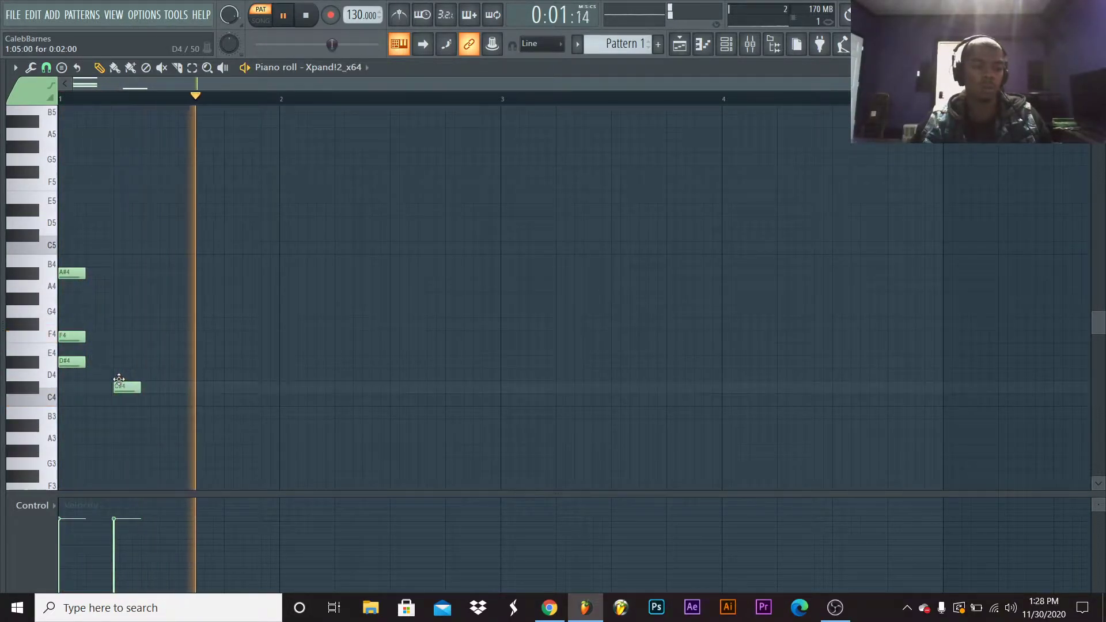
pyautogui.press('space')
pyautogui.moveTo(71, 336); pyautogui.dragTo(182, 340)
pyautogui.press('space')
pyautogui.press('space')
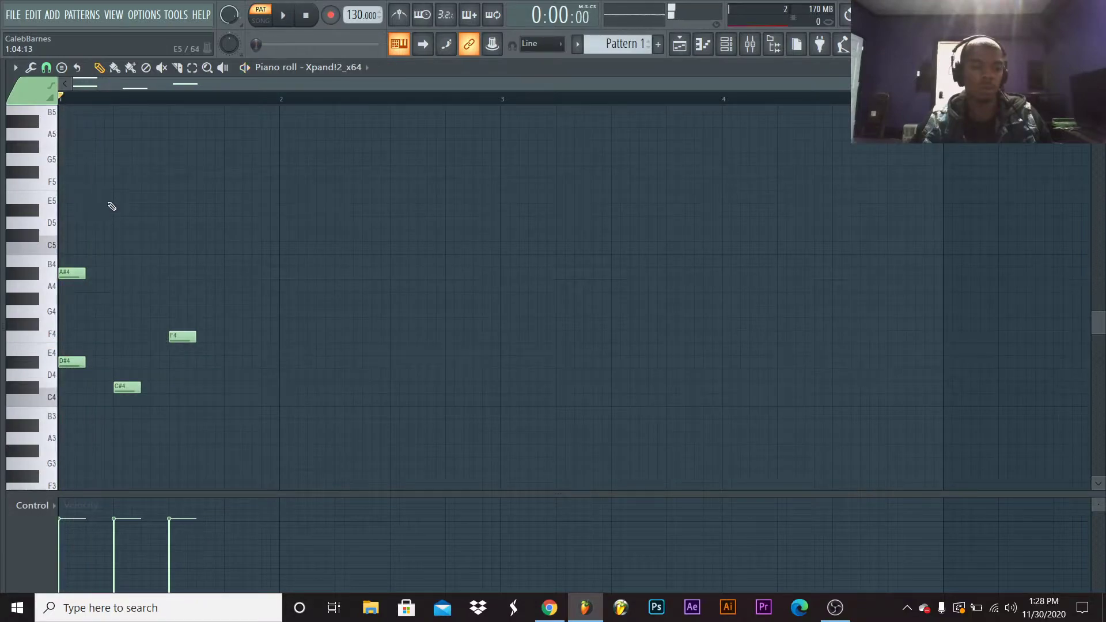
# Move the C#4 and F4 notes together so they start on beat 4 of bar 1 and the start of bar 2
pyautogui.scroll(2, 340, 178)
pyautogui.press('space')
pyautogui.press('space')
pyautogui.press('space')
pyautogui.press('space')
pyautogui.moveTo(136, 406); pyautogui.dragTo(353, 297)
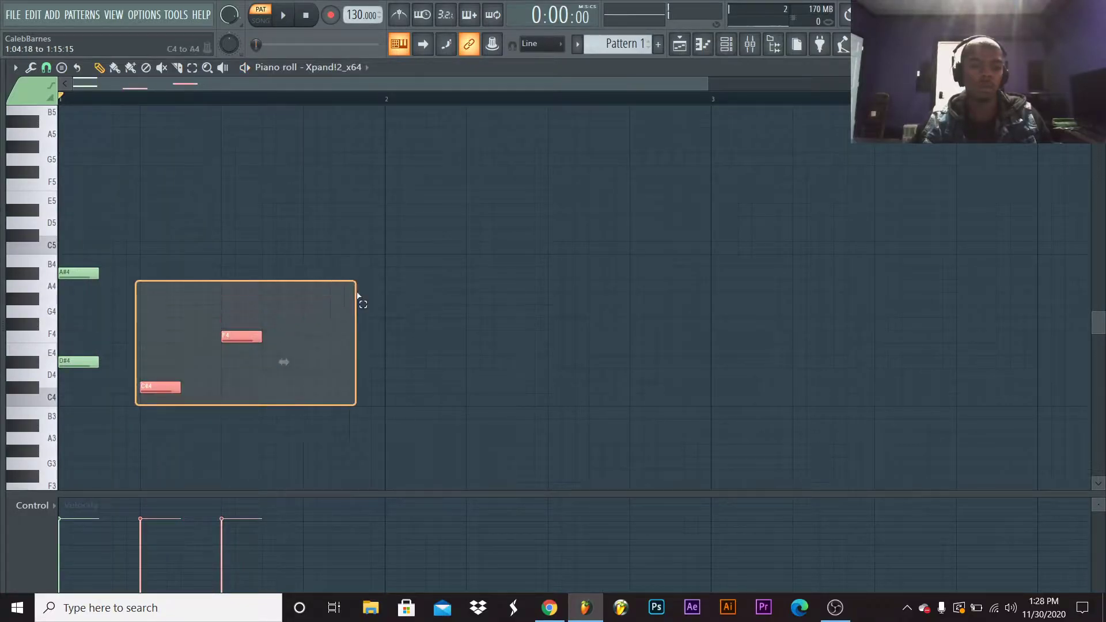
pyautogui.moveTo(162, 395); pyautogui.dragTo(323, 395)
pyautogui.press('space')
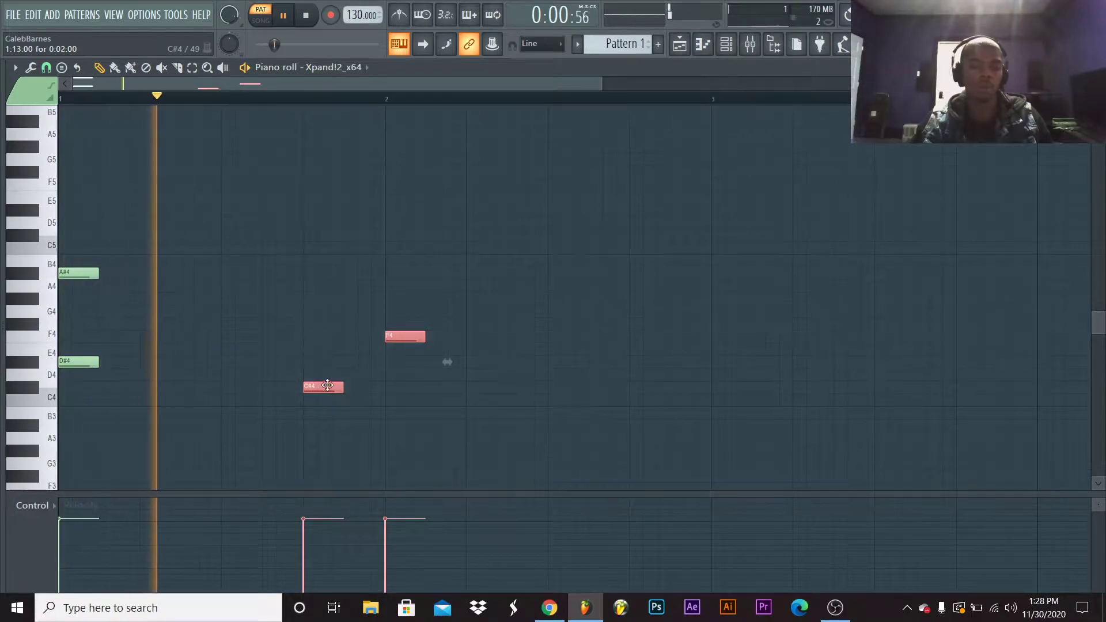
pyautogui.click(412, 268)
pyautogui.press('space')
pyautogui.press('space')
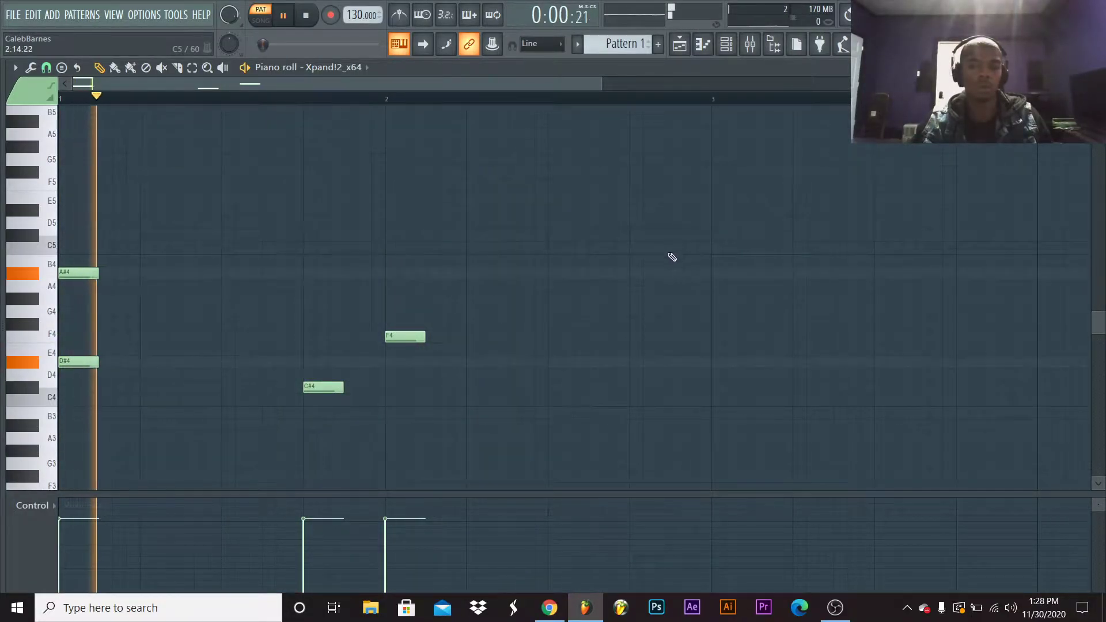
# Add a D#5 note on beat 4 of bar 2 and try out a B4 at the start of bar 3
pyautogui.click(634, 211)
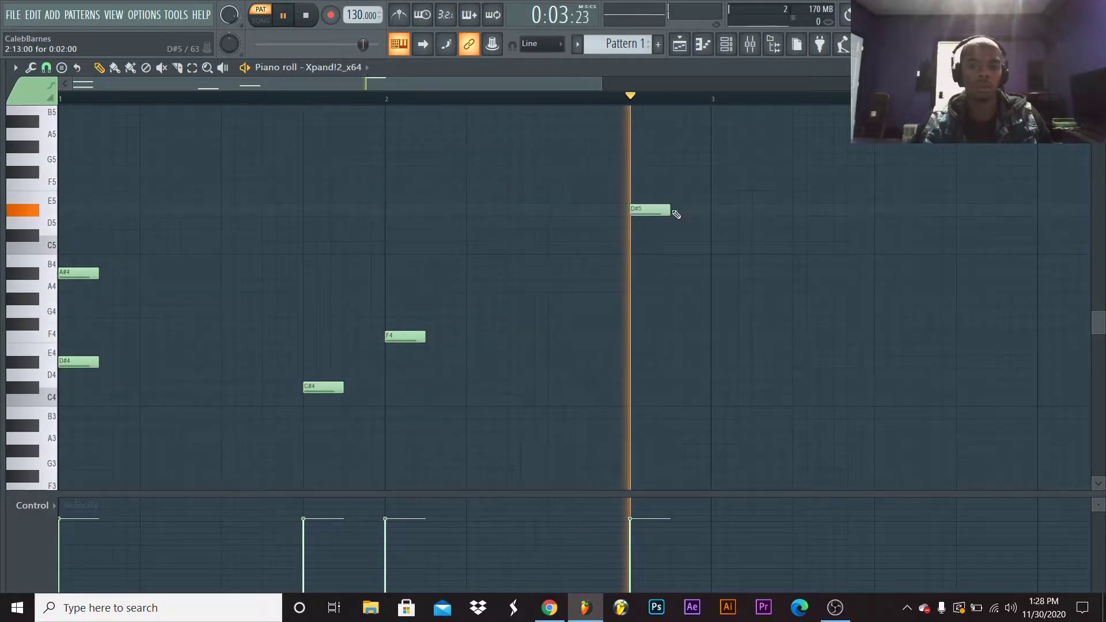
pyautogui.click(709, 263)
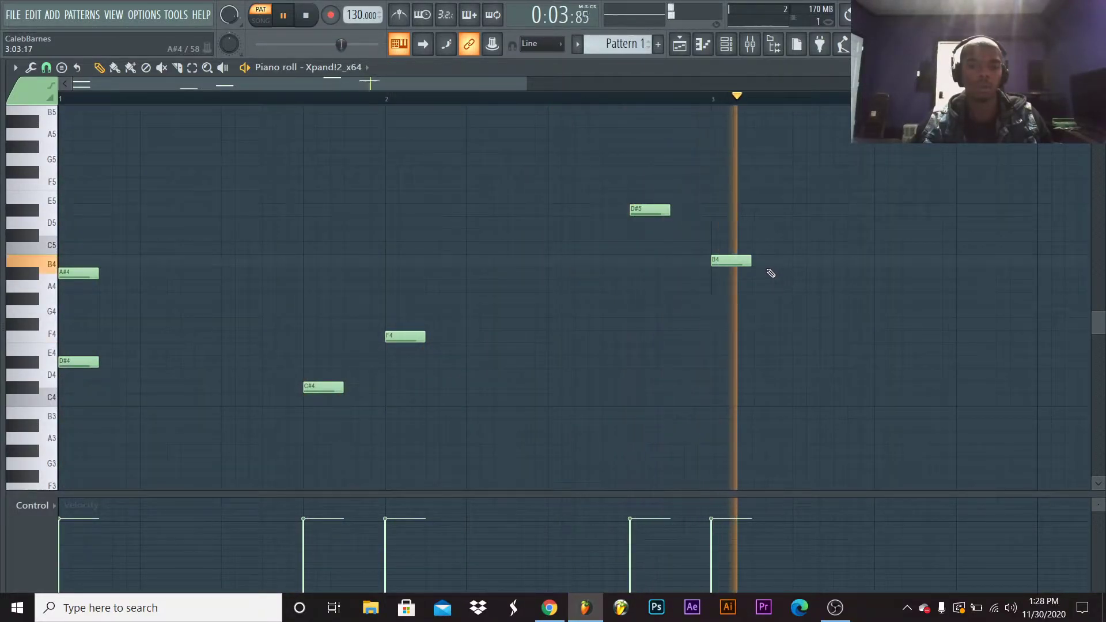
pyautogui.rightClick(731, 260)
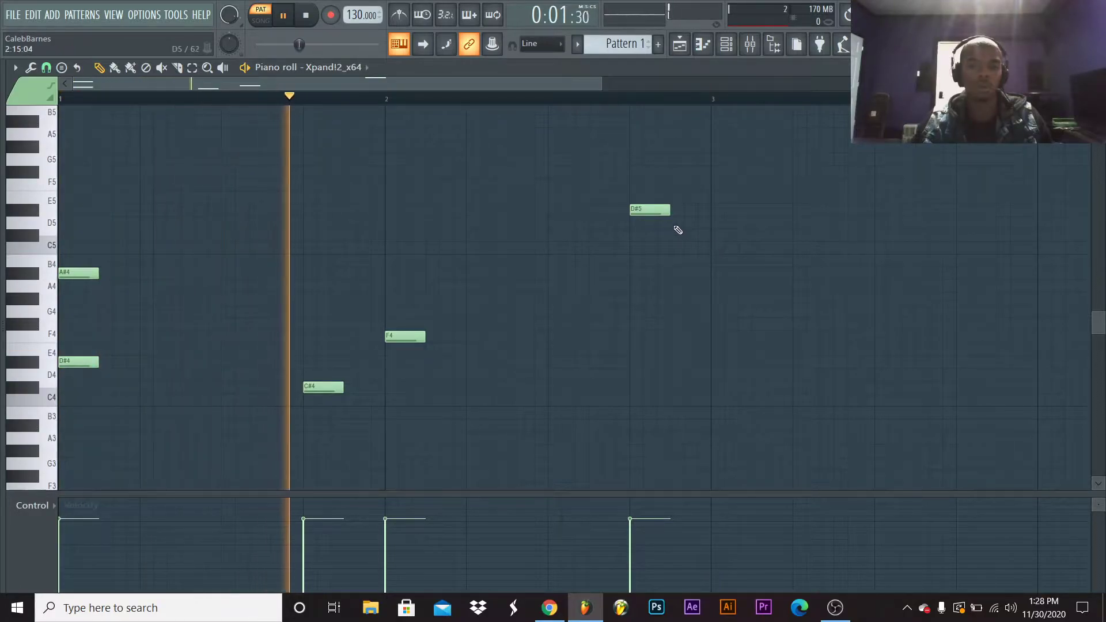
# Add an F5 note on beat 3 of bar 1 and play the pattern
pyautogui.press('space')
pyautogui.press('space')
pyautogui.press('space')
pyautogui.click(227, 185)
pyautogui.press('space')
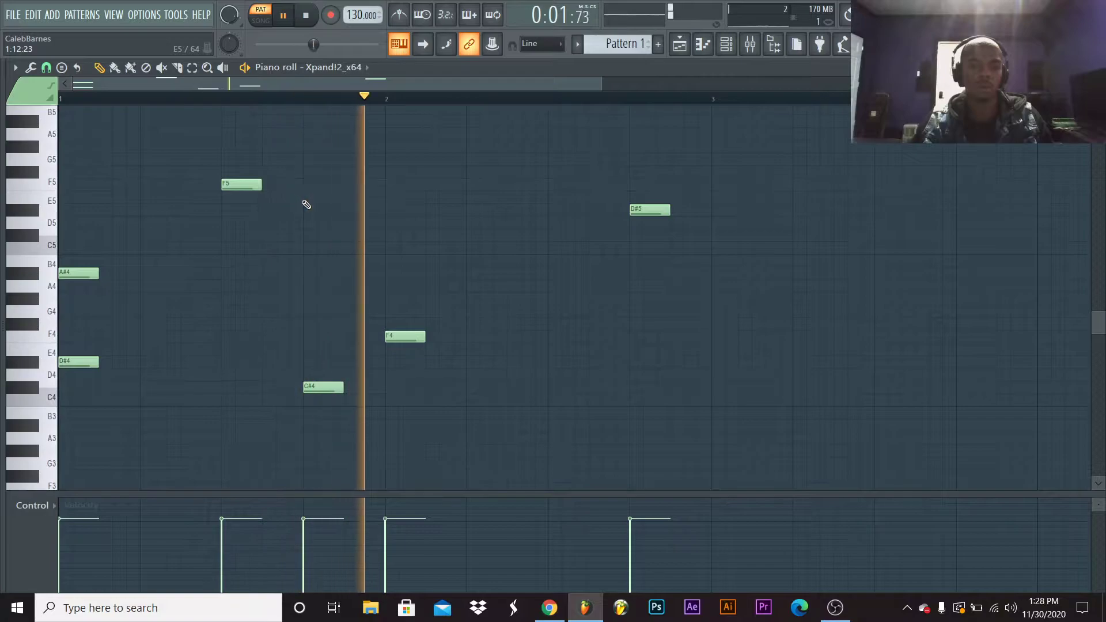
# Add a low note on beat 3 of bar 2, trying D3 first and replacing it with E3
pyautogui.scroll(-3, 510, 302)
pyautogui.scroll(-1, 509, 322)
pyautogui.press('space')
pyautogui.press('space')
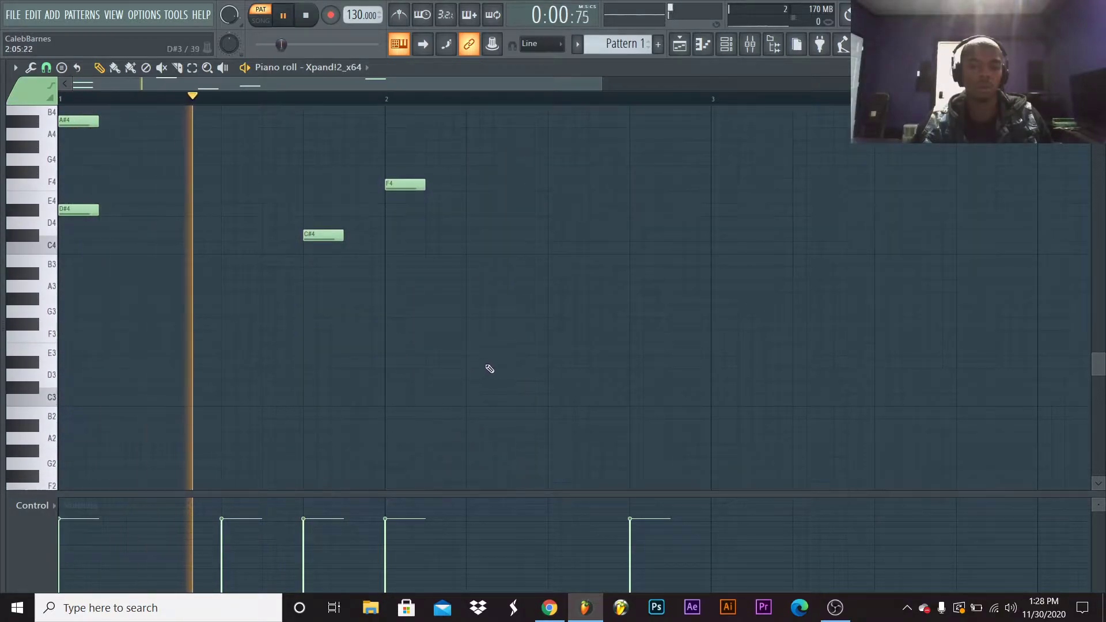
pyautogui.click(548, 377)
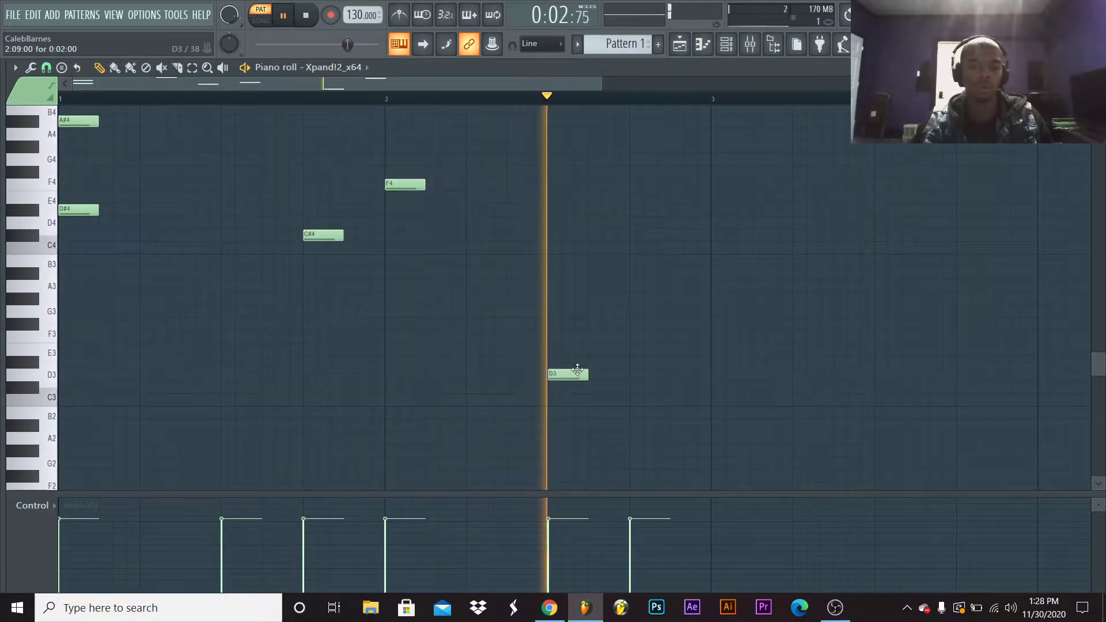
pyautogui.rightClick(566, 376)
pyautogui.click(550, 349)
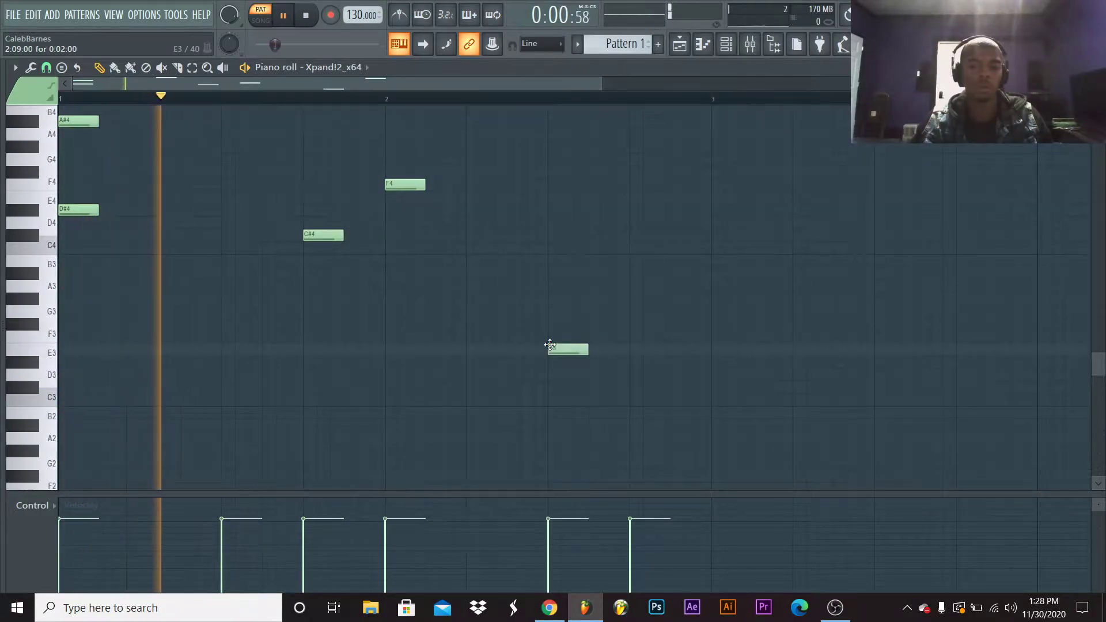
# Raise the low note on beat 3 of bar 2 to F3 and on to F#3, playing the pattern to compare
pyautogui.scroll(2, 576, 318)
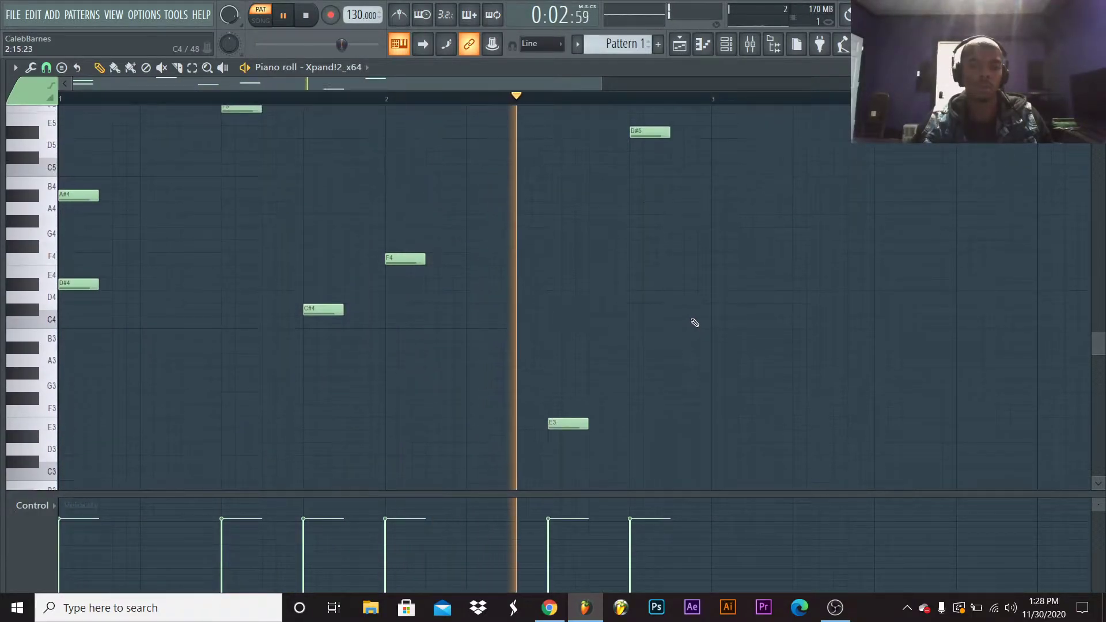
pyautogui.press('space')
pyautogui.press('space')
pyautogui.moveTo(559, 425); pyautogui.dragTo(559, 412)
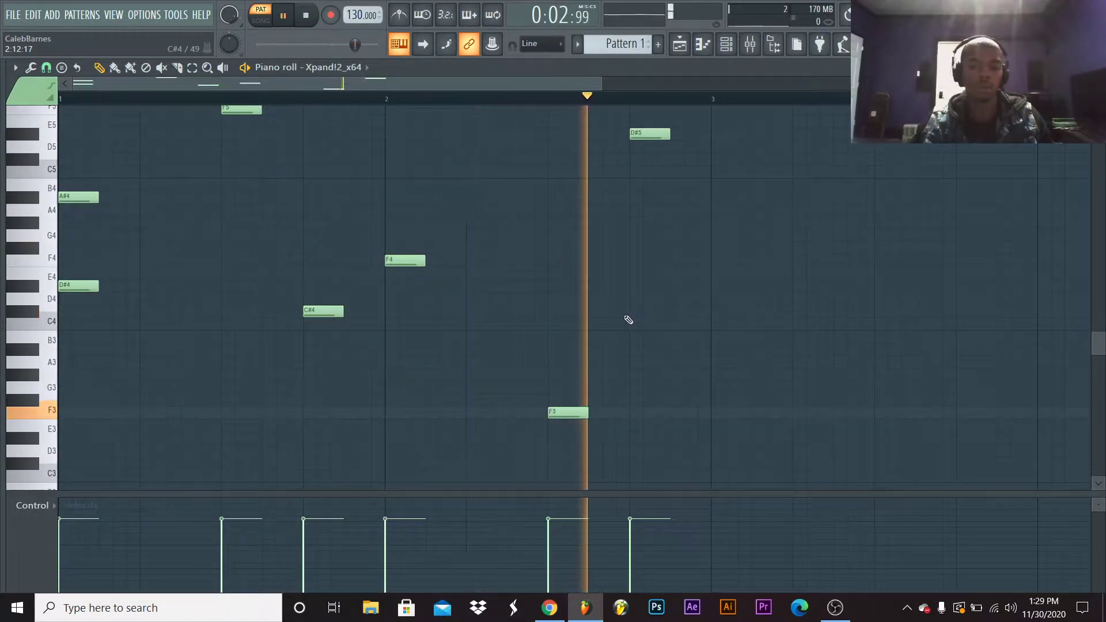
pyautogui.press('space')
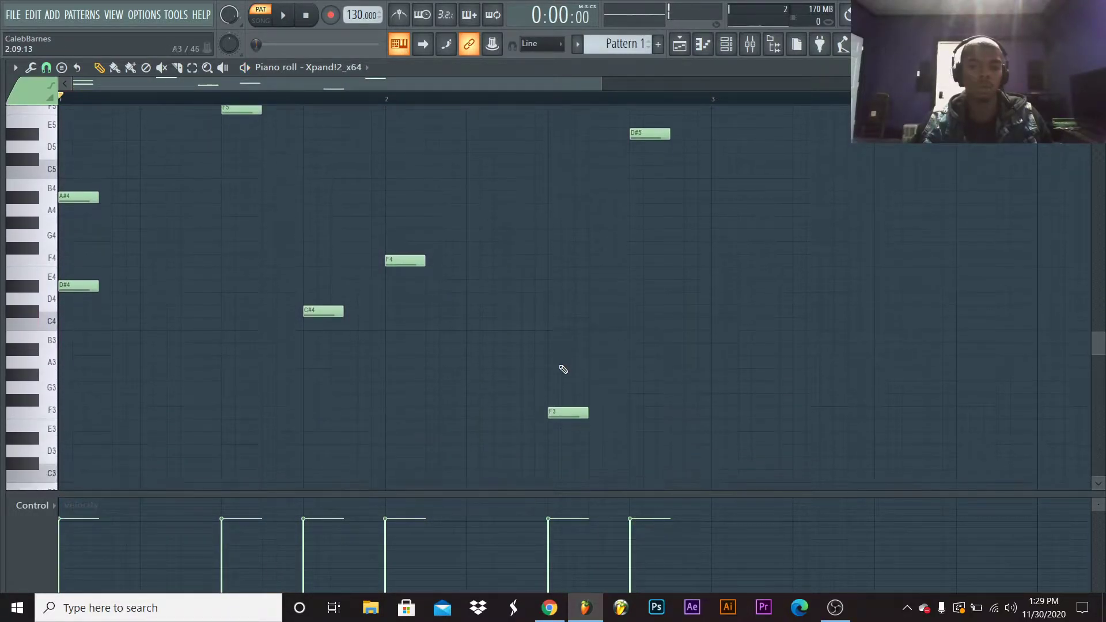
pyautogui.moveTo(568, 411); pyautogui.dragTo(567, 398)
pyautogui.press('space')
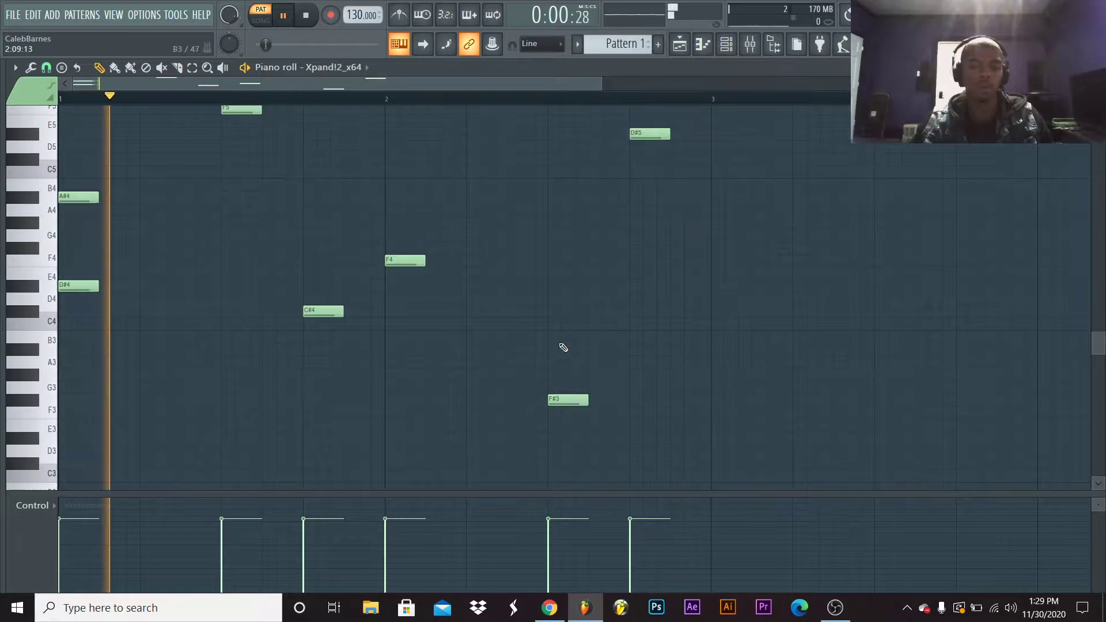
# Add an F4 note at the start of bar 3 and an A#4 note on beat 3 of that bar
pyautogui.scroll(3, 563, 343)
pyautogui.press('space')
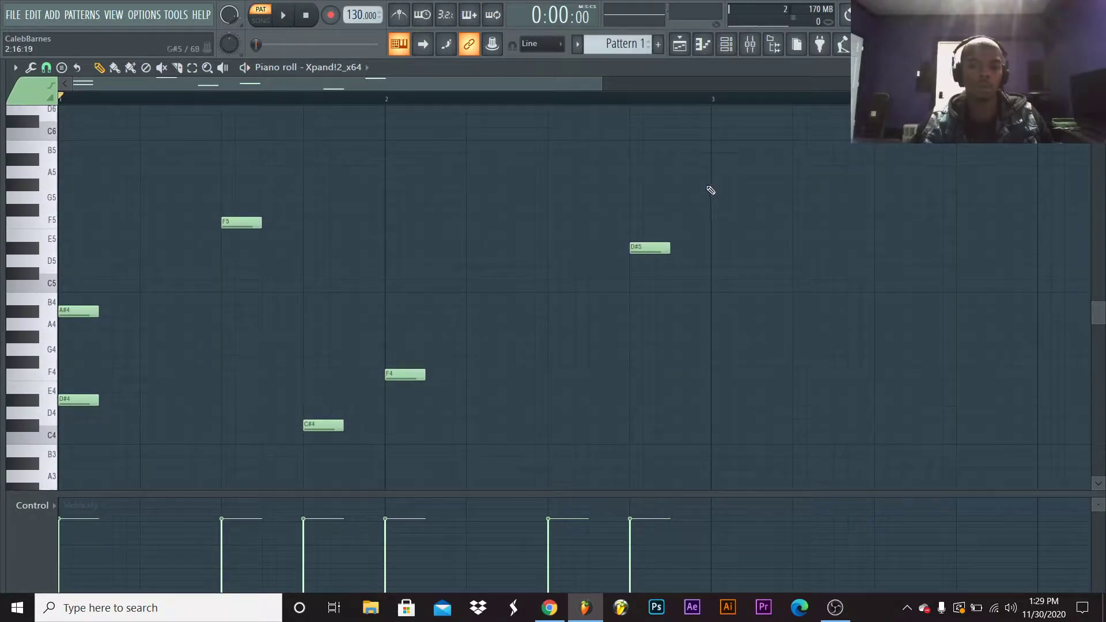
pyautogui.press('space')
pyautogui.click(710, 374)
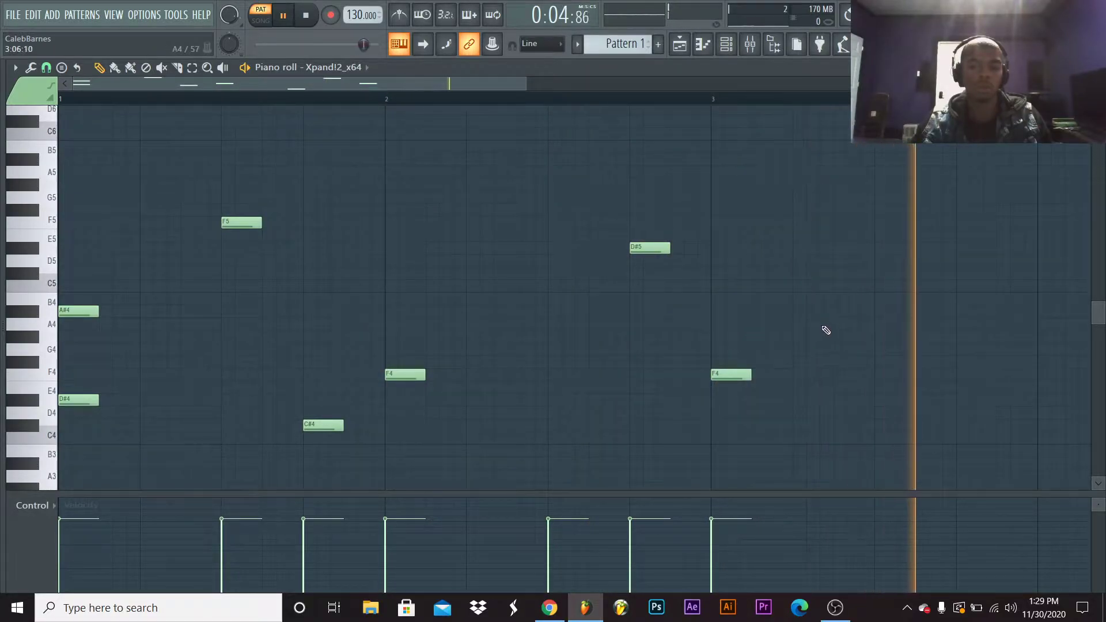
pyautogui.click(880, 314)
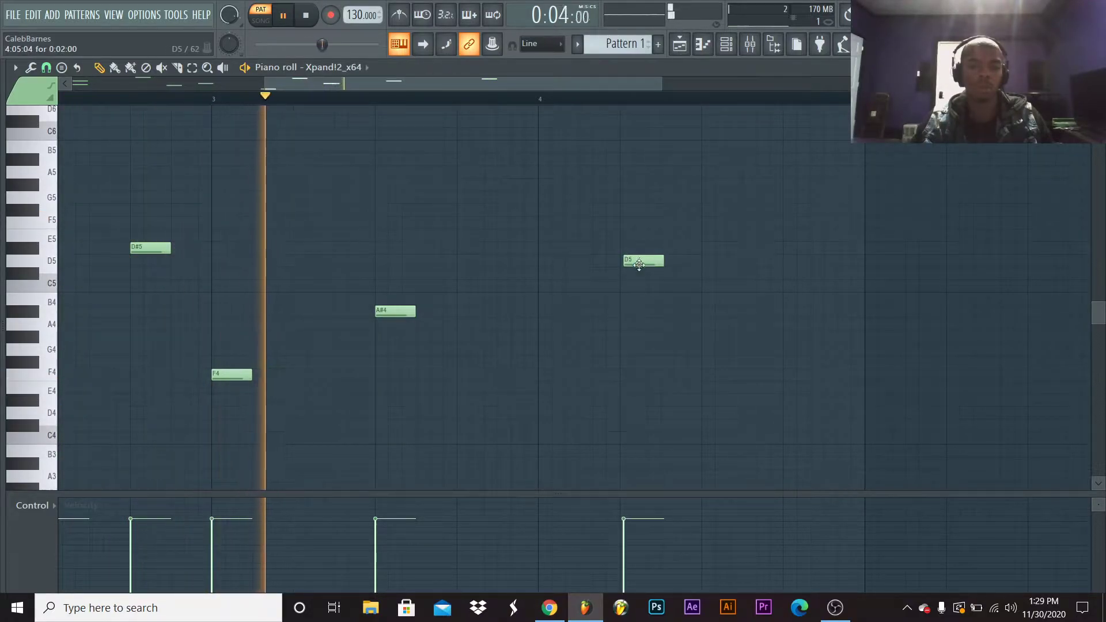
# Move the D5 note in bar 4 to D#5 on beat 2 and add an A#4 note on beat 4
pyautogui.moveTo(627, 262); pyautogui.dragTo(637, 244)
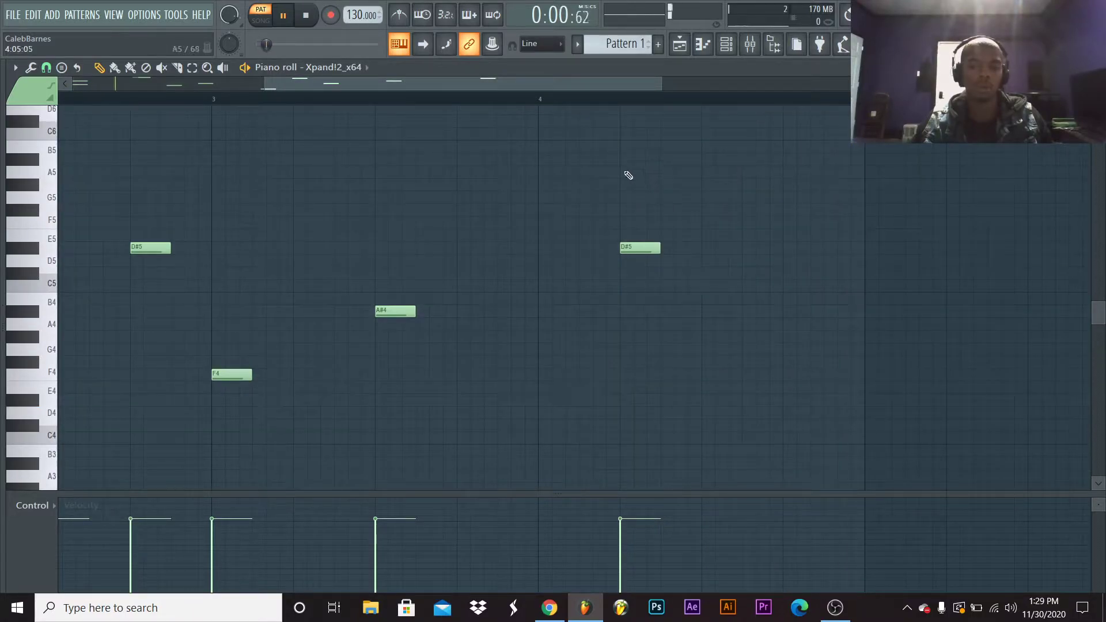
pyautogui.moveTo(601, 89); pyautogui.dragTo(611, 132)
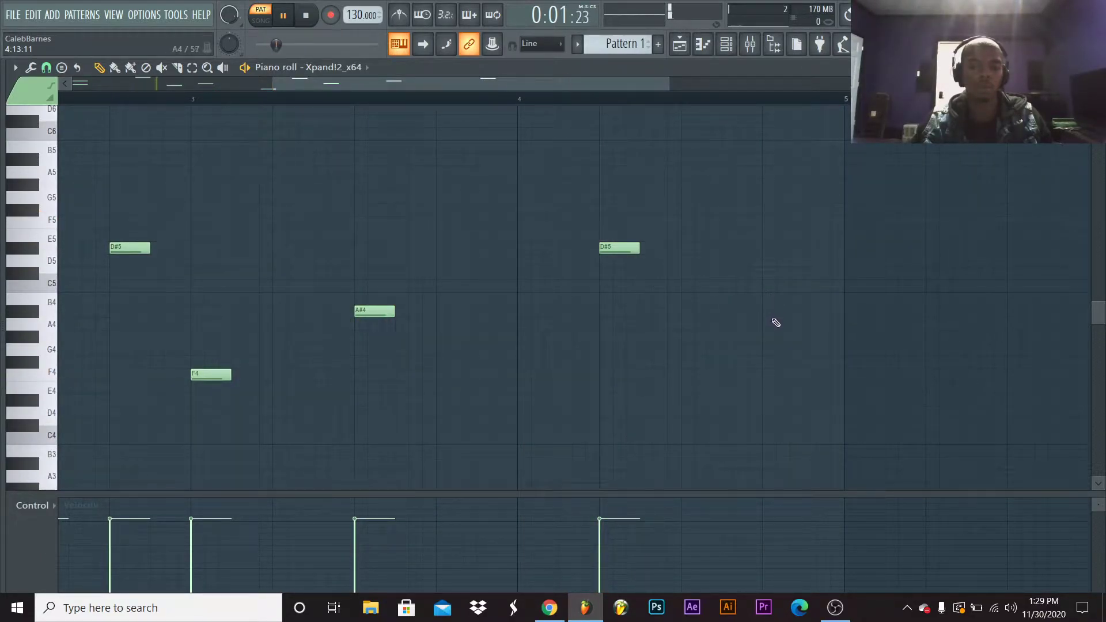
pyautogui.moveTo(770, 308); pyautogui.dragTo(764, 309)
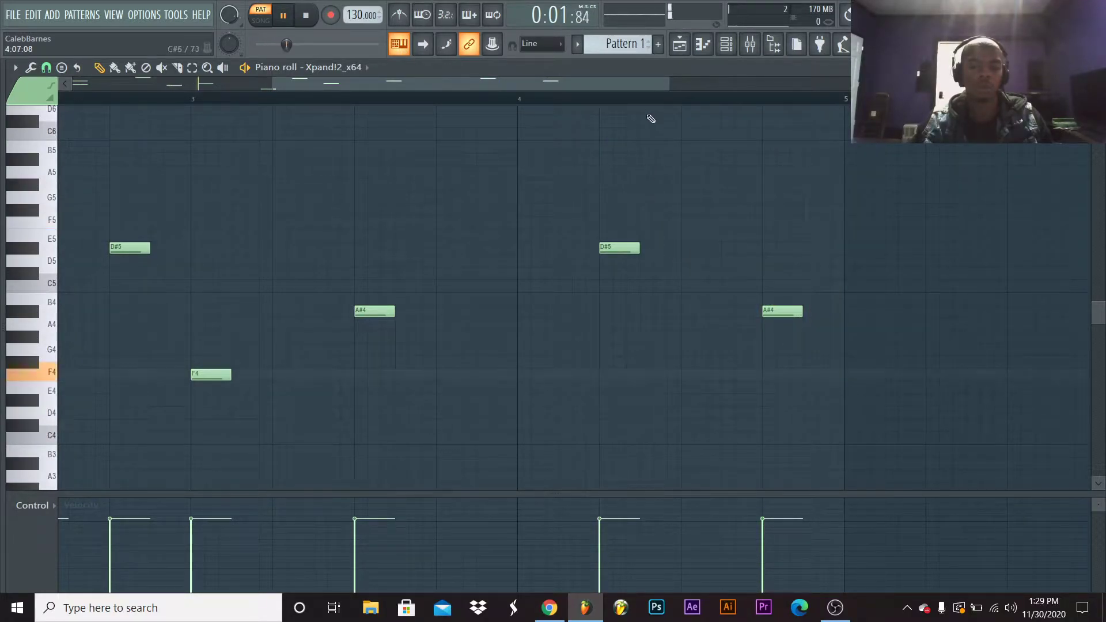
# Add an F4 note below the D#5 on beat 2 of bar 4
pyautogui.moveTo(547, 84); pyautogui.dragTo(348, 85)
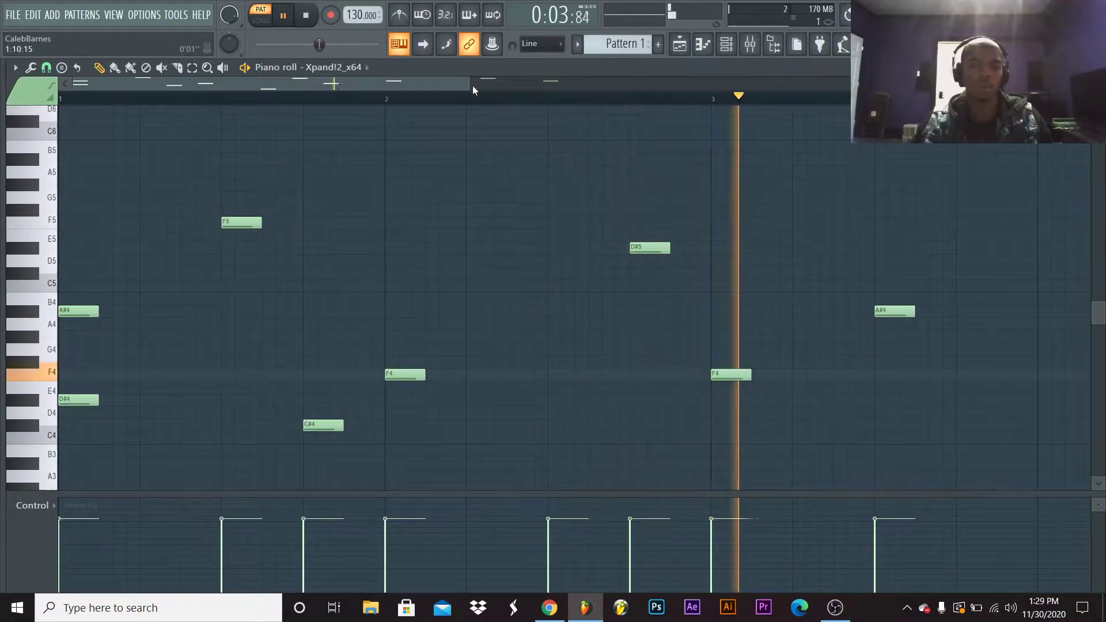
pyautogui.moveTo(472, 85); pyautogui.dragTo(792, 86)
pyautogui.scroll(-4, 699, 285)
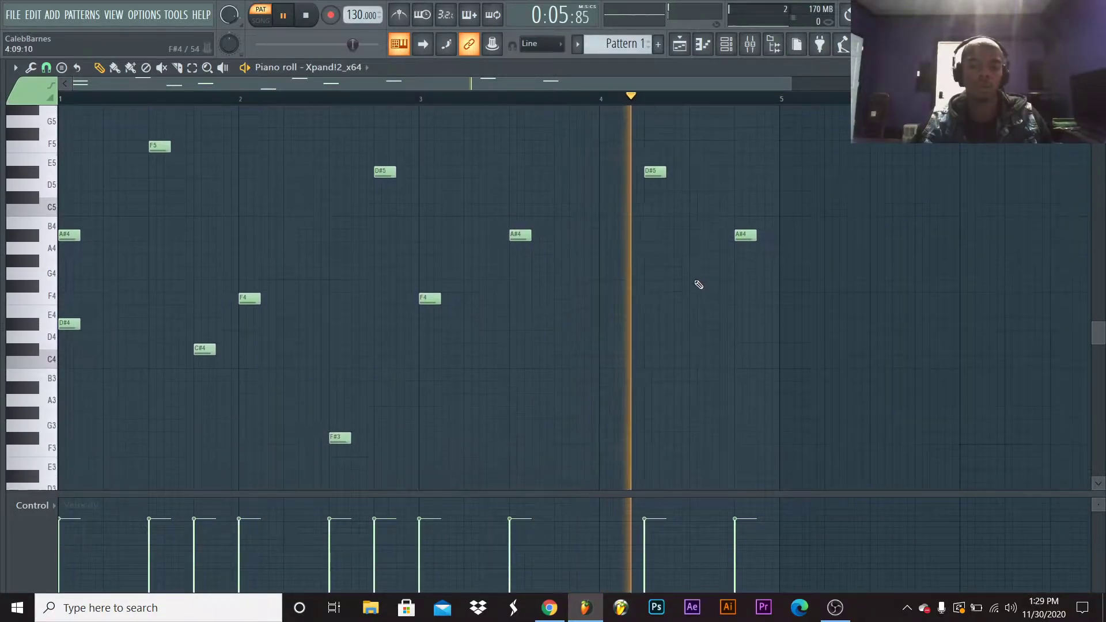
pyautogui.click(649, 299)
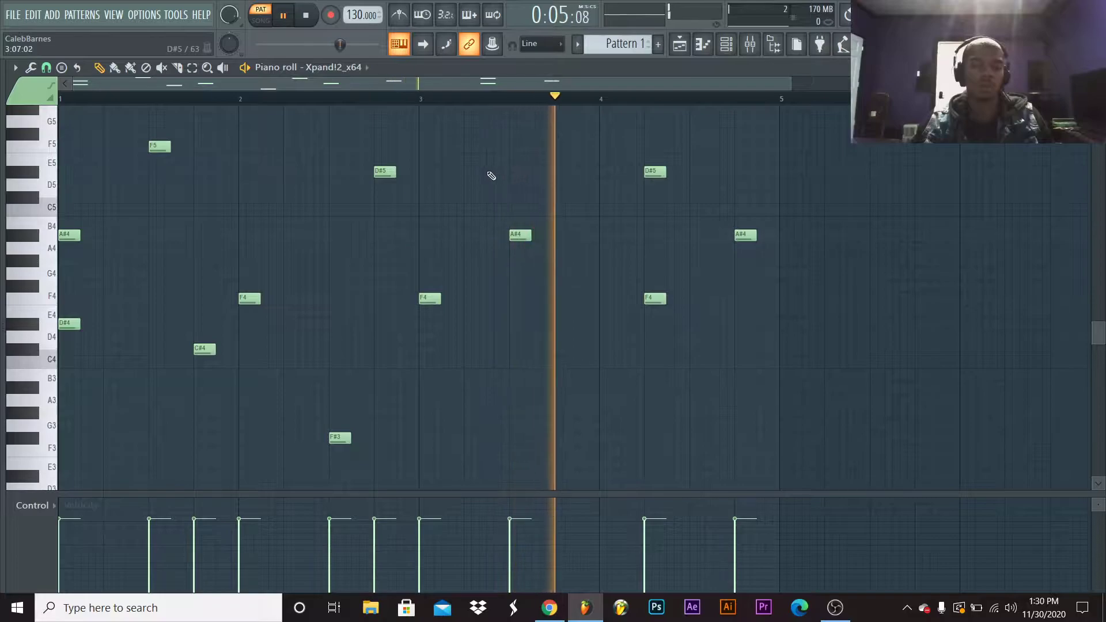
# Add an F5 note on beat 3 of bar 4
pyautogui.scroll(1, 465, 205)
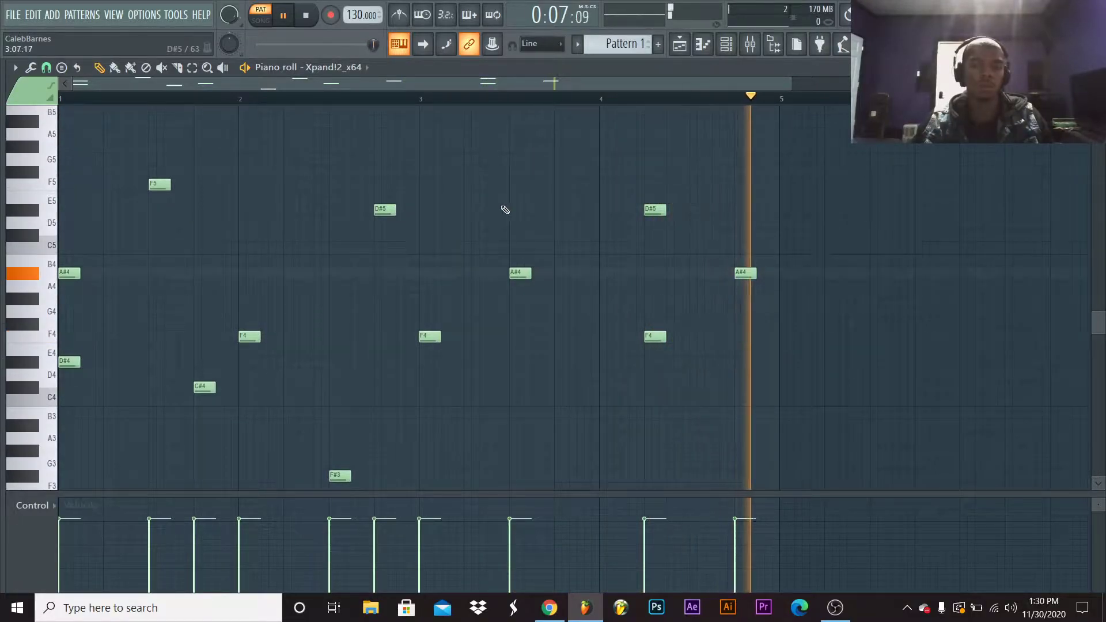
pyautogui.click(688, 185)
pyautogui.moveTo(686, 188); pyautogui.dragTo(691, 192)
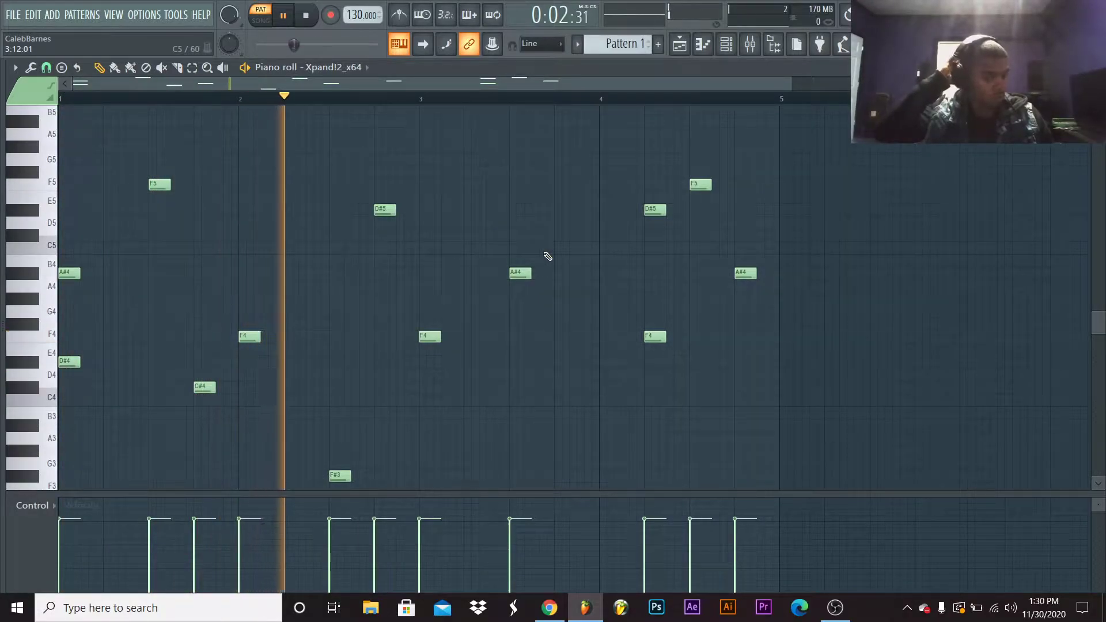
# Select the whole four-bar melody and duplicate it into bars 5 to 8
pyautogui.moveTo(55, 172); pyautogui.dragTo(120, 490)
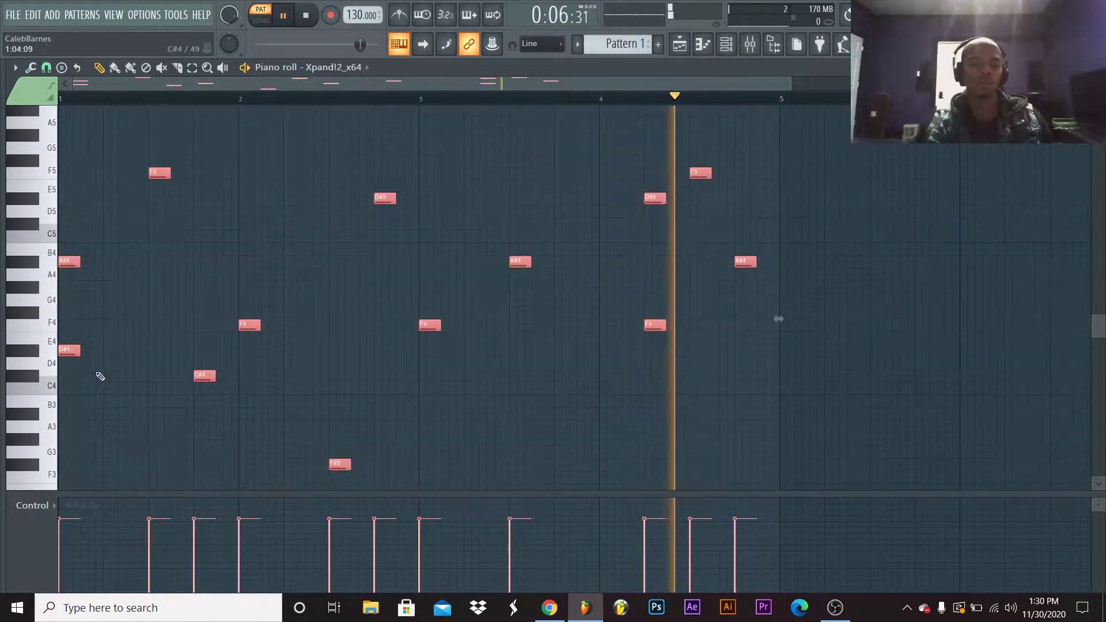
pyautogui.hotkey('ctrl', 'b')
pyautogui.moveTo(781, 333); pyautogui.dragTo(785, 330)
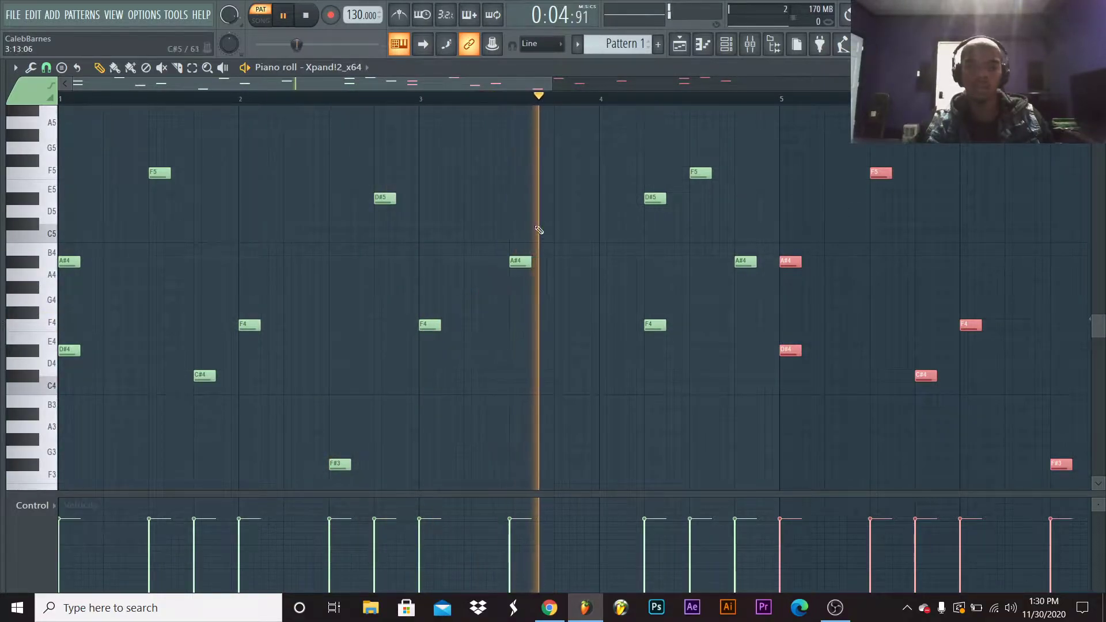
# Select every note of the eight-bar melody and lengthen each one to two beats
pyautogui.moveTo(55, 129); pyautogui.dragTo(72, 391)
pyautogui.scroll(2, 173, 392)
pyautogui.scroll(1, 210, 391)
pyautogui.moveTo(76, 344); pyautogui.dragTo(142, 365)
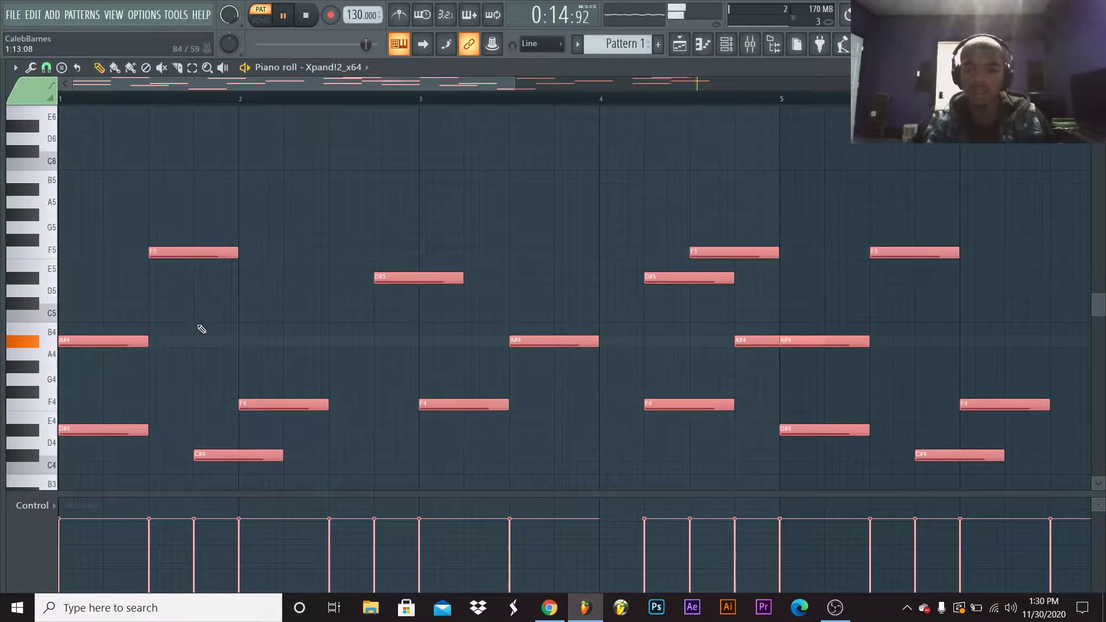
# Trim the last A#4 note to the end of bar 8 and line up the A#4 on beat 4 of bar 4
pyautogui.moveTo(497, 88); pyautogui.dragTo(788, 90)
pyautogui.click(949, 318)
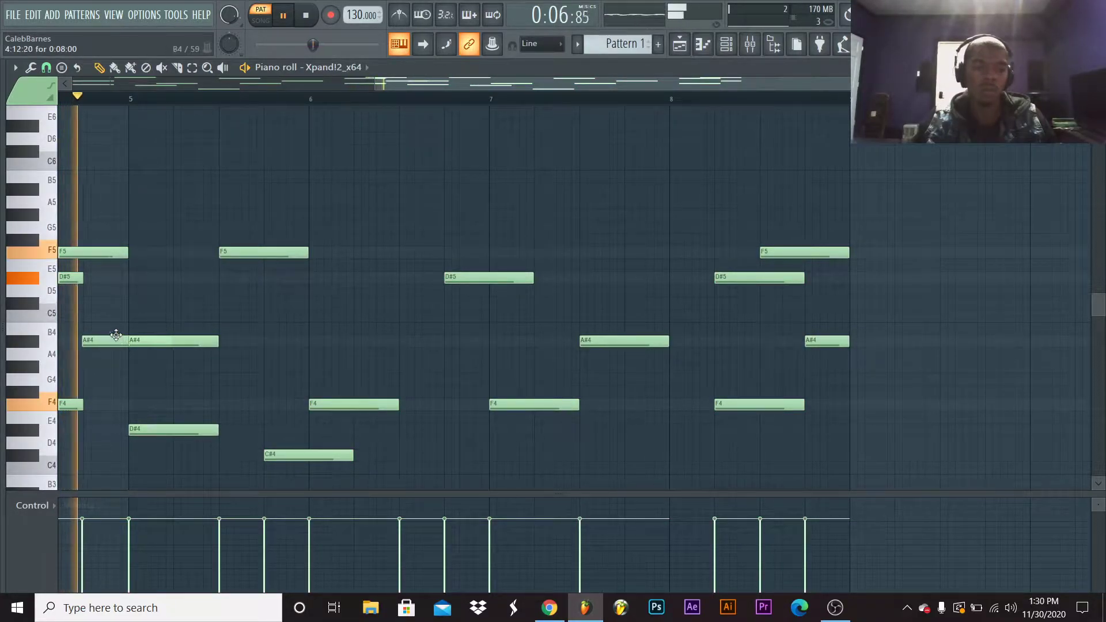
pyautogui.moveTo(116, 335); pyautogui.dragTo(117, 322)
pyautogui.moveTo(129, 327); pyautogui.dragTo(117, 346)
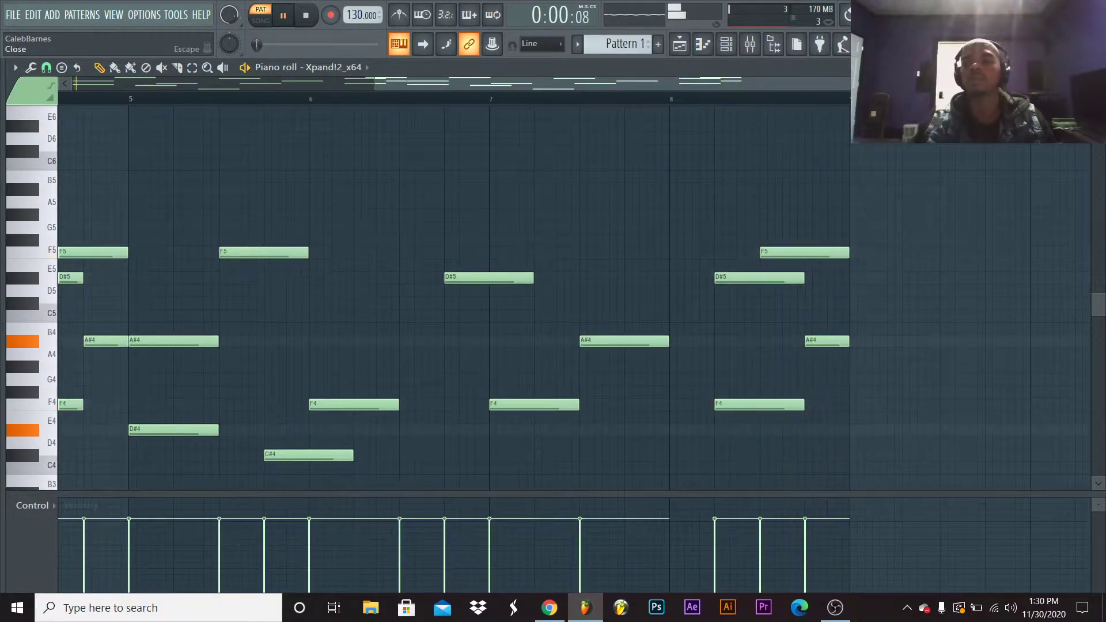
# Return to the channel rack and clone the Xpand!2 channel
pyautogui.press('Escape')
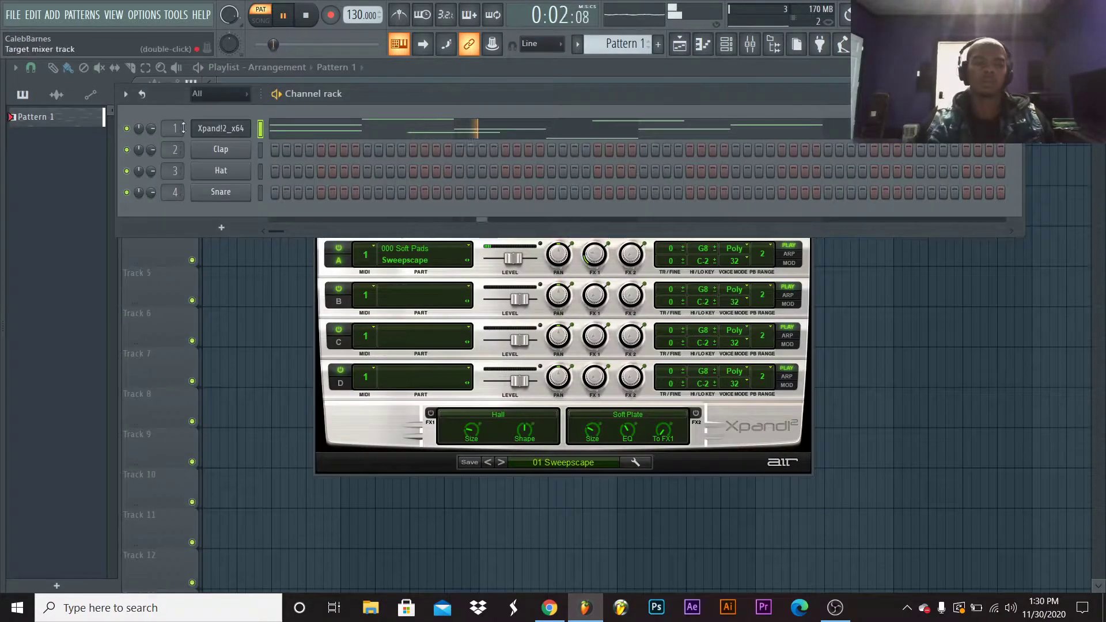
pyautogui.rightClick(217, 134)
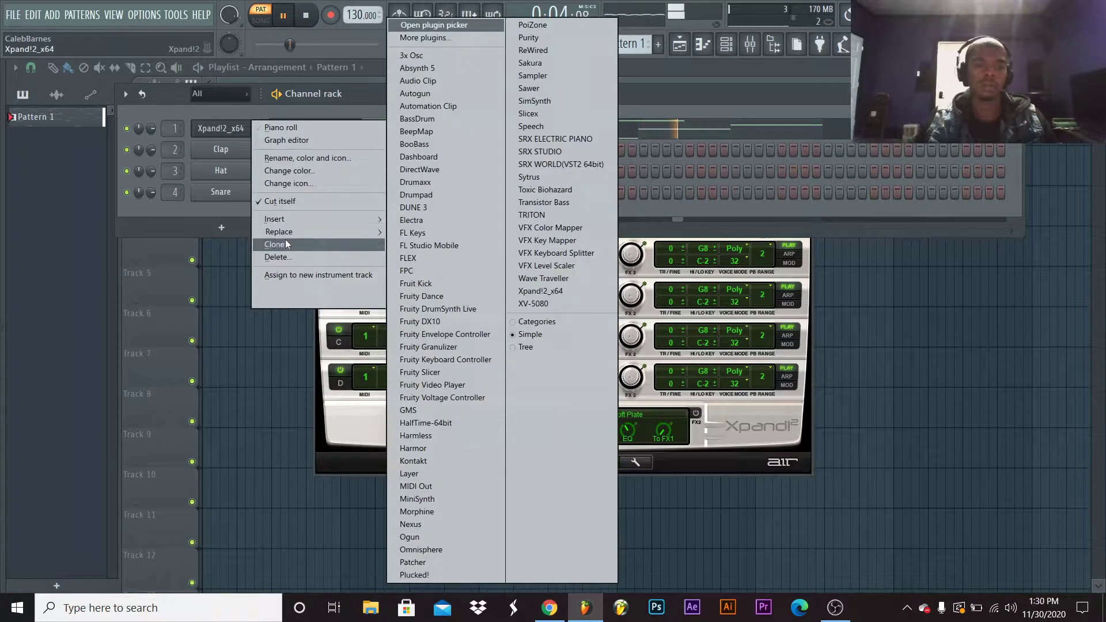
pyautogui.click(286, 239)
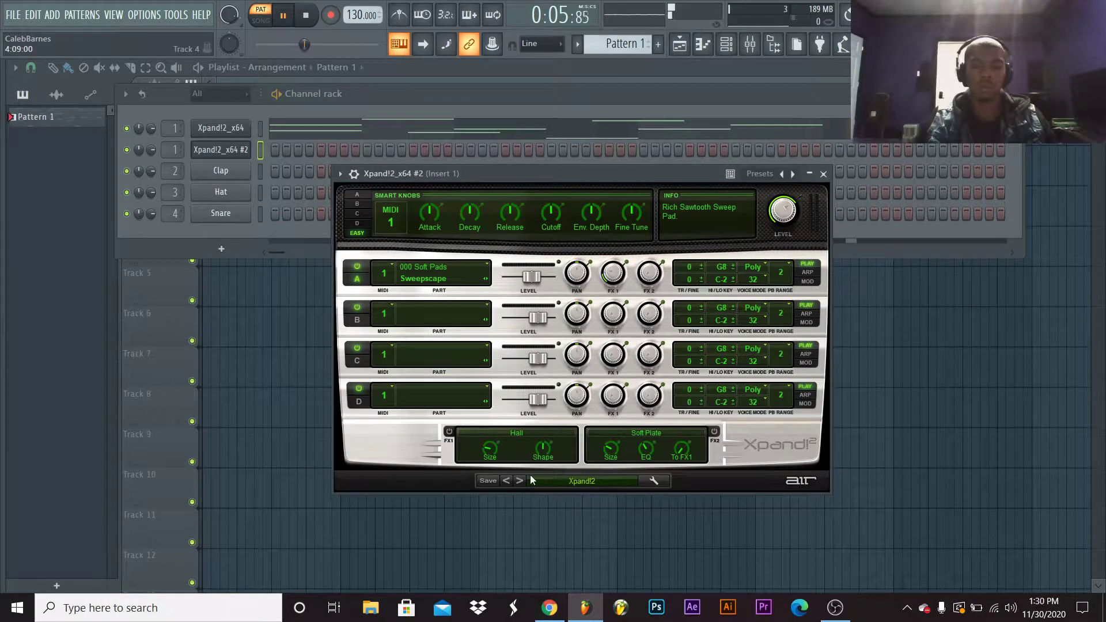
# In the cloned Xpand!2, try the bell preset 10 Gentle Chimes and settle on 09 Bell + Pad
pyautogui.click(561, 481)
pyautogui.moveTo(584, 459)
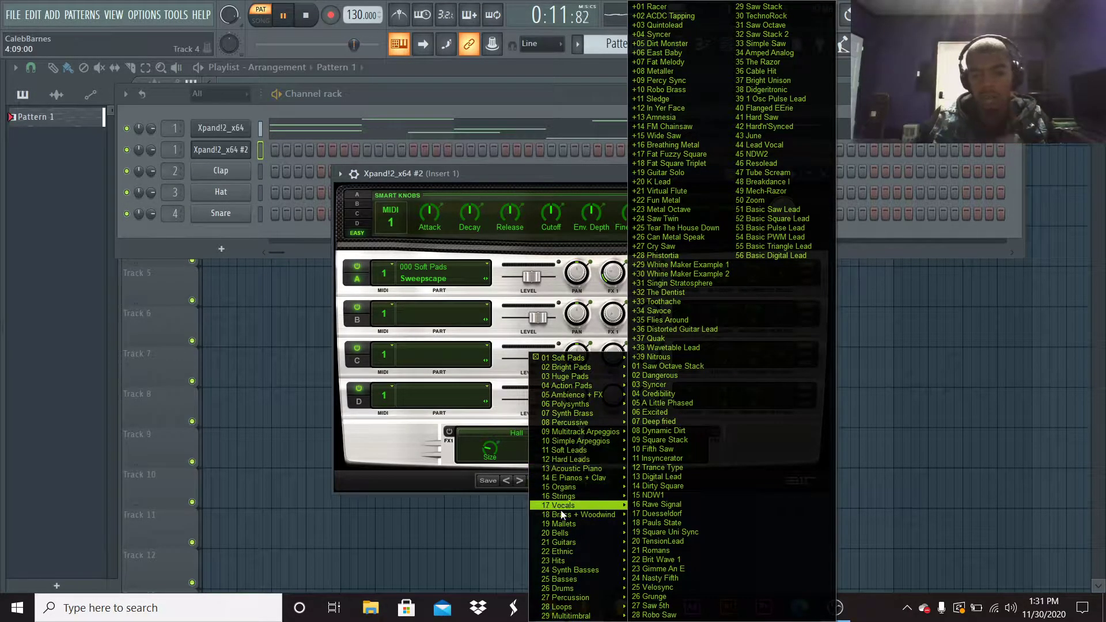
pyautogui.moveTo(563, 533)
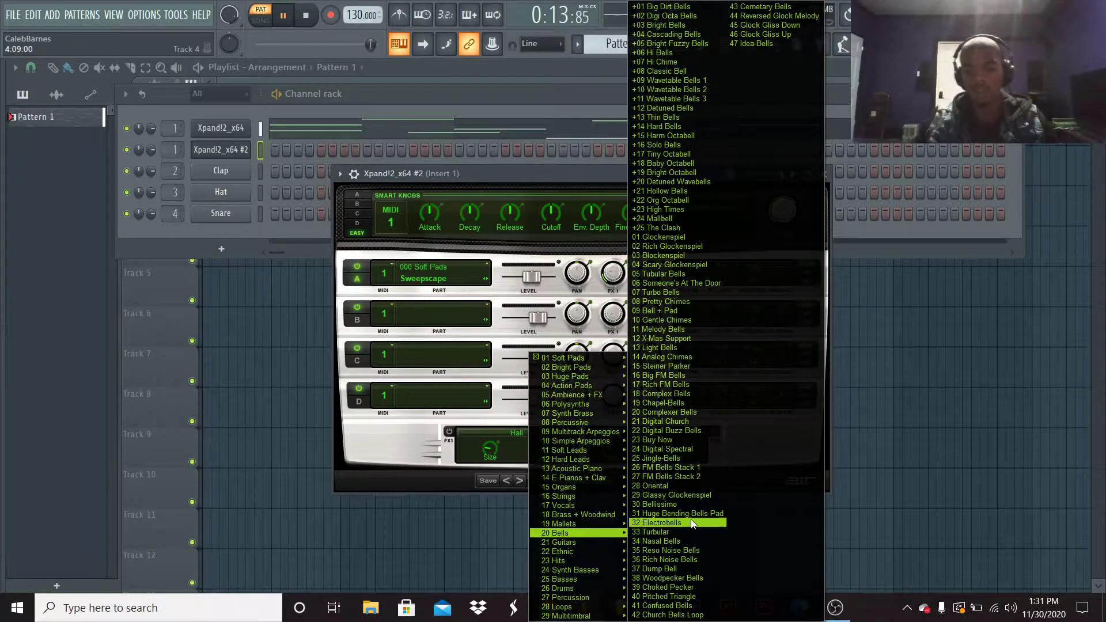
pyautogui.click(687, 321)
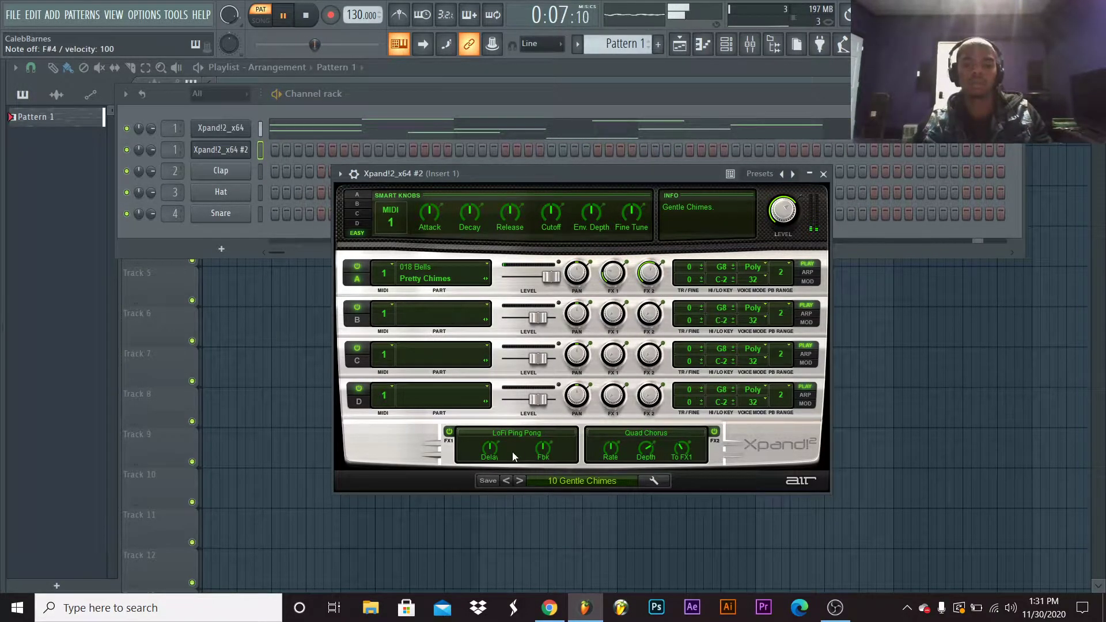
pyautogui.click(509, 481)
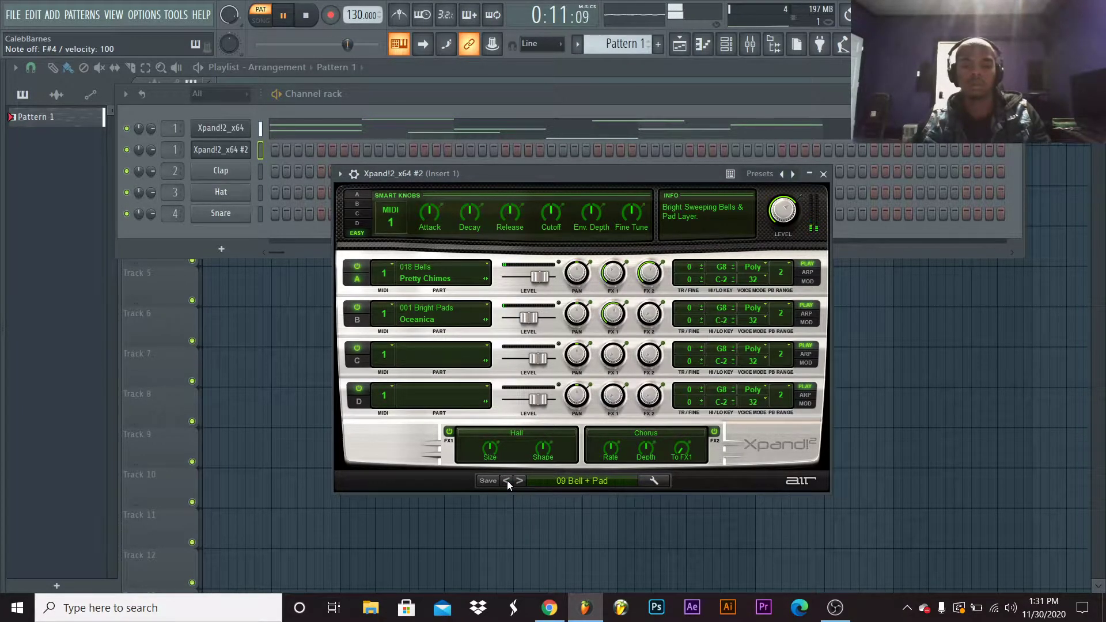
# Close the cloned synth's window and open its channel's piano roll
pyautogui.click(822, 174)
pyautogui.rightClick(241, 151)
pyautogui.click(295, 147)
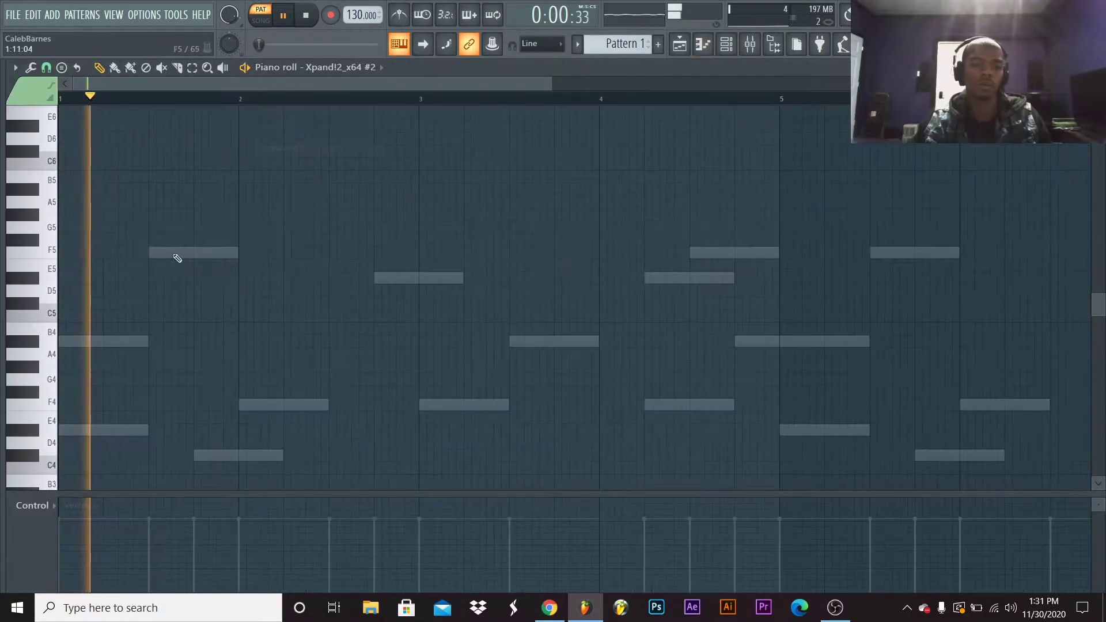
# Place half-beat notes: C#4 and D#4 opening bar 1, A#4 and F5 on beat 3, and F4, D#5, A#4 opening bars 2, 3, 4
pyautogui.moveTo(136, 256)
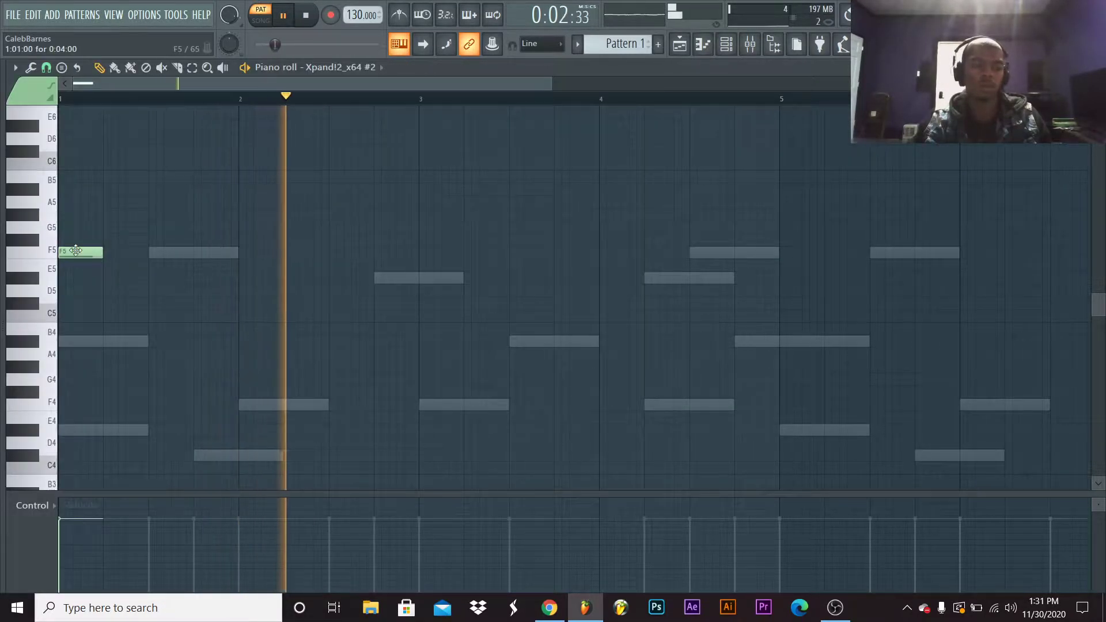
pyautogui.press('space')
pyautogui.moveTo(76, 252); pyautogui.dragTo(128, 248)
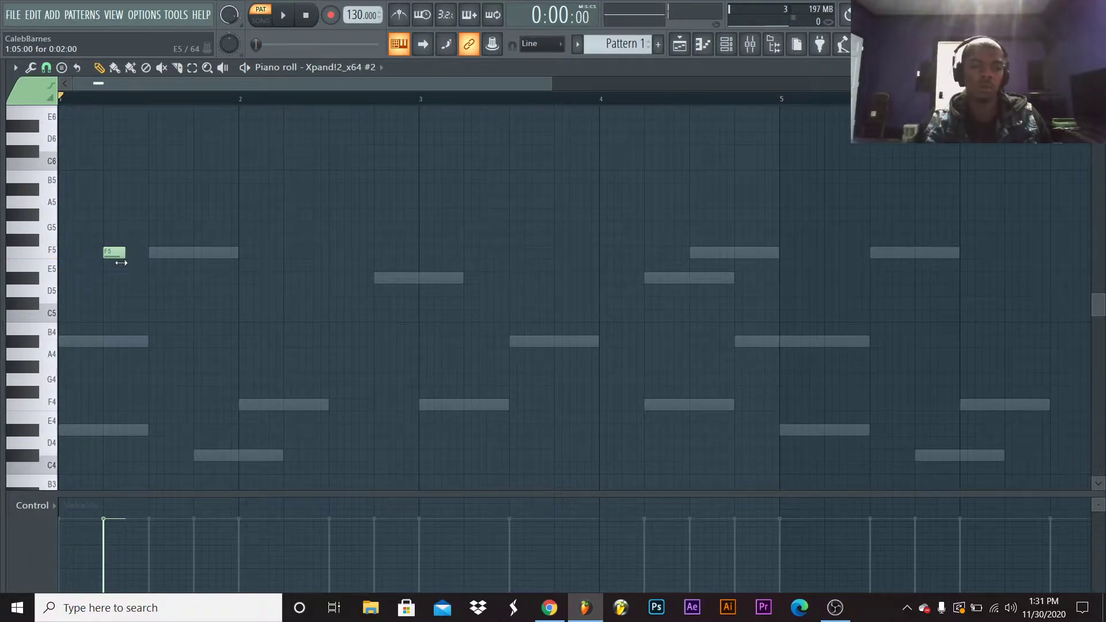
pyautogui.rightClick(122, 256)
pyautogui.click(153, 254)
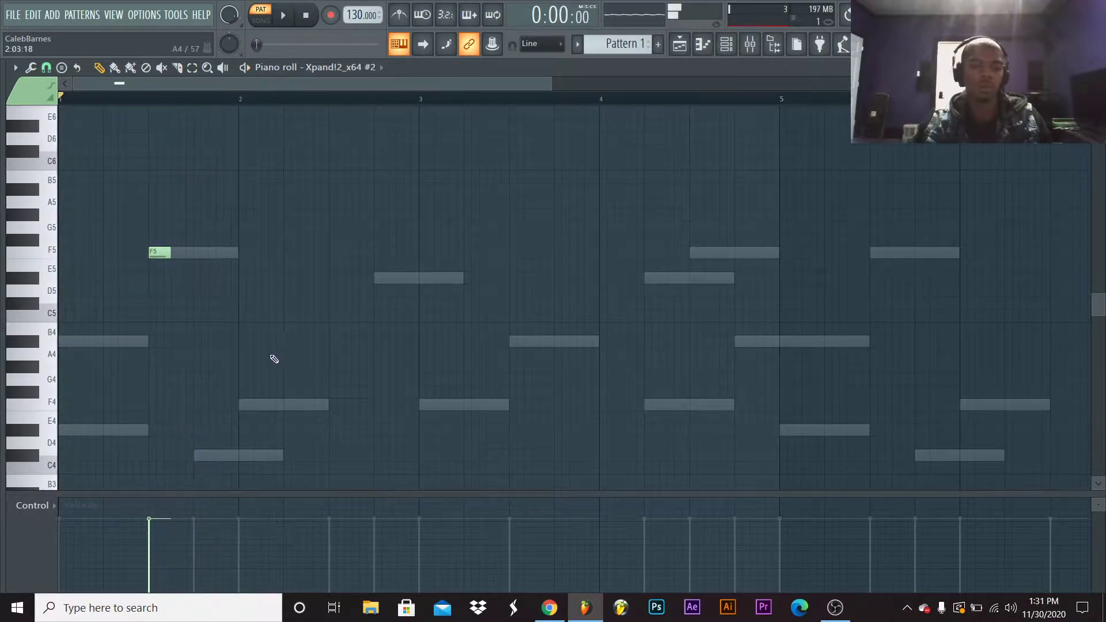
pyautogui.press('space')
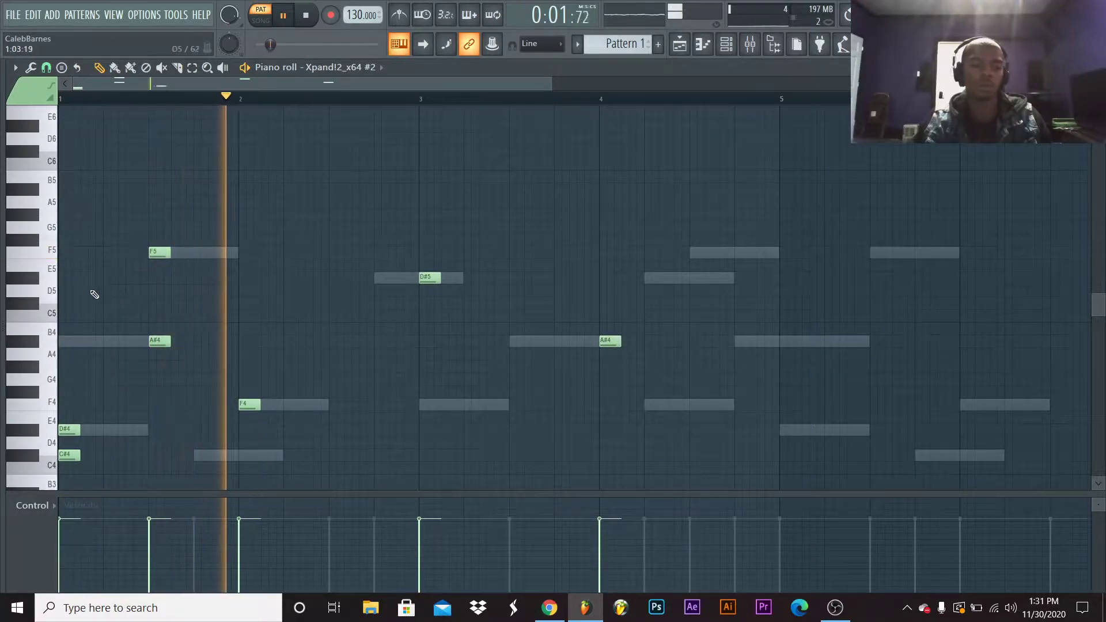
# Select the four bars of bell notes and duplicate them into bars 5 to 8
pyautogui.moveTo(46, 171); pyautogui.dragTo(796, 446)
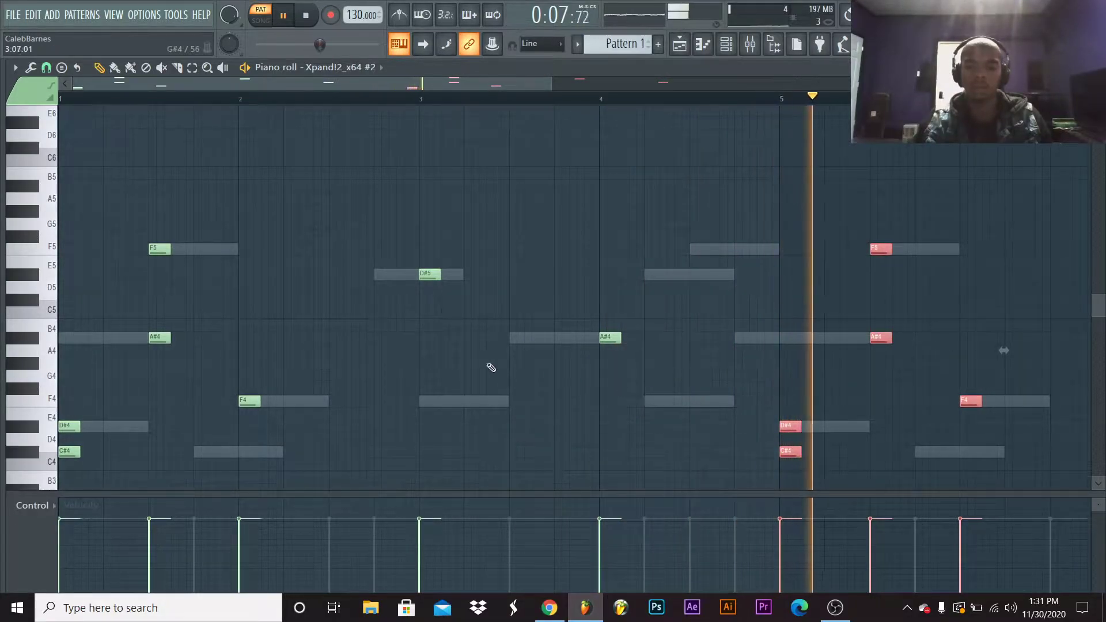
pyautogui.scroll(-2, 338, 164)
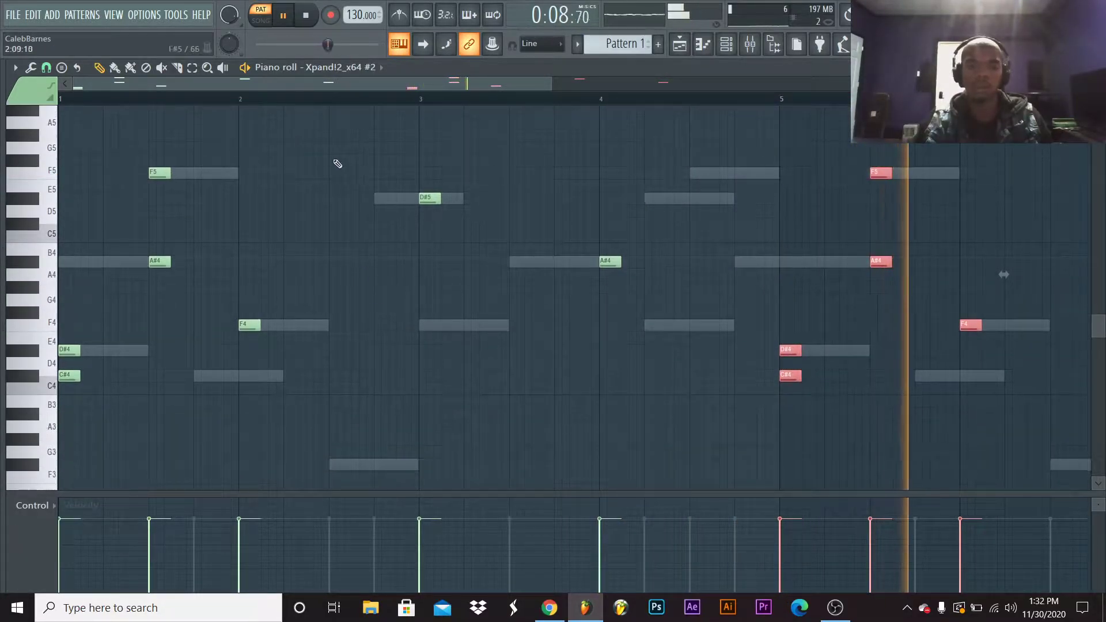
# Lower the velocity of the C#4 notes opening bars 1 and 5 to about half, and deselect them
pyautogui.click(59, 378)
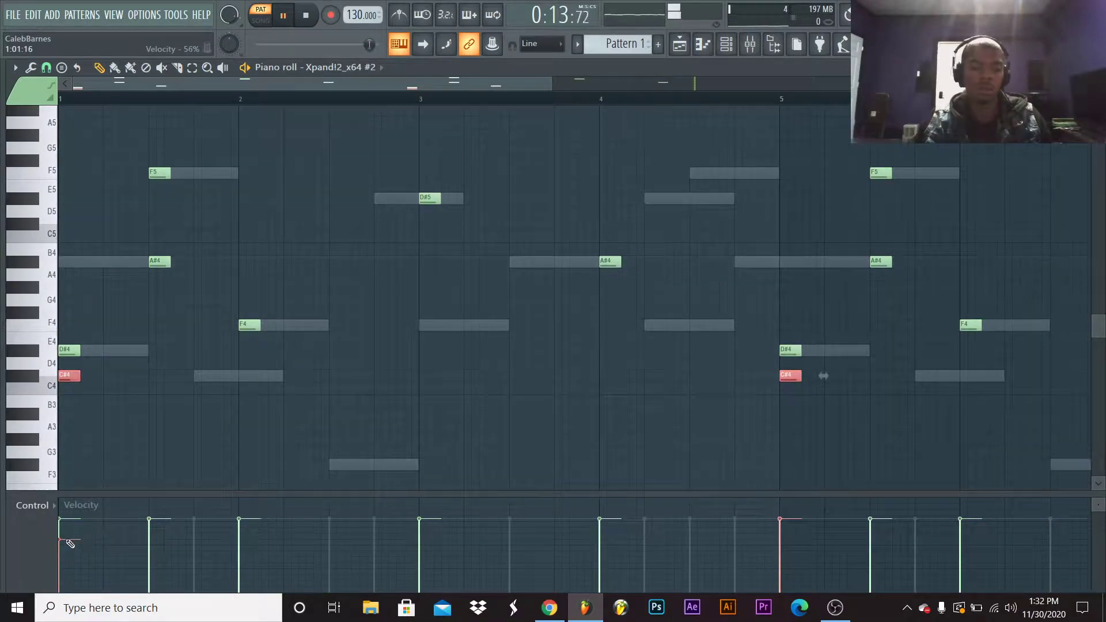
pyautogui.click(779, 541)
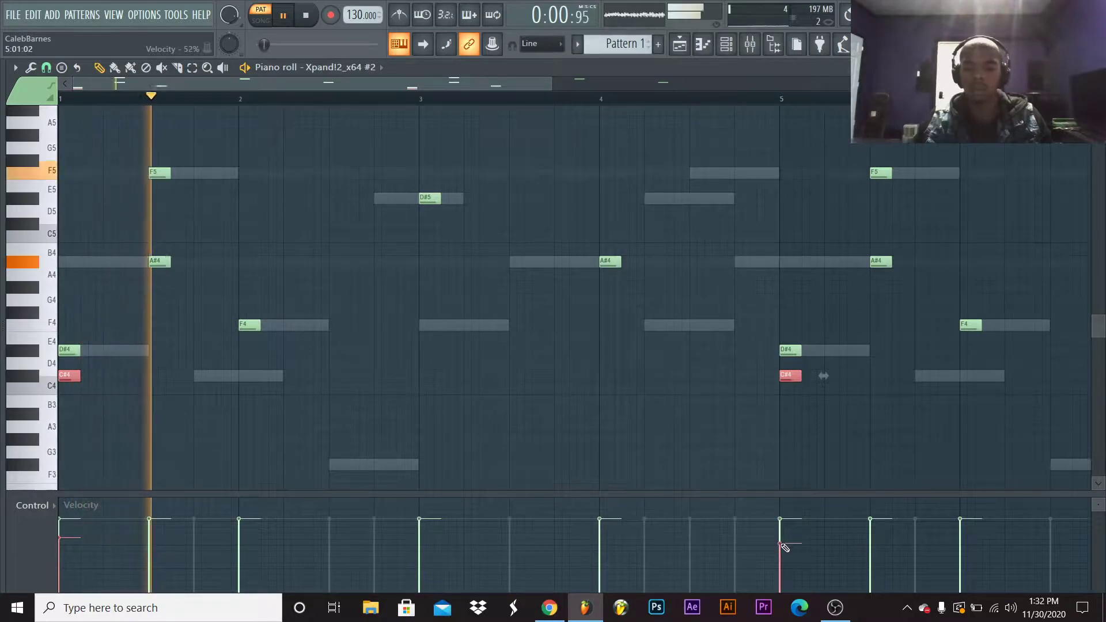
pyautogui.scroll(3, 567, 283)
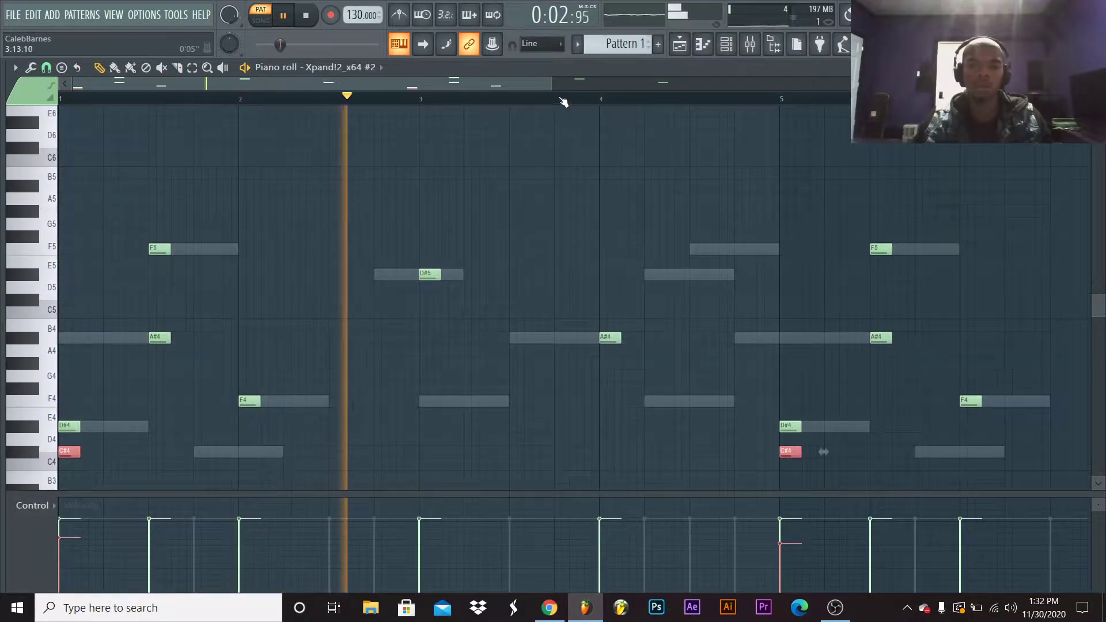
pyautogui.scroll(-3, 563, 101)
pyautogui.hotkey('ctrl', 'd')
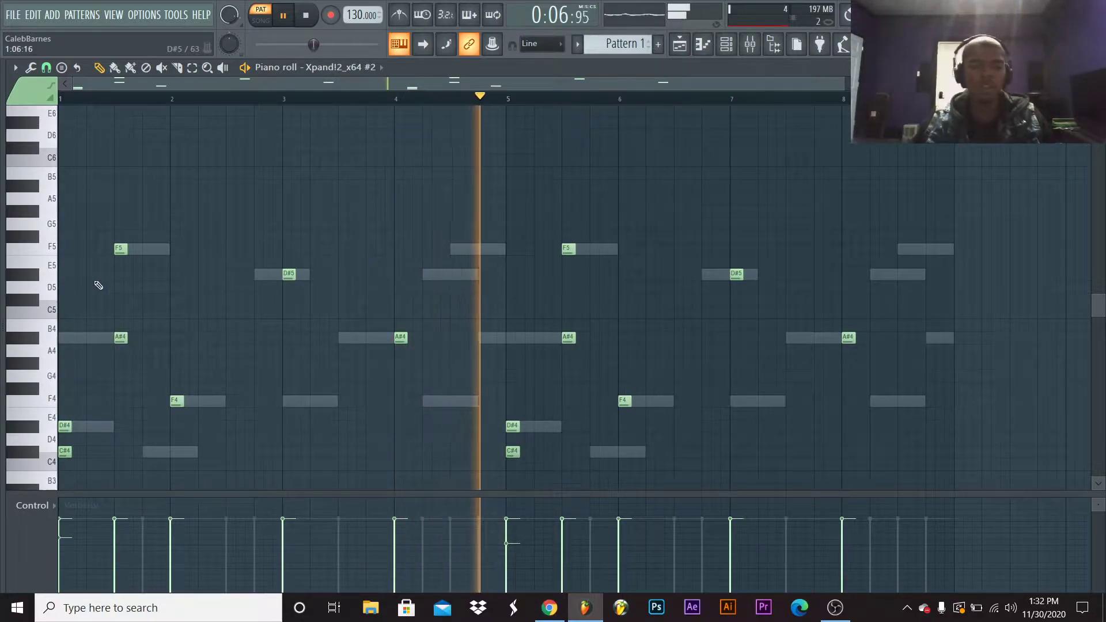
# Add short F4 notes below the D#5 notes at the start of bars 7 and 3
pyautogui.moveTo(55, 426)
pyautogui.mouseDown()
pyautogui.moveTo(54, 469)
pyautogui.moveTo(49, 436)
pyautogui.mouseUp()
pyautogui.click(415, 443)
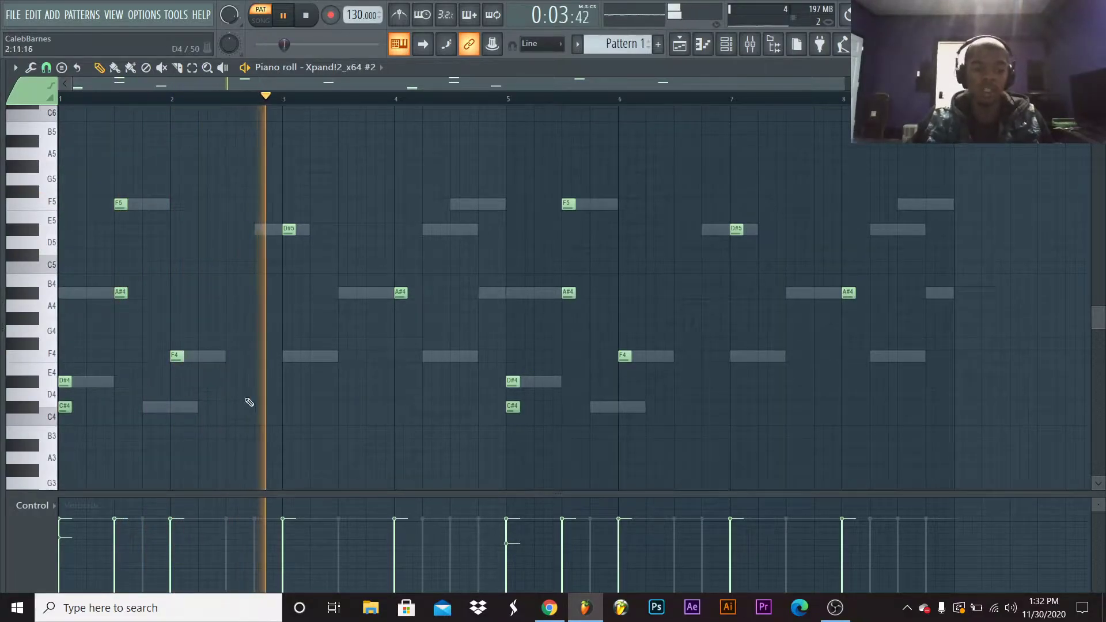
pyautogui.click(738, 354)
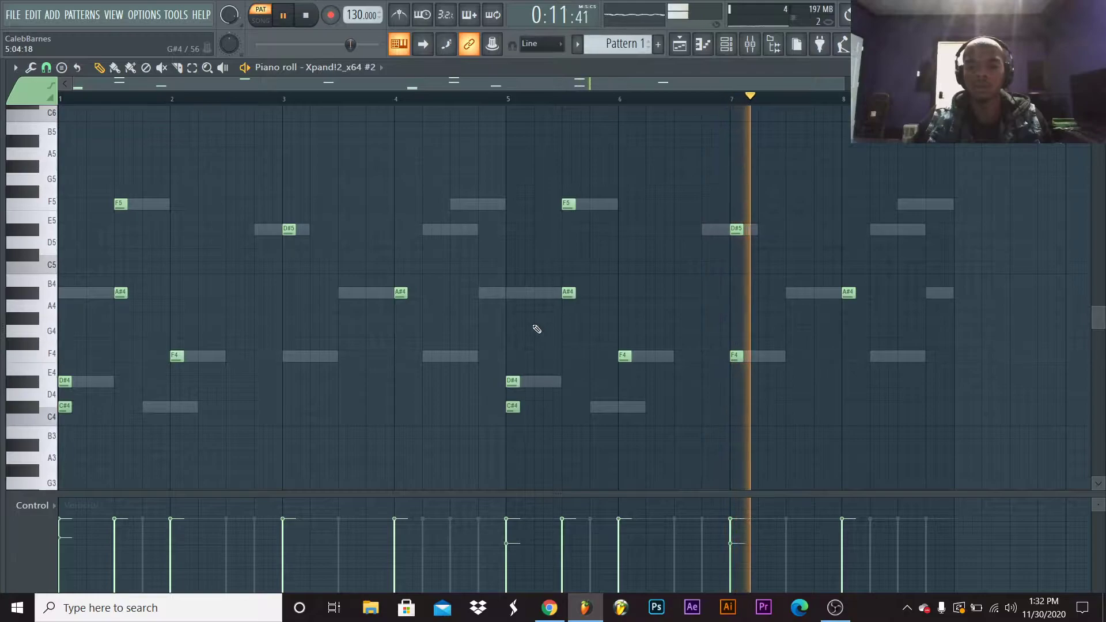
pyautogui.click(293, 357)
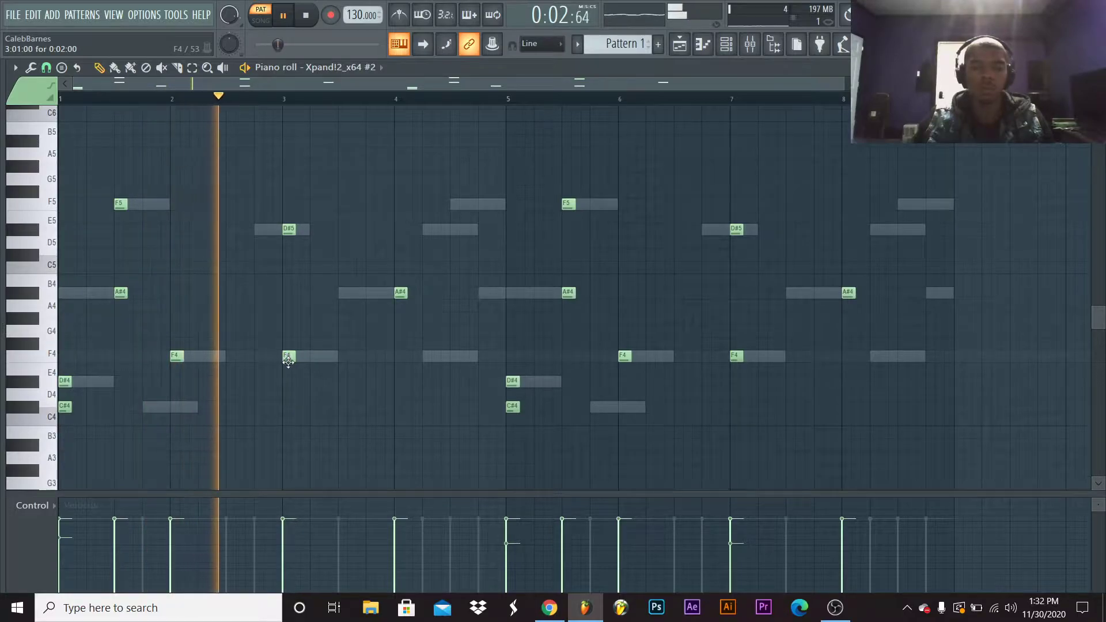
# Leave the piano roll, show the sample browser, and open the Clap$ folder of the Cap$ule Corp. Kit in place of FX
pyautogui.press('Escape')
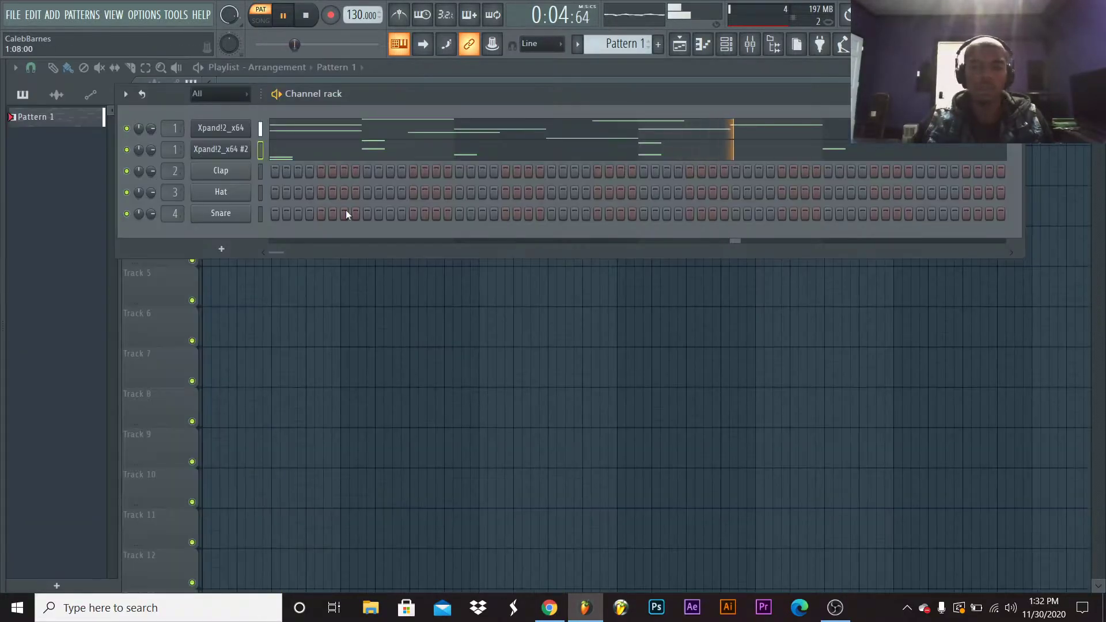
pyautogui.hotkey('alt', 'F8')
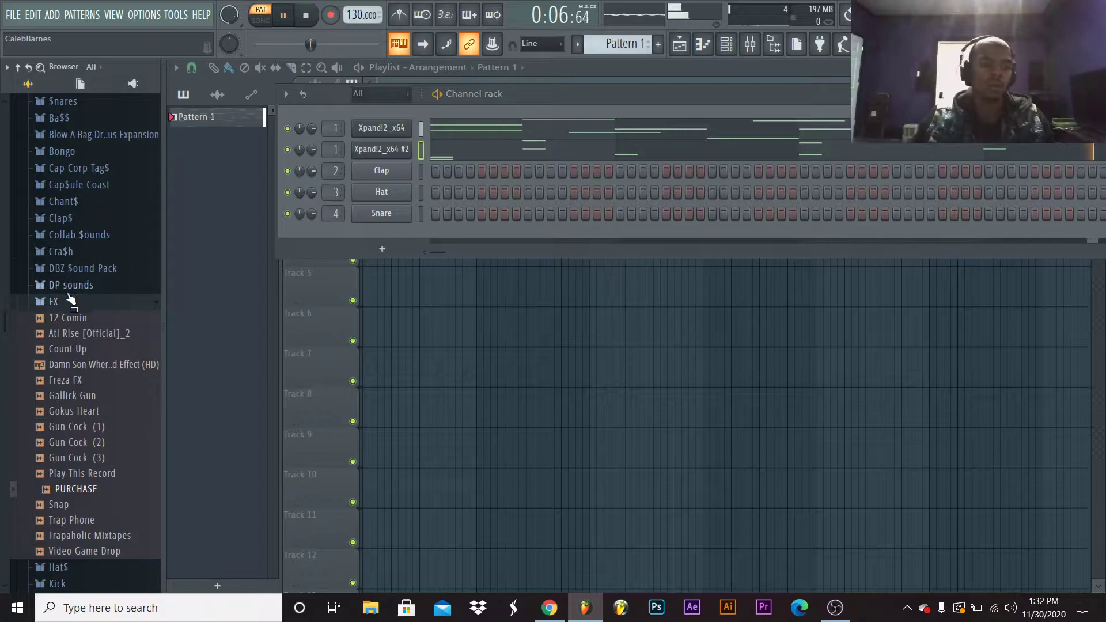
pyautogui.click(68, 301)
pyautogui.scroll(3, 81, 267)
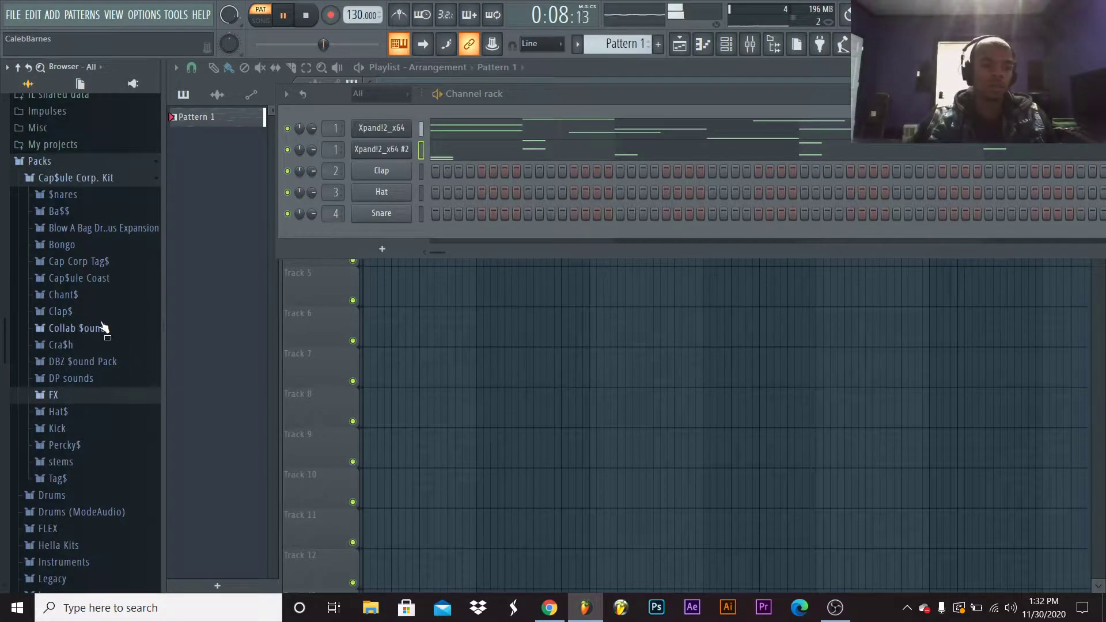
pyautogui.click(61, 312)
# Audition the Cap$ule Clap samples against the playing melody to compare clap sounds
pyautogui.click(115, 390)
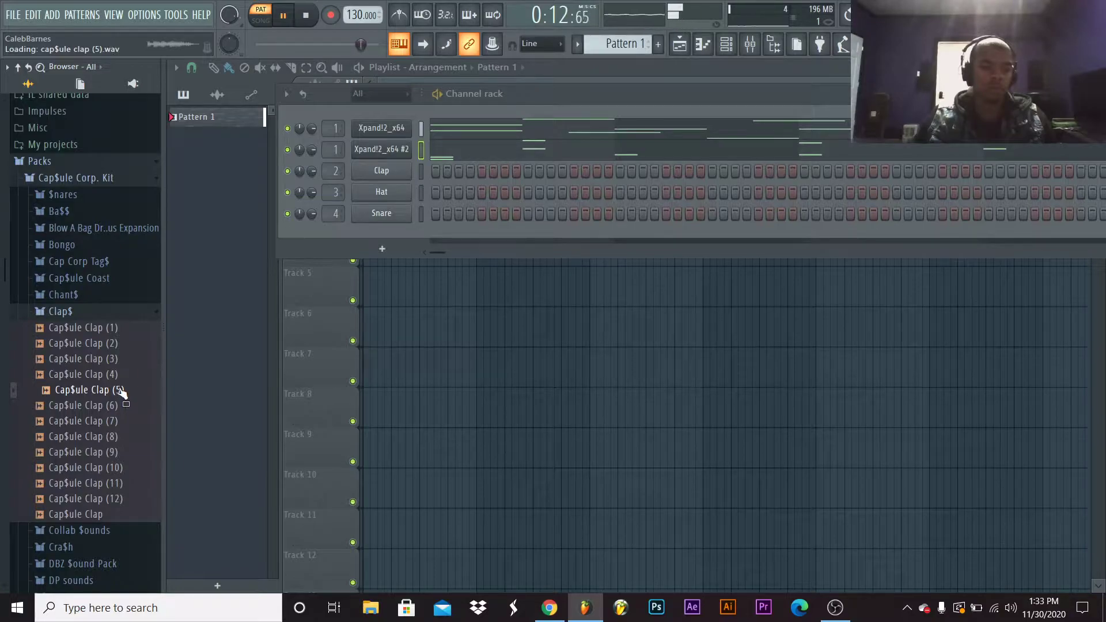
pyautogui.click(115, 374)
pyautogui.click(112, 359)
pyautogui.click(114, 374)
pyautogui.click(118, 406)
pyautogui.click(118, 499)
pyautogui.click(117, 514)
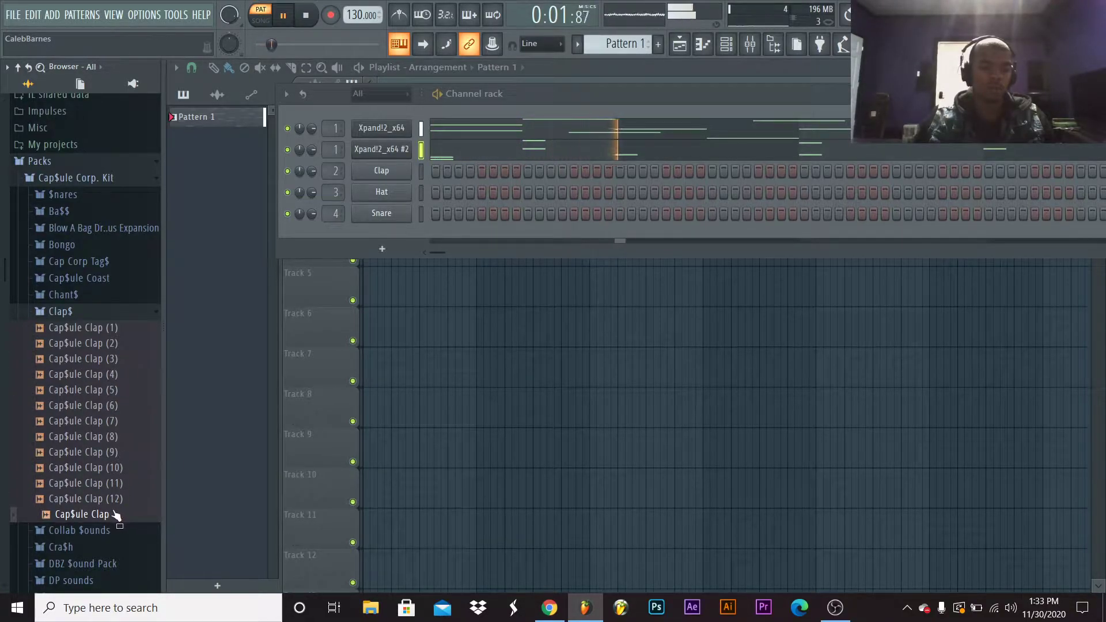
pyautogui.click(117, 498)
pyautogui.click(115, 483)
pyautogui.click(114, 467)
pyautogui.click(113, 439)
pyautogui.click(121, 343)
# Audition the balmain_snare2 and jugg Snare samples in the $nares folder instead of Clap$, and close the folder
pyautogui.click(122, 311)
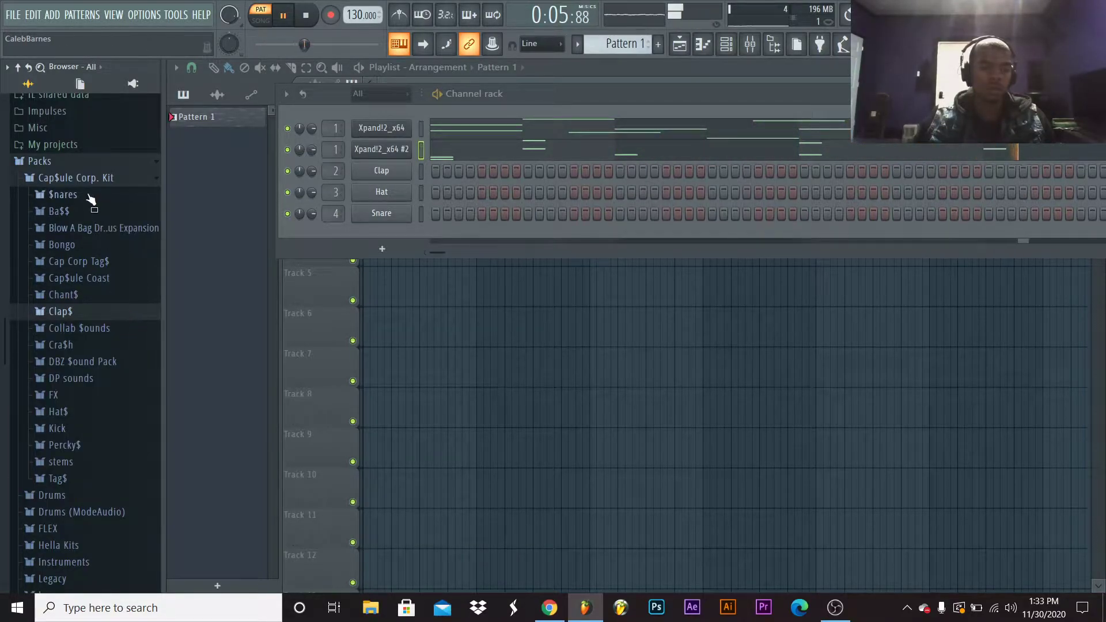
pyautogui.click(91, 195)
pyautogui.click(82, 211)
pyautogui.click(86, 227)
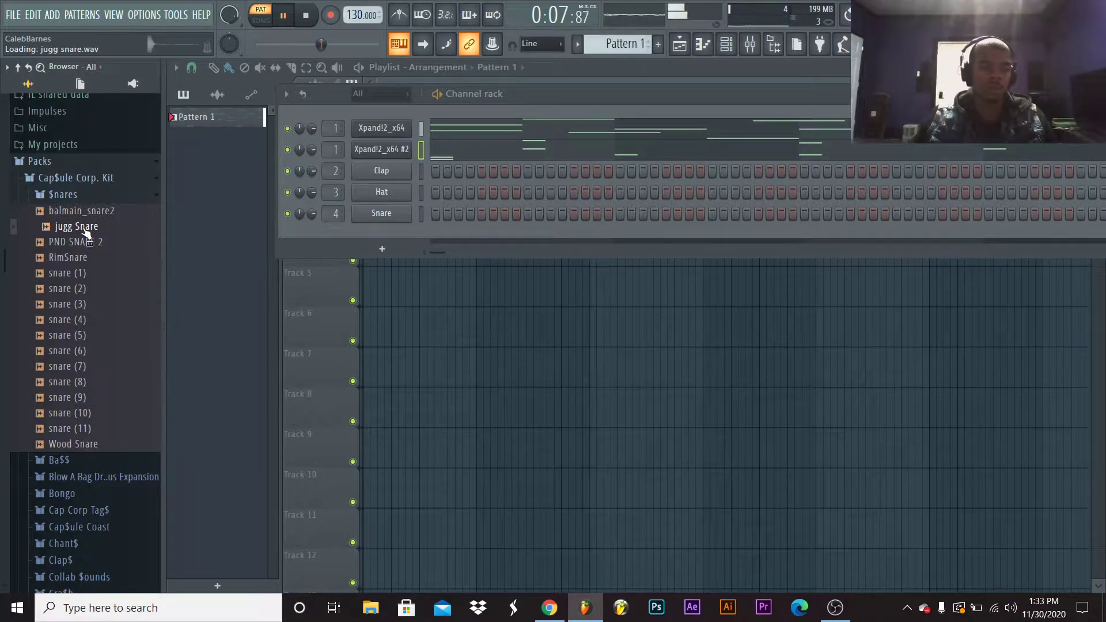
pyautogui.click(63, 195)
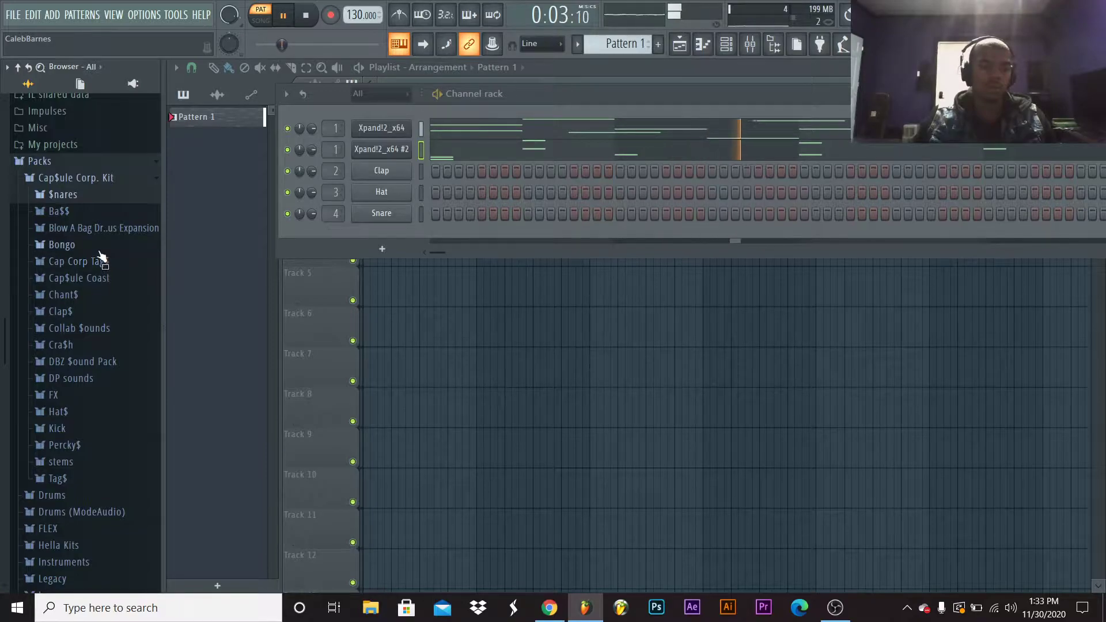
# Load Cap$ule Clap (5) from the Clap$ folder onto the Clap channel and enable Cut itself for it
pyautogui.click(106, 311)
pyautogui.moveTo(115, 381); pyautogui.dragTo(236, 171)
pyautogui.rightClick(252, 167)
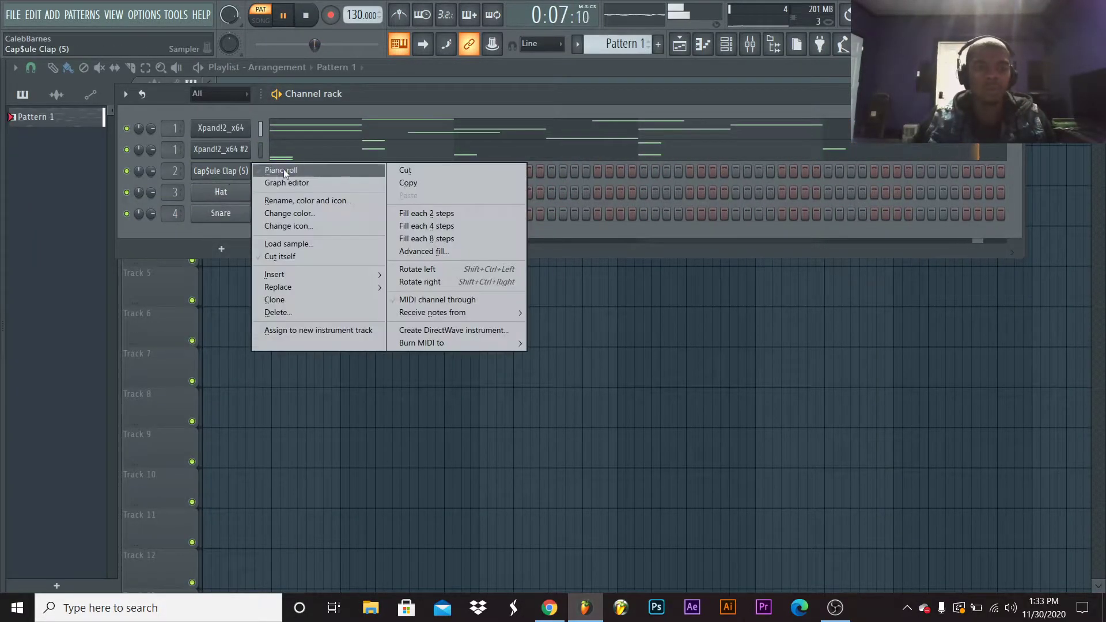
pyautogui.click(276, 256)
# Add C#5 clap notes on beat 3 of bars 1 to 4 in the piano roll and duplicate them into bars 5 to 8
pyautogui.rightClick(244, 169)
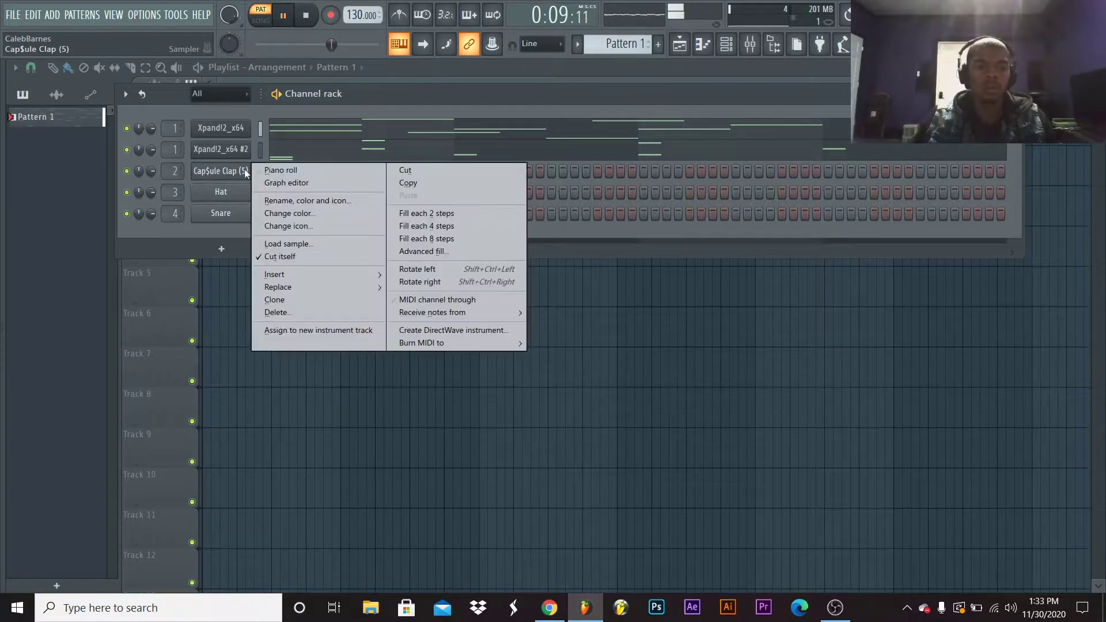
pyautogui.click(266, 171)
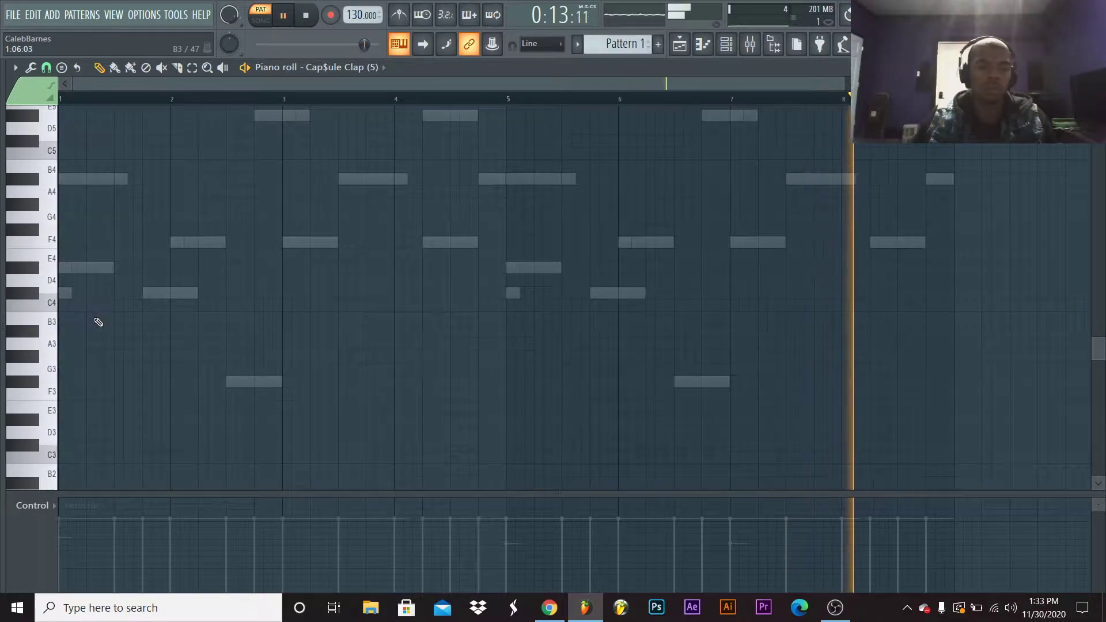
pyautogui.scroll(1, 99, 321)
pyautogui.scroll(4, 109, 304)
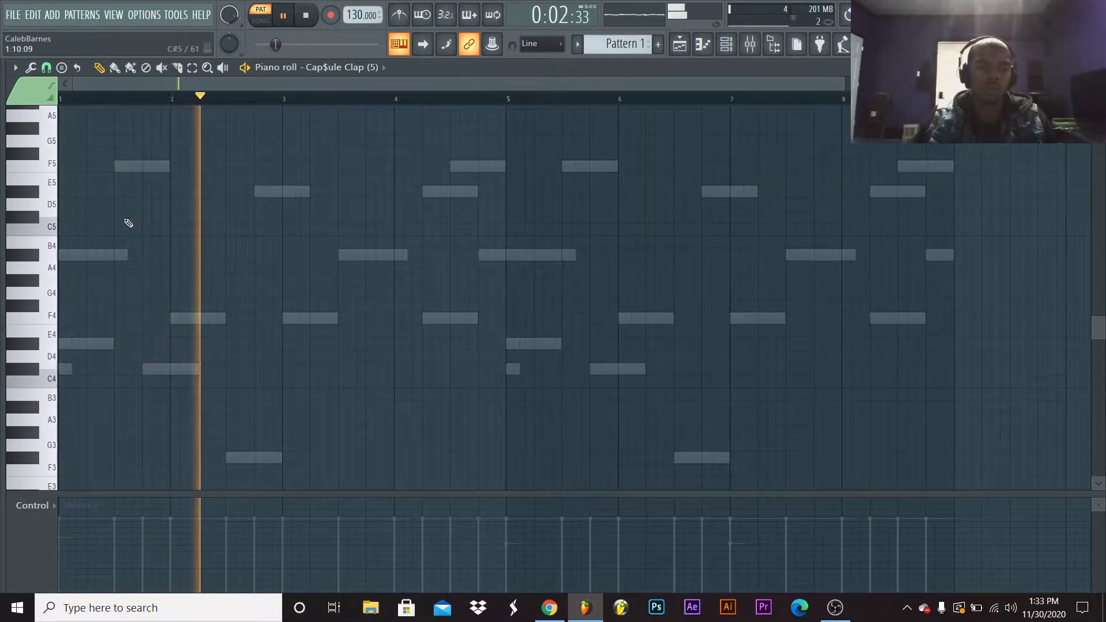
pyautogui.click(122, 218)
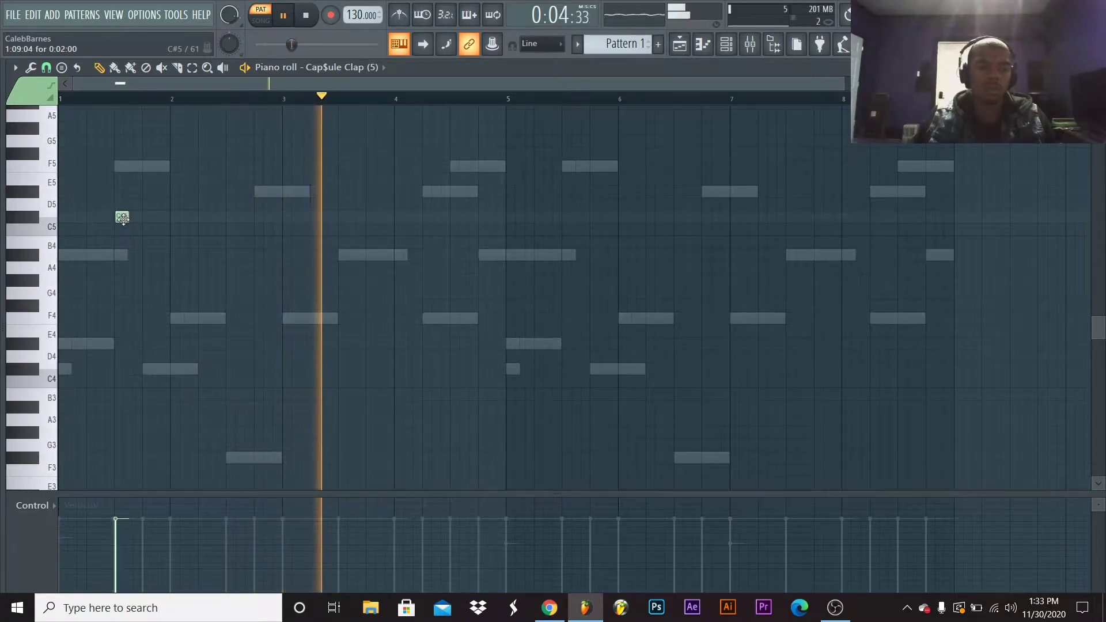
pyautogui.click(228, 217)
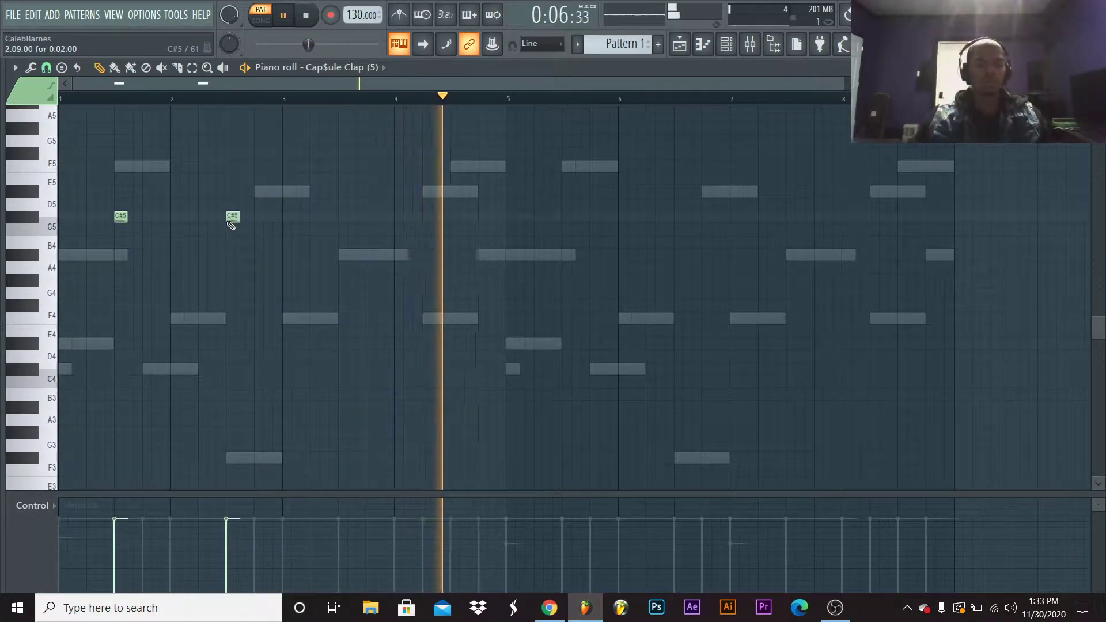
pyautogui.click(342, 218)
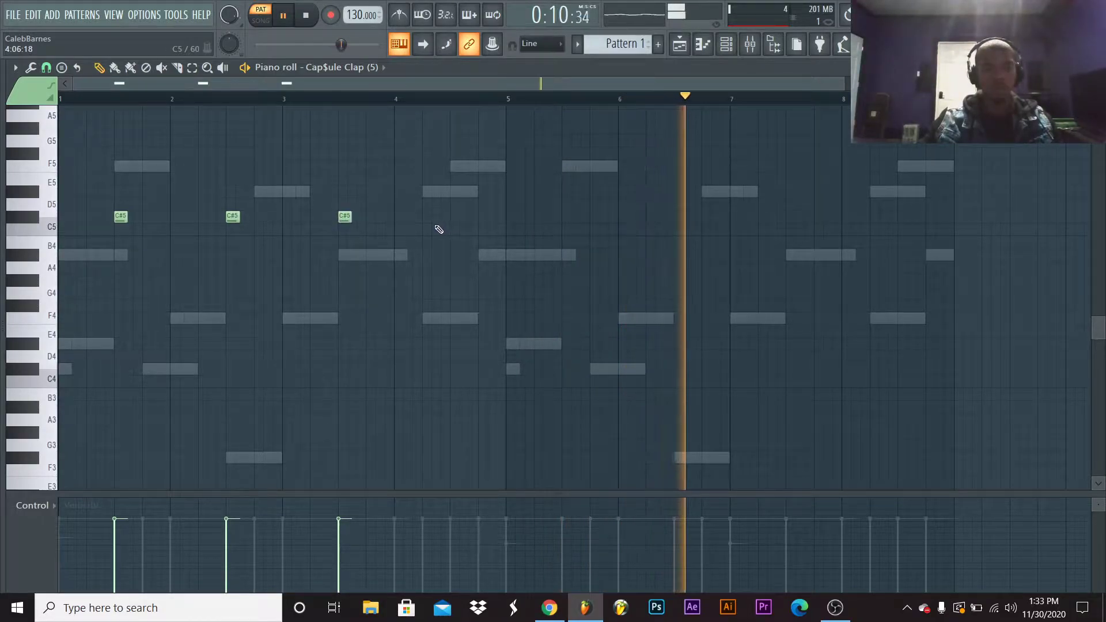
pyautogui.click(452, 218)
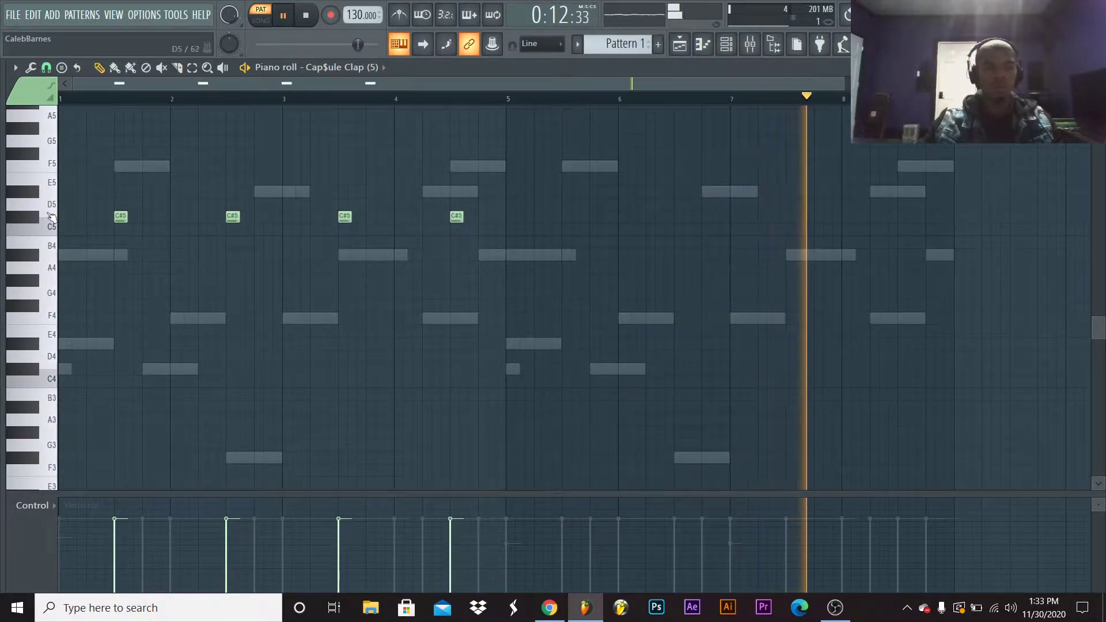
pyautogui.hotkey('ctrl', 'a')
pyautogui.moveTo(119, 217); pyautogui.dragTo(567, 217)
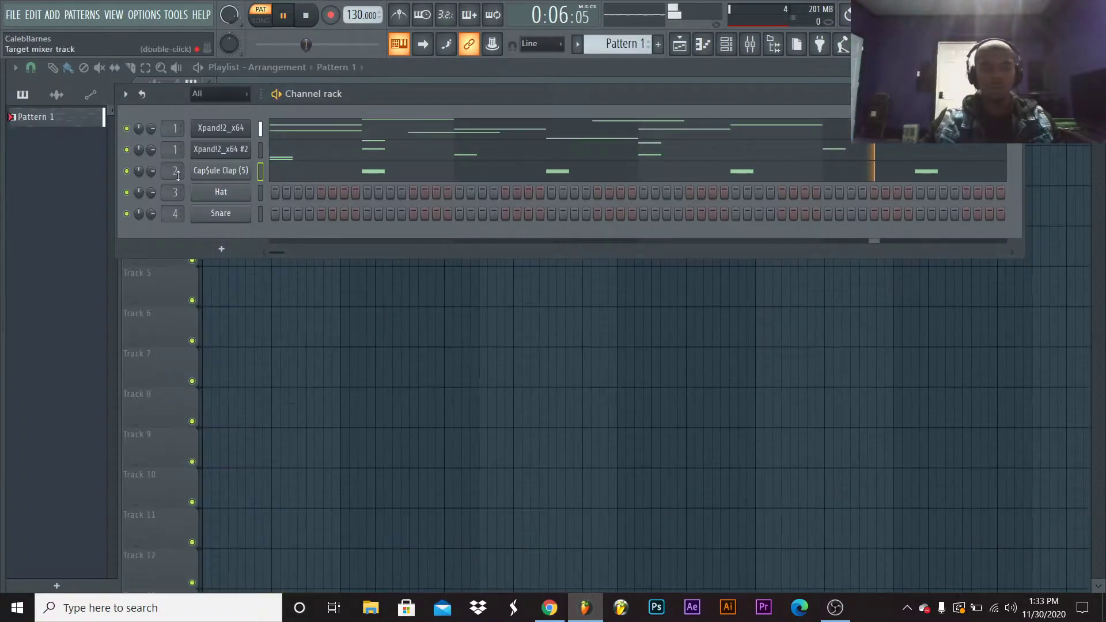
# Load Bans Hi Hat from the Hats folder of the GOTHCHYLD kit in Hella Kits onto the Hat channel
pyautogui.hotkey('alt', 'F8')
pyautogui.click(68, 312)
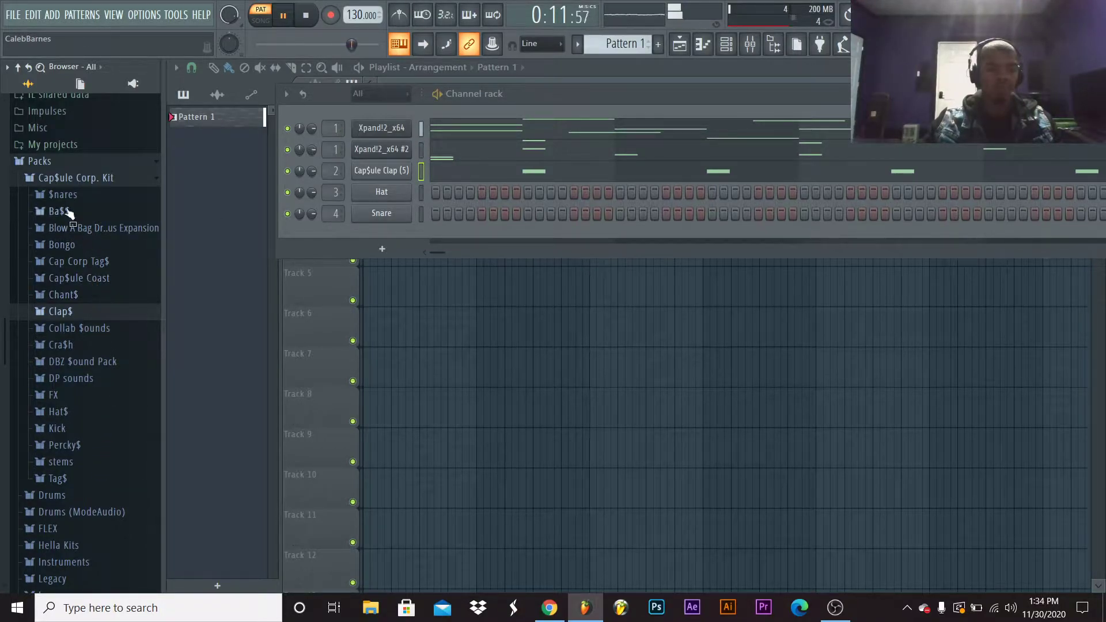
pyautogui.click(75, 178)
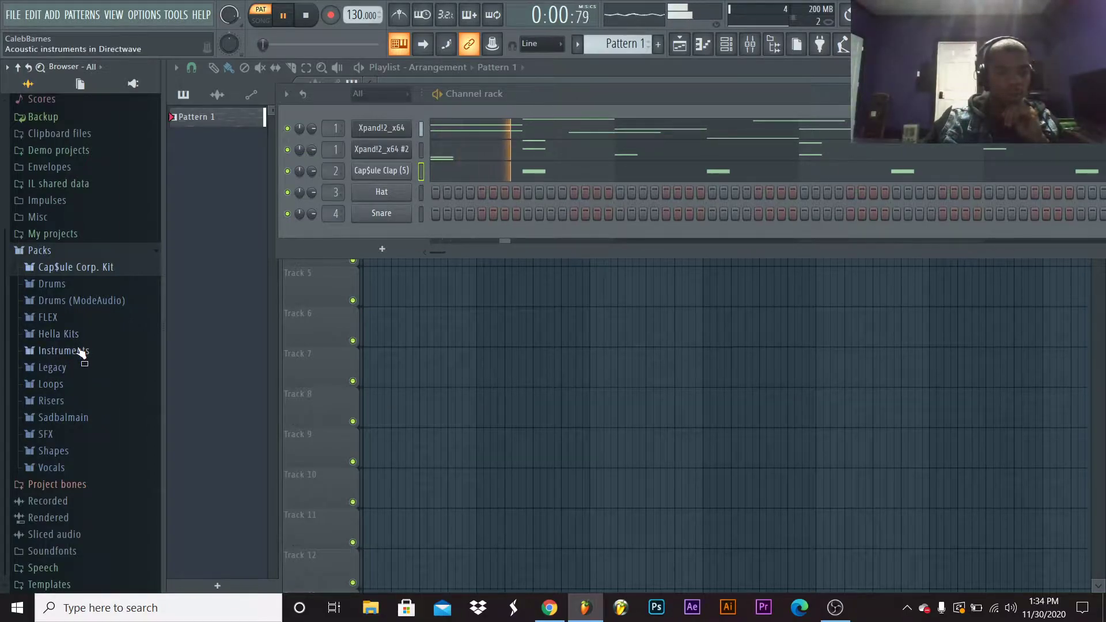
pyautogui.click(69, 333)
pyautogui.scroll(-7, 110, 431)
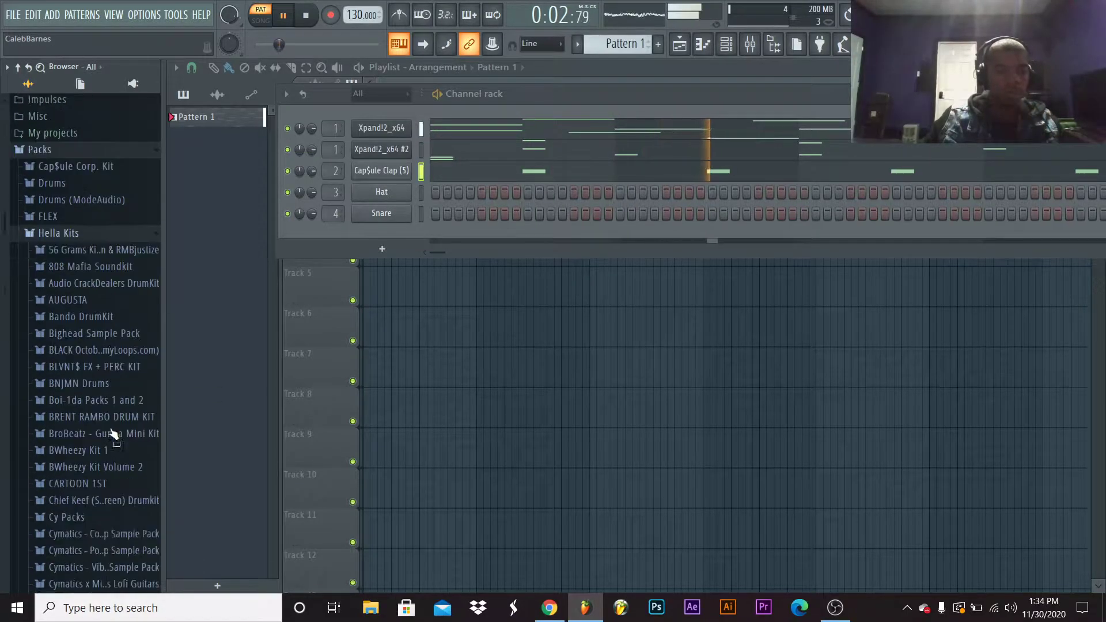
pyautogui.scroll(-4, 110, 428)
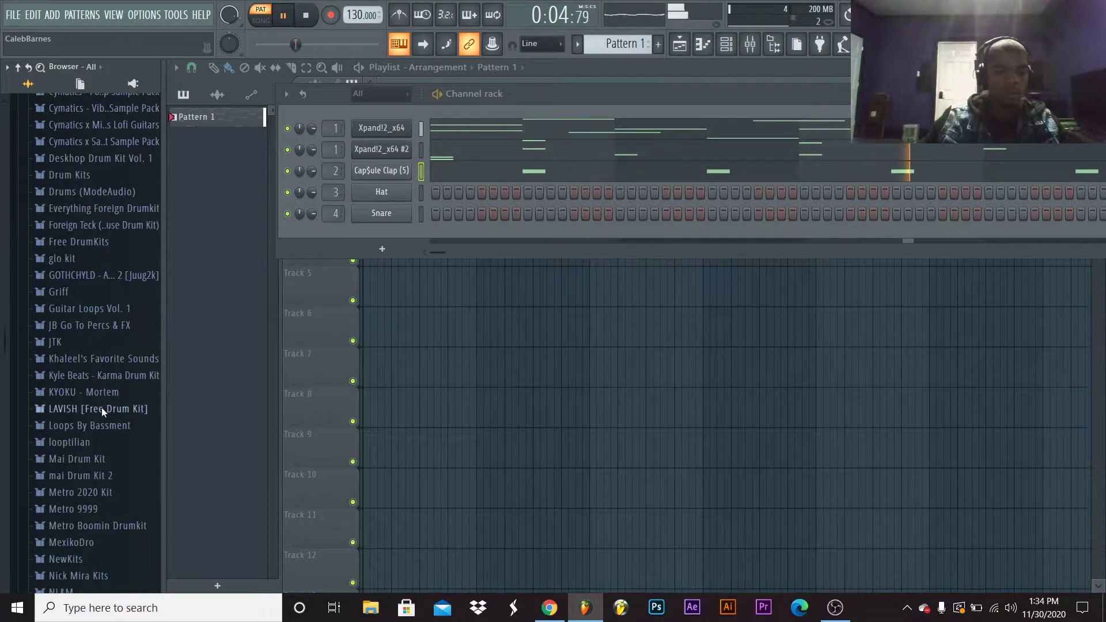
pyautogui.click(101, 276)
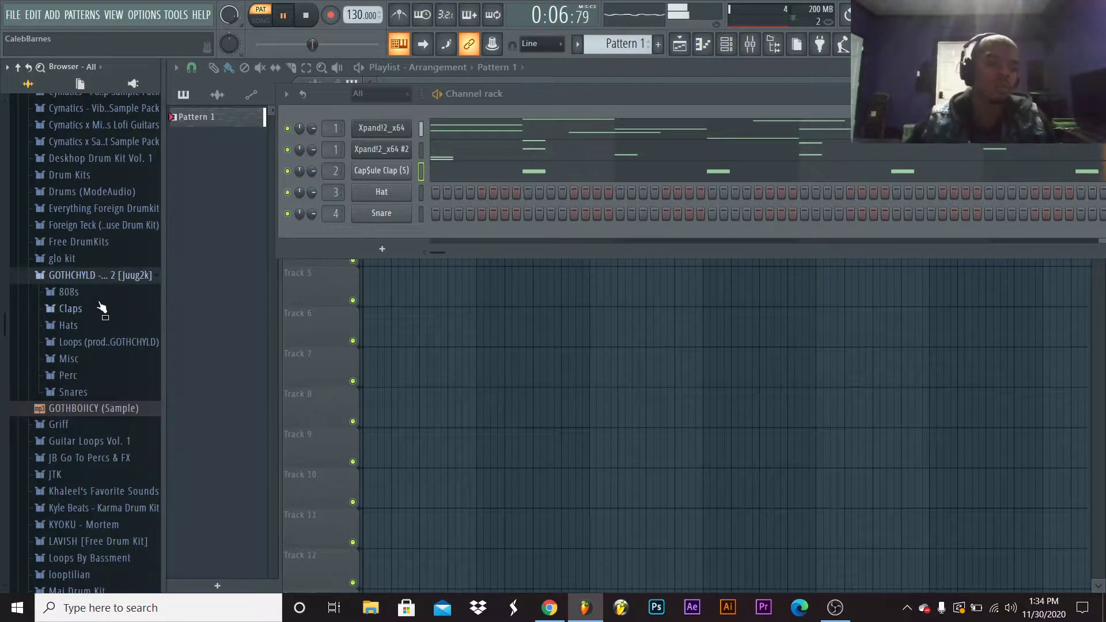
pyautogui.click(68, 325)
pyautogui.click(109, 343)
pyautogui.moveTo(219, 397); pyautogui.dragTo(229, 190)
# Compare fills every two and every four steps on the Bans Hi Hat channel, and keep the fill every two steps
pyautogui.rightClick(229, 190)
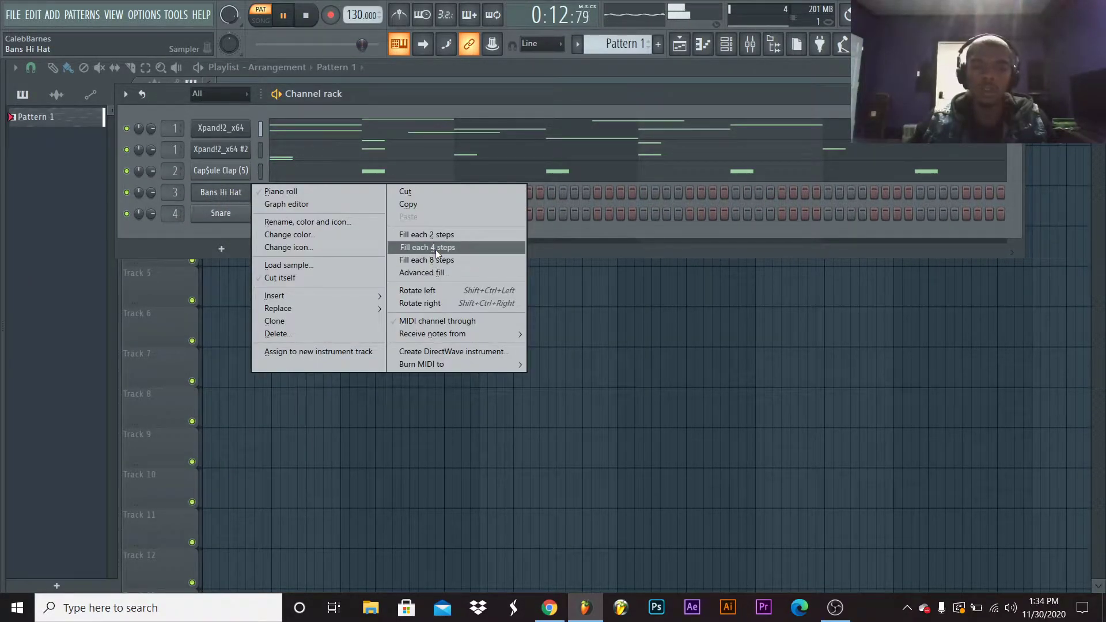
pyautogui.click(438, 238)
pyautogui.rightClick(230, 193)
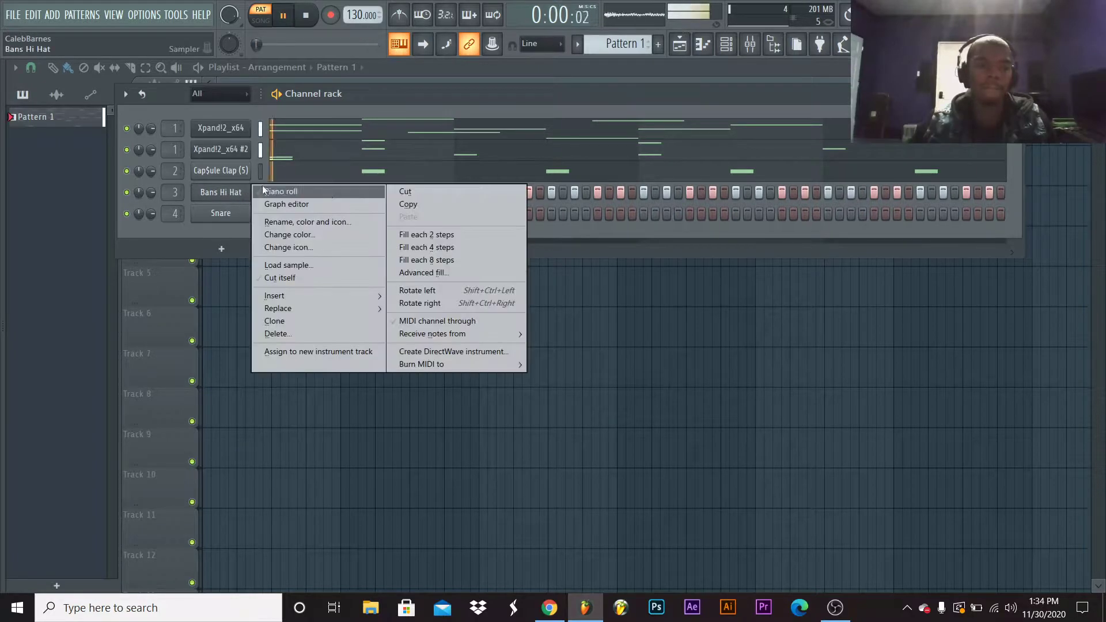
pyautogui.click(440, 246)
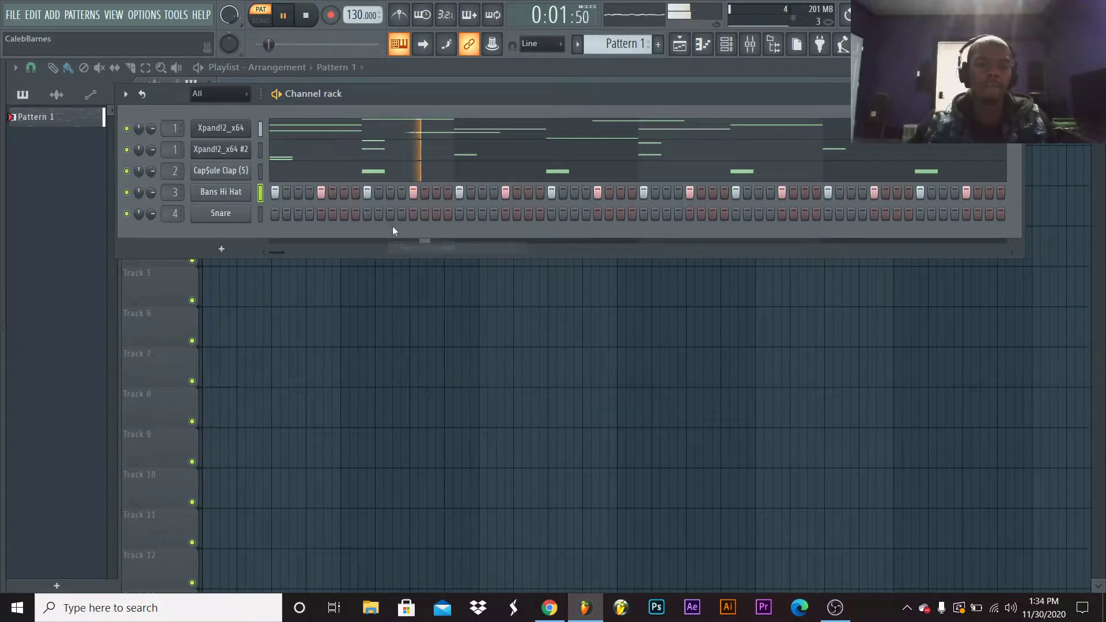
pyautogui.rightClick(222, 192)
pyautogui.click(445, 237)
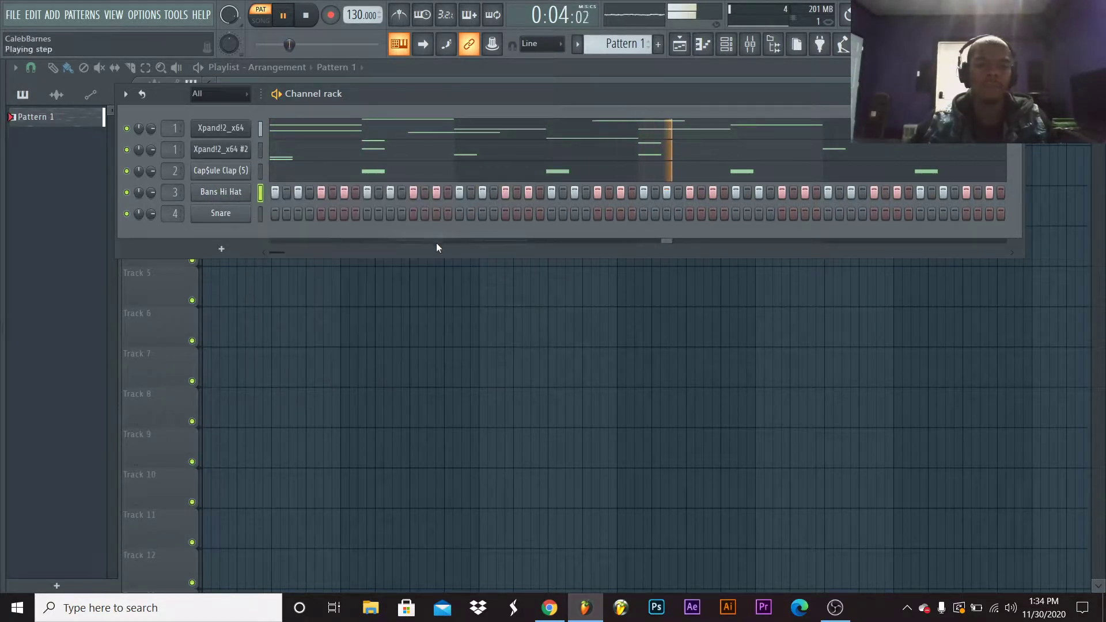
pyautogui.hotkey('alt', 'F8')
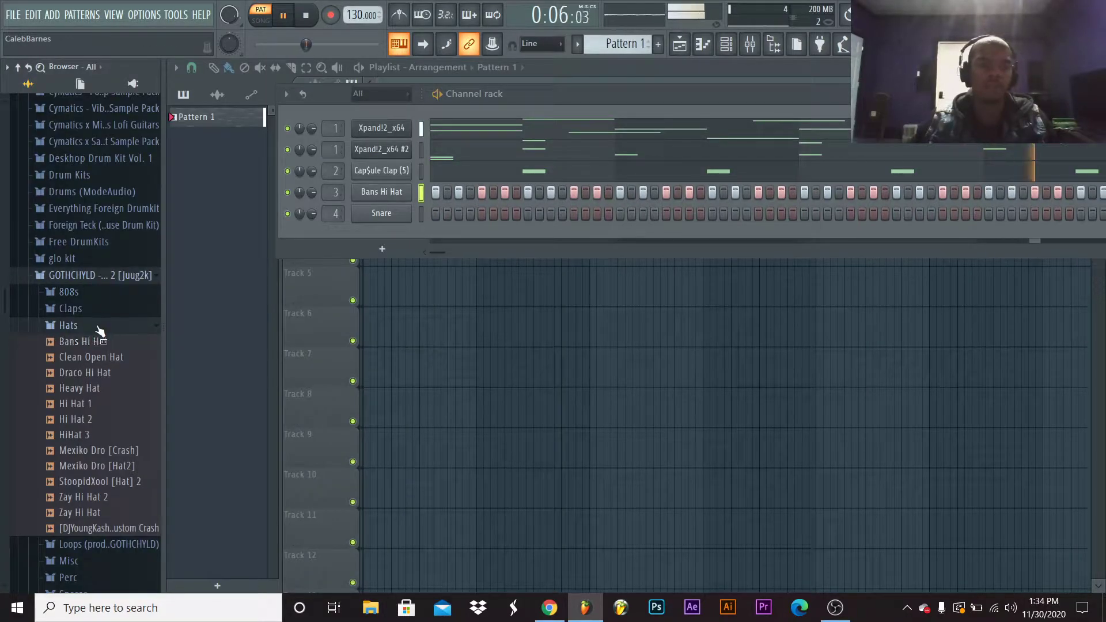
pyautogui.hotkey('alt', 'F8')
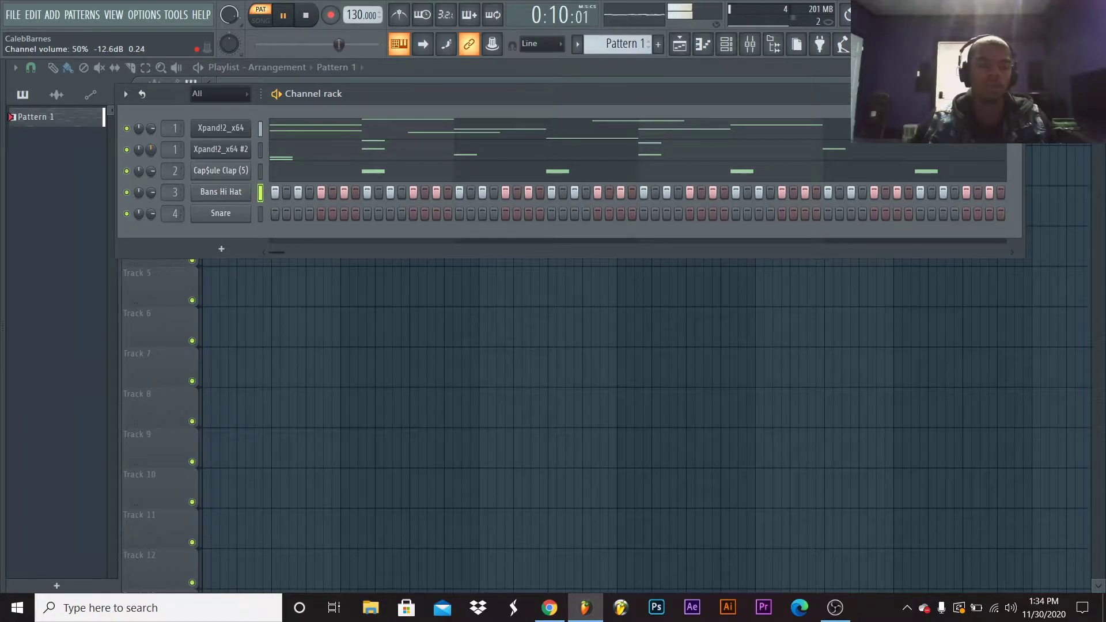
pyautogui.hotkey('alt', 'F8')
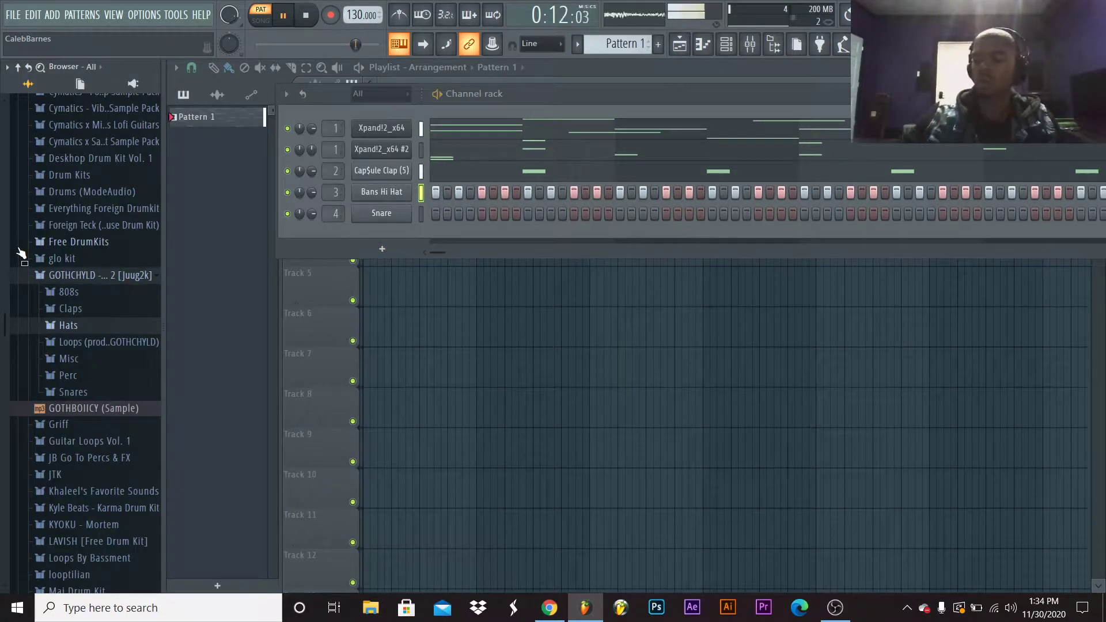
pyautogui.hotkey('alt', 'F8')
pyautogui.hotkey('alt', 'F8')
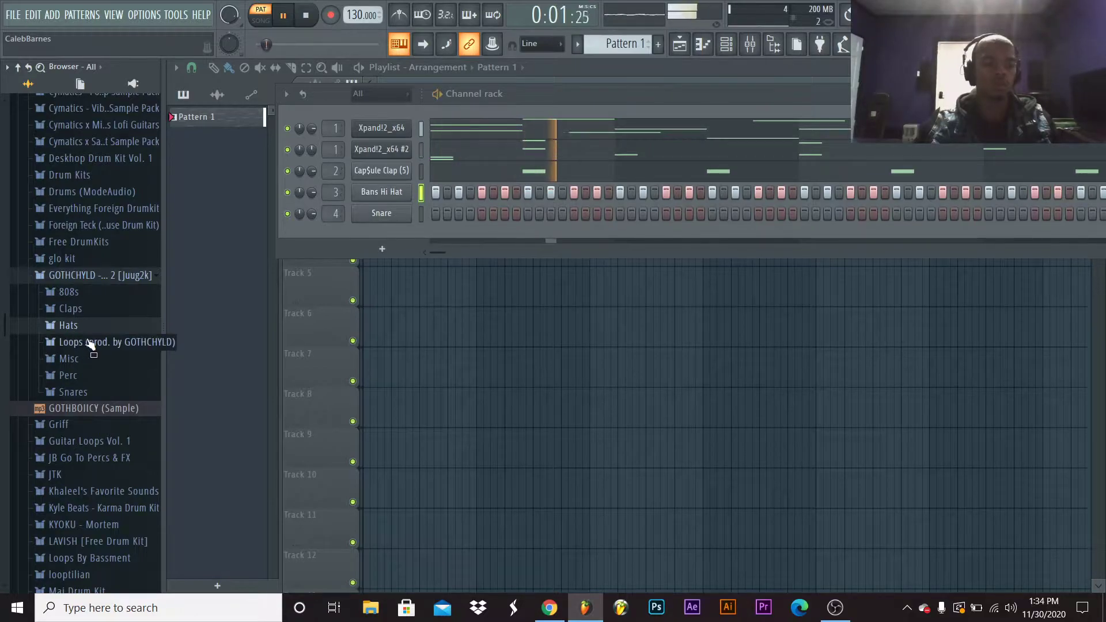
pyautogui.hotkey('alt', 'F8')
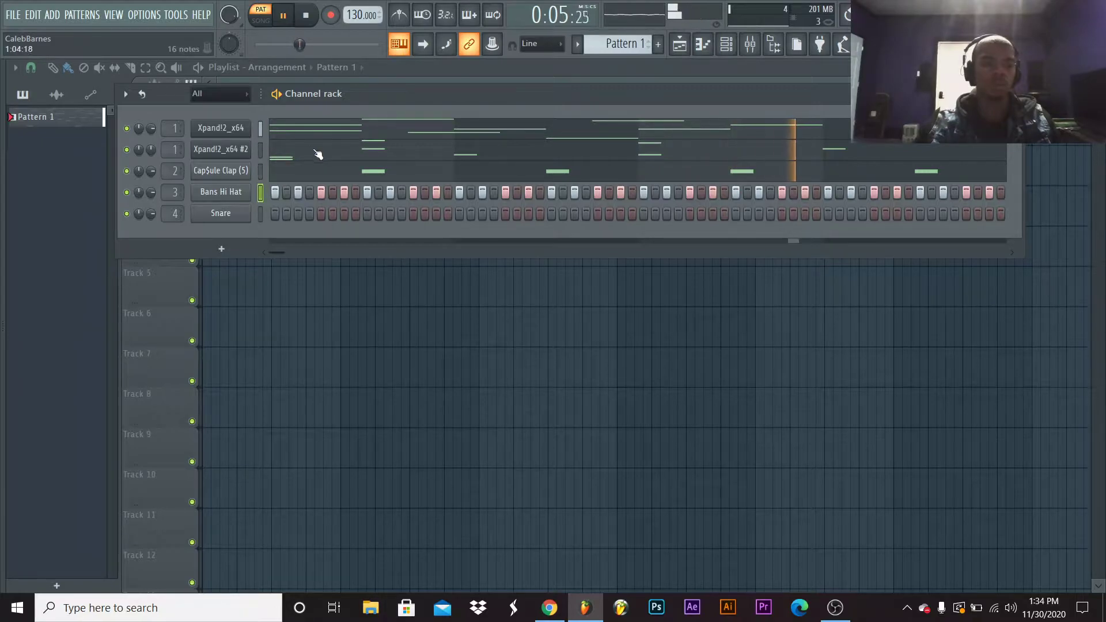
# Insert a Purity channel above Xpand!2_x64 #2, select the Pretty Pad preset from its Piano category, and close the plugin window
pyautogui.rightClick(242, 154)
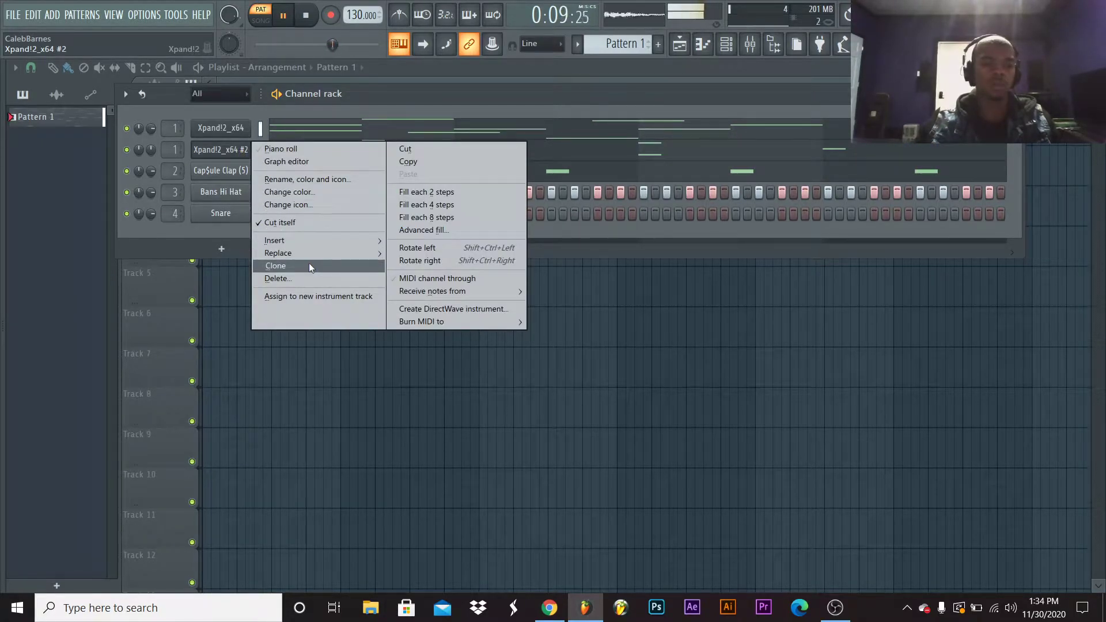
pyautogui.moveTo(301, 237)
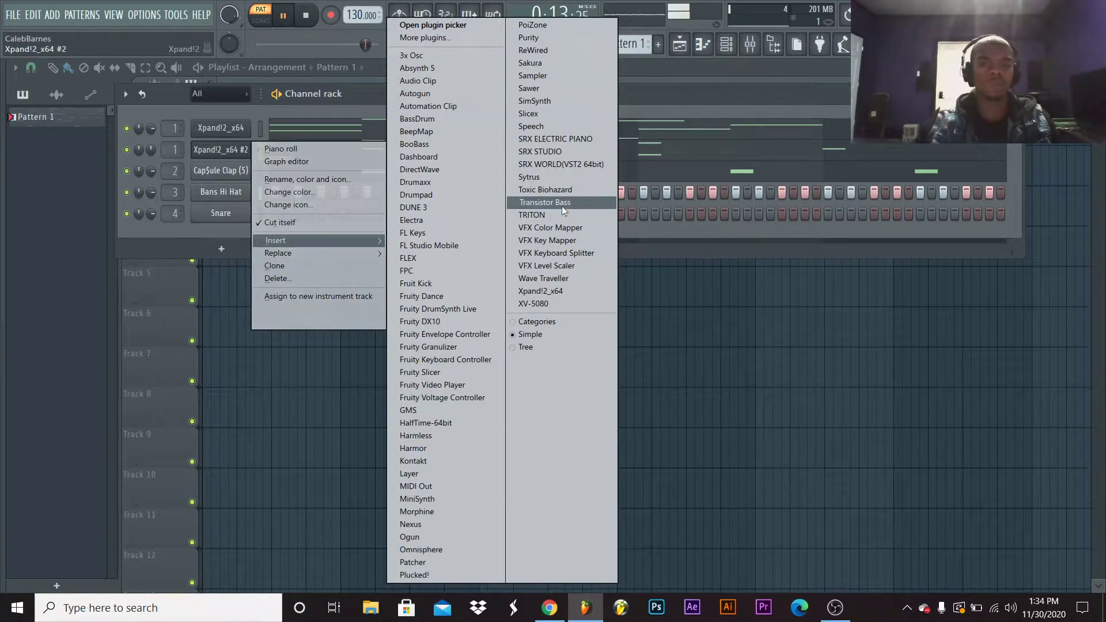
pyautogui.click(544, 38)
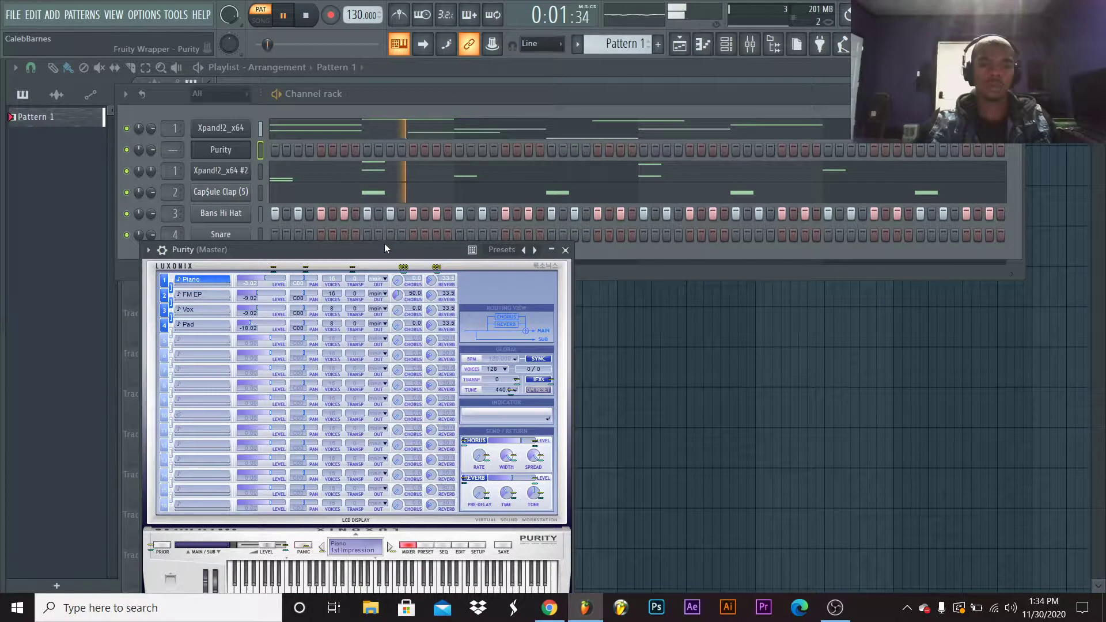
pyautogui.moveTo(384, 245); pyautogui.dragTo(385, 161)
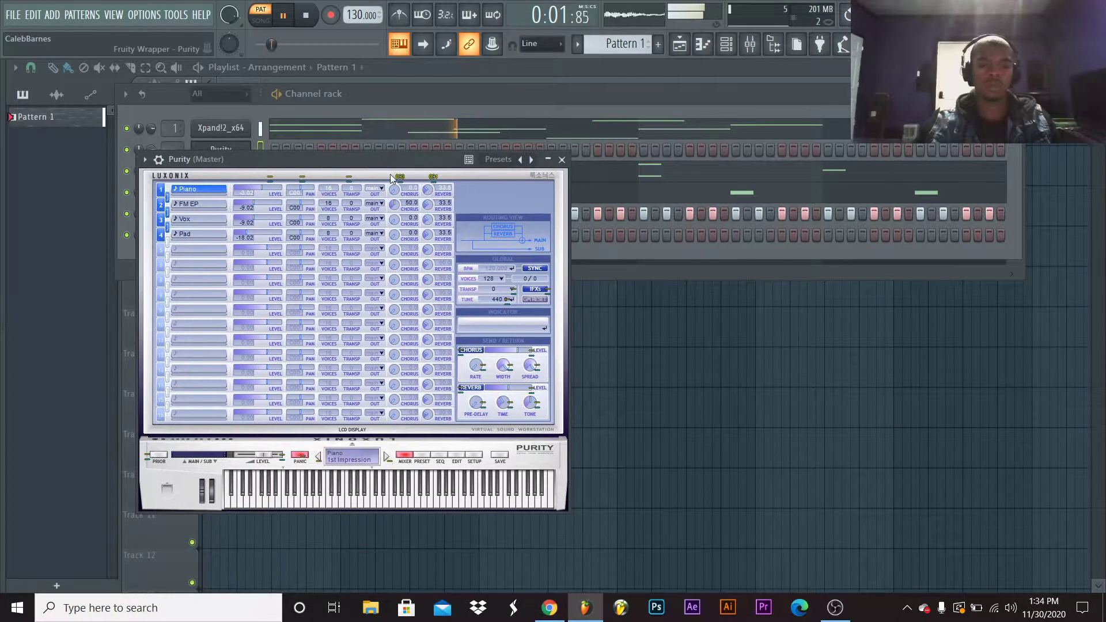
pyautogui.click(427, 459)
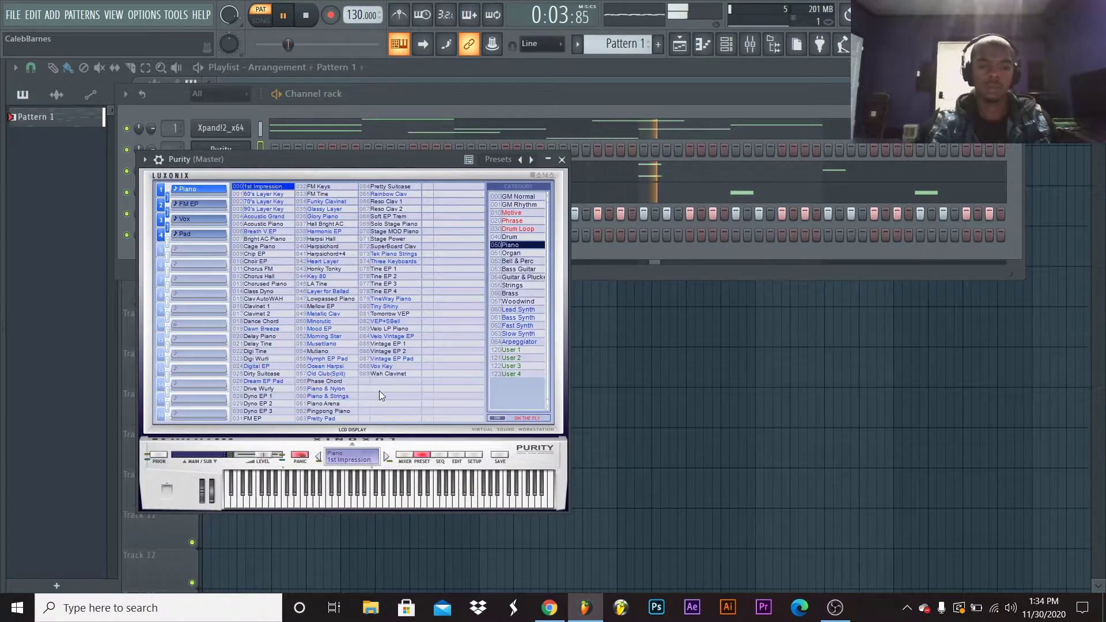
pyautogui.click(325, 404)
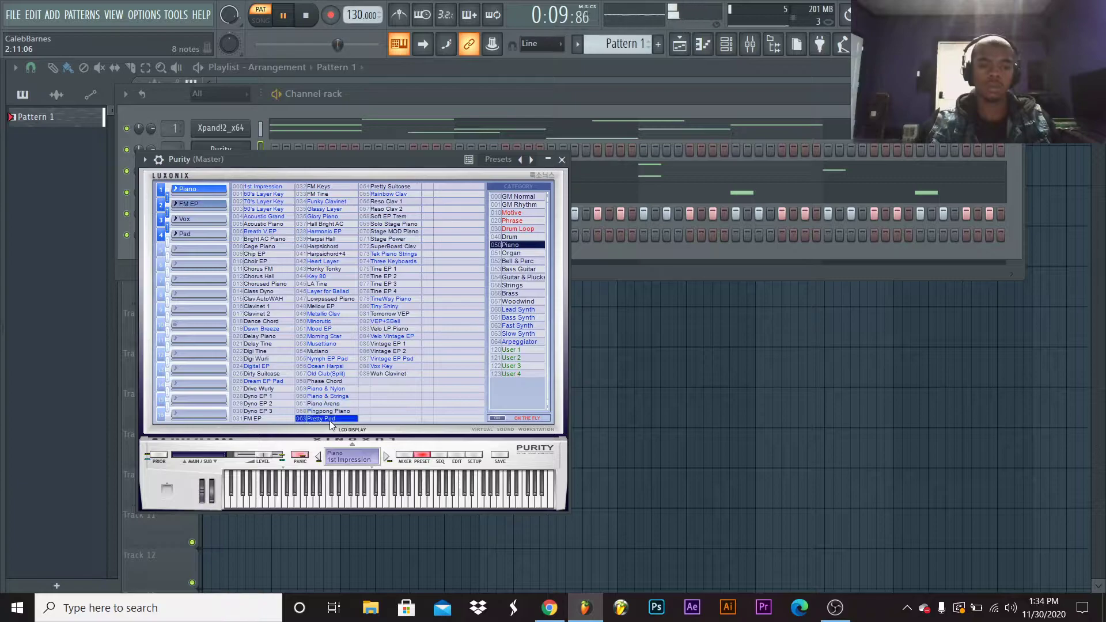
pyautogui.click(561, 159)
# Open the Purity channel's piano roll and place two-step C#4, D#4 and F5 notes in succession from the start of bar 1
pyautogui.rightClick(239, 152)
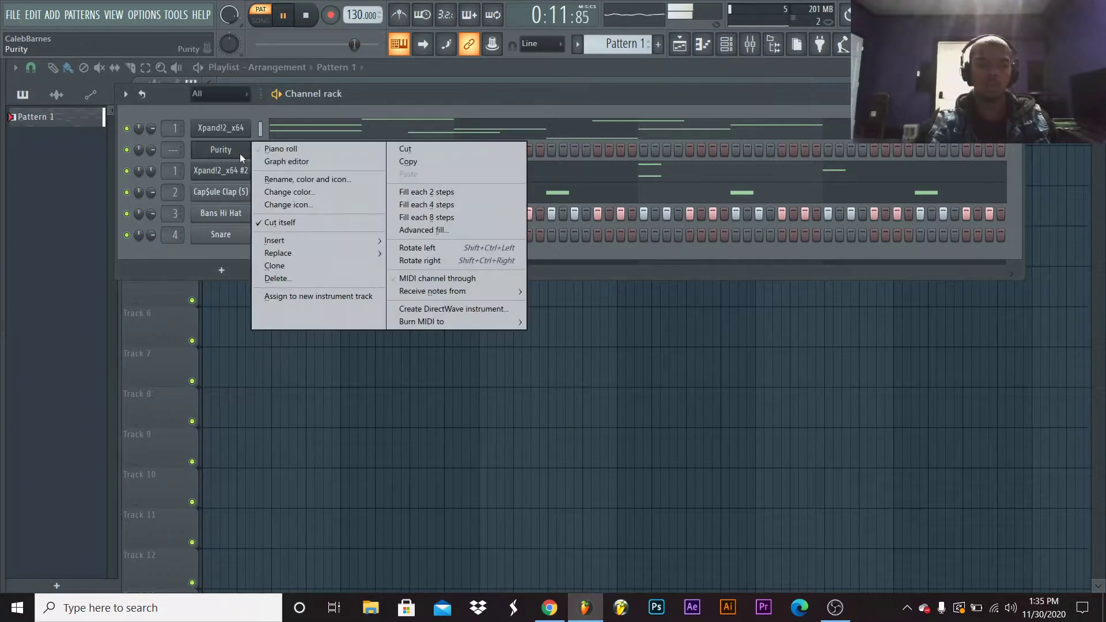
pyautogui.click(273, 147)
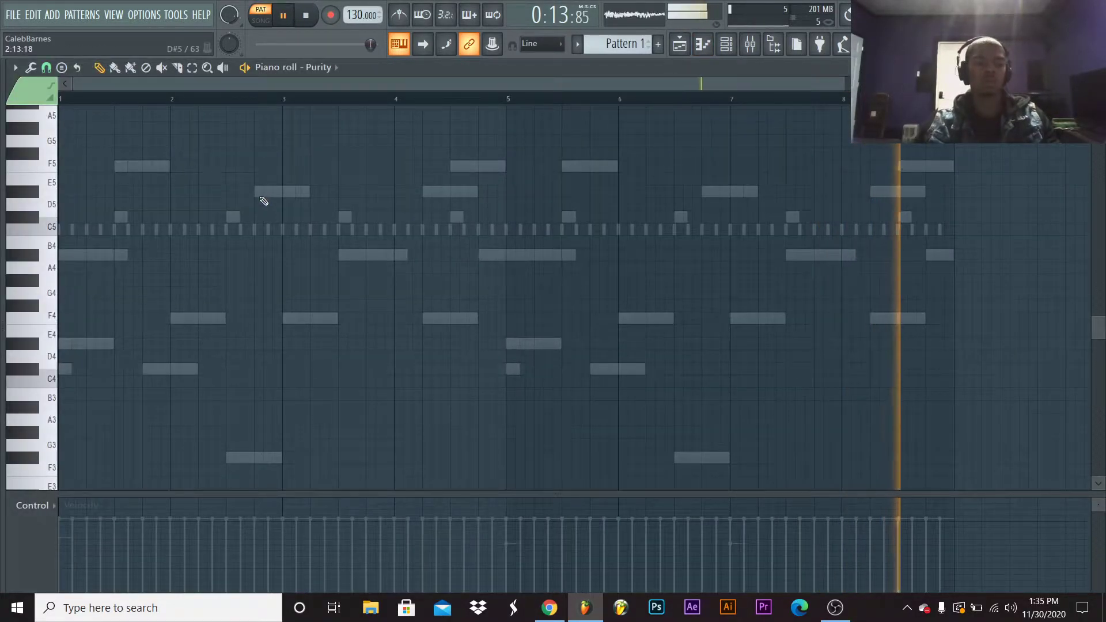
pyautogui.click(64, 166)
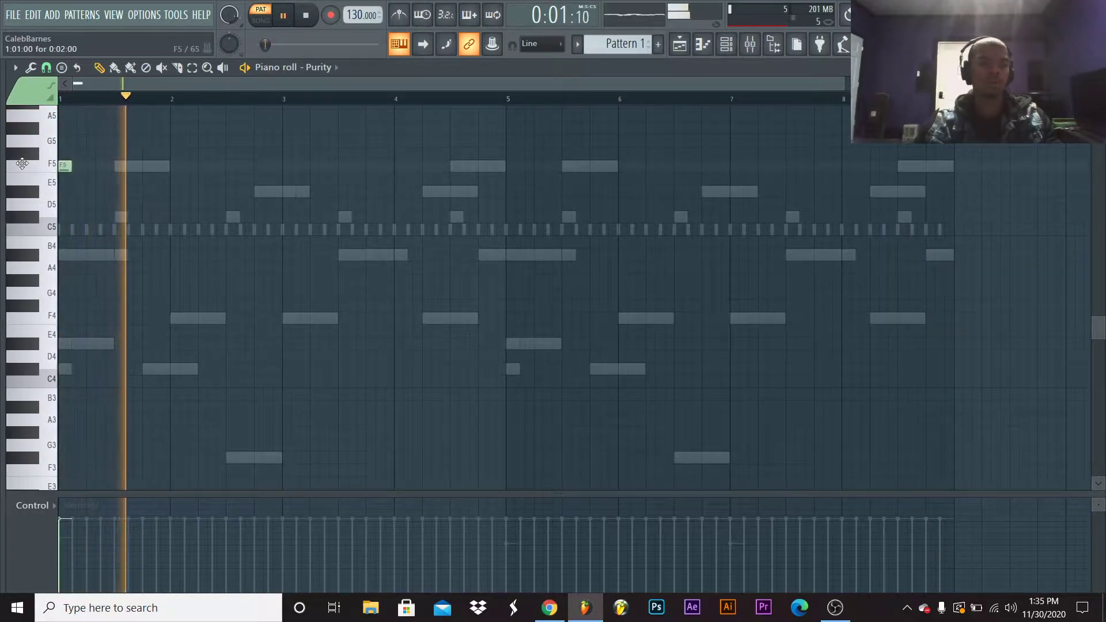
pyautogui.moveTo(62, 167); pyautogui.dragTo(89, 167)
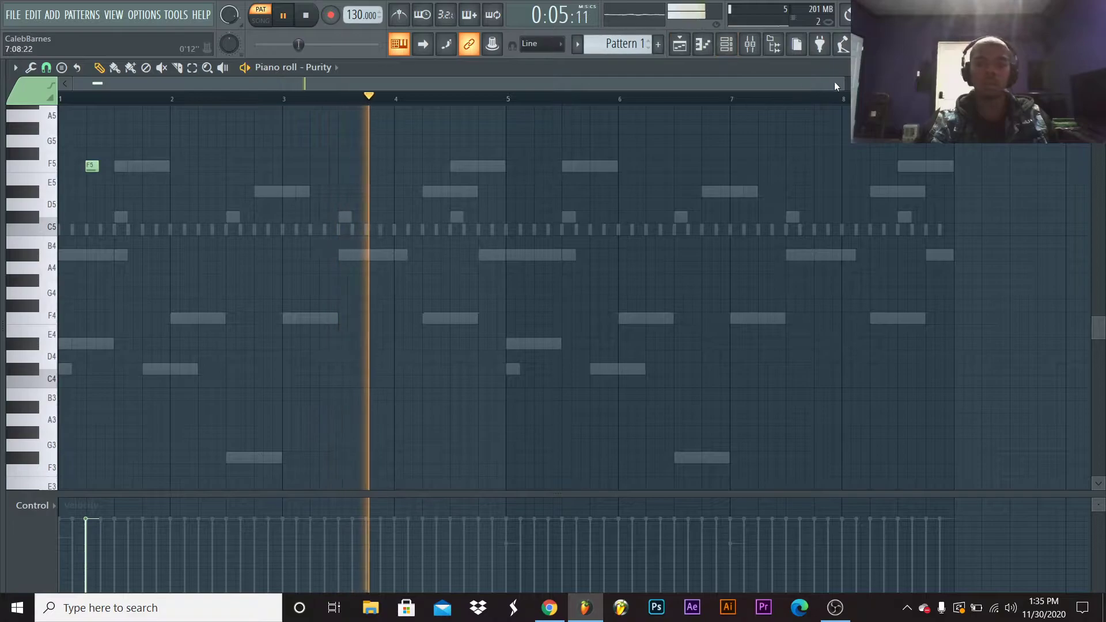
pyautogui.keyDown('ctrl'); pyautogui.scroll(3, 317, 111); pyautogui.keyUp('ctrl')
pyautogui.press('space')
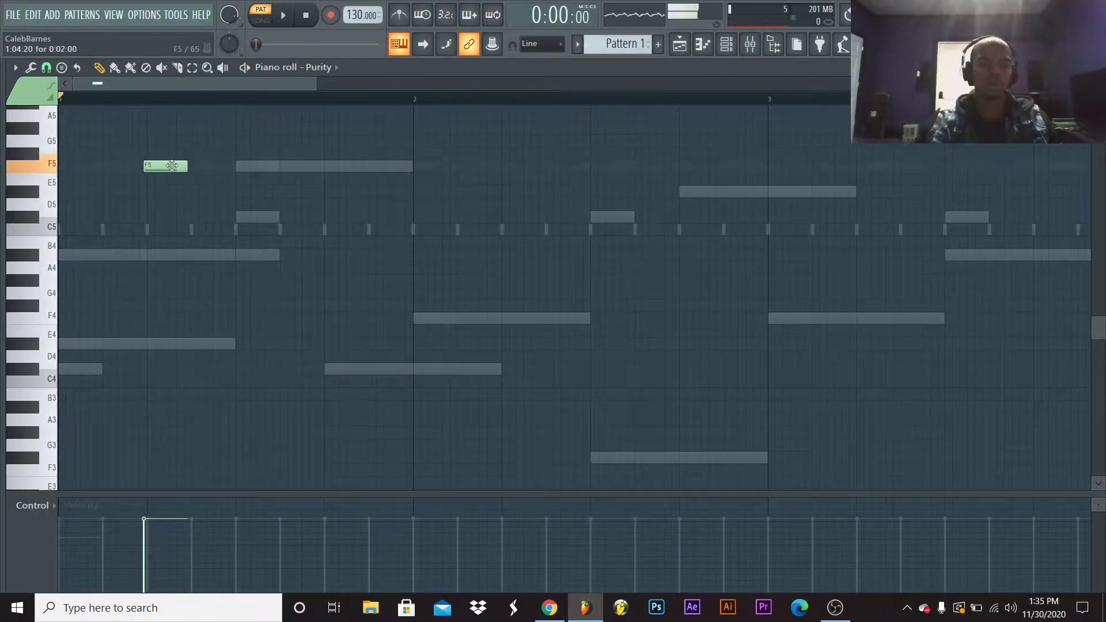
pyautogui.click(61, 369)
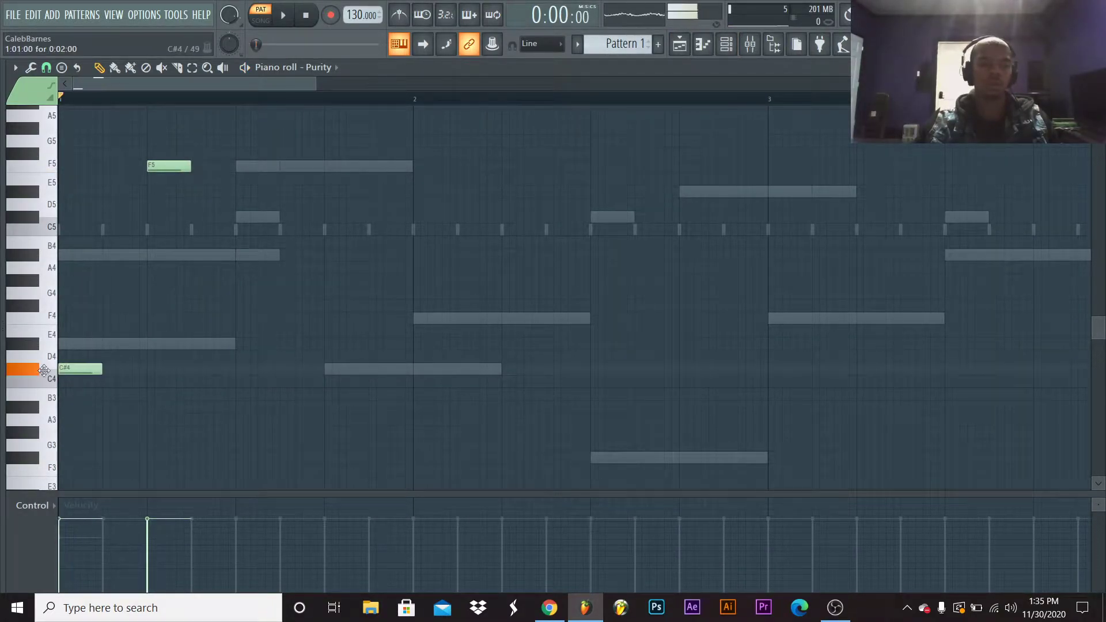
pyautogui.click(104, 344)
pyautogui.press('space')
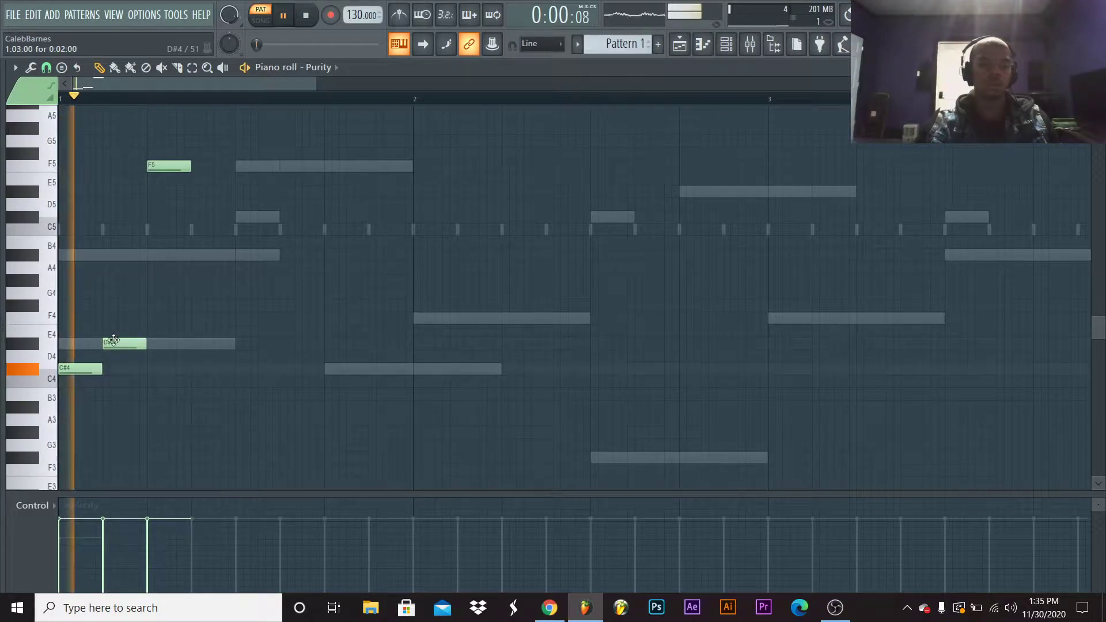
pyautogui.press('space')
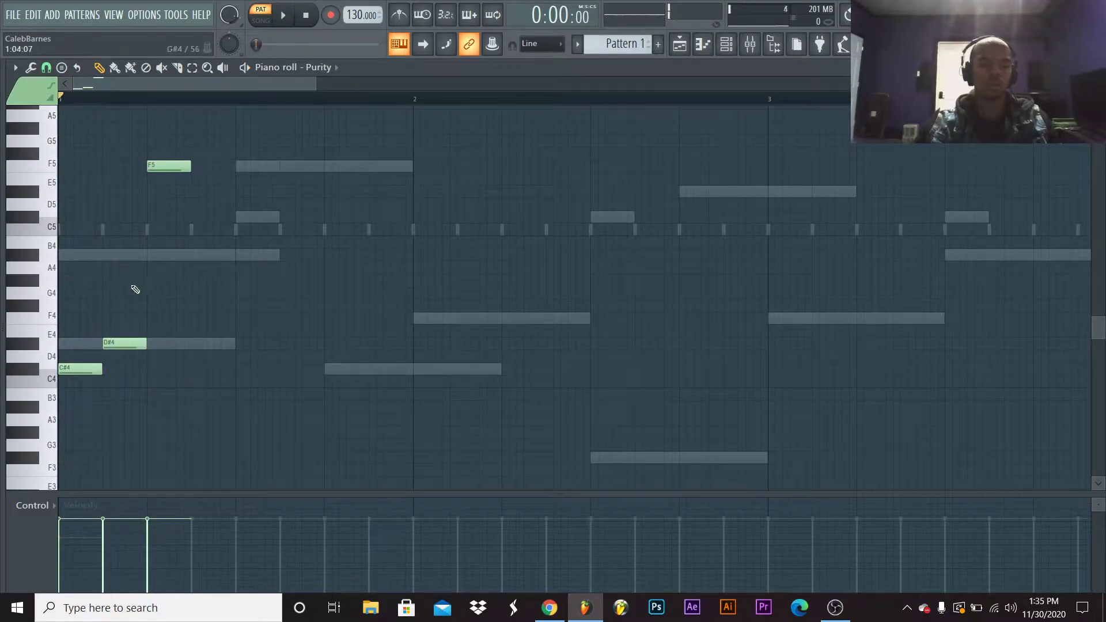
# Audition bar 1, delete the F5 note from beat 2, and dismiss the Windows Defender notification
pyautogui.scroll(-4, 196, 79)
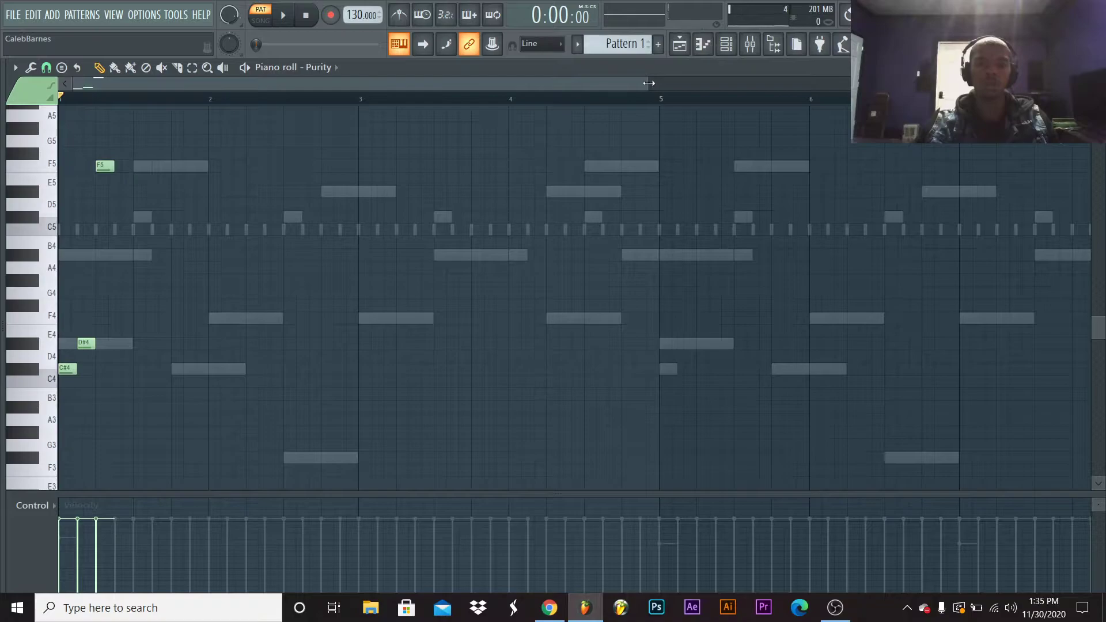
pyautogui.moveTo(649, 82); pyautogui.dragTo(344, 83)
pyautogui.press('space')
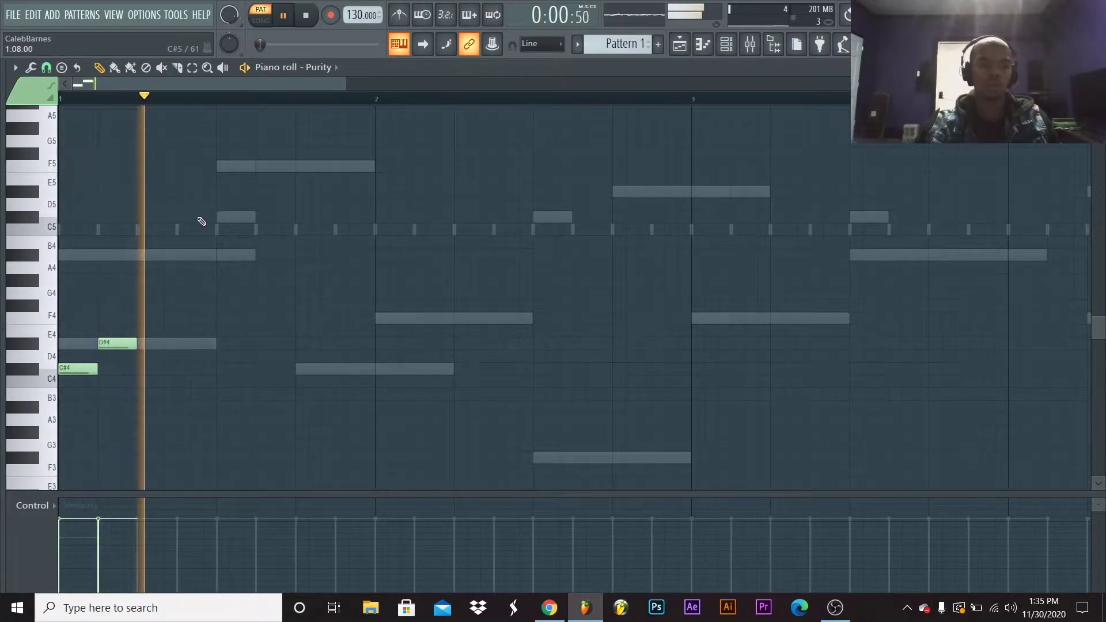
pyautogui.press('space')
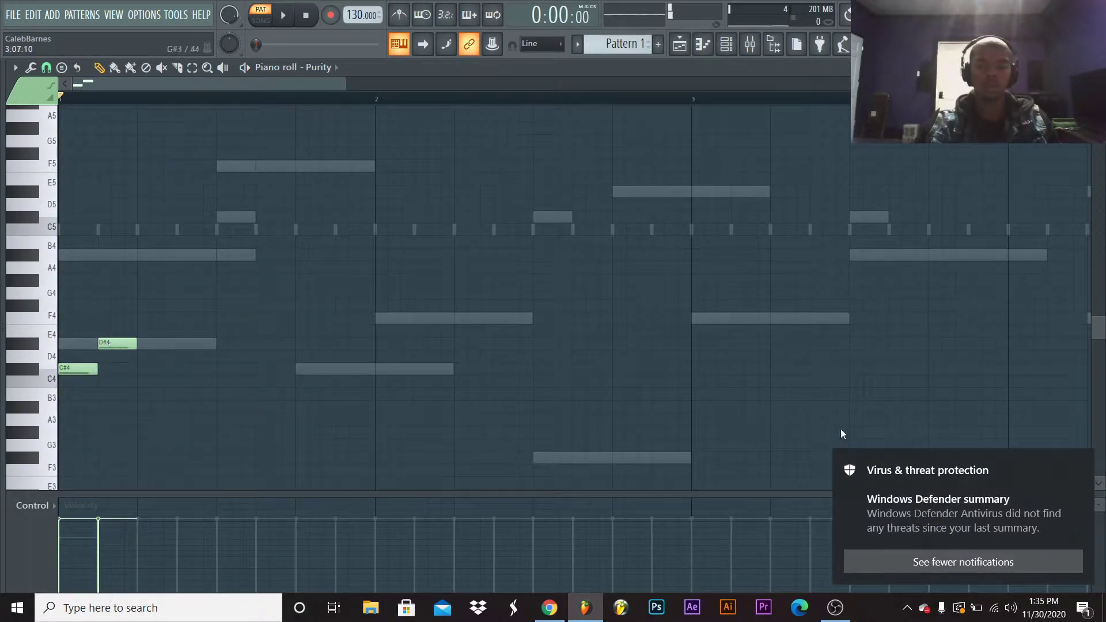
pyautogui.click(1080, 463)
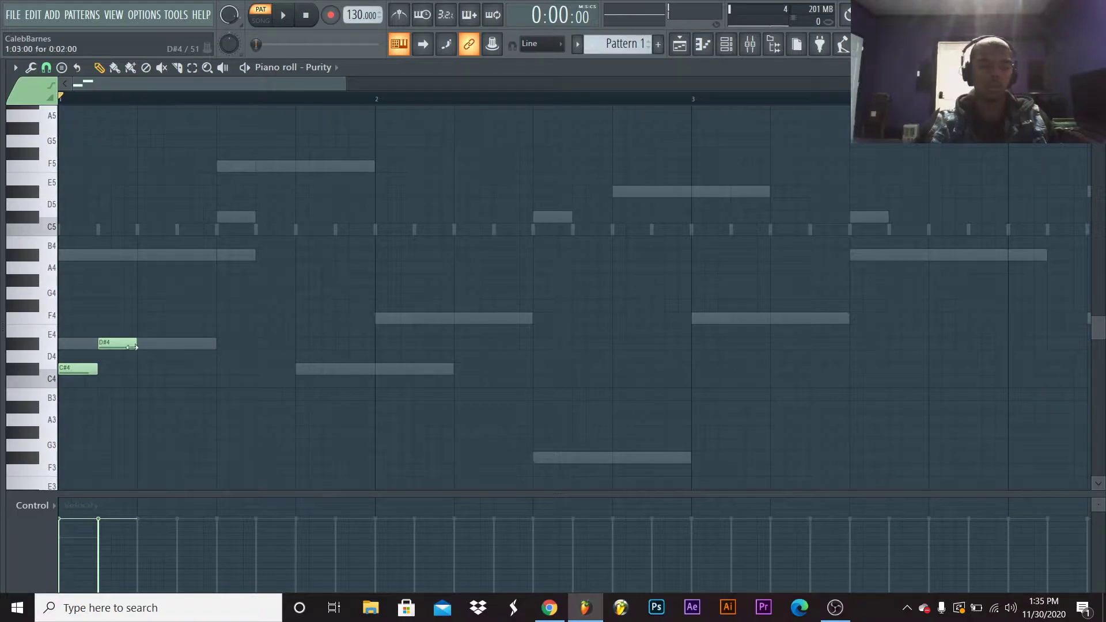
# Try F4 in place of the D#4 note in bar 1 against the playback, and remove that second note
pyautogui.press('space')
pyautogui.press('space')
pyautogui.moveTo(98, 352); pyautogui.dragTo(102, 329)
pyautogui.press('space')
pyautogui.press('space')
pyautogui.rightClick(106, 318)
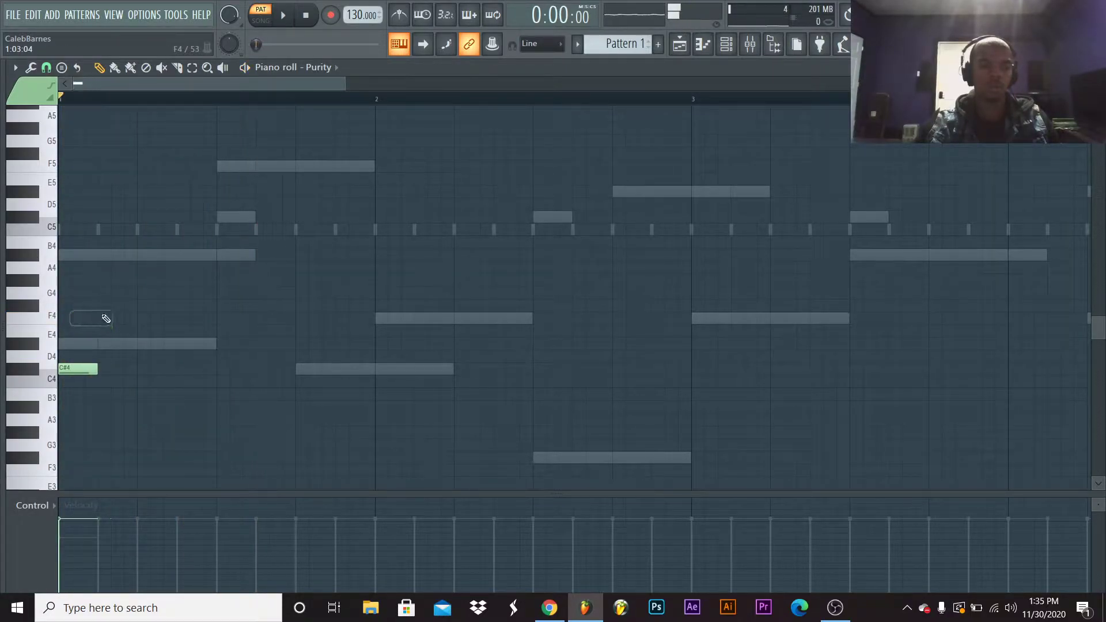
pyautogui.click(104, 319)
pyautogui.press('space')
pyautogui.press('space')
pyautogui.rightClick(109, 318)
pyautogui.press('space')
pyautogui.press('space')
# Add an A#4 note at the start of bar 1 and move the C#4 note there up to F5
pyautogui.click(93, 257)
pyautogui.press('space')
pyautogui.press('space')
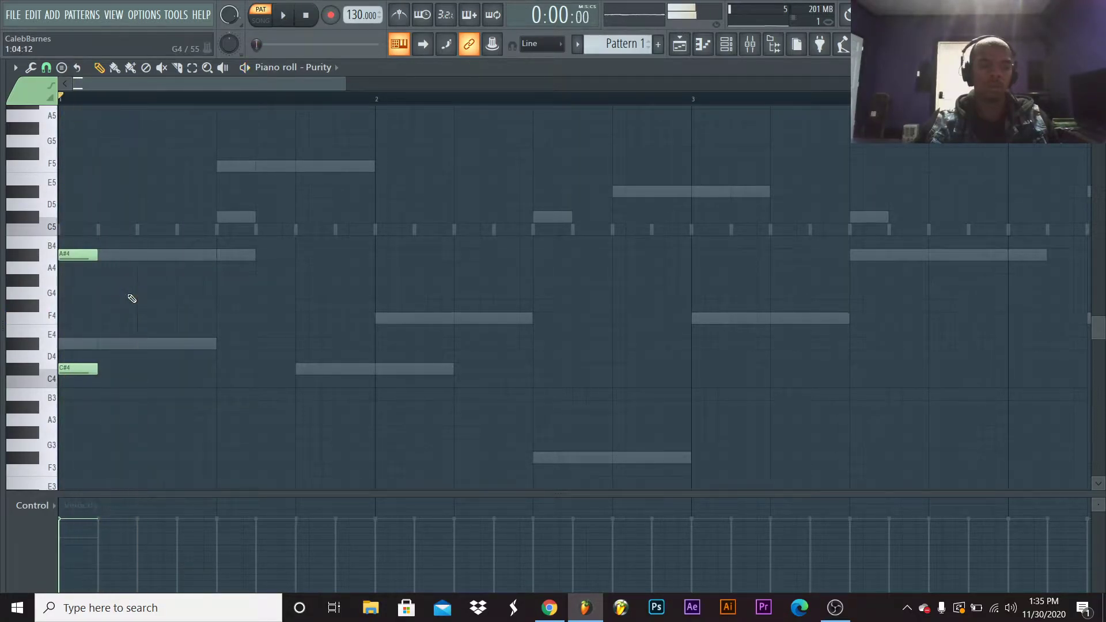
pyautogui.press('space')
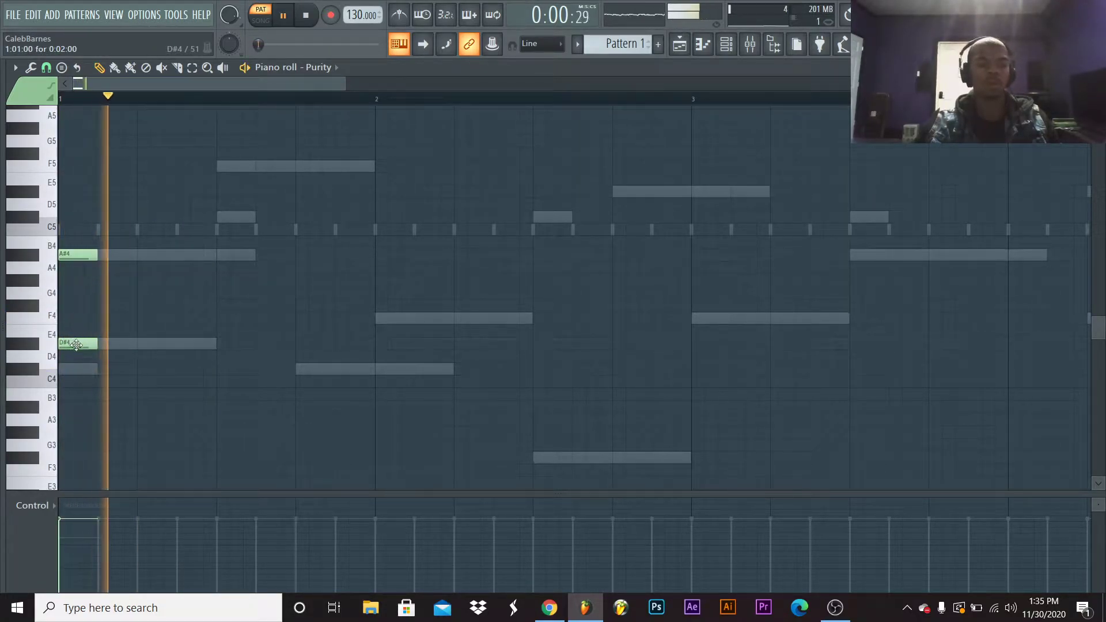
pyautogui.moveTo(66, 342); pyautogui.dragTo(39, 167)
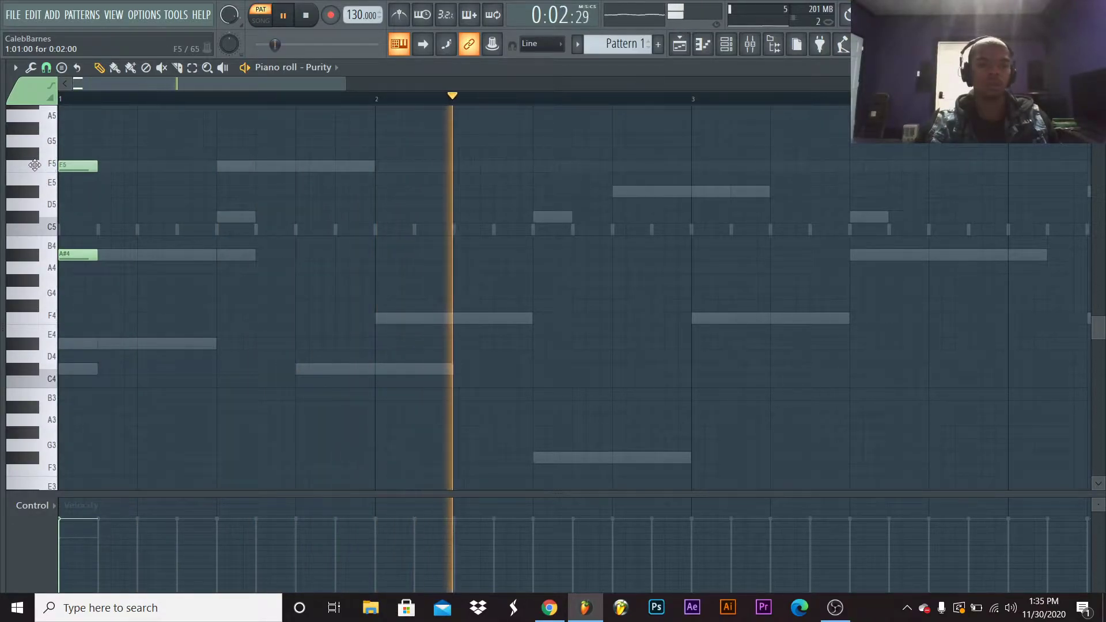
pyautogui.scroll(3, 166, 237)
pyautogui.press('space')
# Play back the start of the pattern repeatedly to judge the A#4 and F5 notes against the melody
pyautogui.scroll(2, 148, 247)
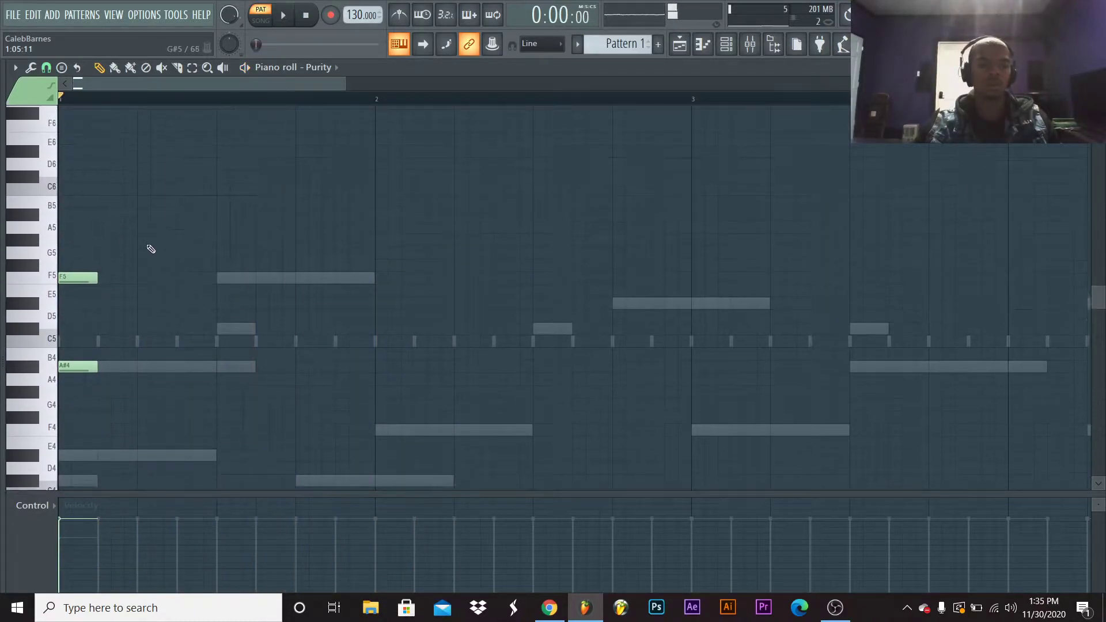
pyautogui.press('space')
pyautogui.press('space')
pyautogui.scroll(3, 140, 245)
pyautogui.scroll(-7, 165, 247)
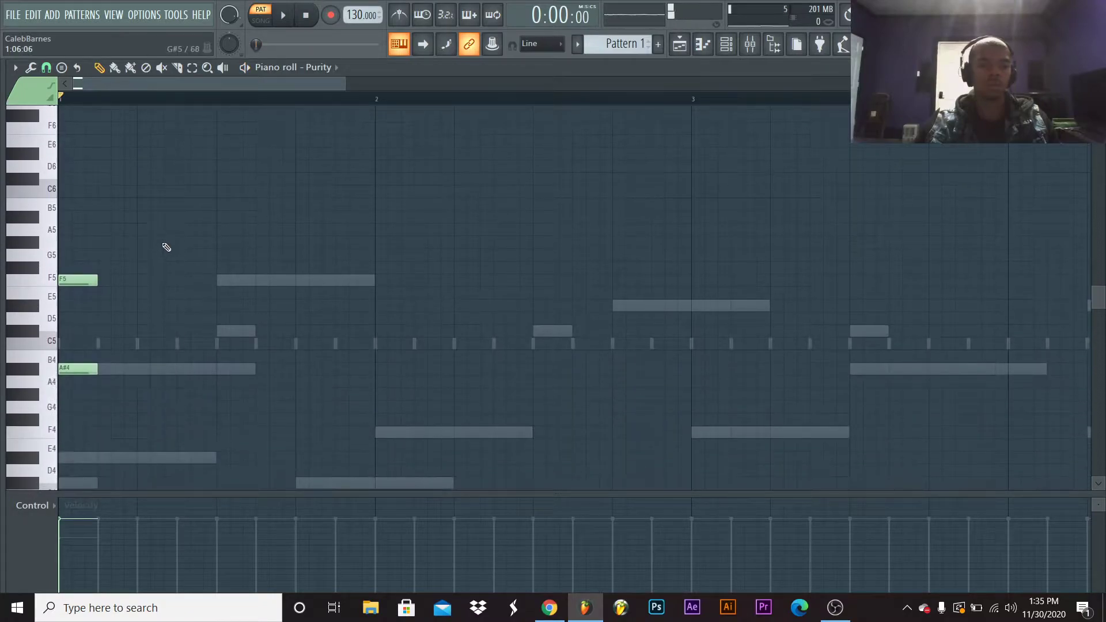
pyautogui.scroll(3, 173, 246)
pyautogui.press('space')
pyautogui.press('space')
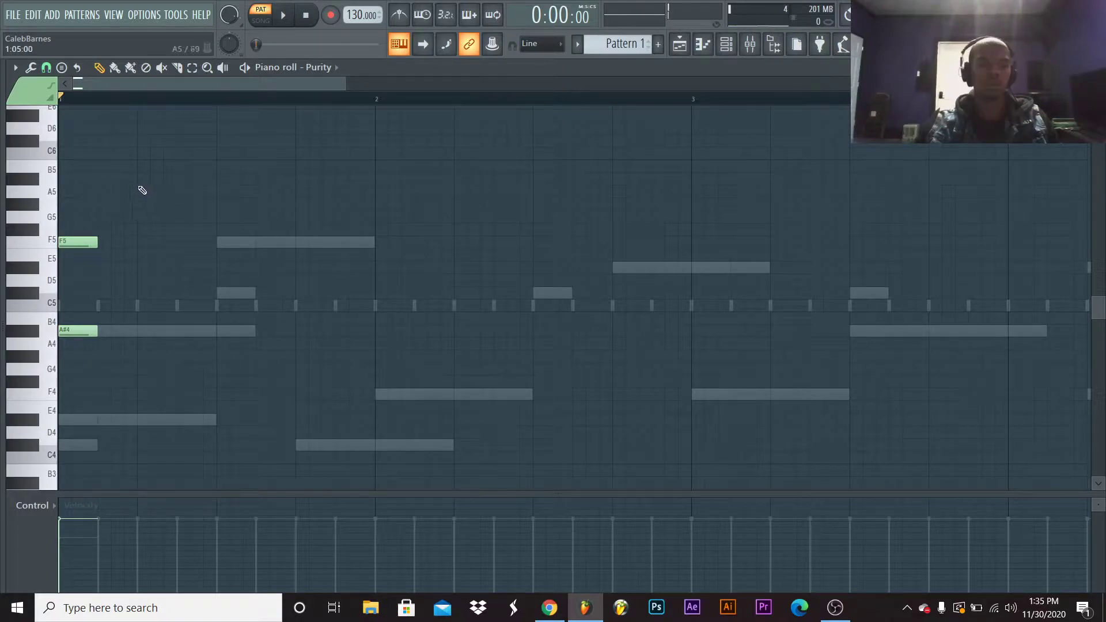
# Try a C6 note on beat 3 of bar 1, delete it, and place a C6 on beat 4 instead
pyautogui.press('space')
pyautogui.click(235, 152)
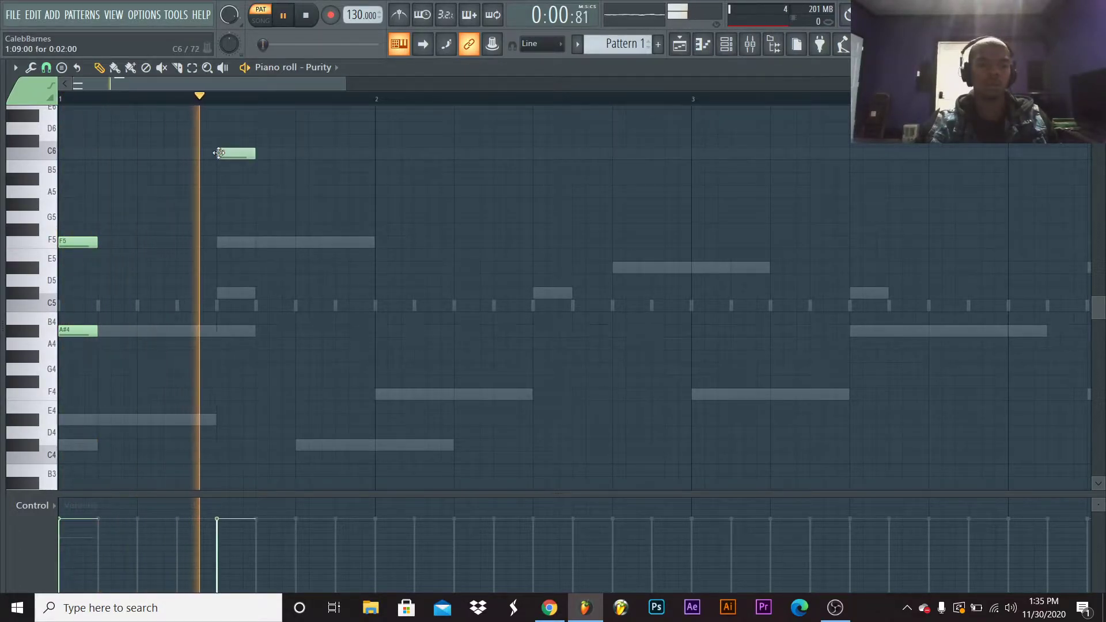
pyautogui.press('space')
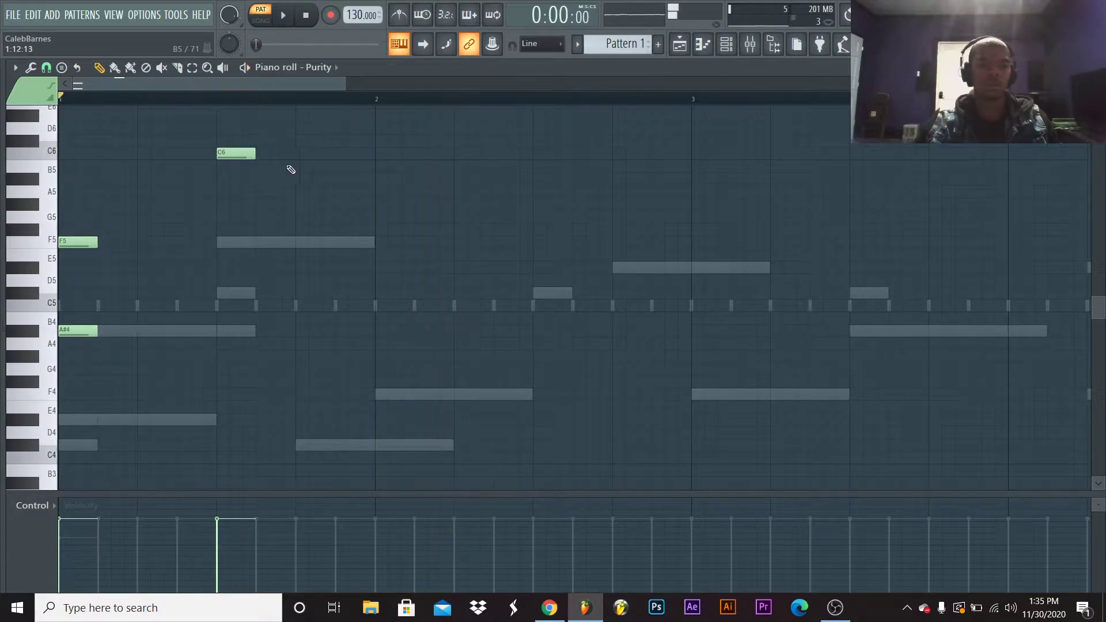
pyautogui.press('space')
pyautogui.rightClick(245, 153)
pyautogui.press('space')
pyautogui.press('space')
pyautogui.click(312, 153)
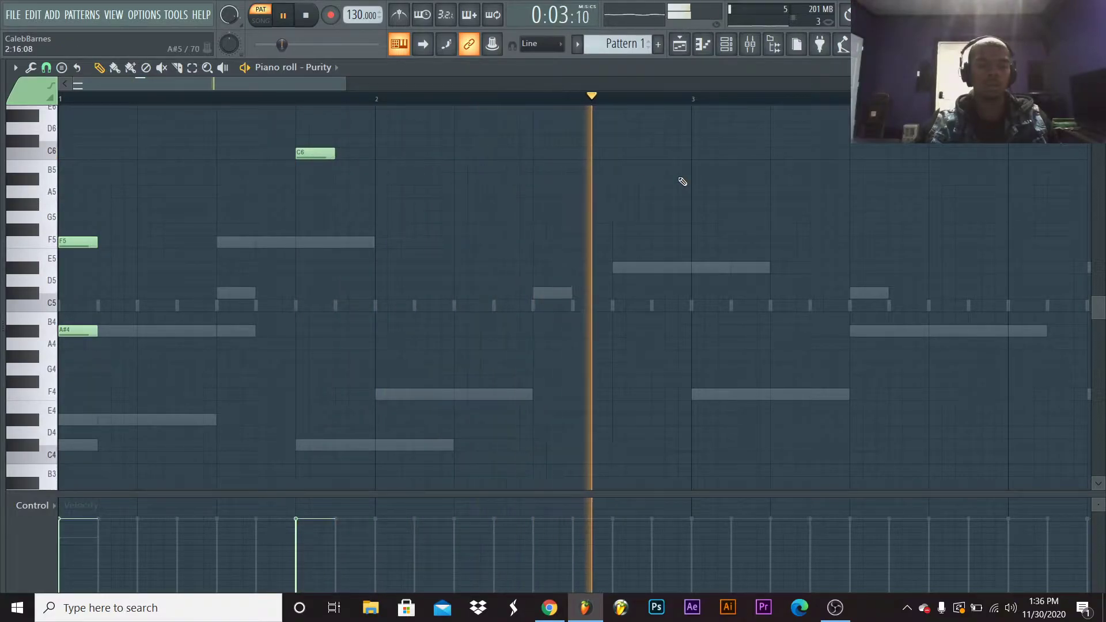
# Add a descending run of G#6, F#6 and C6 notes from the last half-beat of bar 2 into bar 3
pyautogui.press('space')
pyautogui.scroll(3, 668, 164)
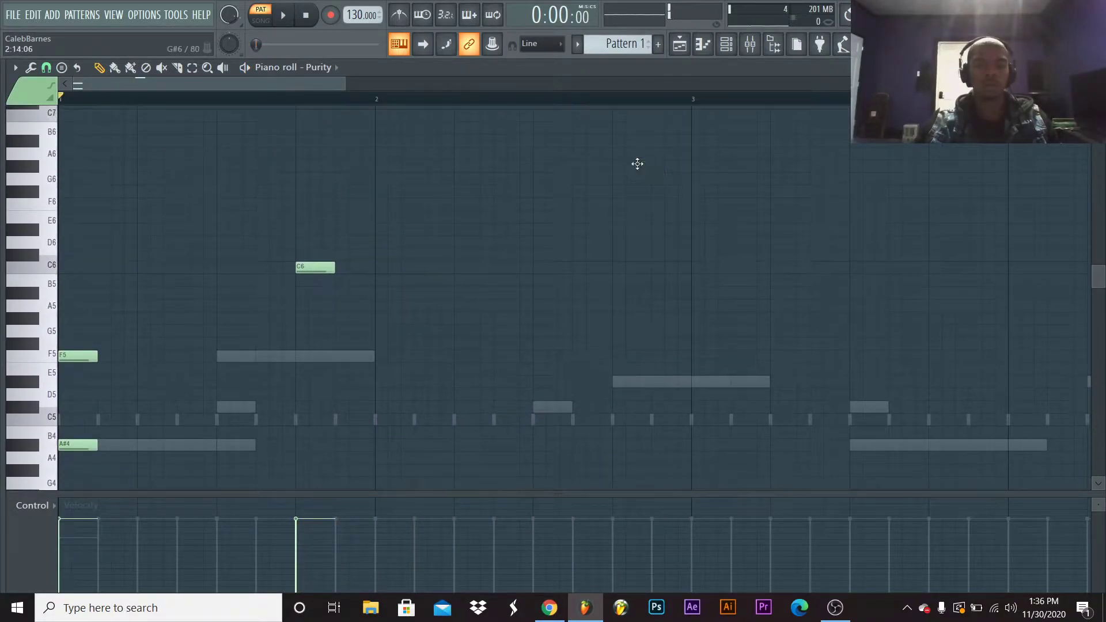
pyautogui.press('space')
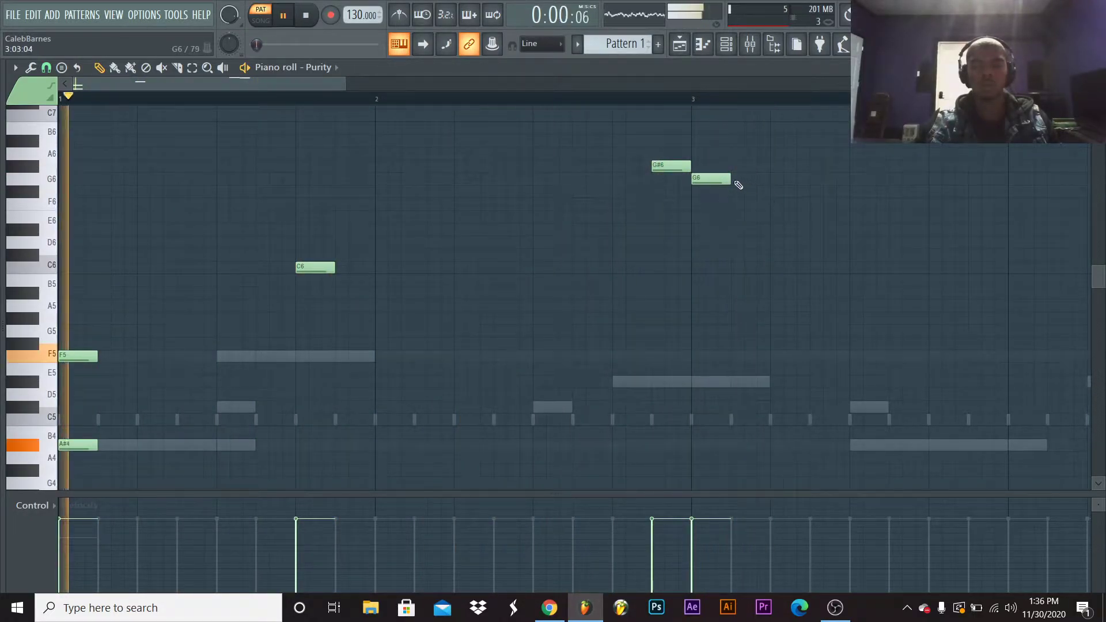
pyautogui.moveTo(708, 182); pyautogui.dragTo(708, 193)
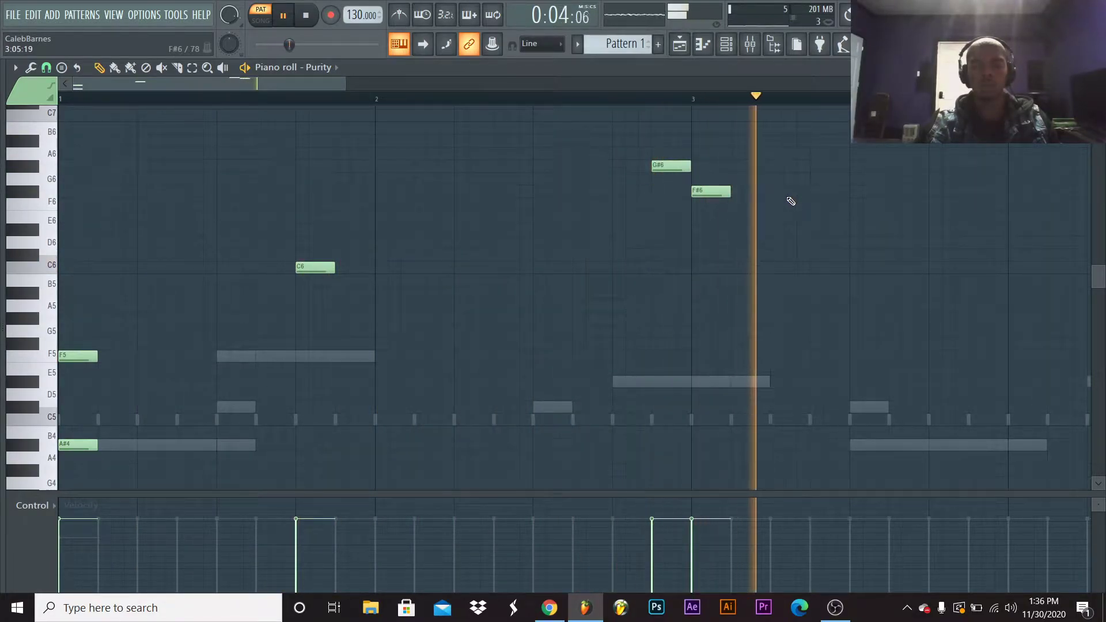
pyautogui.moveTo(732, 217); pyautogui.dragTo(730, 230)
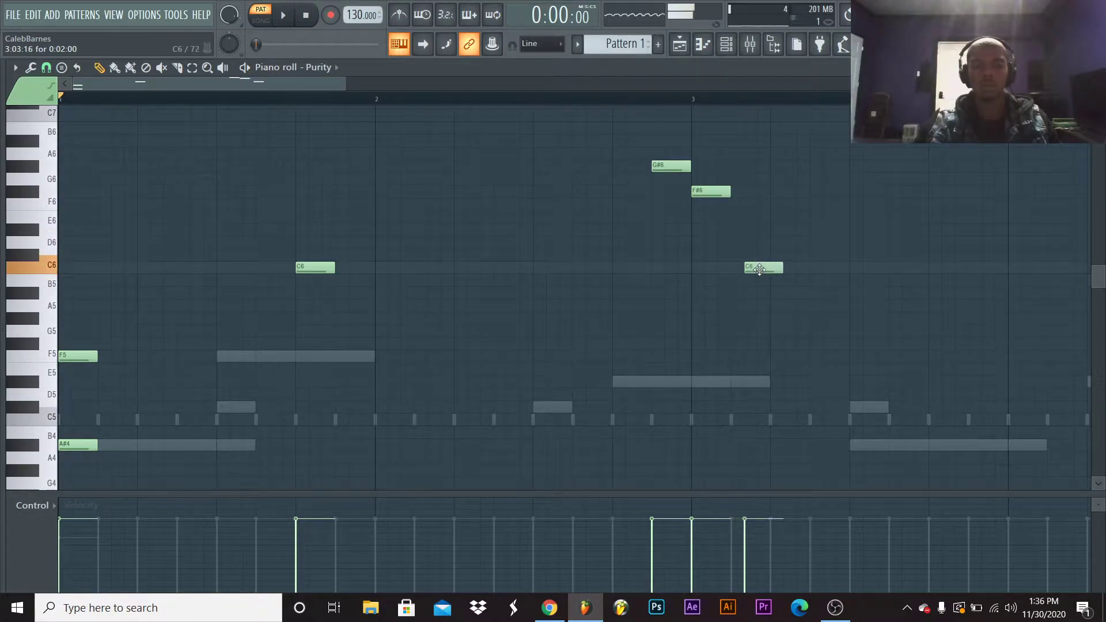
pyautogui.press('space')
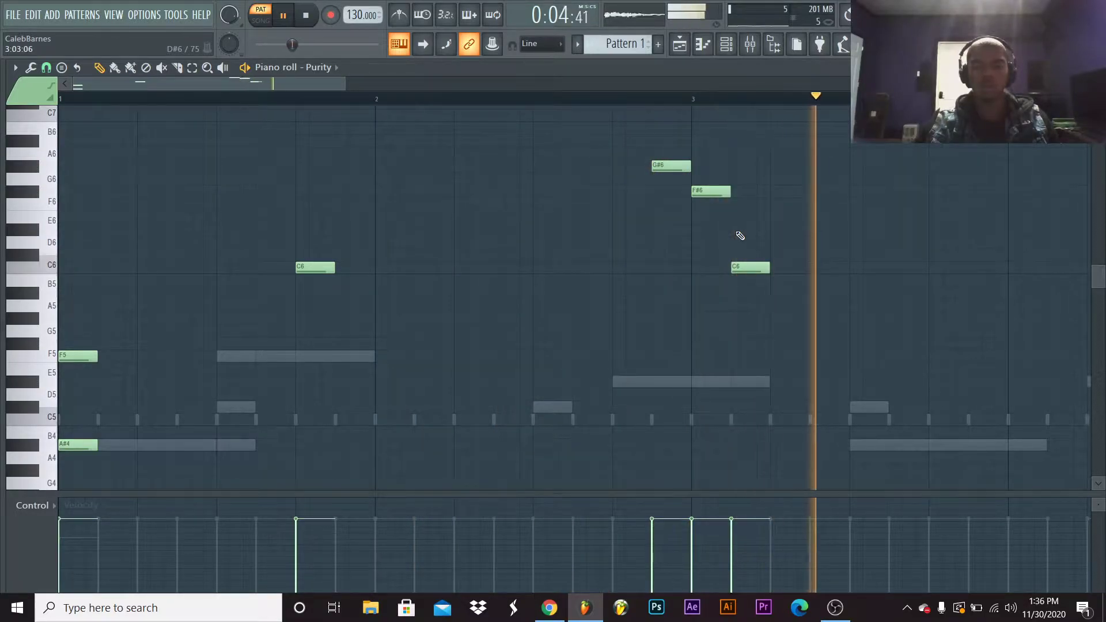
pyautogui.scroll(-3, 651, 109)
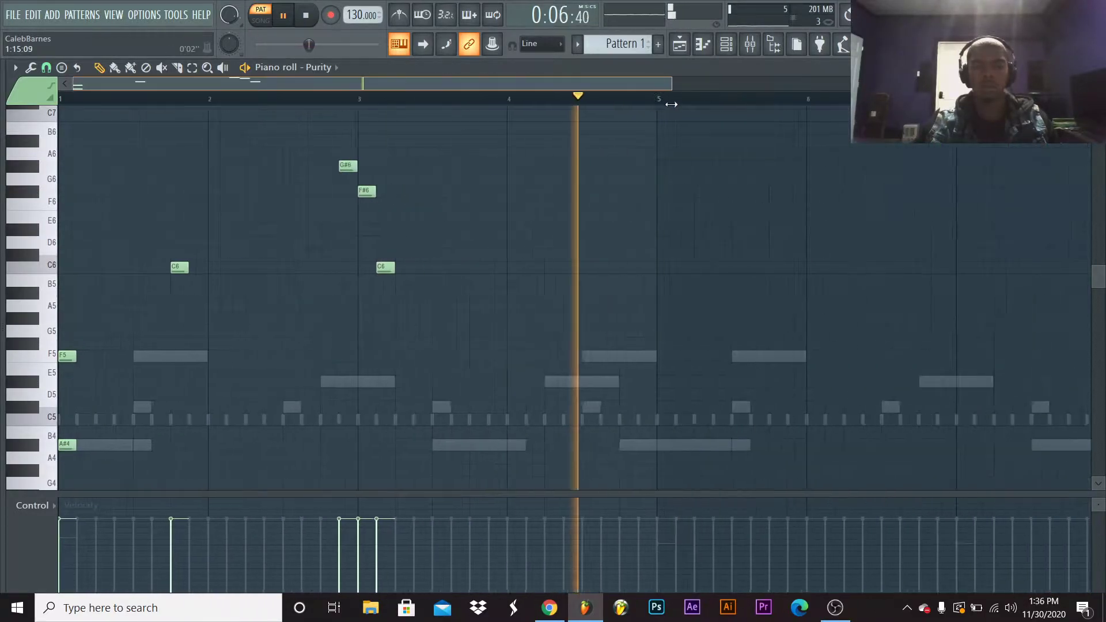
pyautogui.press('space')
pyautogui.press('space')
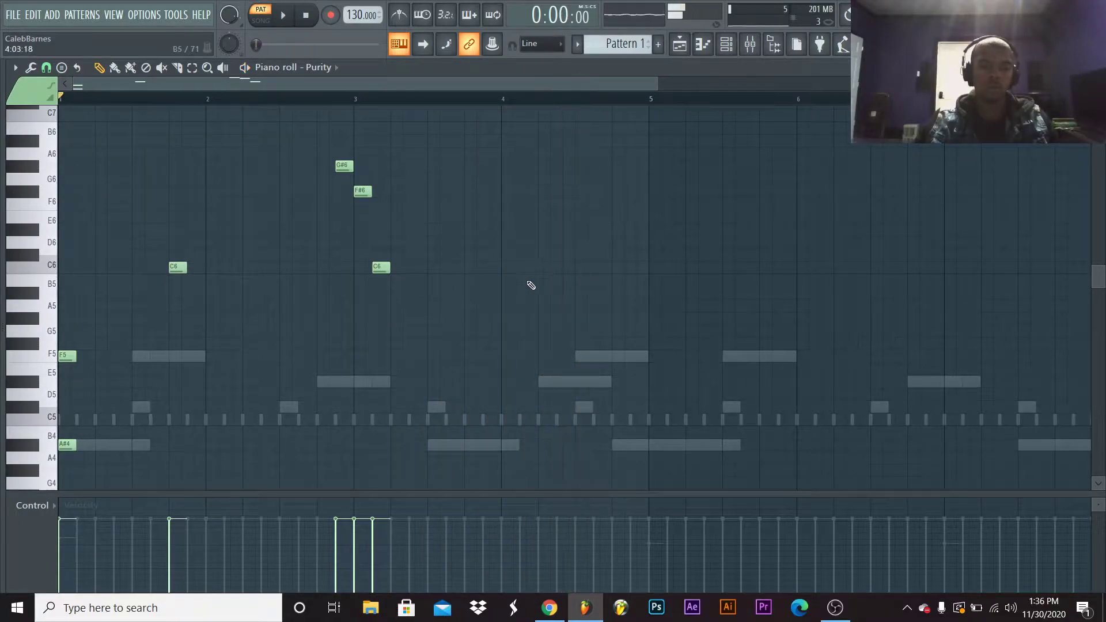
# Add F5 and D#5 notes at the start of bar 4 and a G#5 note on its third beat
pyautogui.click(502, 356)
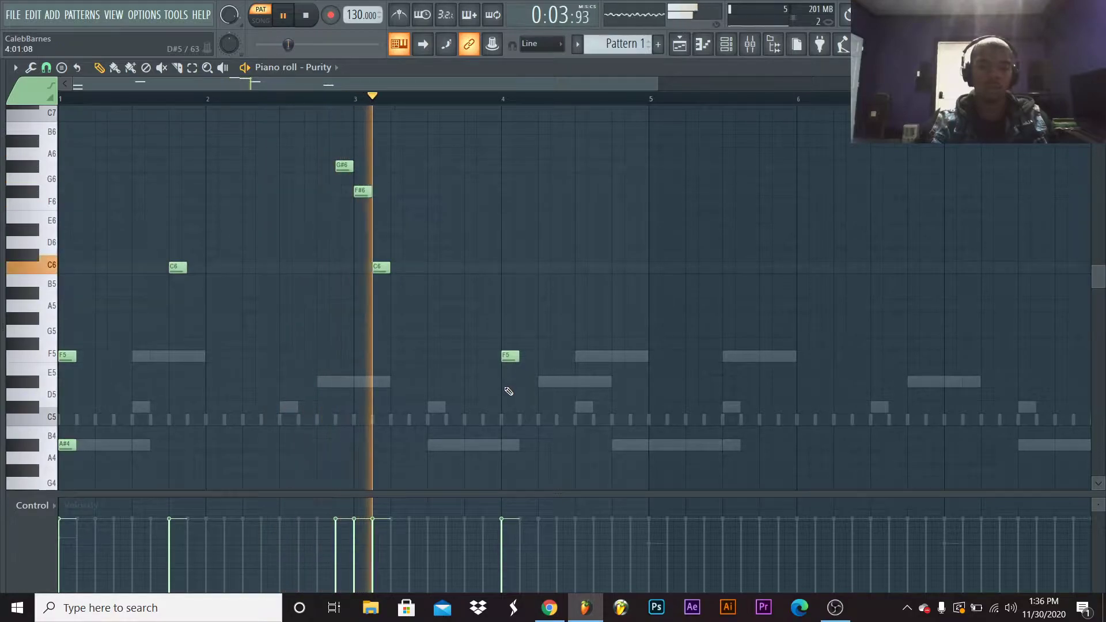
pyautogui.click(507, 381)
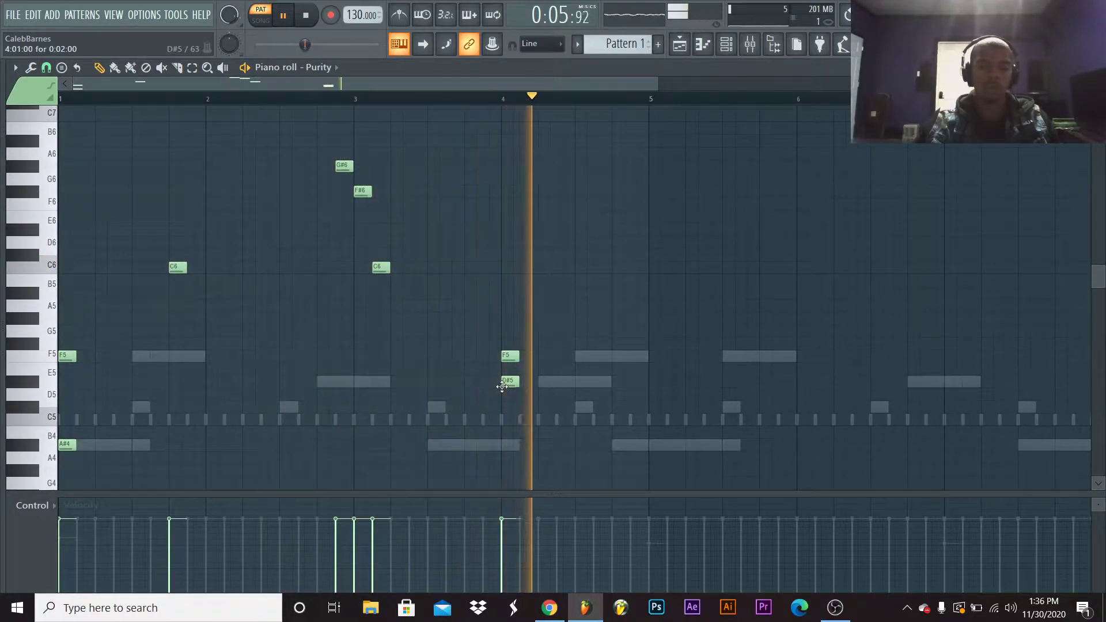
pyautogui.press('space')
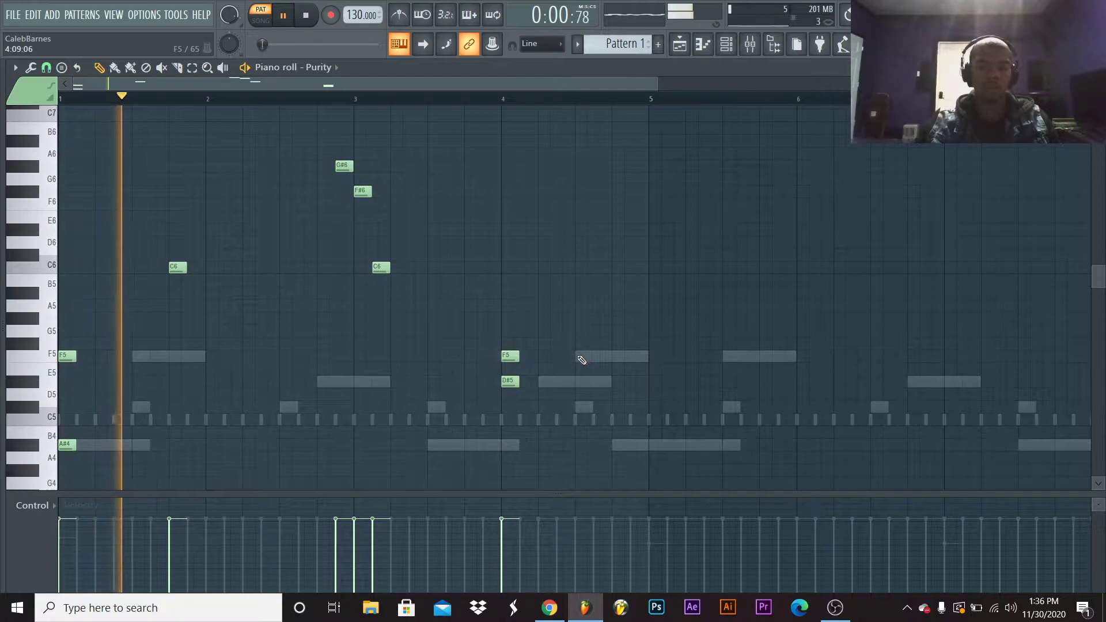
pyautogui.click(577, 355)
pyautogui.moveTo(577, 351); pyautogui.dragTo(581, 316)
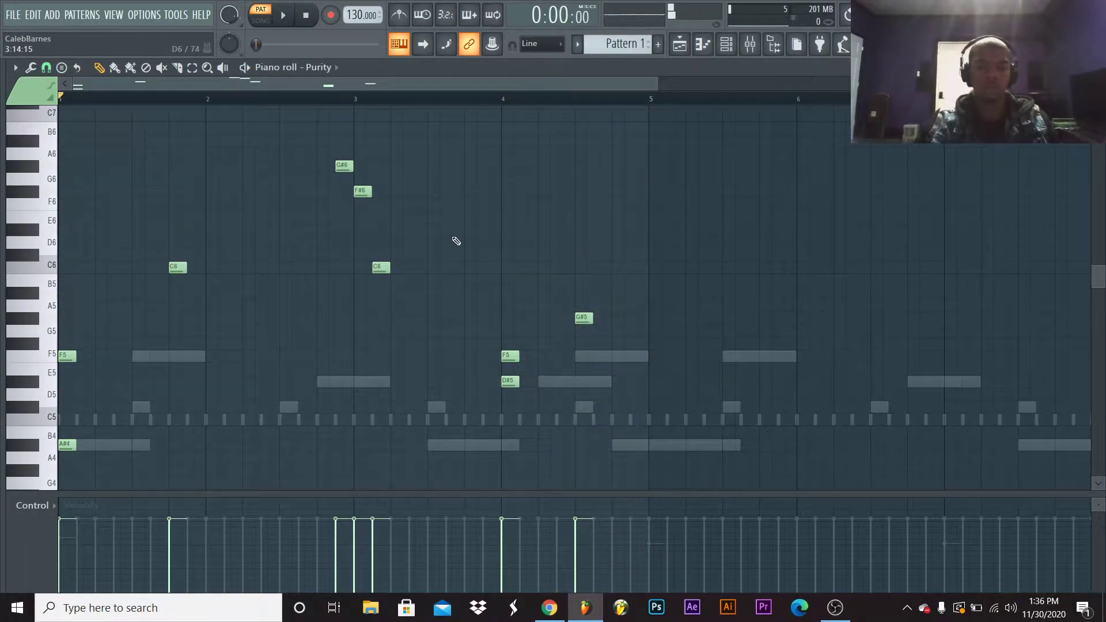
# Duplicate the Purity notes of bars 1 to 3 into bars 5 to 7, and select all notes
pyautogui.moveTo(57, 171); pyautogui.dragTo(659, 441)
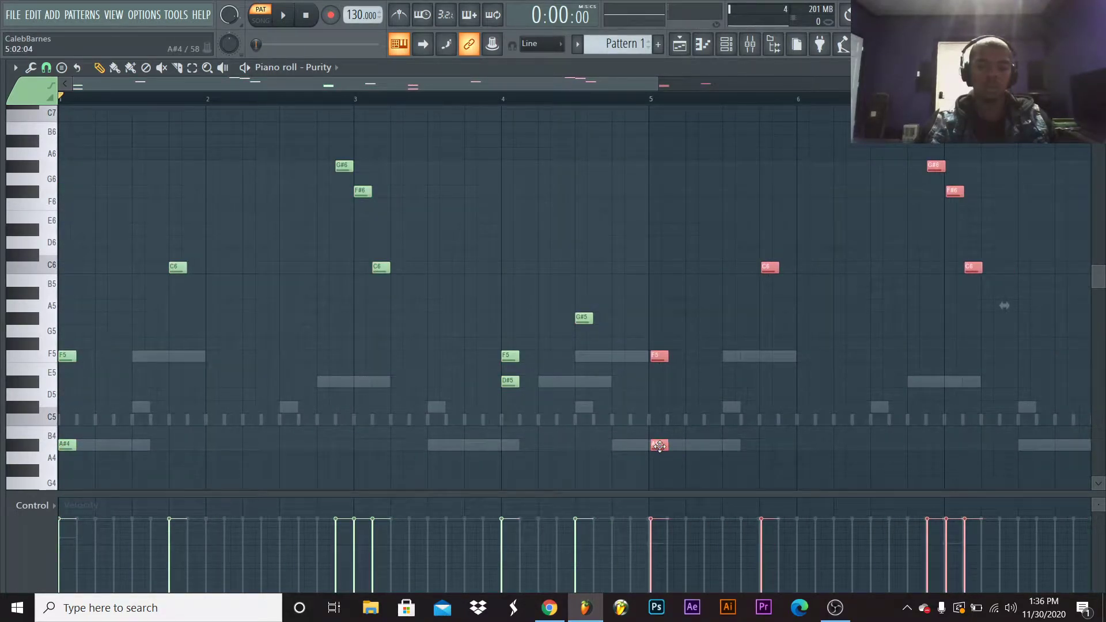
pyautogui.hotkey('ctrl', 'a')
pyautogui.scroll(-1, 188, 442)
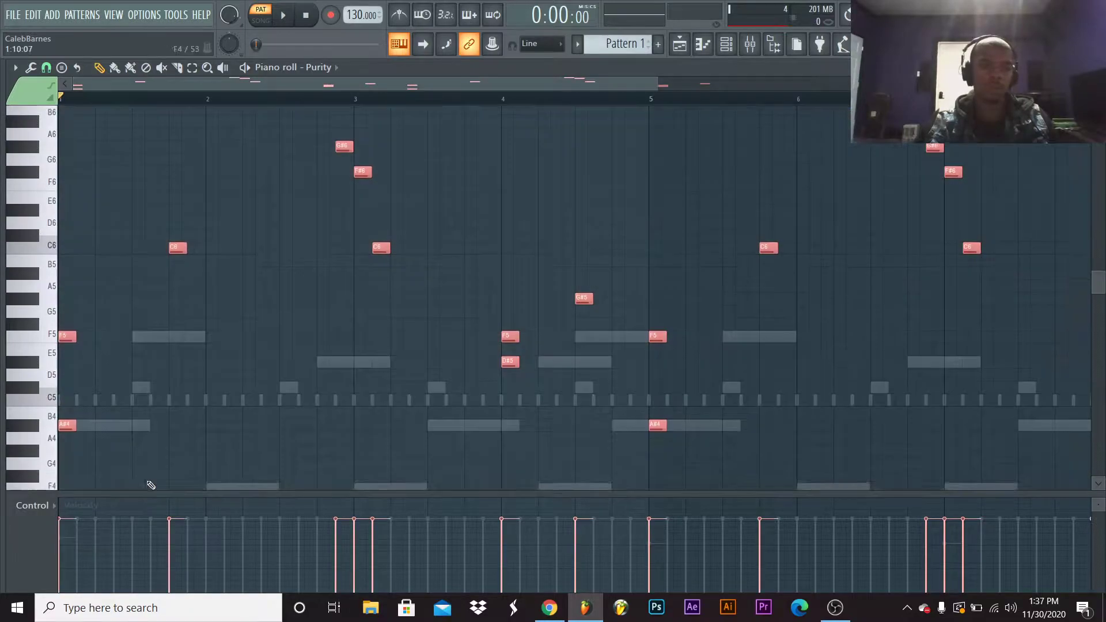
# Transpose all the selected Purity notes up two octaves while playing the pattern
pyautogui.press('space')
pyautogui.scroll(5, 772, 221)
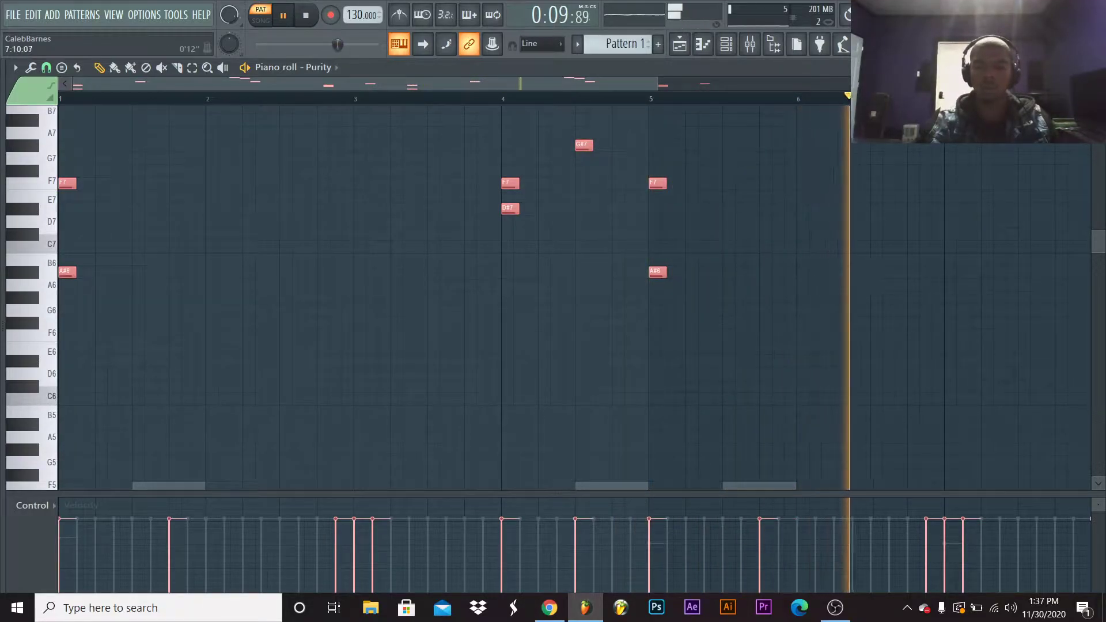
pyautogui.scroll(5, 637, 294)
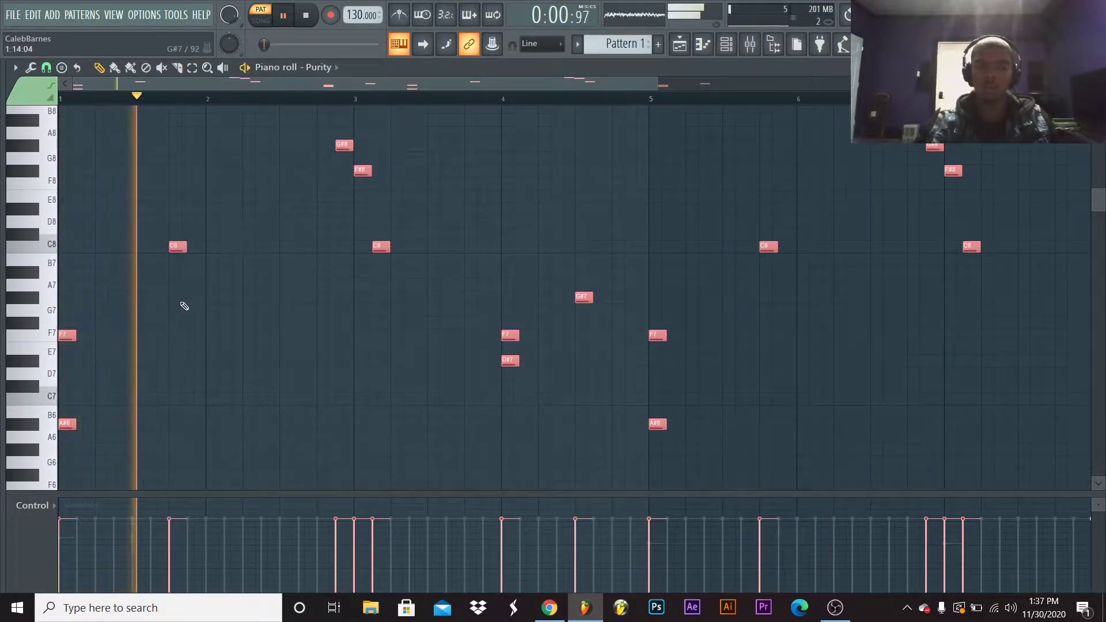
pyautogui.press('space')
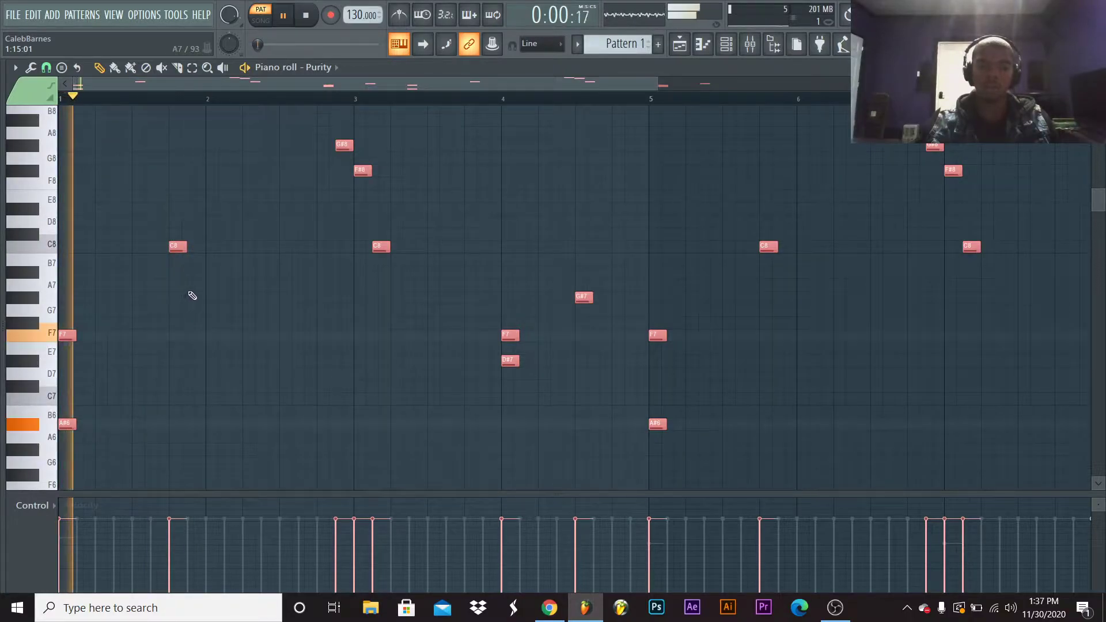
# Add a G#7 note at the start of bar 2 and try an F#8 note on the bar's third beat
pyautogui.click(208, 297)
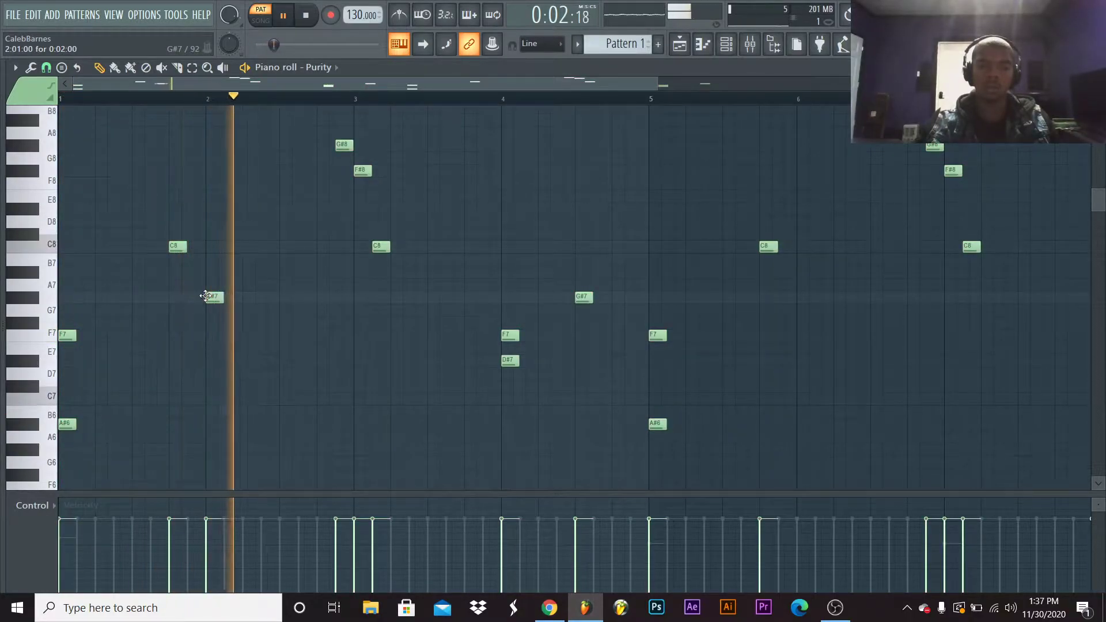
pyautogui.press('space')
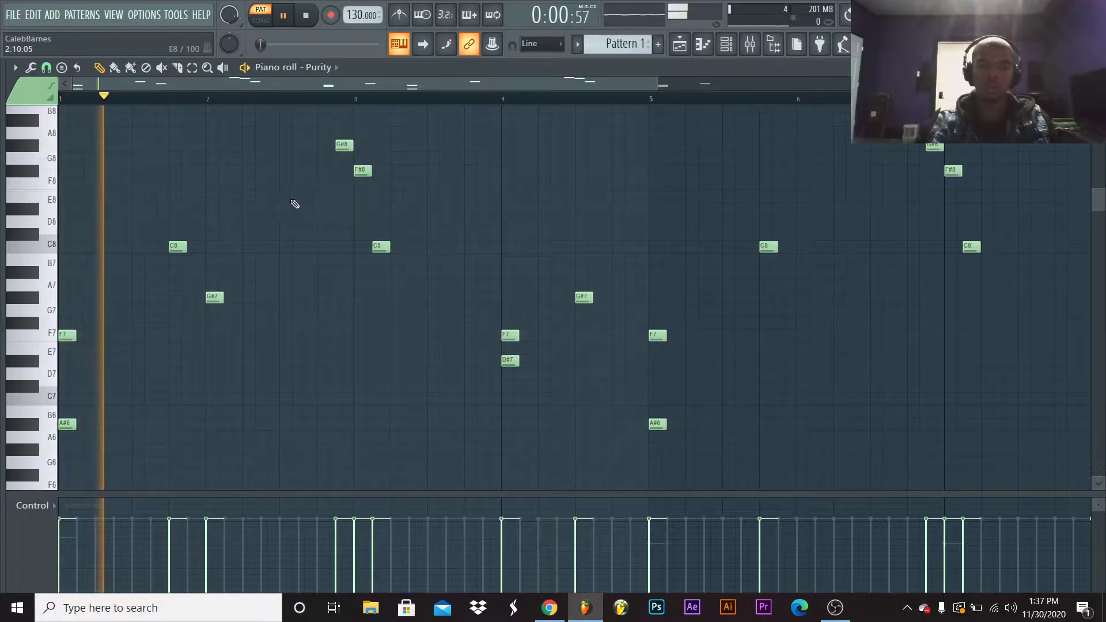
pyautogui.click(289, 171)
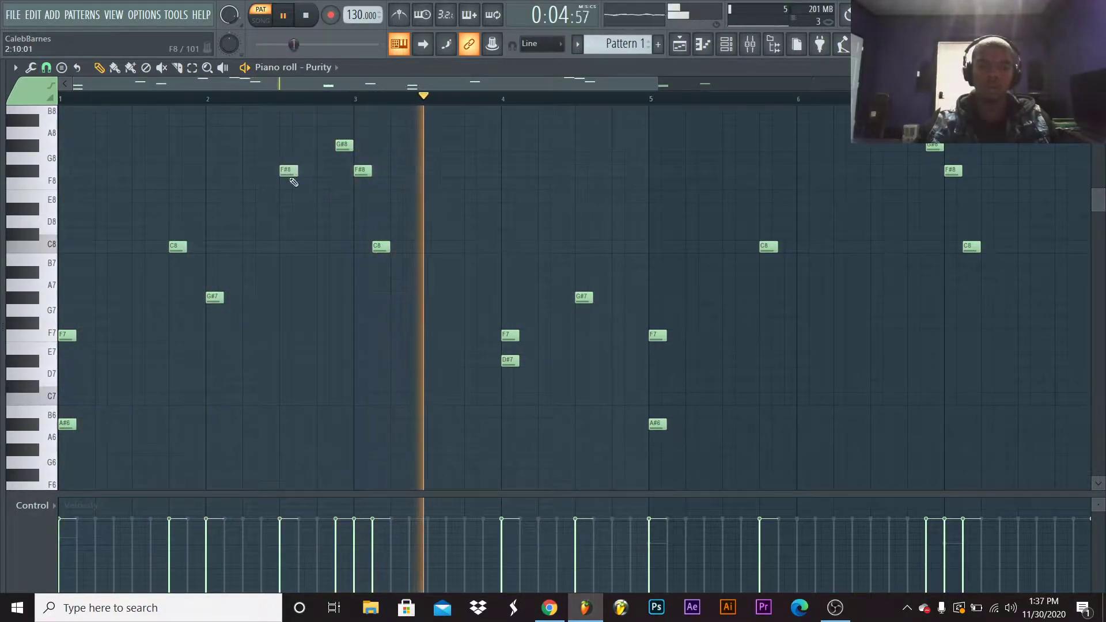
pyautogui.press('space')
# Raise the C8 notes ending the descending runs in bars 3 and 7 to D#8, and add a G#7 at the start of bar 6
pyautogui.moveTo(380, 243); pyautogui.dragTo(380, 204)
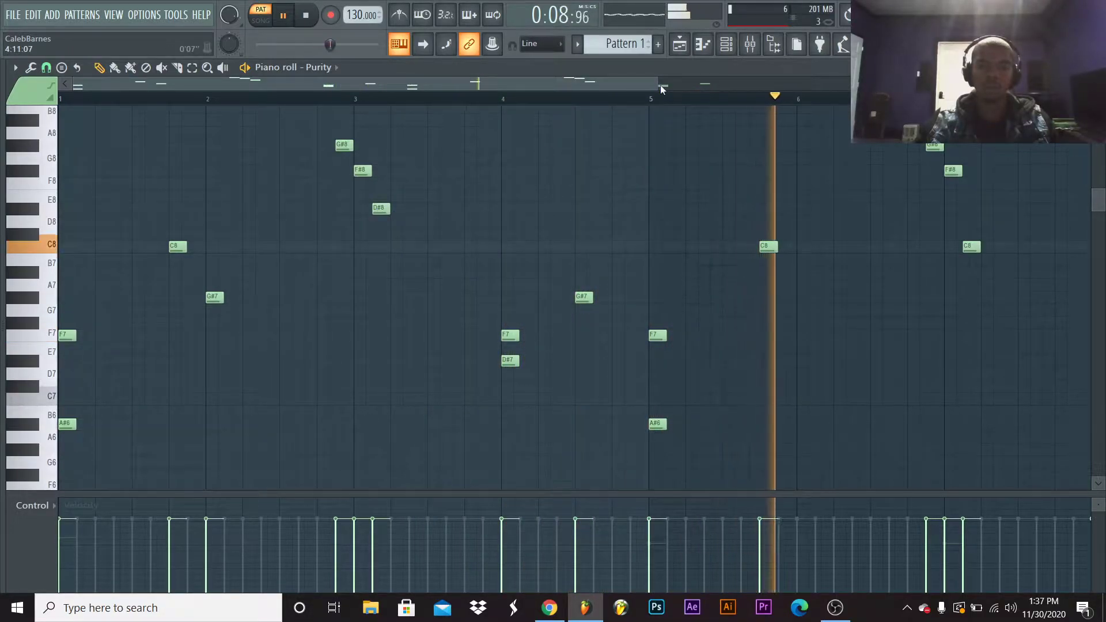
pyautogui.moveTo(660, 85); pyautogui.dragTo(735, 84)
pyautogui.press('space')
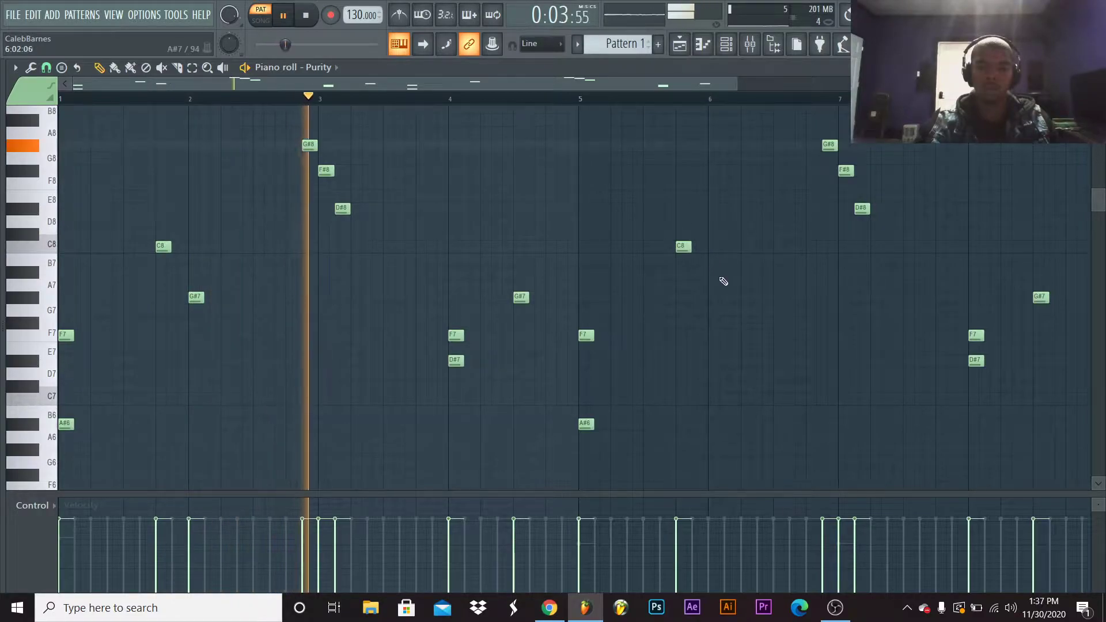
pyautogui.click(710, 298)
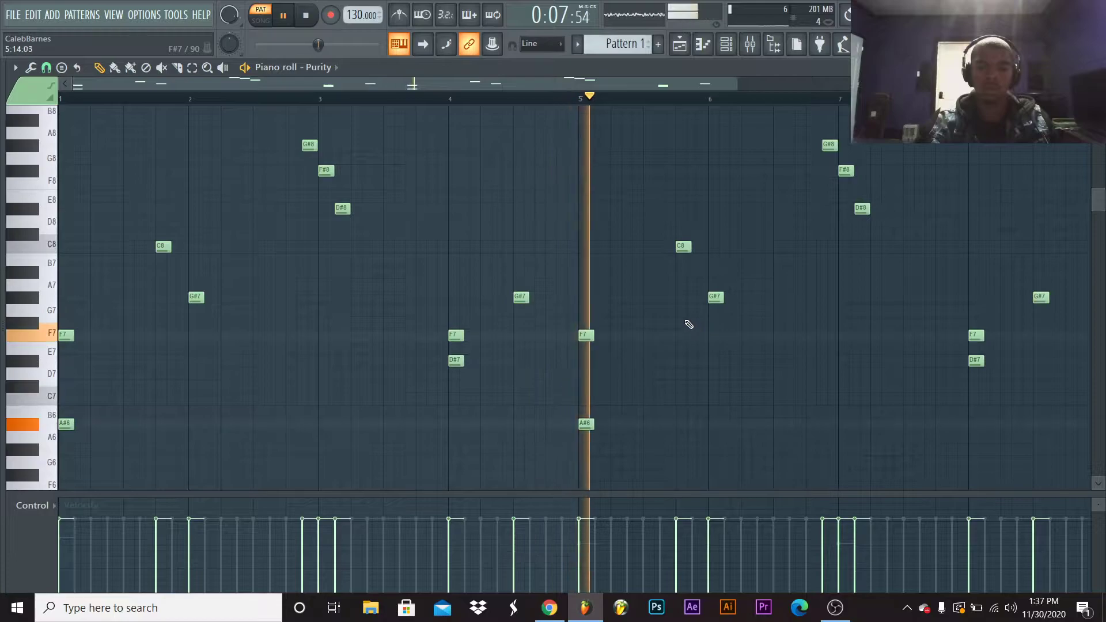
# Load Fruity Parametric EQ 2 in the first effect slot of mixer Insert 1 and detach its window
pyautogui.press('F7')
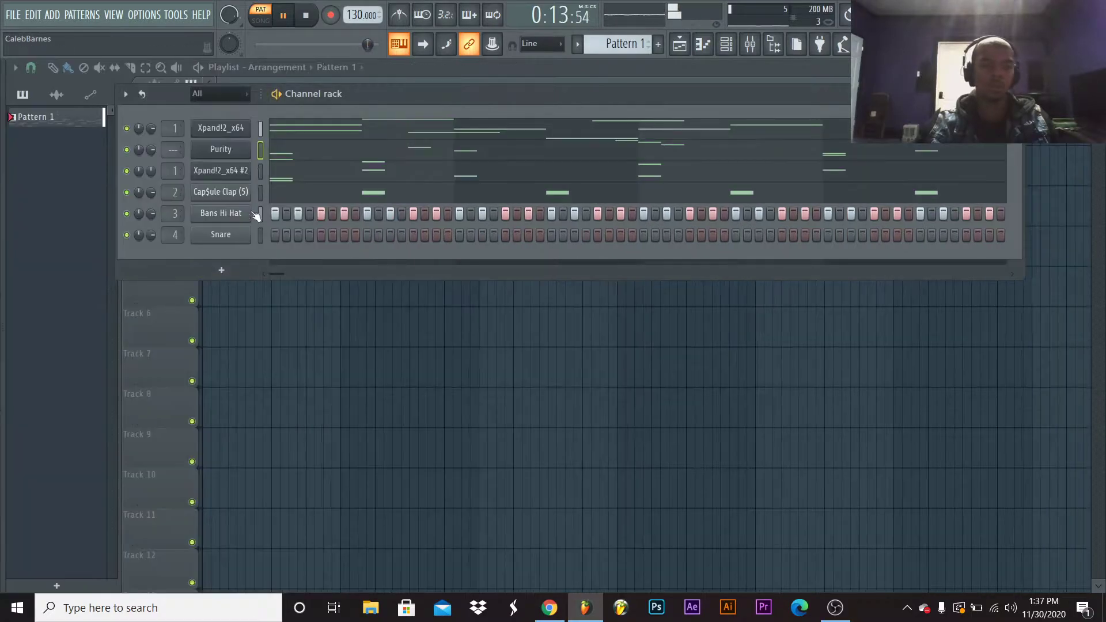
pyautogui.click(754, 46)
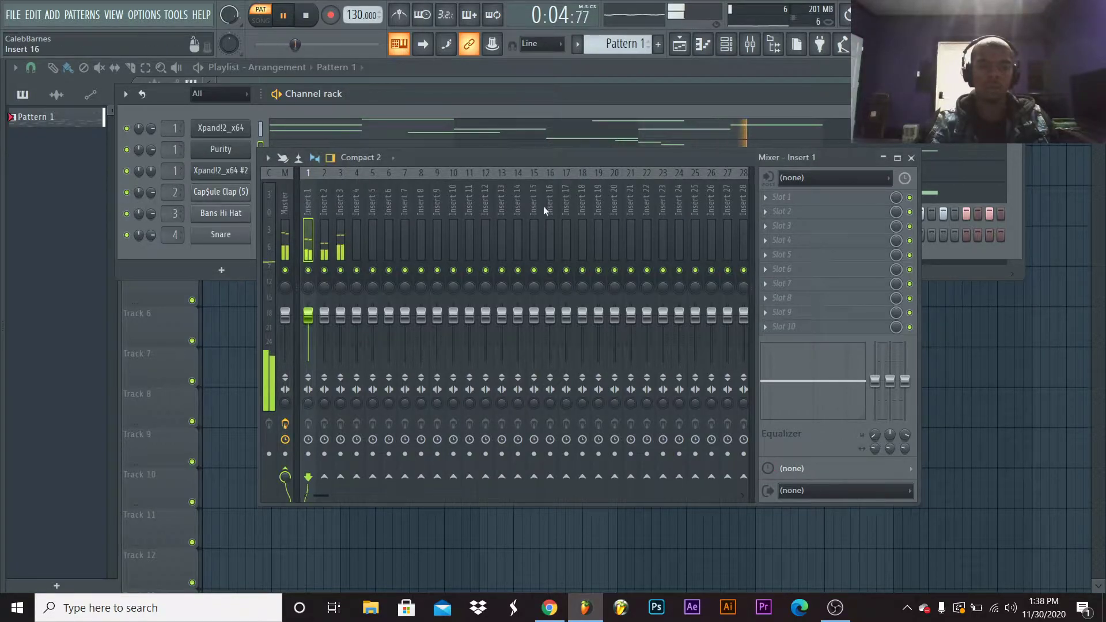
pyautogui.click(775, 197)
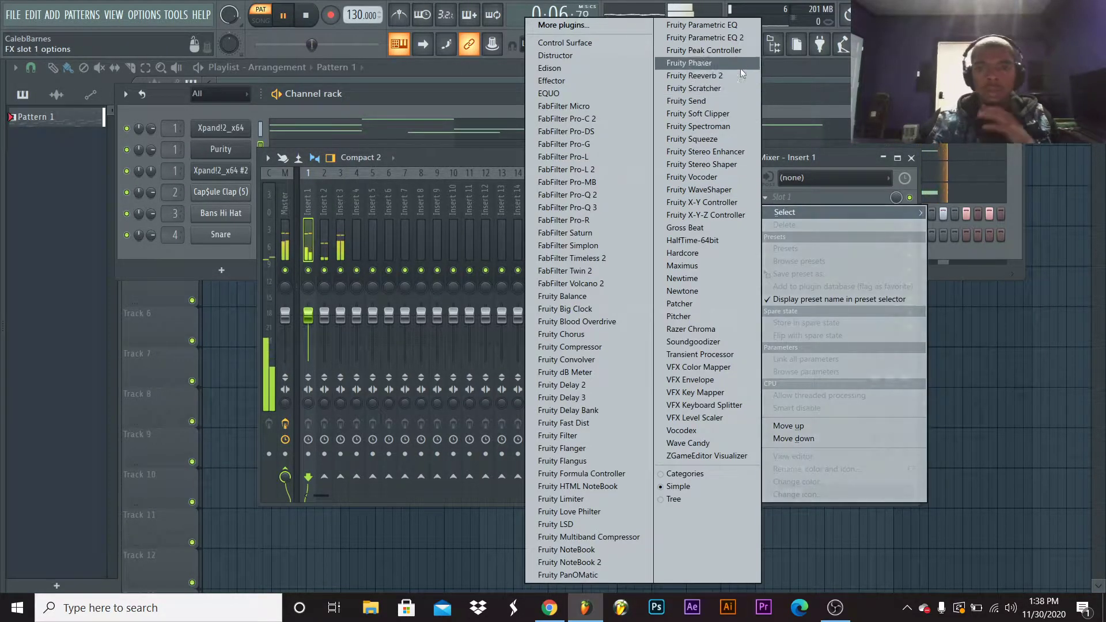
pyautogui.click(735, 39)
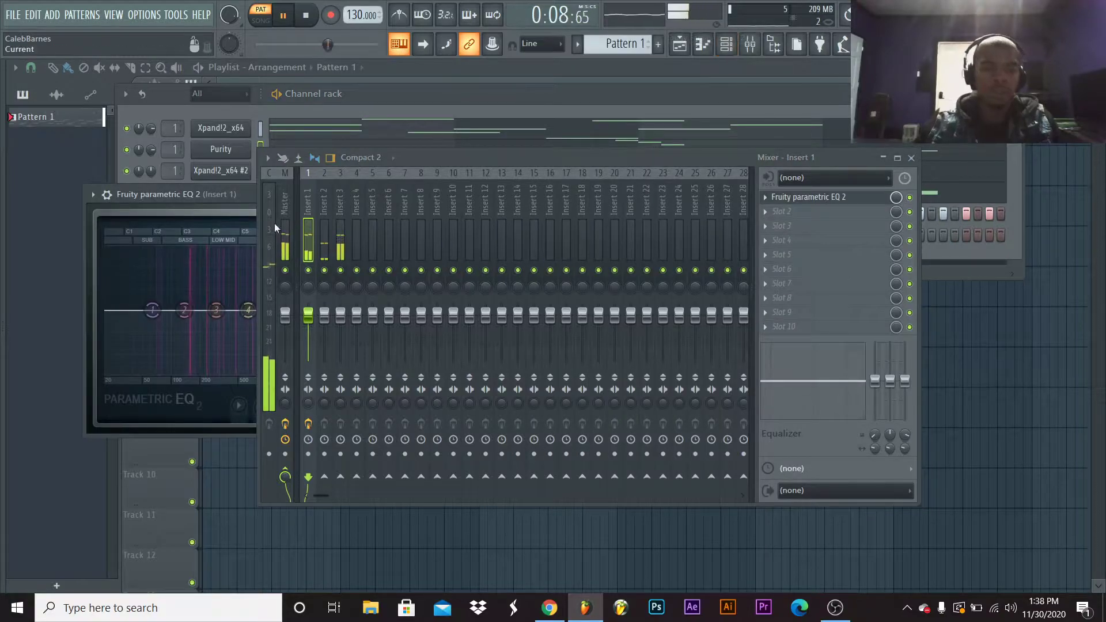
pyautogui.click(92, 194)
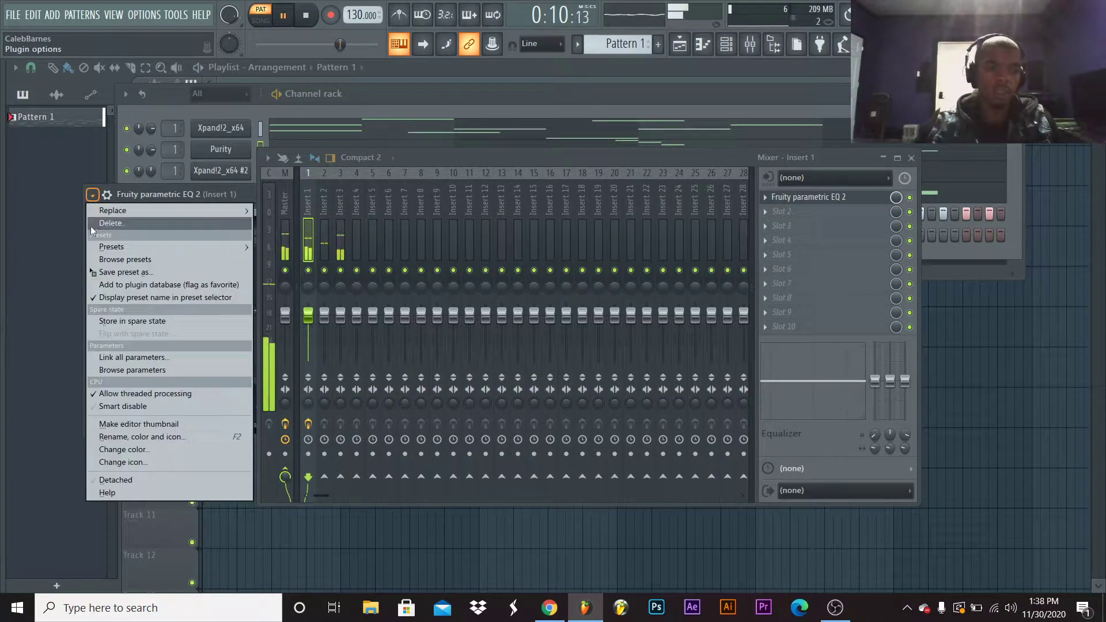
pyautogui.click(106, 476)
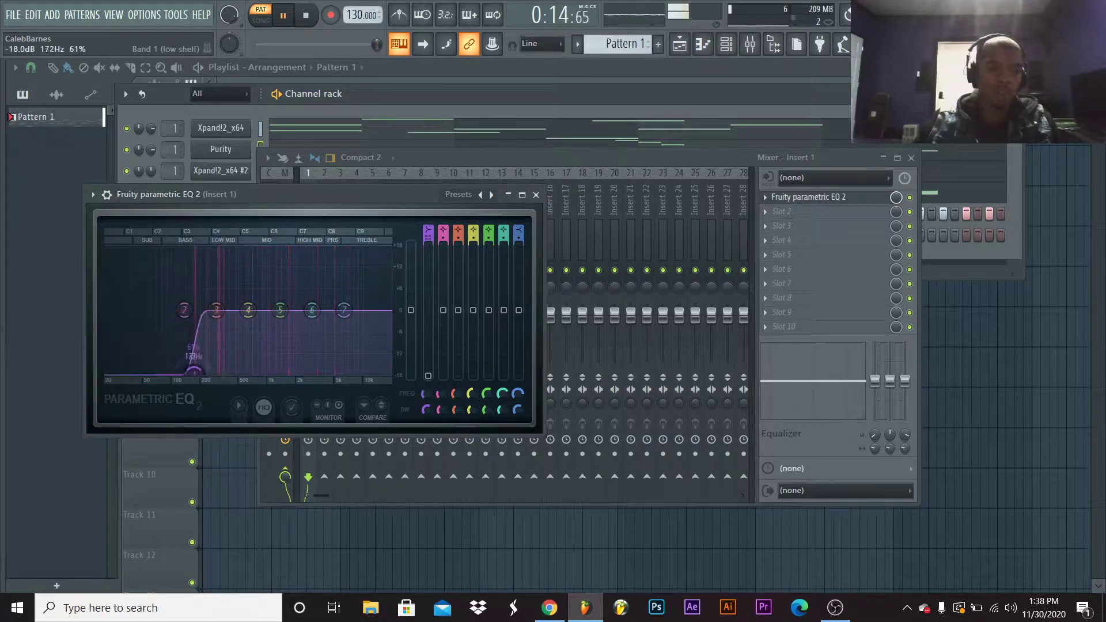
# Shape the Insert 1 EQ with low and high cuts, a band 3 dip and band 6 at -4.9 dB and 5189 Hz
pyautogui.moveTo(192, 370); pyautogui.dragTo(216, 370)
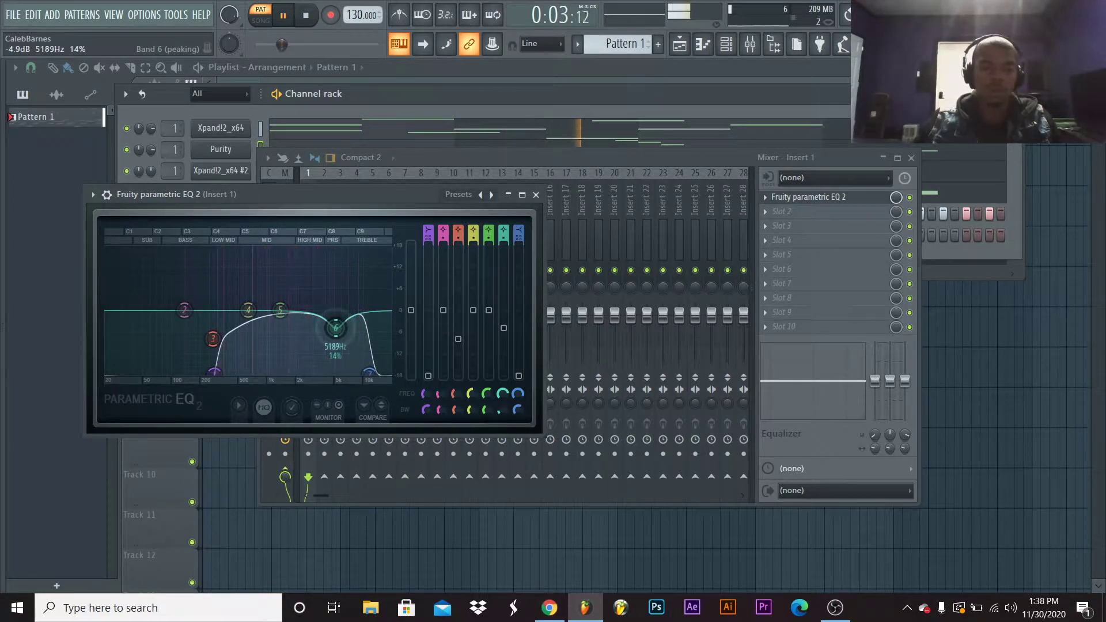
pyautogui.click(536, 194)
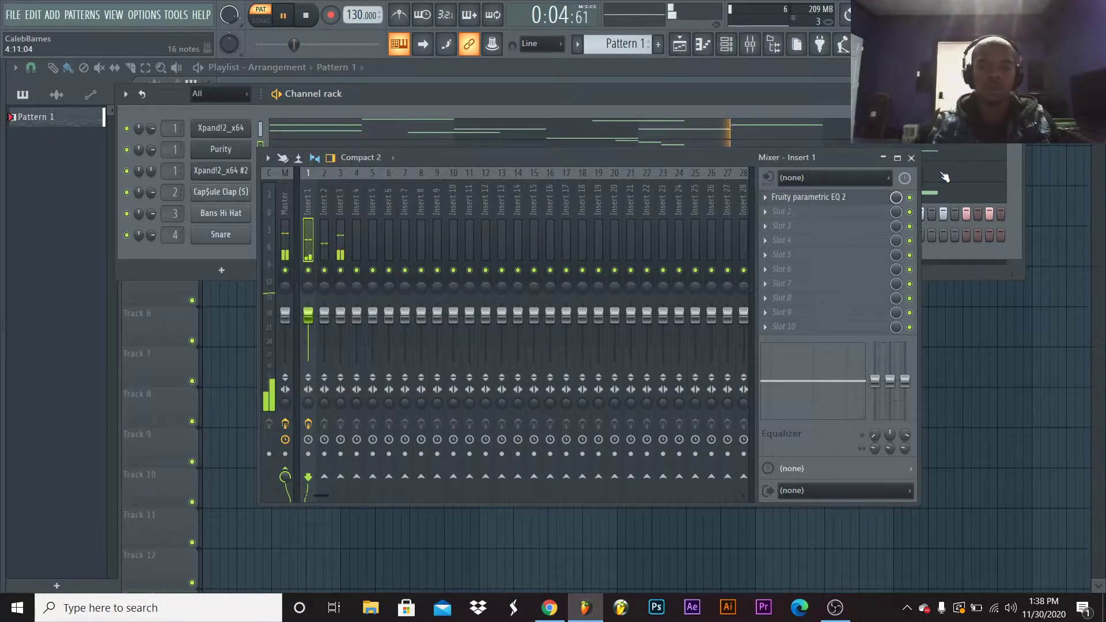
pyautogui.click(911, 158)
# Transpose all notes of the Purity channel down one octave
pyautogui.click(297, 155)
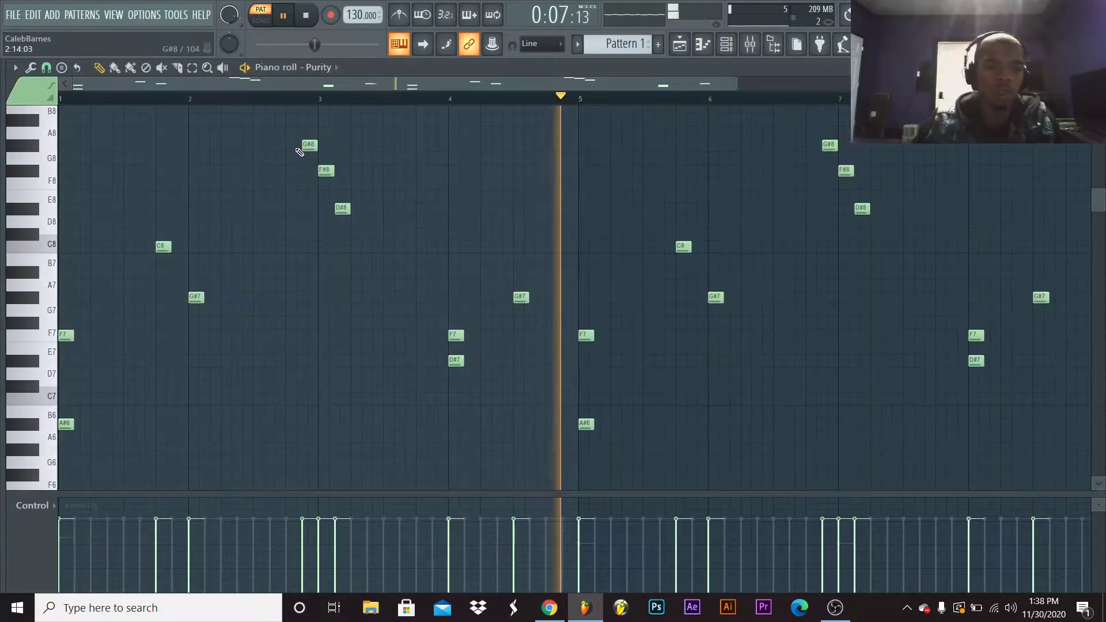
pyautogui.scroll(3, 109, 208)
pyautogui.hotkey('ctrl', 'a')
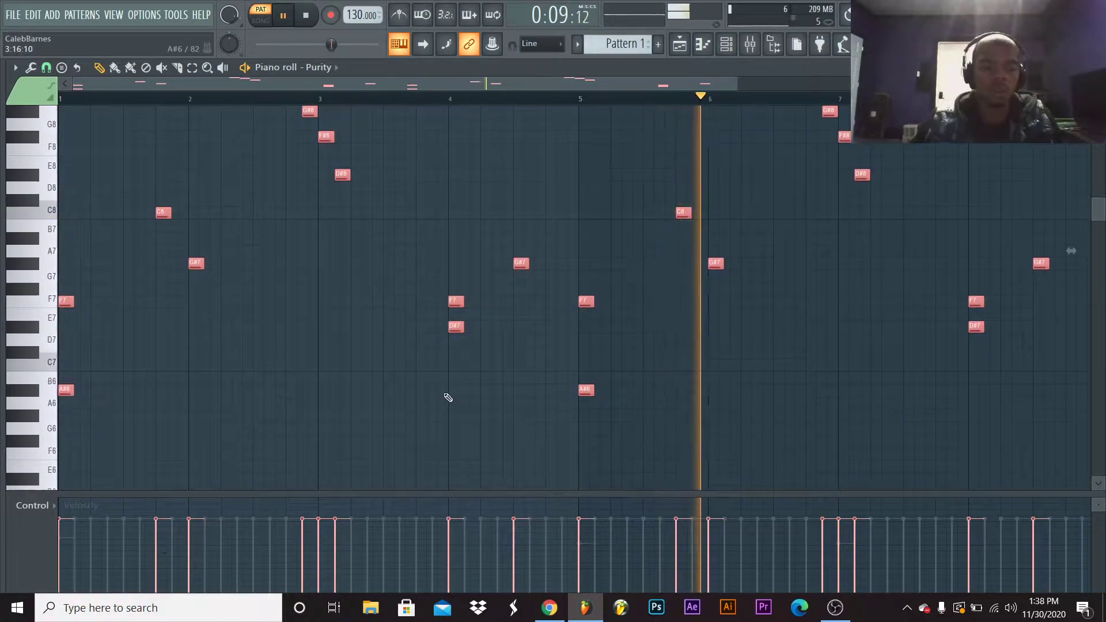
pyautogui.hotkey('ctrl', 'Down')
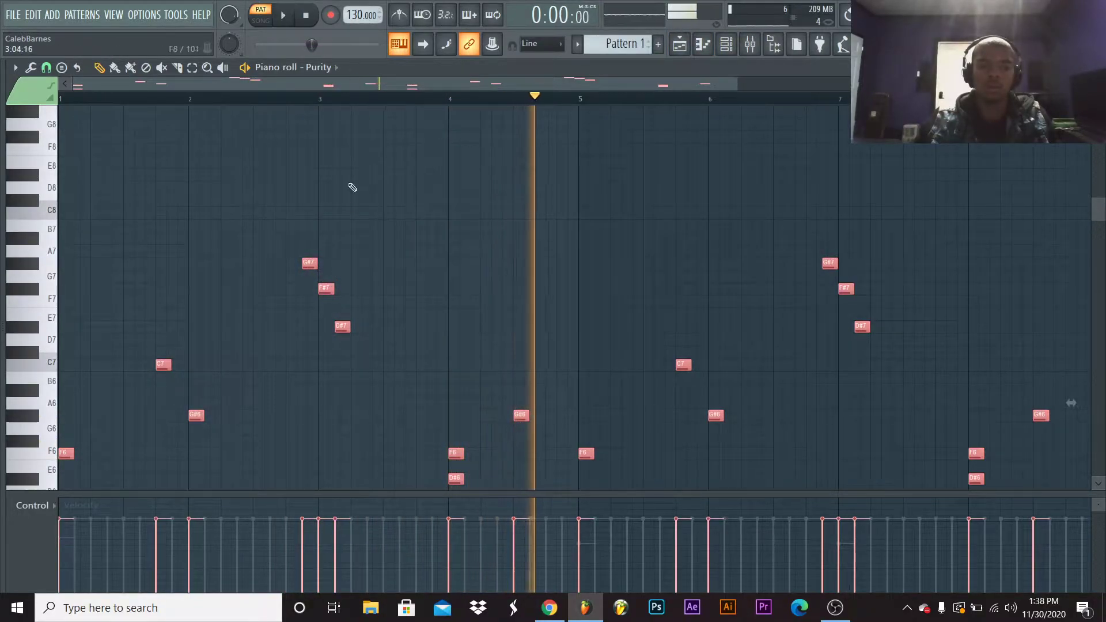
# Try deleting the F#7 note at the start of bar 3, and undo the deletion
pyautogui.click(377, 278)
pyautogui.rightClick(329, 287)
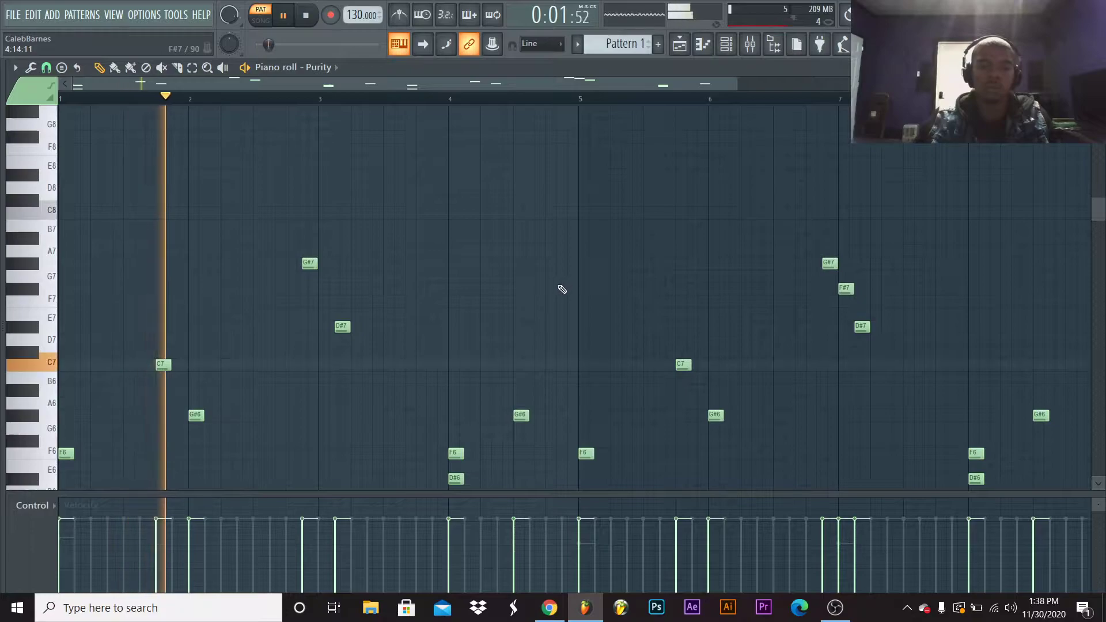
pyautogui.hotkey('ctrl', 'z')
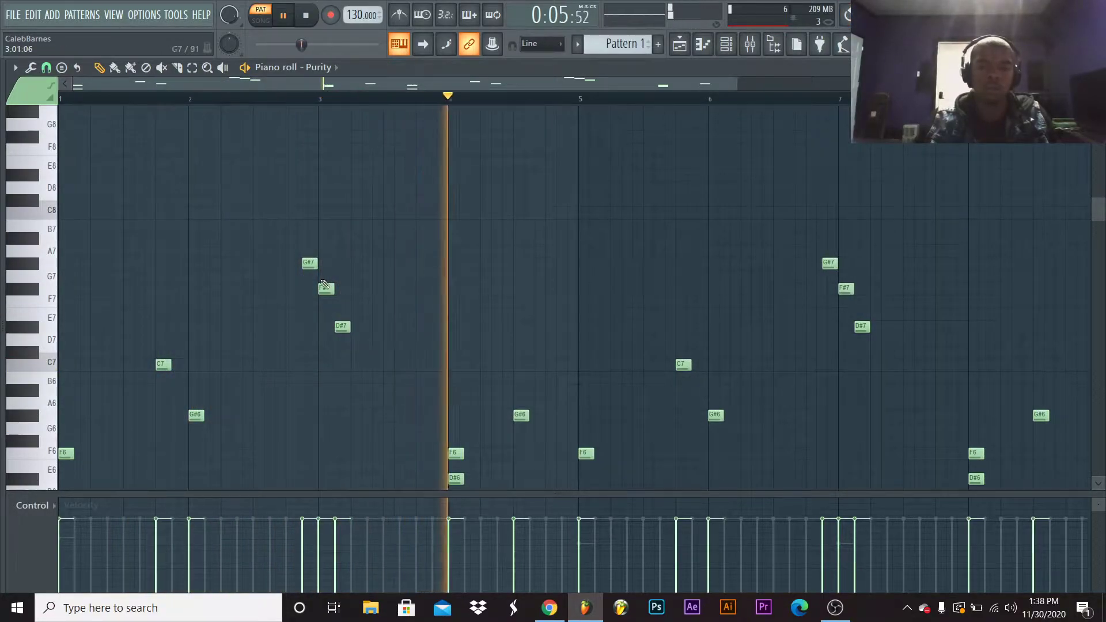
# Try lowering the descending G#7, F#7, D#7 runs around bars 3 and 7 by one octave, and move them back up
pyautogui.moveTo(271, 207); pyautogui.dragTo(901, 355)
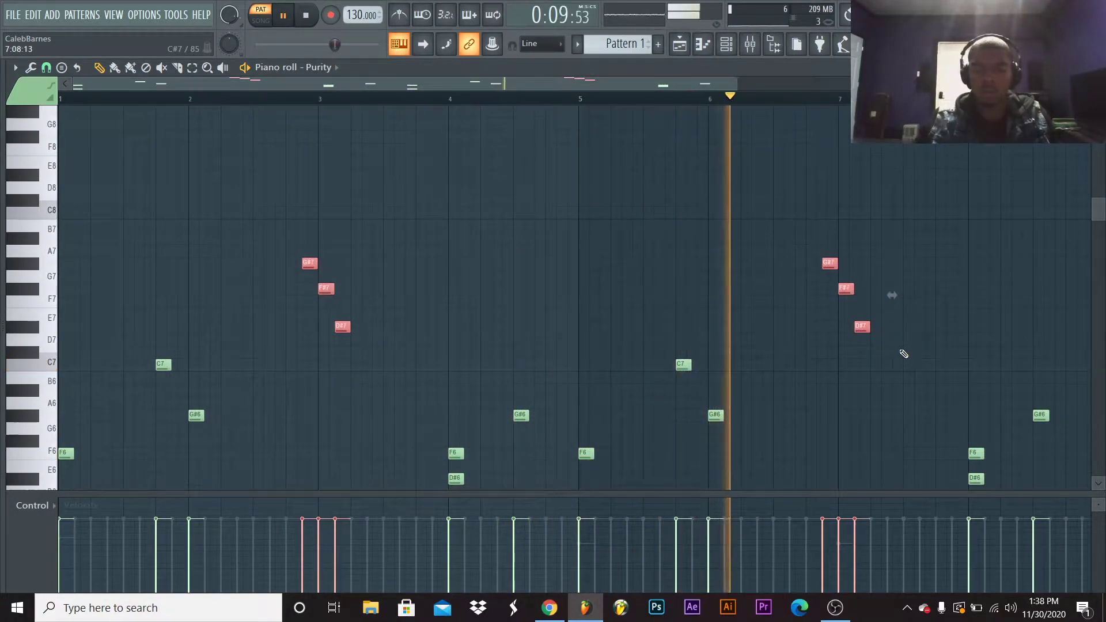
pyautogui.hotkey('ctrl', 'Down')
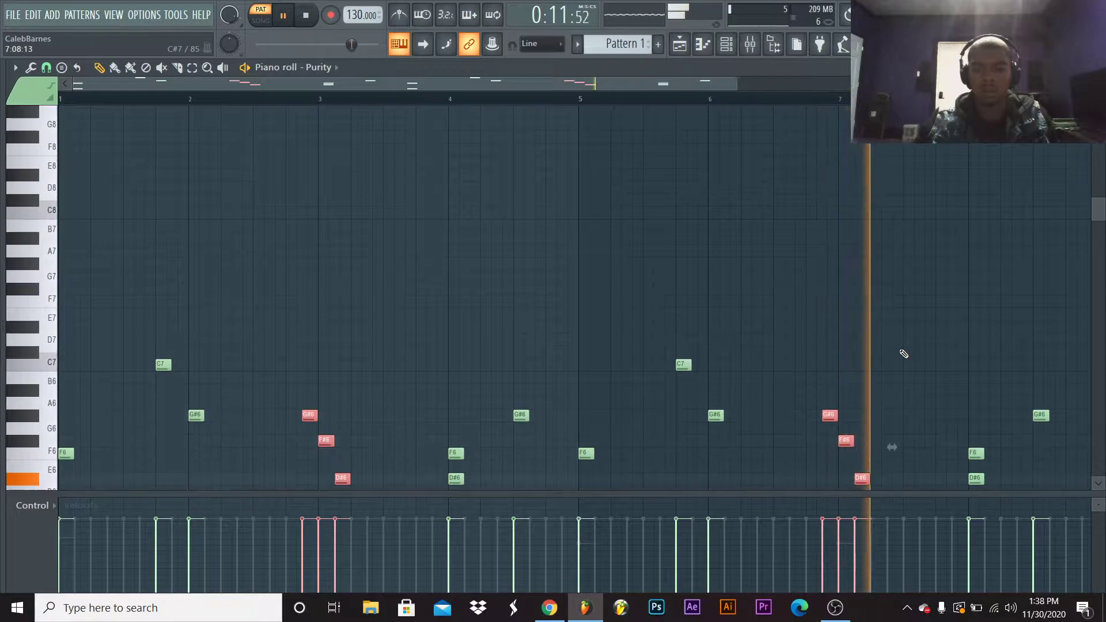
pyautogui.hotkey('ctrl', 'Up')
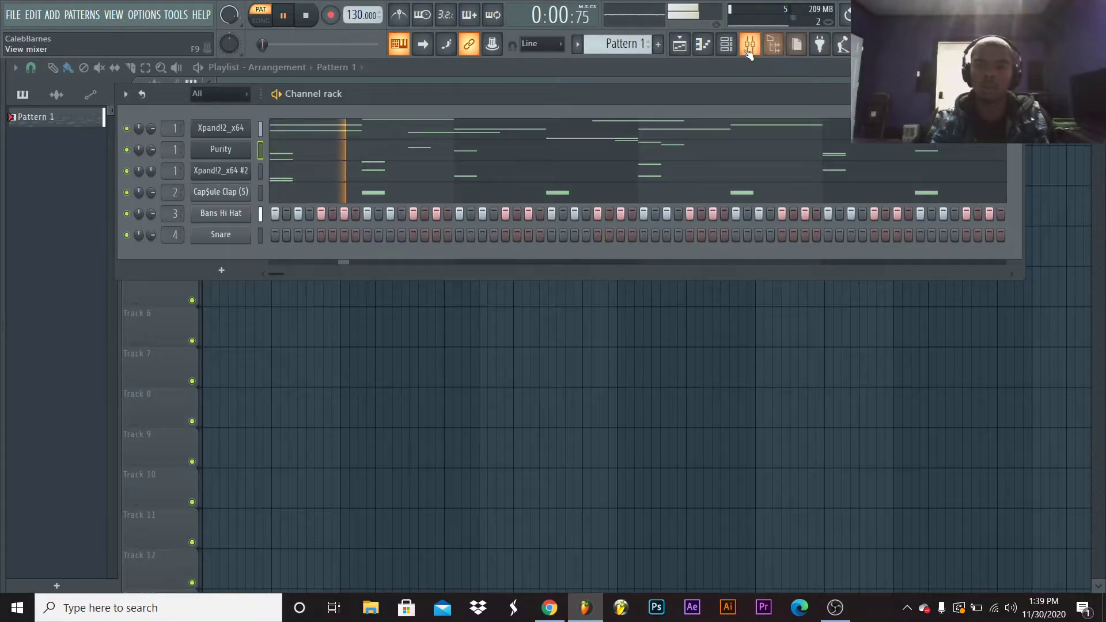
# Load Gross Beat in the second effect slot of mixer Insert 1
pyautogui.click(727, 46)
pyautogui.click(727, 46)
pyautogui.click(748, 47)
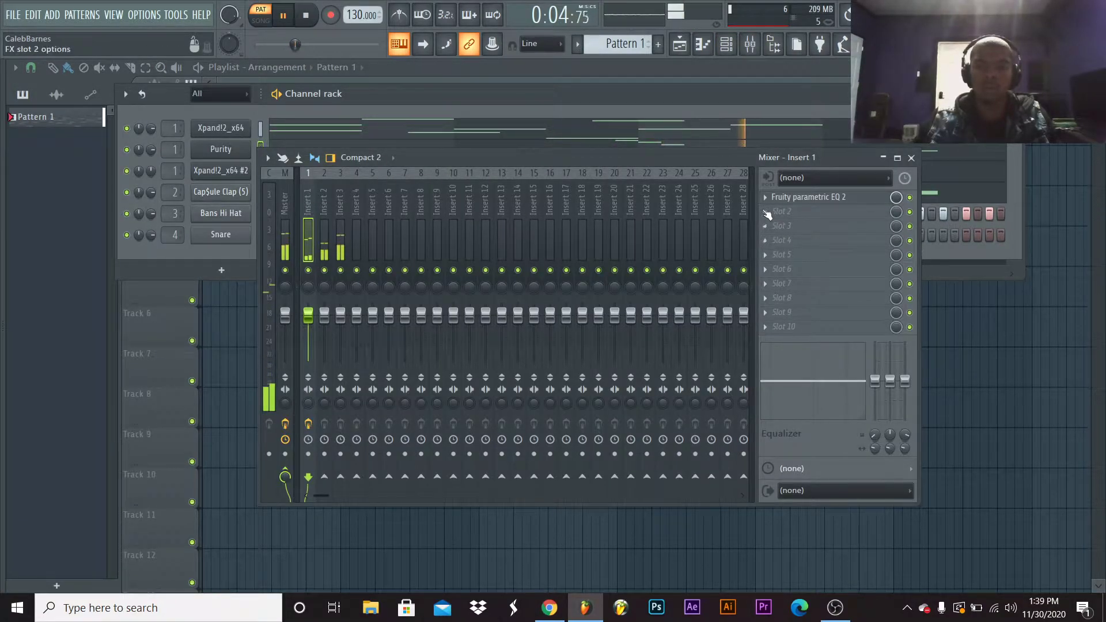
pyautogui.click(766, 213)
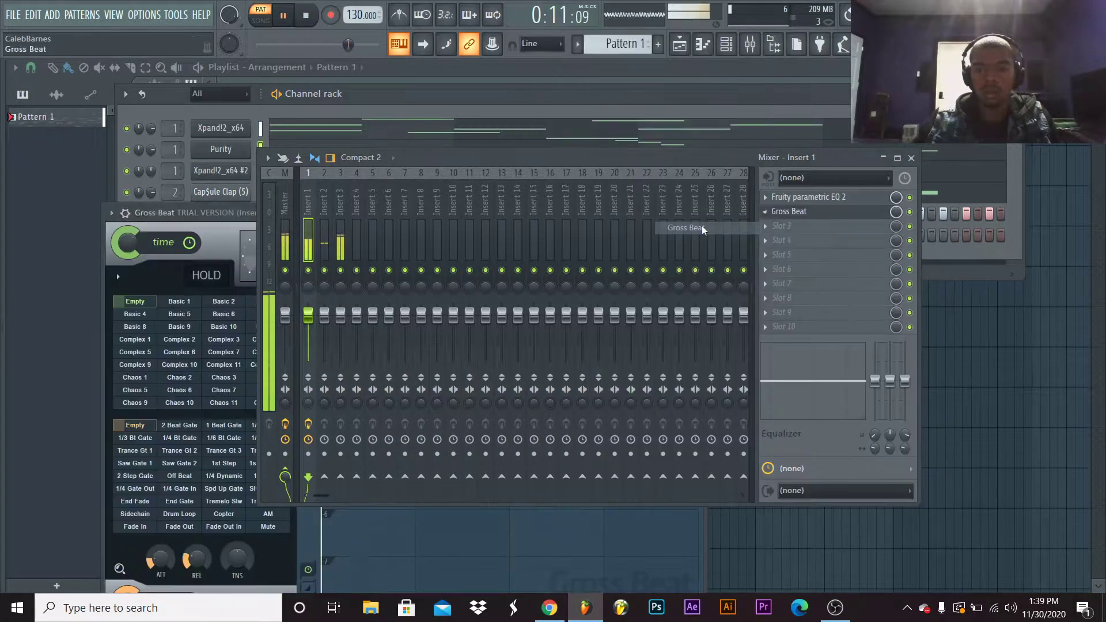
pyautogui.click(701, 229)
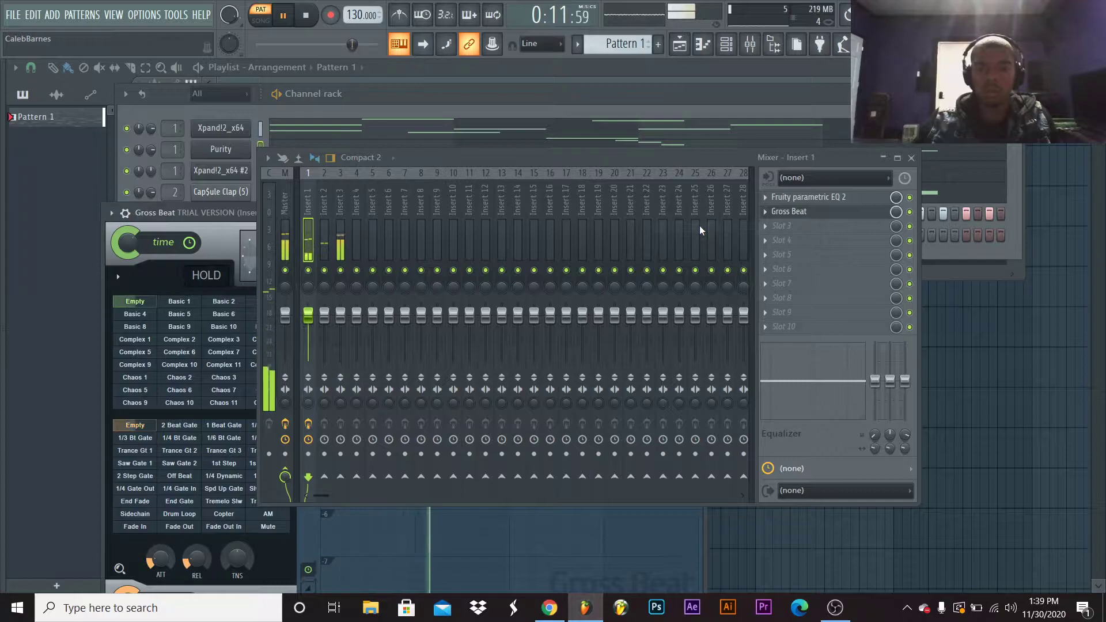
# Replace Gross Beat on Insert 1 with HalfTime-64bit, and detach and reposition the plugin window
pyautogui.click(765, 212)
pyautogui.moveTo(813, 225)
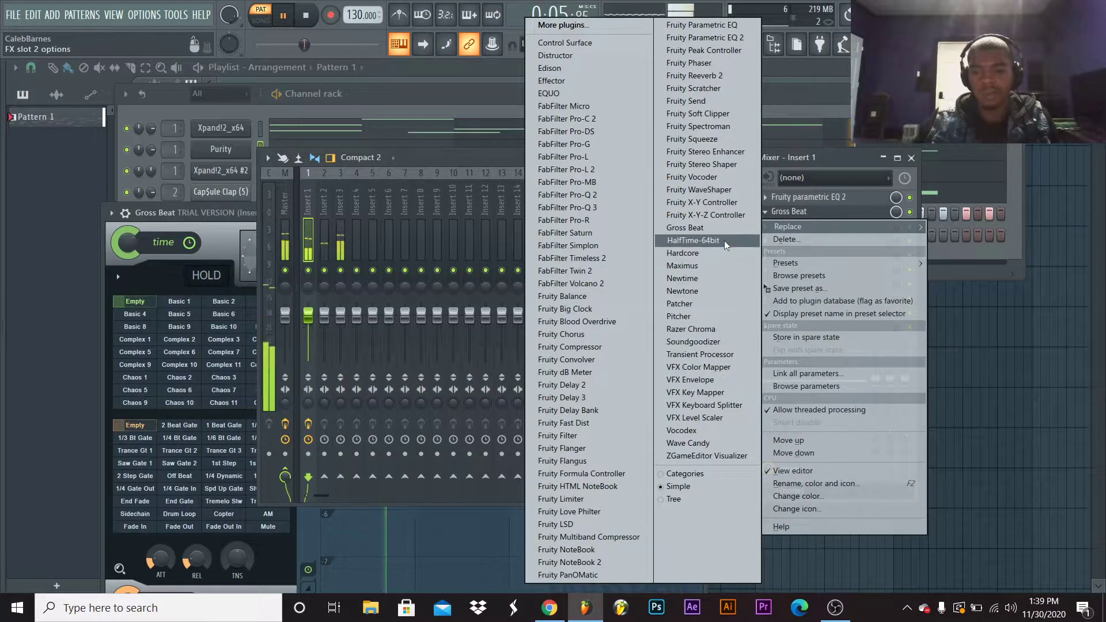
pyautogui.click(693, 240)
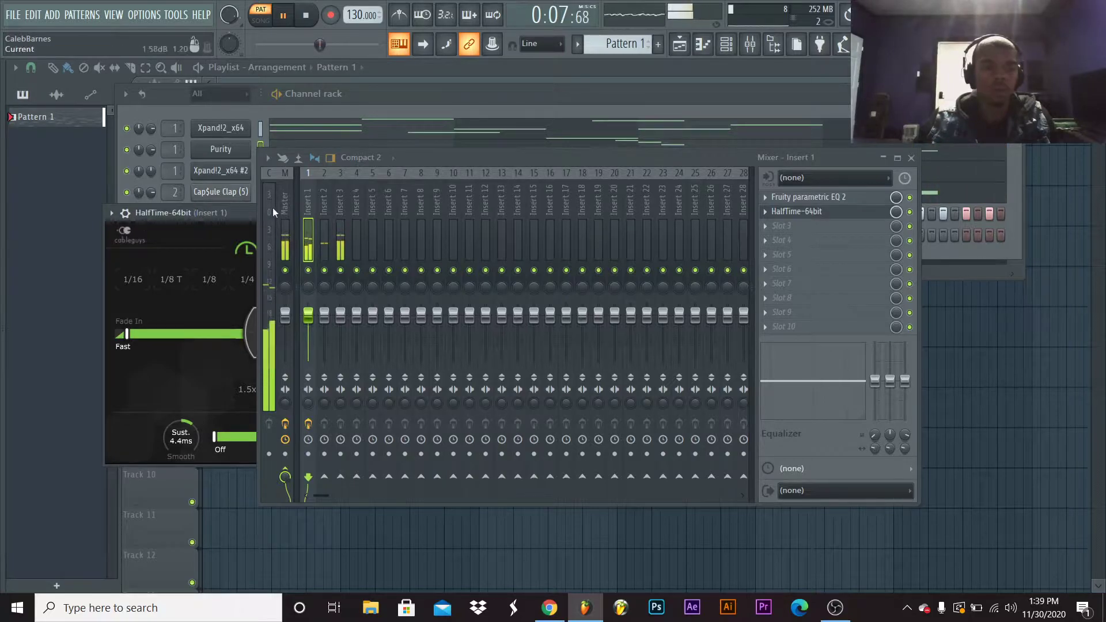
pyautogui.click(111, 214)
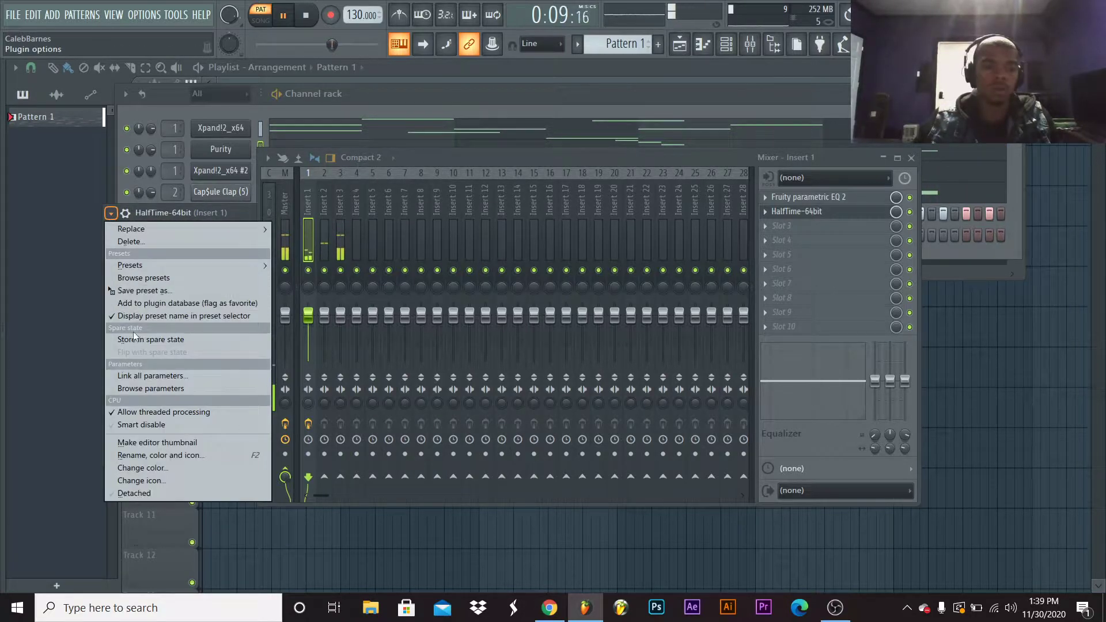
pyautogui.click(150, 492)
pyautogui.moveTo(265, 212); pyautogui.dragTo(323, 167)
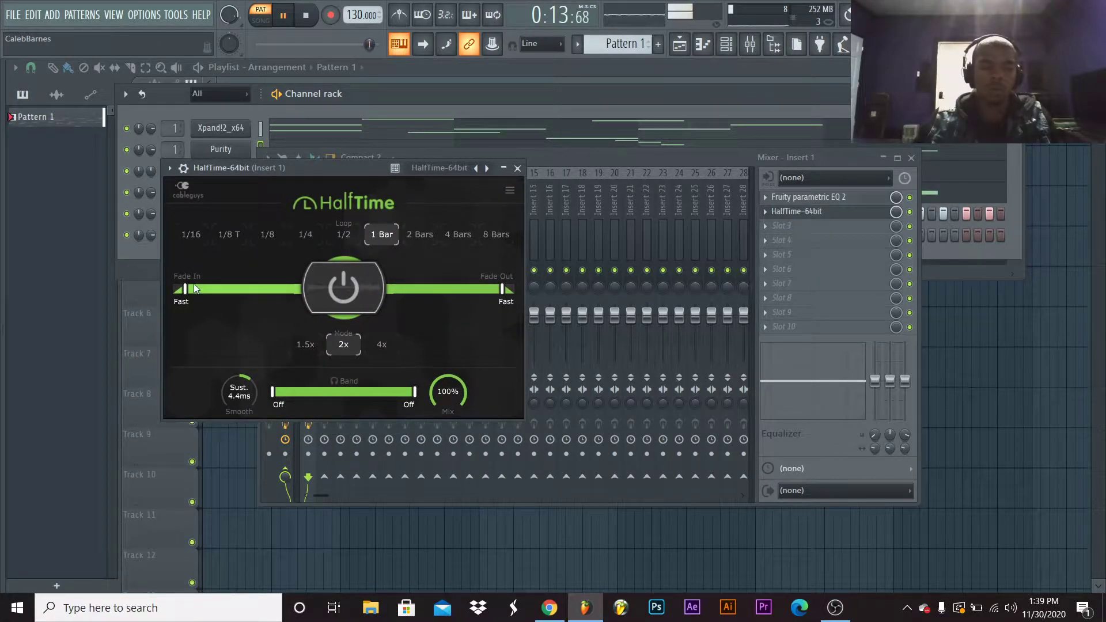
# Set HalfTime's fade in and fade out to 4 Bars and its loop length to 4 Bars, and close the plugin
pyautogui.moveTo(186, 292); pyautogui.dragTo(257, 292)
pyautogui.moveTo(502, 289); pyautogui.dragTo(429, 290)
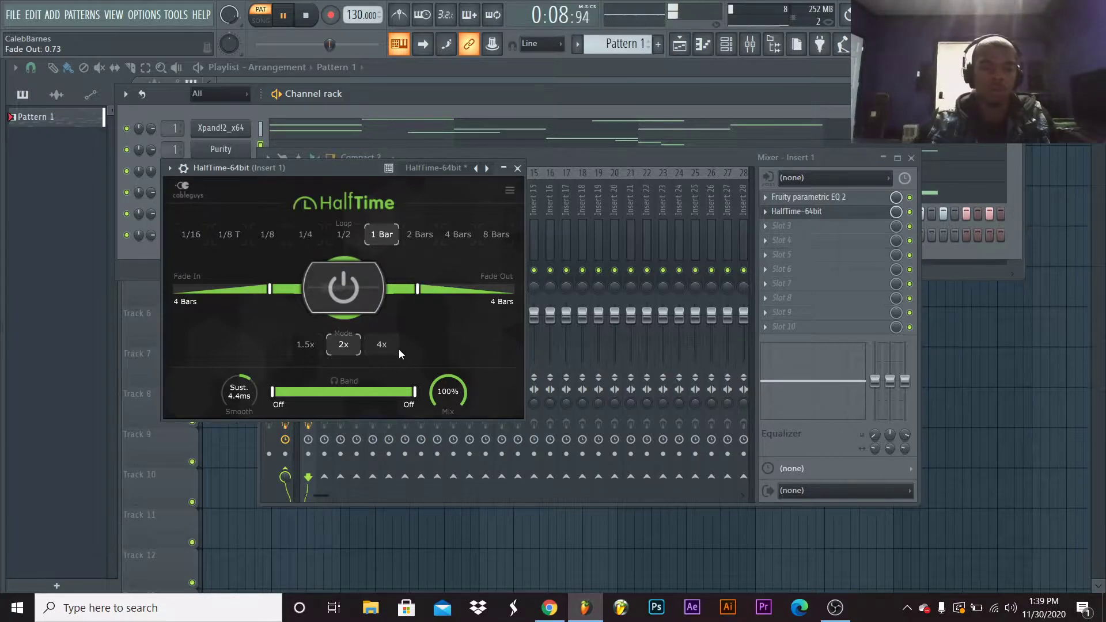
pyautogui.click(444, 235)
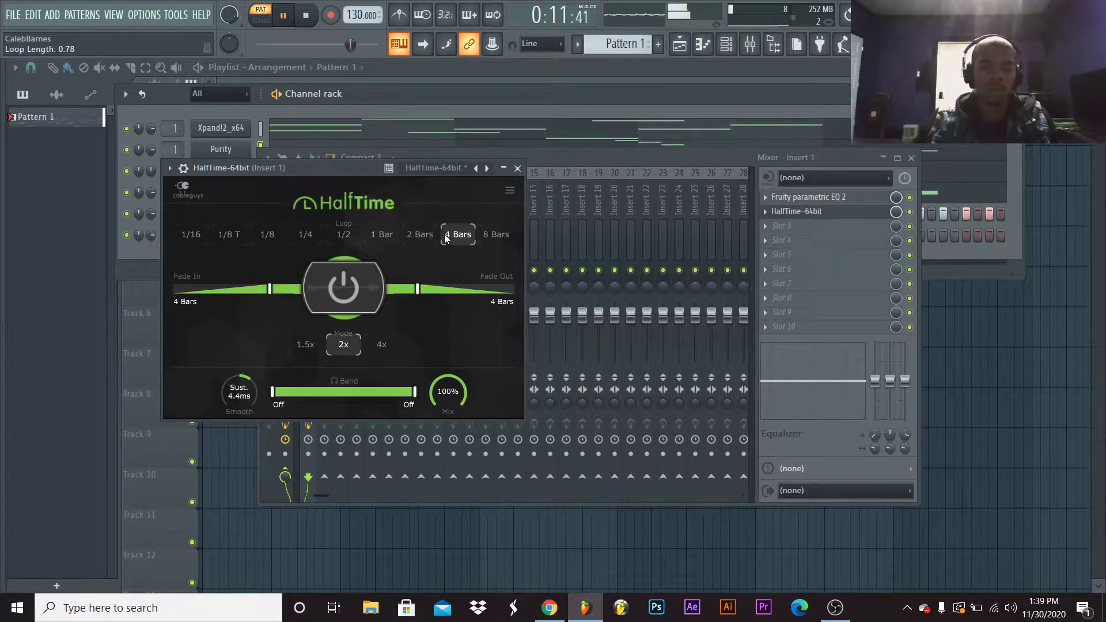
pyautogui.click(517, 168)
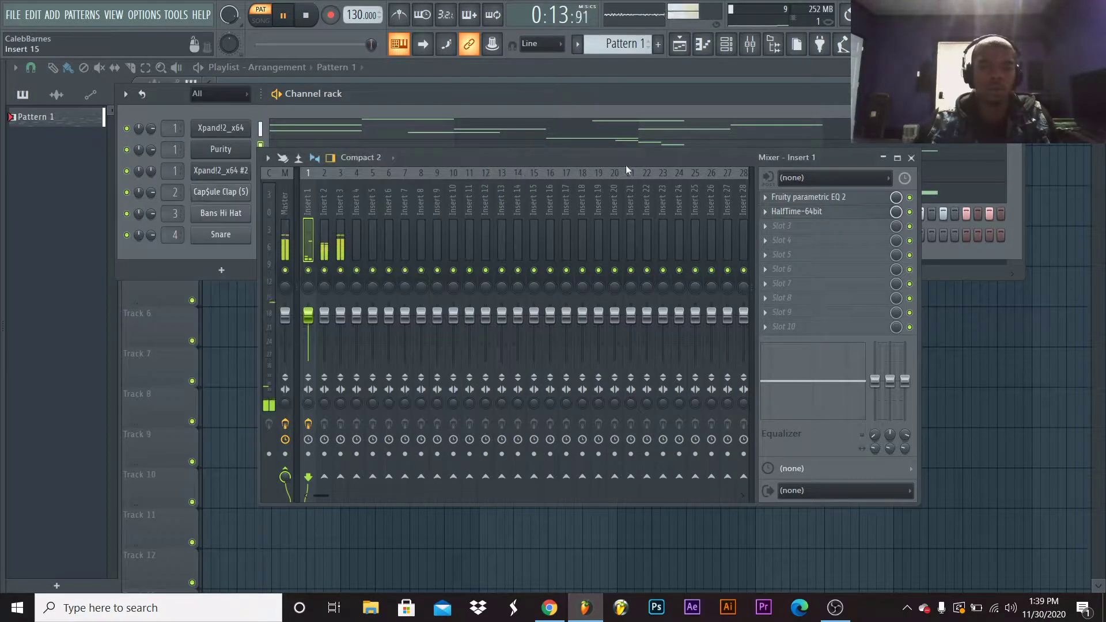
# Close the mixer and open the 808s folder of the GOTHCHYLD drum kit in the sample browser
pyautogui.click(911, 158)
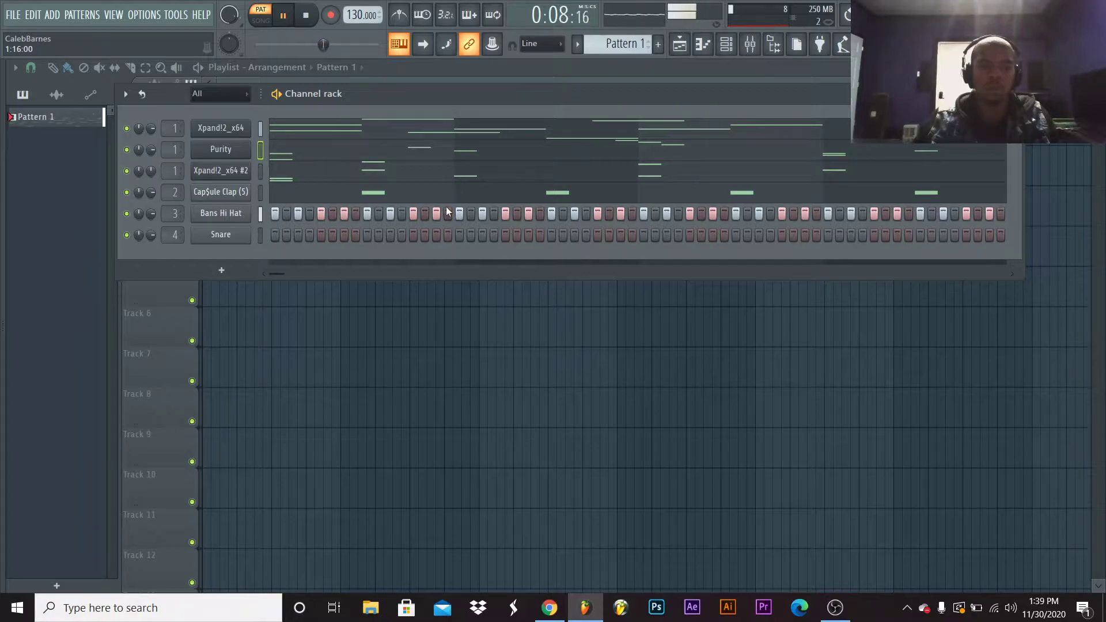
pyautogui.moveTo(18, 79)
pyautogui.scroll(2, 74, 282)
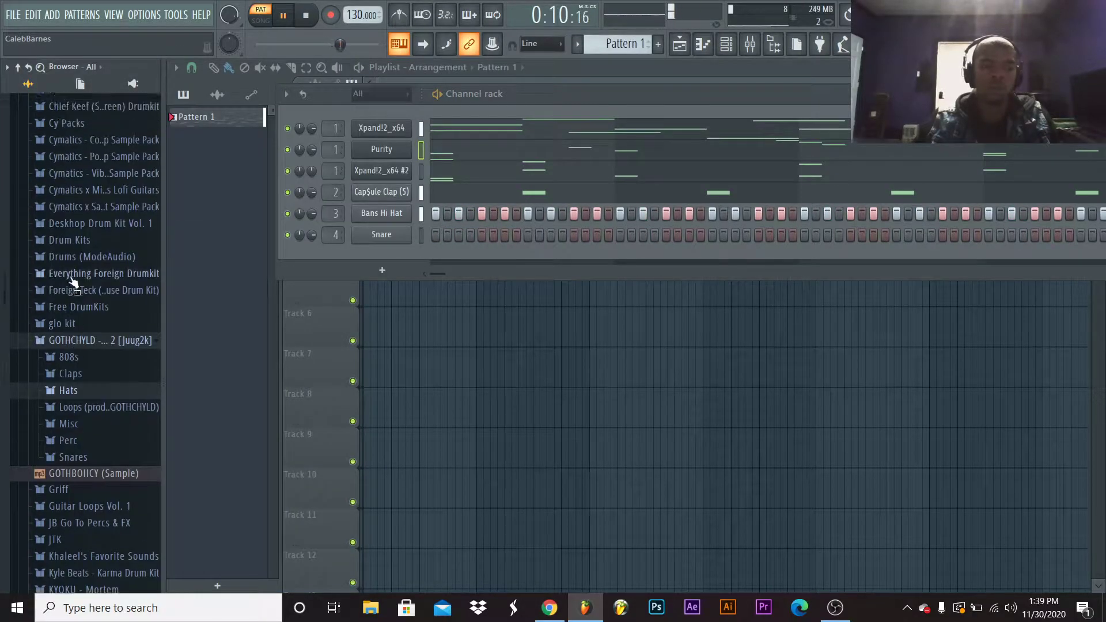
pyautogui.scroll(3, 73, 282)
pyautogui.click(92, 395)
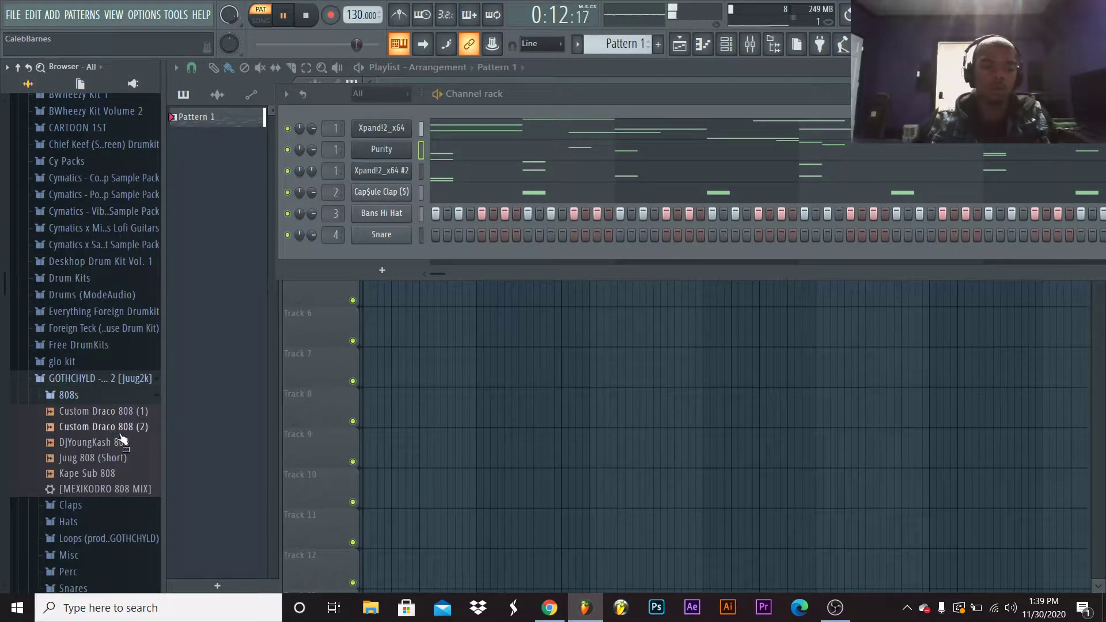
# Audition the kit's 808 samples and replace the Snare channel's sample with Kape Sub 808
pyautogui.scroll(-5, 121, 432)
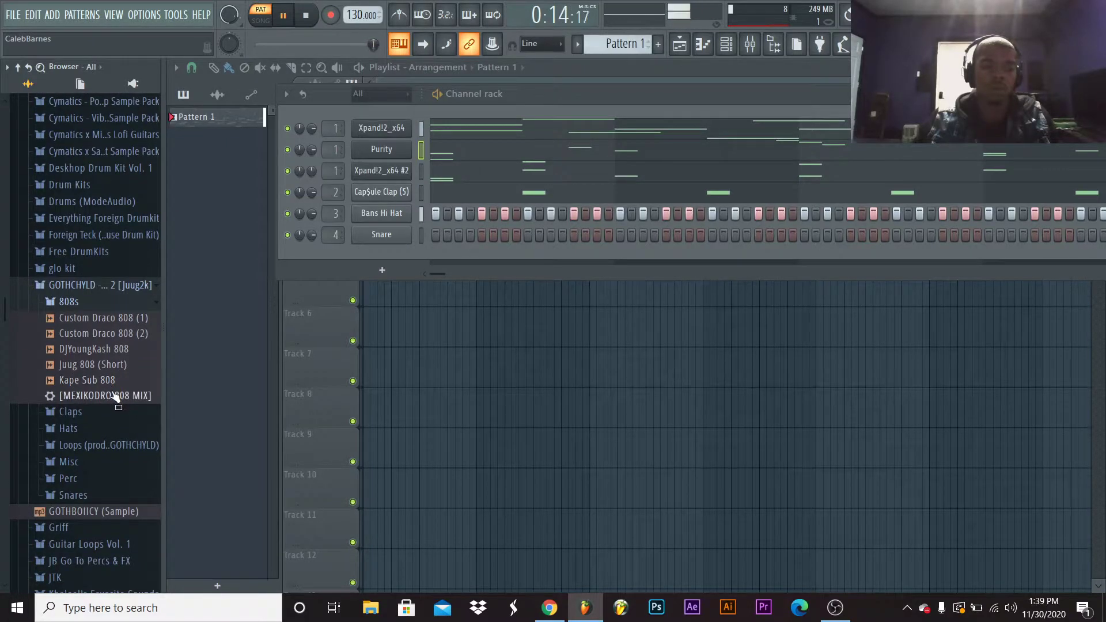
pyautogui.click(121, 383)
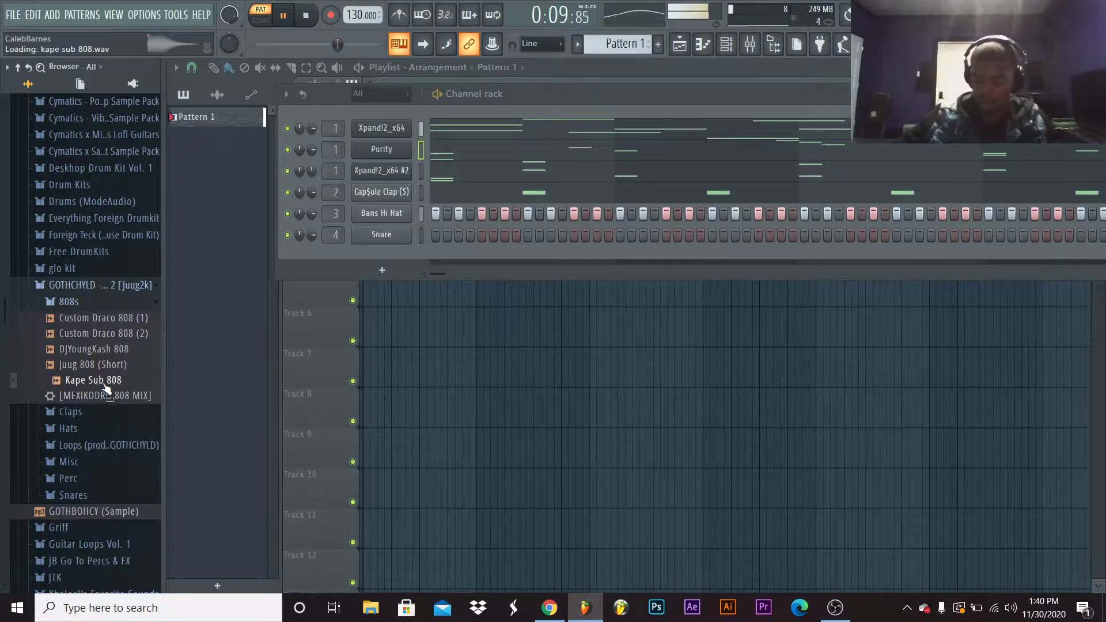
pyautogui.click(115, 350)
pyautogui.click(113, 365)
pyautogui.click(123, 333)
pyautogui.click(124, 318)
pyautogui.moveTo(103, 381); pyautogui.dragTo(219, 234)
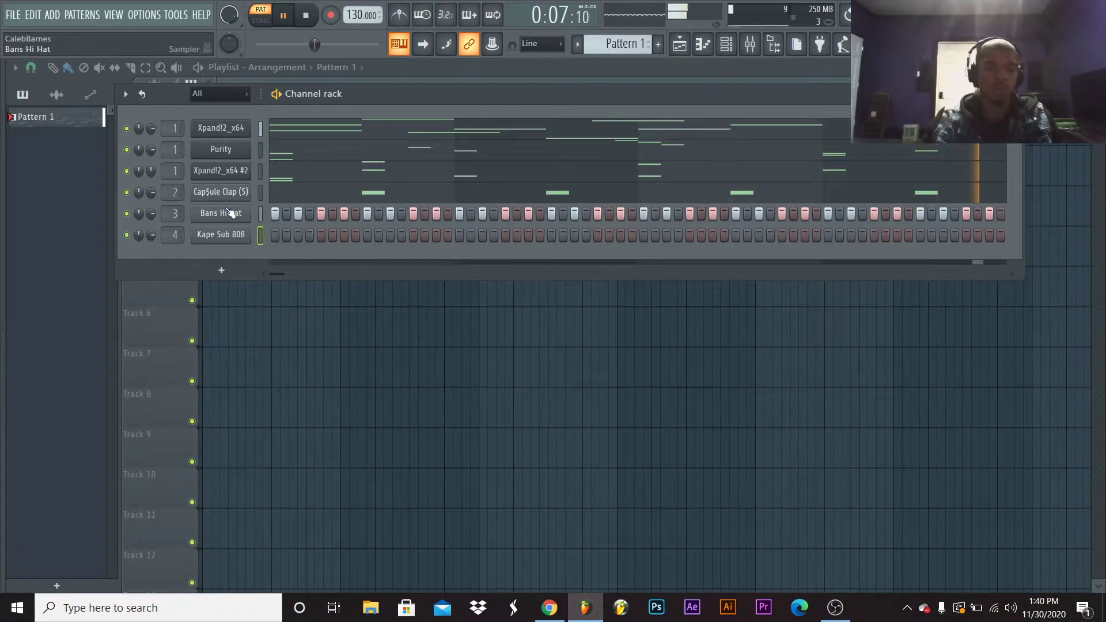
# Clone the first Xpand!2_x64 channel and load the Soft Pads preset 06 Silky Pad in the clone
pyautogui.rightClick(246, 128)
pyautogui.click(288, 243)
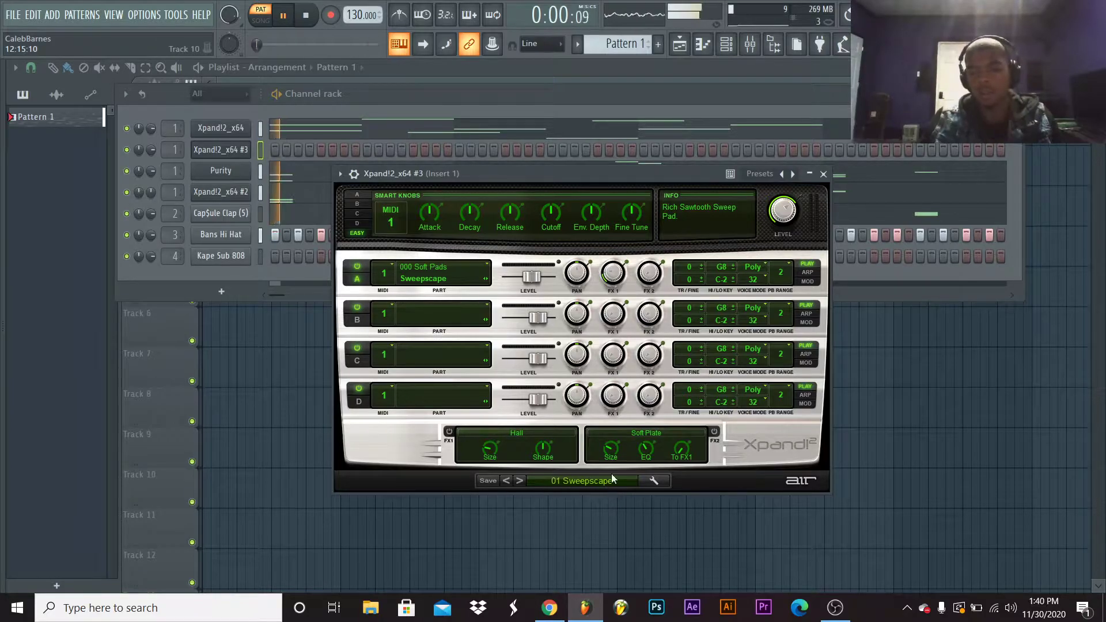
pyautogui.click(586, 483)
pyautogui.moveTo(596, 363)
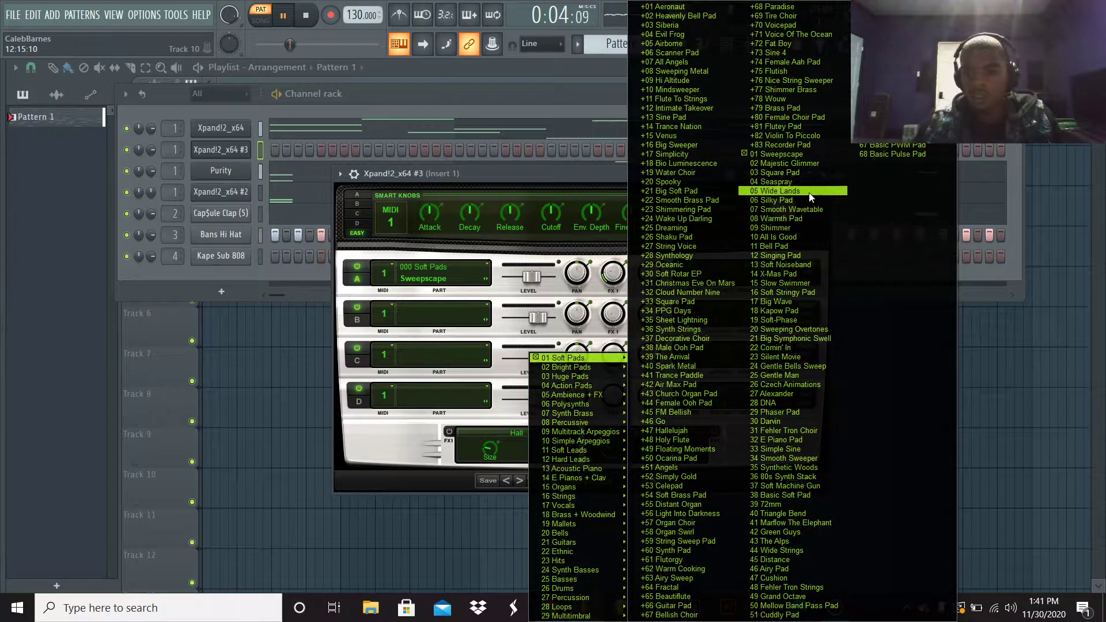
pyautogui.click(782, 202)
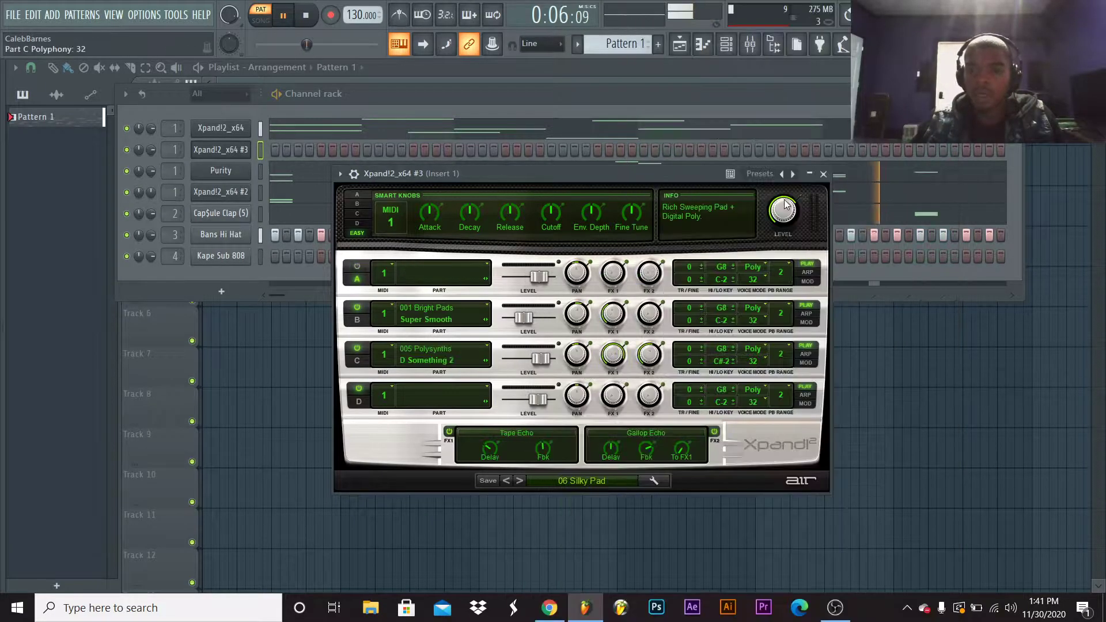
# Copy the notes of the original Xpand!2_x64 channel and paste them into Xpand!2_x64 #3
pyautogui.rightClick(223, 125)
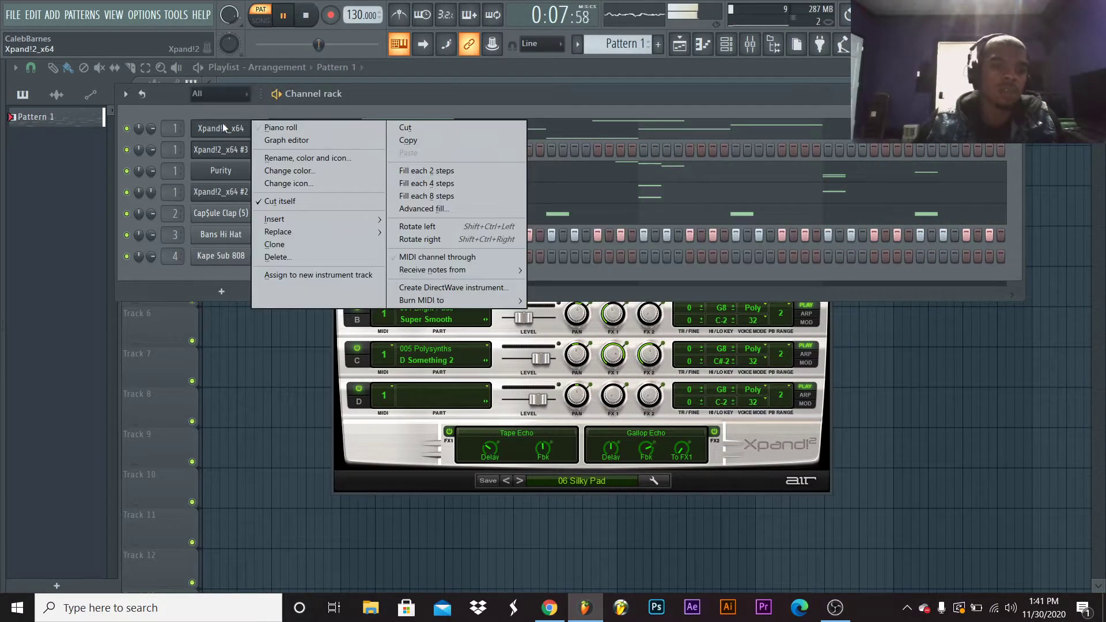
pyautogui.click(424, 139)
pyautogui.rightClick(234, 150)
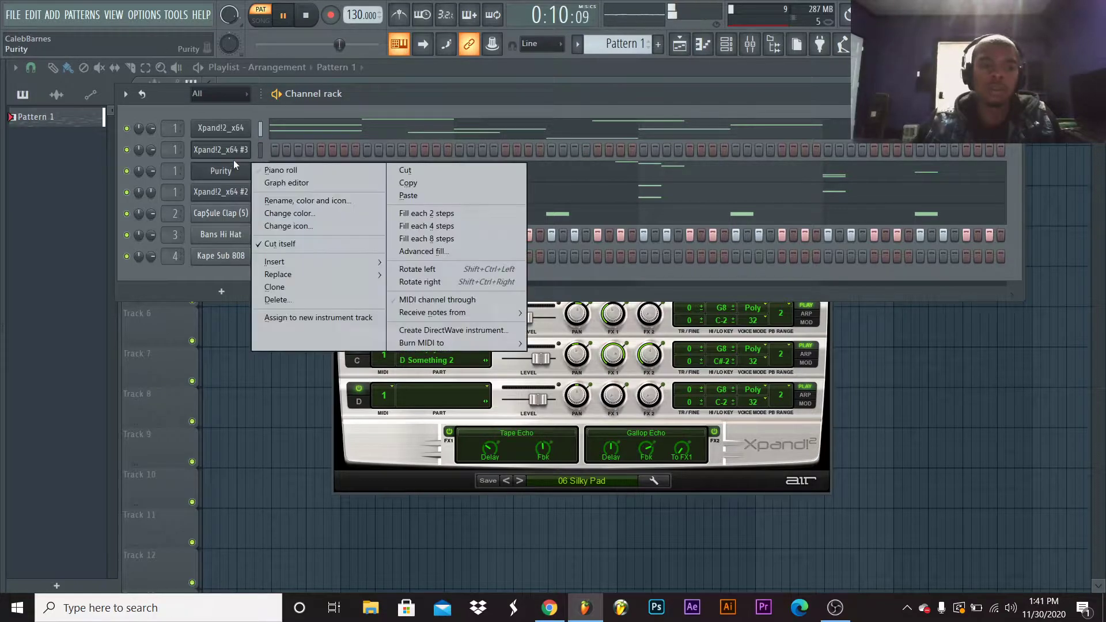
pyautogui.click(452, 173)
# Mute the original Xpand!2_x64 and Xpand!2_x64 #2 channels and listen to the pattern with the cloned layer
pyautogui.press('space')
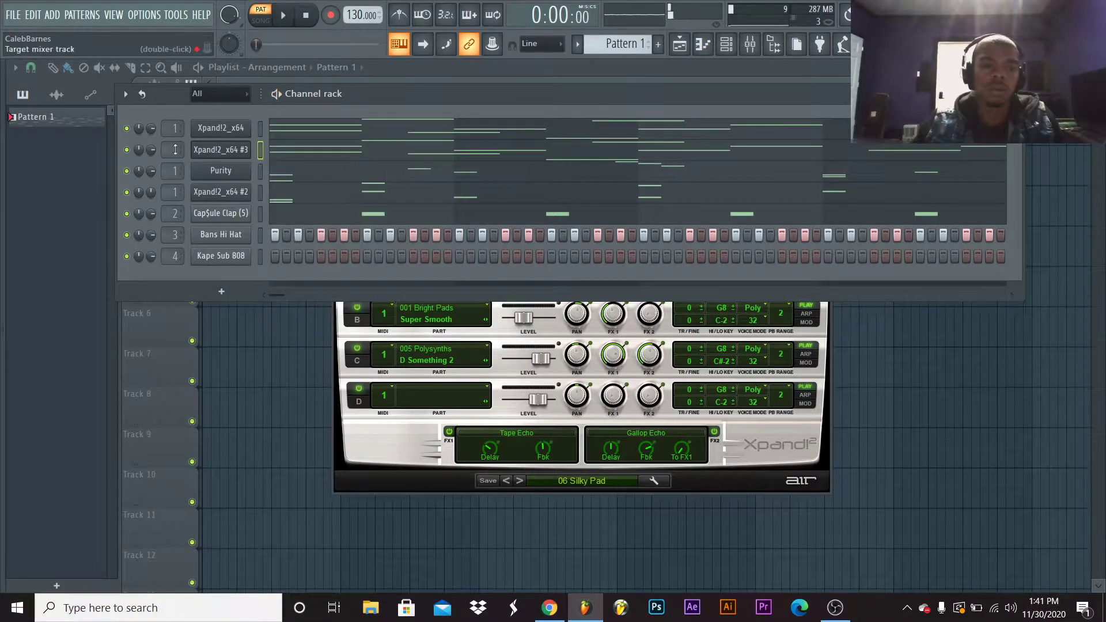
pyautogui.click(127, 128)
pyautogui.press('space')
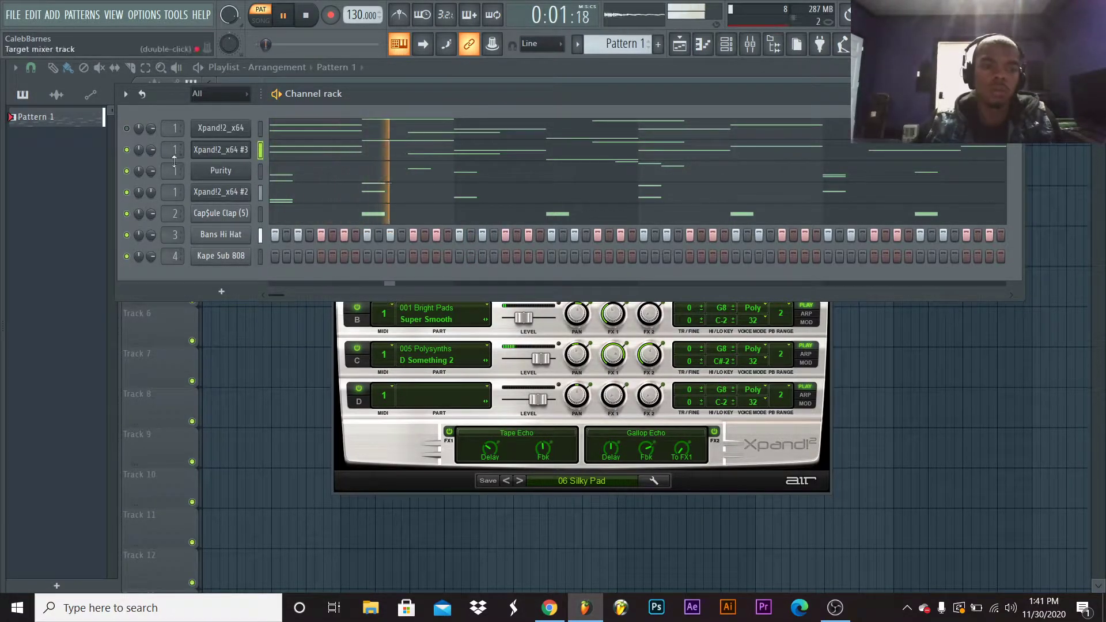
pyautogui.click(130, 192)
pyautogui.press('space')
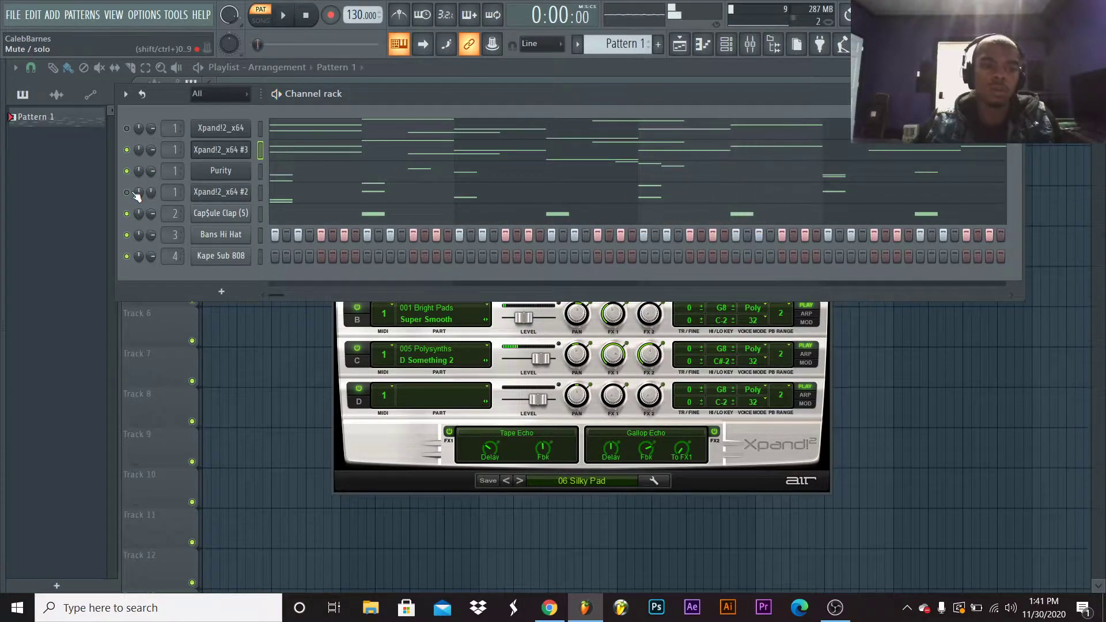
pyautogui.press('space')
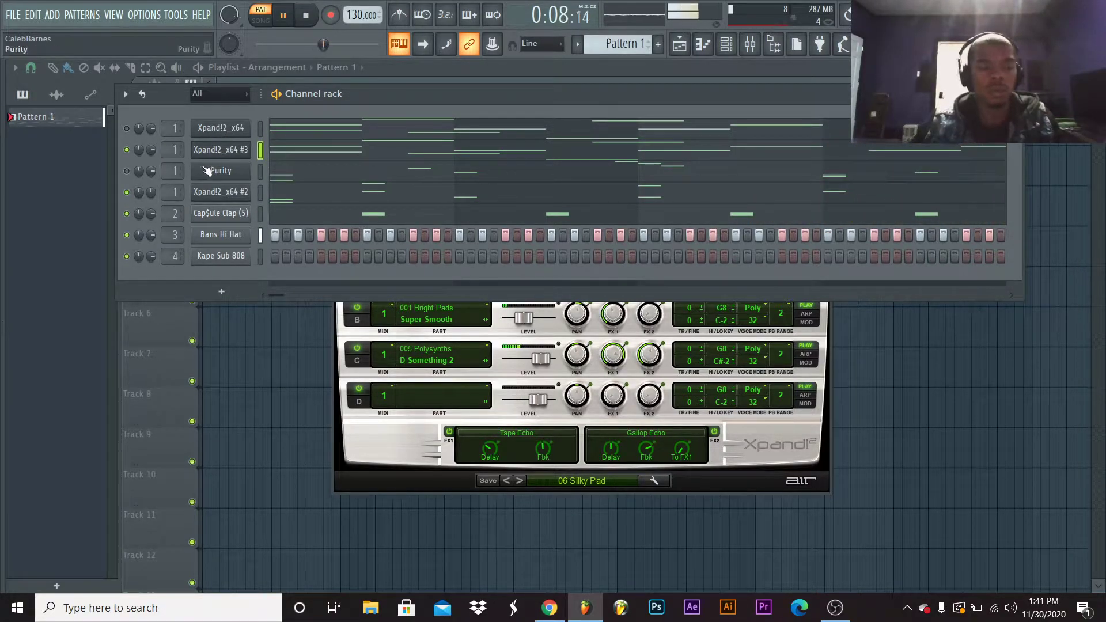
# Change the Xpand!2_x64 #3 preset to 18 Kapow Pad from Soft Pads, listen to it, and close the plugin
pyautogui.click(228, 149)
pyautogui.click(228, 149)
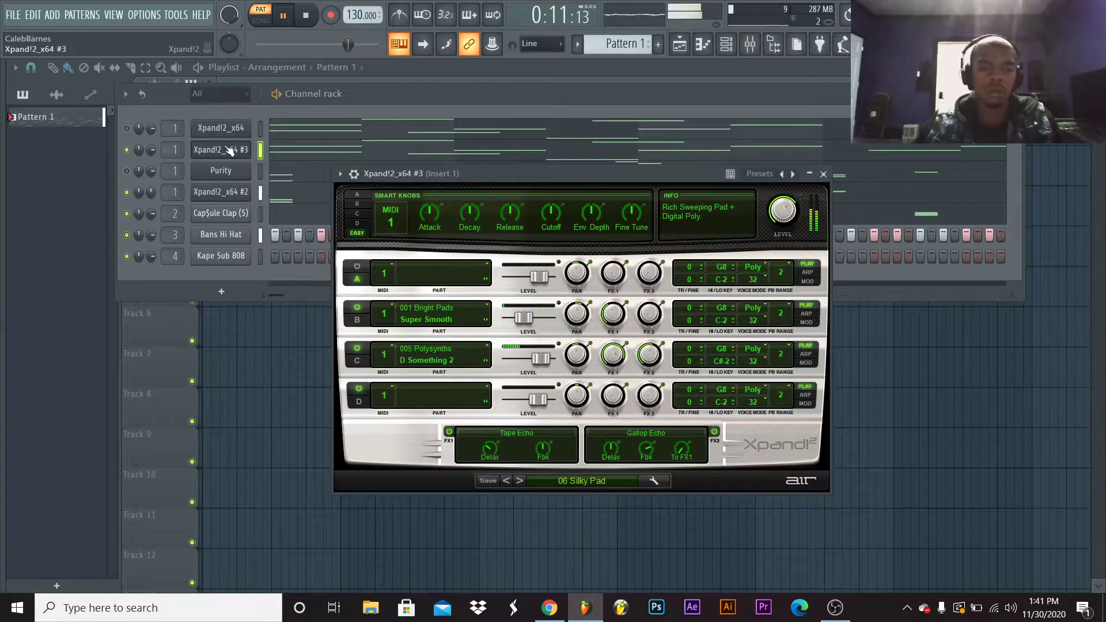
pyautogui.click(610, 480)
pyautogui.moveTo(589, 357)
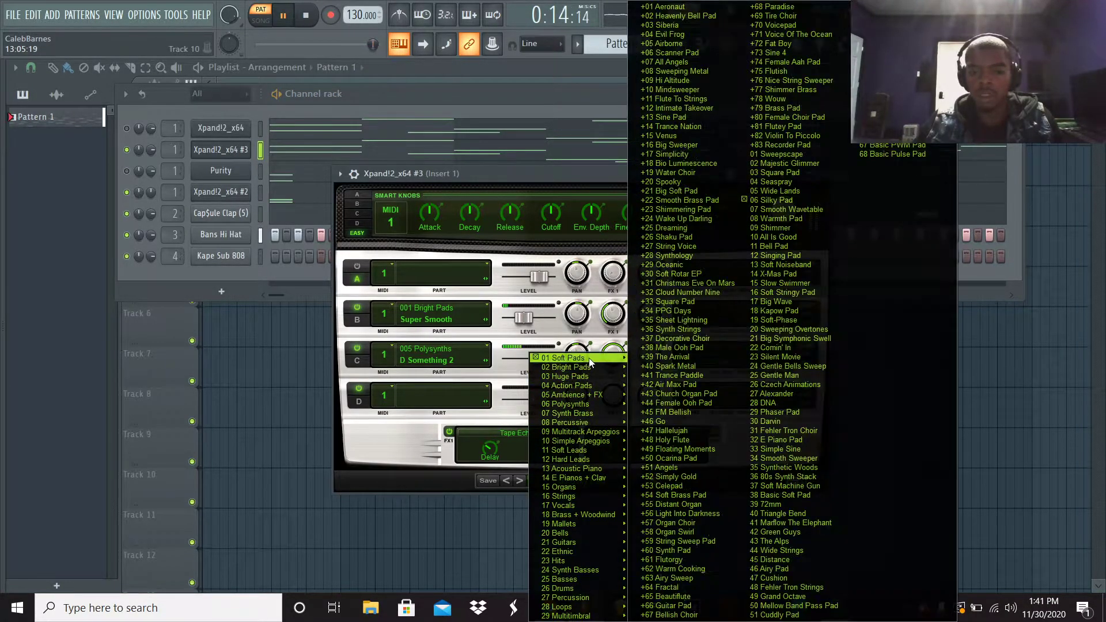
pyautogui.click(807, 311)
pyautogui.press('space')
pyautogui.press('space')
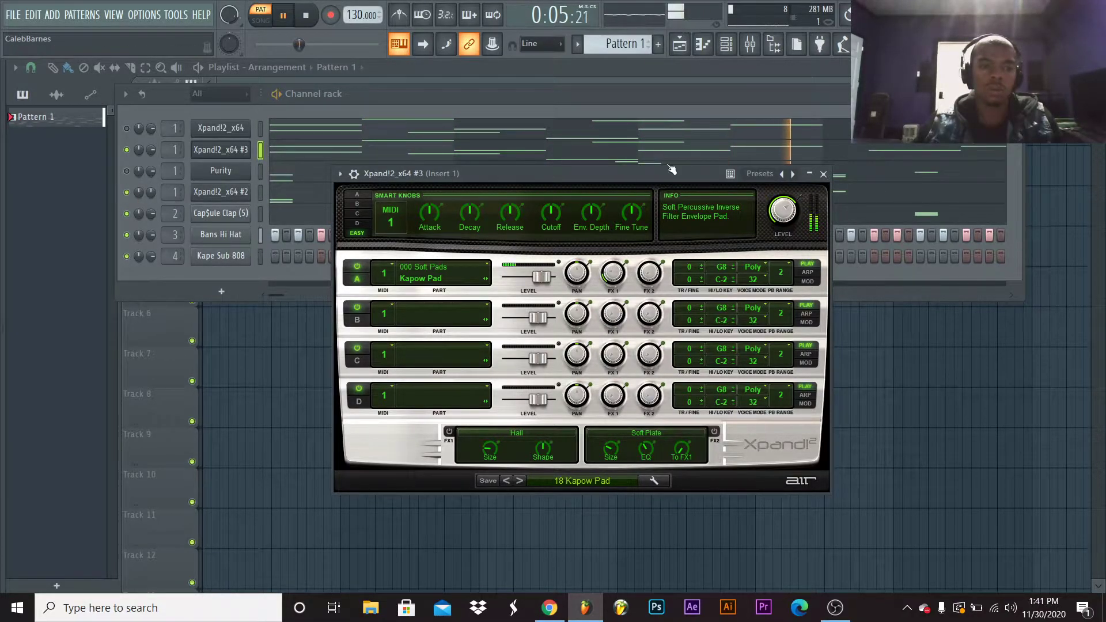
pyautogui.click(823, 173)
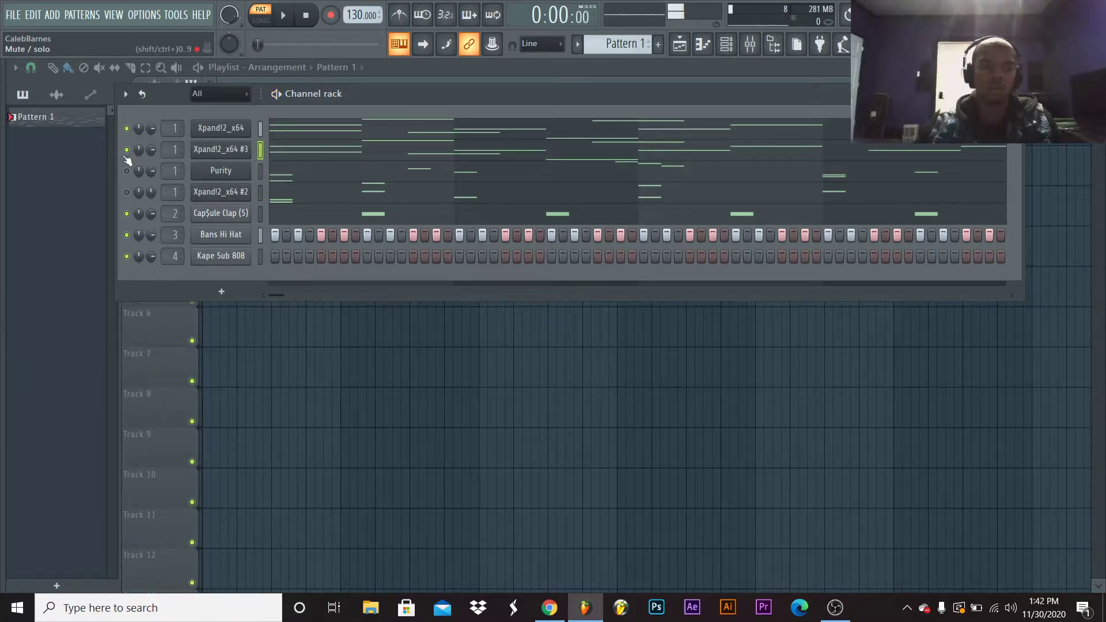
# Mute Xpand!2_x64 #3, load 06 Silky Pad in the original Xpand!2_x64 channel, audition it, and close the plugin
pyautogui.press('space')
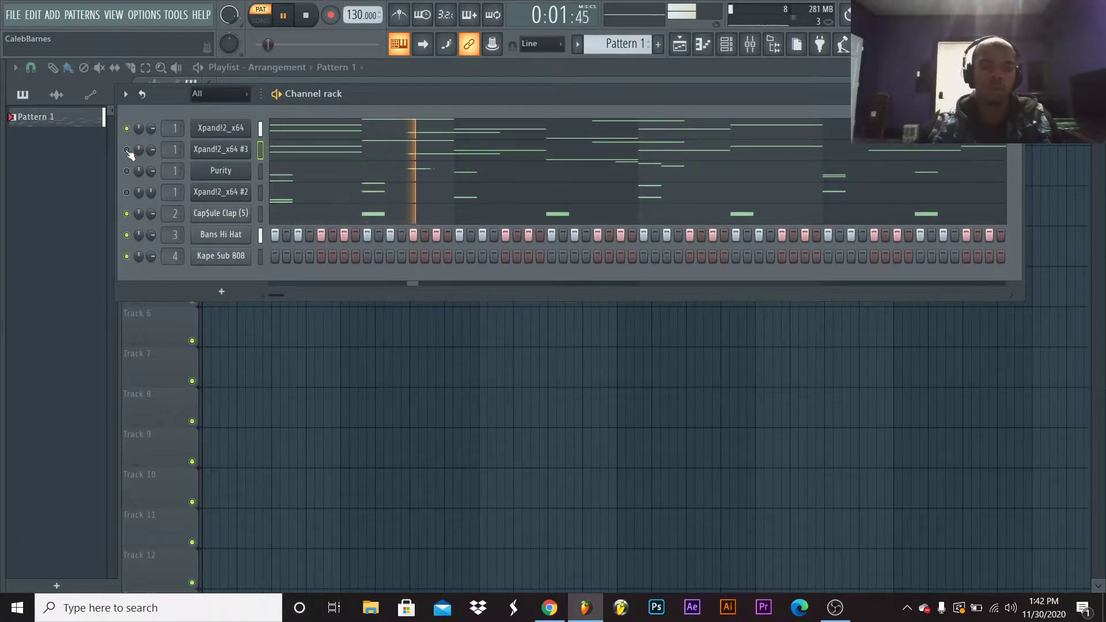
pyautogui.click(236, 129)
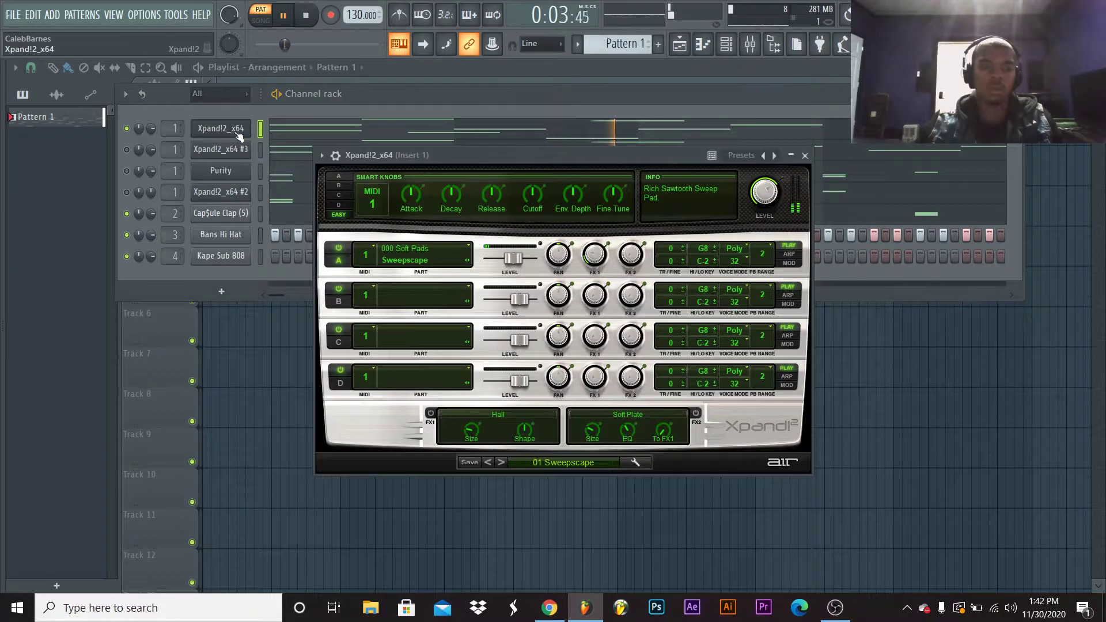
pyautogui.click(561, 462)
pyautogui.moveTo(585, 358)
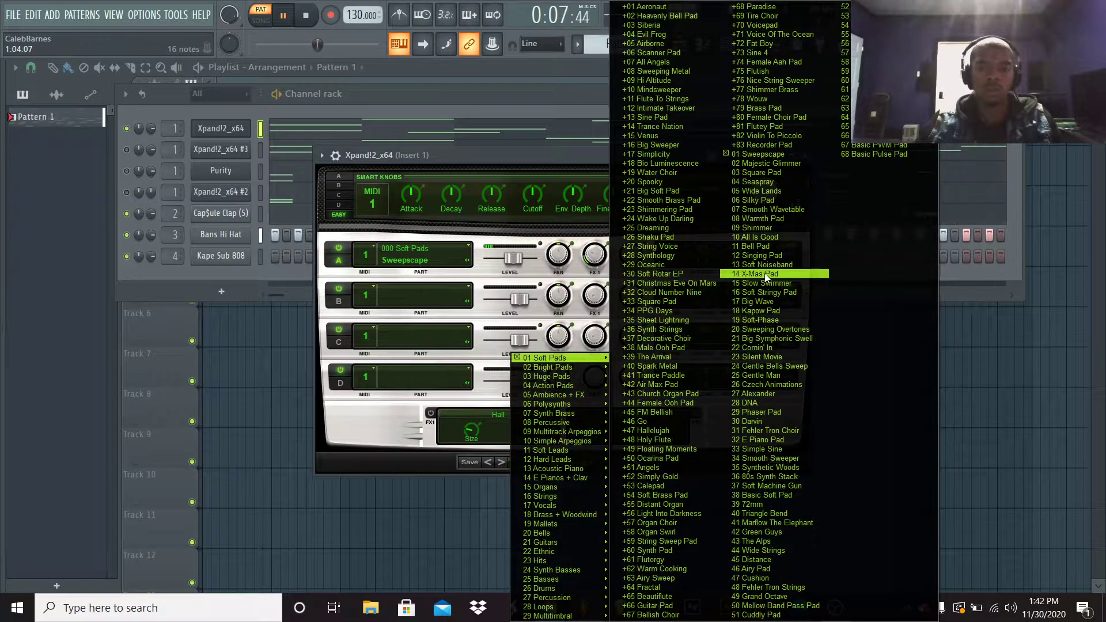
pyautogui.click(786, 199)
pyautogui.press('space')
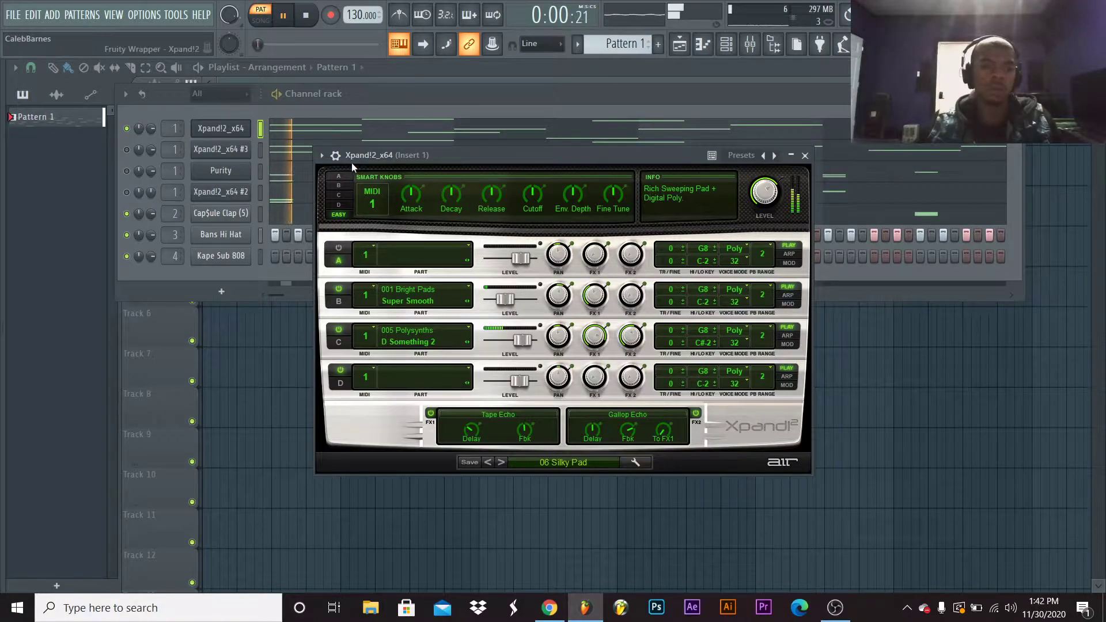
pyautogui.click(804, 156)
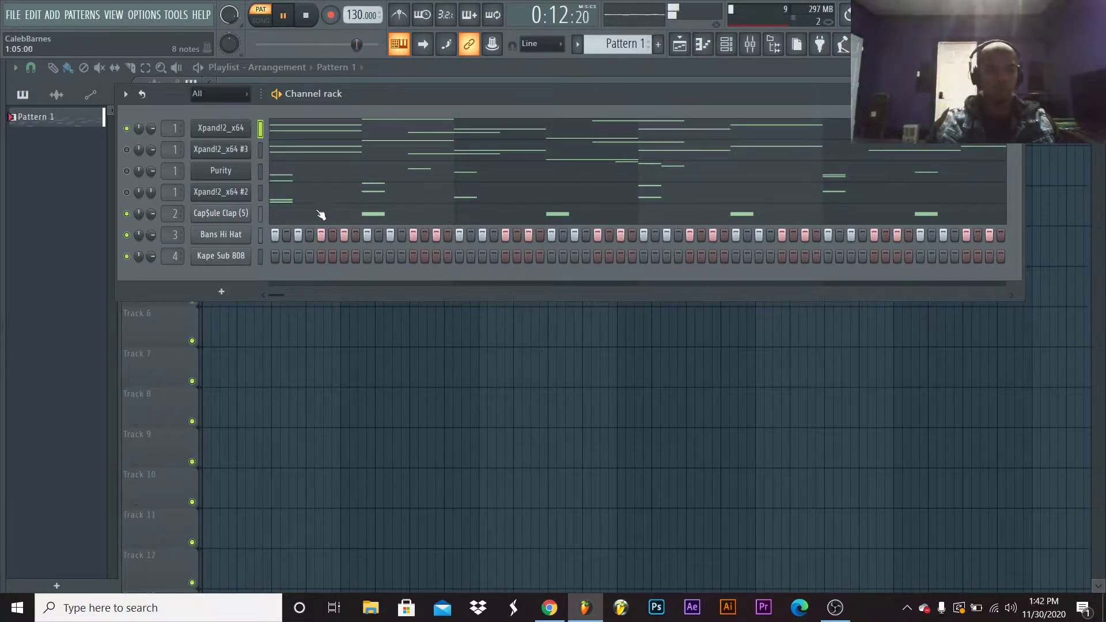
# Enable Cut itself for the Kape Sub 808 channel and check its sampler settings
pyautogui.rightClick(246, 254)
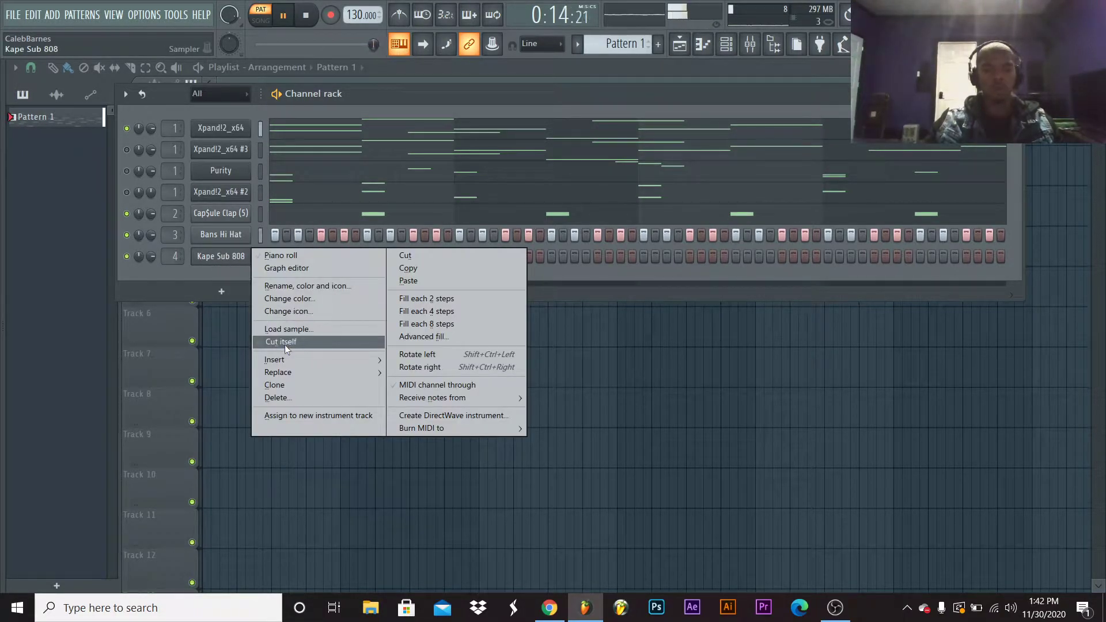
pyautogui.click(285, 340)
pyautogui.click(236, 255)
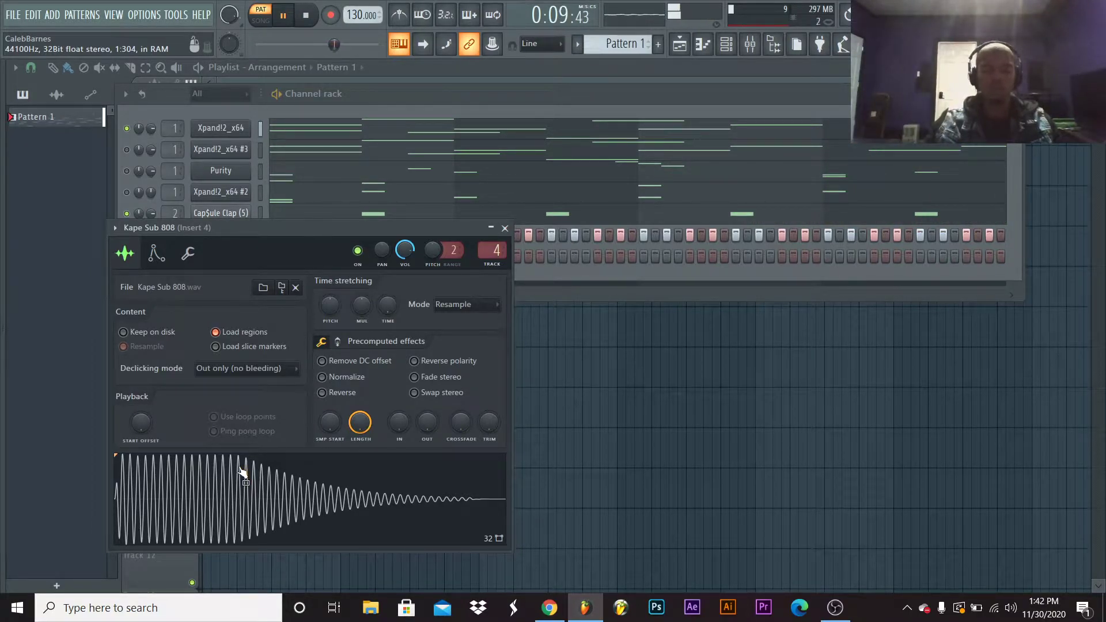
pyautogui.click(505, 227)
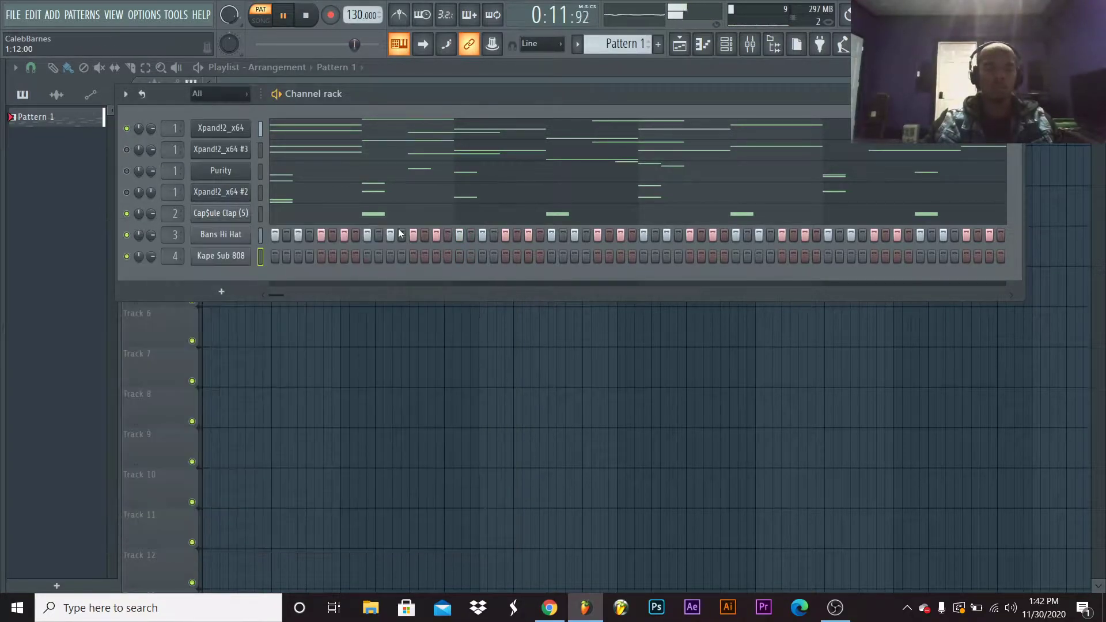
# Open the piano roll of Kape Sub 808 and add a C#5 note at the start of bar 1
pyautogui.rightClick(230, 255)
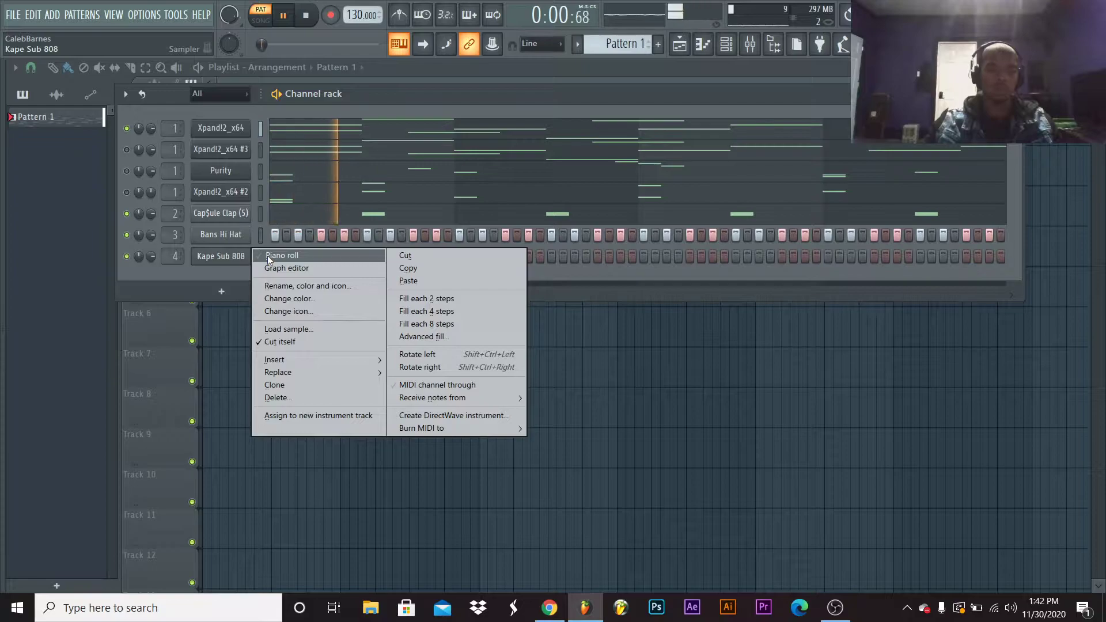
pyautogui.click(268, 255)
pyautogui.press('space')
pyautogui.scroll(-10, 156, 353)
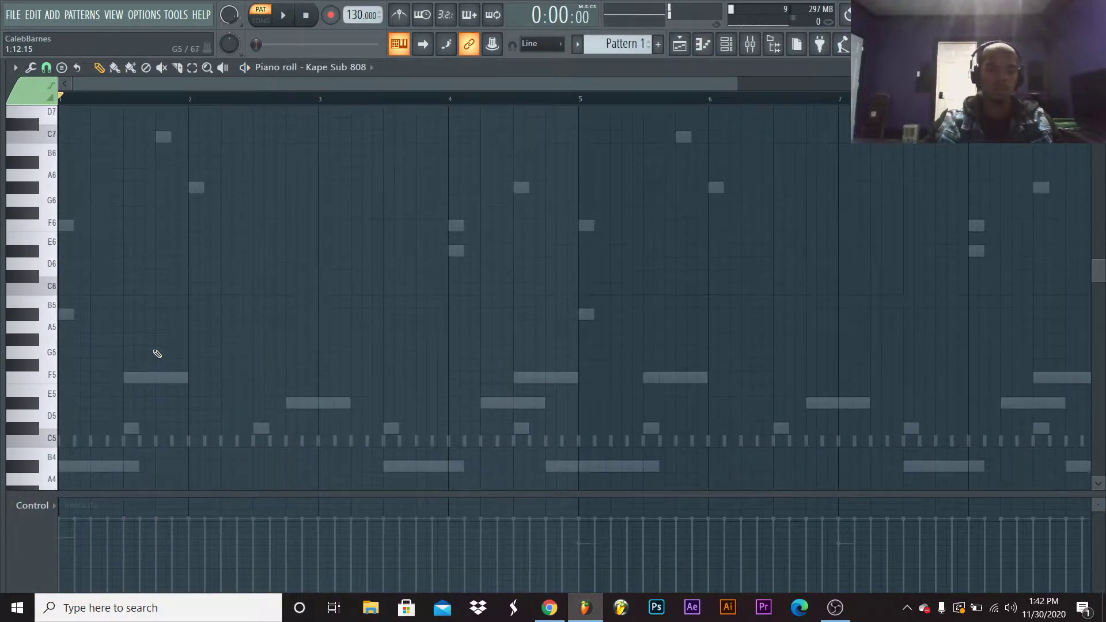
pyautogui.scroll(2, 131, 317)
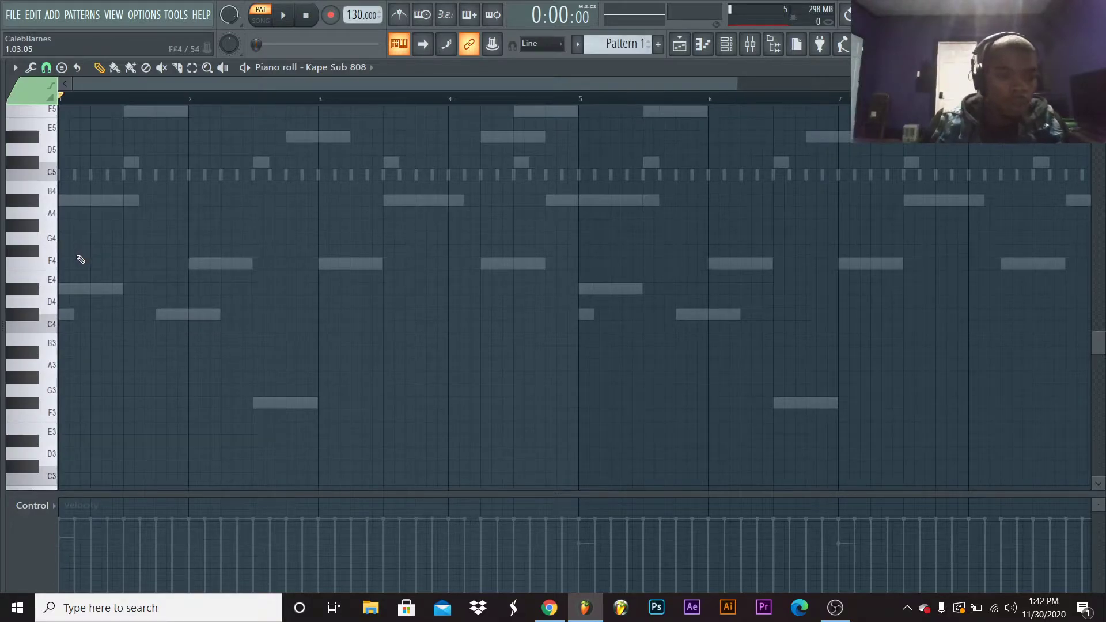
pyautogui.scroll(4, 97, 219)
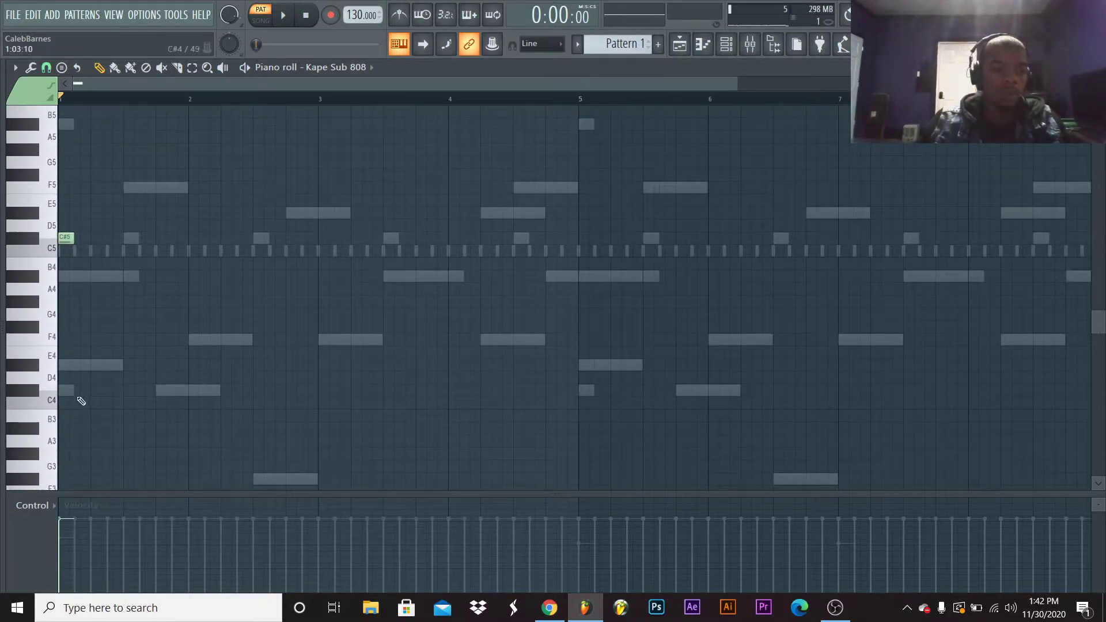
# Try a C#5 note late in bar 1, remove it, and place a two-step C#5 note at 1:07:00 instead
pyautogui.click(156, 238)
pyautogui.press('space')
pyautogui.rightClick(161, 238)
pyautogui.press('space')
pyautogui.click(111, 238)
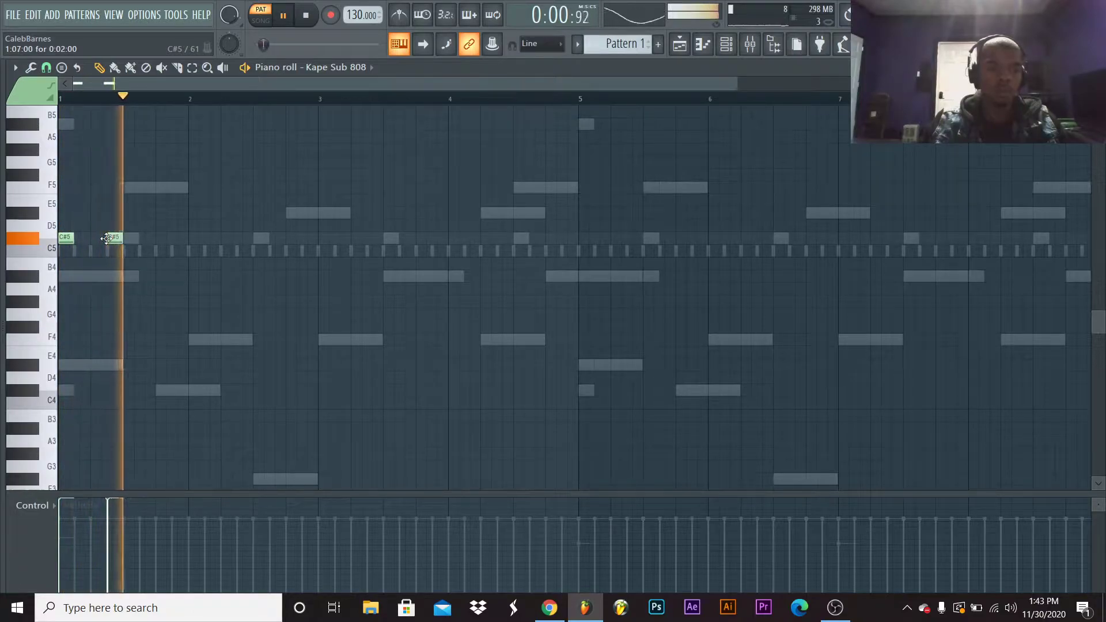
# Add two-step A#4 notes at 1:13:00 and one beat into bar 2, checking the 808 line in playback
pyautogui.click(156, 276)
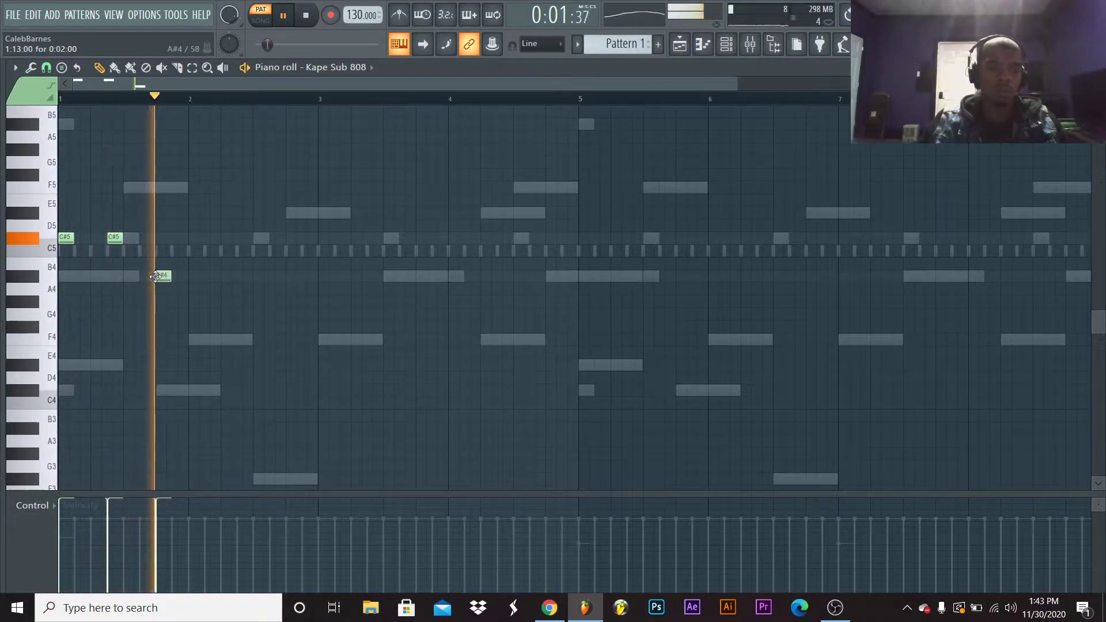
pyautogui.press('space')
pyautogui.press('space')
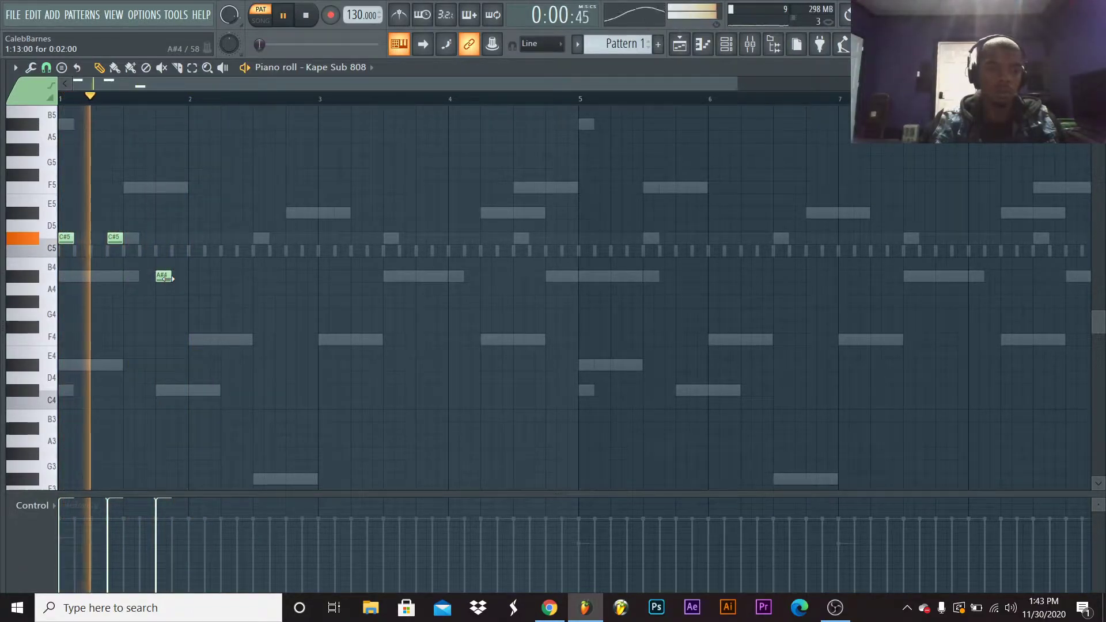
pyautogui.click(205, 277)
pyautogui.moveTo(216, 281); pyautogui.dragTo(221, 281)
pyautogui.press('space')
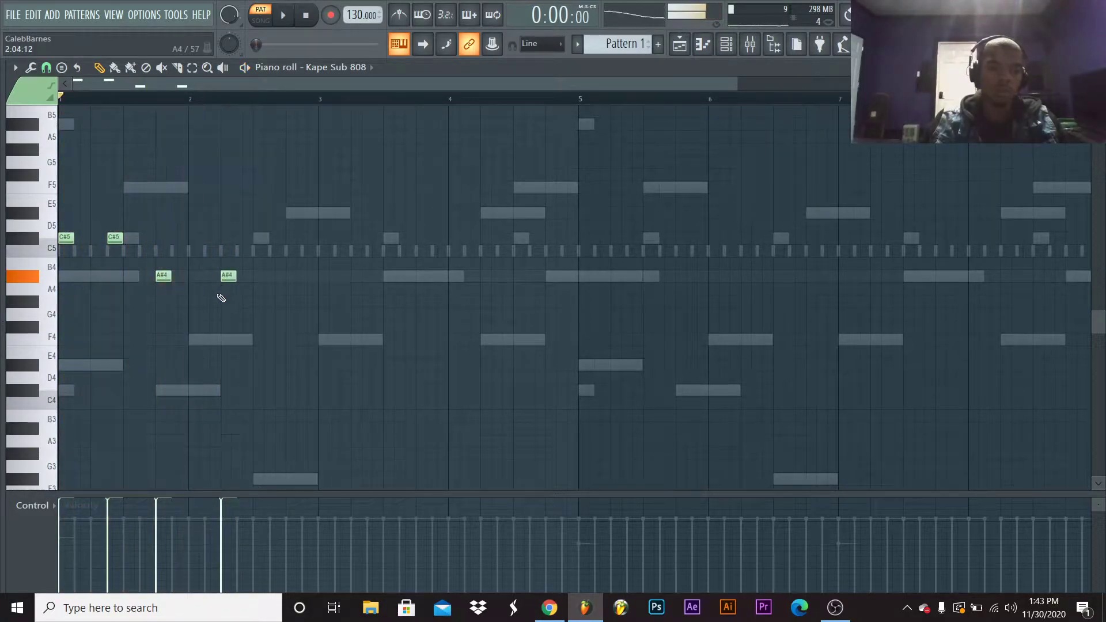
# Try the 808 line without the second C#5 note of bar 1 and restore that note at 1:07:00
pyautogui.press('space')
pyautogui.press('space')
pyautogui.rightClick(117, 238)
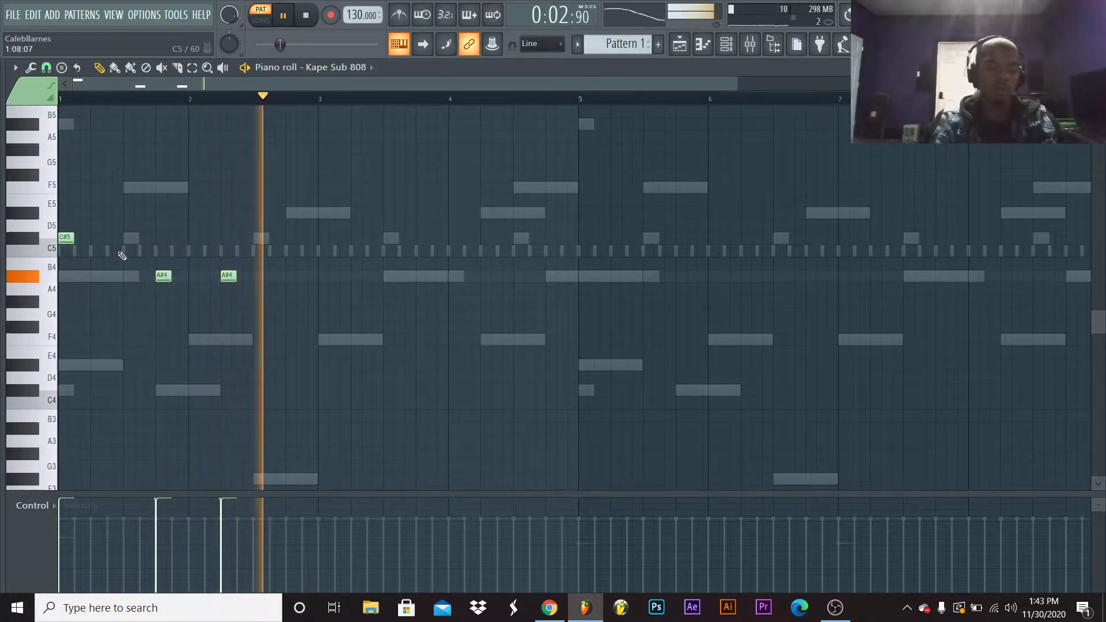
pyautogui.click(114, 238)
pyautogui.press('space')
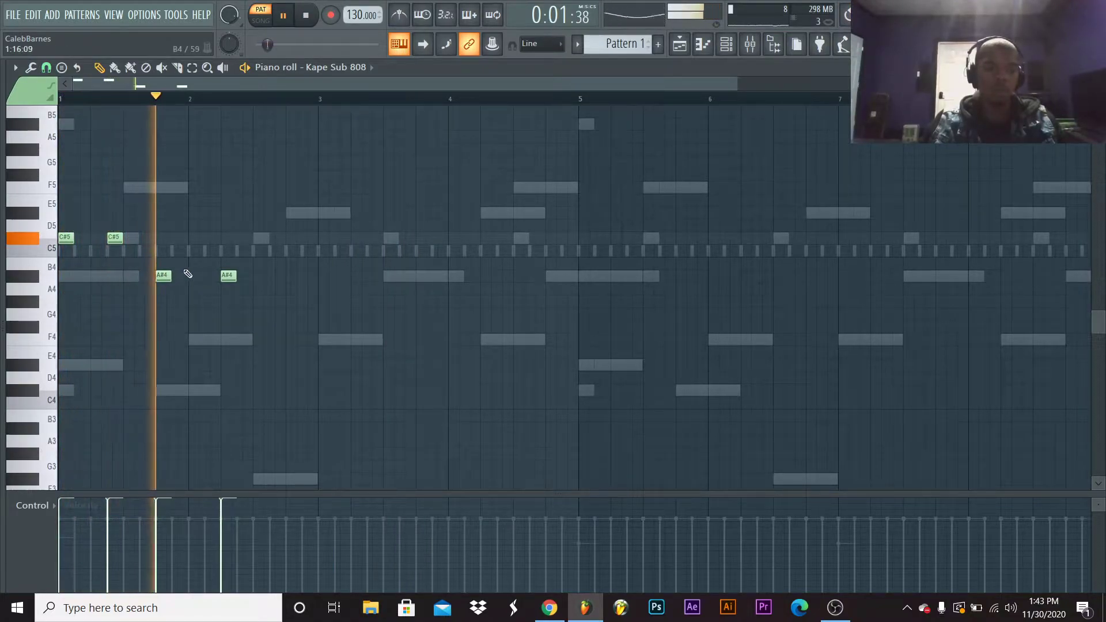
# Remove the A#4 note in bar 2 and place a two-step D#5 note at the start of bar 3
pyautogui.rightClick(228, 276)
pyautogui.press('space')
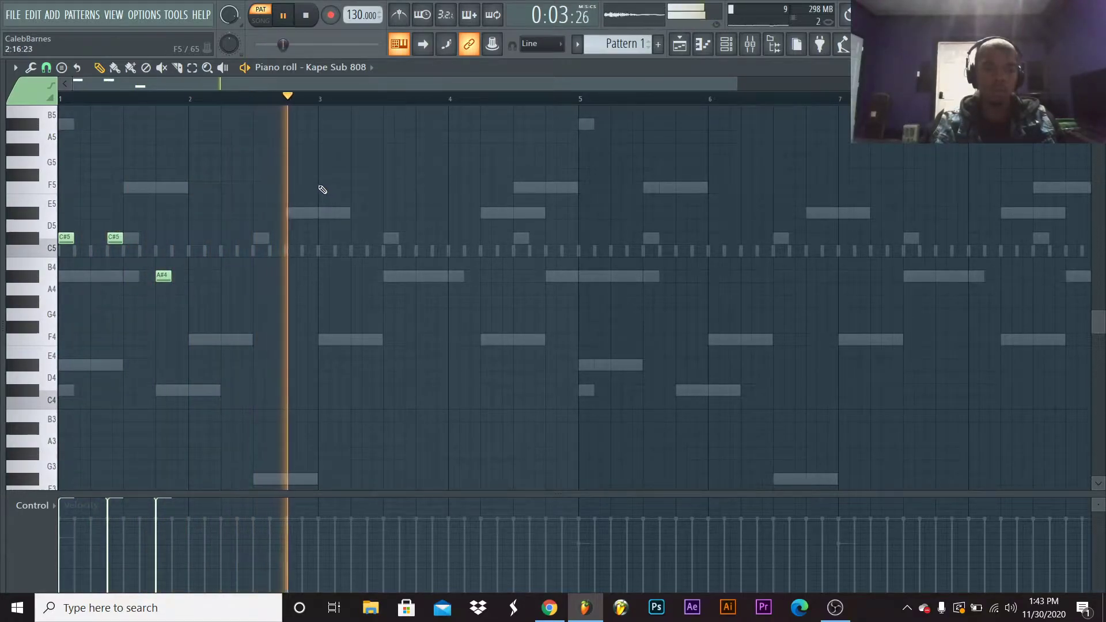
pyautogui.click(322, 186)
pyautogui.press('space')
pyautogui.press('space')
pyautogui.moveTo(320, 187); pyautogui.dragTo(319, 213)
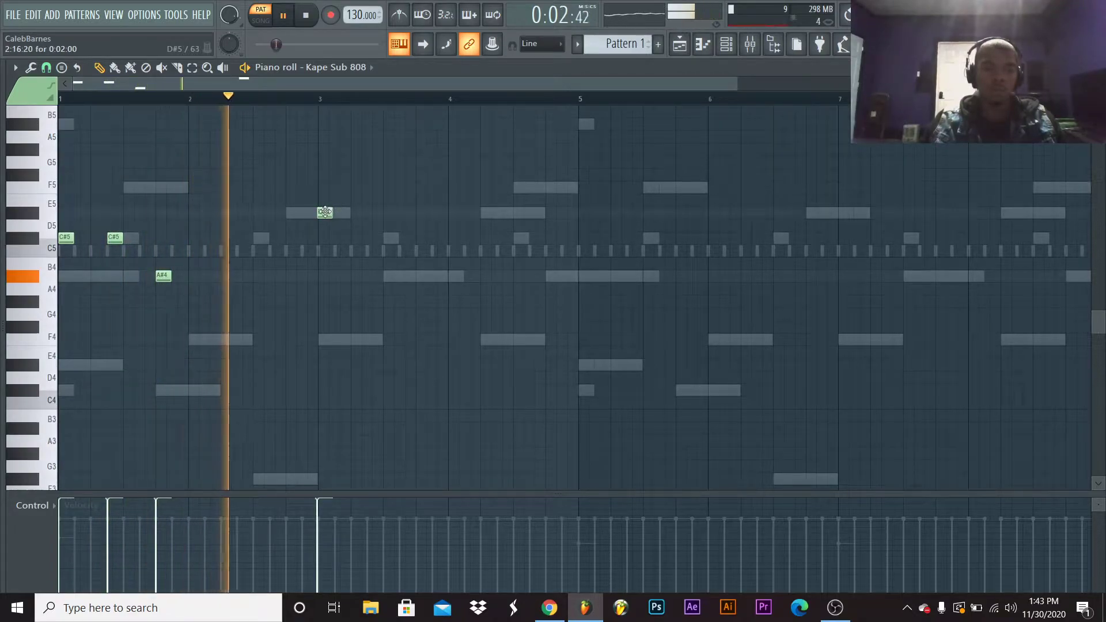
# Add a two-step D#5 note at 3:13:00 and an A#4 note at 4:09:00, checking the line in playback
pyautogui.click(421, 213)
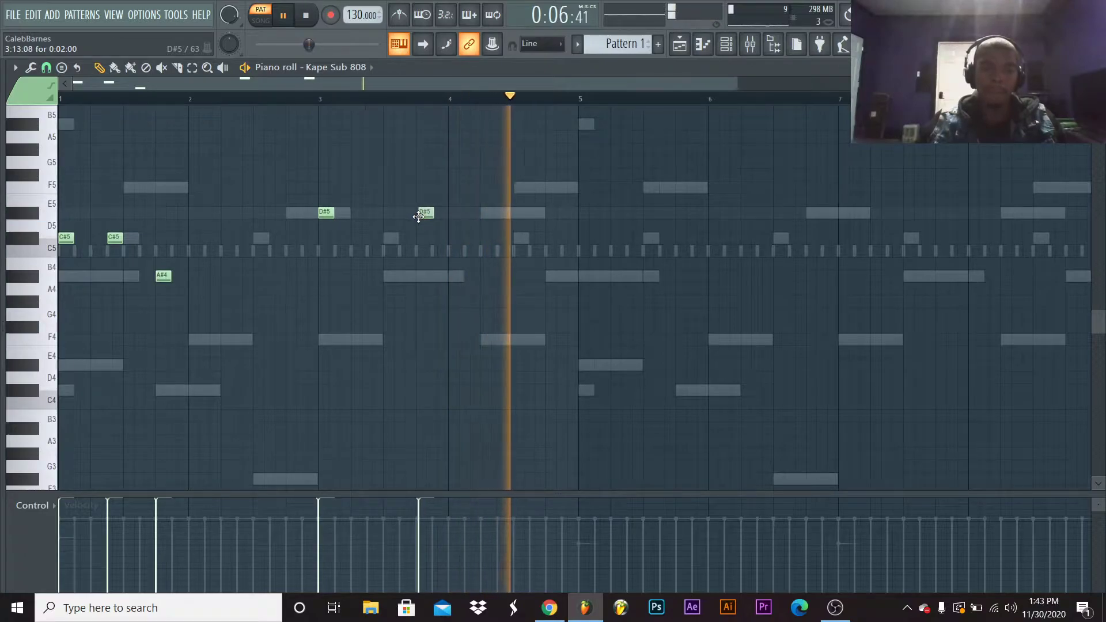
pyautogui.press('space')
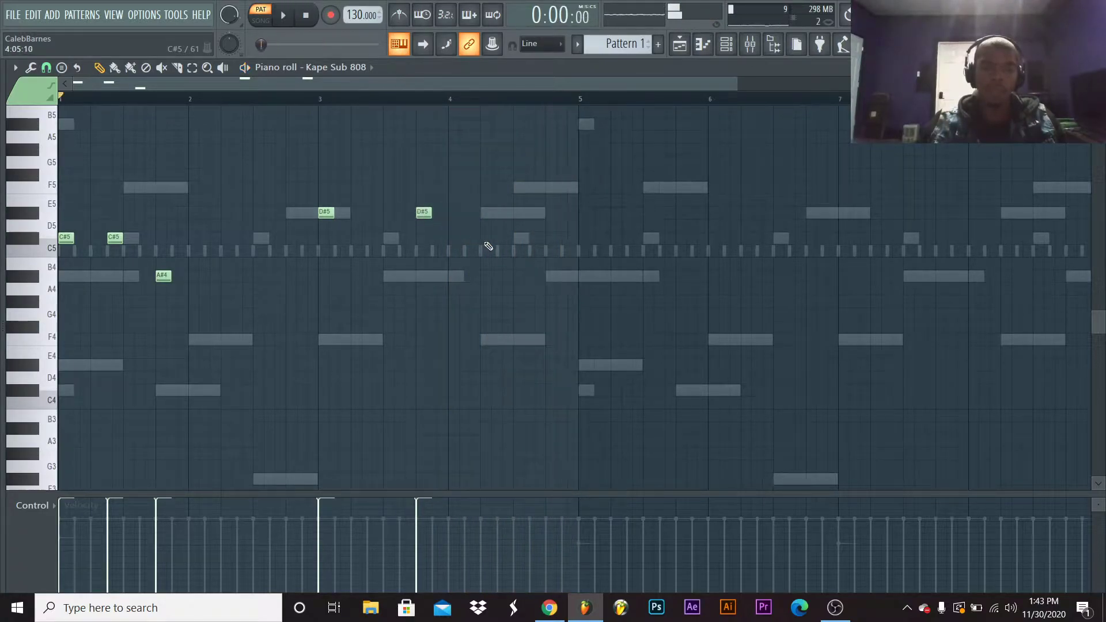
pyautogui.click(513, 275)
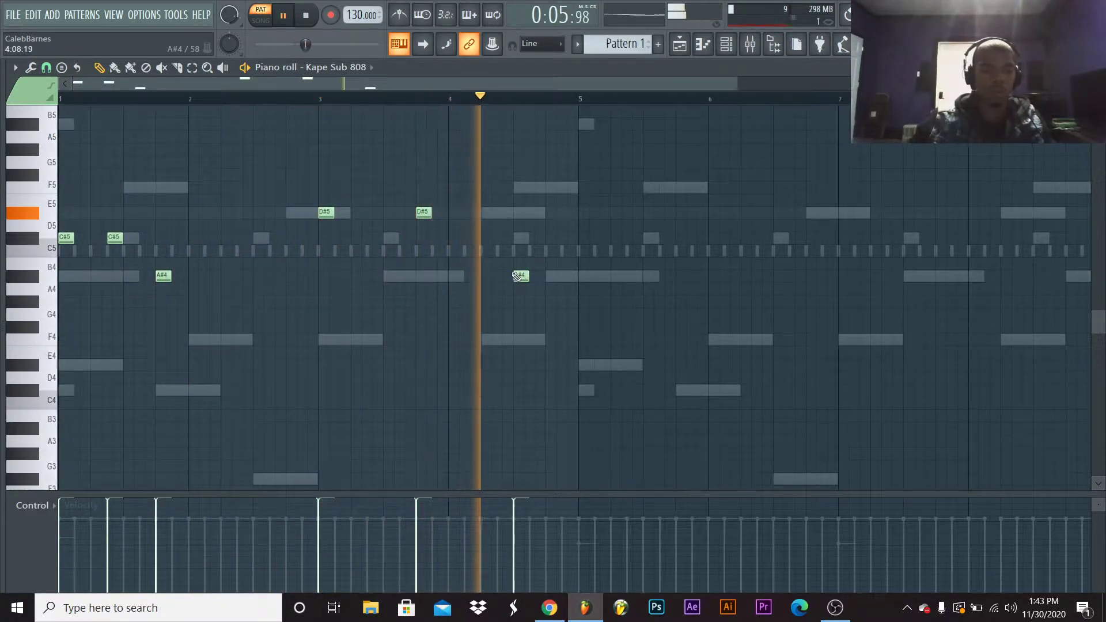
pyautogui.press('space')
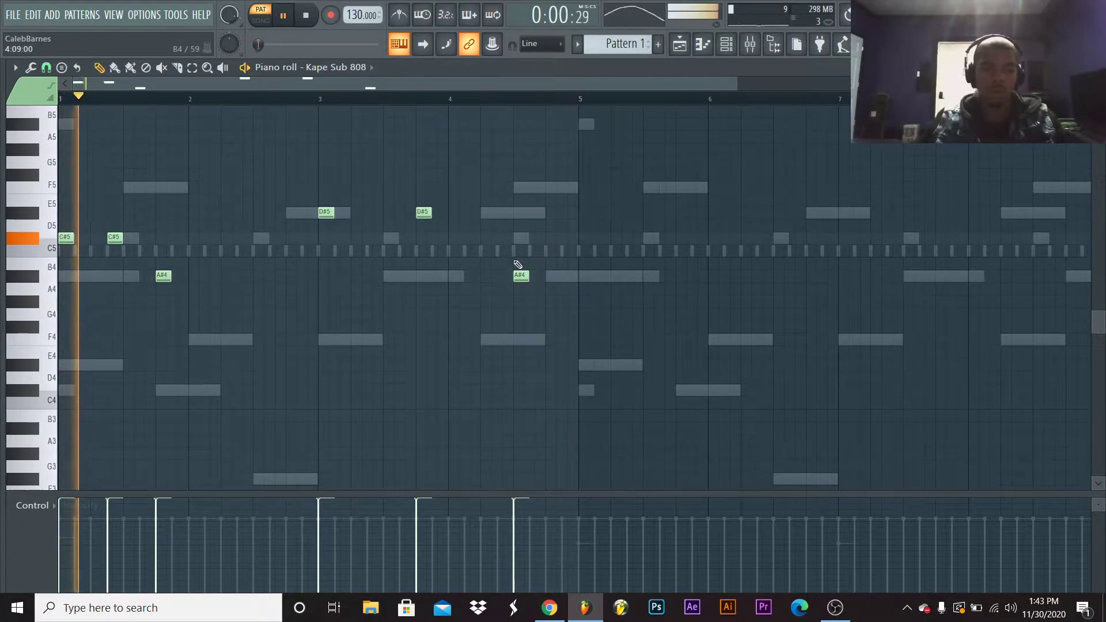
# Duplicate the four-bar 808 phrase so it repeats from bar 5
pyautogui.moveTo(62, 195); pyautogui.dragTo(98, 373)
pyautogui.hotkey('ctrl', 'b')
pyautogui.moveTo(534, 249); pyautogui.dragTo(584, 248)
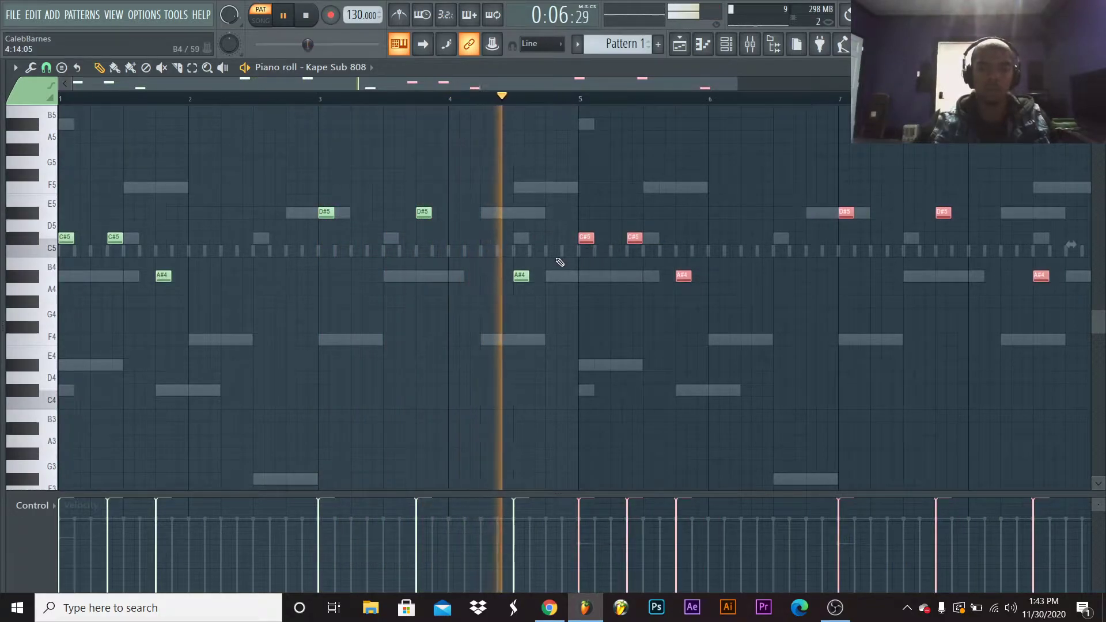
# Move the bar 4 A#4 note to 4:05:00 and lower the first two C#5 notes of bar 5 to A#4
pyautogui.click(520, 277)
pyautogui.moveTo(520, 277); pyautogui.dragTo(487, 276)
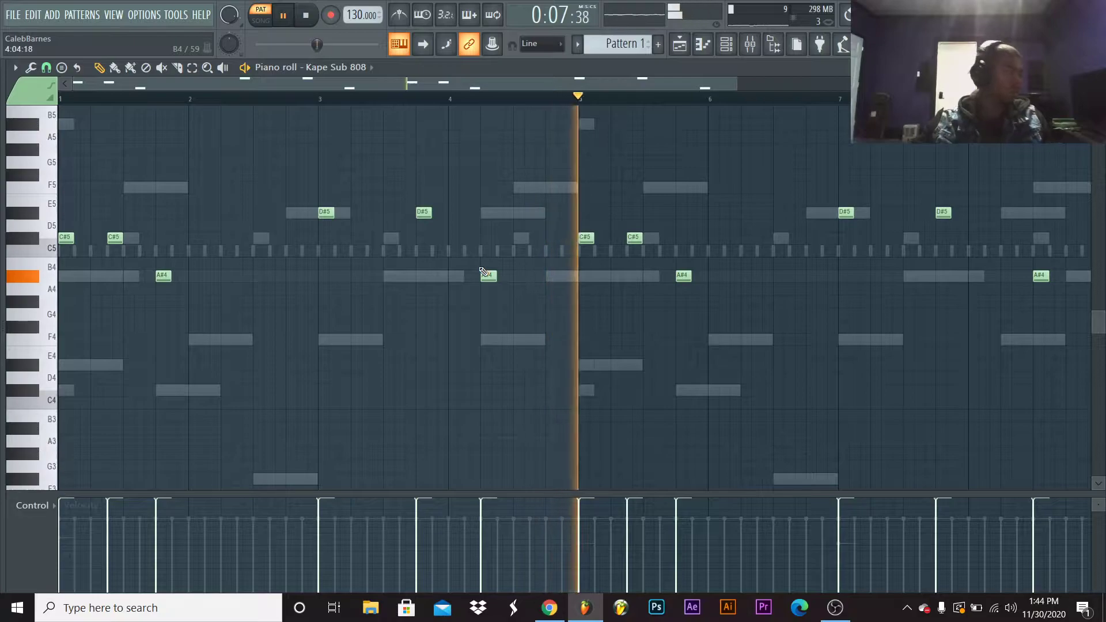
pyautogui.press('space')
pyautogui.moveTo(571, 226); pyautogui.dragTo(642, 280)
pyautogui.press('Down')
pyautogui.press('Down')
pyautogui.press('Down')
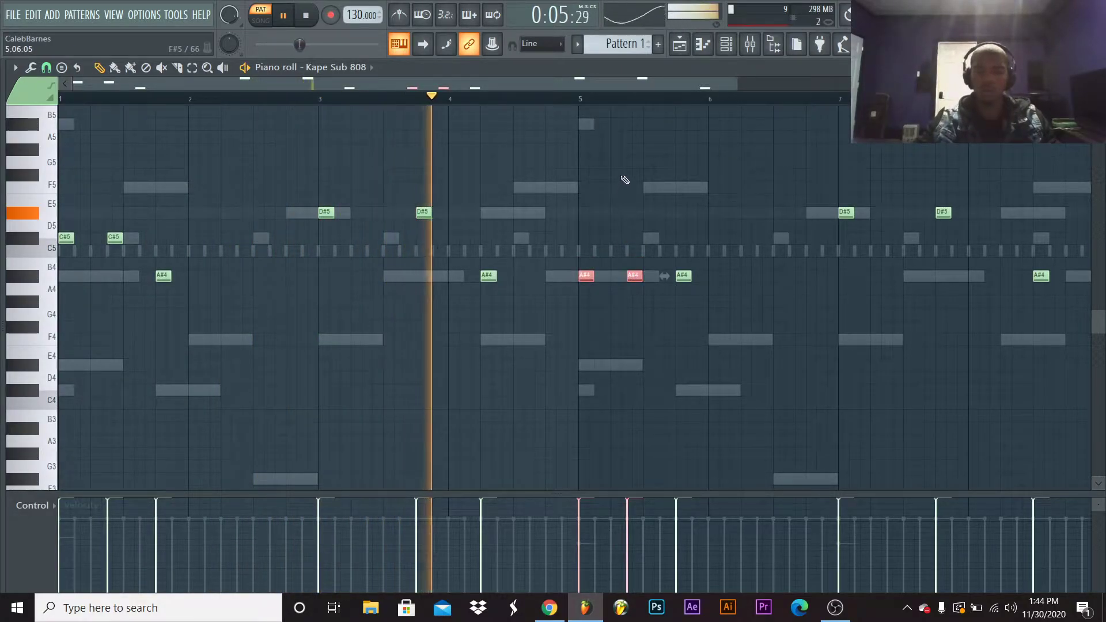
# Try an extra A#4 note at 4:11:00 in playback, raise the project tempo to 140 BPM, and remove that note
pyautogui.click(535, 277)
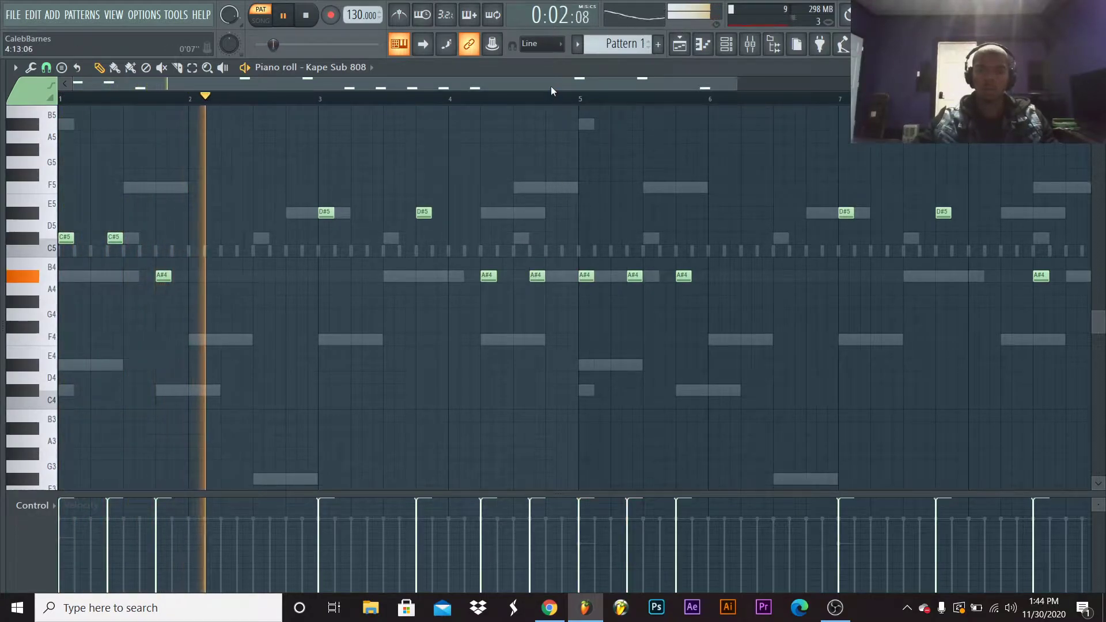
pyautogui.press('space')
pyautogui.press('space')
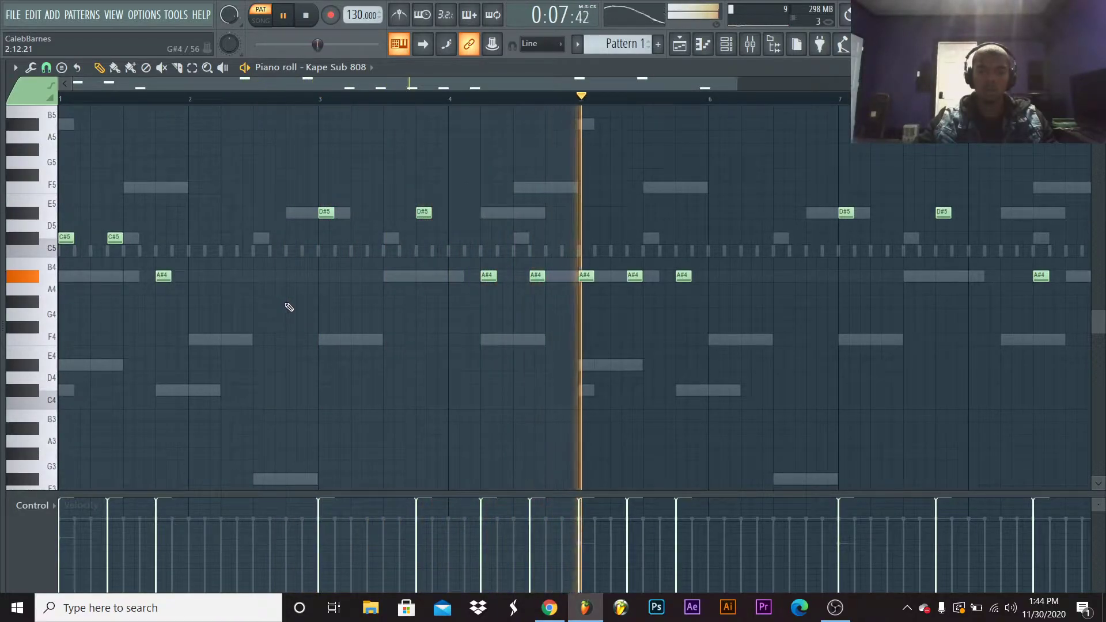
pyautogui.press('space')
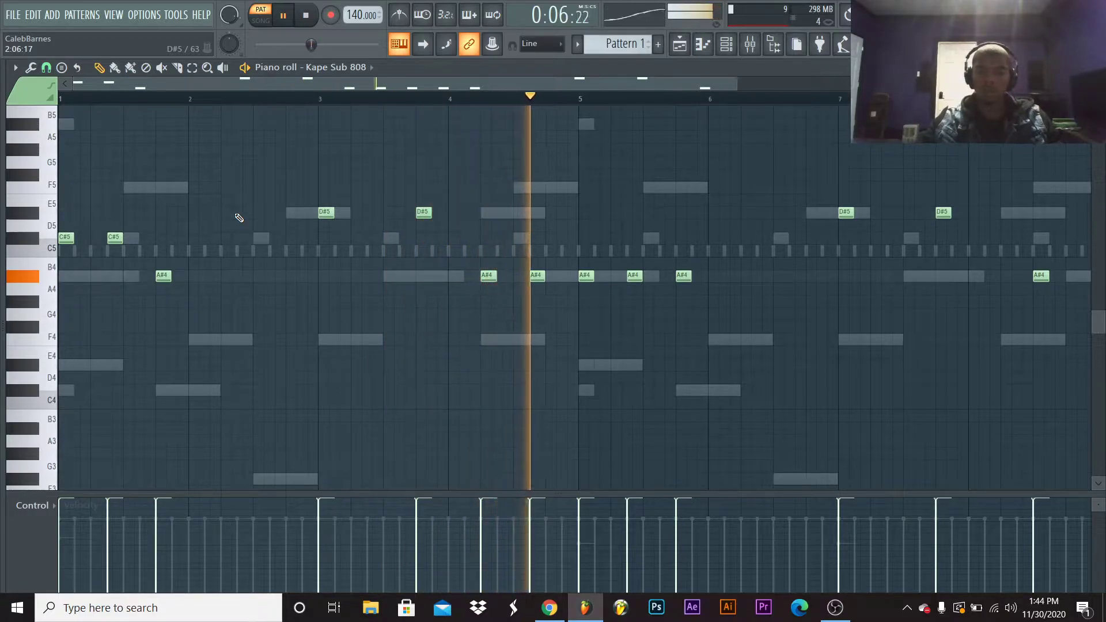
pyautogui.press('space')
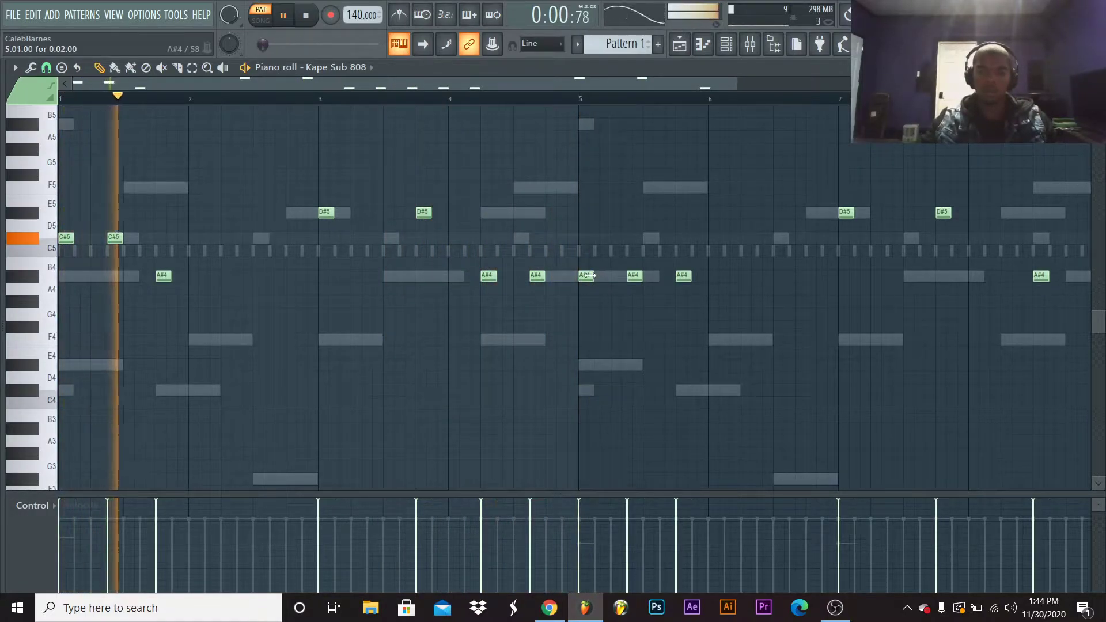
pyautogui.rightClick(544, 277)
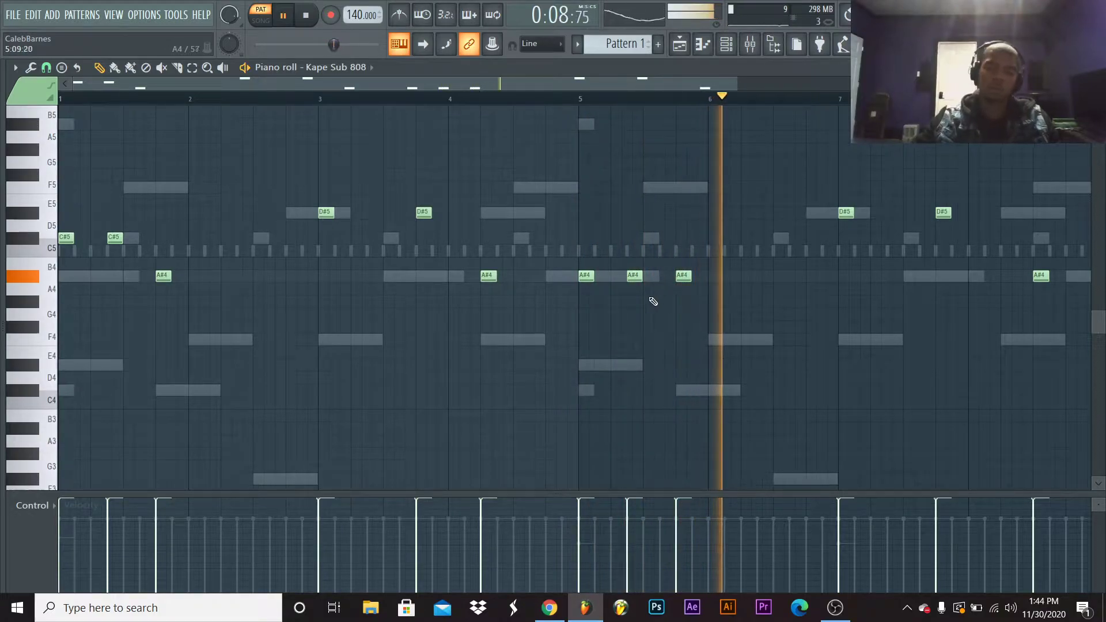
# Retune the 808 notes at 5:13:00 and the start of bar 7 to C#5, and the bar 8 note to D#5
pyautogui.press('space')
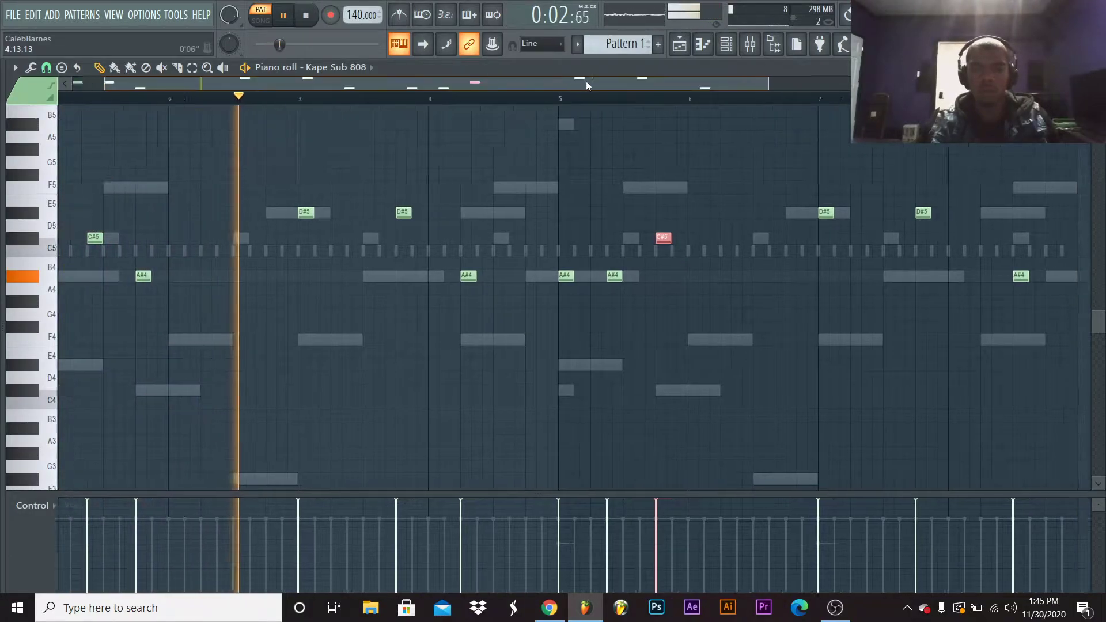
pyautogui.moveTo(577, 81); pyautogui.dragTo(665, 86)
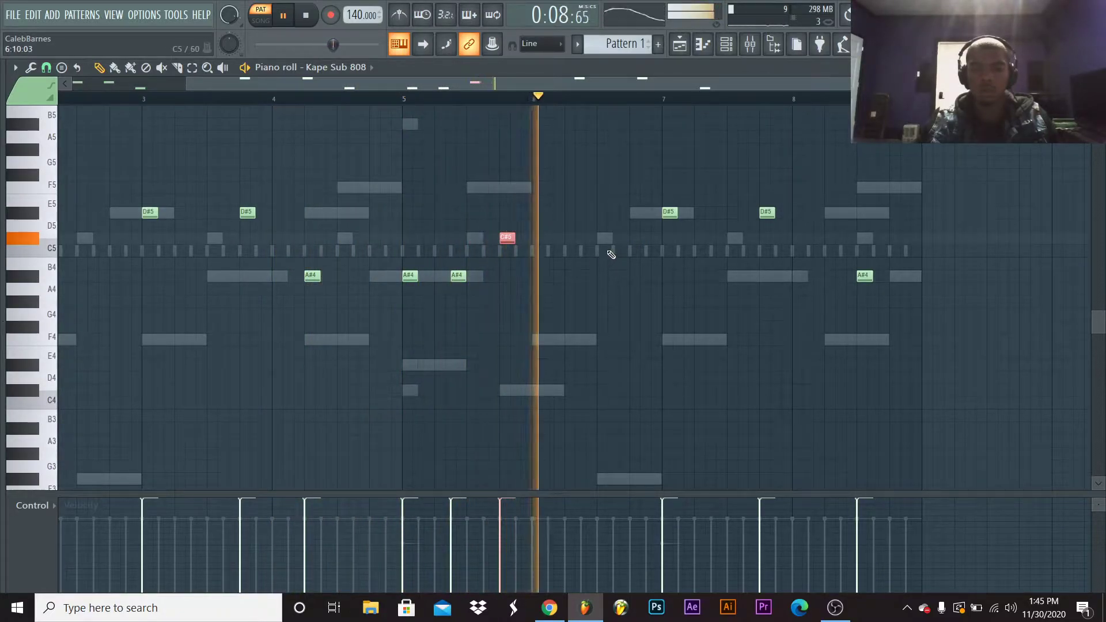
pyautogui.click(667, 213)
pyautogui.press('Down')
pyautogui.press('Down')
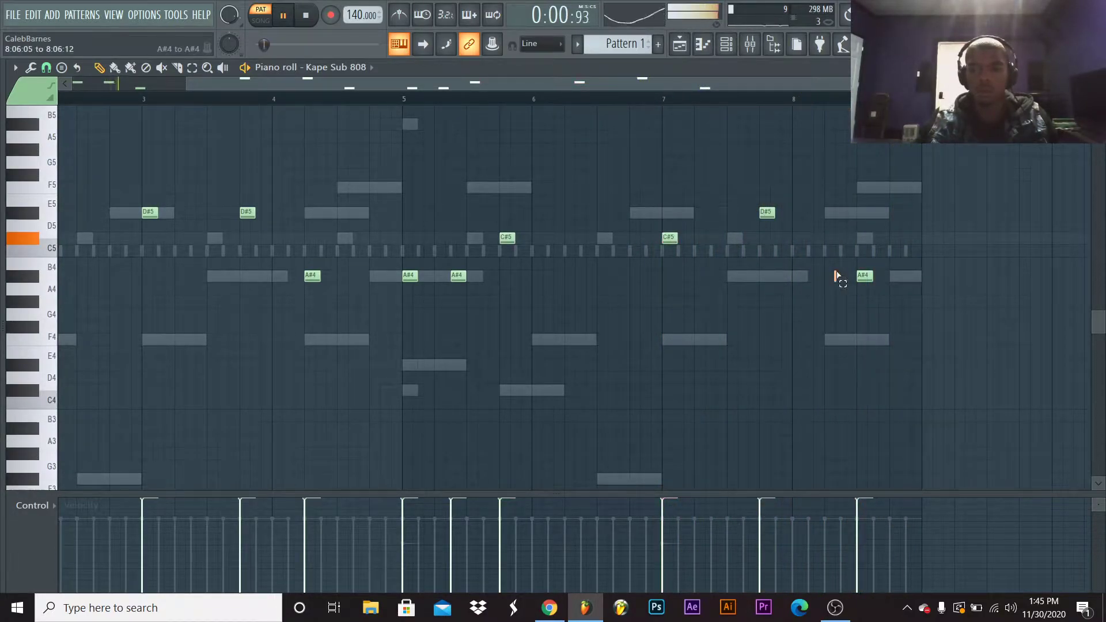
pyautogui.press('Up')
pyautogui.press('Up')
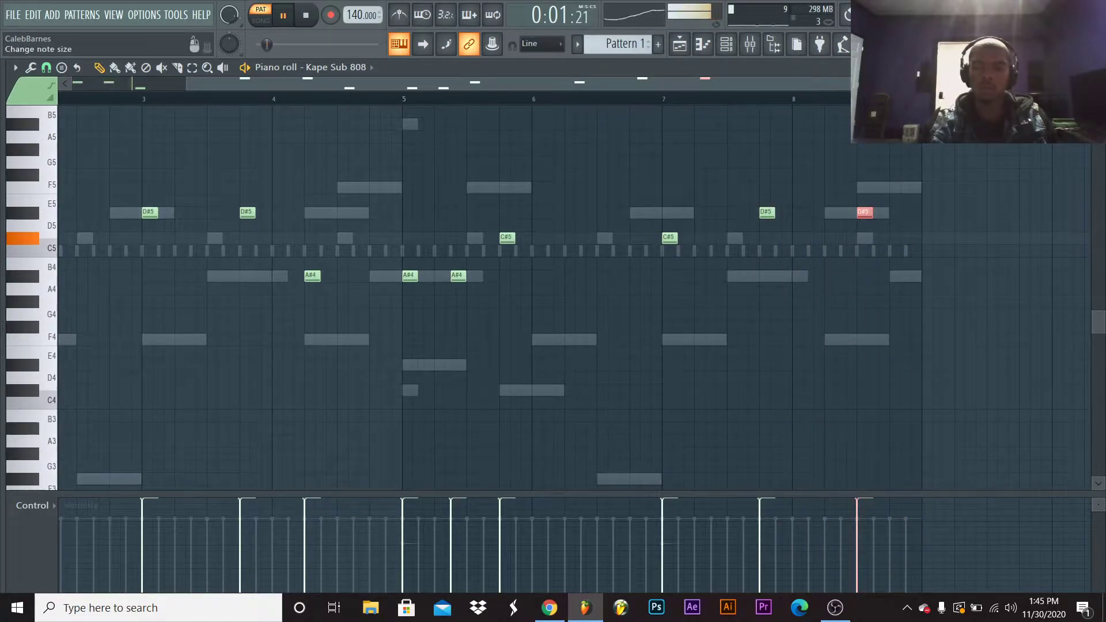
# In the channel rack, mute Xpand!2_x64 and unmute Xpand!2_x64 #3, Purity and Xpand!2_x64 #2, checking the mix in playback
pyautogui.press('F7')
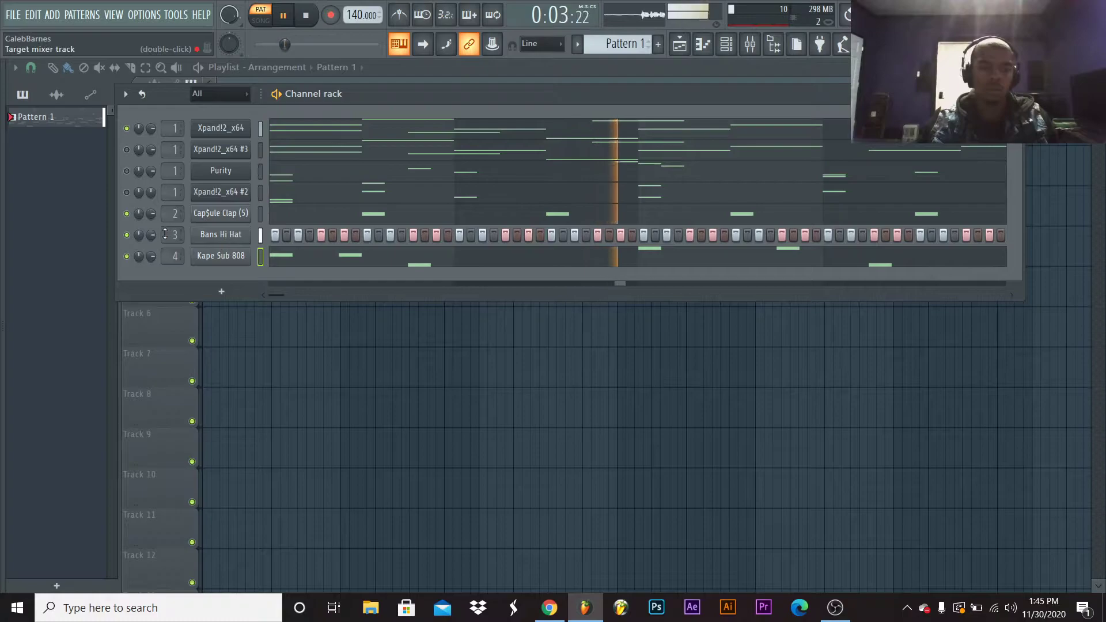
pyautogui.press('space')
pyautogui.click(127, 150)
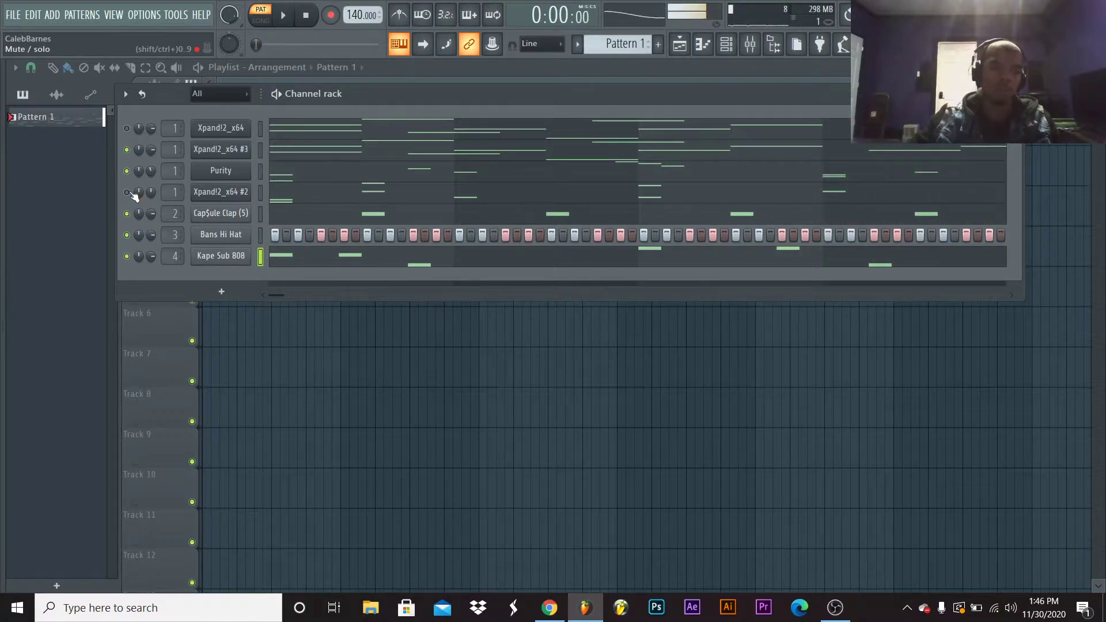
pyautogui.press('space')
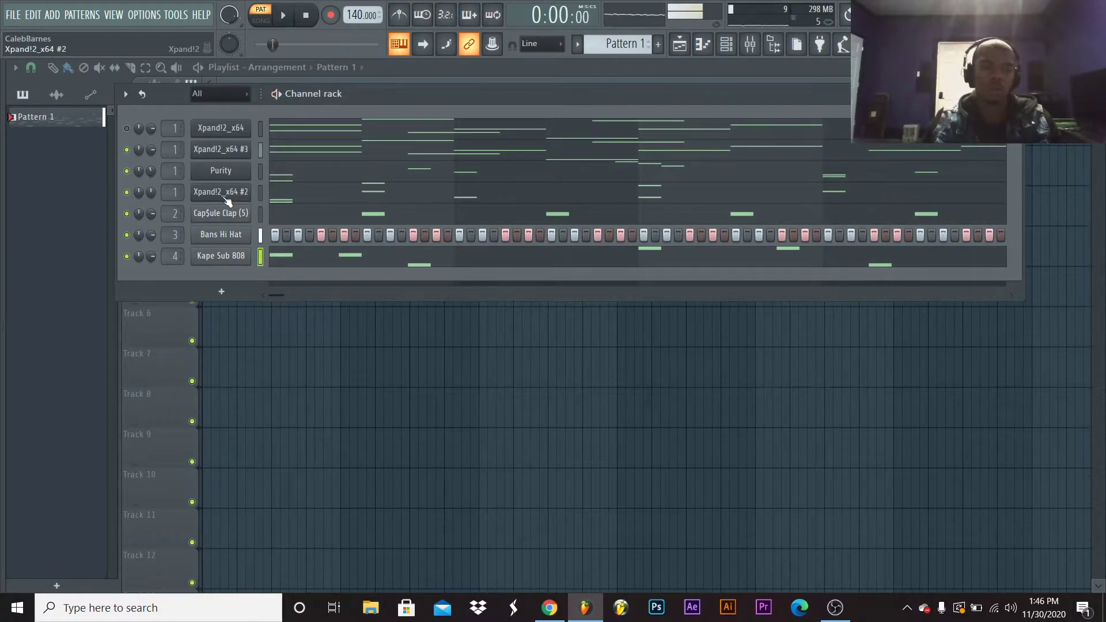
# Replace the Xpand!2_x64 #2 instrument with Electra, keeping its pattern notes
pyautogui.rightClick(227, 201)
pyautogui.moveTo(319, 296)
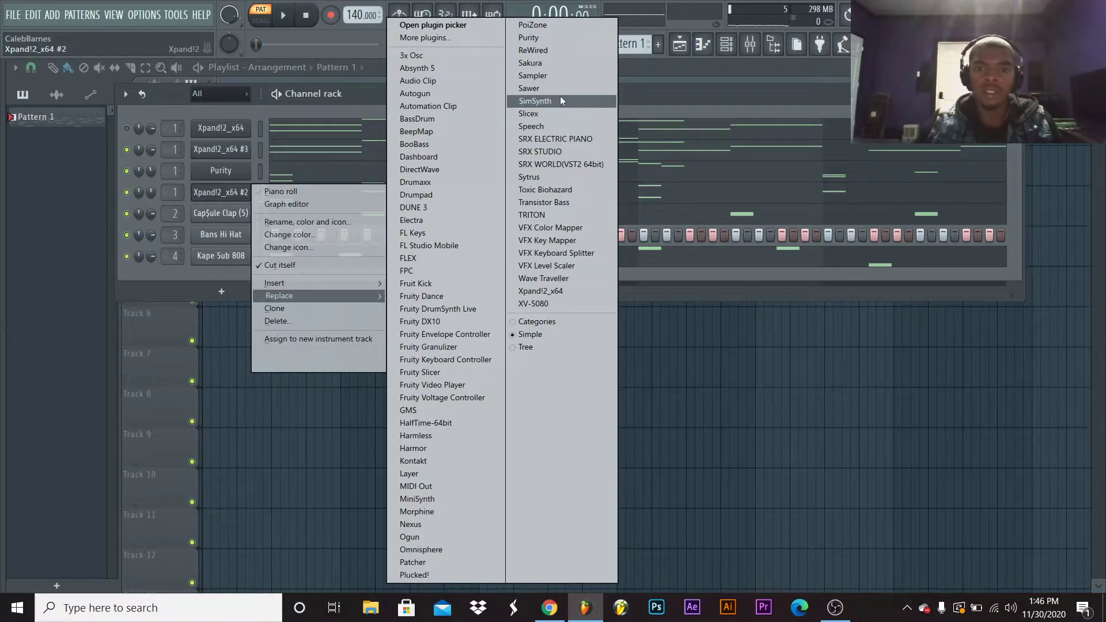
pyautogui.click(477, 223)
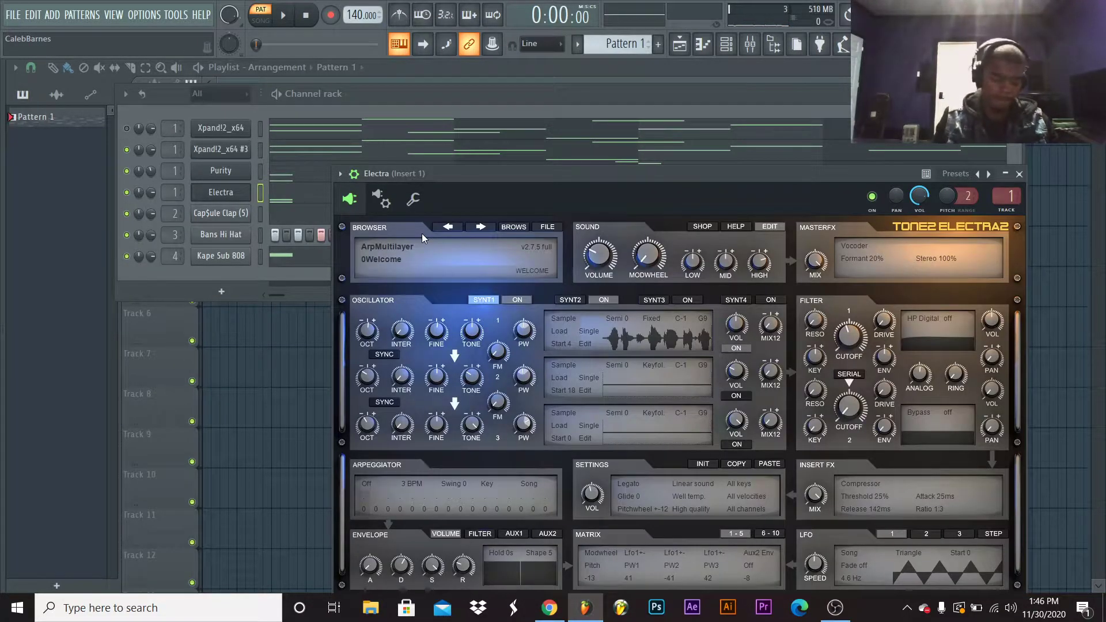
# Load the Agile thoughts BN patch from Electra's ArpSinglelayer category and play it with the beat
pyautogui.click(409, 247)
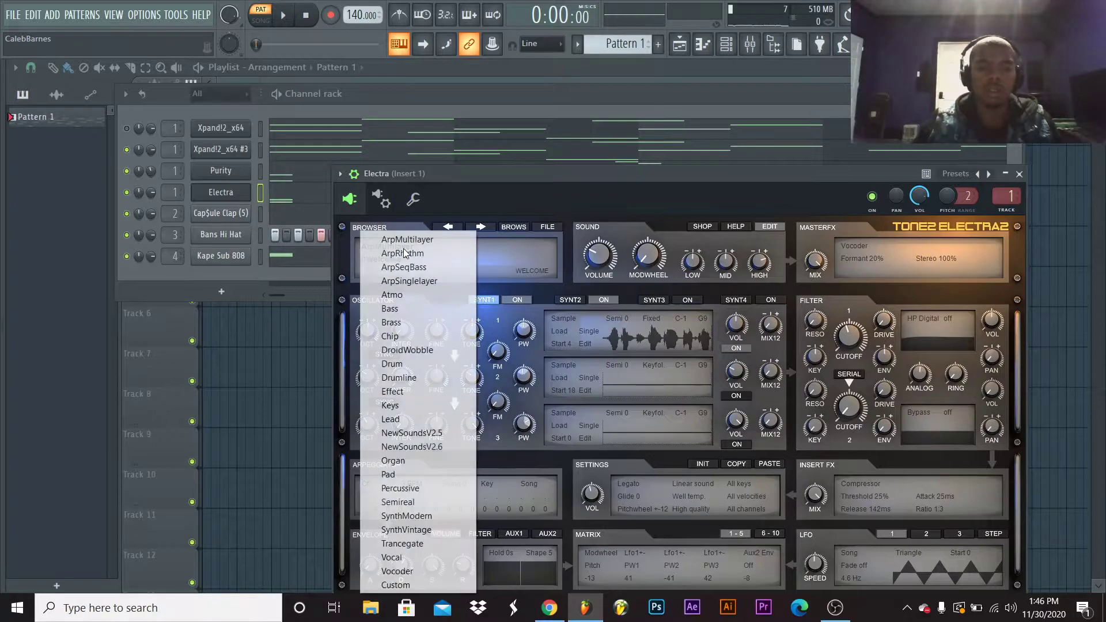
pyautogui.click(416, 284)
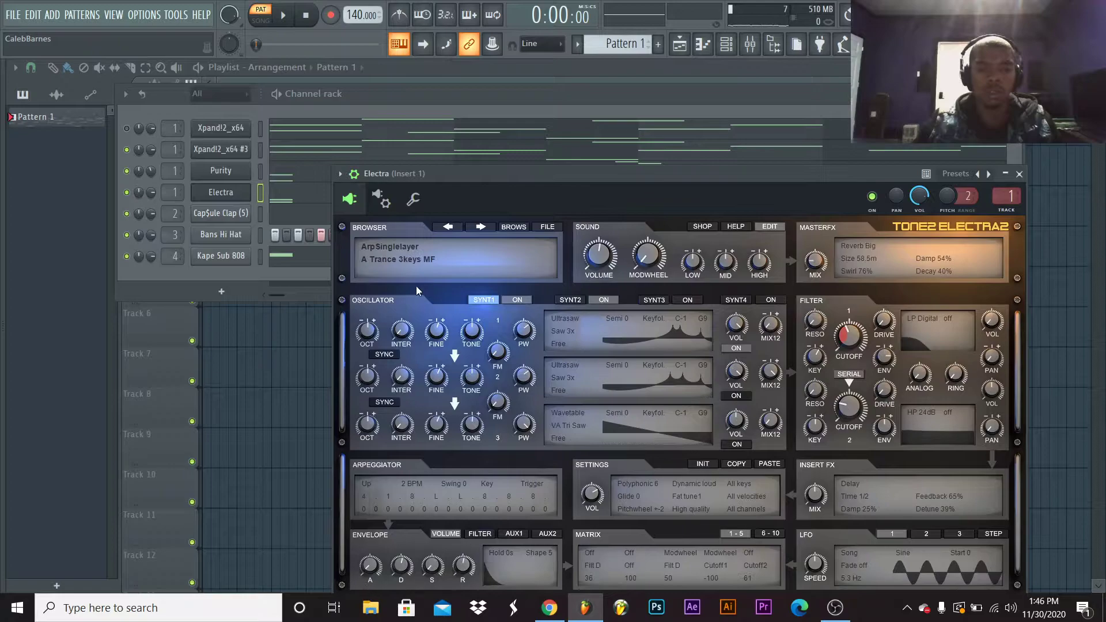
pyautogui.click(475, 227)
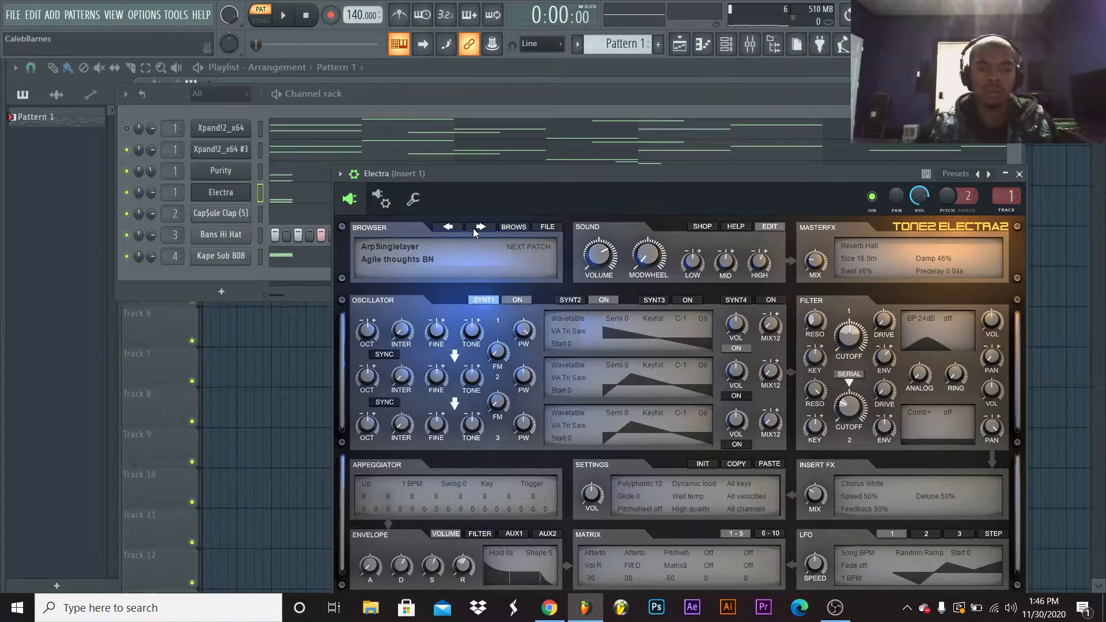
pyautogui.click(409, 97)
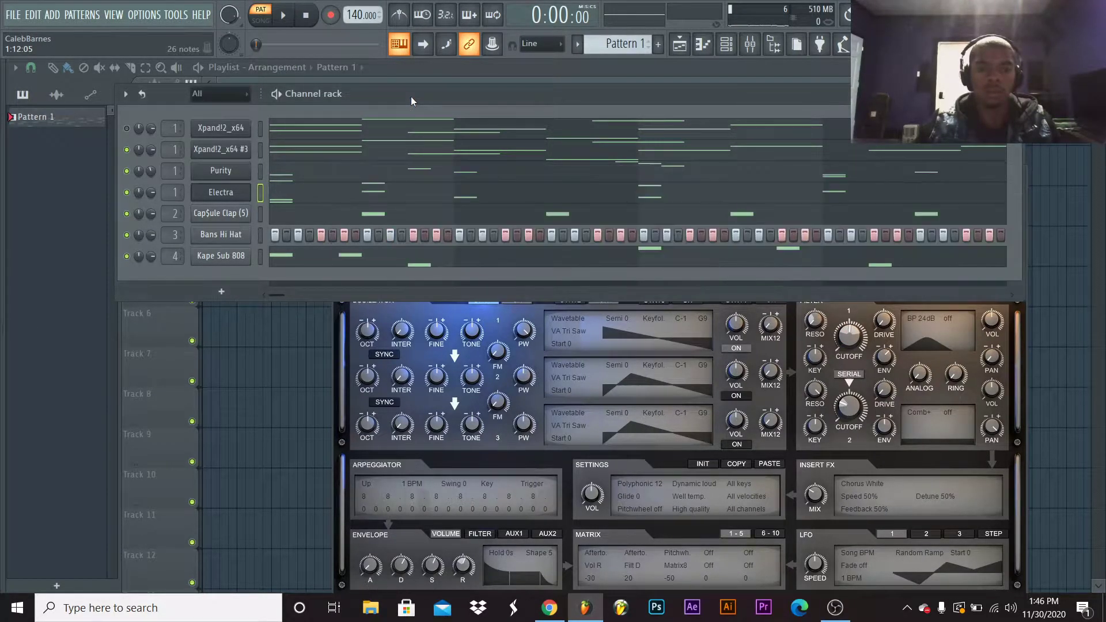
pyautogui.press('space')
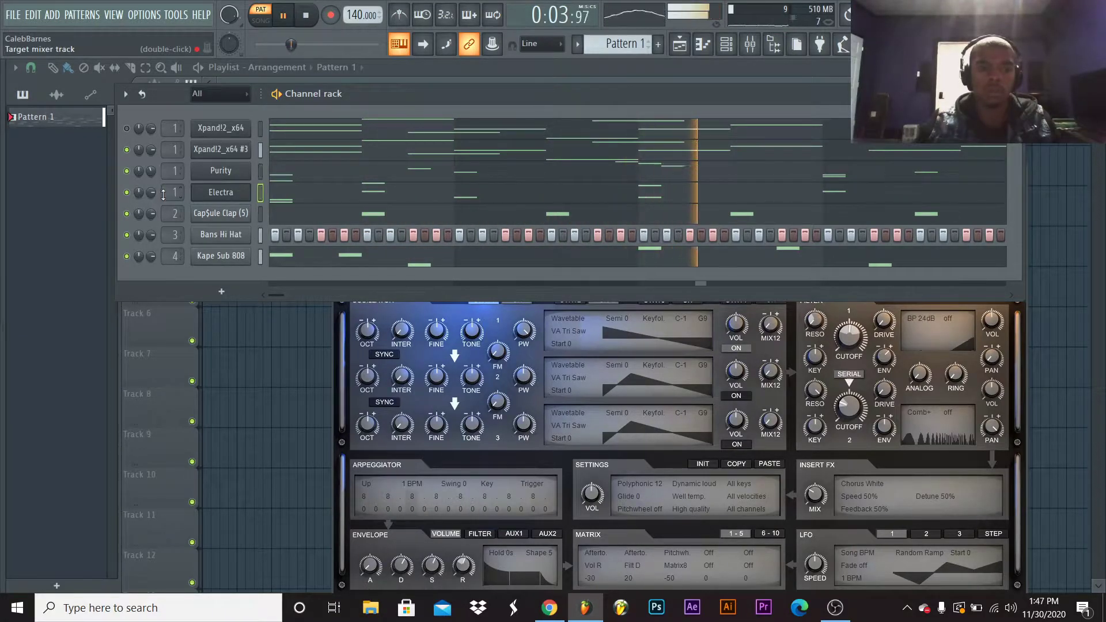
# Open Electra's piano roll and lengthen all of its notes to one bar each
pyautogui.click(275, 195)
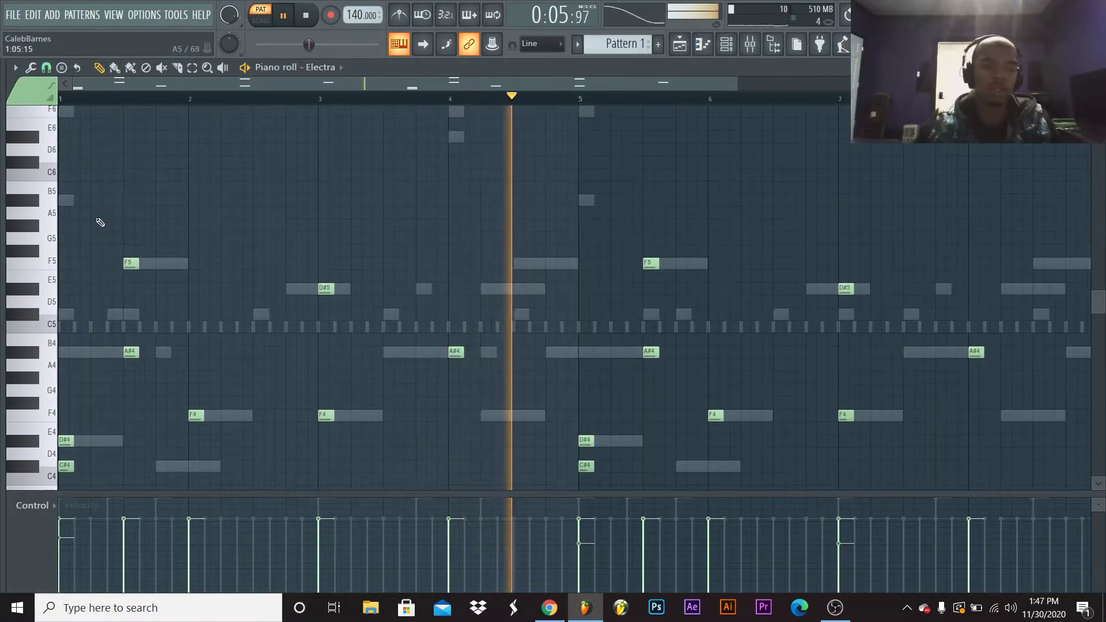
pyautogui.hotkey('ctrl', 'a')
pyautogui.scroll(-3, 93, 281)
pyautogui.moveTo(74, 287); pyautogui.dragTo(133, 304)
pyautogui.scroll(3, 133, 305)
pyautogui.moveTo(519, 288); pyautogui.dragTo(578, 307)
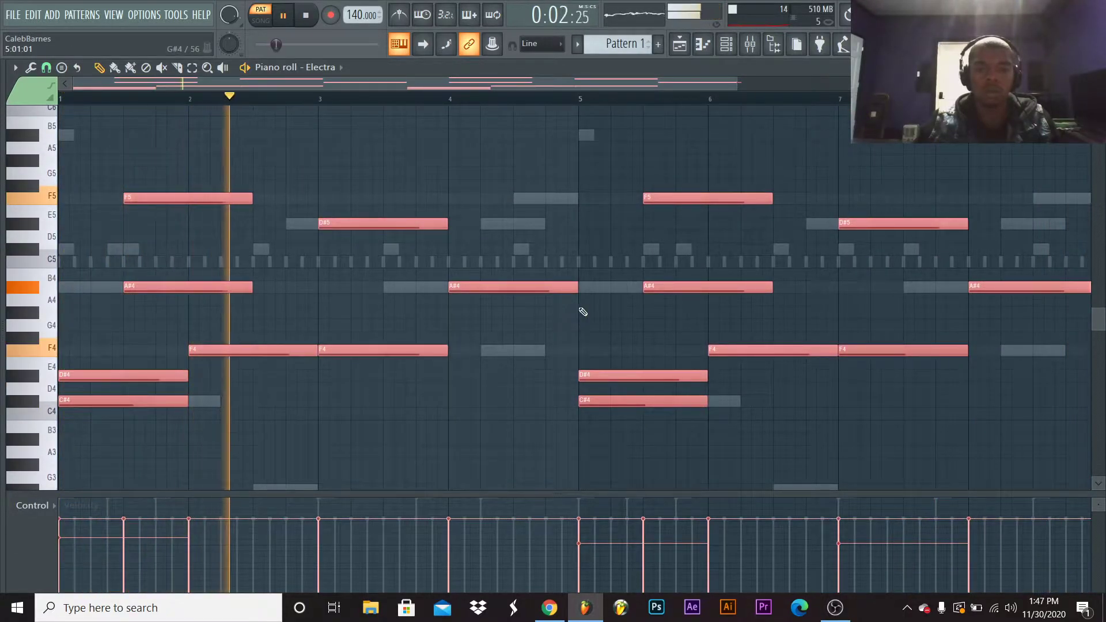
# Transpose all the Electra notes up two octaves and return to the channel rack
pyautogui.press('Delete')
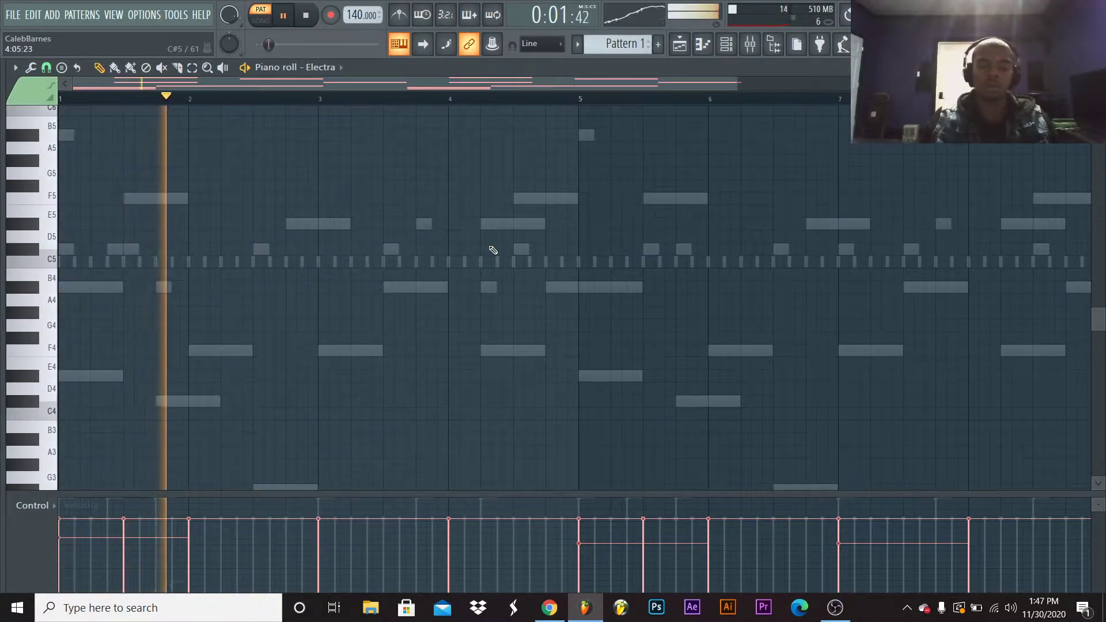
pyautogui.scroll(4, 617, 287)
pyautogui.scroll(3, 617, 287)
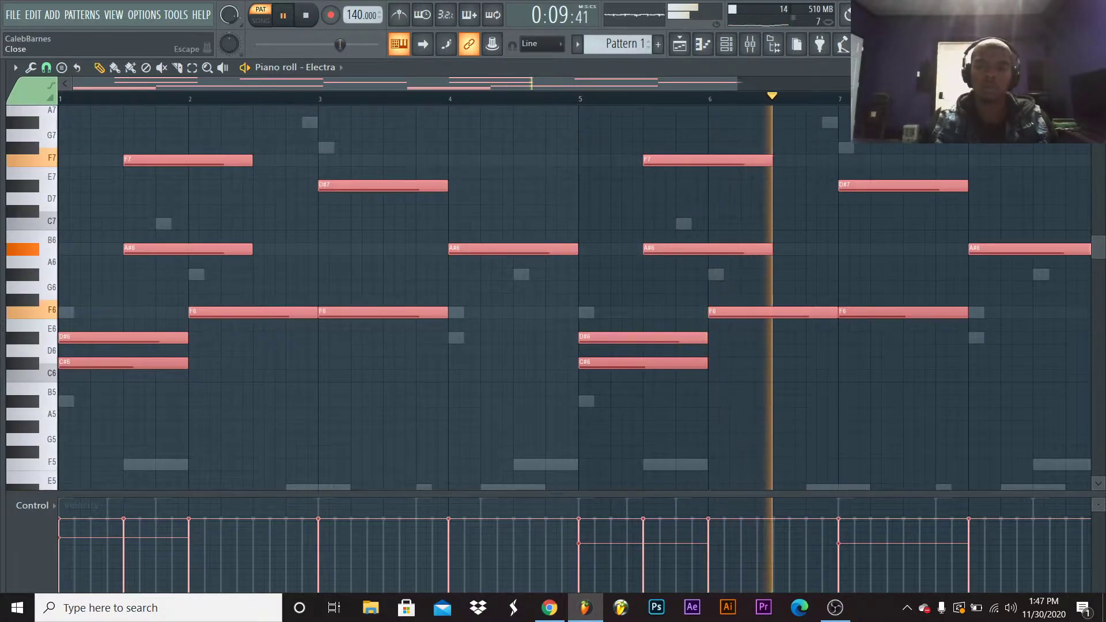
pyautogui.press('F7')
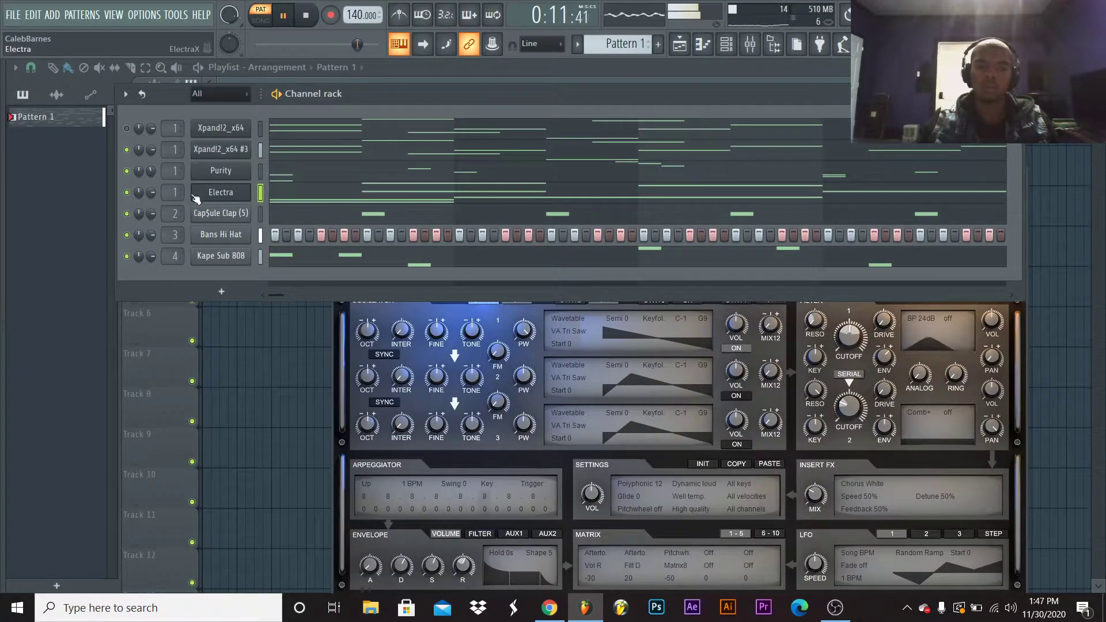
pyautogui.moveTo(151, 192); pyautogui.dragTo(151, 212)
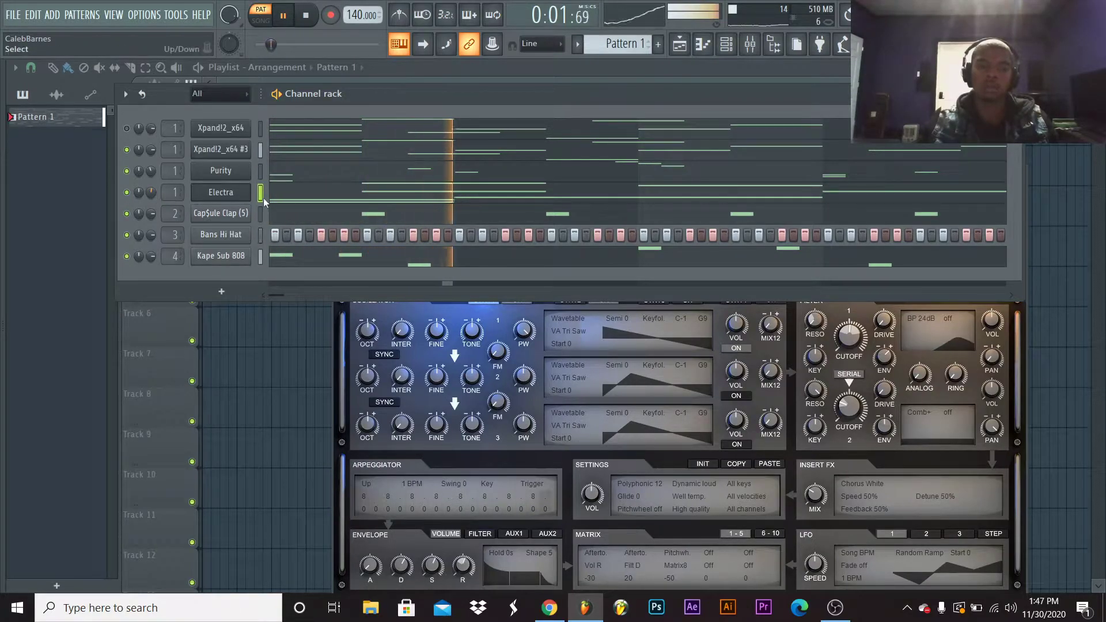
pyautogui.click(237, 191)
pyautogui.click(237, 191)
pyautogui.click(237, 192)
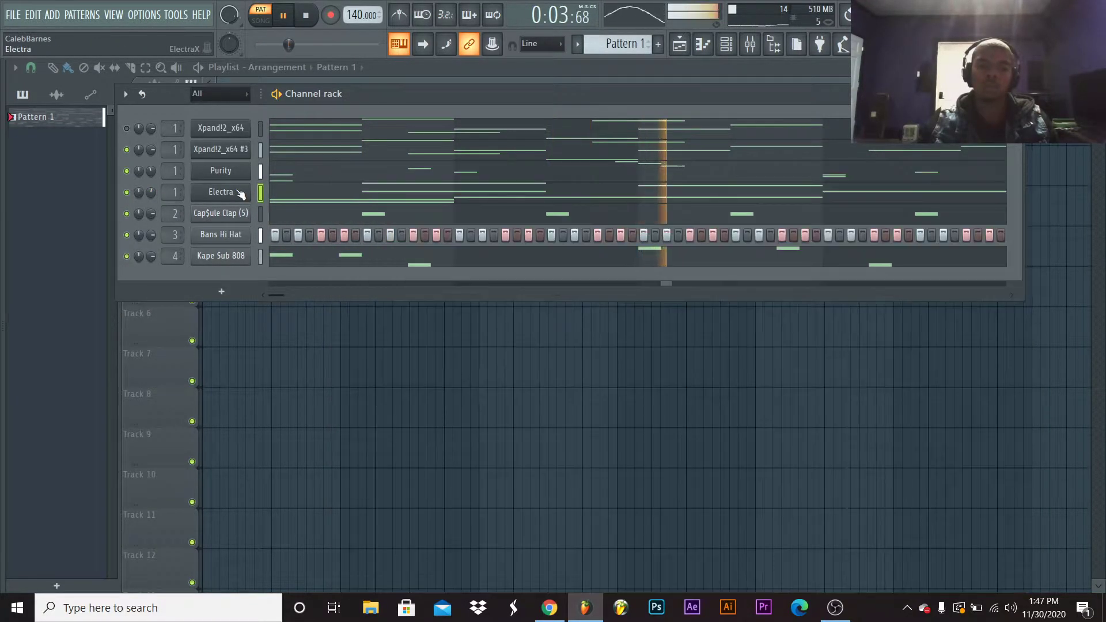
pyautogui.click(237, 191)
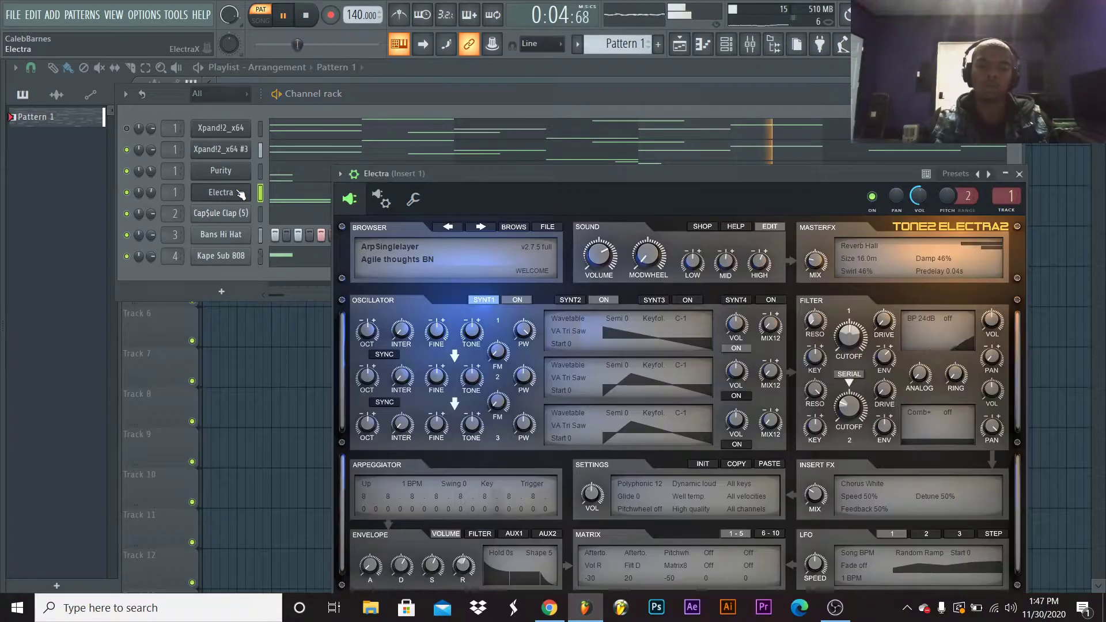
pyautogui.click(480, 227)
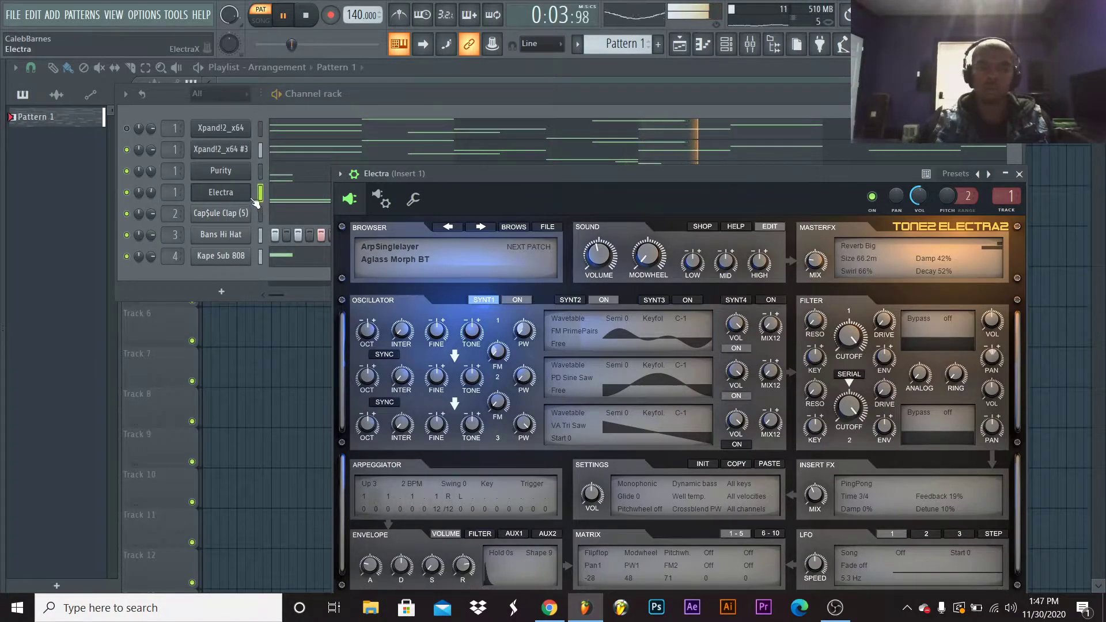
pyautogui.click(1019, 174)
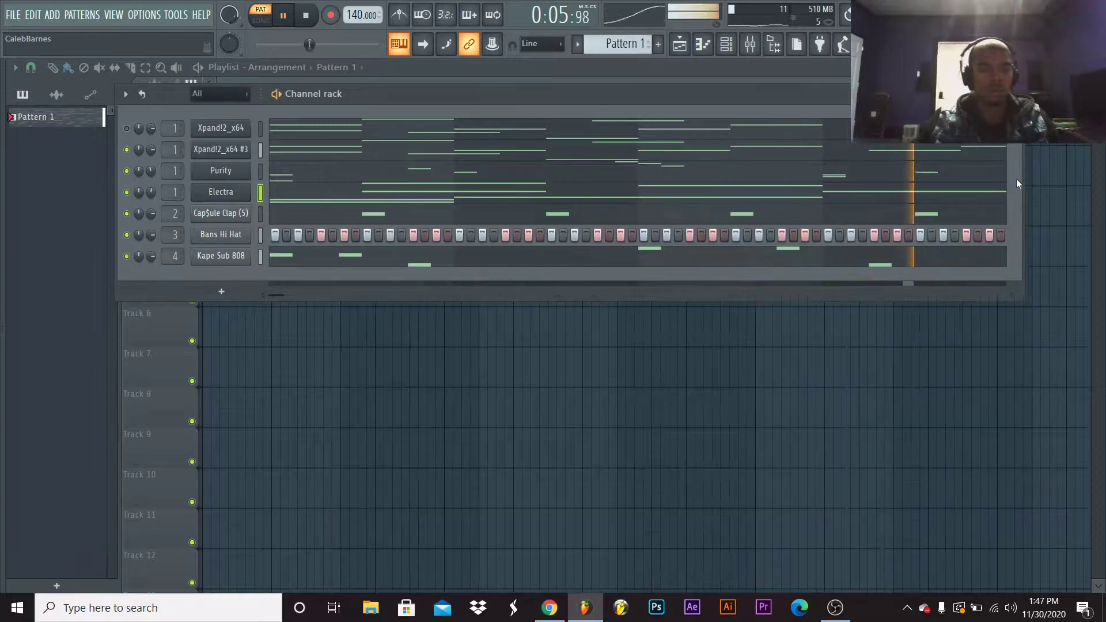
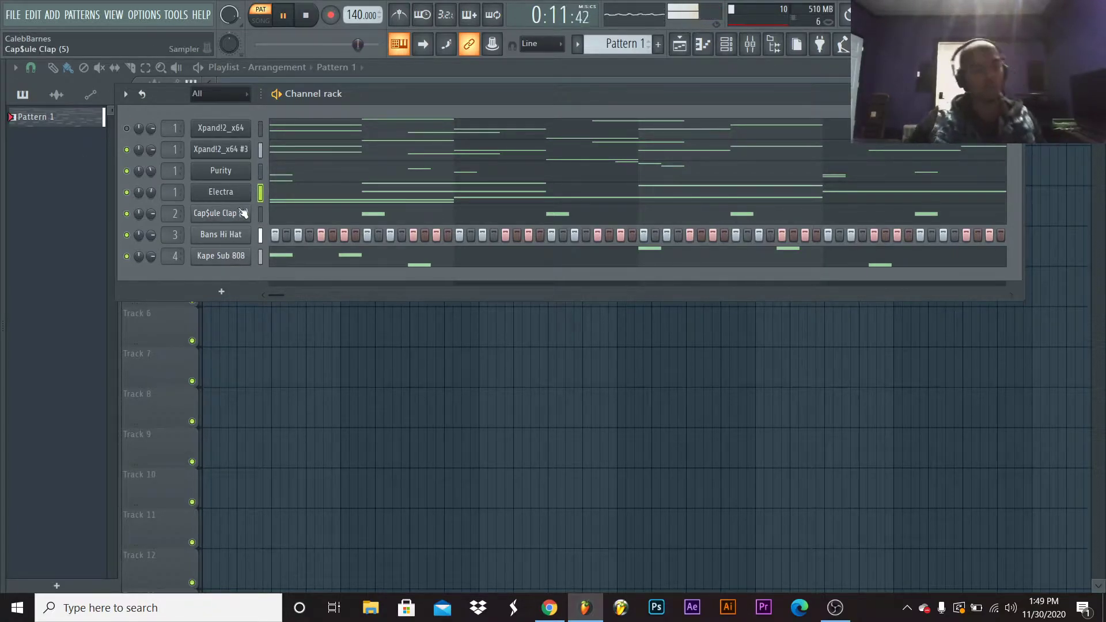
# Restart the beat and review the instrument settings of Electra, Purity and Xpand!2_x64 #3
pyautogui.press('space')
pyautogui.press('space')
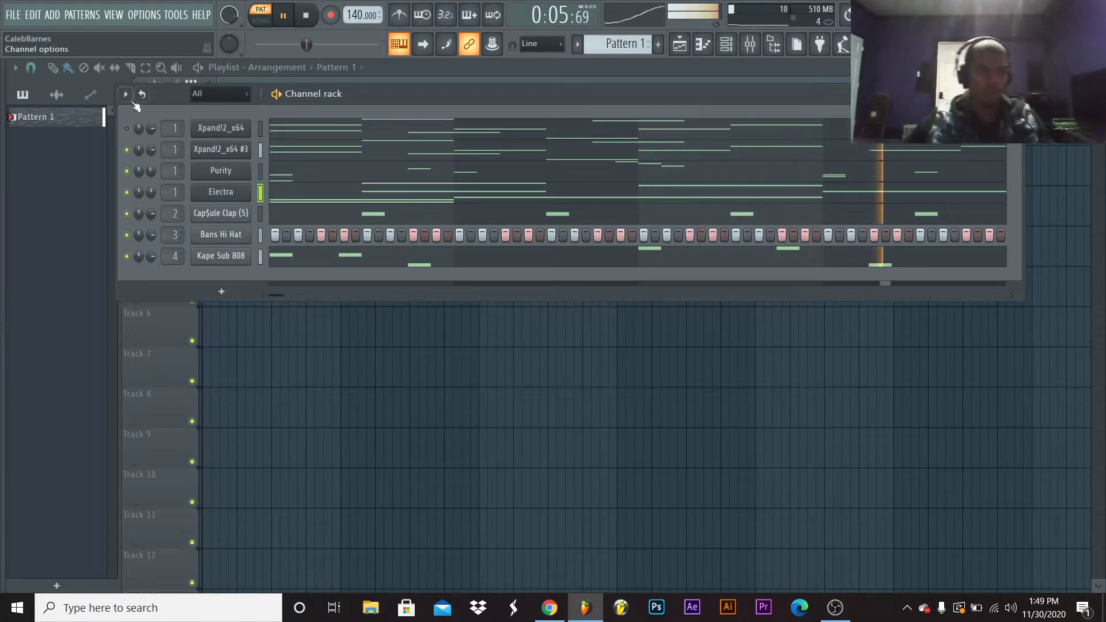
pyautogui.click(126, 128)
pyautogui.click(240, 195)
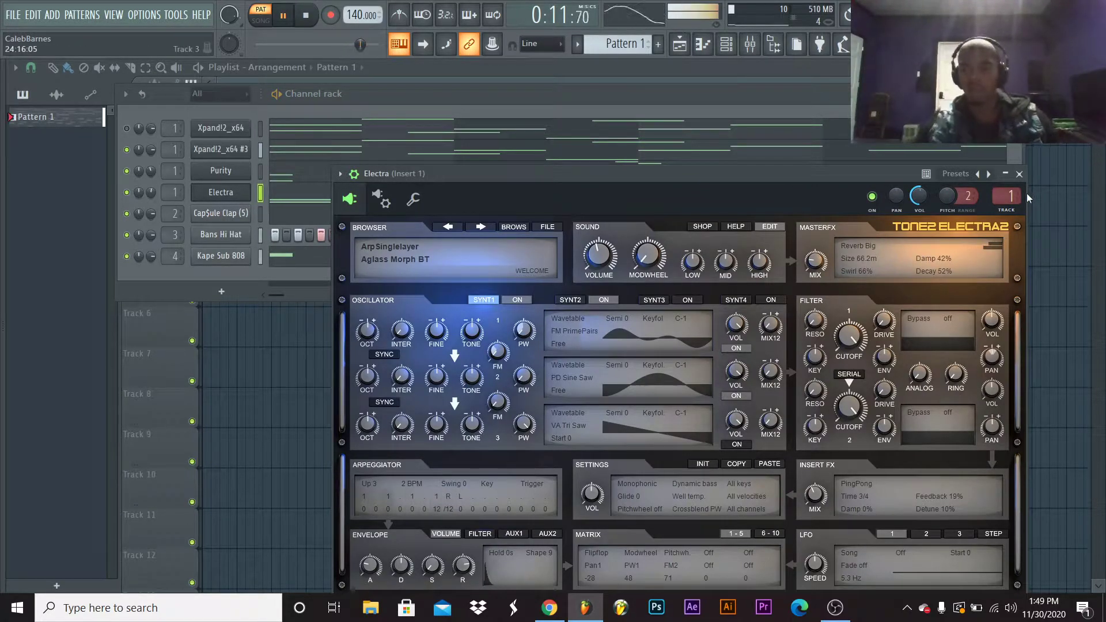
pyautogui.click(1019, 173)
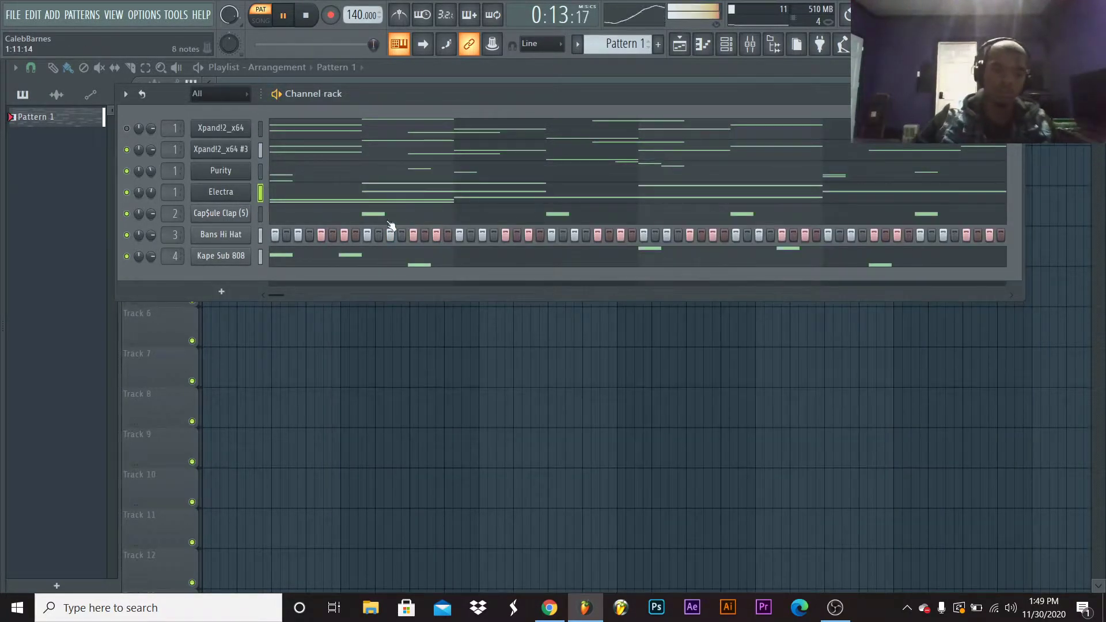
pyautogui.click(223, 172)
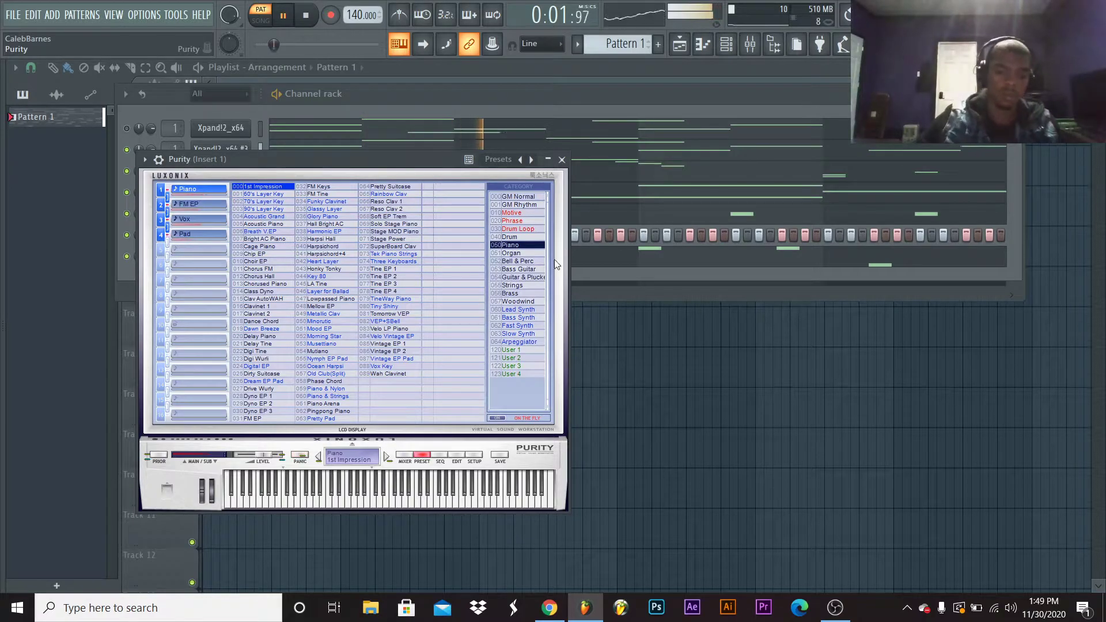
pyautogui.click(560, 160)
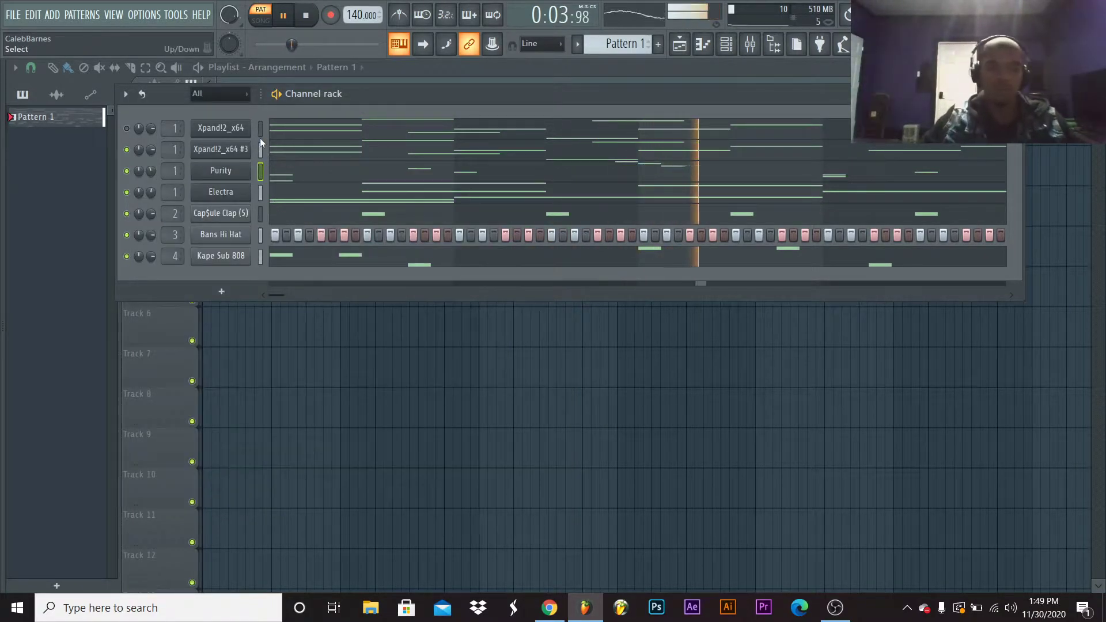
pyautogui.click(226, 152)
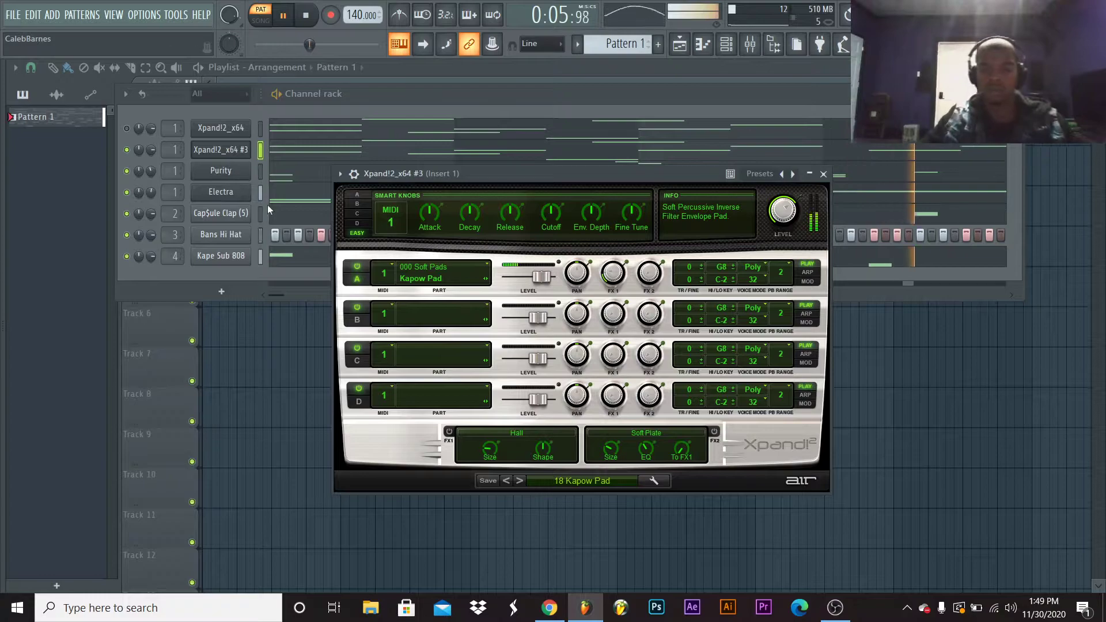
pyautogui.click(823, 173)
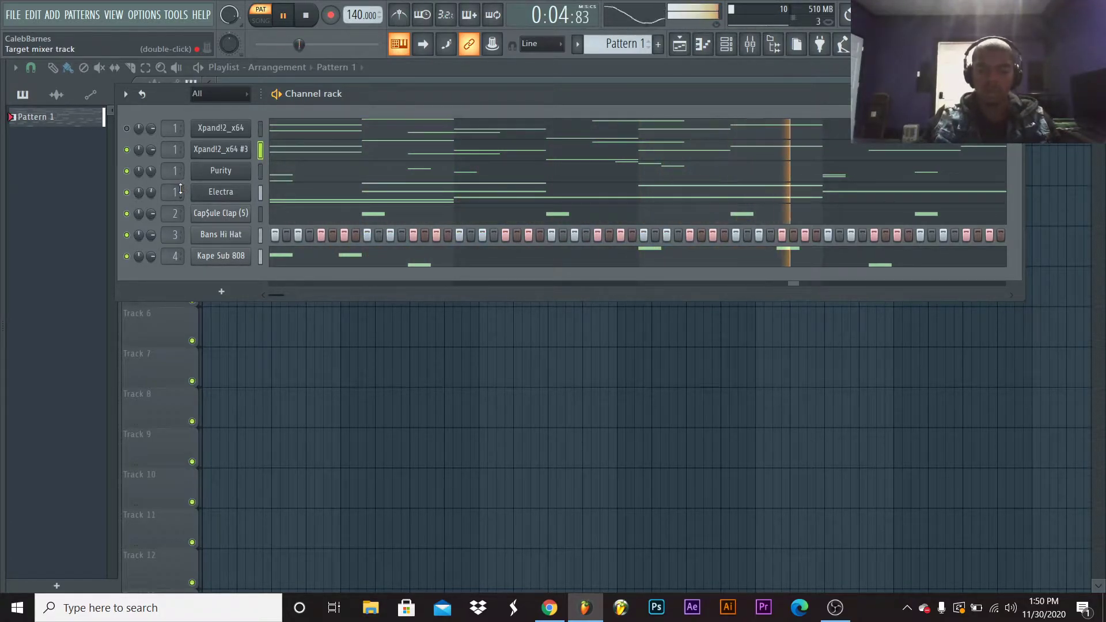
# Play the beat with Purity and Electra muted, and bring both channels back in
pyautogui.click(127, 192)
pyautogui.click(126, 170)
pyautogui.press('space')
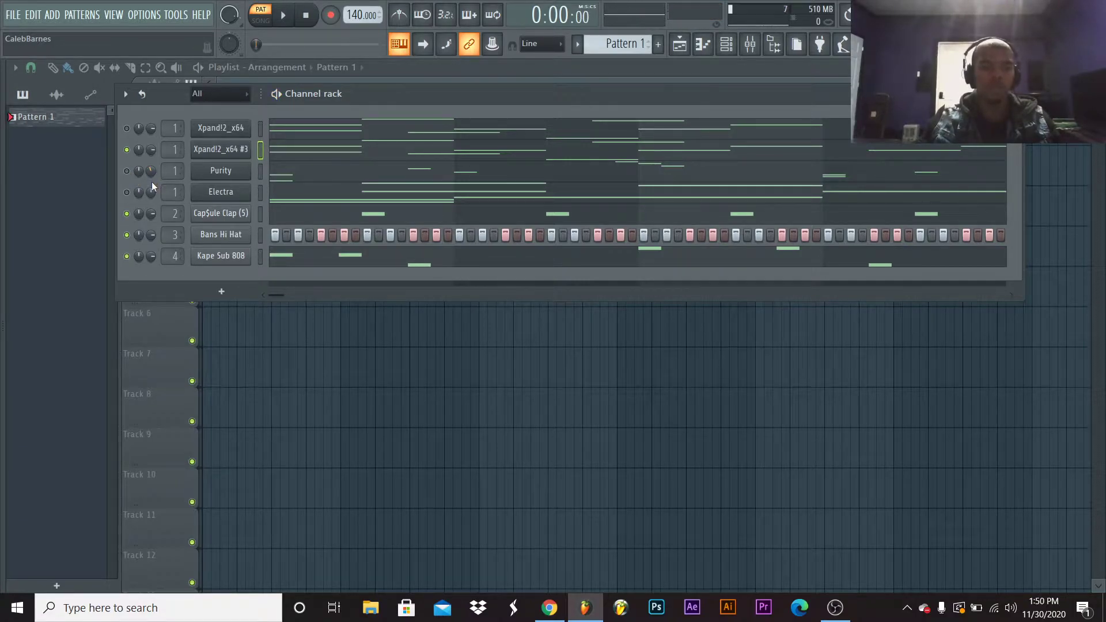
pyautogui.press('space')
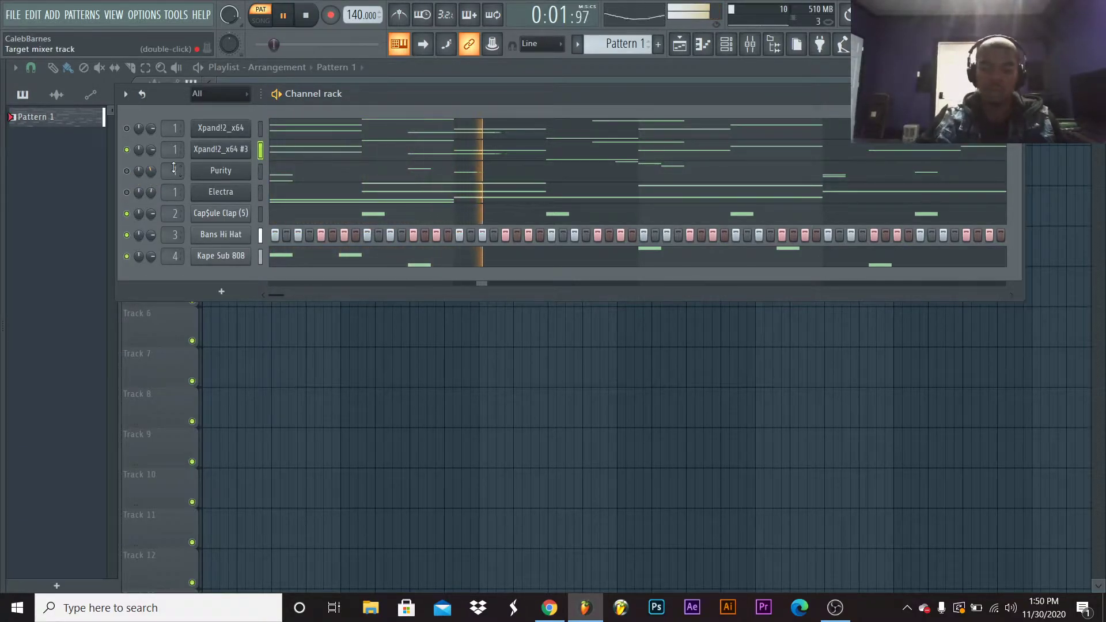
pyautogui.click(127, 171)
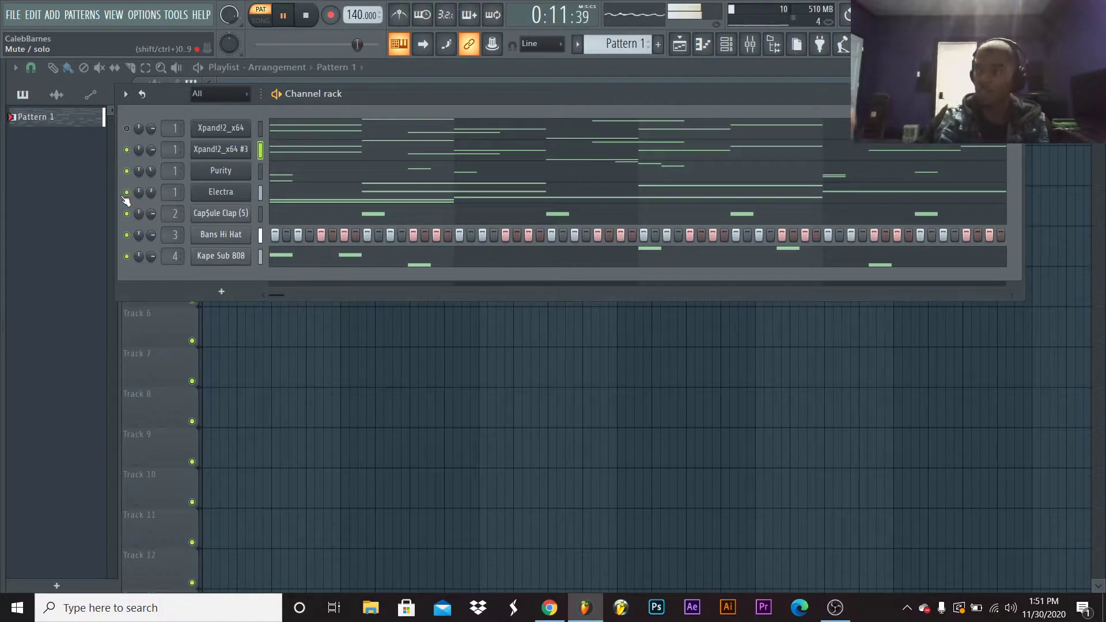
pyautogui.moveTo(2, 171)
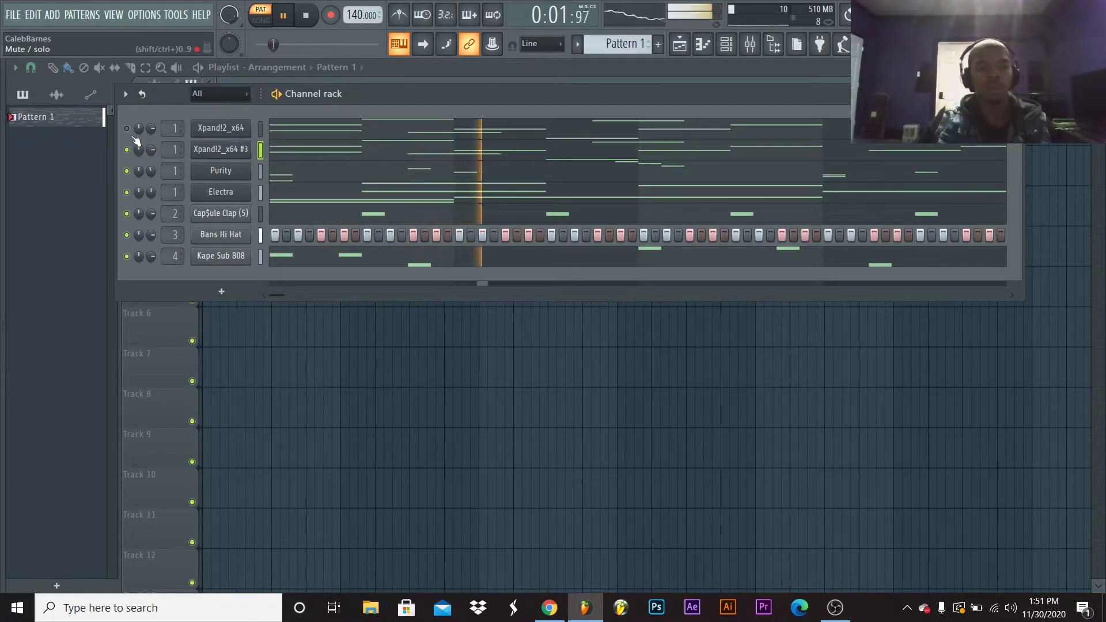
# Cut the notes from the first Xpand!2_x64 channel and load its 19 Soft FM Arpeggio preset from Simple Arpeggios
pyautogui.rightClick(242, 129)
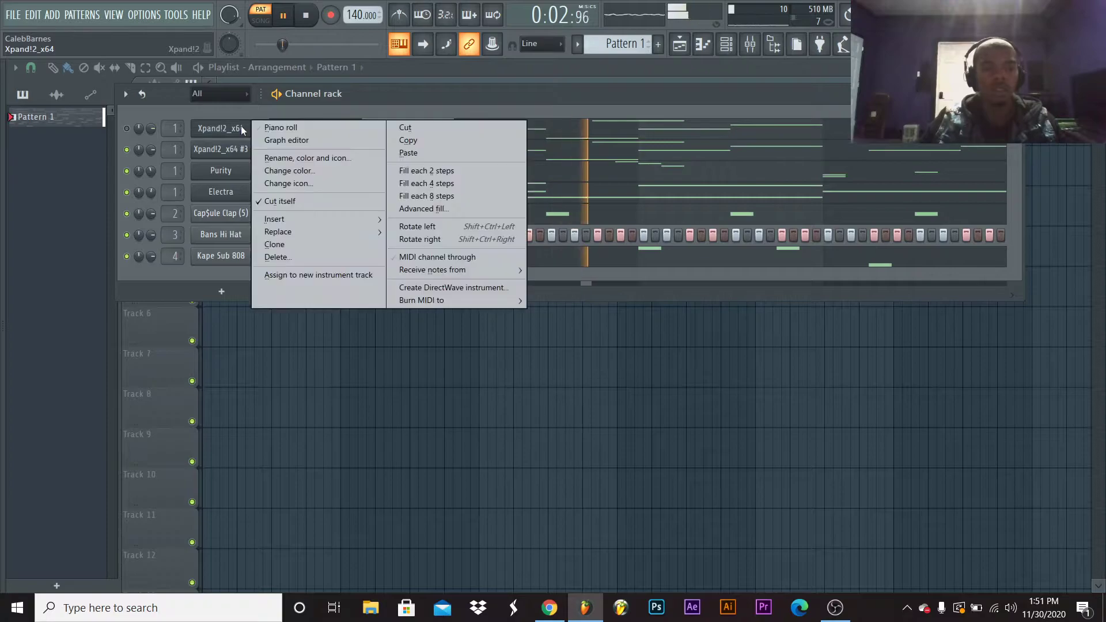
pyautogui.click(425, 131)
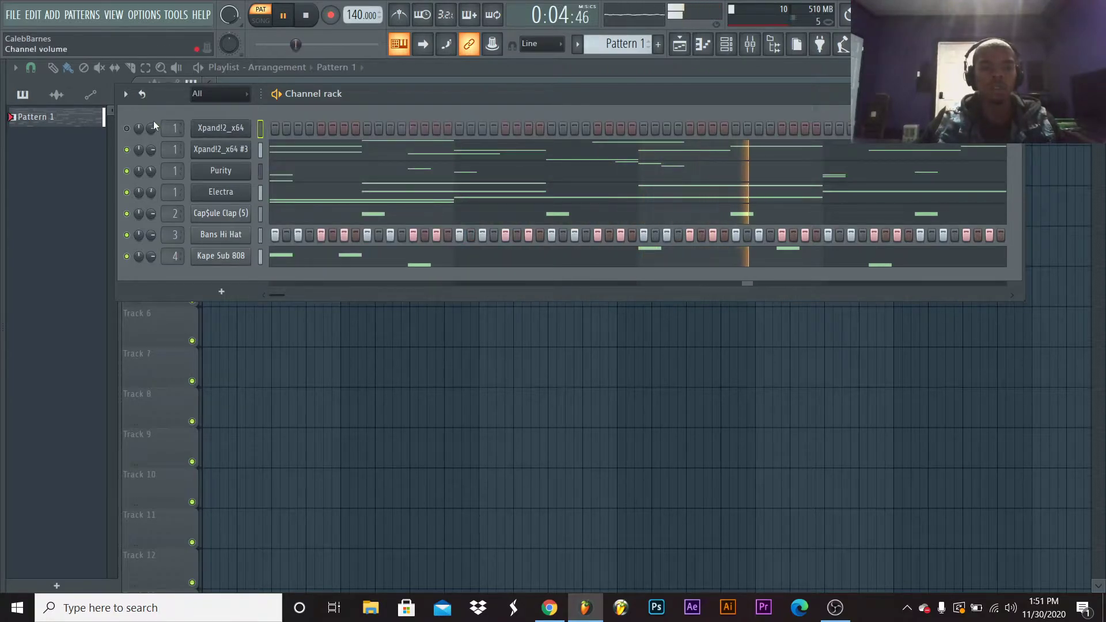
pyautogui.click(232, 138)
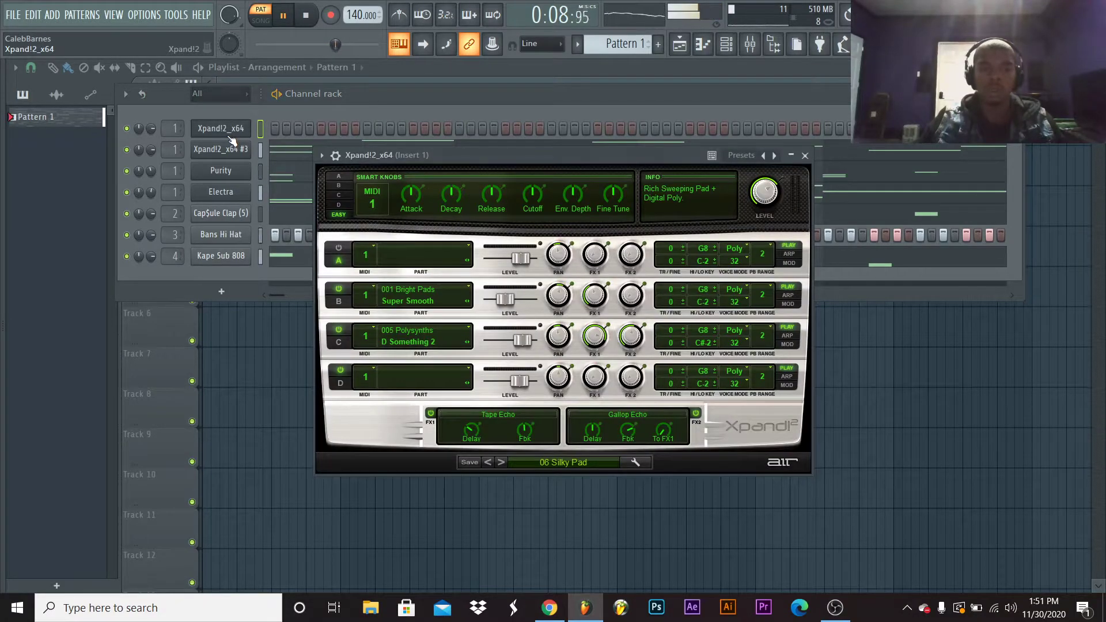
pyautogui.click(544, 463)
pyautogui.moveTo(568, 396)
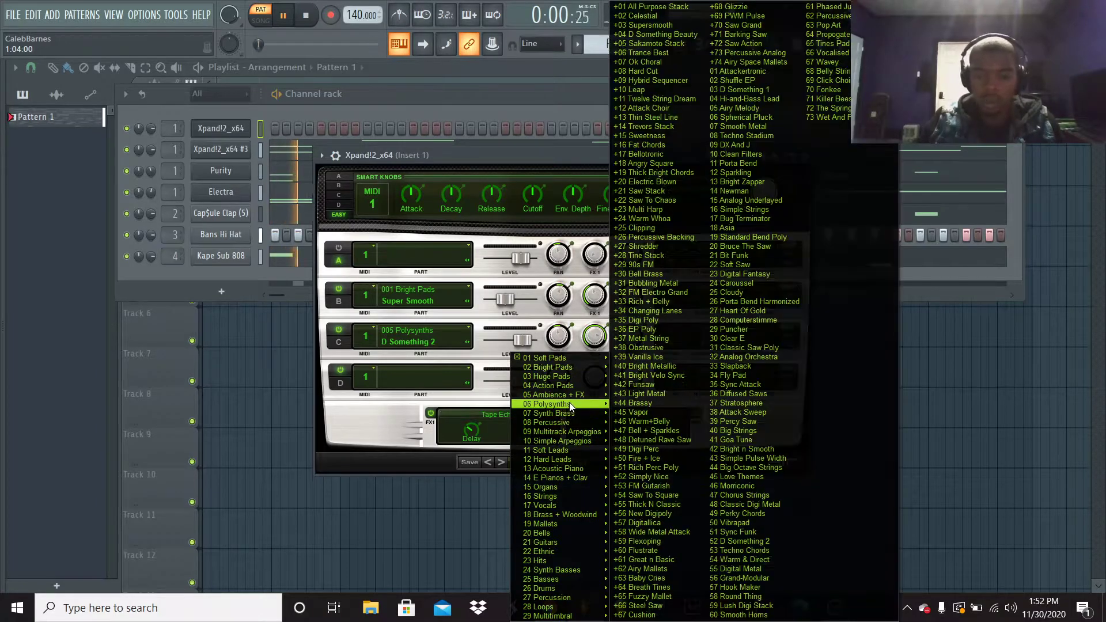
pyautogui.moveTo(577, 442)
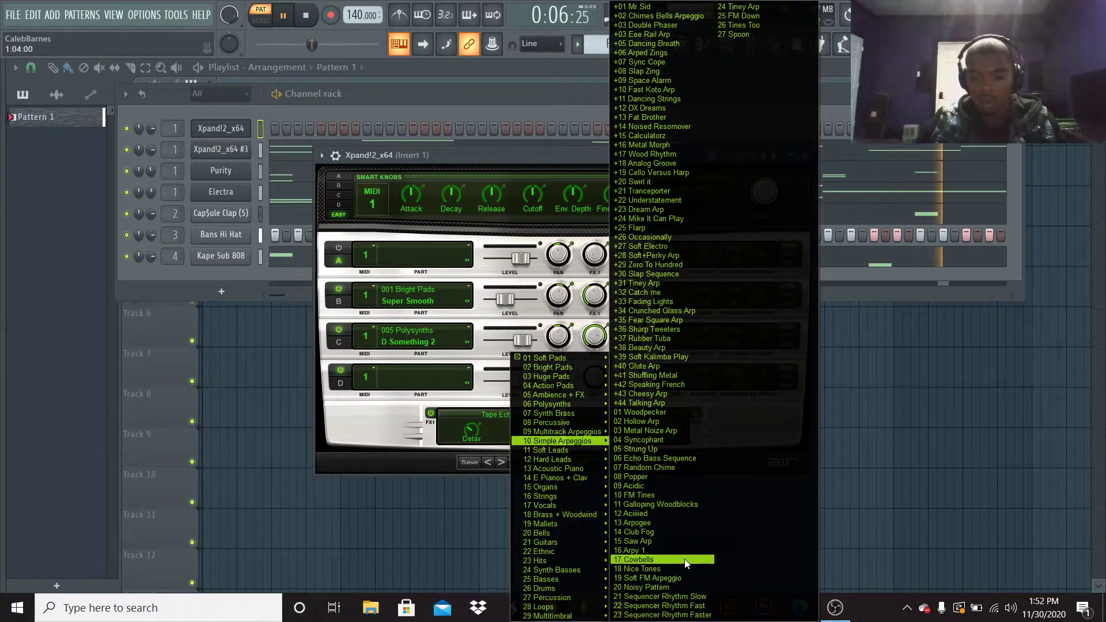
pyautogui.click(685, 578)
# Isolate the two Xpand!2_x64 channels and play the Soft FM Arpeggio sound along with them
pyautogui.press('space')
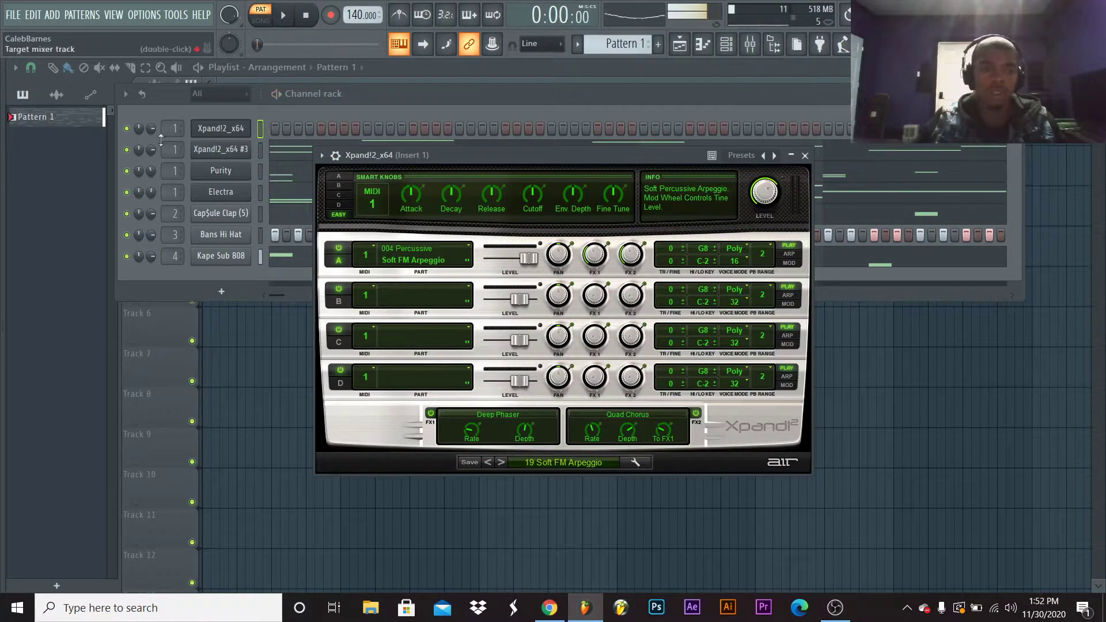
pyautogui.rightClick(132, 136)
pyautogui.click(132, 136)
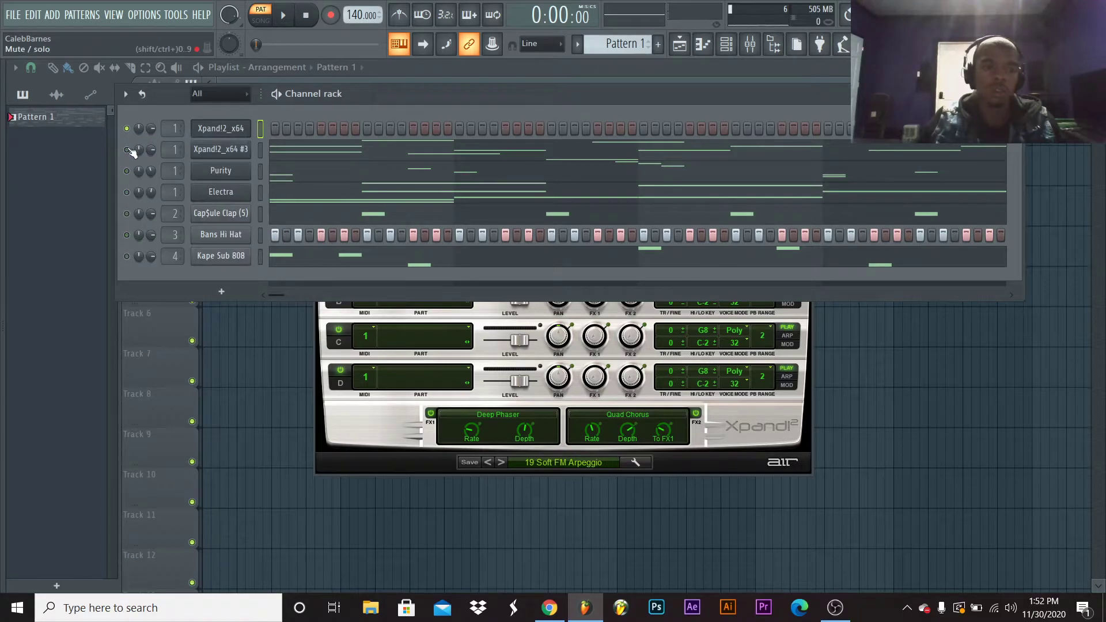
pyautogui.press('space')
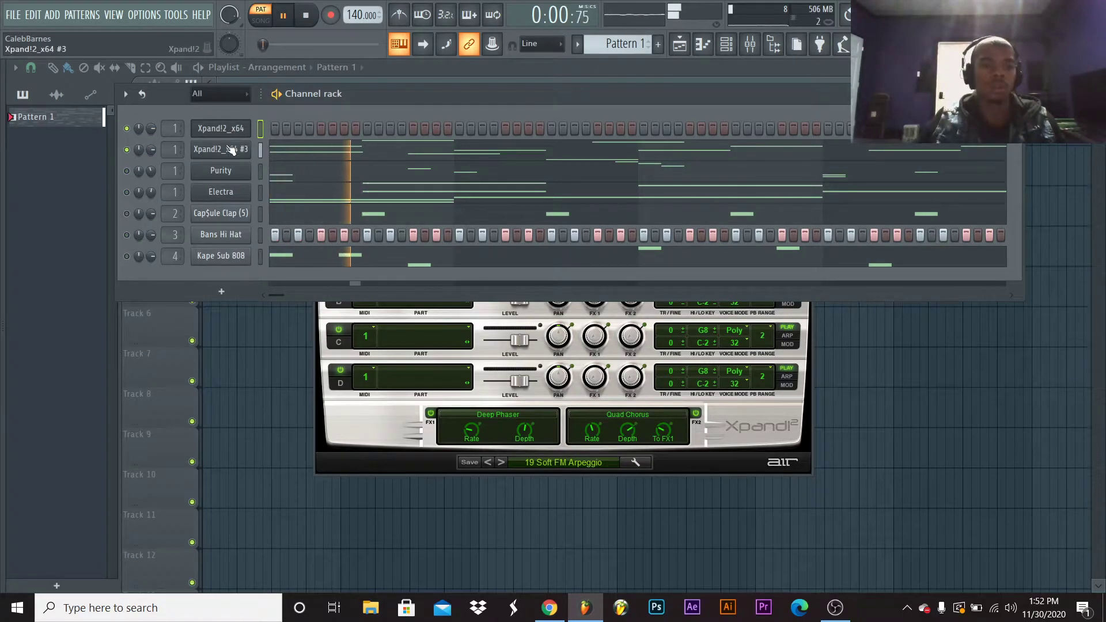
pyautogui.click(238, 128)
pyautogui.click(221, 128)
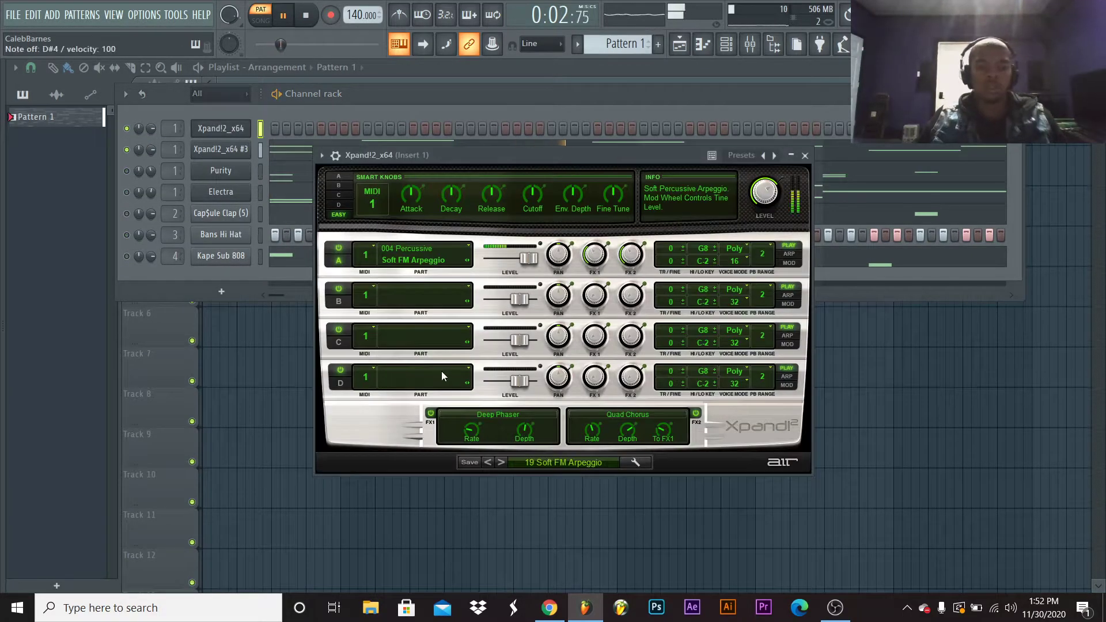
pyautogui.press('space')
# Disable the HalfTime-64bit effect on mixer Insert 1 and close the mixer
pyautogui.click(752, 47)
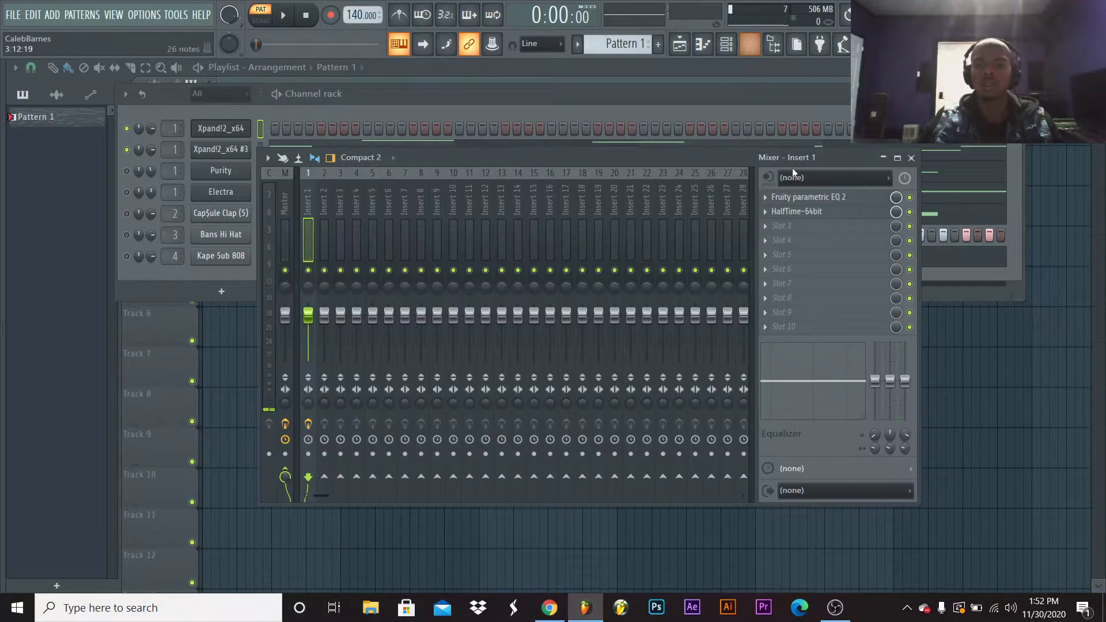
pyautogui.click(909, 211)
pyautogui.click(623, 87)
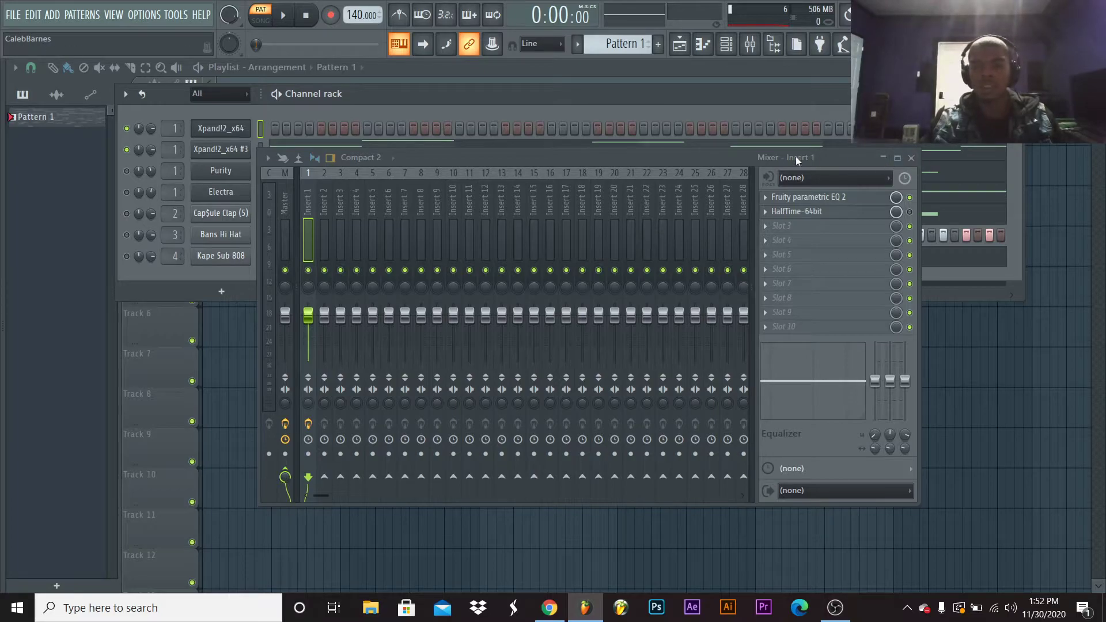
pyautogui.moveTo(681, 156); pyautogui.dragTo(673, 144)
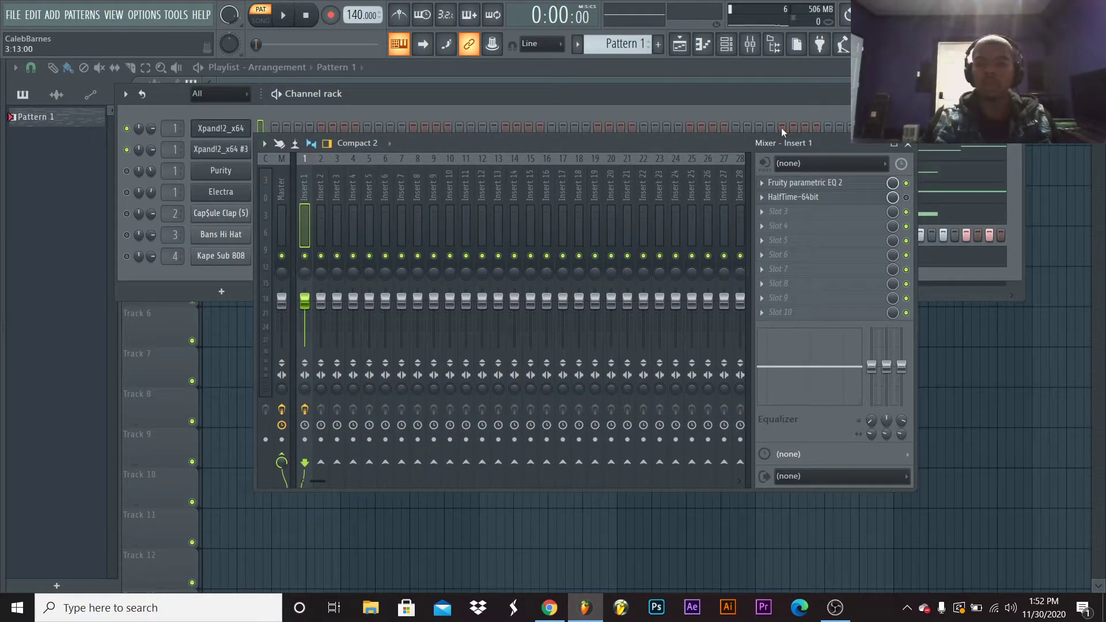
pyautogui.click(908, 146)
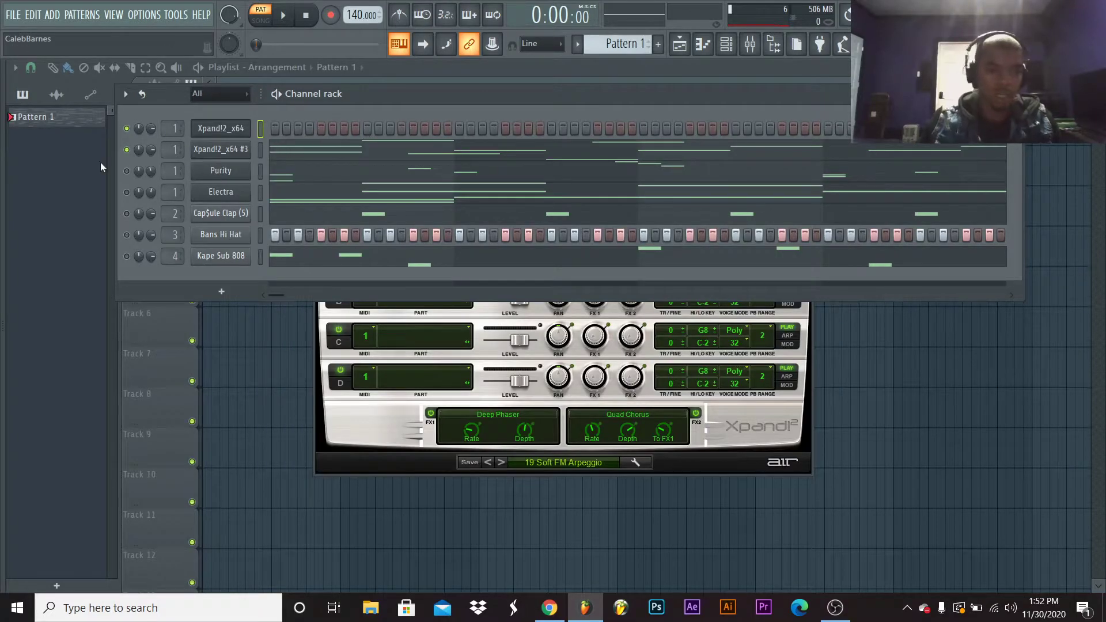
# Unmute Purity and Electra and examine the Xpand!2_x64 #3 melody in its piano roll
pyautogui.click(127, 171)
pyautogui.click(127, 192)
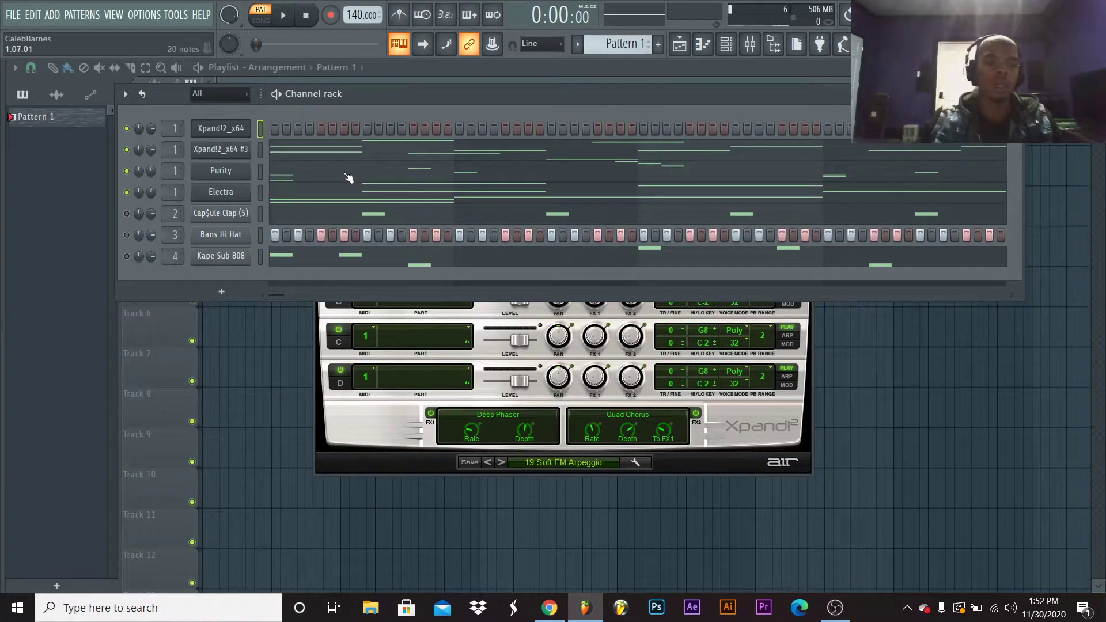
pyautogui.click(320, 159)
pyautogui.scroll(-5, 305, 202)
pyautogui.scroll(-3, 395, 168)
pyautogui.moveTo(733, 89); pyautogui.dragTo(916, 89)
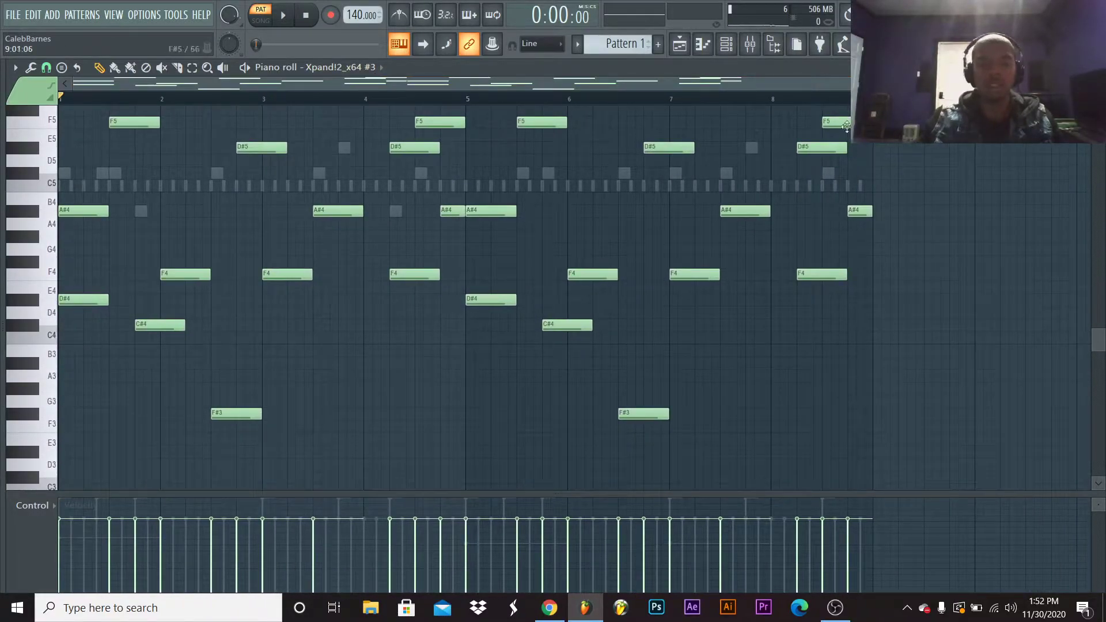
pyautogui.scroll(3, 687, 216)
pyautogui.press('space')
pyautogui.press('space')
pyautogui.press('F7')
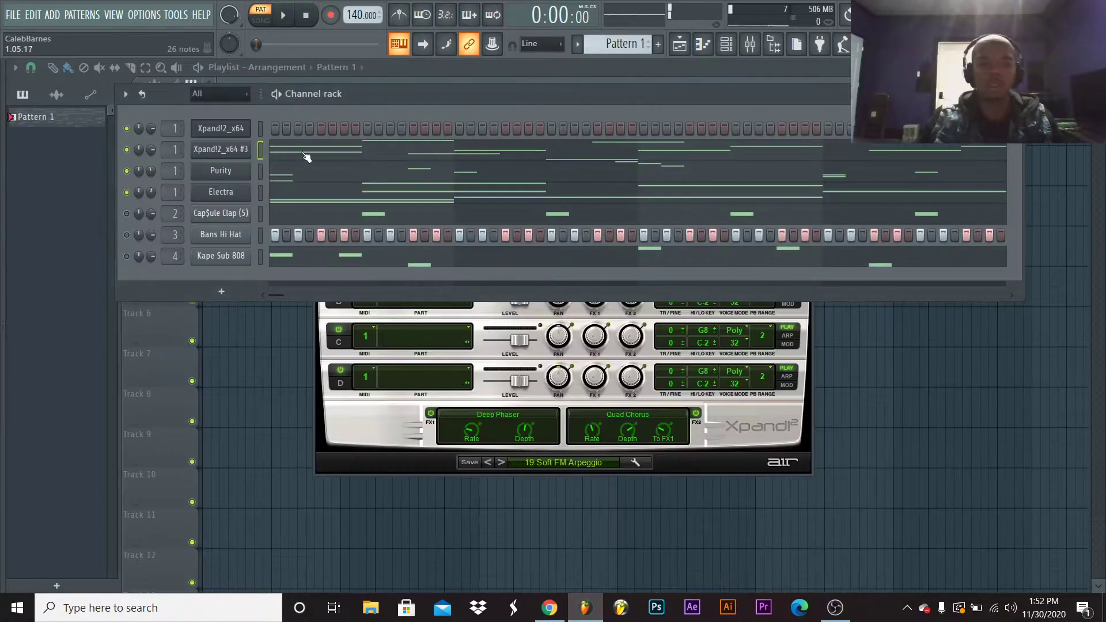
# Solo the Xpand!2_x64 #3 channel and play its melody alone
pyautogui.rightClick(130, 150)
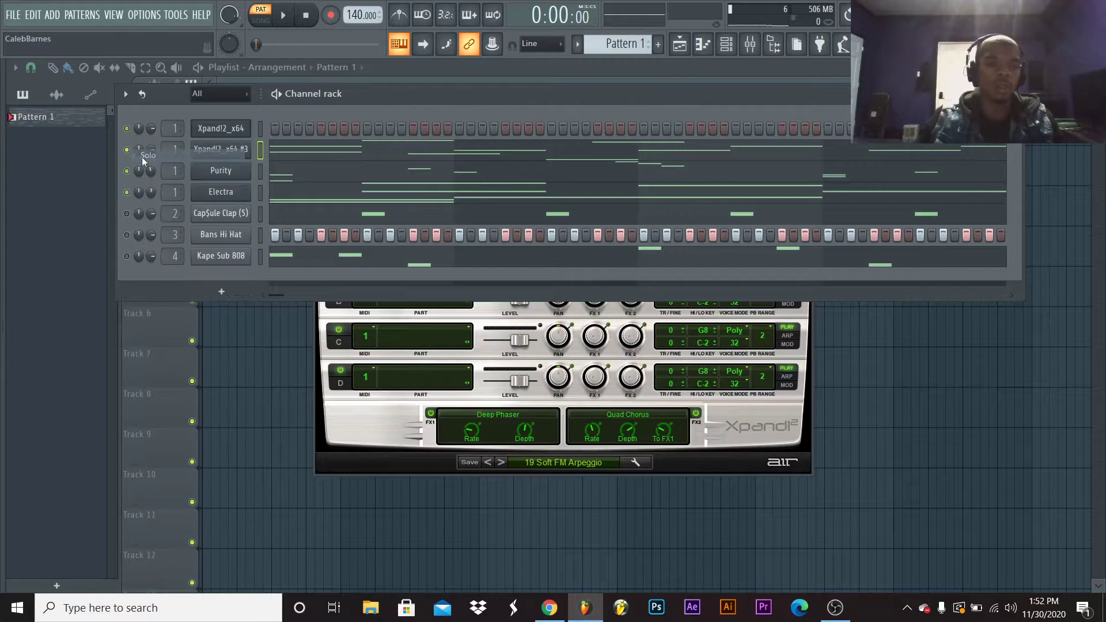
pyautogui.press('space')
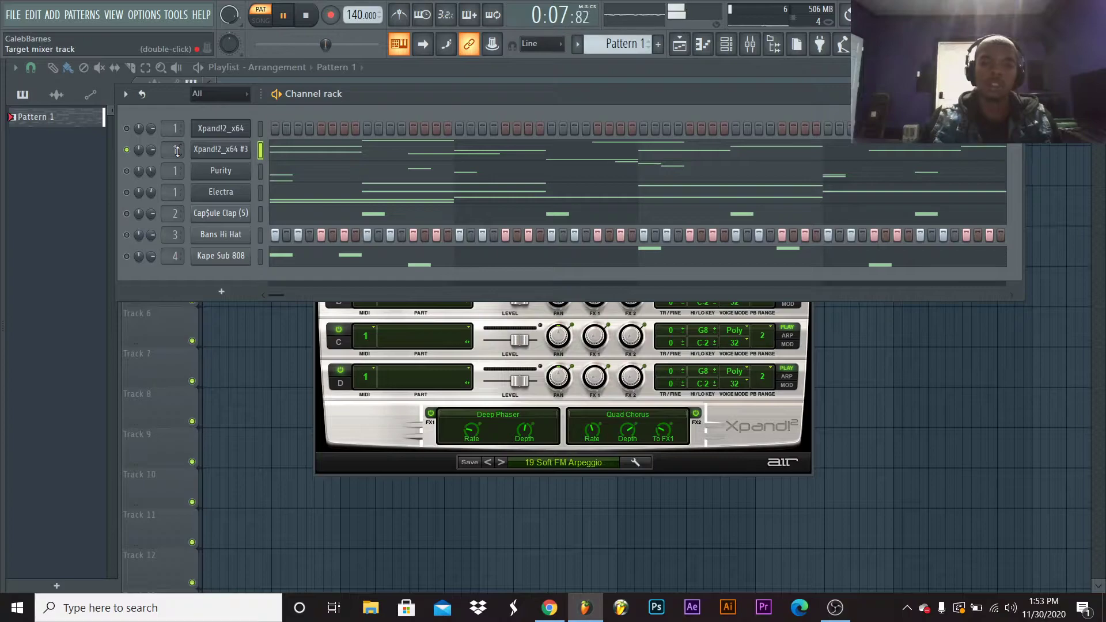
# Unmute Purity, play it together with the Xpand!2_x64 #3 melody, and view its notes in the piano roll
pyautogui.press('space')
pyautogui.click(127, 171)
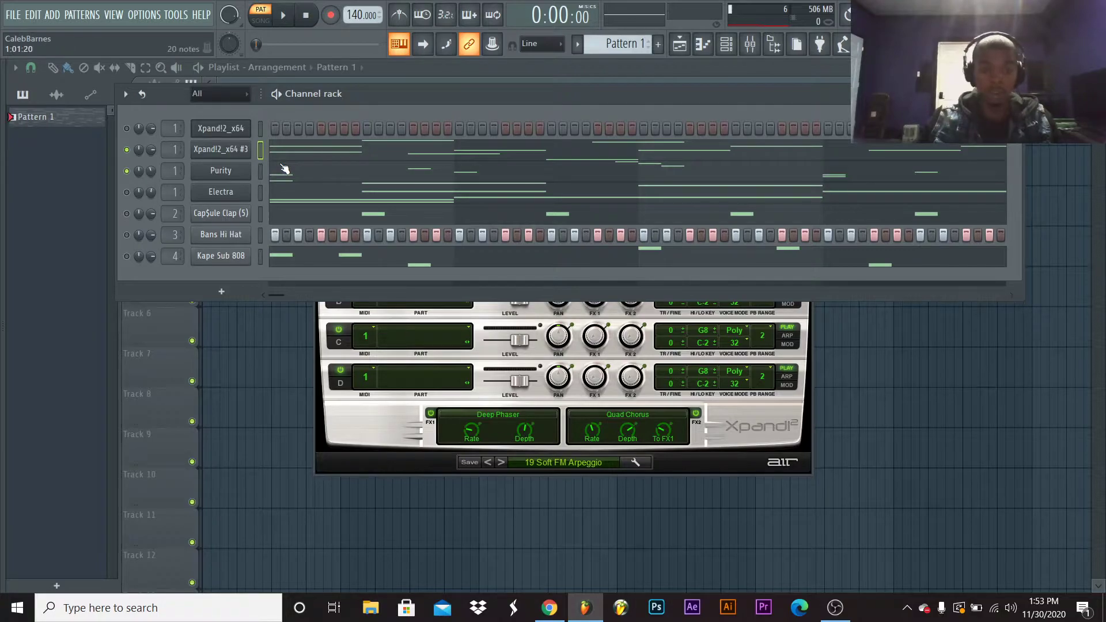
pyautogui.press('space')
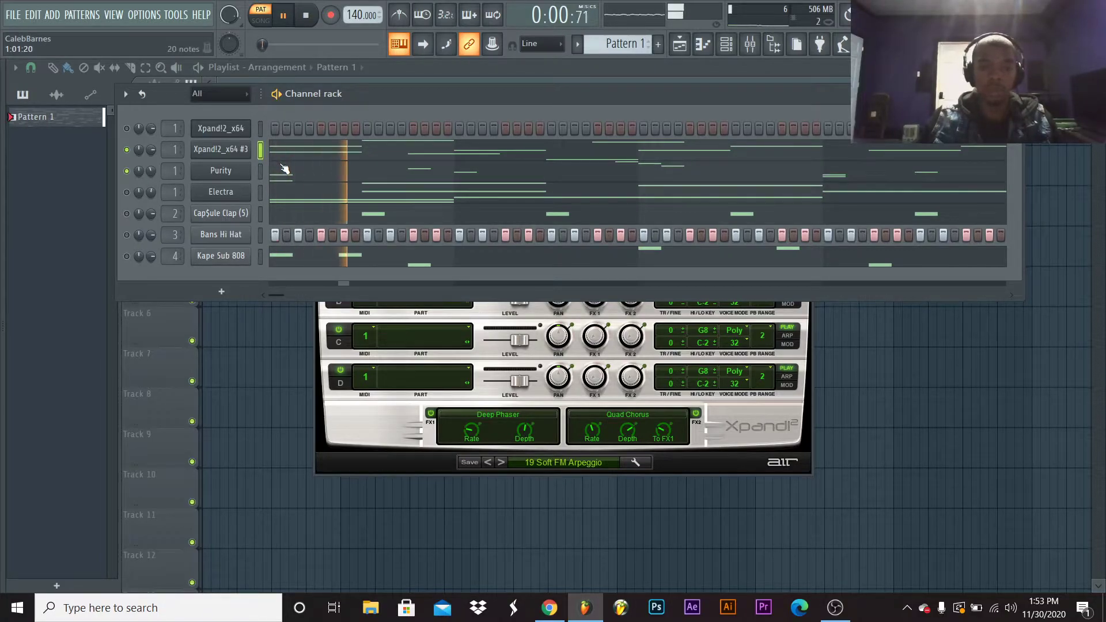
pyautogui.click(472, 176)
pyautogui.scroll(6, 420, 222)
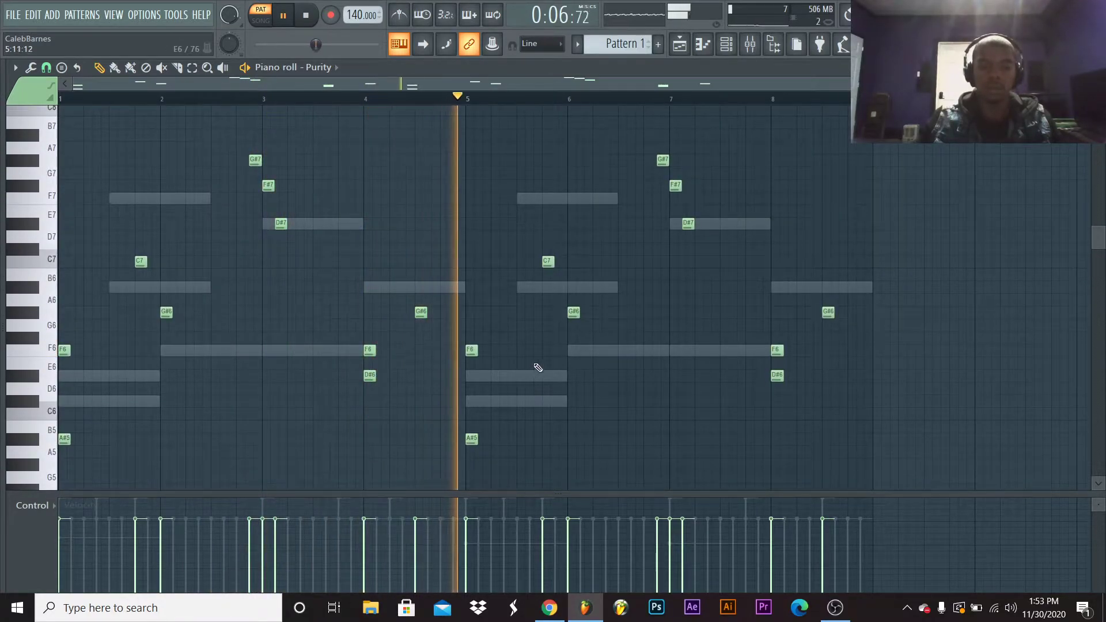
pyautogui.press('space')
pyautogui.press('Escape')
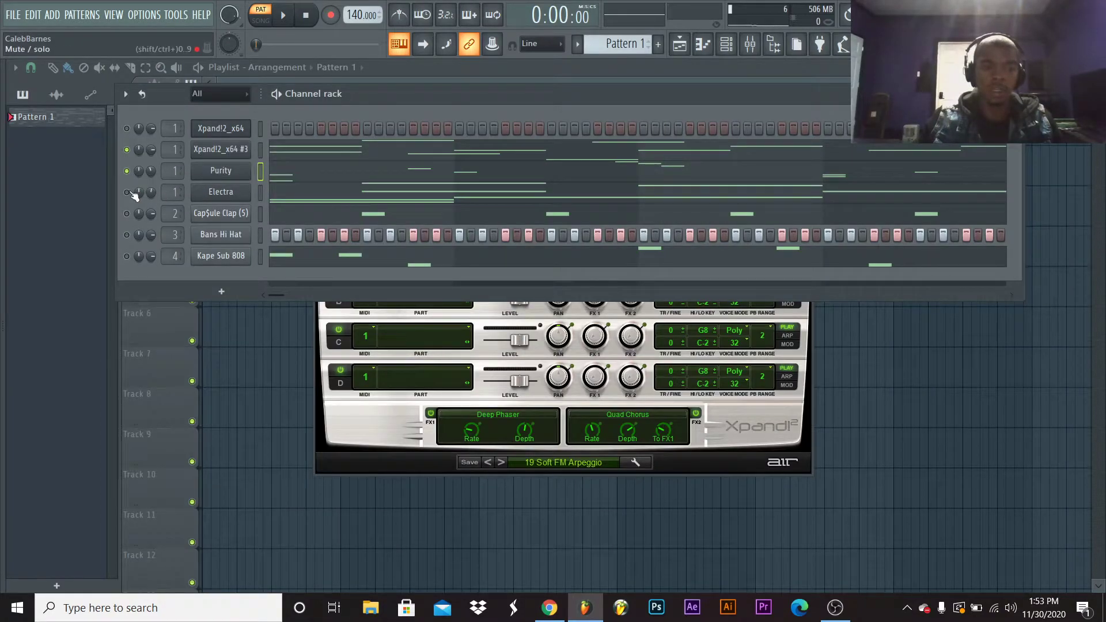
# Unmute Electra and play its notes in the piano roll along with Purity and Xpand!2_x64 #3
pyautogui.click(213, 192)
pyautogui.click(213, 192)
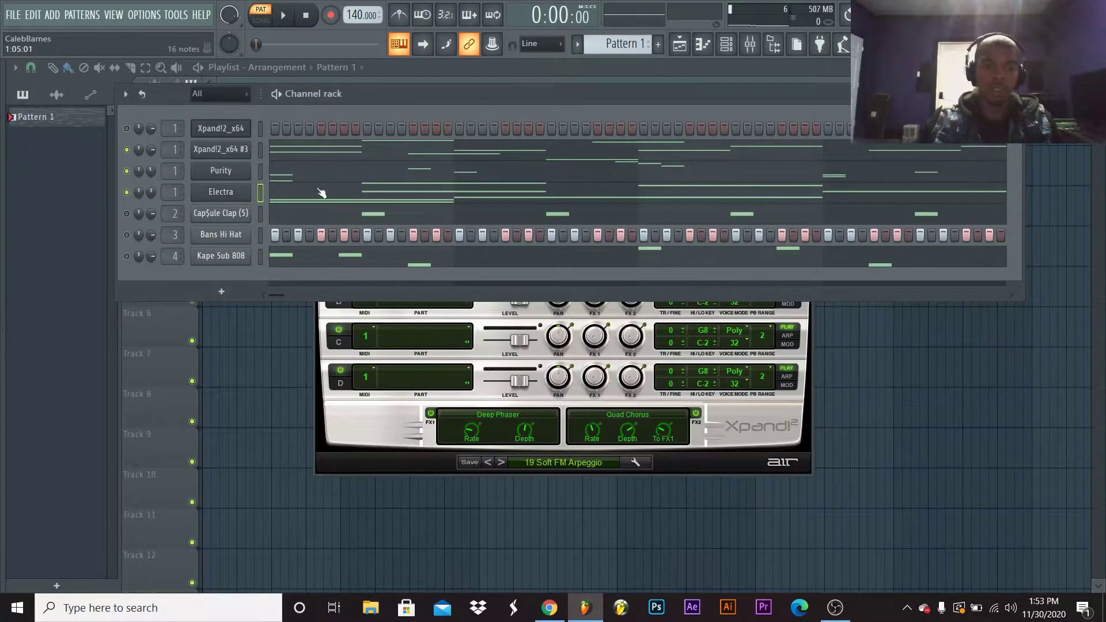
pyautogui.press('F7')
pyautogui.scroll(-2, 305, 212)
pyautogui.press('space')
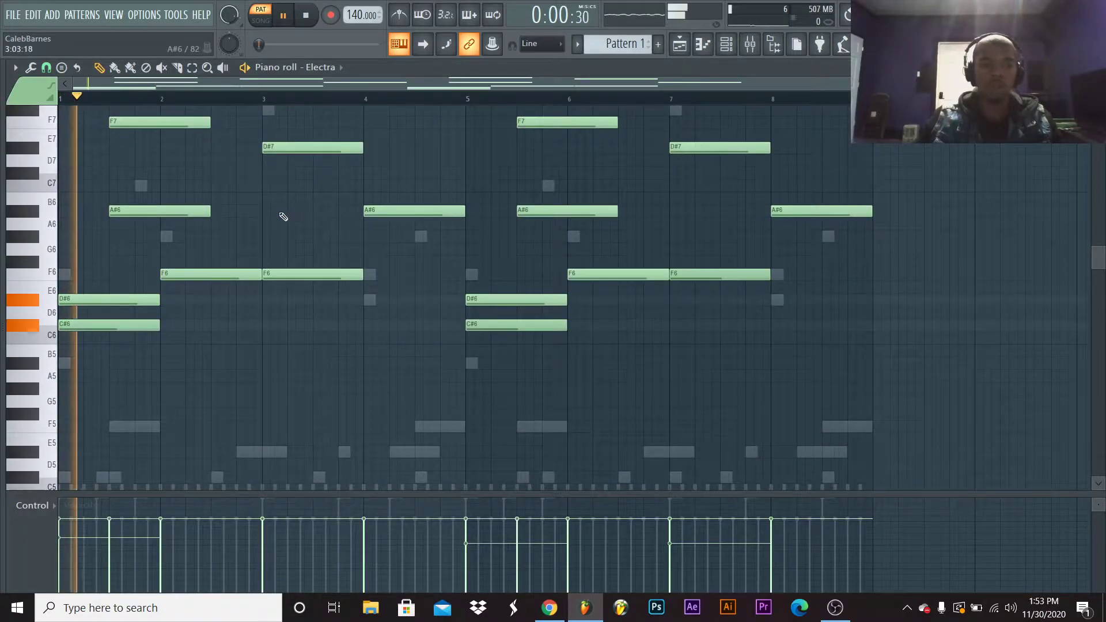
pyautogui.scroll(2, 259, 220)
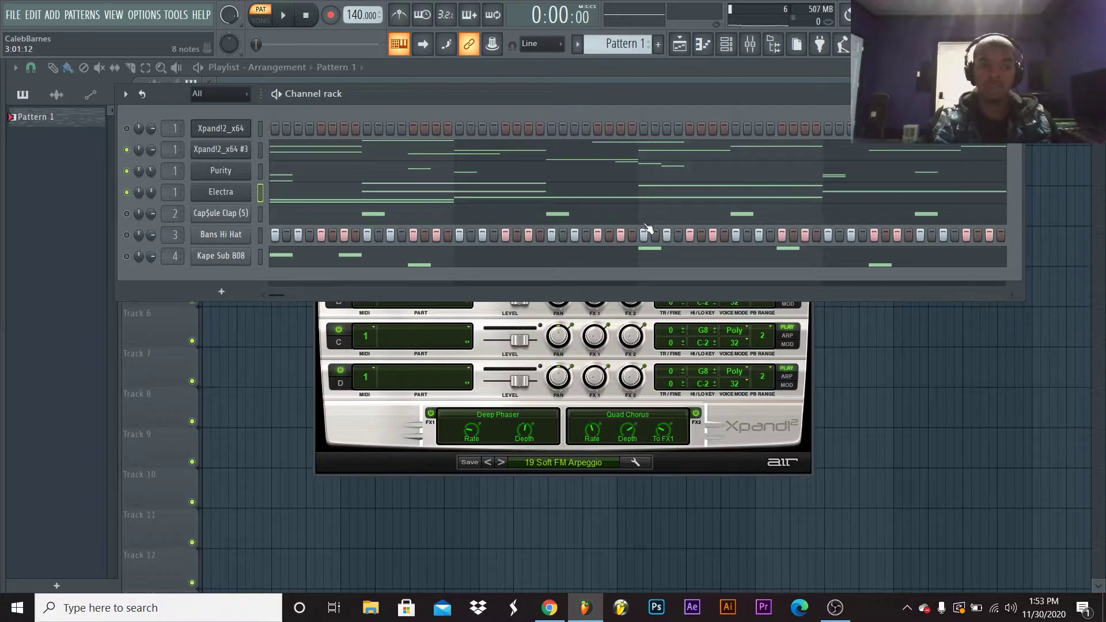
# Examine Purity's note pattern in the piano roll against the ghost notes of the other melody layers
pyautogui.click(292, 178)
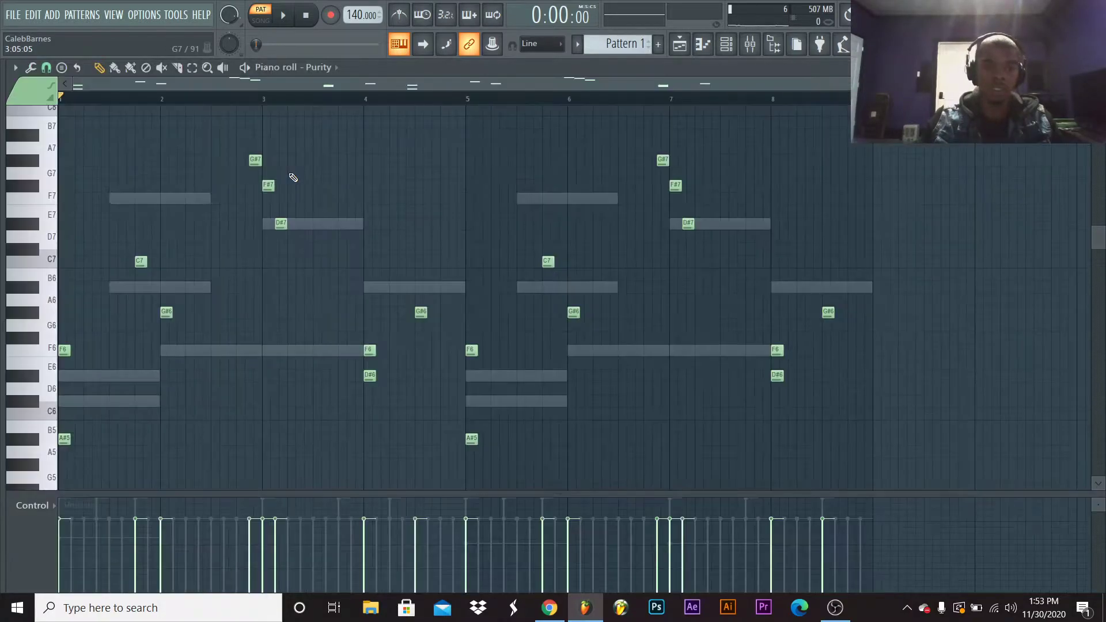
pyautogui.scroll(-2, 126, 269)
pyautogui.moveTo(94, 205); pyautogui.dragTo(148, 444)
pyautogui.moveTo(191, 126); pyautogui.dragTo(242, 291)
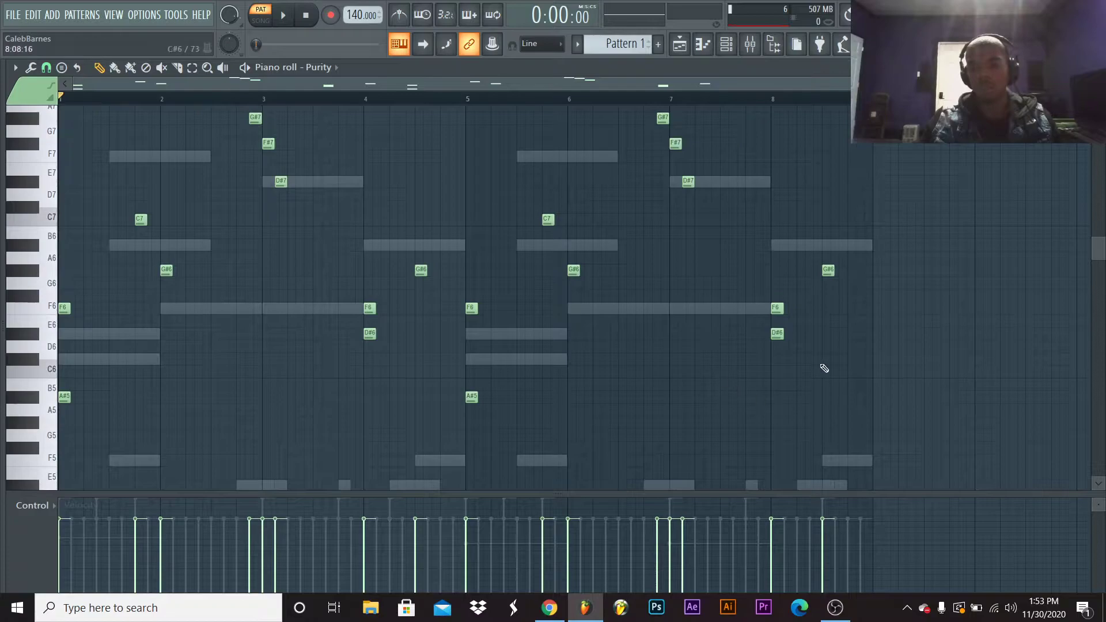
pyautogui.scroll(-6, 858, 382)
pyautogui.scroll(6, 309, 370)
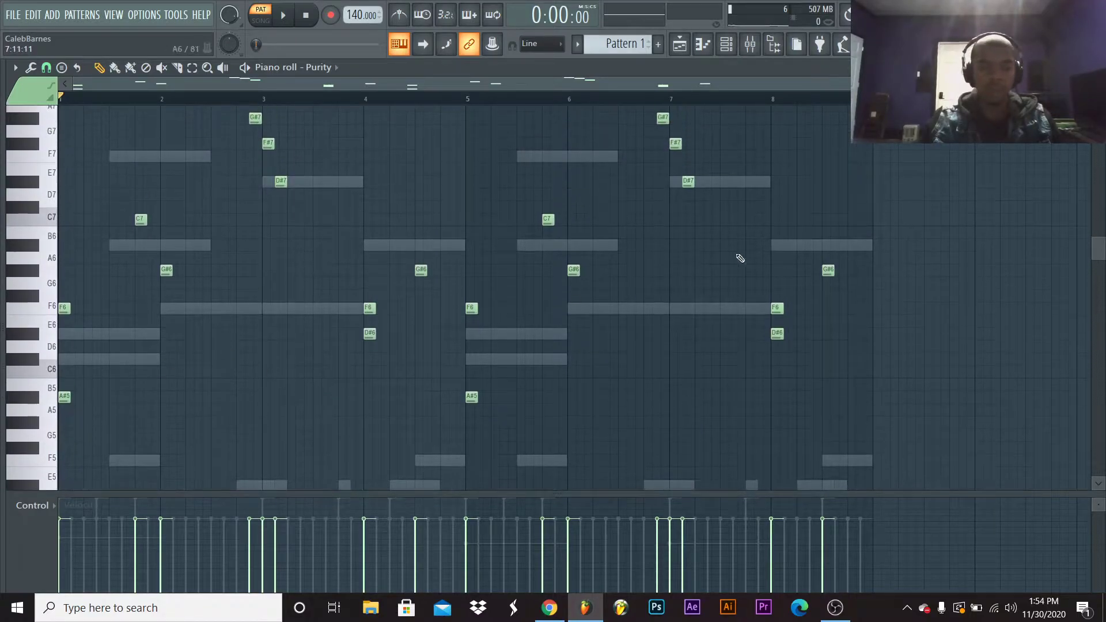
pyautogui.press('Escape')
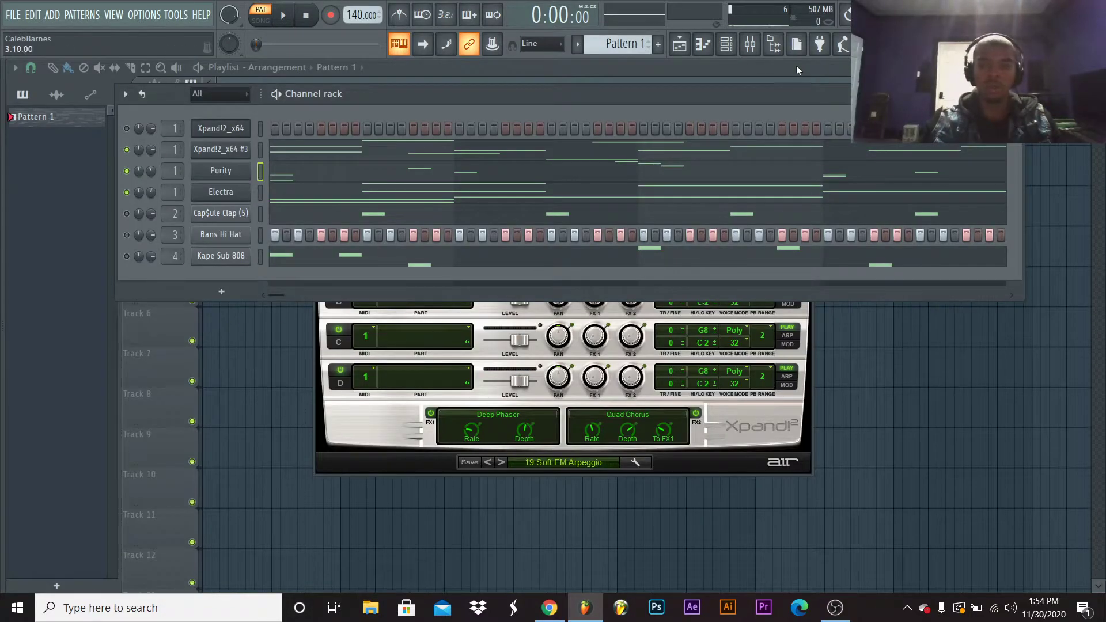
# Show the mixer beside the channel names and play the three melody layers with HalfTime-64bit off on Insert 1
pyautogui.click(750, 45)
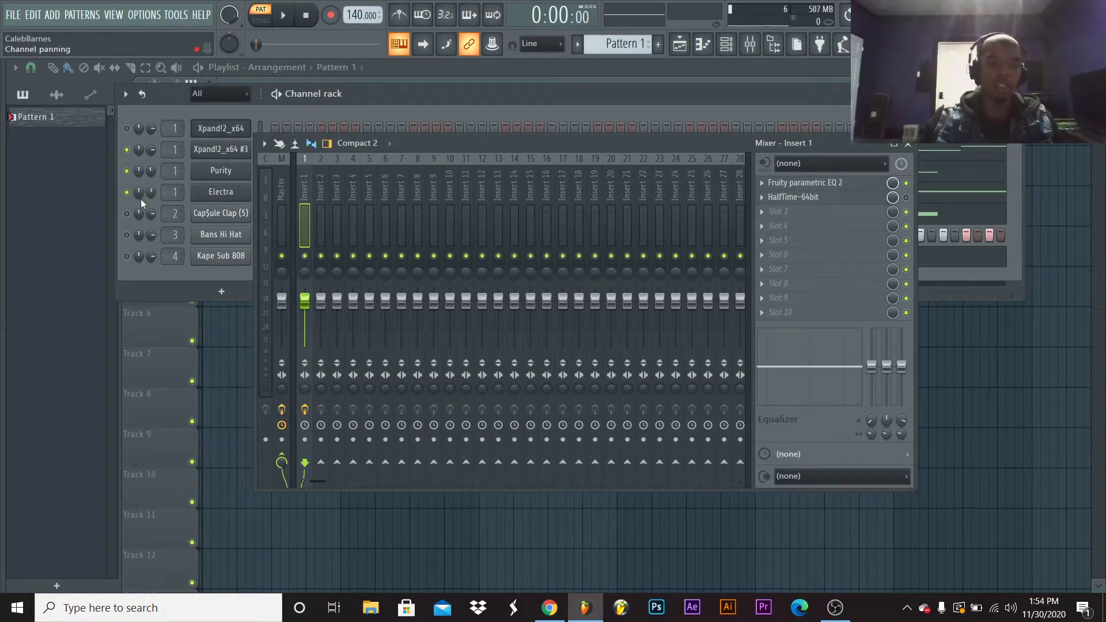
pyautogui.press('space')
pyautogui.moveTo(504, 144); pyautogui.dragTo(498, 176)
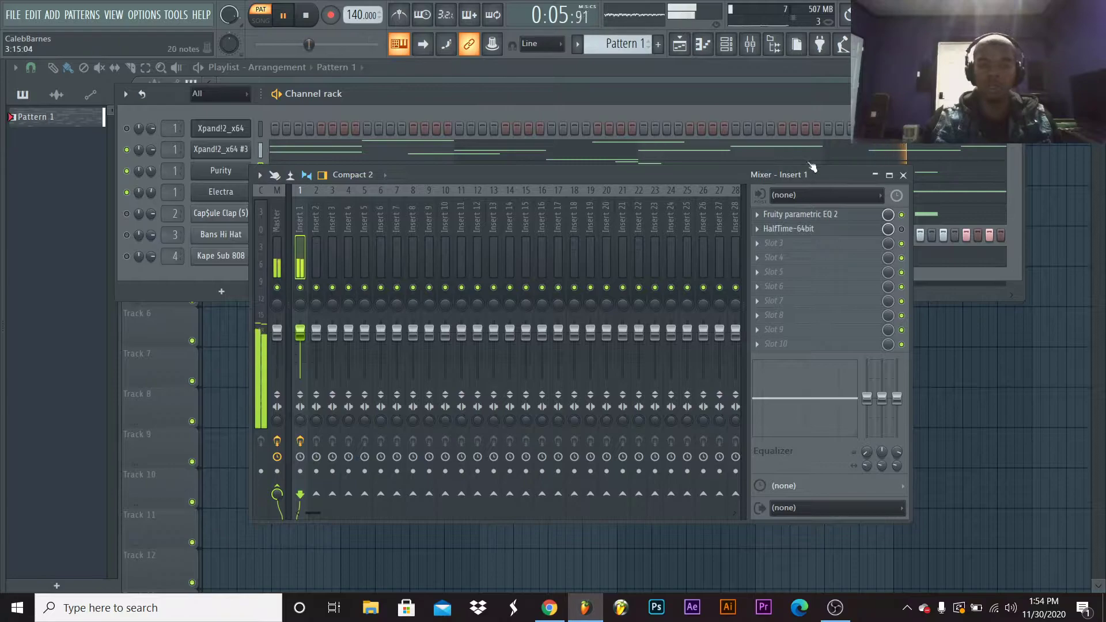
pyautogui.moveTo(503, 173); pyautogui.dragTo(503, 137)
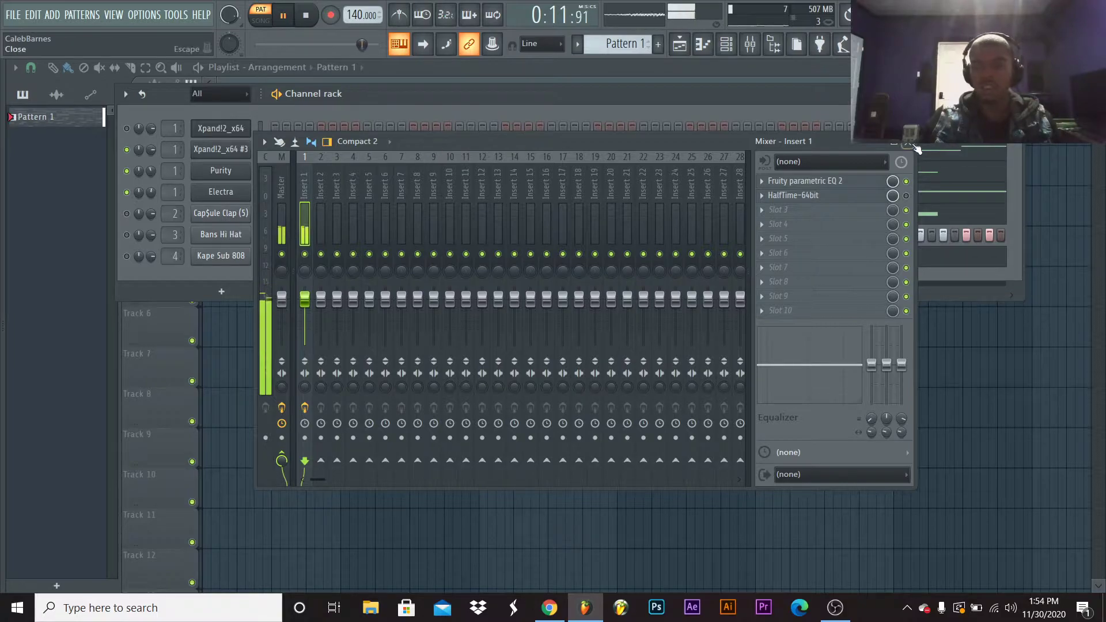
pyautogui.moveTo(558, 146); pyautogui.dragTo(665, 116)
pyautogui.press('space')
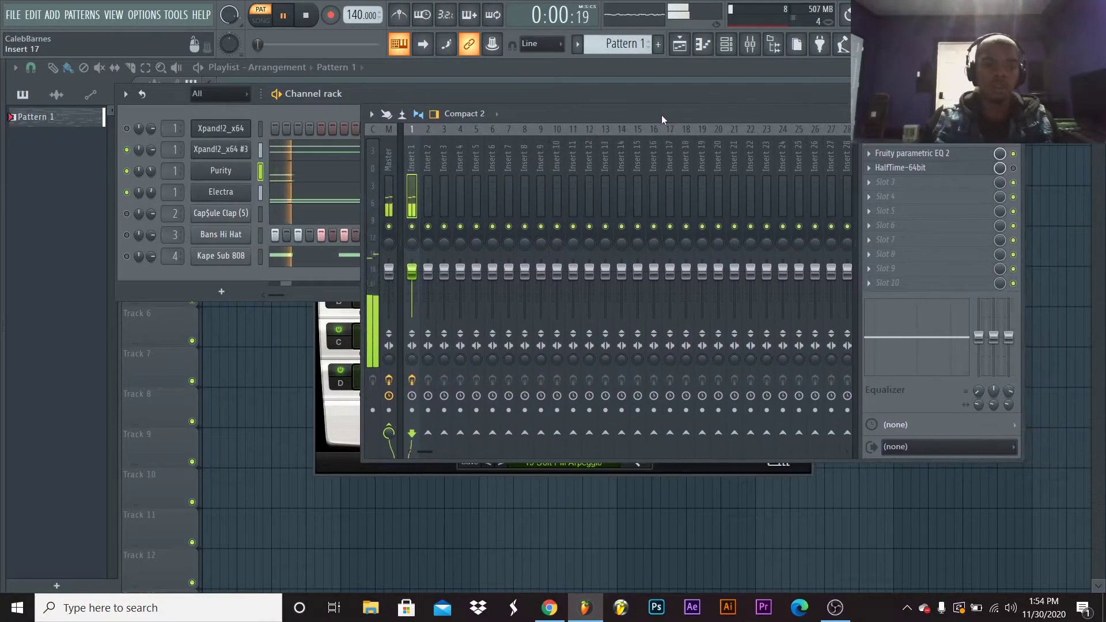
# Unmute the Bans Hi Hat, Cap$ule Clap (5) and Kape Sub 808 channels and play the beat with the melody layers
pyautogui.click(128, 235)
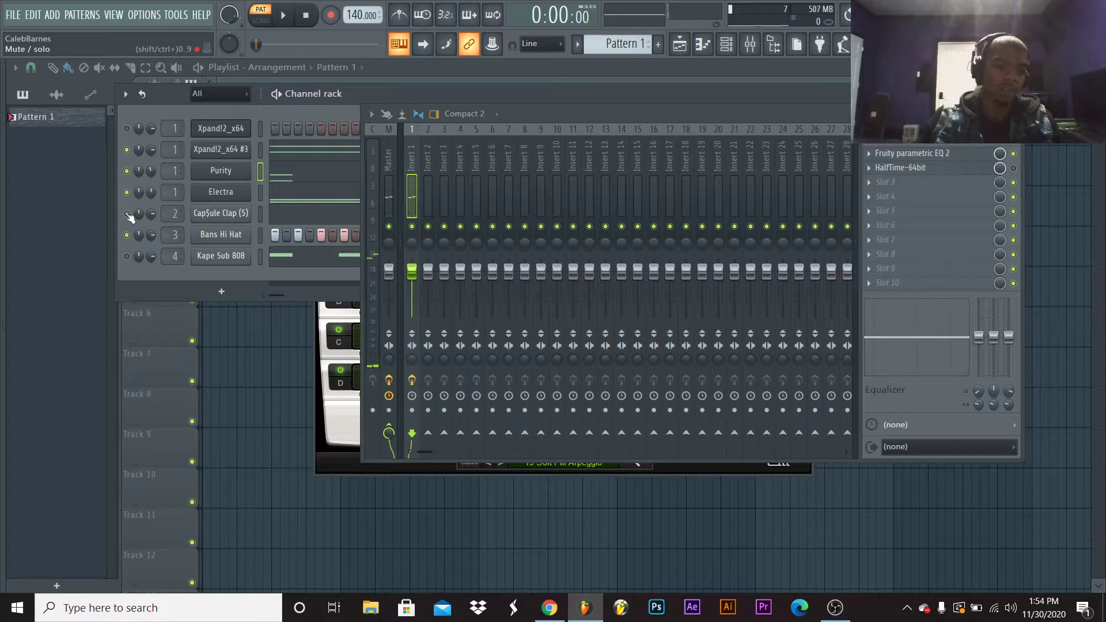
pyautogui.click(127, 256)
pyautogui.press('space')
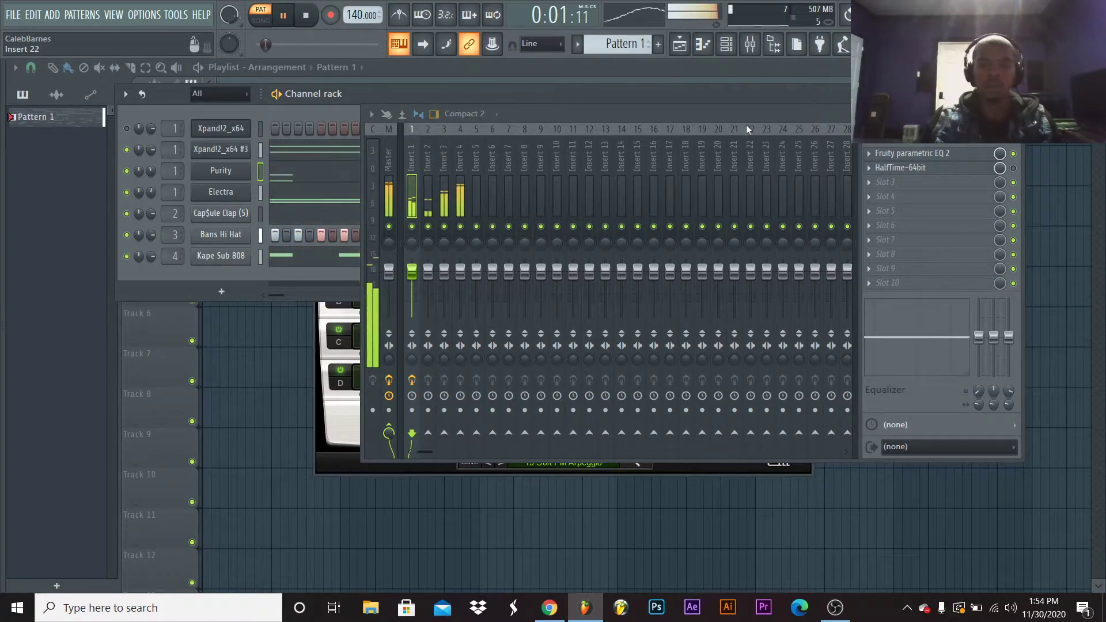
pyautogui.moveTo(651, 112); pyautogui.dragTo(592, 130)
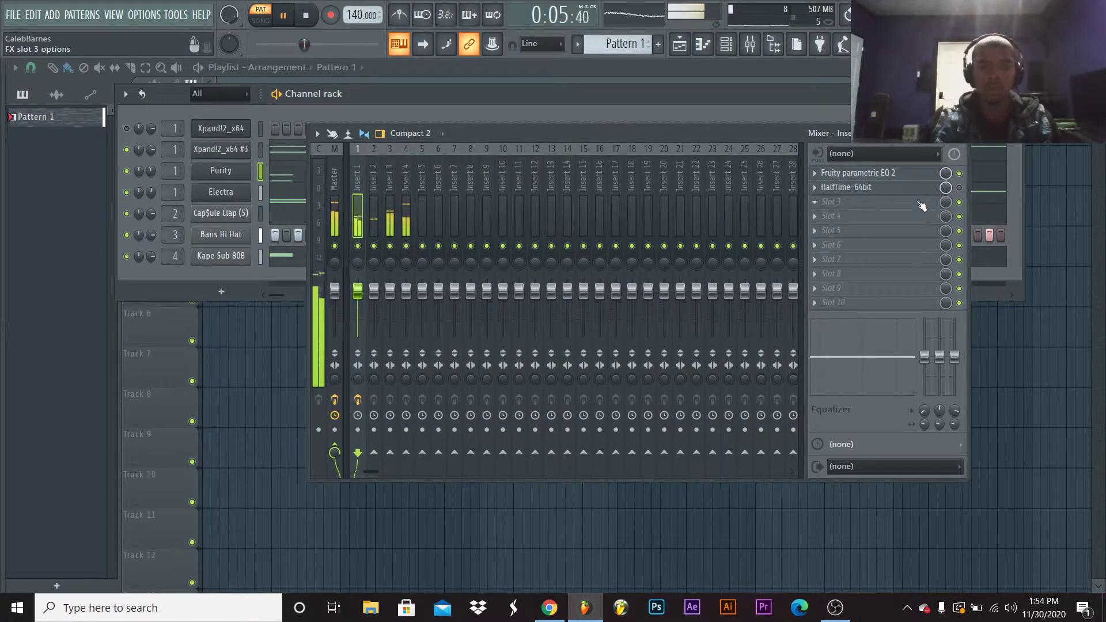
pyautogui.press('space')
# Re-enable the HalfTime-64bit effect on mixer Insert 1, play the beat through it, and close the mixer
pyautogui.moveTo(725, 134)
pyautogui.mouseDown()
pyautogui.moveTo(736, 215)
pyautogui.moveTo(720, 164)
pyautogui.moveTo(730, 141)
pyautogui.mouseUp()
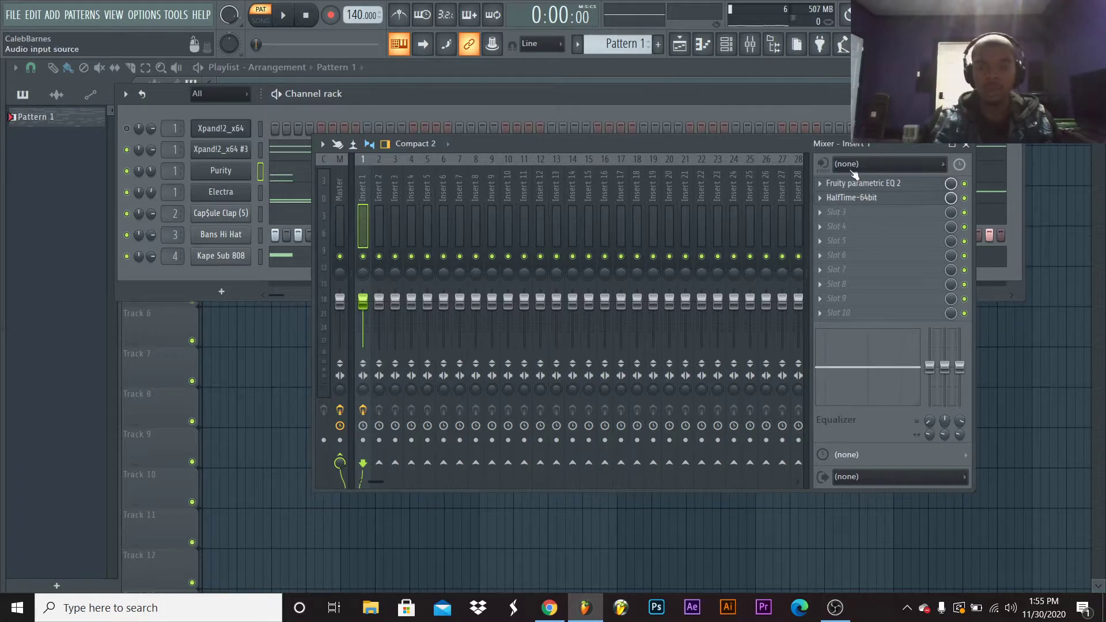
pyautogui.moveTo(678, 138); pyautogui.dragTo(671, 158)
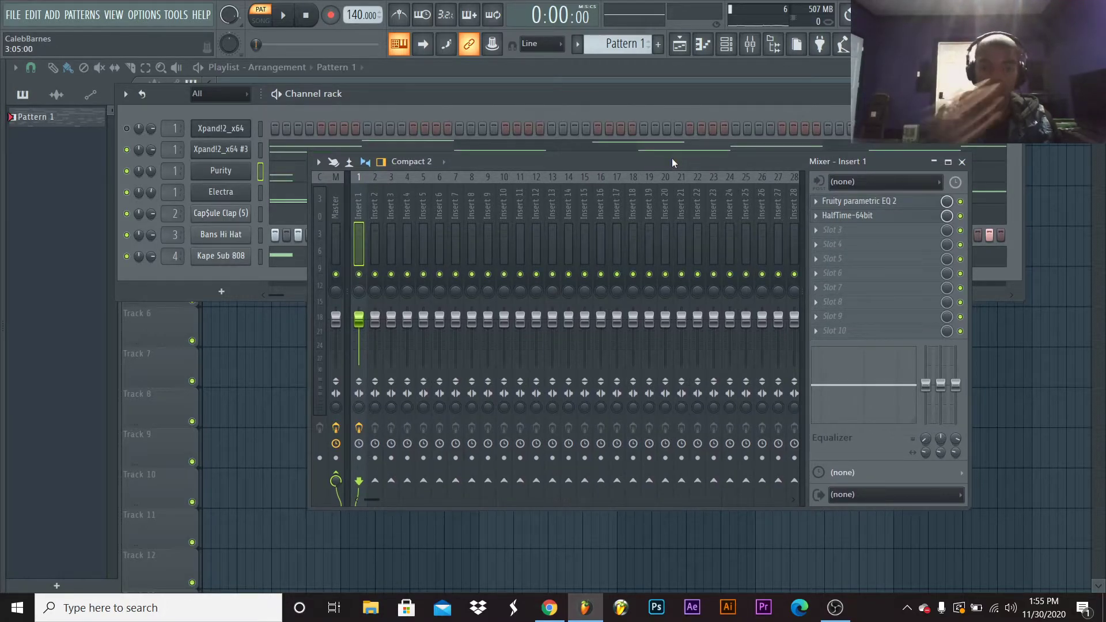
pyautogui.press('space')
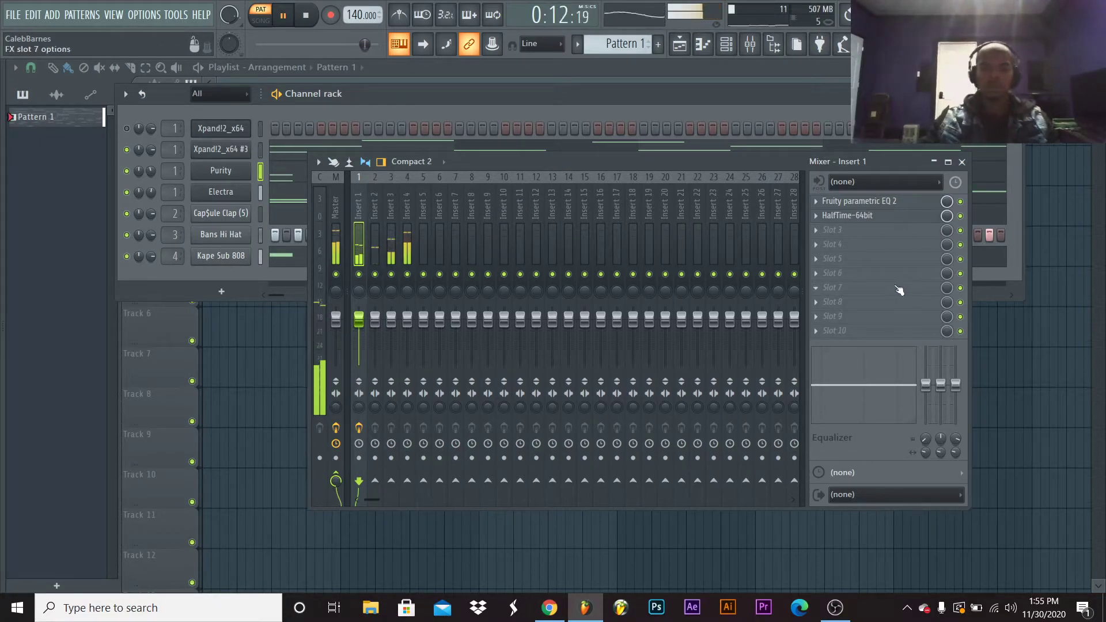
pyautogui.press('space')
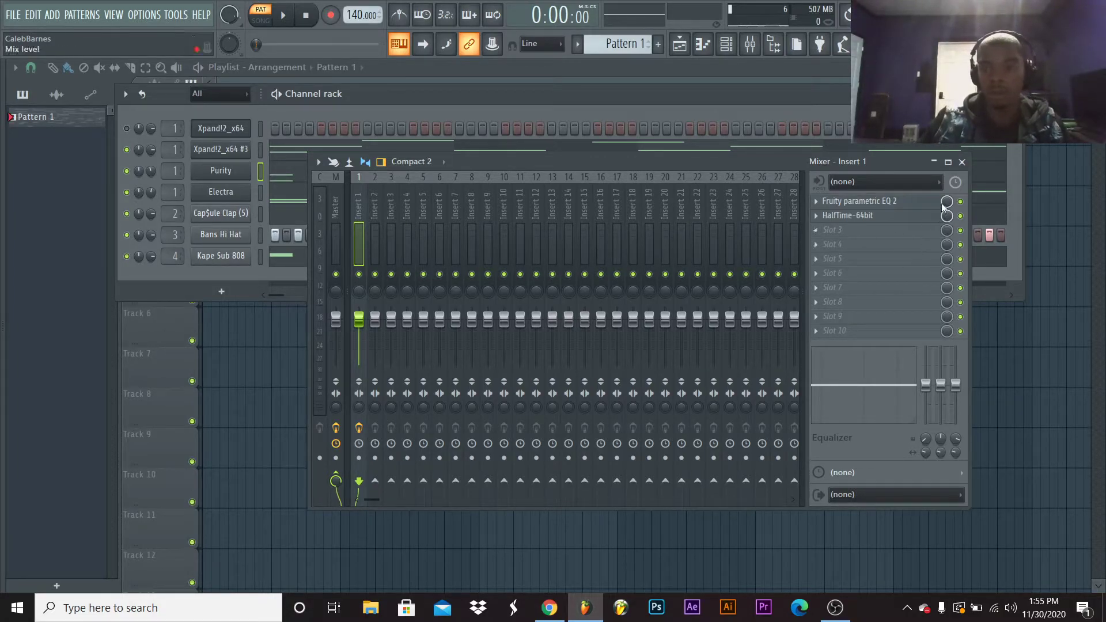
pyautogui.click(961, 162)
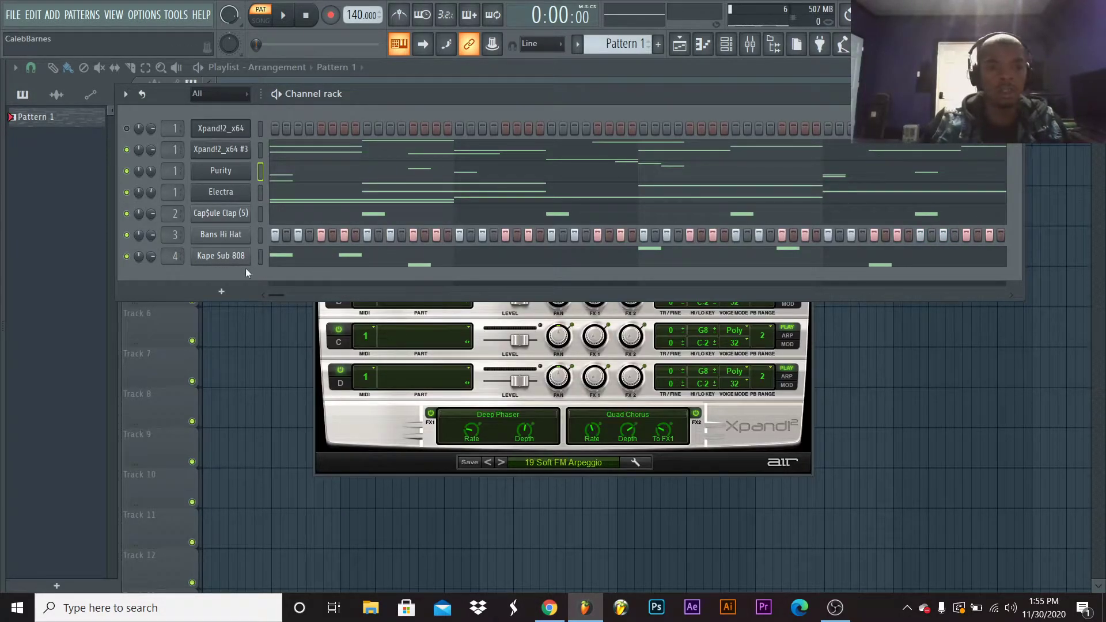
# Start the beat and open the Snares folder of the GOTHCHYLD kit in the sample browser
pyautogui.press('space')
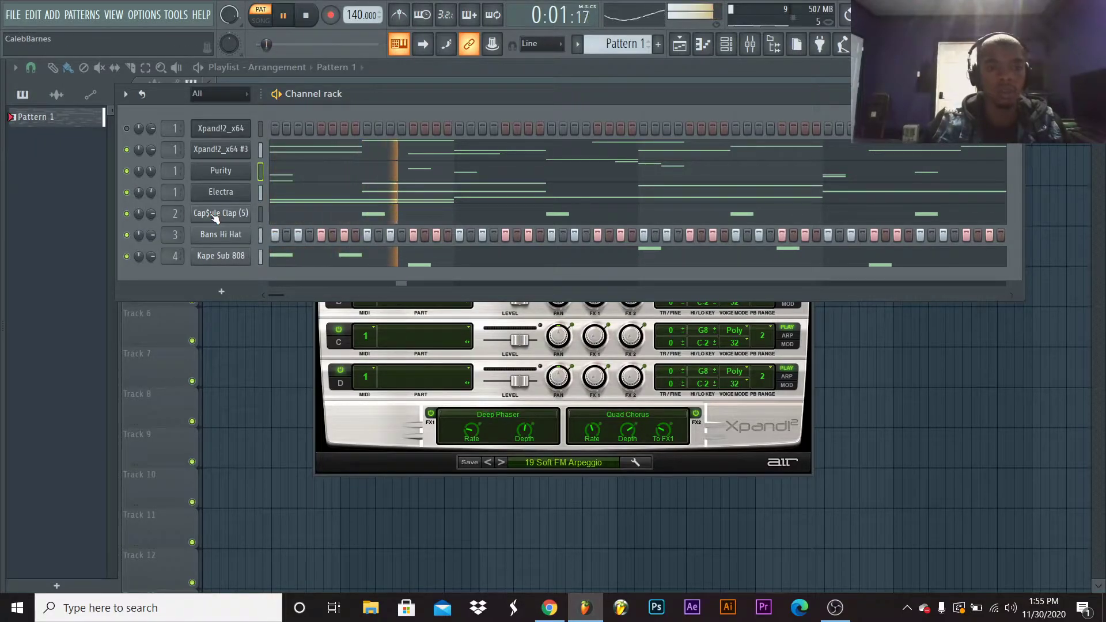
pyautogui.hotkey('alt', 'F8')
pyautogui.click(76, 301)
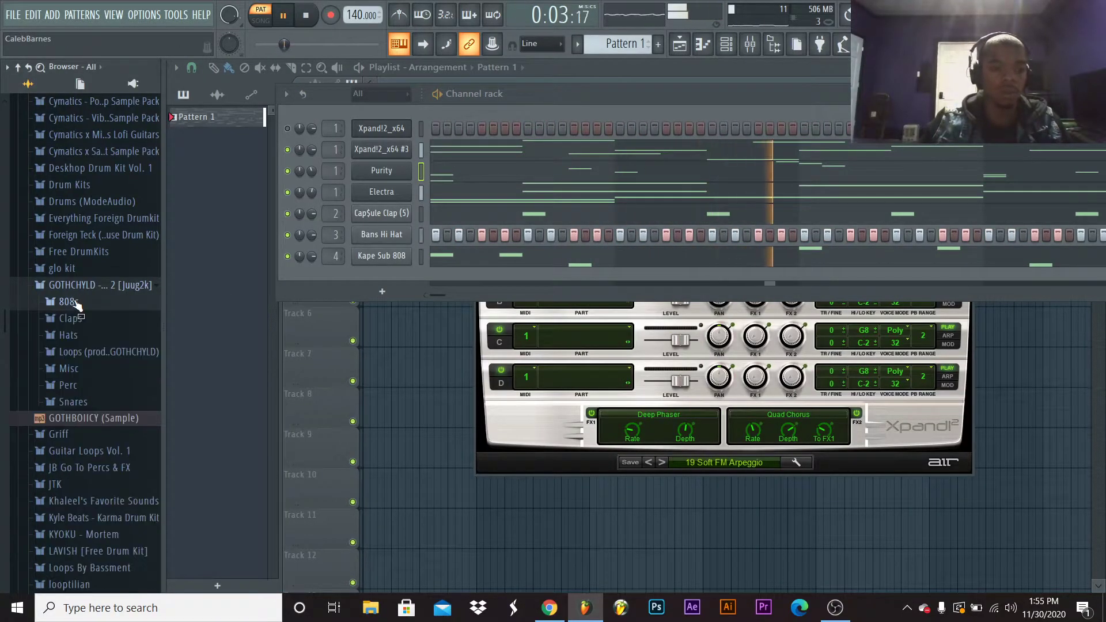
pyautogui.click(106, 400)
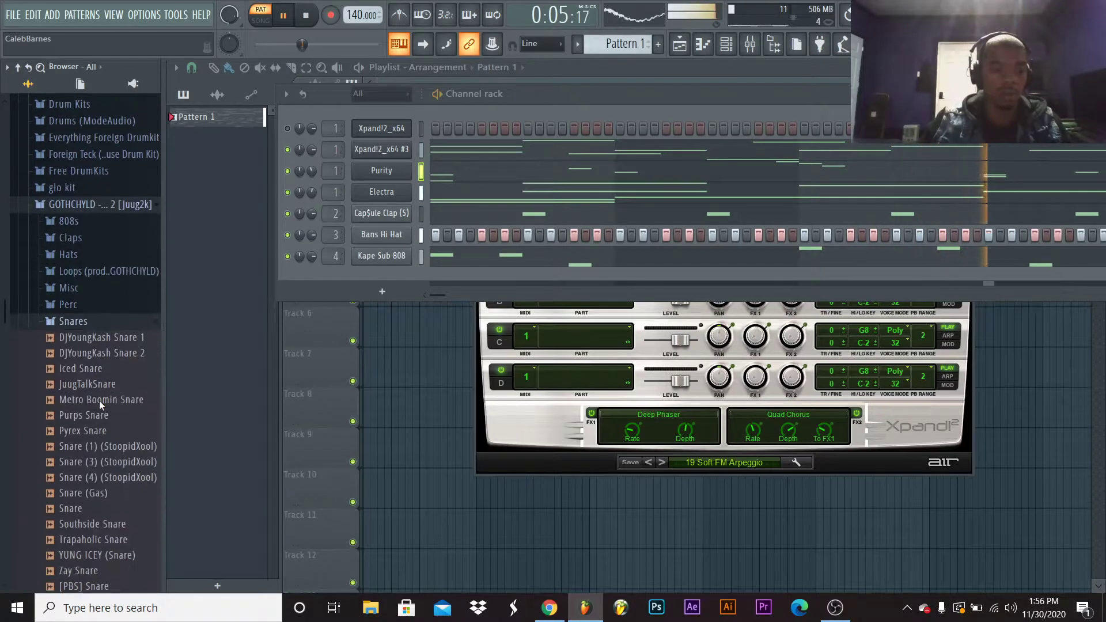
# Audition the Pyrex, Snare (1), Snare (3), Snare (Gas), Snare and Southside Snare samples over the playing beat
pyautogui.click(92, 430)
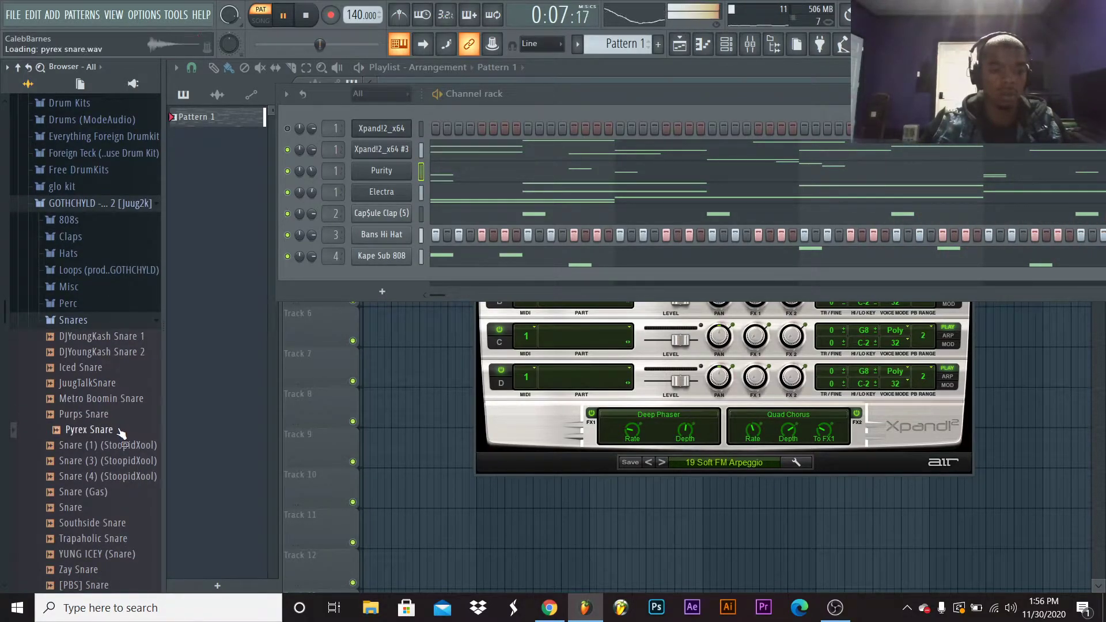
pyautogui.click(118, 444)
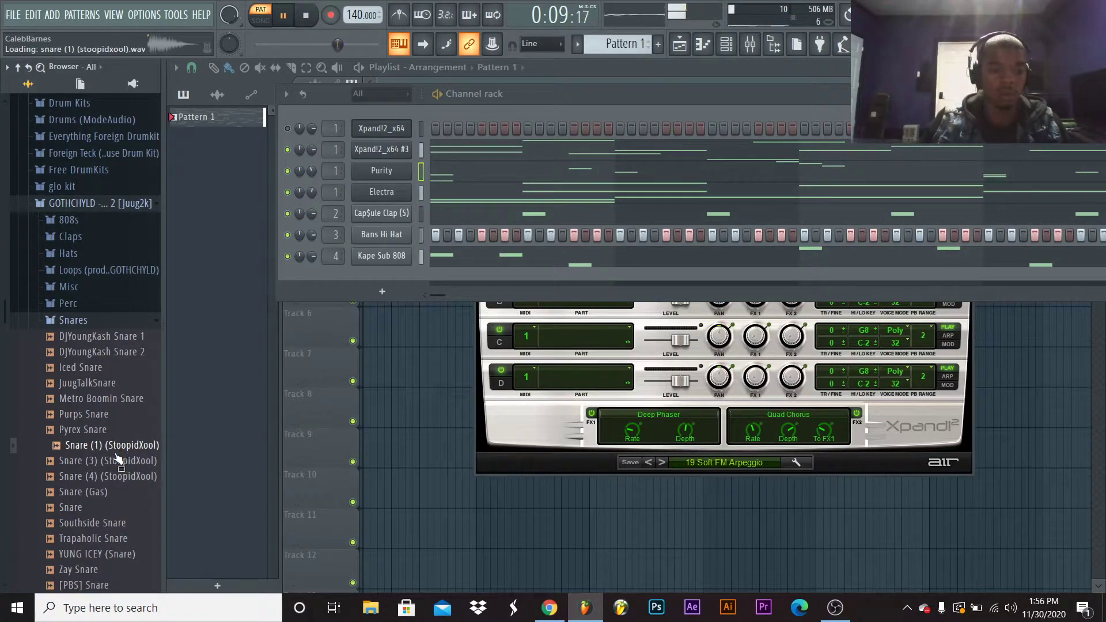
pyautogui.click(117, 460)
pyautogui.click(112, 492)
pyautogui.click(107, 508)
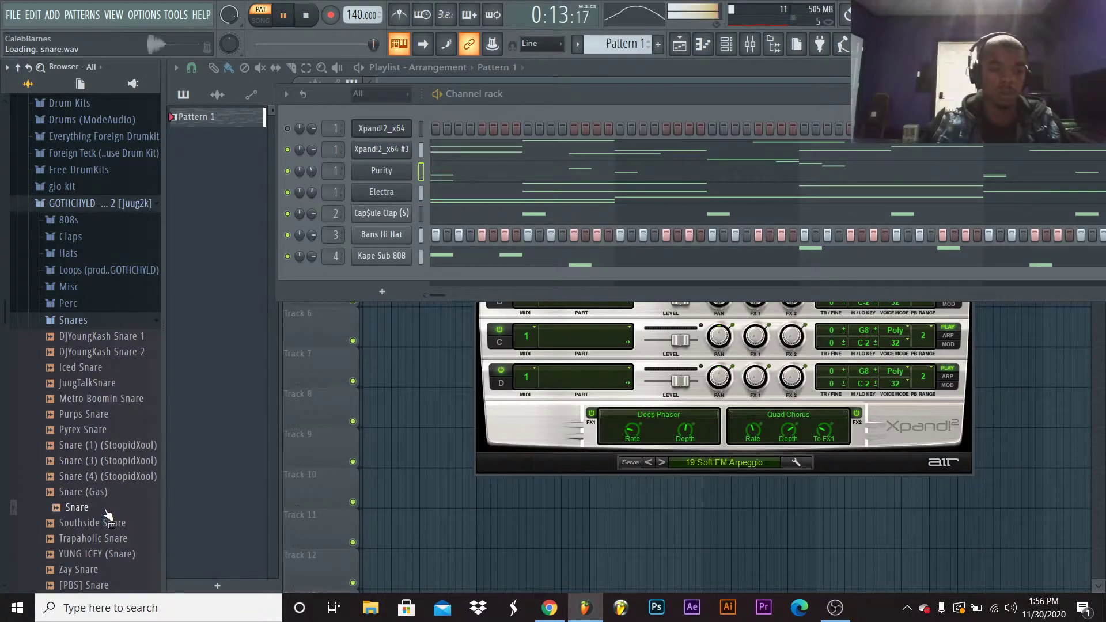
pyautogui.click(108, 521)
pyautogui.scroll(-2, 109, 513)
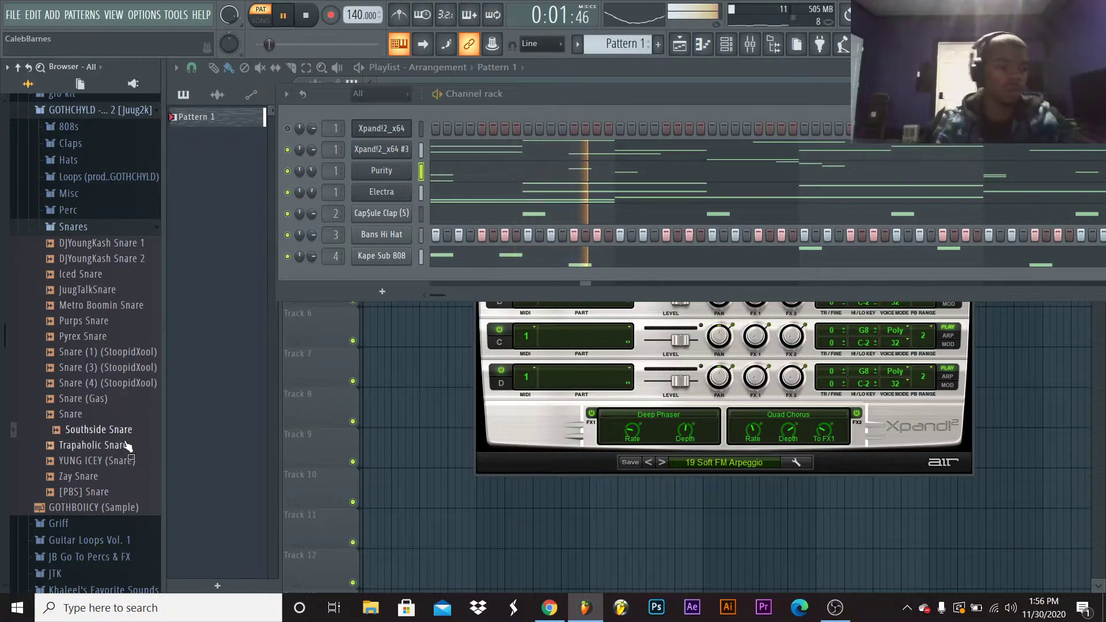
# Audition the Trapaholic, Zay, [PBS] and YUNG ICEY snares, and replay Southside Snare and Snare over the beat
pyautogui.click(125, 445)
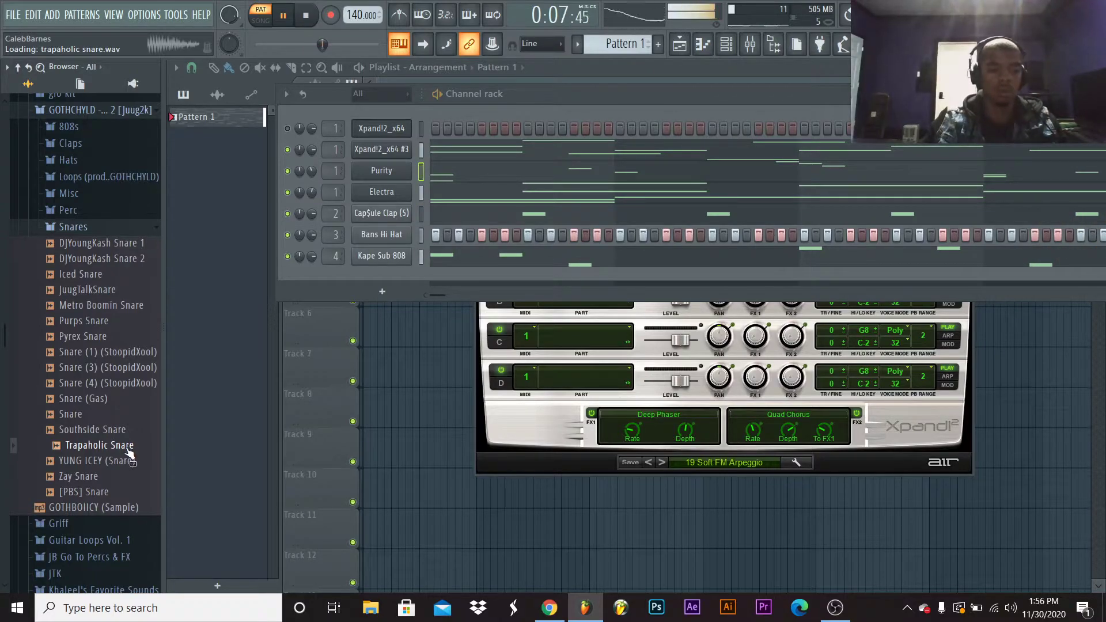
pyautogui.click(121, 477)
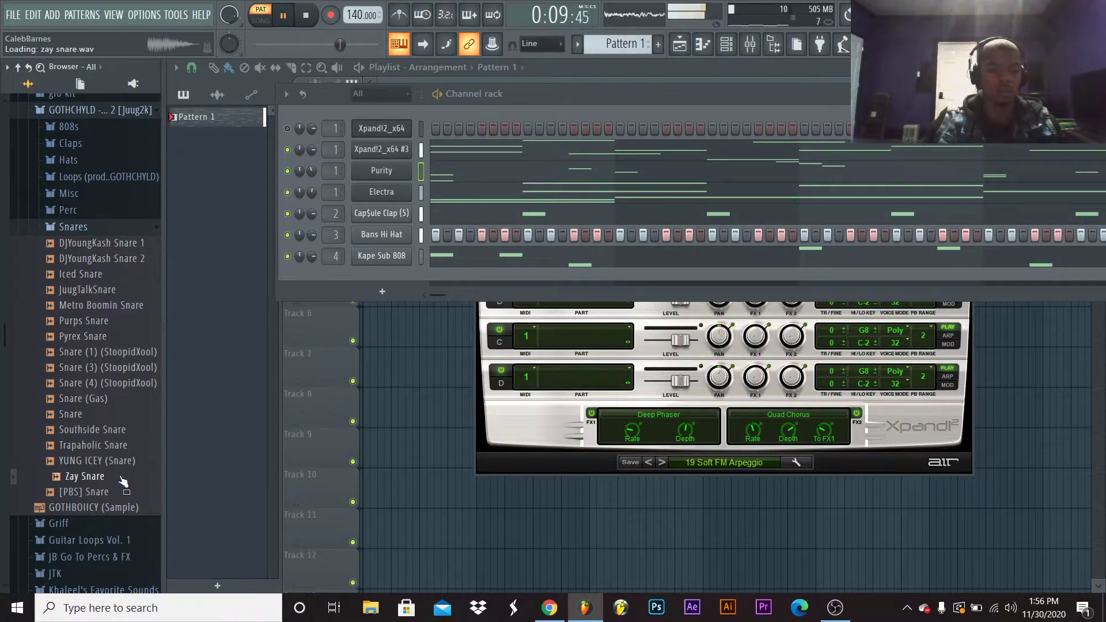
pyautogui.click(119, 491)
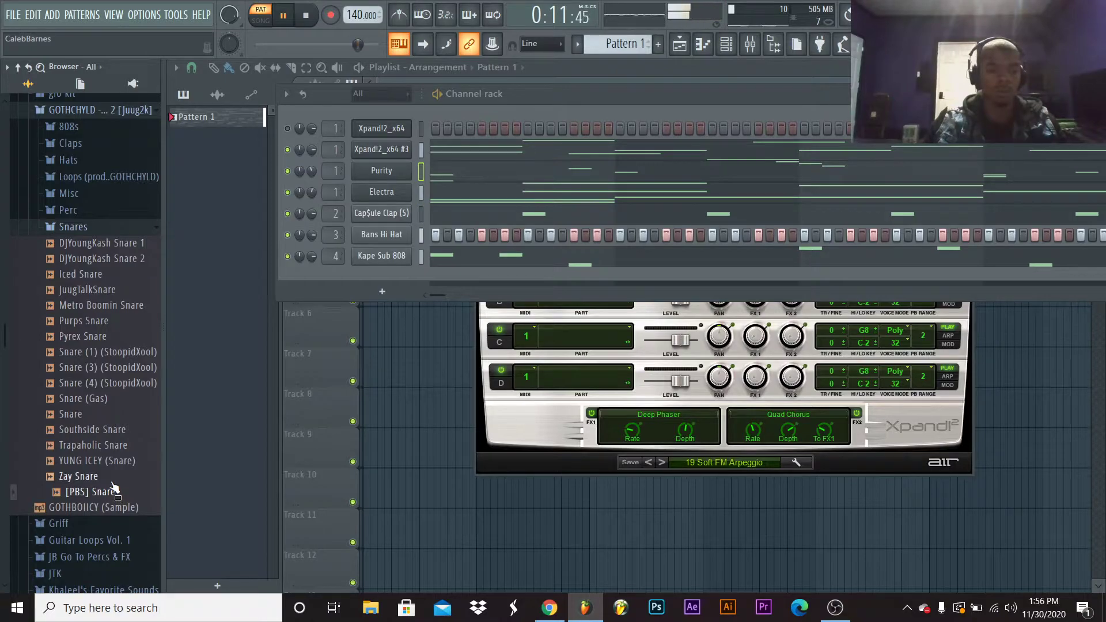
pyautogui.press('Up')
pyautogui.click(116, 461)
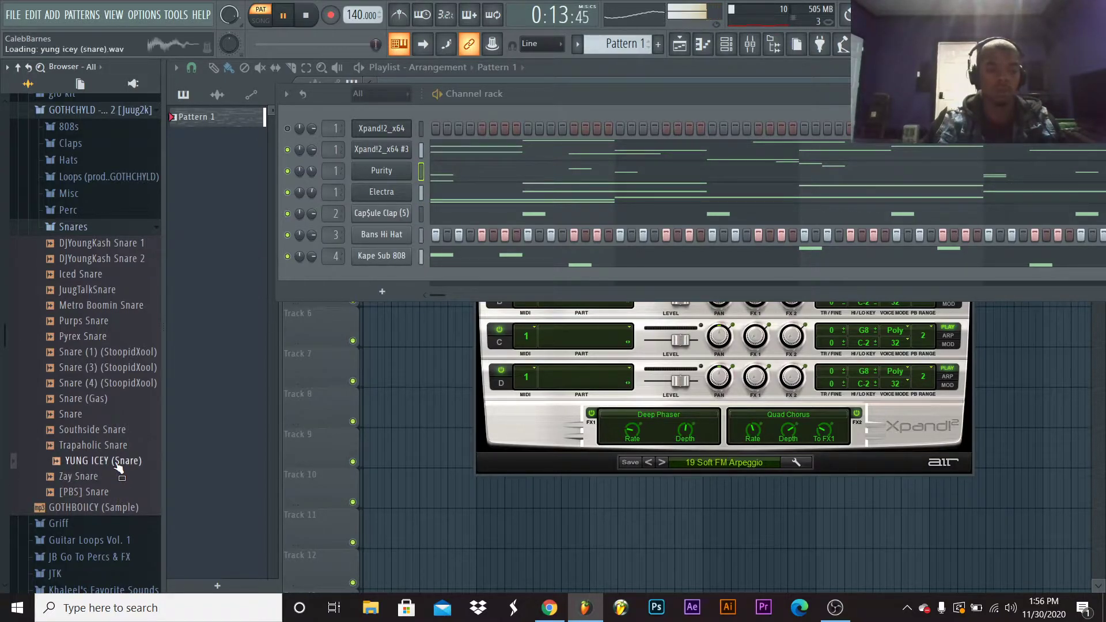
pyautogui.click(116, 431)
pyautogui.click(109, 419)
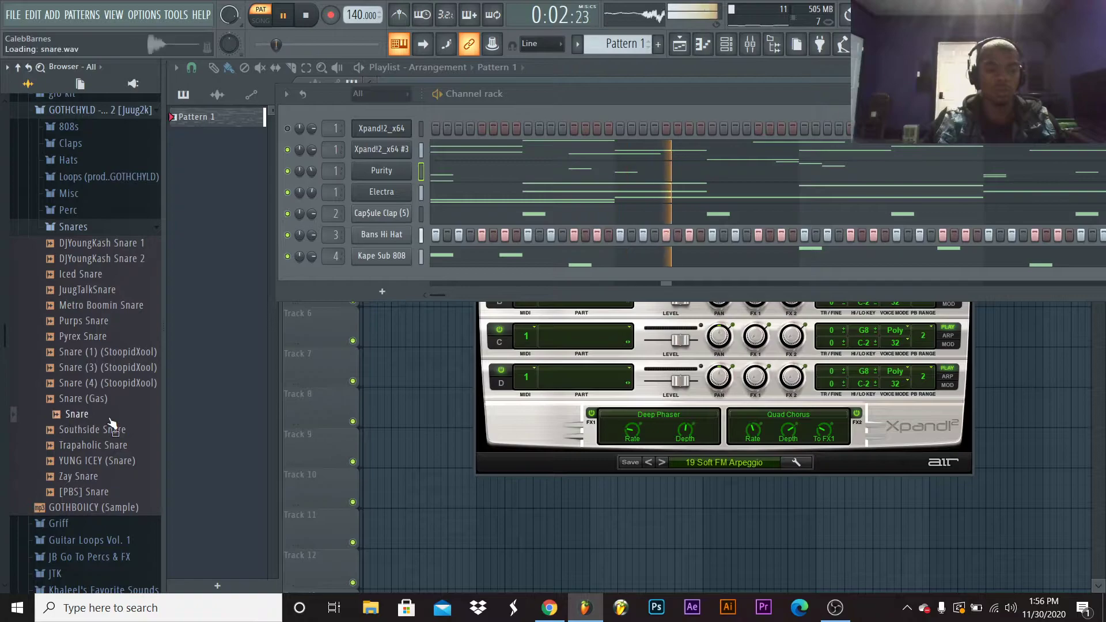
# Close the open snare and GOTHCHYLD folders and look through the JTK and NL&M kits in the sample browser
pyautogui.click(110, 232)
pyautogui.click(57, 309)
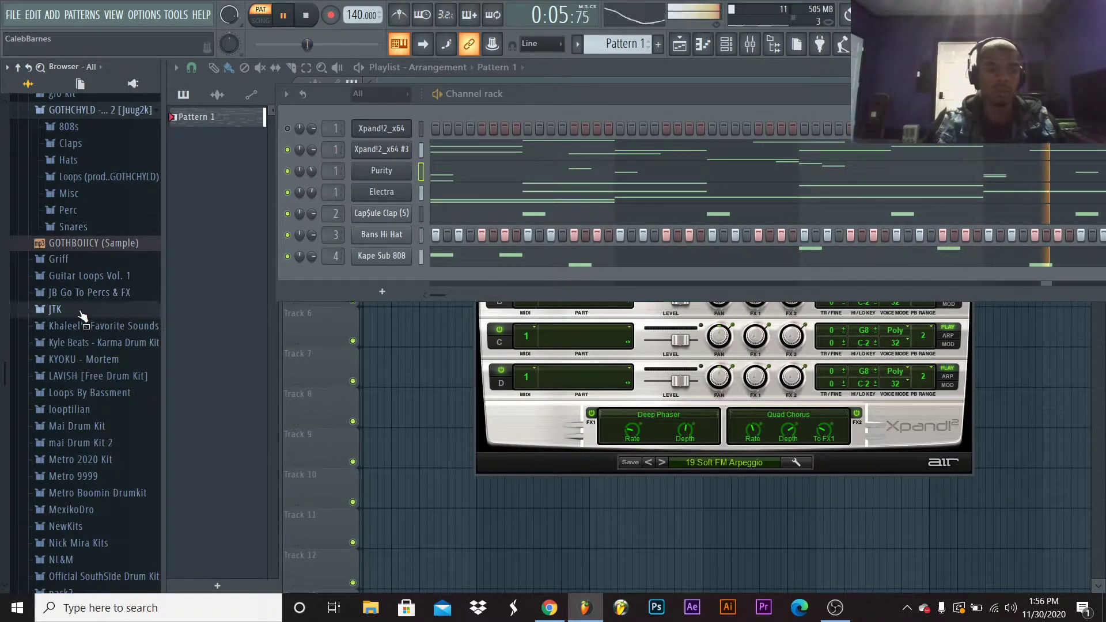
pyautogui.click(84, 326)
pyautogui.click(84, 314)
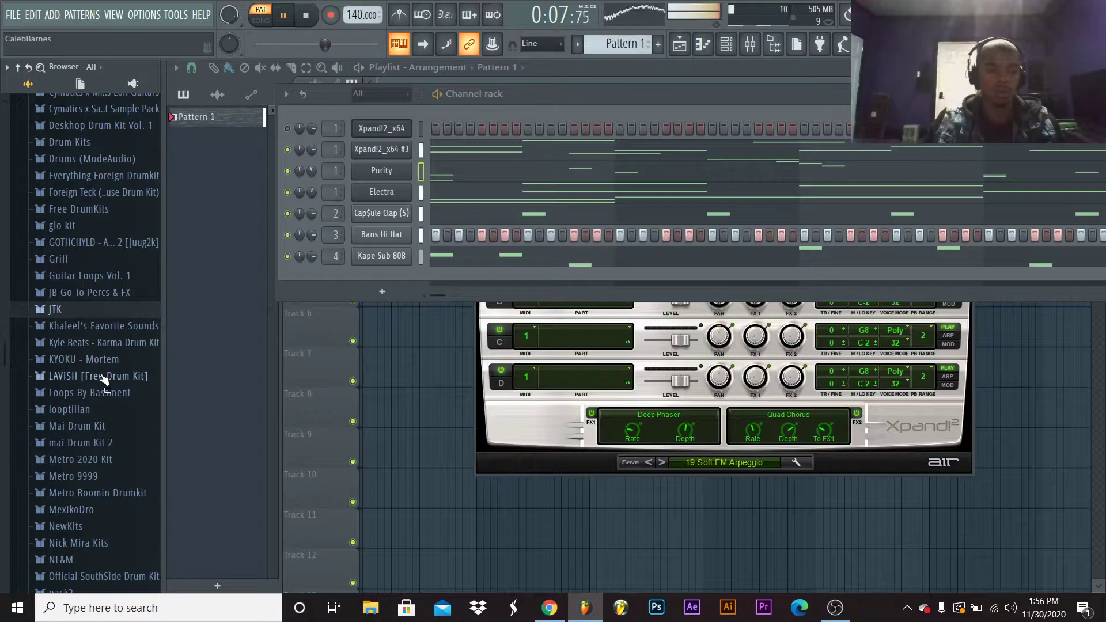
pyautogui.scroll(-6, 102, 374)
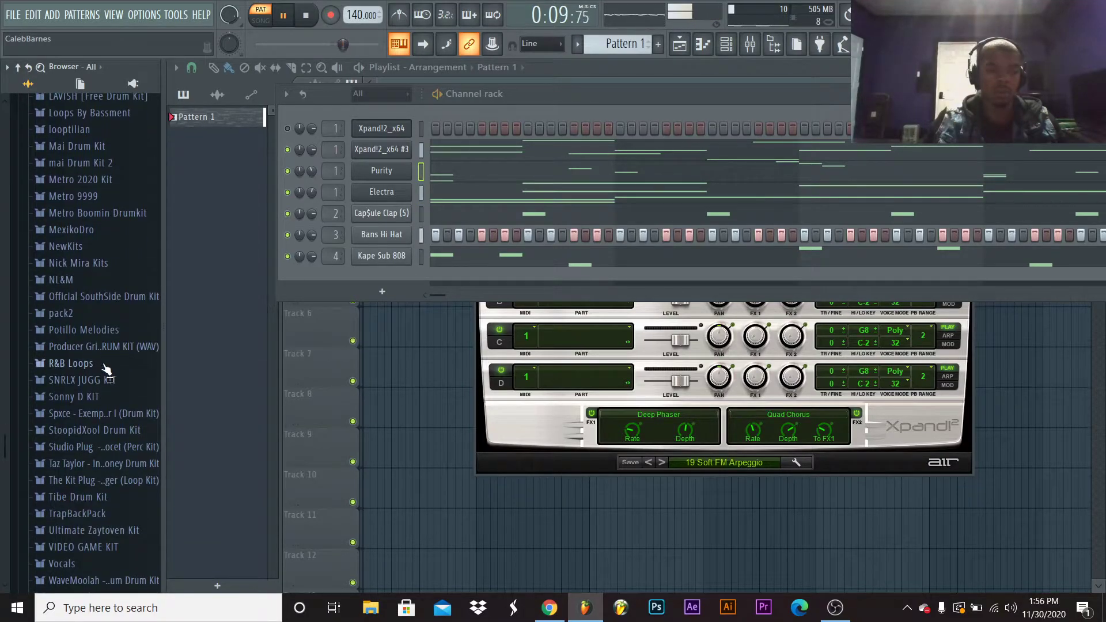
pyautogui.click(92, 283)
pyautogui.click(96, 280)
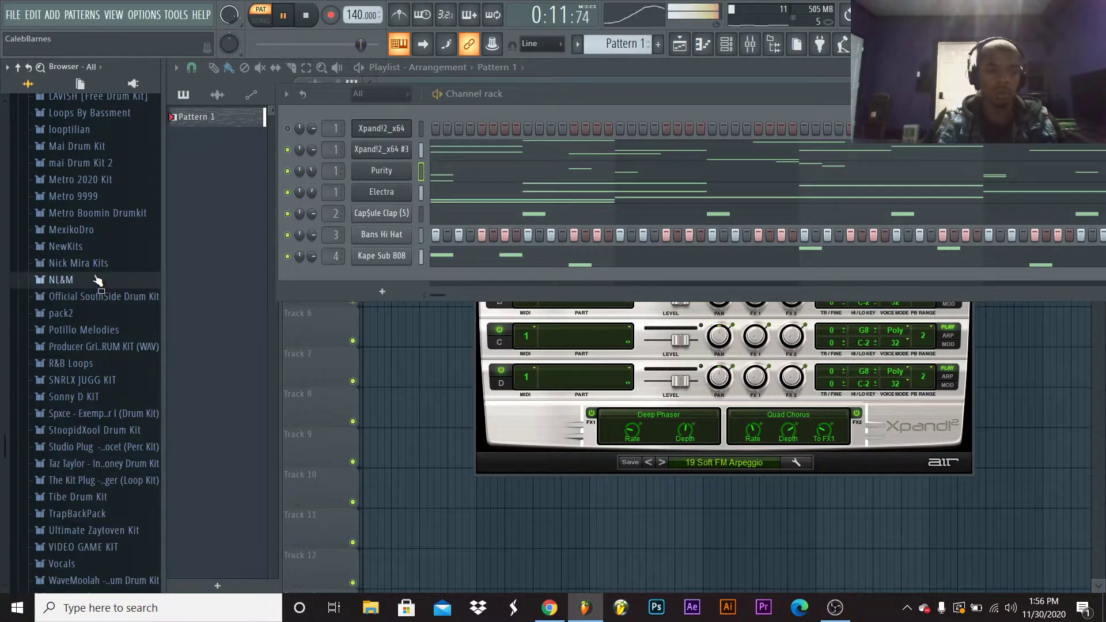
# Load the hat2 sample from the NewKits hats folder onto the Bans Hi Hat channel
pyautogui.click(97, 249)
pyautogui.click(95, 286)
pyautogui.click(95, 287)
pyautogui.click(96, 288)
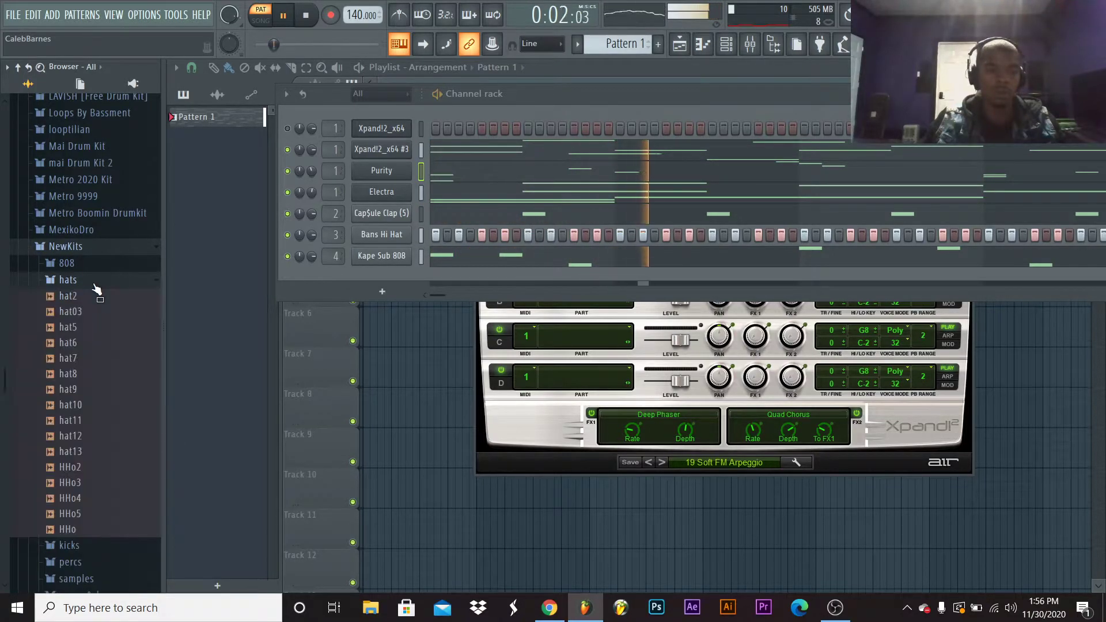
pyautogui.click(97, 297)
pyautogui.moveTo(96, 303); pyautogui.dragTo(230, 240)
pyautogui.moveTo(5, 323)
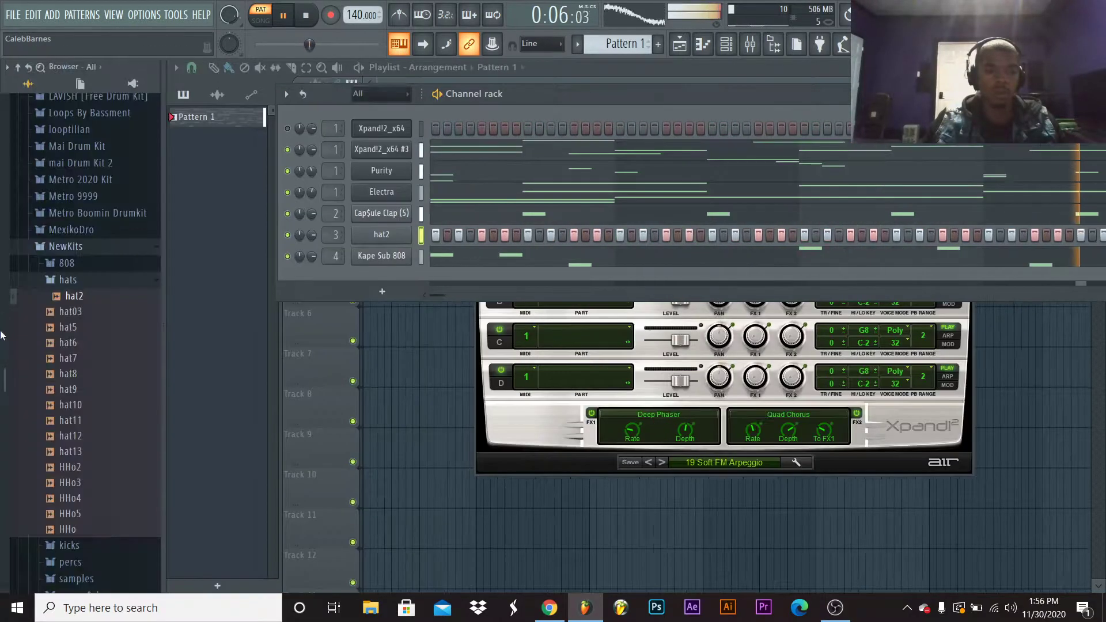
# Audition more NewKits hats, replace the hi-hat channel's sample with hat9, and preview HHo2 over the beat
pyautogui.click(99, 328)
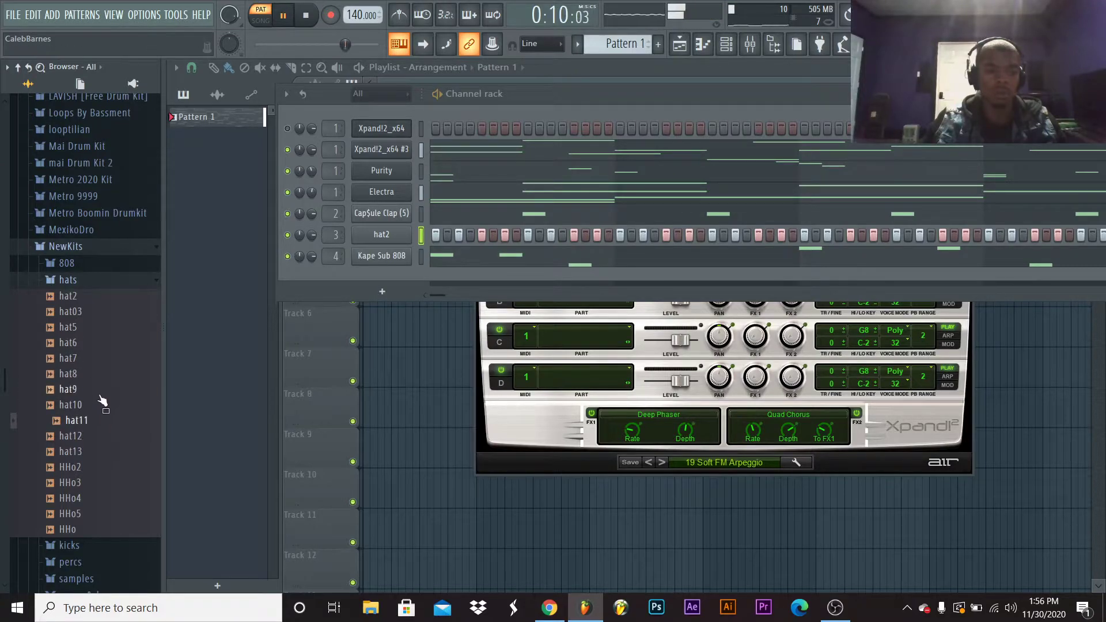
pyautogui.moveTo(103, 401); pyautogui.dragTo(230, 236)
pyautogui.moveTo(1, 405)
pyautogui.click(92, 452)
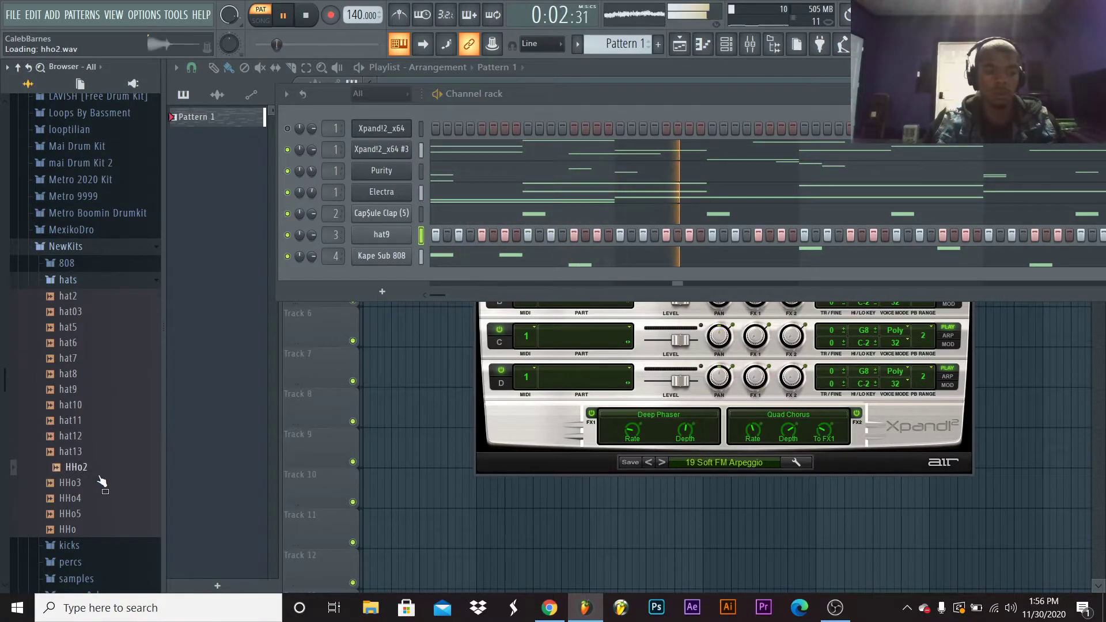
# Close NewKits and load FreeGuwop [MOD] Hi-Hat from the MexikoDro Hi-Hat folder onto the hi-hat channel
pyautogui.click(79, 282)
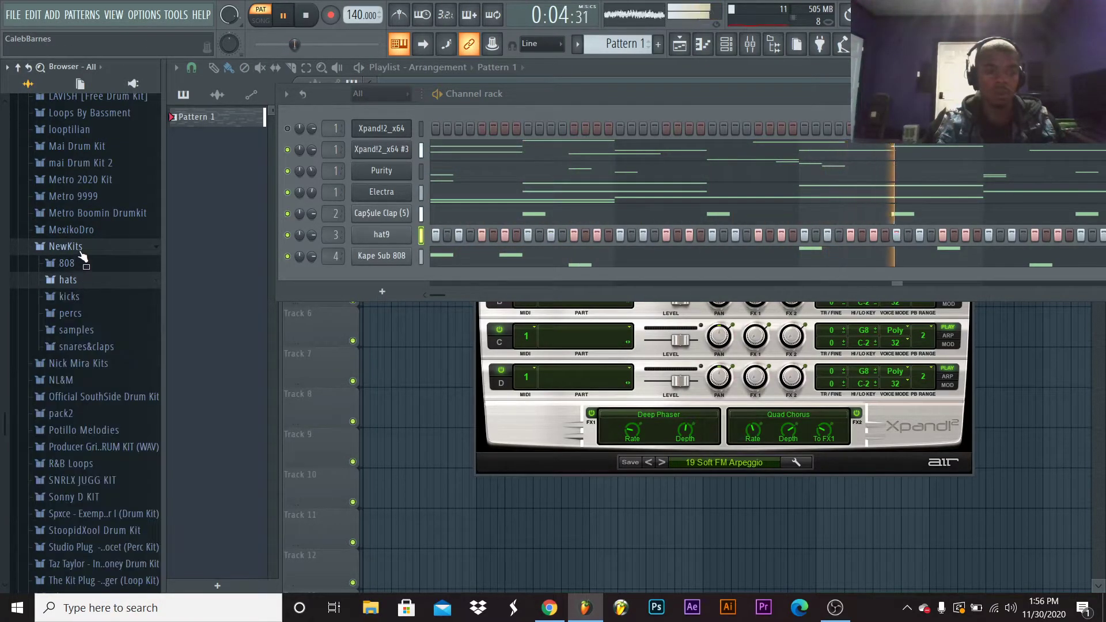
pyautogui.click(79, 247)
pyautogui.click(87, 231)
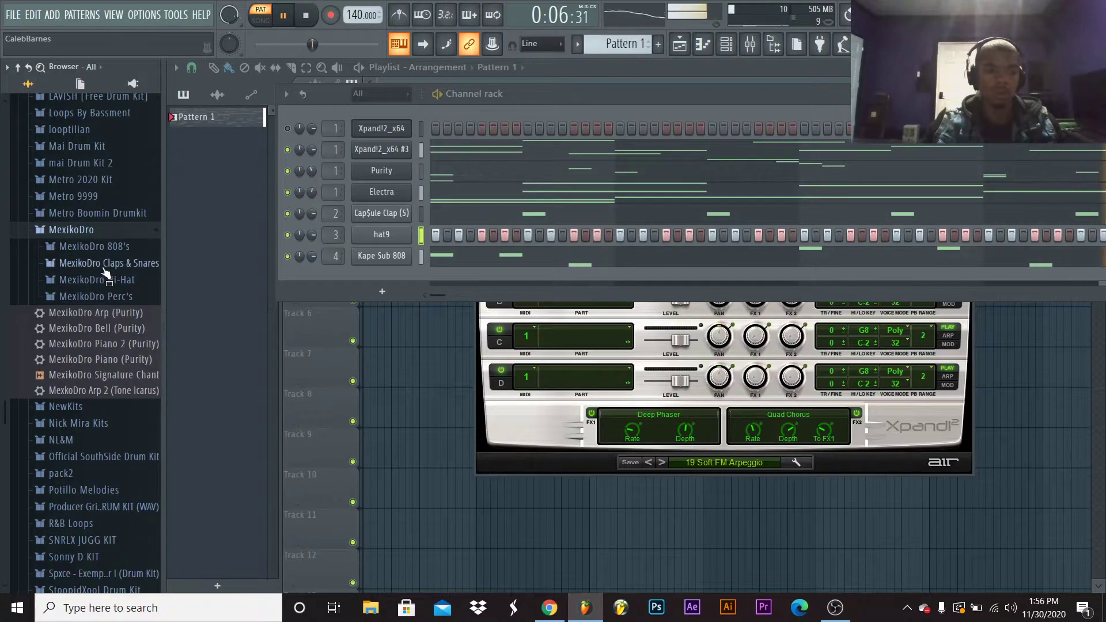
pyautogui.click(127, 281)
pyautogui.click(131, 298)
pyautogui.click(115, 313)
pyautogui.click(132, 312)
pyautogui.moveTo(183, 302); pyautogui.dragTo(230, 234)
pyautogui.moveTo(69, 305); pyautogui.dragTo(226, 234)
pyautogui.moveTo(3, 344)
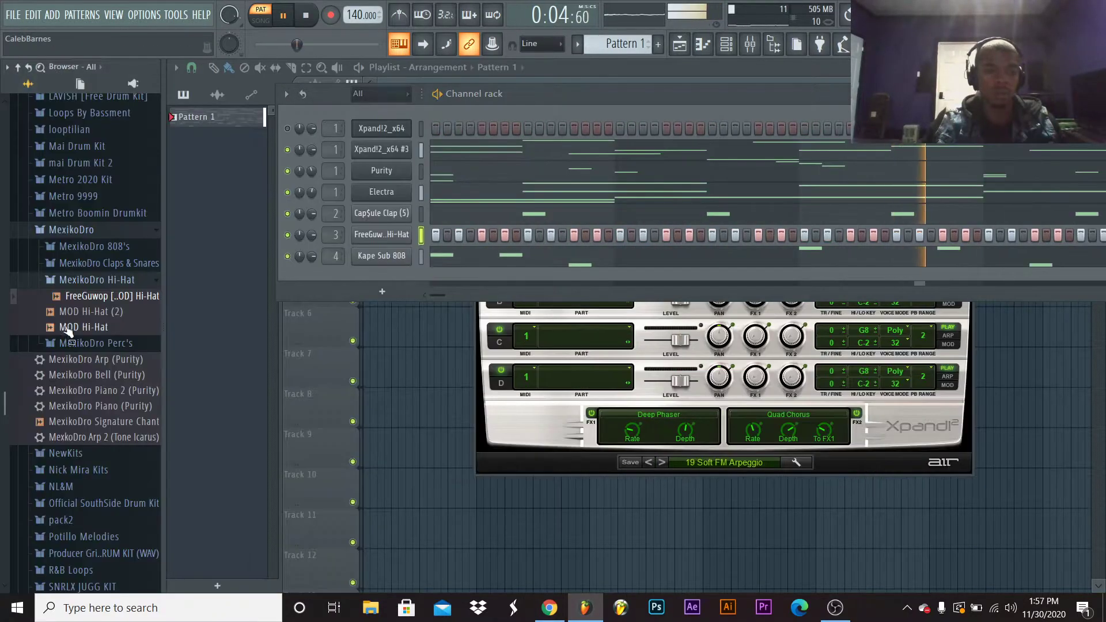
# Check the FreeGuwop [MOD] Hi-Hat channel's options and sampler settings, and close them
pyautogui.click(95, 279)
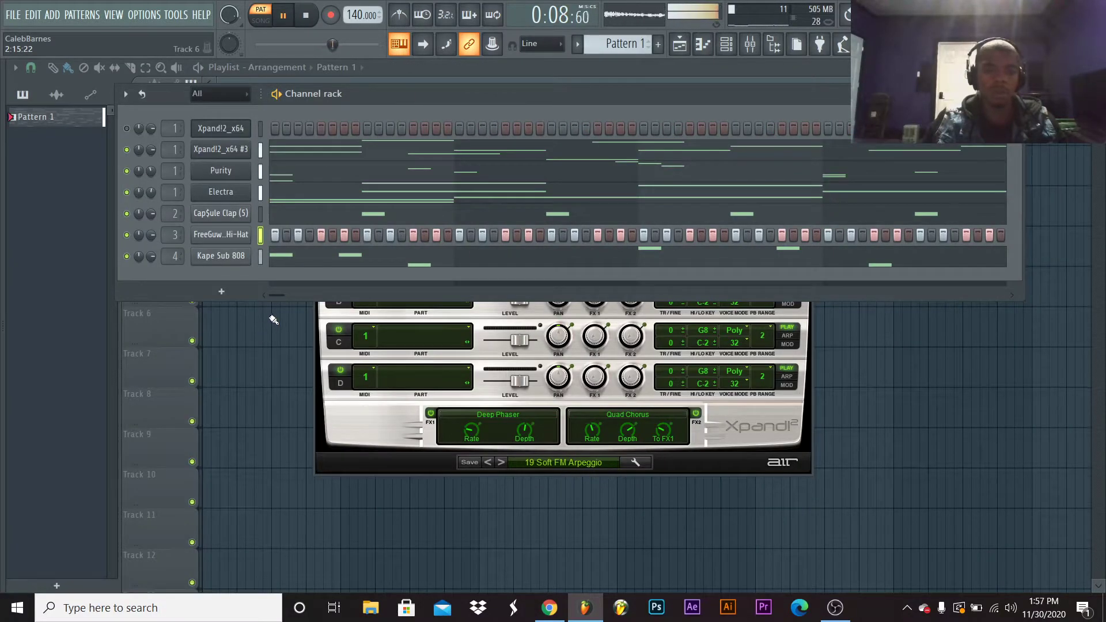
pyautogui.rightClick(245, 234)
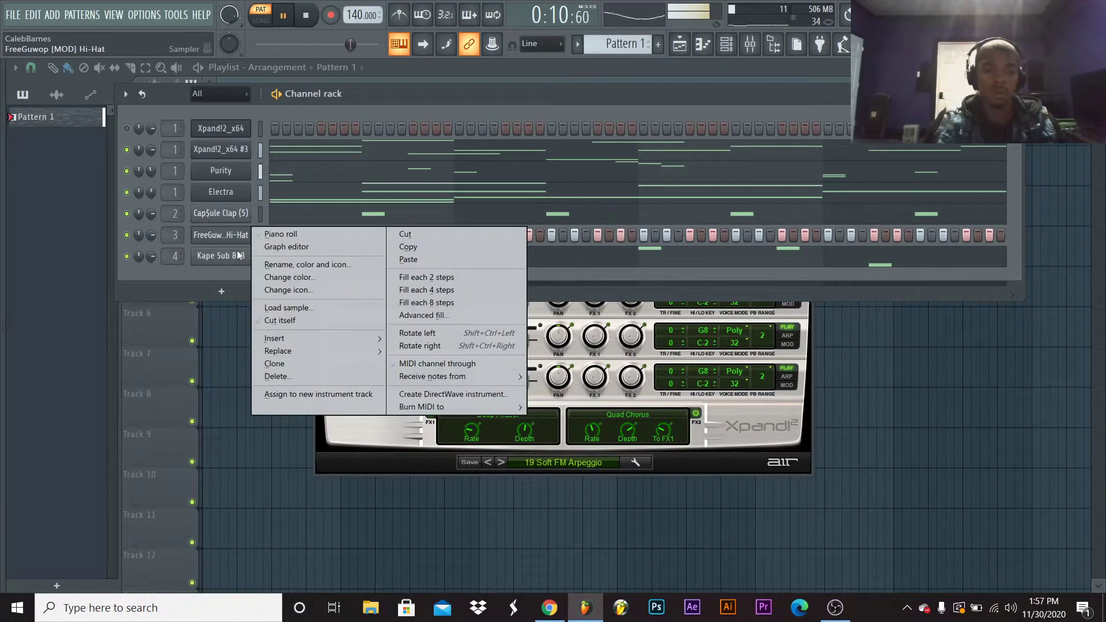
pyautogui.click(267, 272)
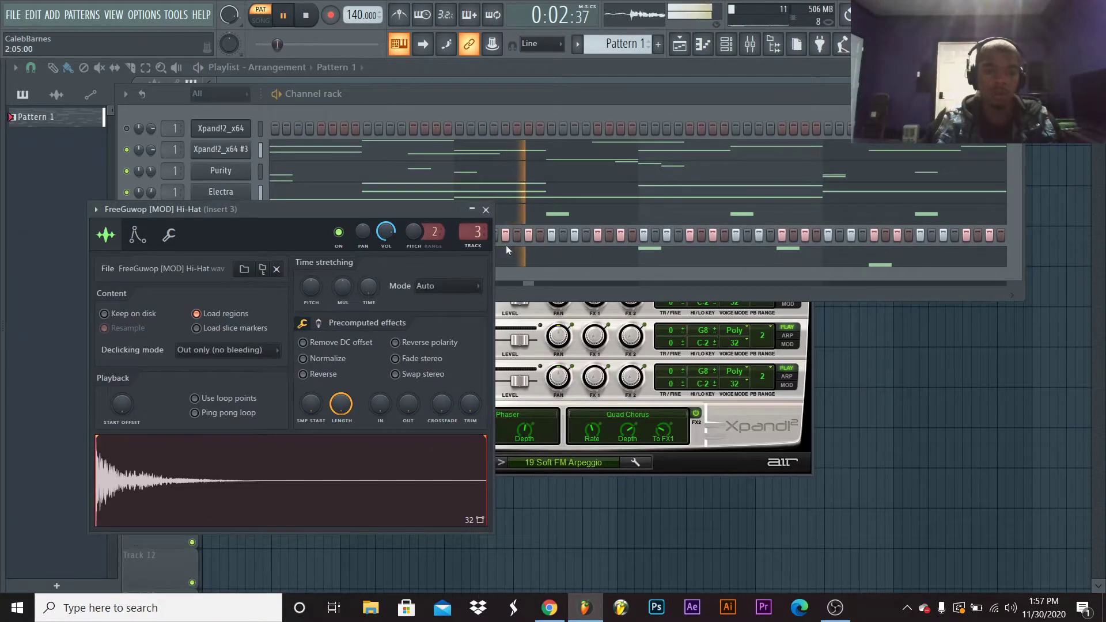
pyautogui.click(485, 209)
# Look through the MexikoDro Hi-Hat and Perc's folders, close the MexikoDro kit, and search the kit list
pyautogui.click(90, 293)
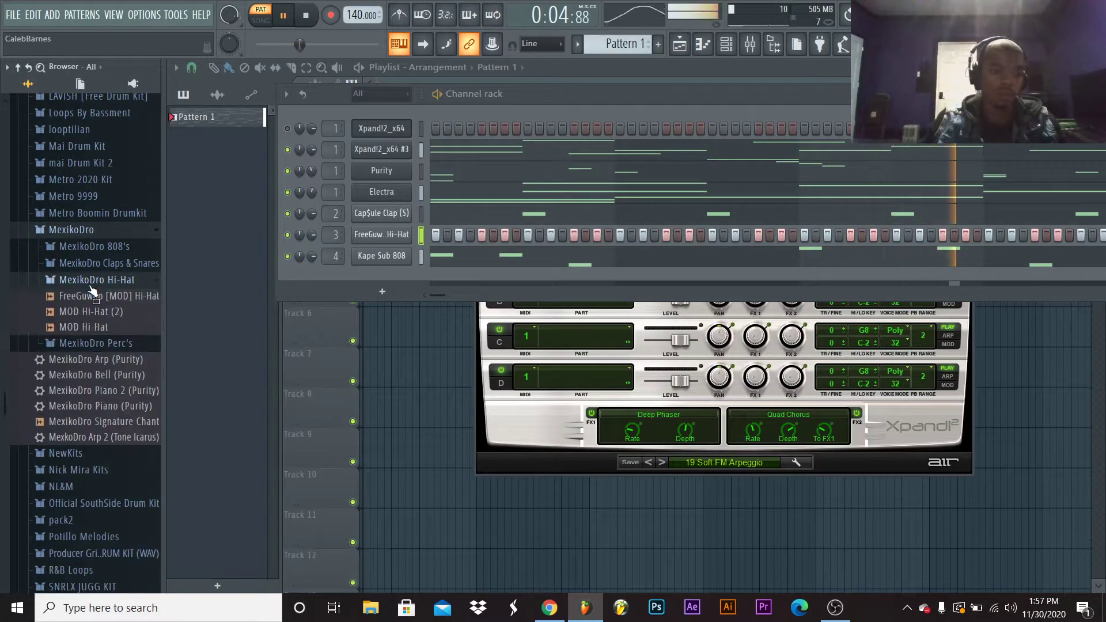
pyautogui.click(98, 297)
pyautogui.click(103, 300)
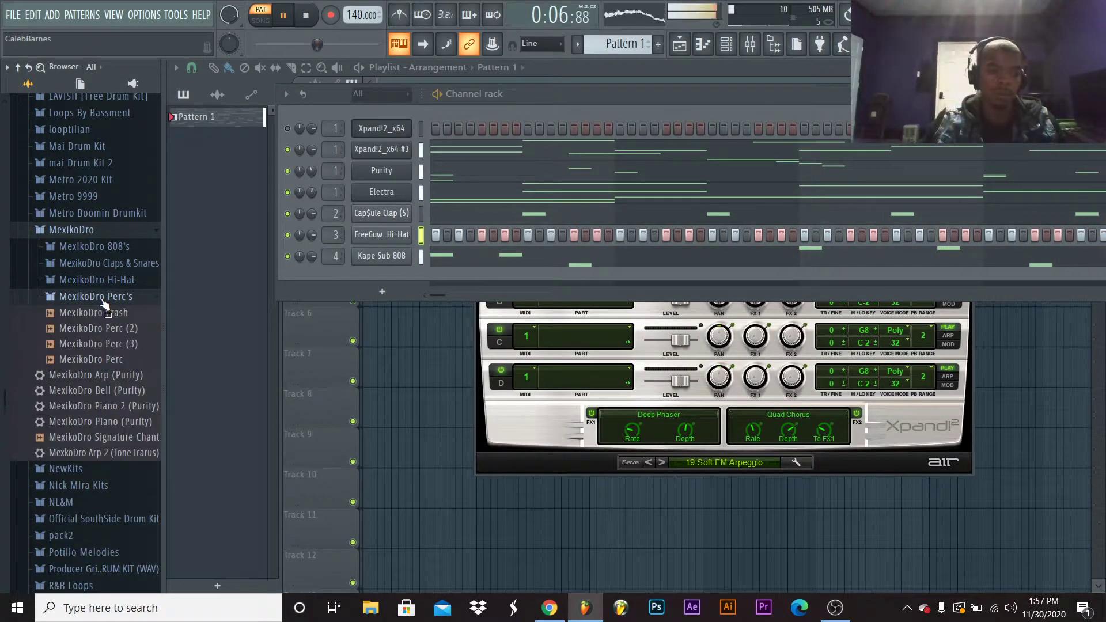
pyautogui.click(104, 298)
pyautogui.scroll(-3, 107, 397)
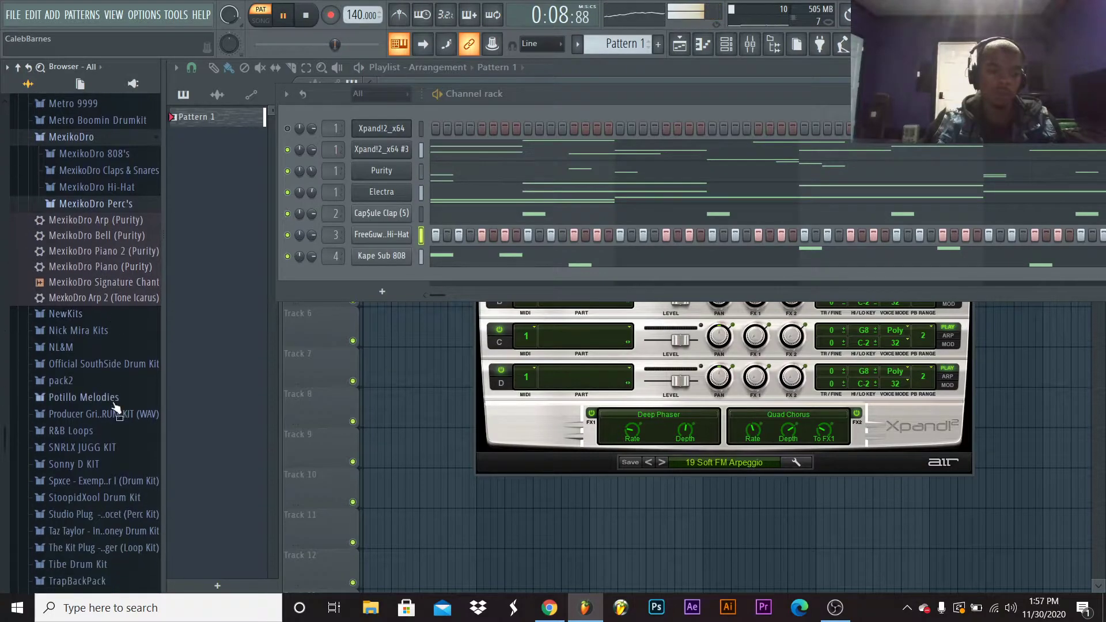
pyautogui.scroll(-3, 126, 384)
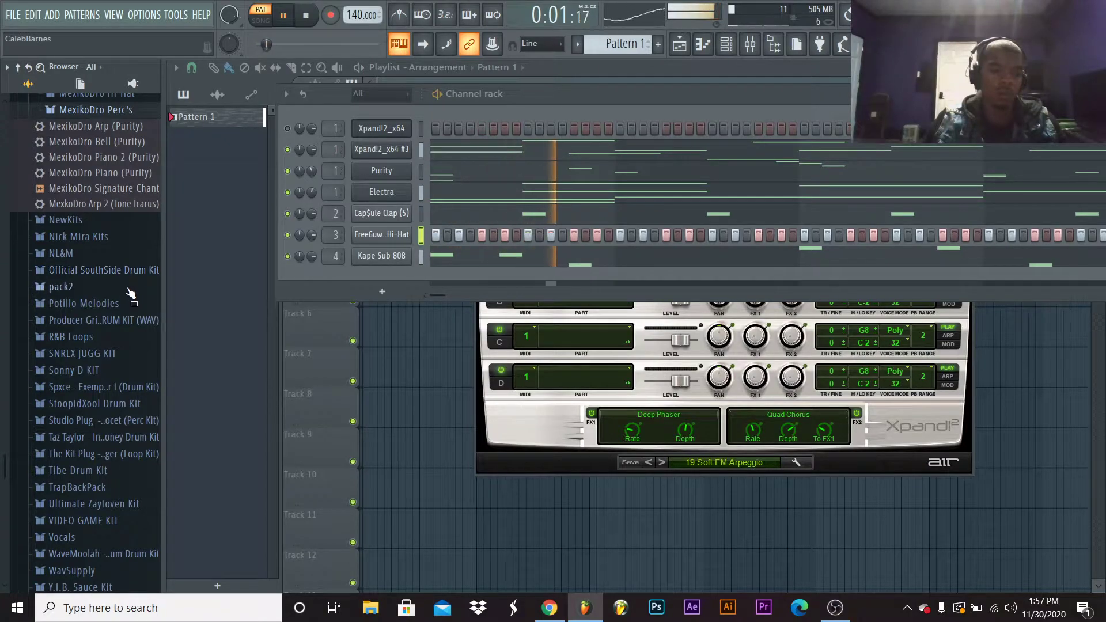
pyautogui.scroll(10, 151, 359)
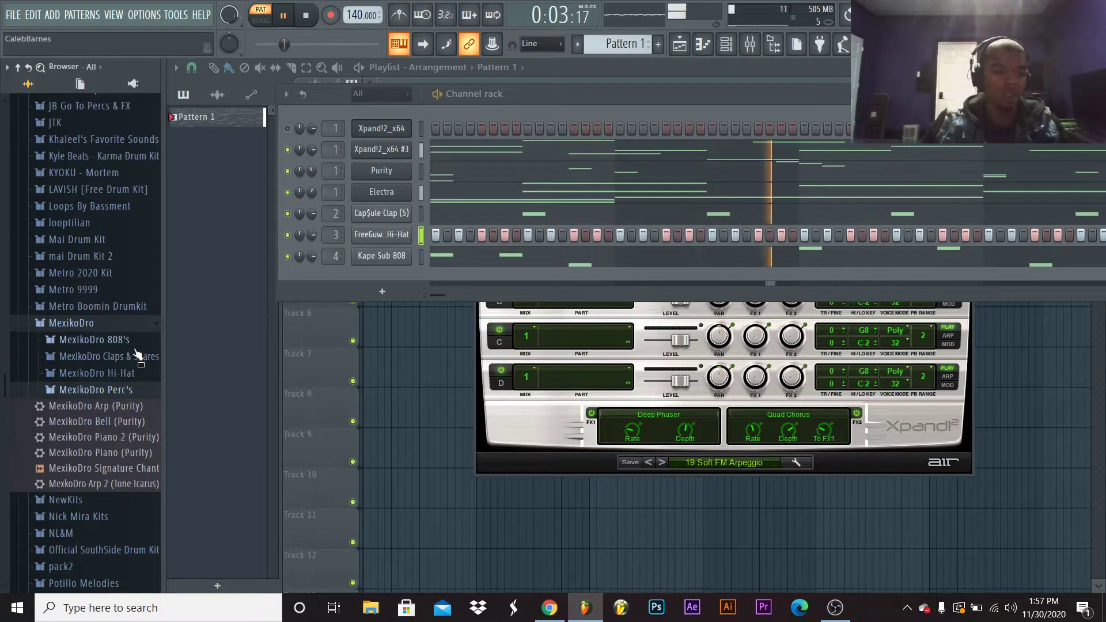
pyautogui.click(132, 324)
pyautogui.scroll(3, 131, 326)
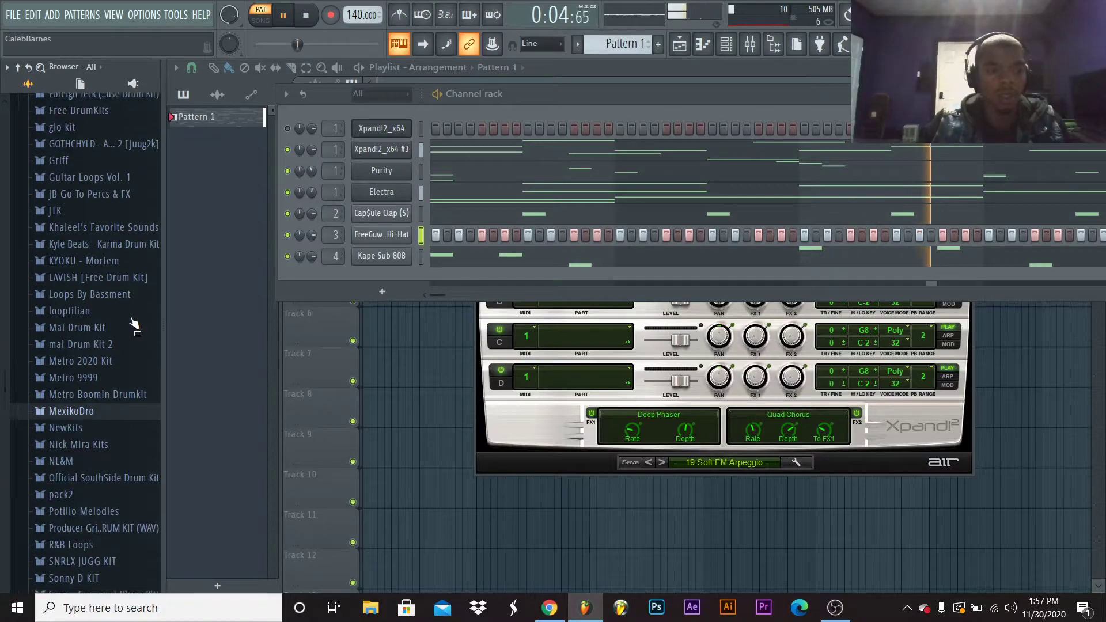
# Open the LAVISH [Free Drum Kit], stop the beat, and audition a run of its samples
pyautogui.click(109, 281)
pyautogui.click(90, 349)
pyautogui.click(99, 339)
pyautogui.press('space')
pyautogui.click(109, 353)
pyautogui.click(115, 369)
pyautogui.click(120, 383)
pyautogui.click(131, 414)
pyautogui.click(123, 429)
pyautogui.click(124, 445)
# Browse back through the kits and audition the Kyle Beats Karma Drum Kit hi-hats, including Yoshi KB
pyautogui.moveTo(126, 476); pyautogui.dragTo(80, 298)
pyautogui.scroll(5, 121, 397)
pyautogui.scroll(3, 84, 313)
pyautogui.moveTo(104, 337); pyautogui.dragTo(117, 425)
pyautogui.moveTo(91, 307); pyautogui.dragTo(107, 330)
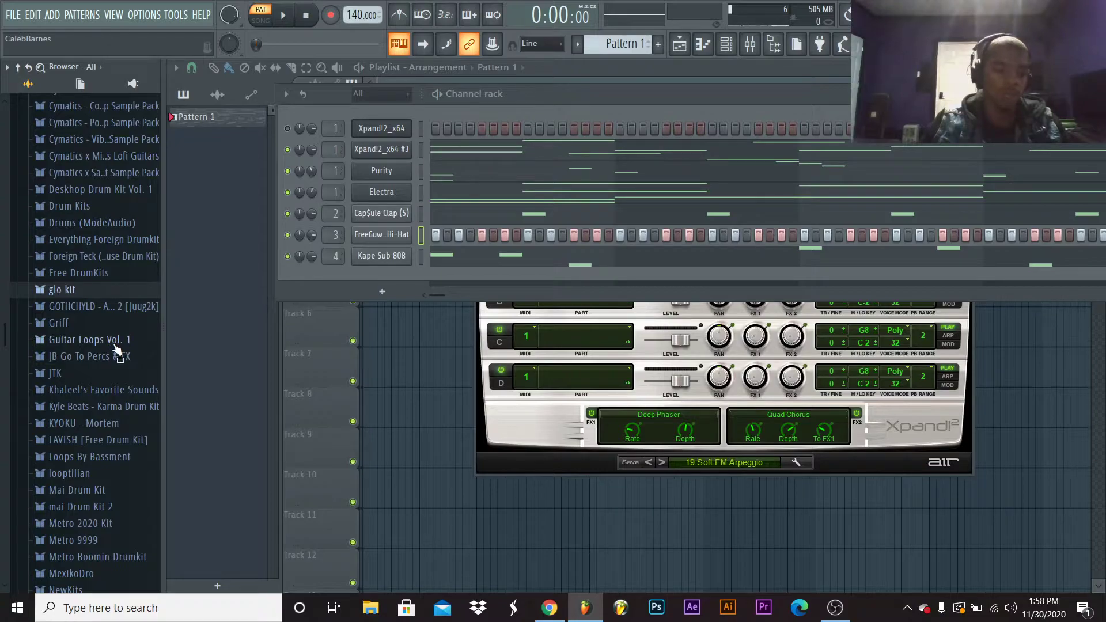
pyautogui.moveTo(123, 397); pyautogui.dragTo(116, 429)
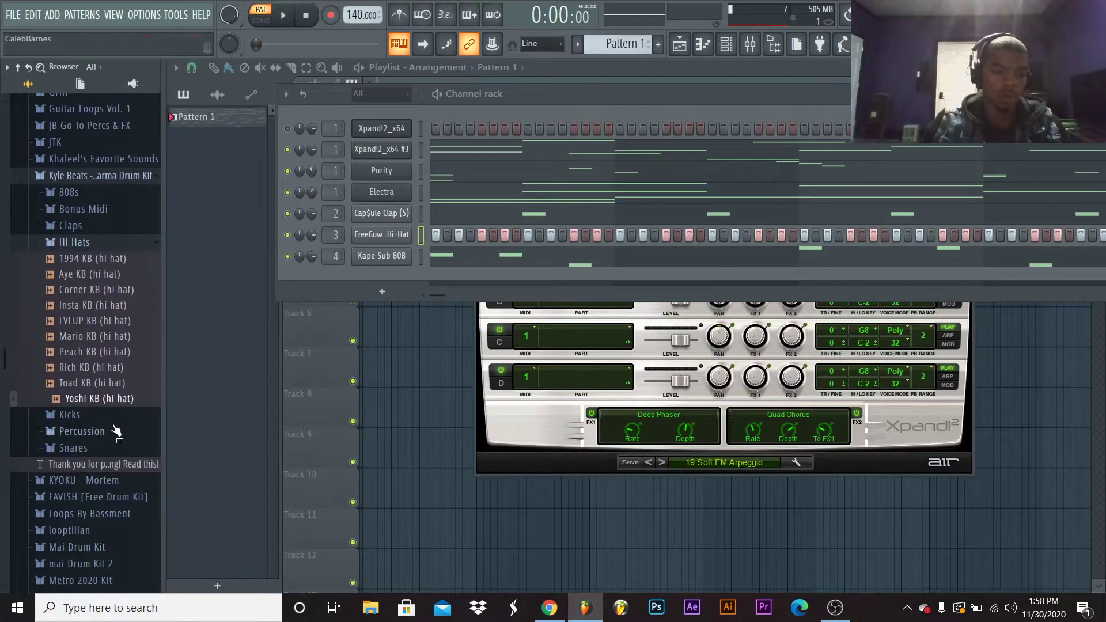
# Close the Karma Drum Kit, check the Favorite Sounds folder's samples, and close that folder
pyautogui.click(90, 182)
pyautogui.click(90, 164)
pyautogui.click(91, 165)
pyautogui.click(91, 165)
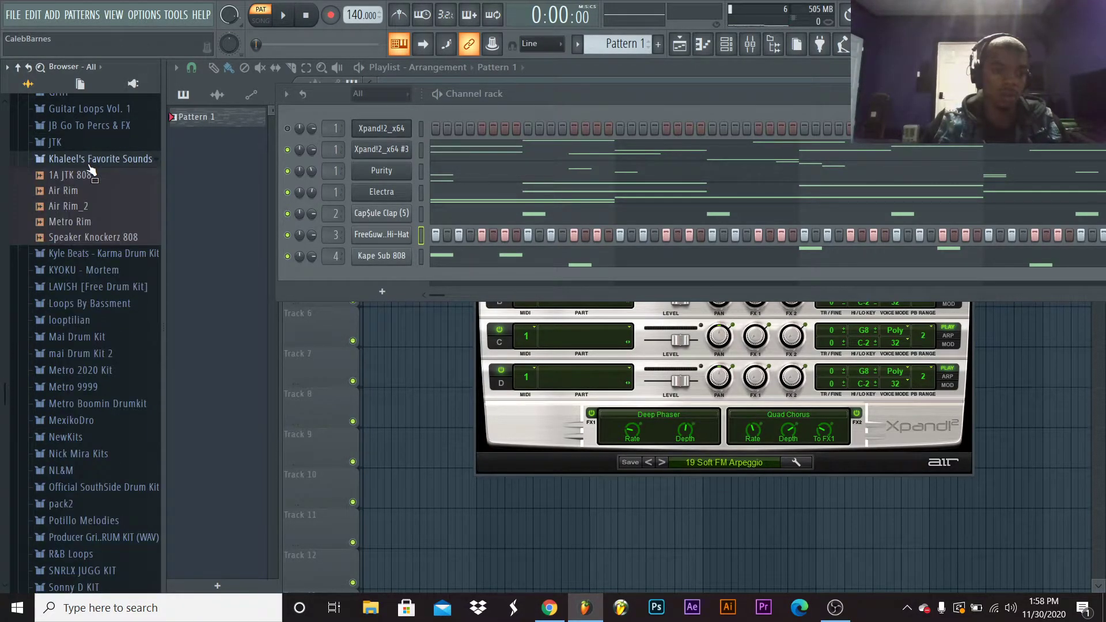
pyautogui.click(82, 231)
pyautogui.click(91, 176)
pyautogui.click(96, 163)
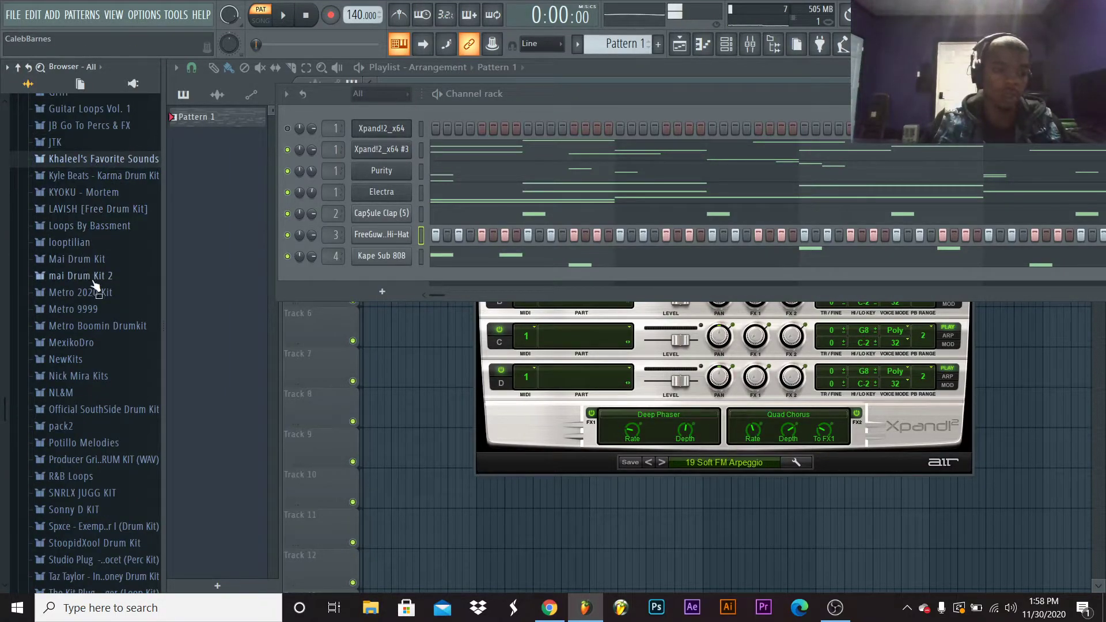
# Audition the hi-hats in the Mai Drum Kit's HH folder, from Bounce Hi Hat through Wonda Eest Hi Hat
pyautogui.click(104, 261)
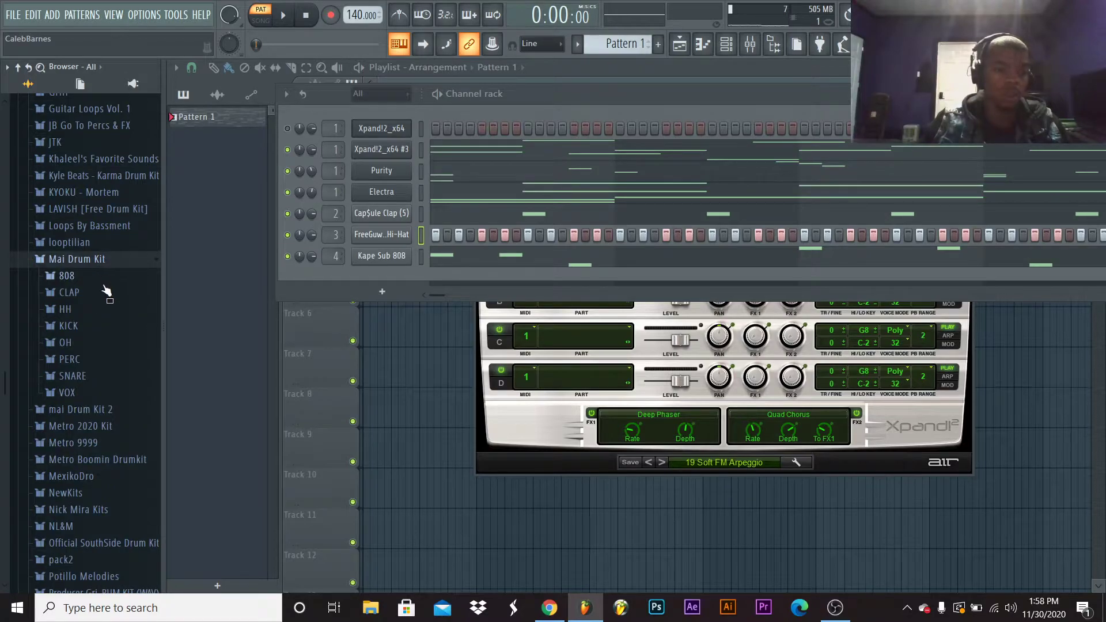
pyautogui.click(105, 309)
pyautogui.click(107, 325)
pyautogui.click(109, 340)
pyautogui.click(112, 356)
pyautogui.click(115, 372)
pyautogui.click(118, 390)
pyautogui.click(118, 404)
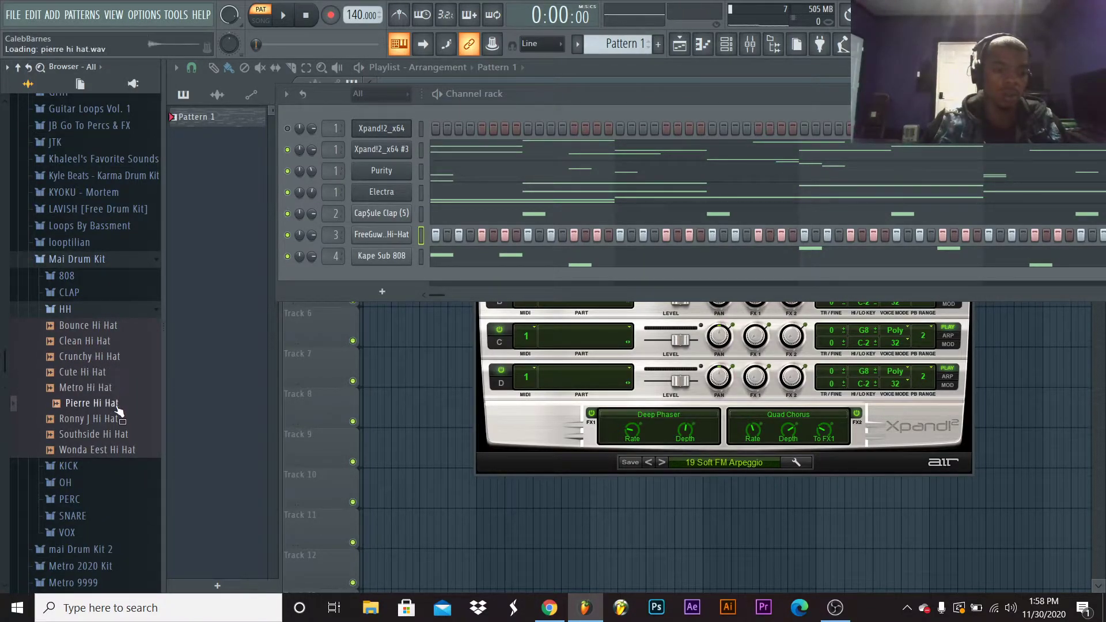
pyautogui.click(115, 419)
pyautogui.click(121, 436)
pyautogui.click(125, 452)
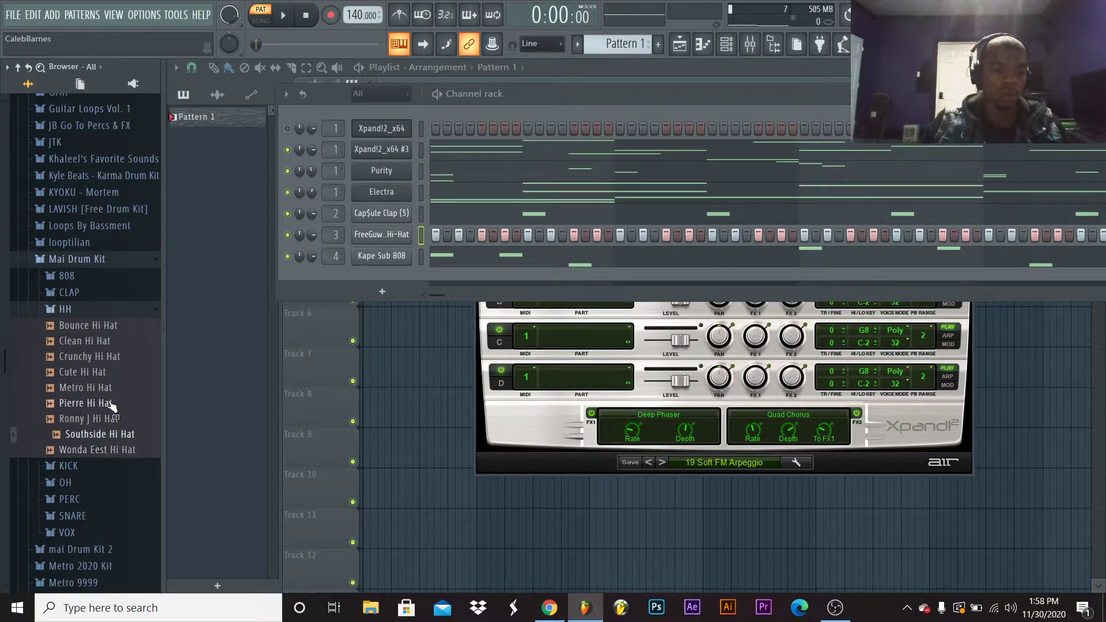
# Load Wonda Eest Hi Hat onto the existing hi-hat channel and play the beat briefly
pyautogui.moveTo(115, 450); pyautogui.dragTo(207, 235)
pyautogui.press('space')
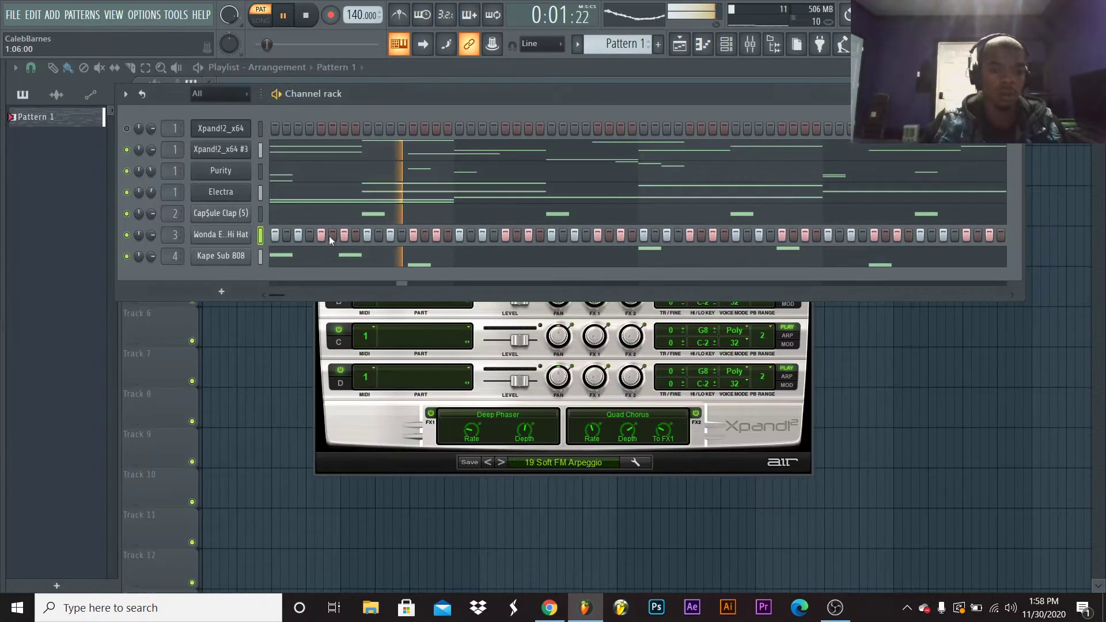
pyautogui.press('space')
# Close the Cap$ule Clap (5) settings and delete the Wonda Eest Hi Hat channel from the channel rack
pyautogui.rightClick(225, 228)
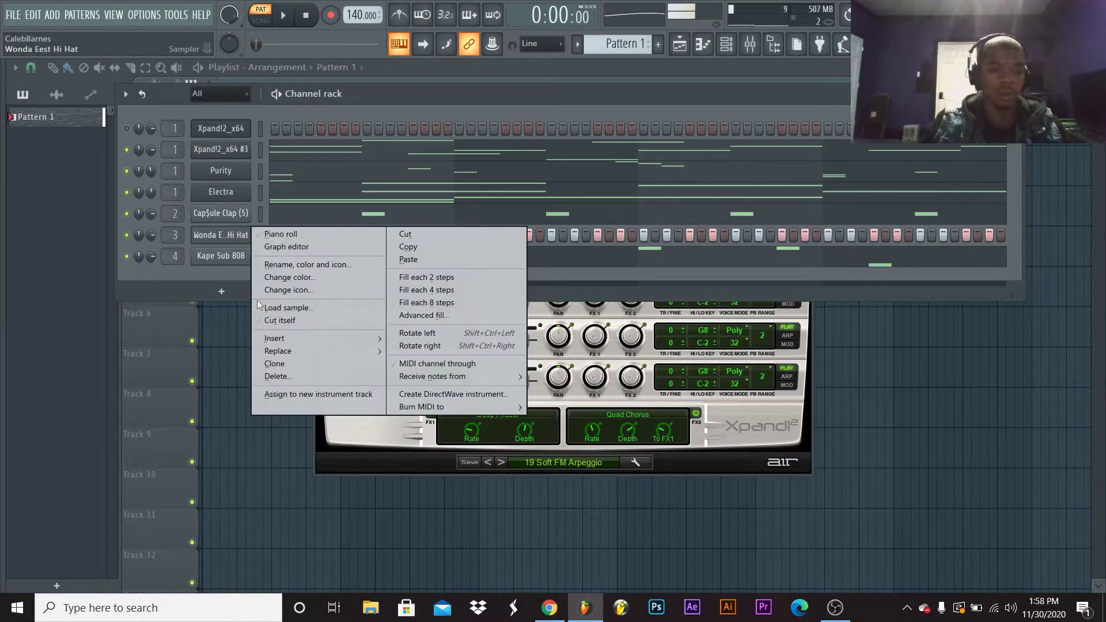
pyautogui.click(222, 214)
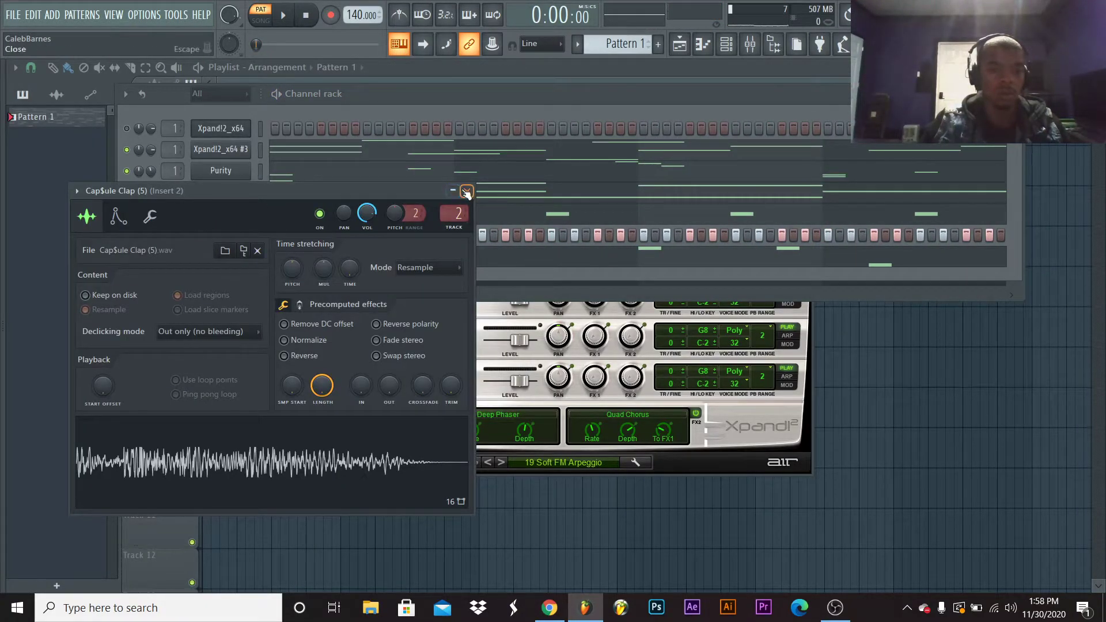
pyautogui.click(466, 191)
pyautogui.rightClick(238, 236)
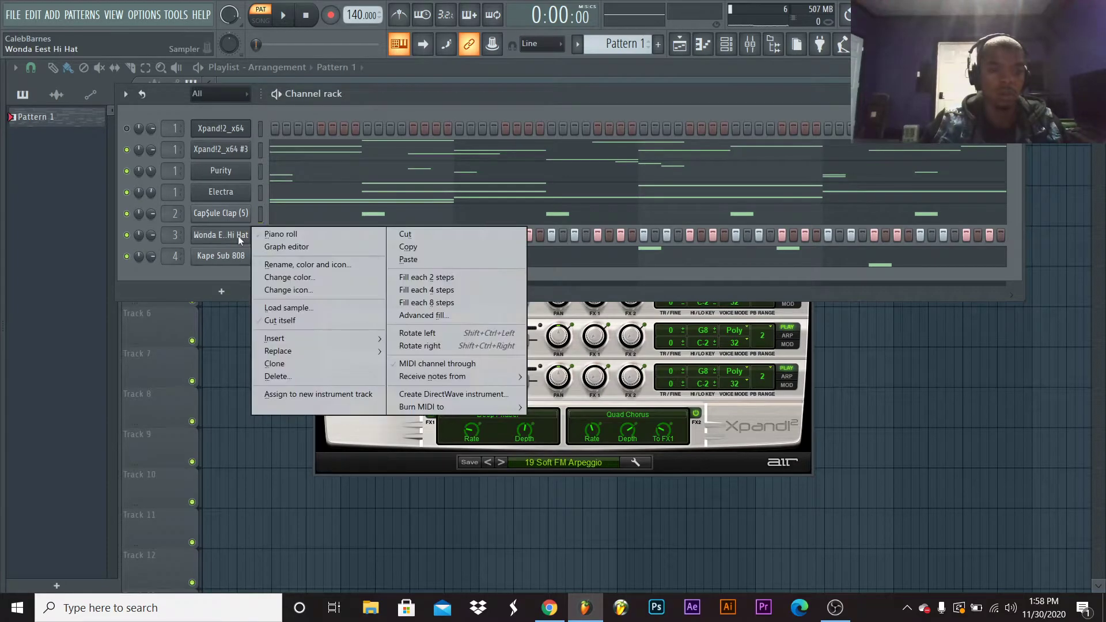
pyautogui.click(322, 374)
pyautogui.click(624, 350)
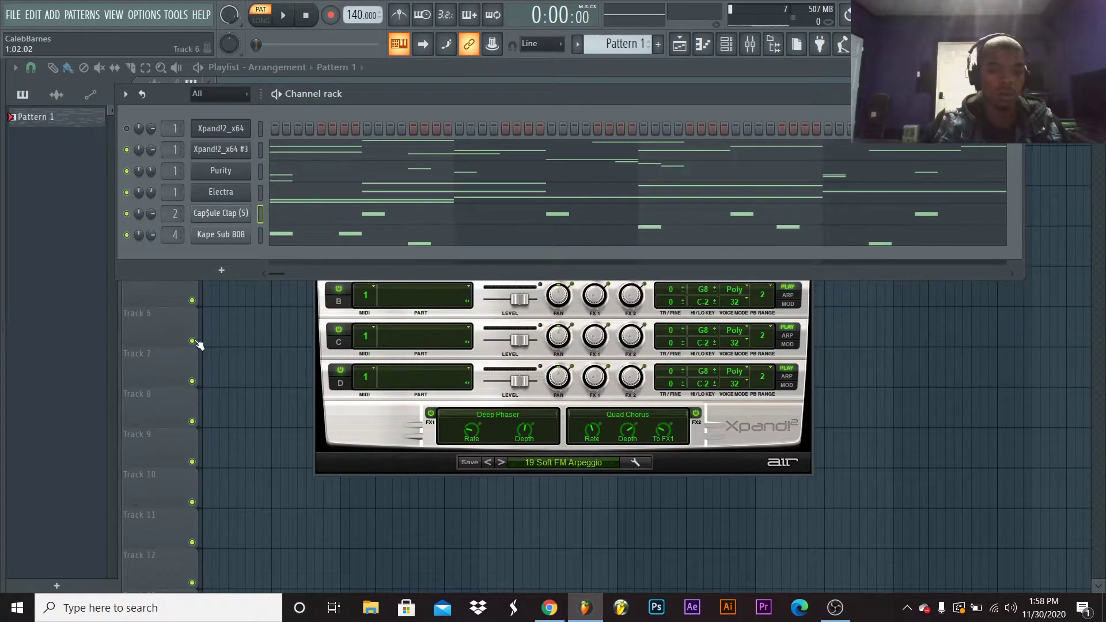
# Add Wonda Eest Hi Hat as a new channel above the clap, fill each 2 steps, and play the beat
pyautogui.moveTo(2, 411)
pyautogui.moveTo(219, 347); pyautogui.dragTo(218, 204)
pyautogui.rightClick(218, 209)
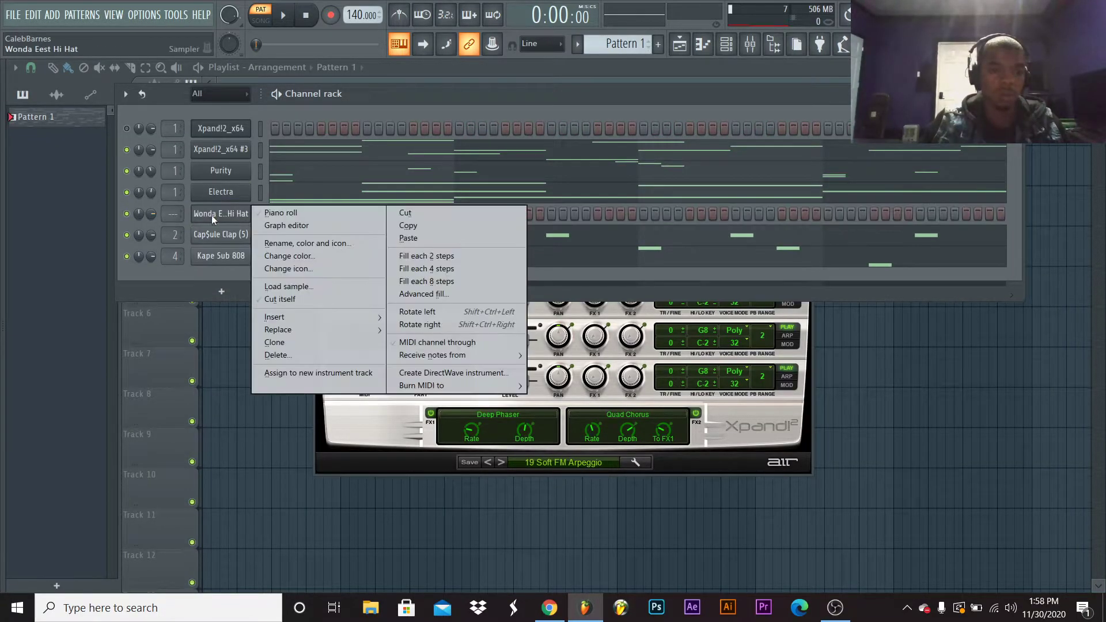
pyautogui.click(474, 255)
pyautogui.press('space')
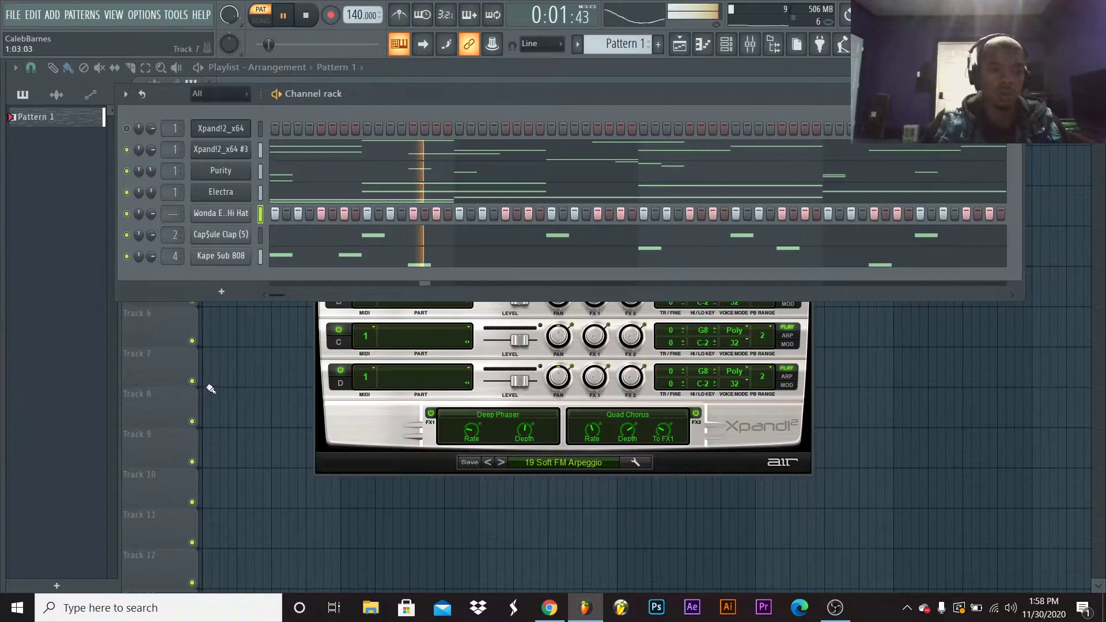
pyautogui.moveTo(1, 450)
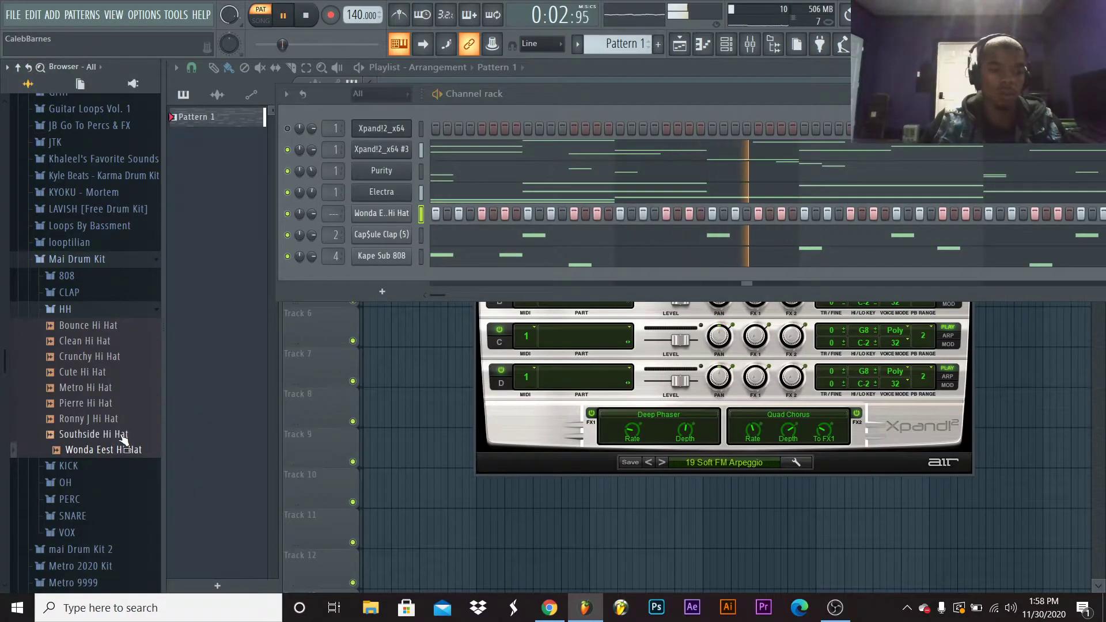
# Replace the Wonda Eest Hi Hat channel's sample with Pierre Hi Hat and collapse the Mai Drum Kit folder
pyautogui.moveTo(136, 403); pyautogui.dragTo(213, 217)
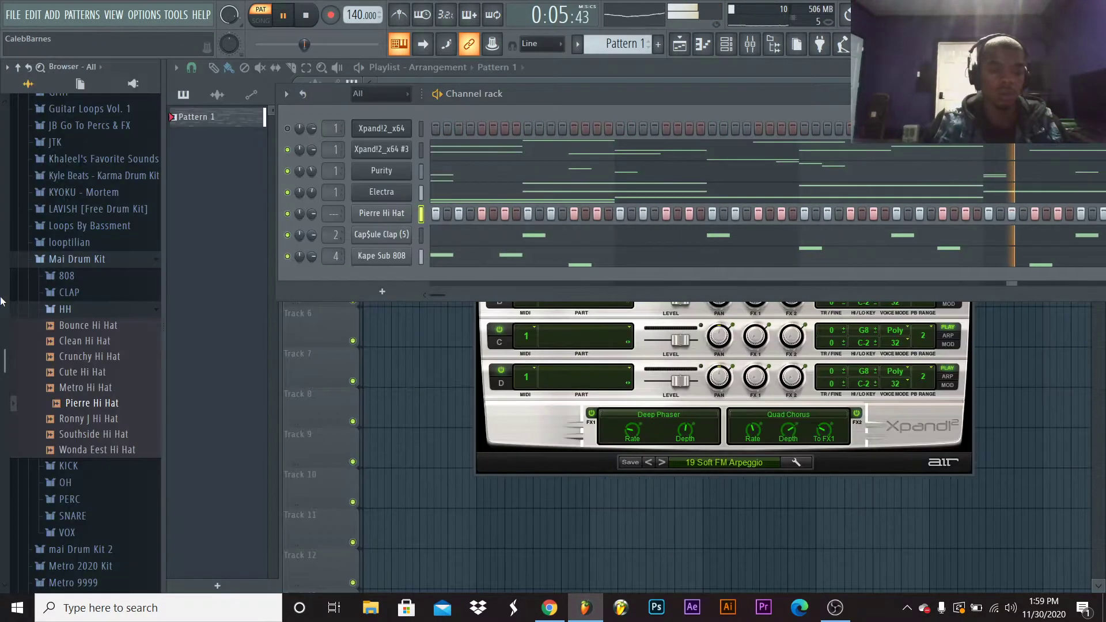
pyautogui.click(89, 309)
pyautogui.click(107, 260)
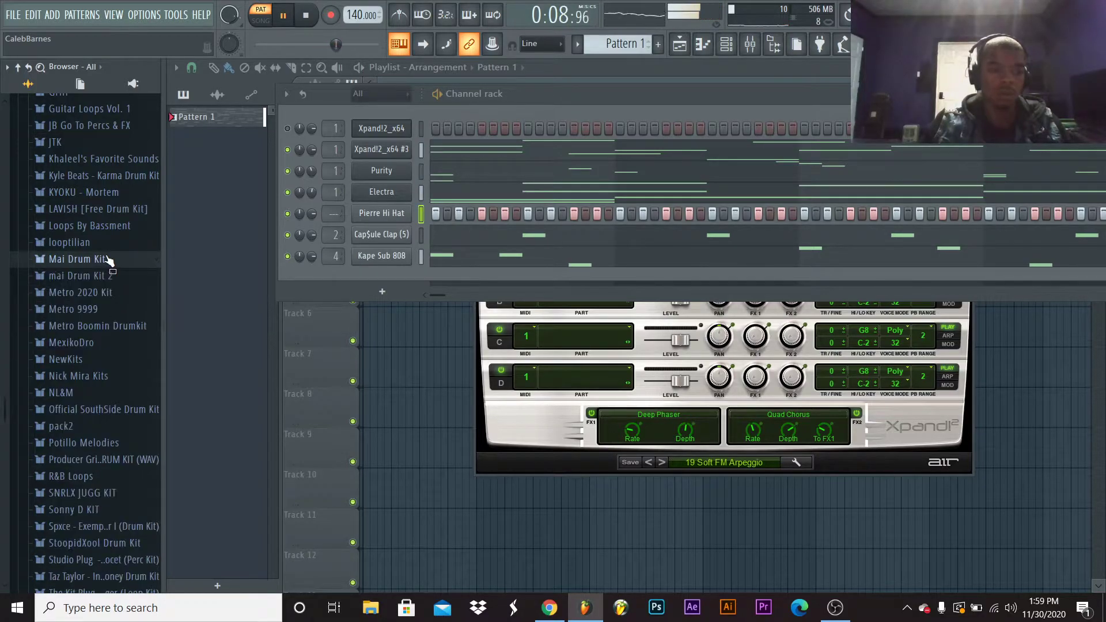
# Look through the Open Hats folder in mai Drum Kit 2 and collapse the kit
pyautogui.click(92, 276)
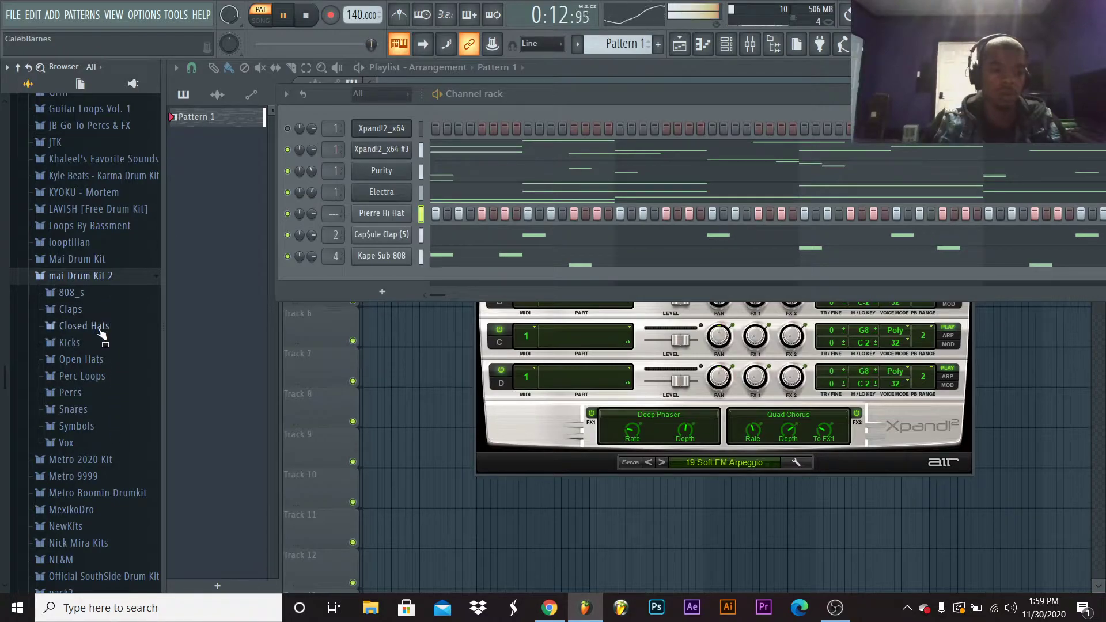
pyautogui.click(114, 360)
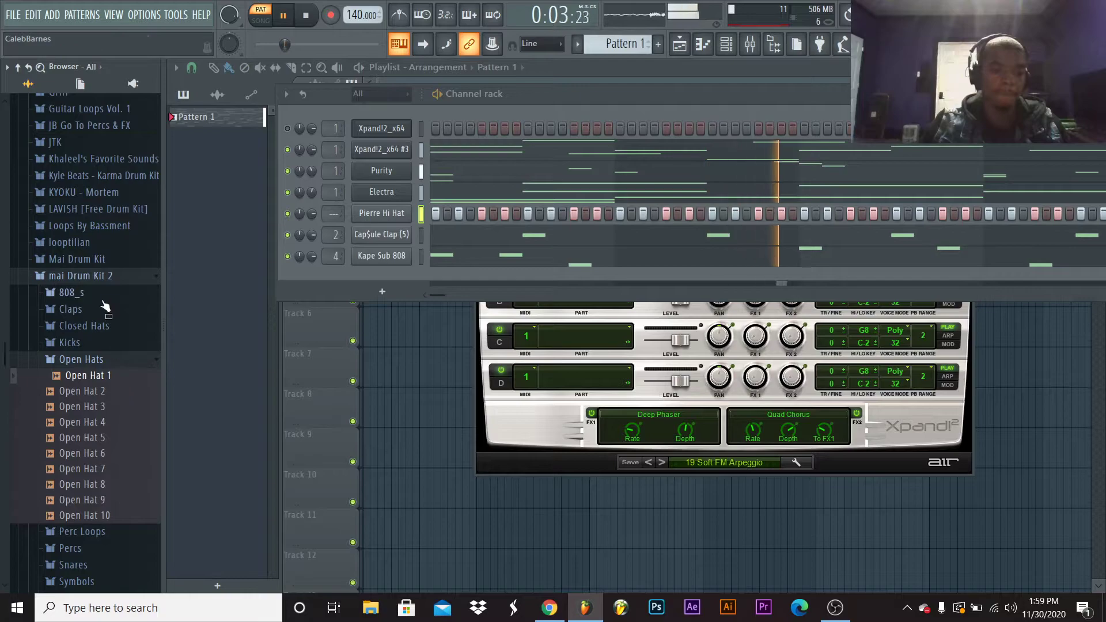
pyautogui.click(101, 279)
# Open the HiHats folder of the first Nick Mira drum kit, stop playback, and audition NM - Chiraq and NM - Draco
pyautogui.click(144, 378)
pyautogui.click(144, 393)
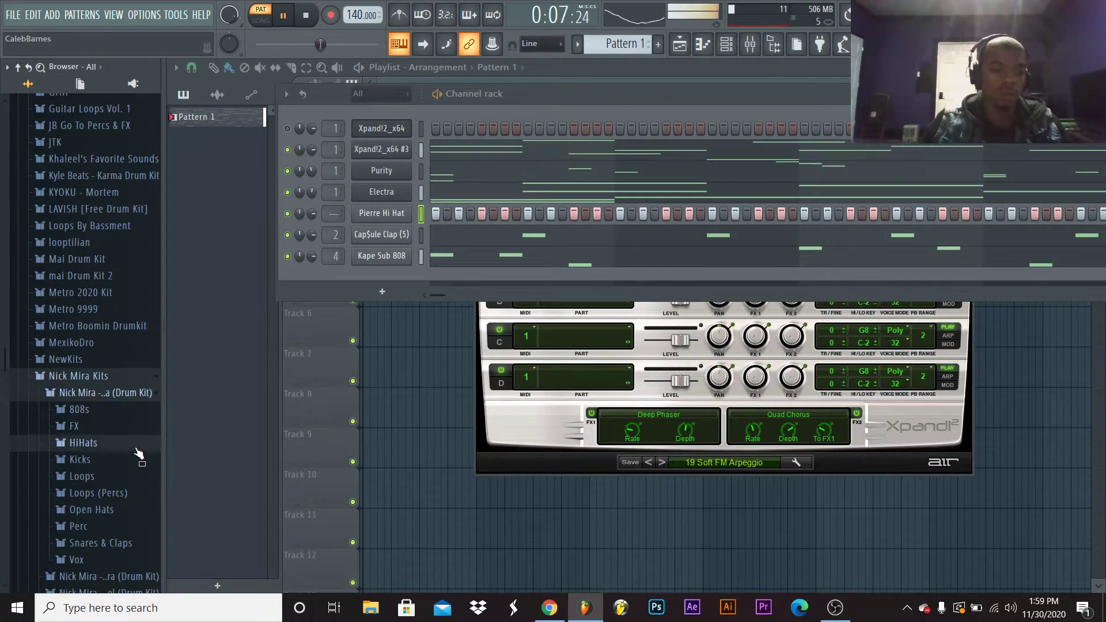
pyautogui.click(139, 444)
pyautogui.scroll(-3, 140, 459)
pyautogui.press('space')
pyautogui.click(129, 382)
pyautogui.click(130, 397)
pyautogui.click(129, 387)
pyautogui.click(132, 399)
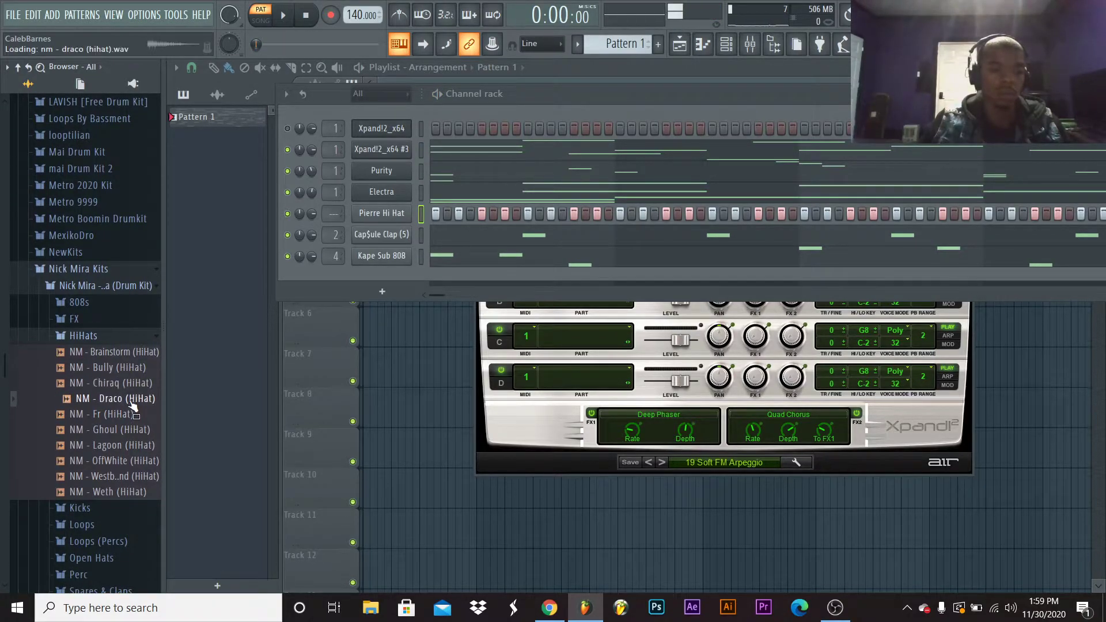
# Add NM - Draco (HiHat) as a channel above the clap, fill each 2 steps, and play the beat with Pierre Hi Hat muted
pyautogui.moveTo(247, 315); pyautogui.dragTo(208, 224)
pyautogui.rightClick(233, 226)
pyautogui.moveTo(337, 240)
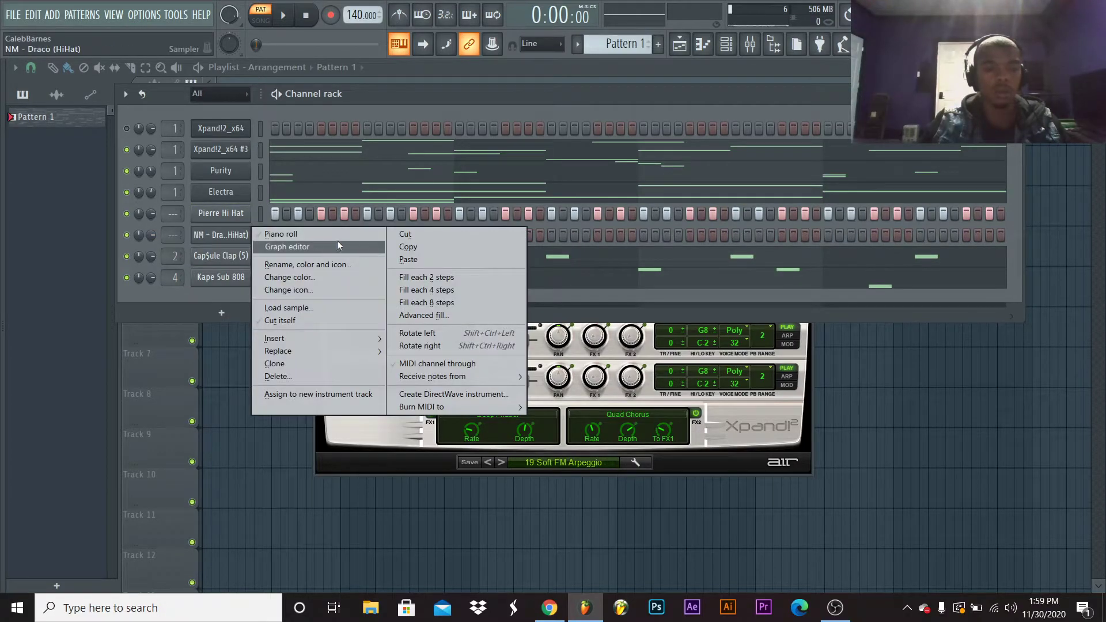
pyautogui.click(466, 279)
pyautogui.click(127, 214)
pyautogui.press('space')
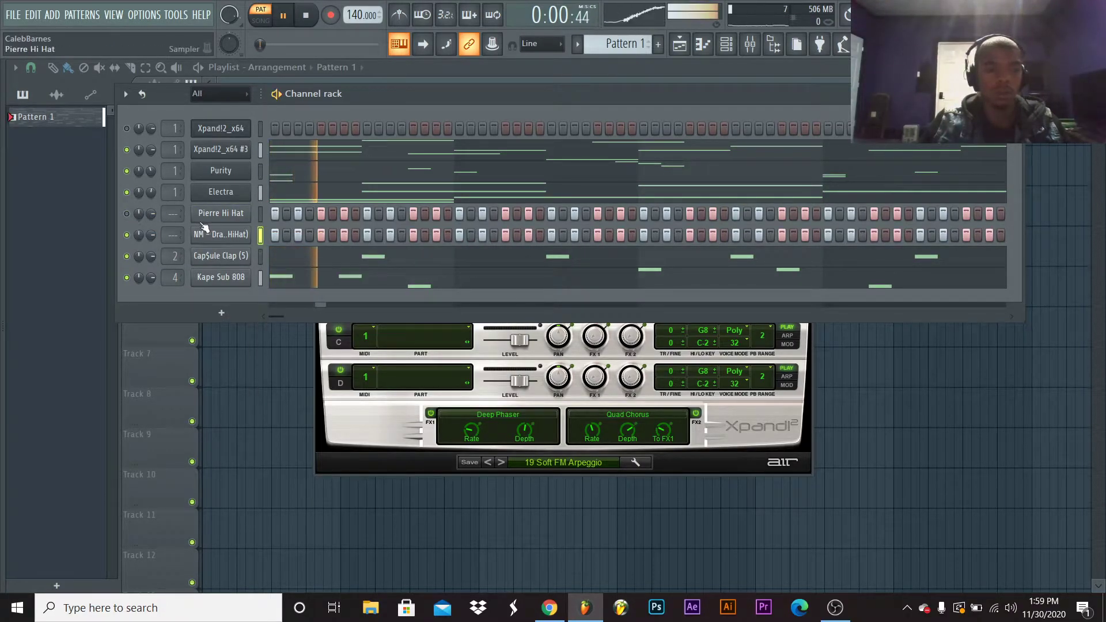
# Try NM - Chiraq and NM - OffWhite on the NM - Draco channel, auditioning NM - Bully and NM - Fr in between
pyautogui.hotkey('alt', 'F8')
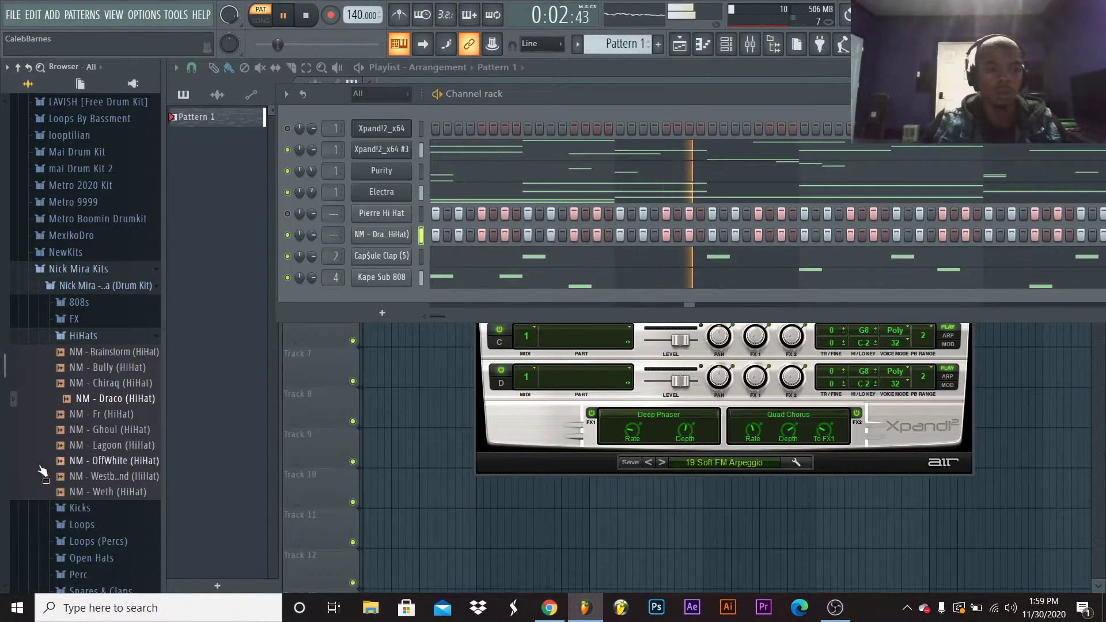
pyautogui.moveTo(133, 383); pyautogui.dragTo(230, 239)
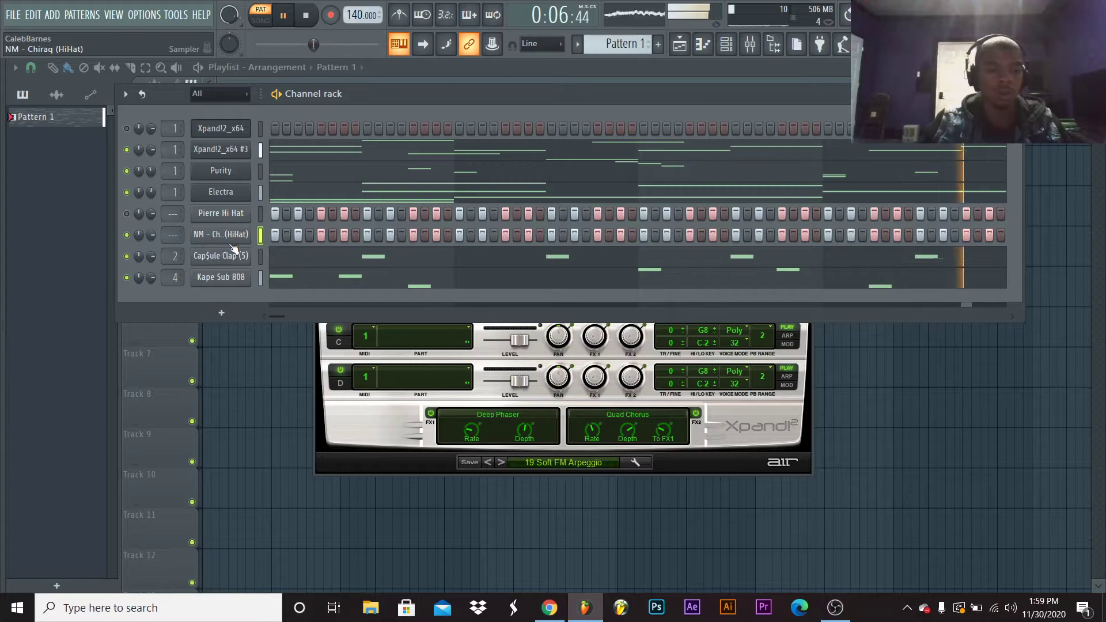
pyautogui.moveTo(2, 522)
pyautogui.click(141, 367)
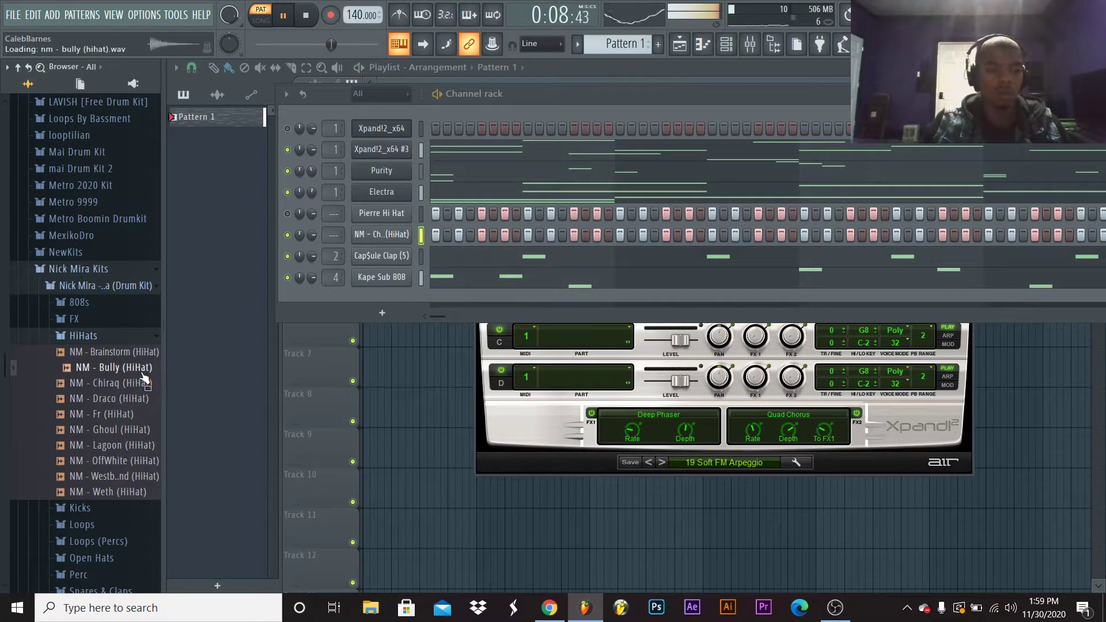
pyautogui.click(134, 414)
pyautogui.moveTo(137, 423); pyautogui.dragTo(237, 242)
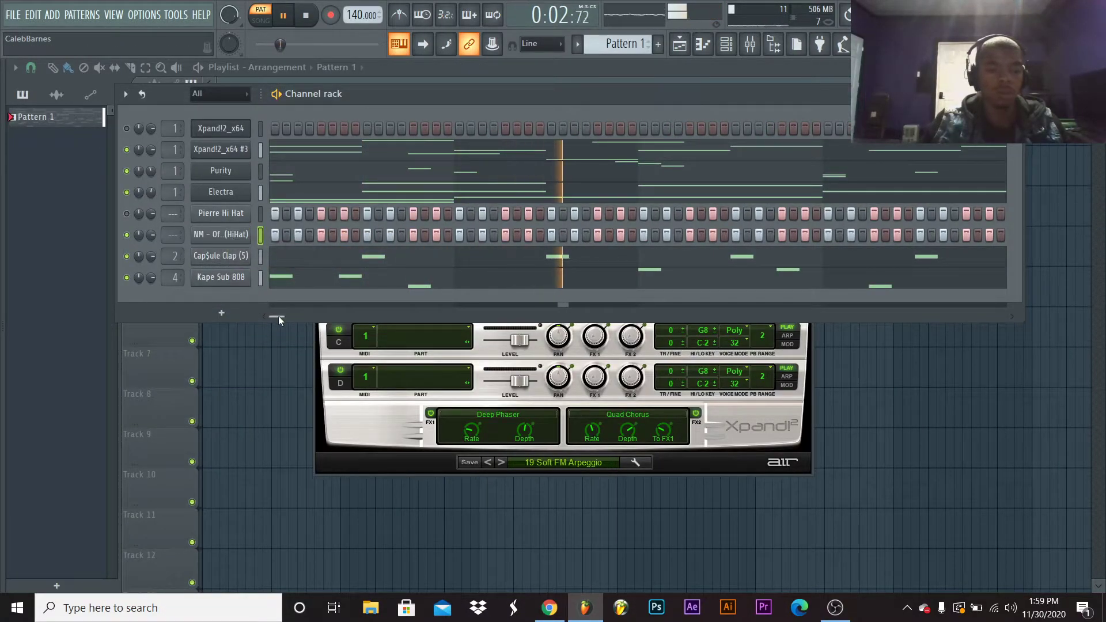
# Load NM - Chiraq (HiHat) onto the NM - OffWhite channel and delete the muted Pierre Hi Hat channel
pyautogui.moveTo(3, 323)
pyautogui.moveTo(112, 391); pyautogui.dragTo(226, 234)
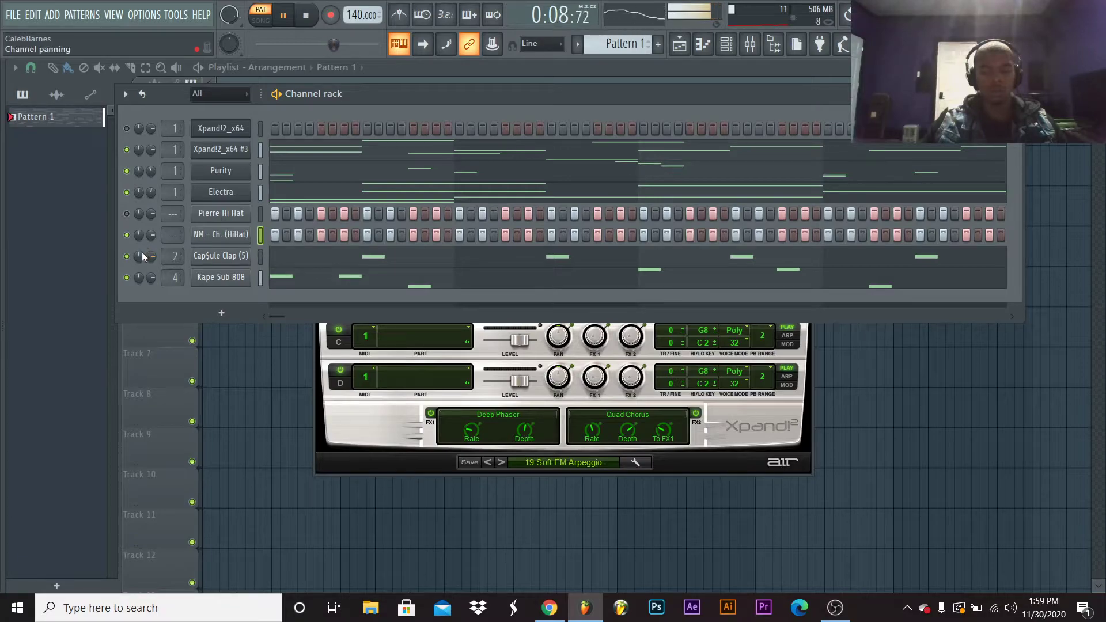
pyautogui.rightClick(203, 213)
pyautogui.click(340, 354)
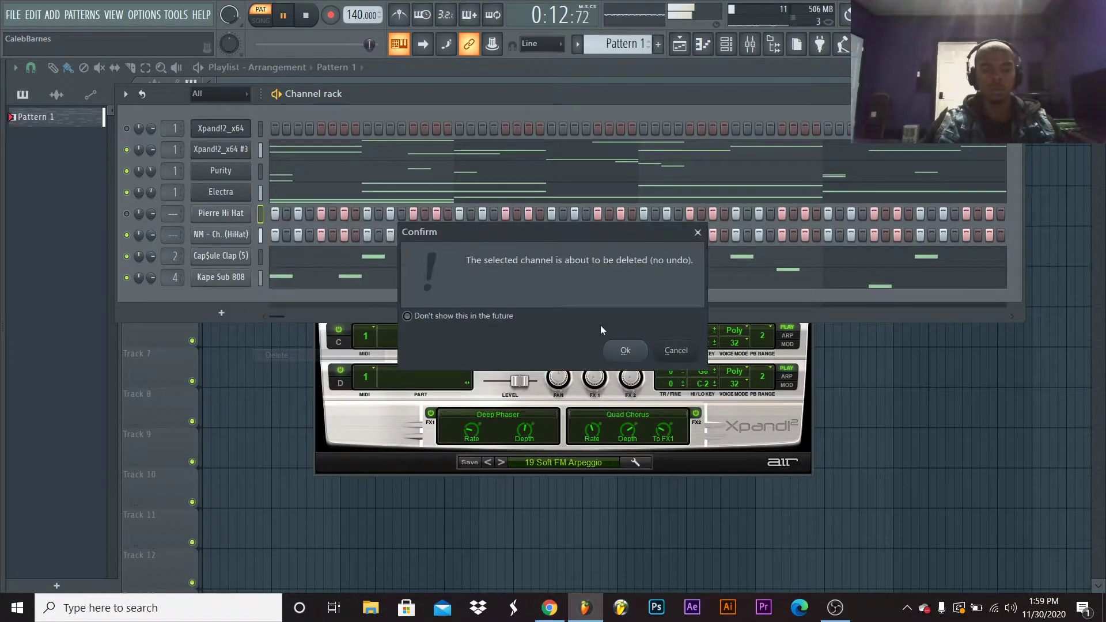
pyautogui.click(624, 357)
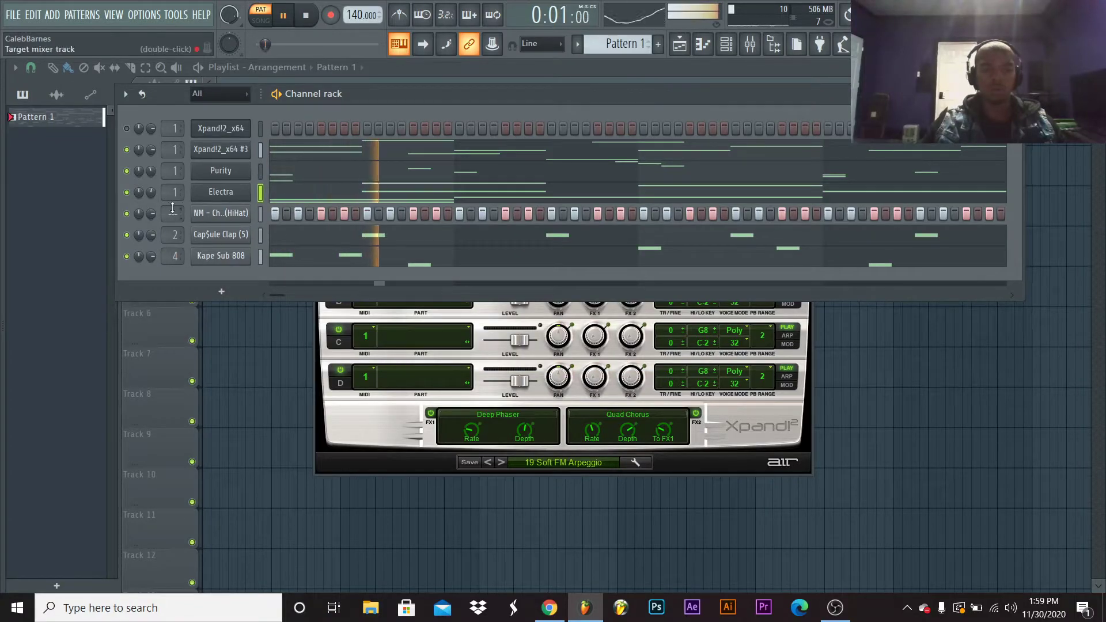
# Stop playback and audition the Weth, Westbound, OffWhite, Lagoon and Brainstorm hi-hats in the open Nick Mira drum kit, then collapse the kit
pyautogui.hotkey('alt', 'F8')
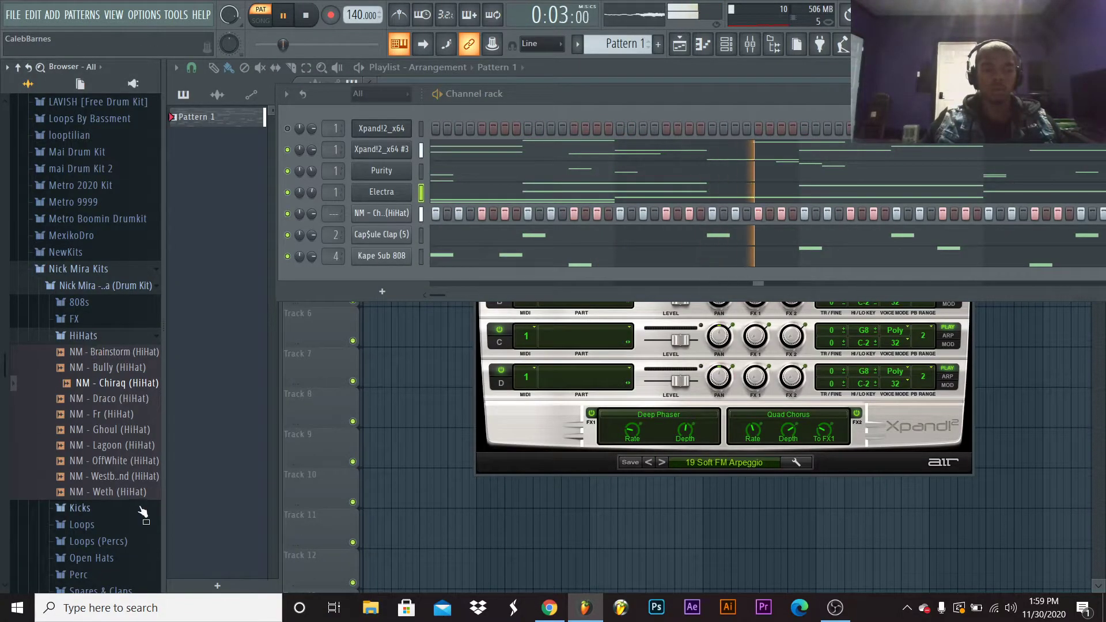
pyautogui.press('space')
pyautogui.click(129, 494)
pyautogui.click(132, 477)
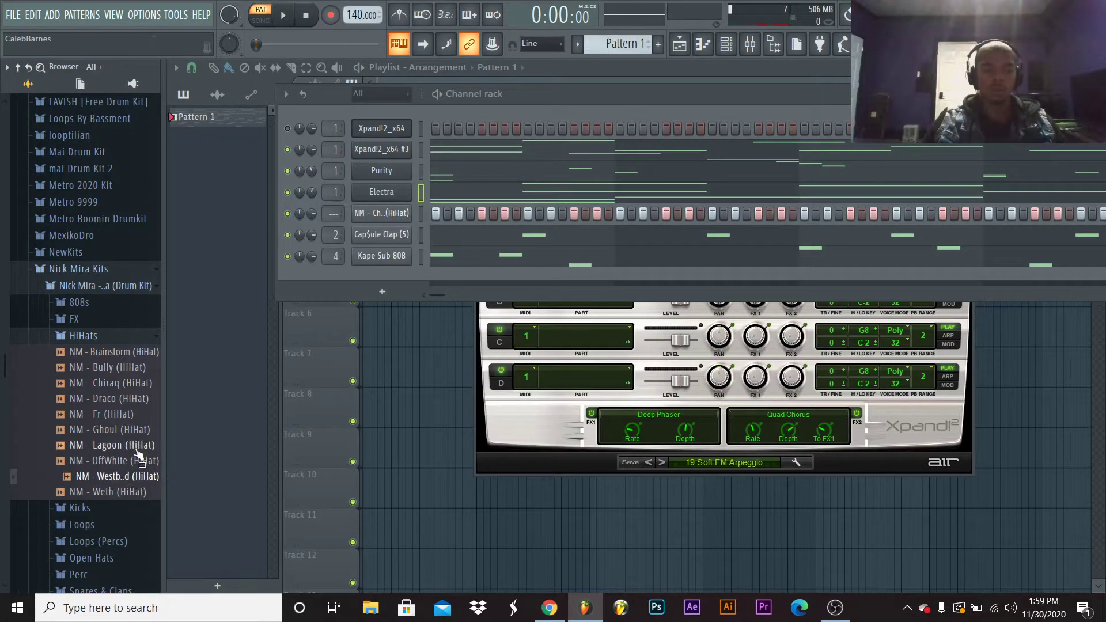
pyautogui.click(129, 460)
pyautogui.click(124, 444)
pyautogui.click(109, 351)
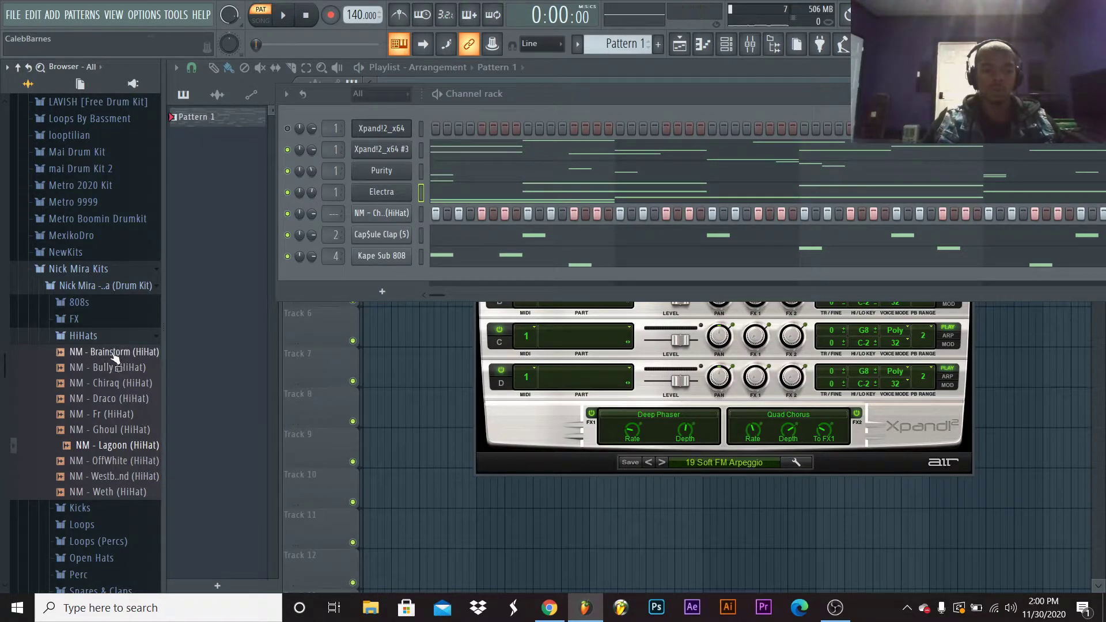
pyautogui.click(97, 337)
pyautogui.click(89, 285)
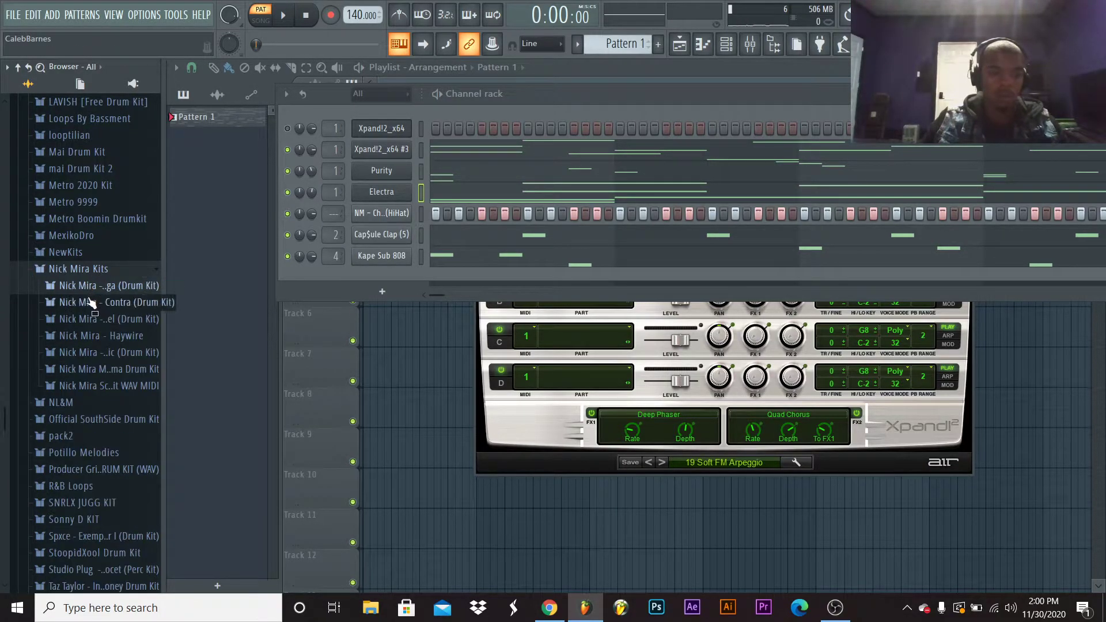
# Audition the hi-hats in the HH folder of the Nick Mira - Contra drum kit, from Doorknob to Tool, and collapse the kit
pyautogui.click(92, 302)
pyautogui.click(98, 352)
pyautogui.click(108, 369)
pyautogui.click(107, 384)
pyautogui.click(109, 400)
pyautogui.click(120, 415)
pyautogui.click(122, 431)
pyautogui.click(124, 447)
pyautogui.click(127, 463)
pyautogui.click(129, 478)
pyautogui.click(131, 494)
pyautogui.click(132, 507)
pyautogui.click(137, 478)
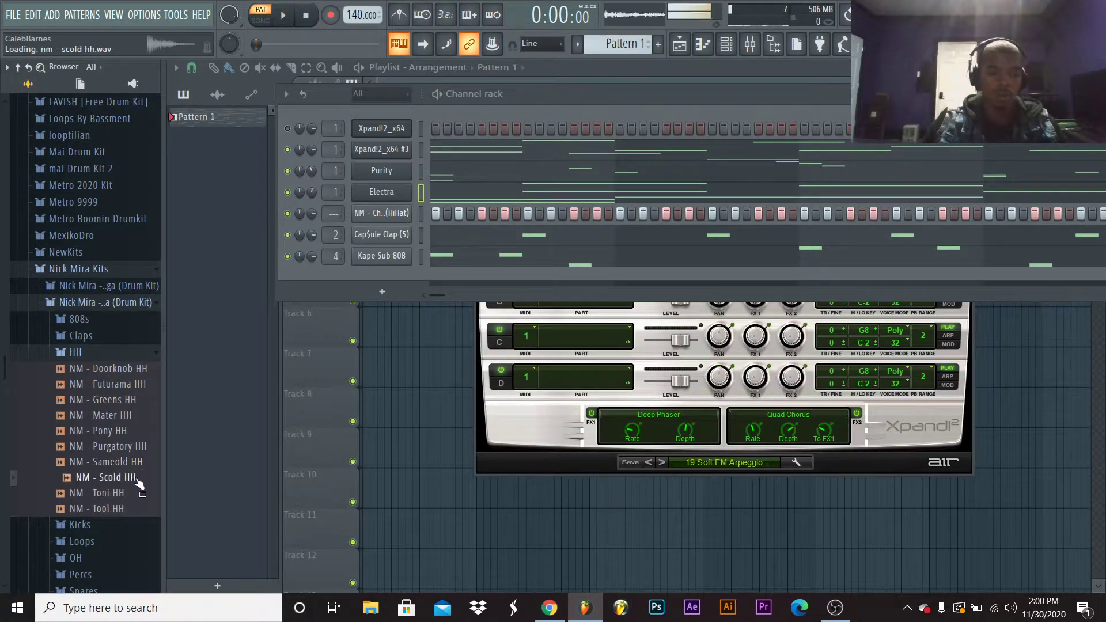
pyautogui.click(110, 352)
pyautogui.click(102, 302)
pyautogui.click(93, 271)
pyautogui.click(94, 271)
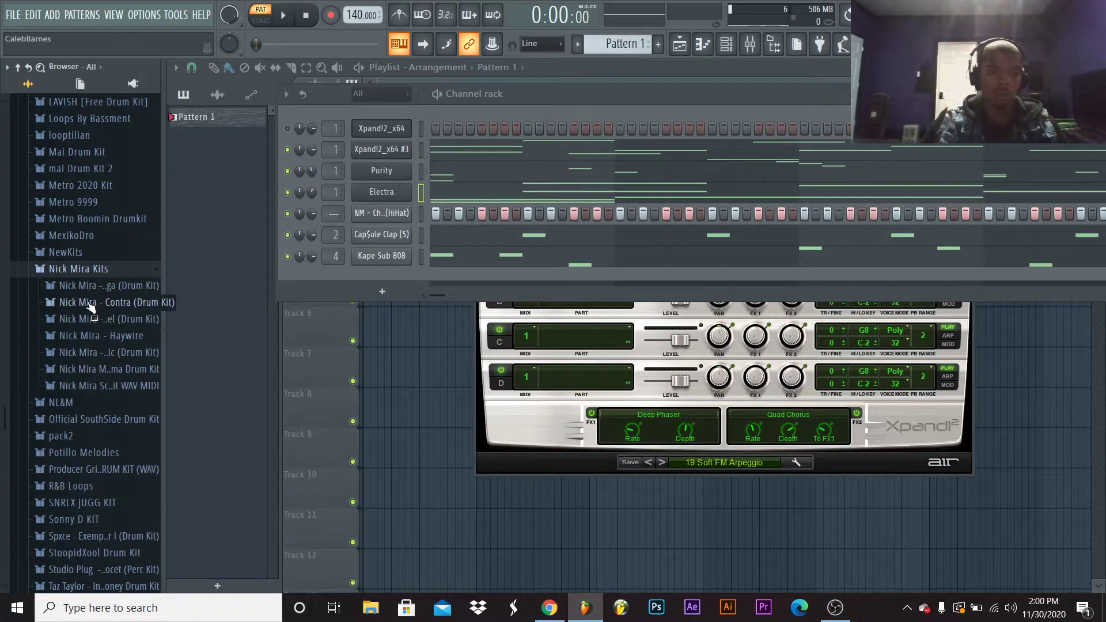
# Add the nm - bandz hh sample from the Nick Mira - Haywire HiHats as a channel below the existing hi-hat and fill each 2 steps
pyautogui.click(107, 327)
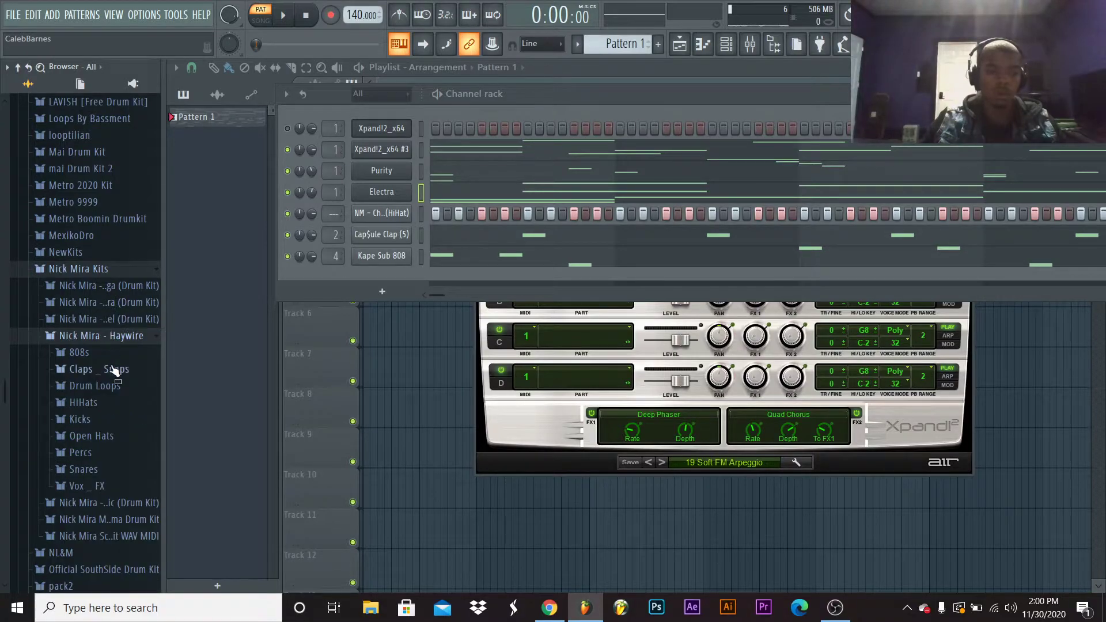
pyautogui.click(108, 406)
pyautogui.click(112, 421)
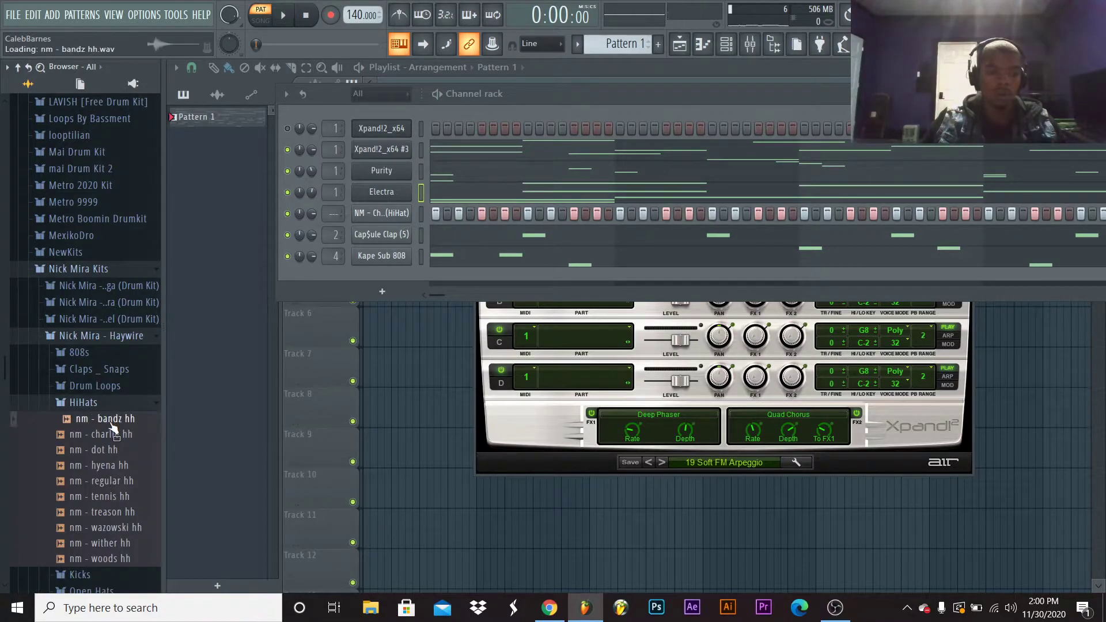
pyautogui.moveTo(114, 428); pyautogui.dragTo(229, 231)
pyautogui.rightClick(248, 228)
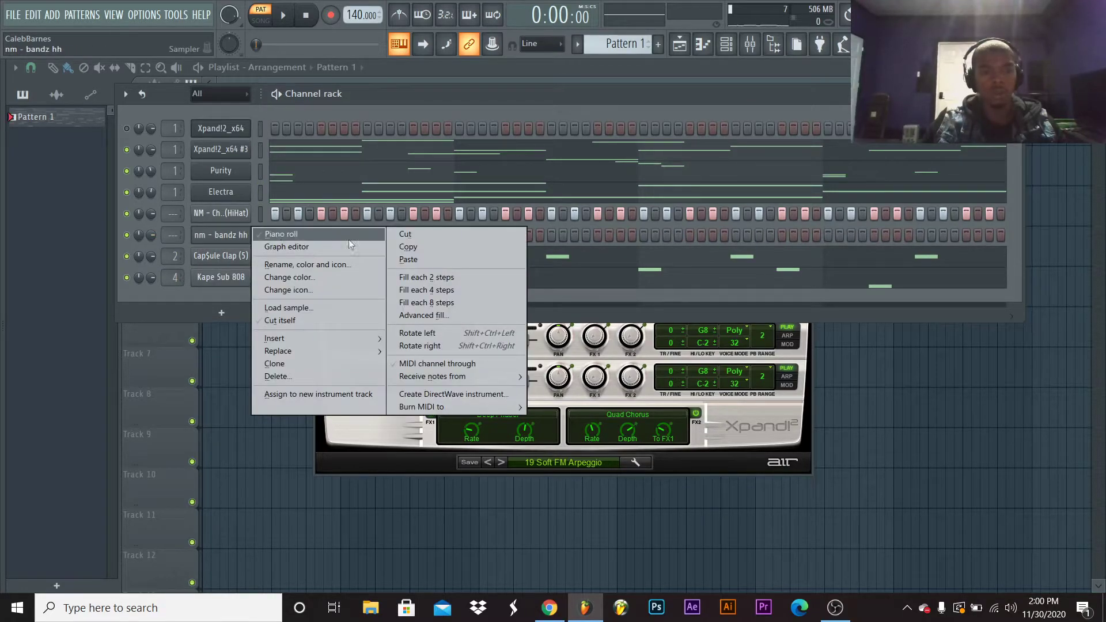
pyautogui.click(426, 278)
# Compare the two hi-hats in playback, first with only nm - bandz hh active, then with only the NM - Chiraq hi-hat active
pyautogui.click(129, 213)
pyautogui.press('space')
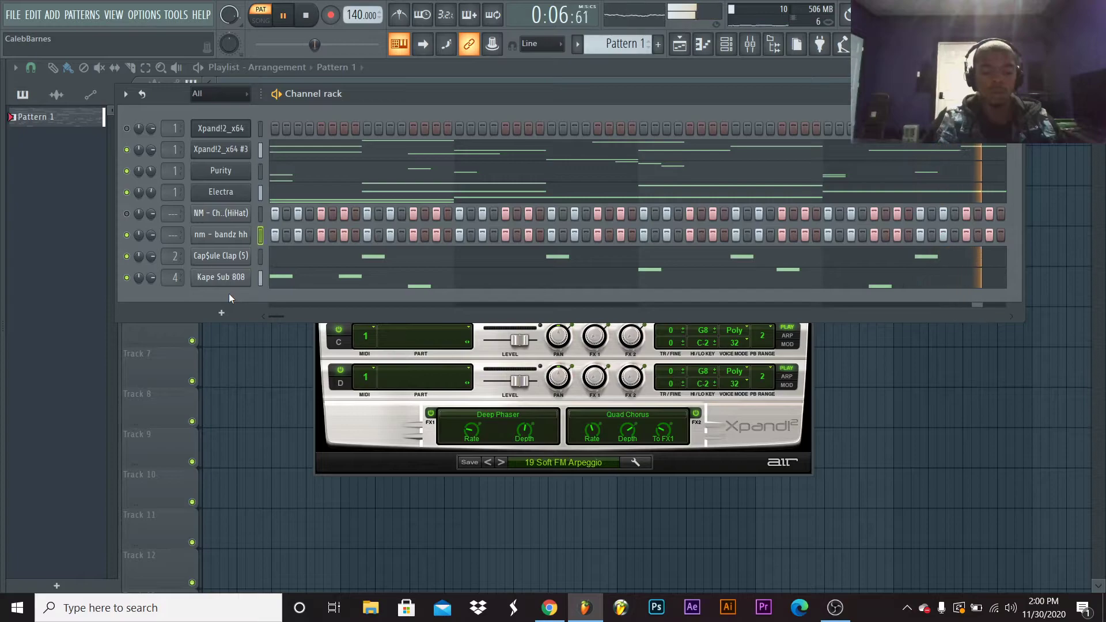
pyautogui.press('space')
pyautogui.click(126, 234)
pyautogui.click(128, 213)
pyautogui.press('space')
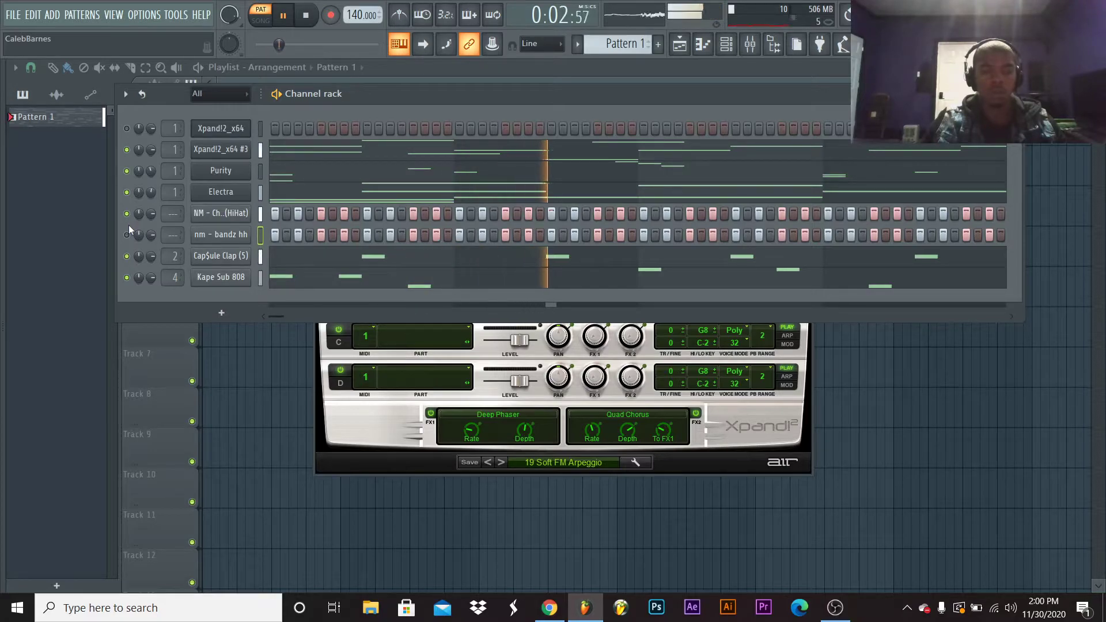
pyautogui.press('space')
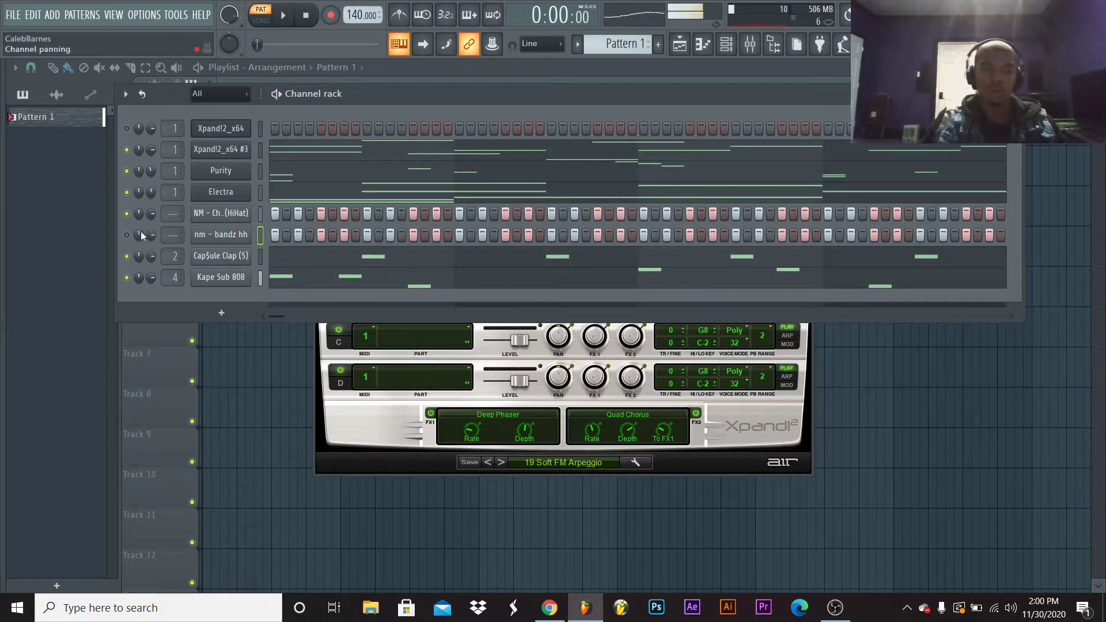
# Delete the nm - bandz hh channel from the Channel rack
pyautogui.rightClick(213, 245)
pyautogui.click(281, 375)
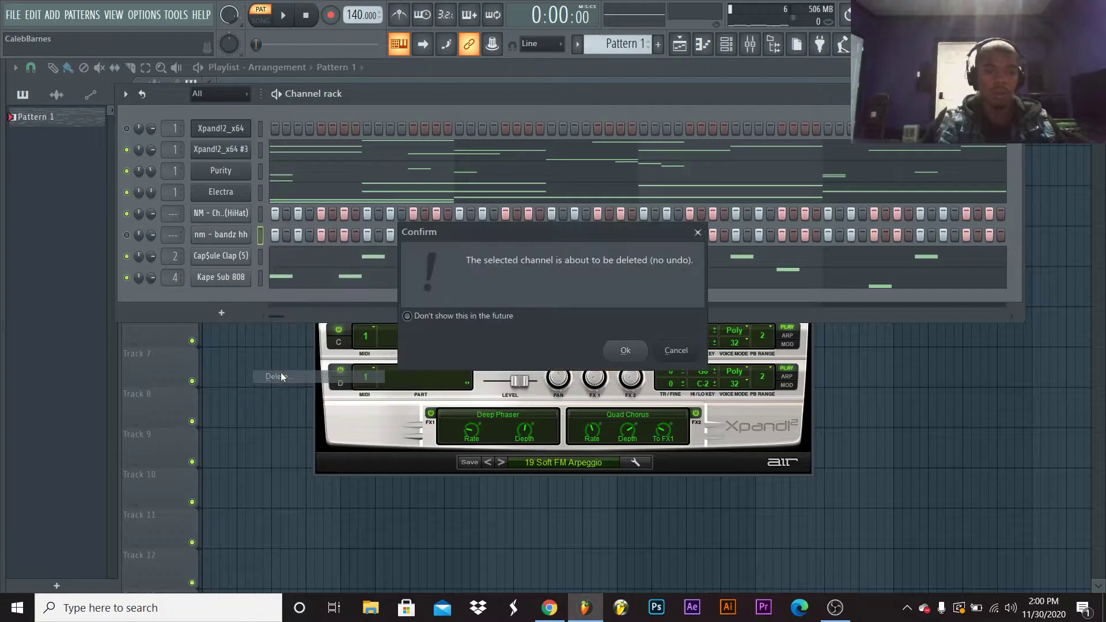
pyautogui.click(624, 350)
# Audition the remaining Nick Mira - Haywire hi-hats from nm - charlie hh to nm - woods hh, and collapse the kit
pyautogui.hotkey('alt', 'F8')
pyautogui.click(131, 452)
pyautogui.click(132, 466)
pyautogui.click(133, 482)
pyautogui.click(133, 496)
pyautogui.click(129, 514)
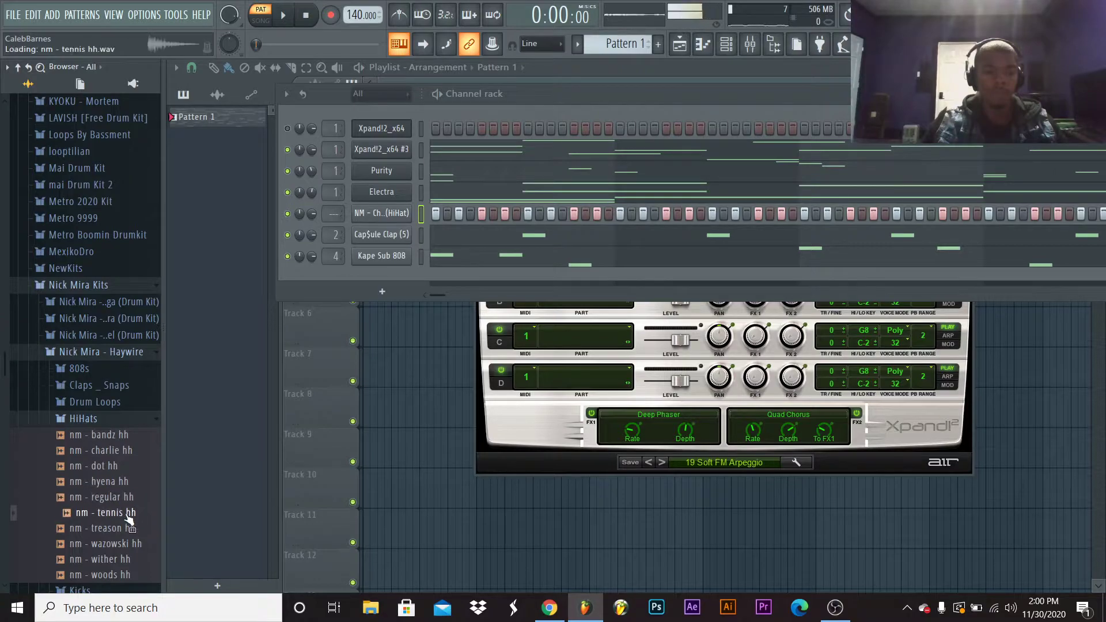
pyautogui.click(130, 528)
pyautogui.click(129, 544)
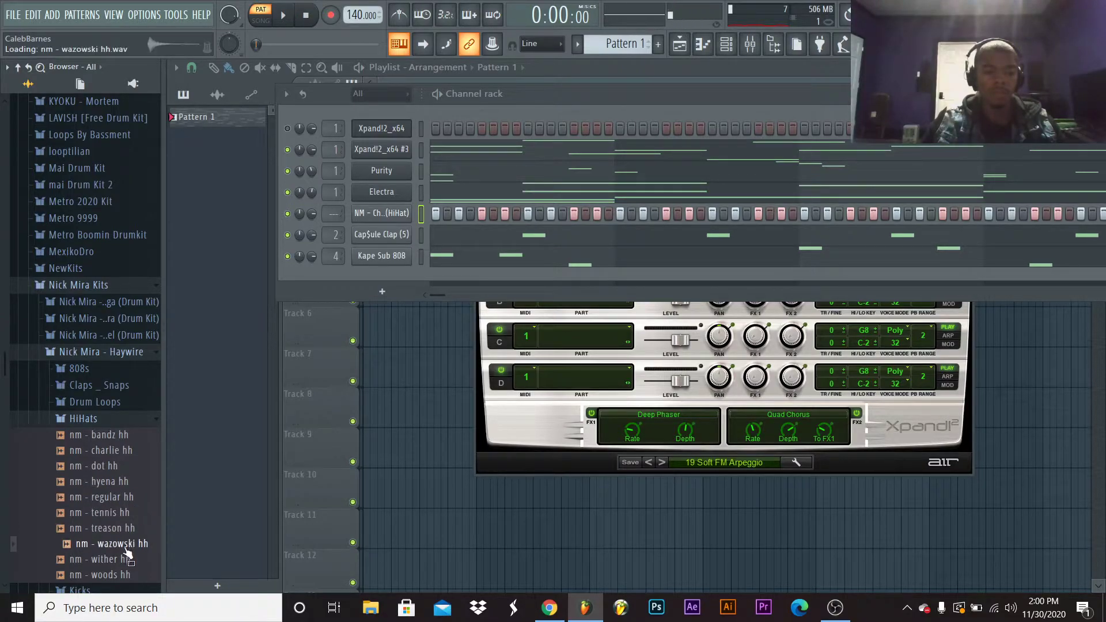
pyautogui.click(128, 559)
pyautogui.click(128, 575)
pyautogui.click(100, 419)
pyautogui.click(95, 352)
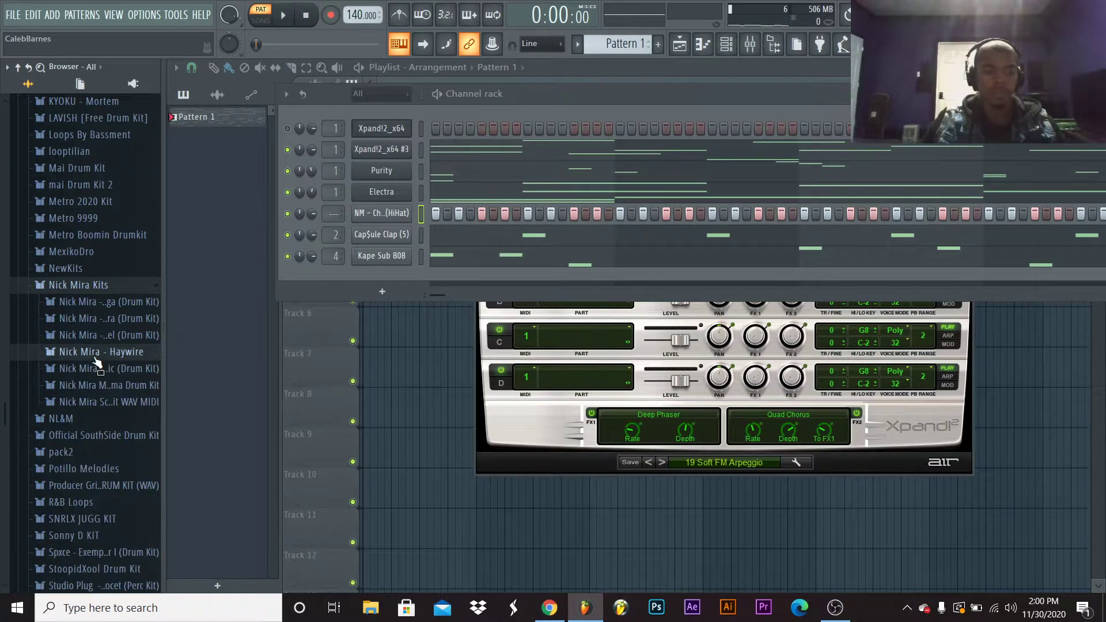
# Audition the hi-hats of the drum kit listed after Haywire, through to NM - Zebra HH, and collapse that kit
pyautogui.click(95, 369)
pyautogui.click(110, 451)
pyautogui.click(113, 459)
pyautogui.click(113, 460)
pyautogui.click(117, 476)
pyautogui.click(119, 492)
pyautogui.click(121, 507)
pyautogui.click(124, 523)
pyautogui.click(126, 539)
pyautogui.click(124, 554)
pyautogui.click(125, 569)
pyautogui.click(123, 584)
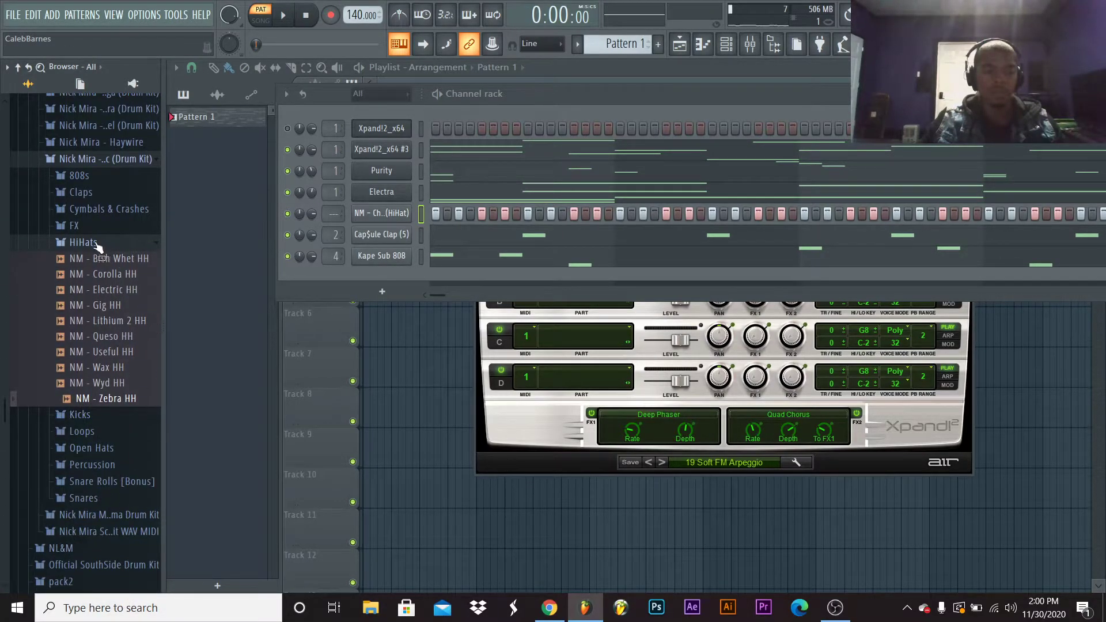
pyautogui.click(92, 242)
pyautogui.click(86, 159)
# Audition the hi-hats in the next Nick Mira drum kit, from NM - Duality HH to NM - Weeknd HH
pyautogui.click(86, 175)
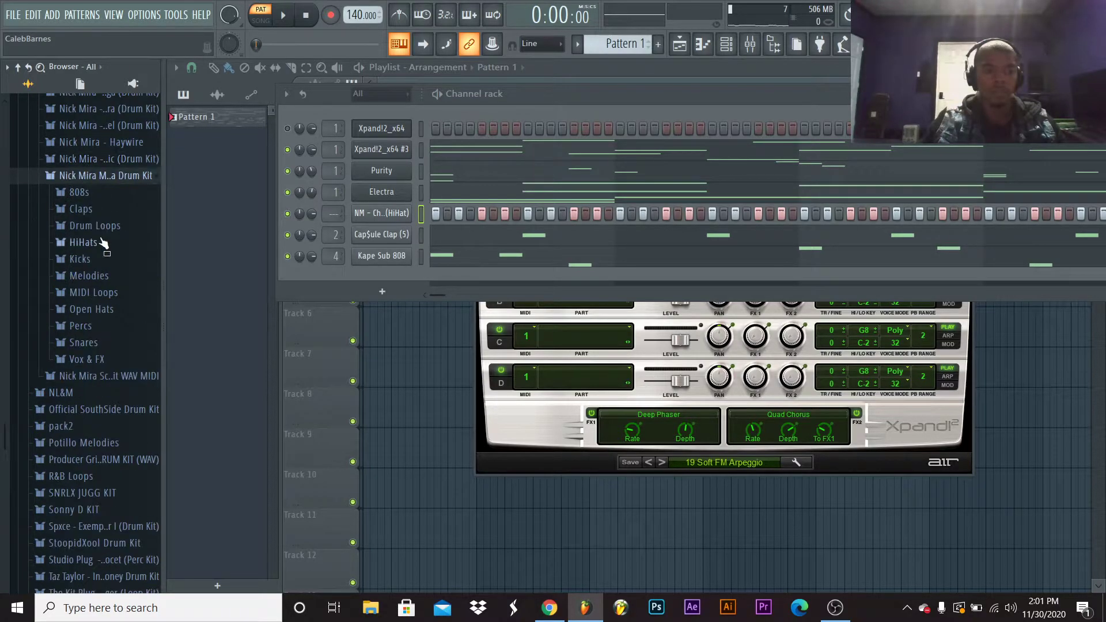
pyautogui.click(106, 242)
pyautogui.click(115, 258)
pyautogui.click(118, 274)
pyautogui.click(121, 289)
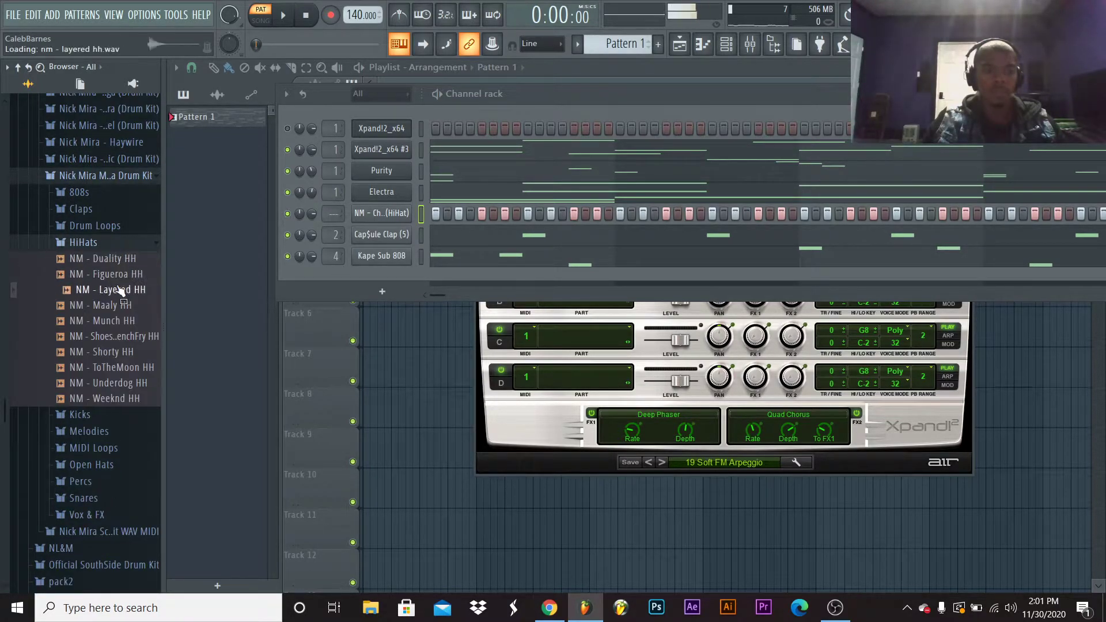
pyautogui.click(126, 307)
pyautogui.click(127, 321)
pyautogui.click(128, 337)
pyautogui.click(128, 352)
pyautogui.click(130, 367)
pyautogui.click(131, 383)
pyautogui.click(131, 398)
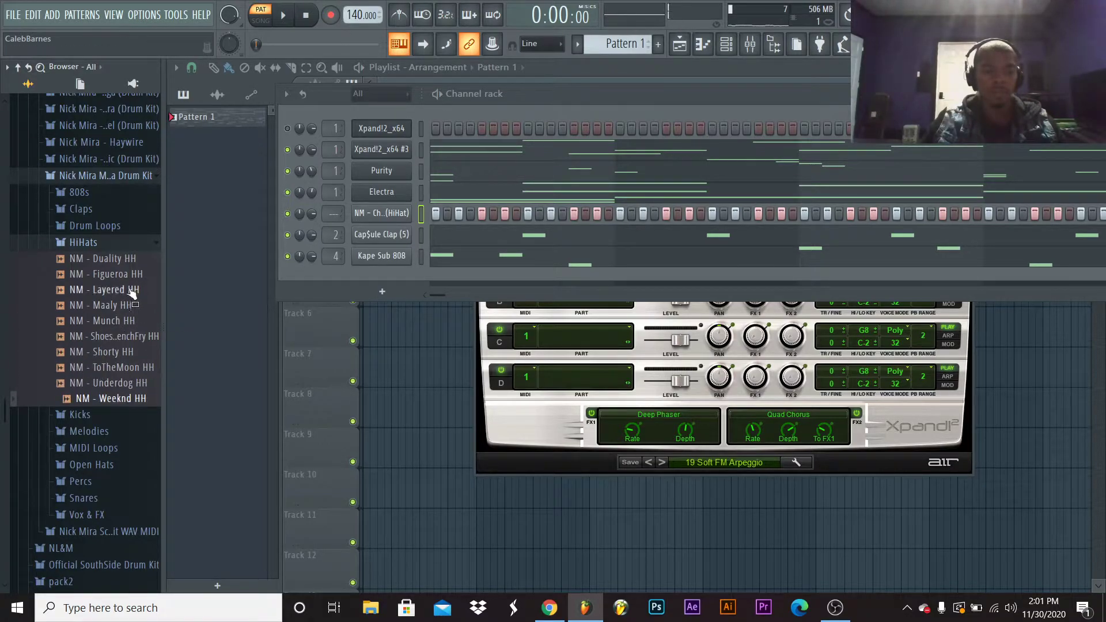
# Play the pattern with the existing hi-hat and open the $nares folder of the Cap$ule Corp. Kit in the browser
pyautogui.hotkey('alt', 'F8')
pyautogui.press('space')
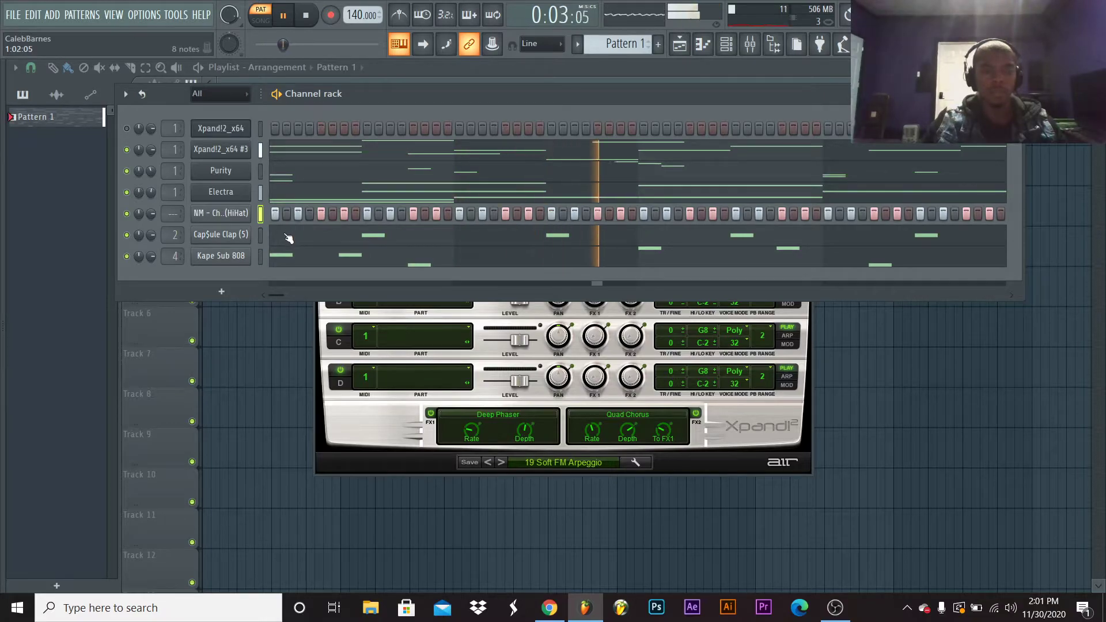
pyautogui.hotkey('alt', 'F8')
pyautogui.scroll(3, 85, 269)
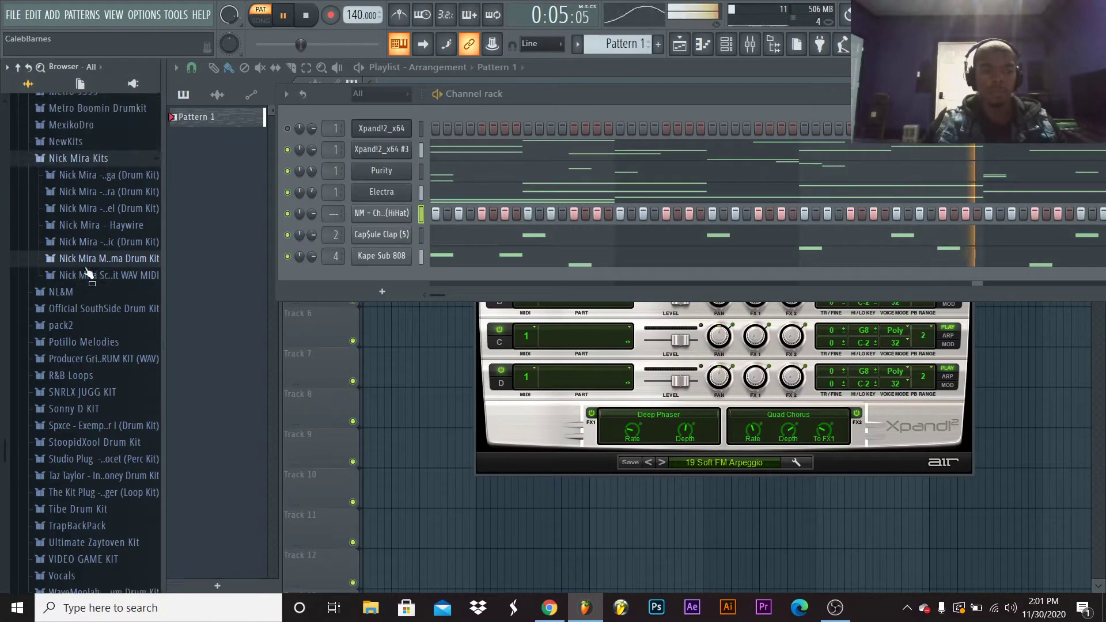
pyautogui.click(96, 262)
pyautogui.scroll(15, 95, 266)
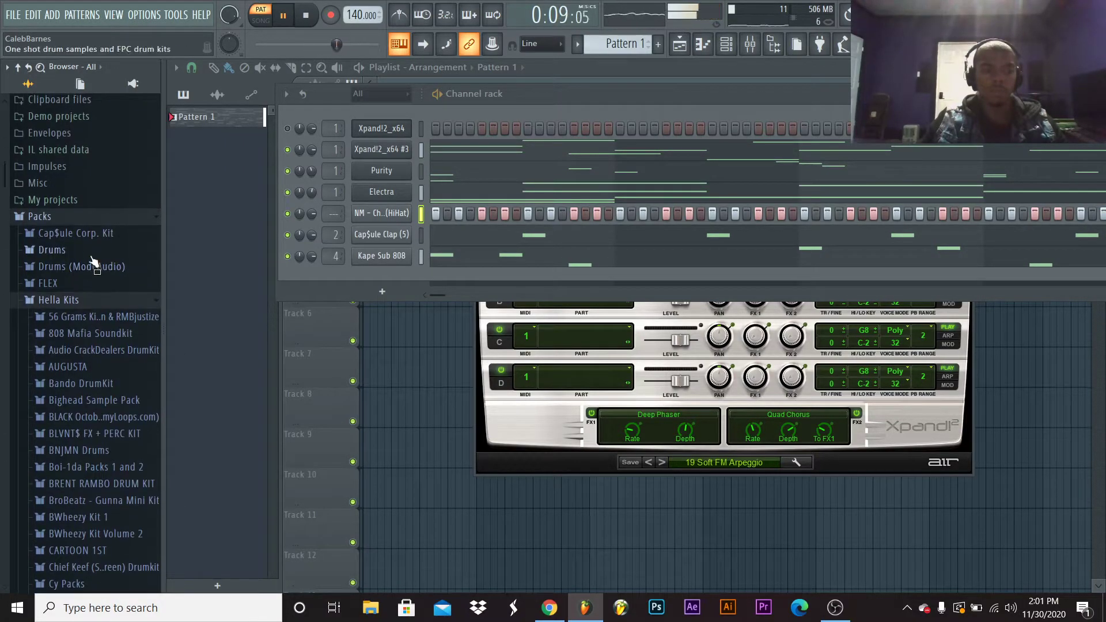
pyautogui.click(83, 235)
pyautogui.click(91, 286)
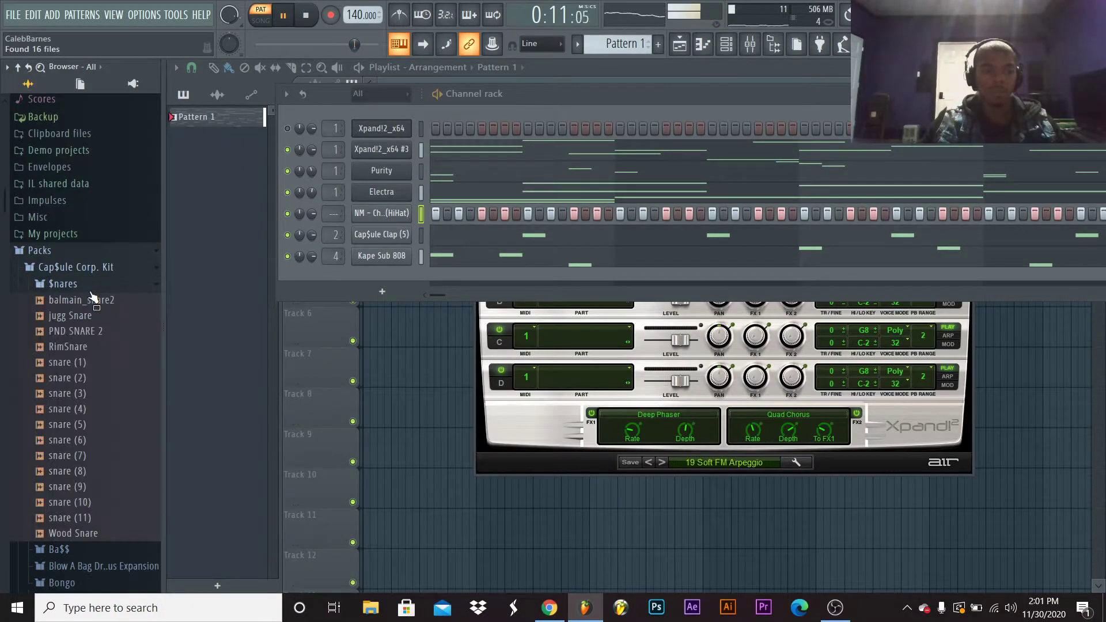
# Audition the snares from balmain_snare2 through RimSnare, plus snare (2) and snare (3), against the playing pattern
pyautogui.press('Down')
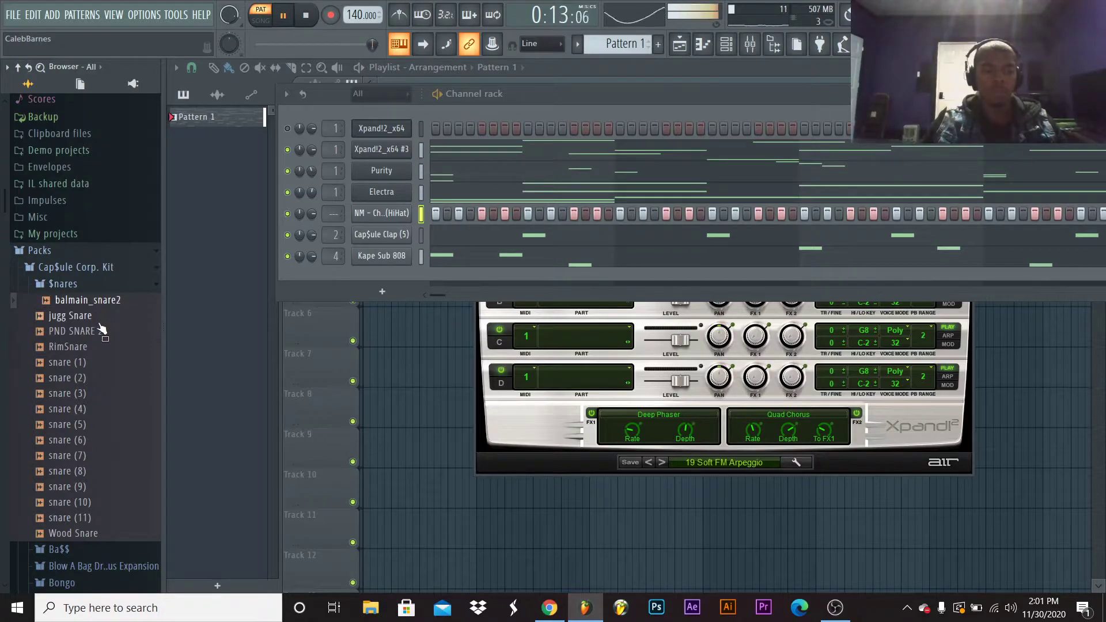
pyautogui.press('Down')
pyautogui.press('Down')
pyautogui.press('Down')
pyautogui.click(106, 377)
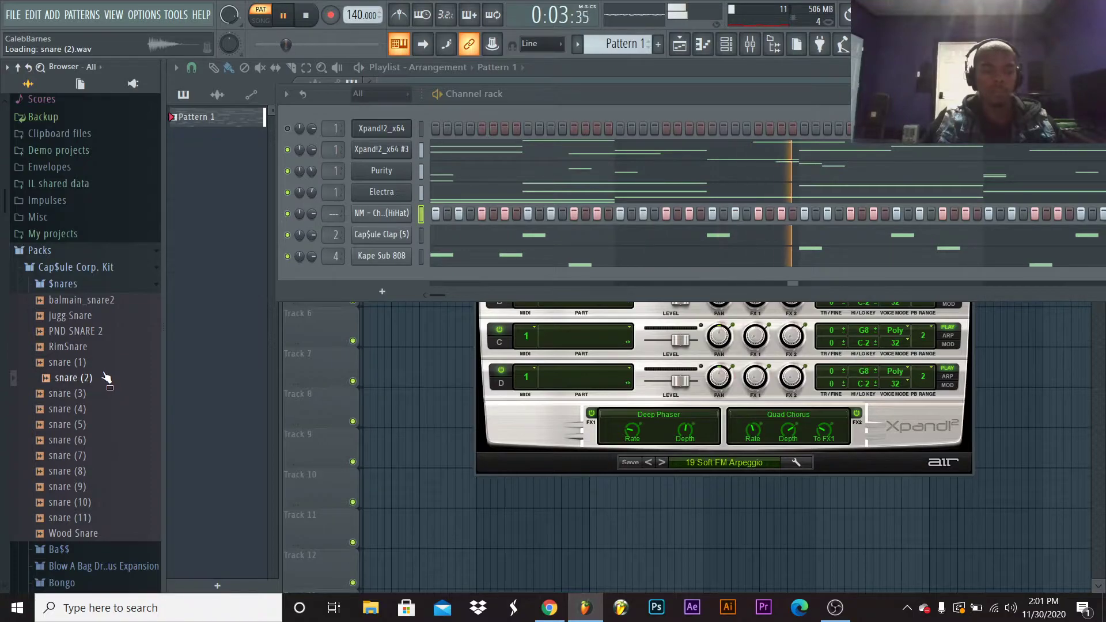
pyautogui.click(107, 392)
# Add snare (3) and snare (2) as channels between the Cap$ule Clap (5) and Kape Sub 808, and enable Cut itself on both
pyautogui.moveTo(107, 393); pyautogui.dragTo(225, 245)
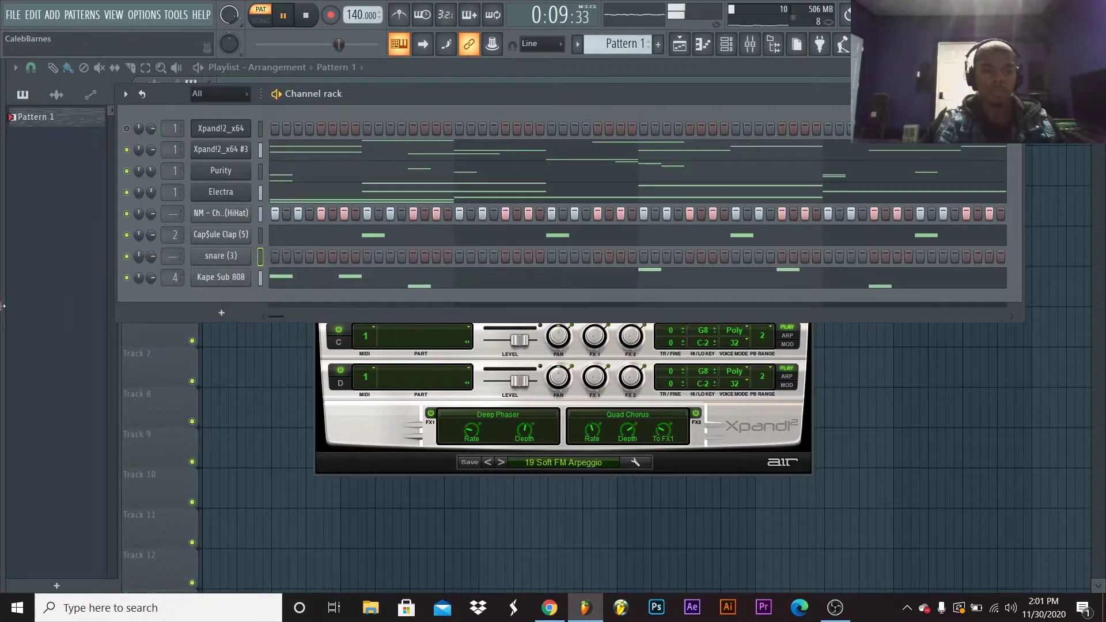
pyautogui.moveTo(48, 374)
pyautogui.moveTo(48, 377); pyautogui.dragTo(218, 244)
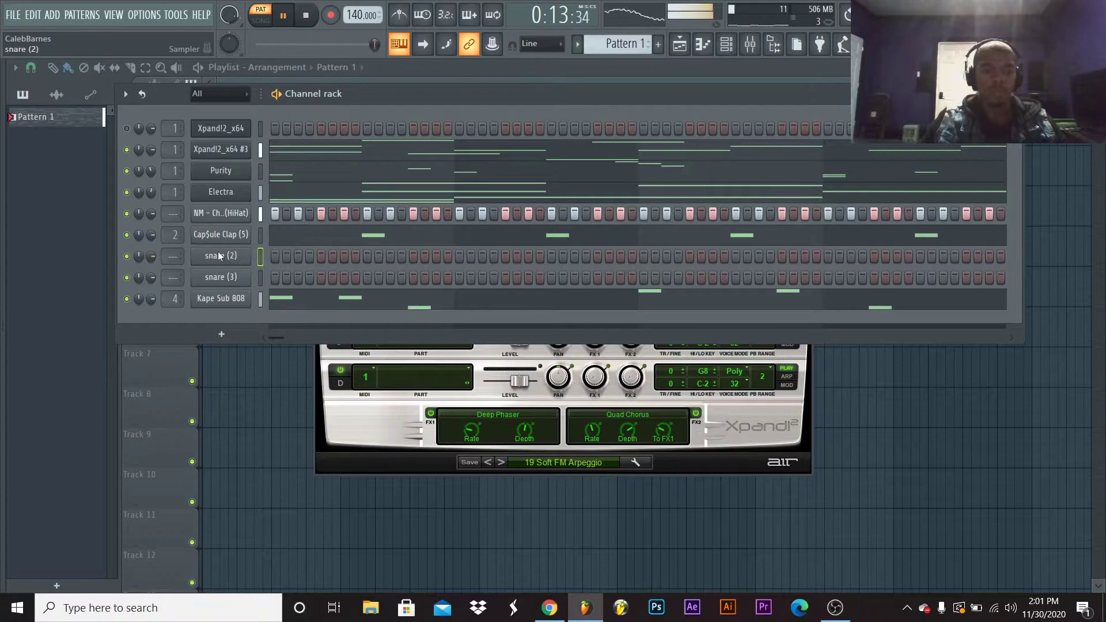
pyautogui.rightClick(250, 257)
pyautogui.click(280, 340)
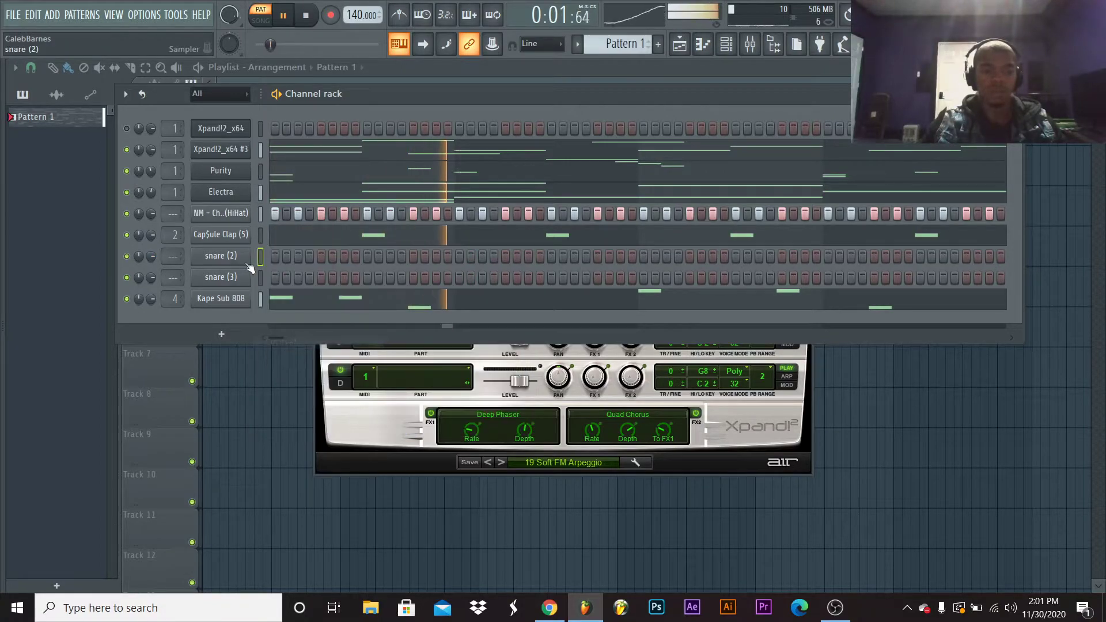
pyautogui.rightClick(238, 275)
pyautogui.click(280, 363)
# View the snare (2) channel's piano roll, stop playback and close the piano roll
pyautogui.rightClick(233, 256)
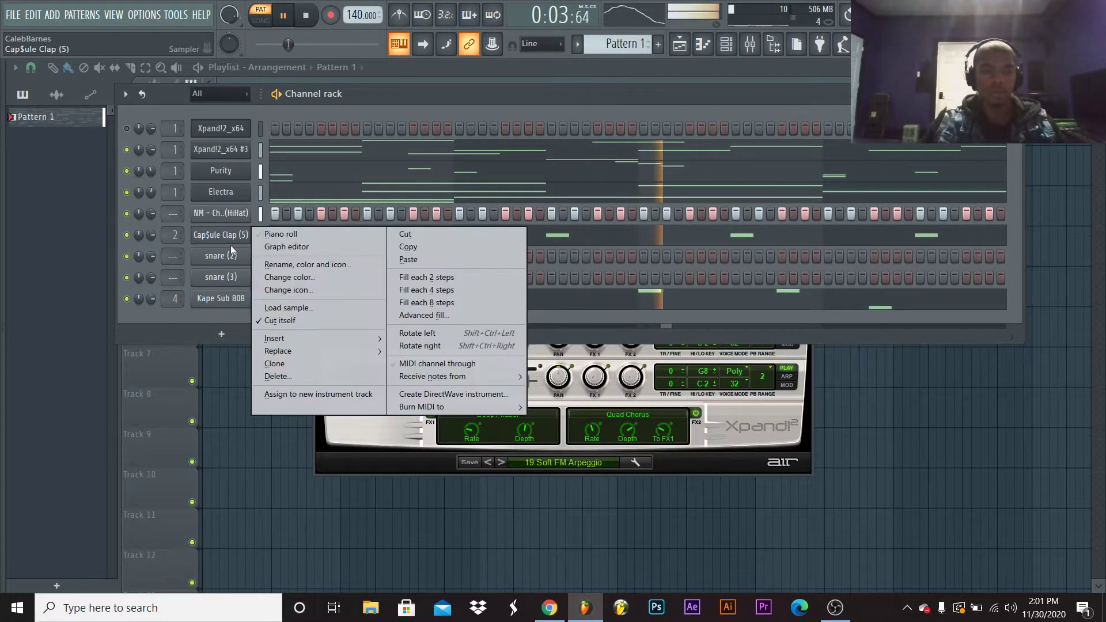
pyautogui.click(263, 256)
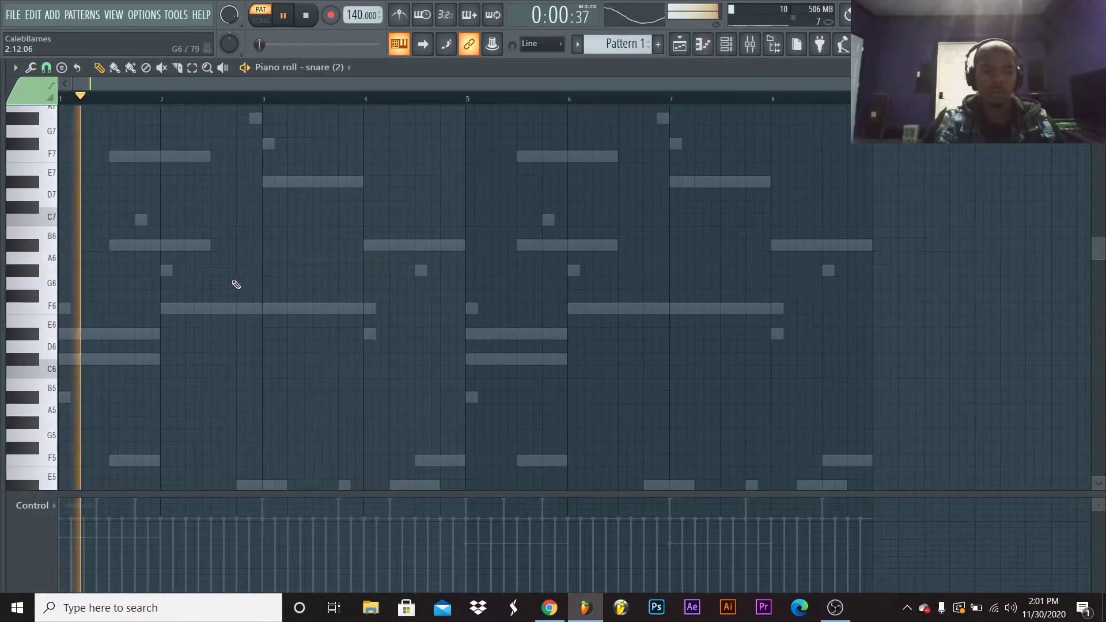
pyautogui.press('space')
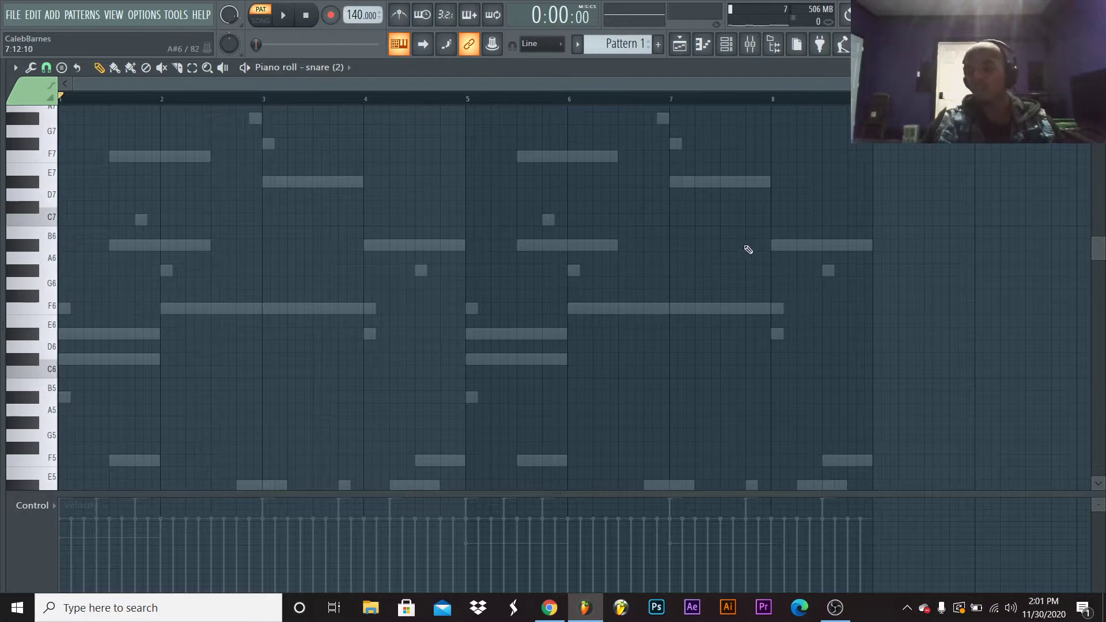
pyautogui.press('F7')
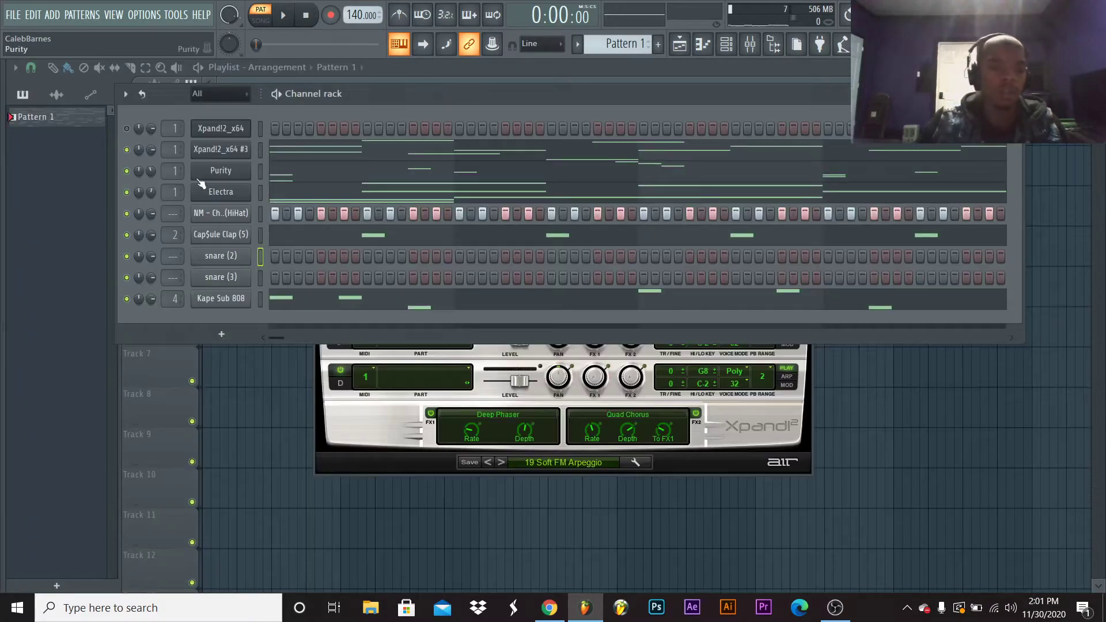
# Mute every channel except Xpand!2_x64 #3, Purity and Electra, then clone the Purity channel and view the clone's Fast Synth presets
pyautogui.rightClick(134, 196)
pyautogui.press('Escape')
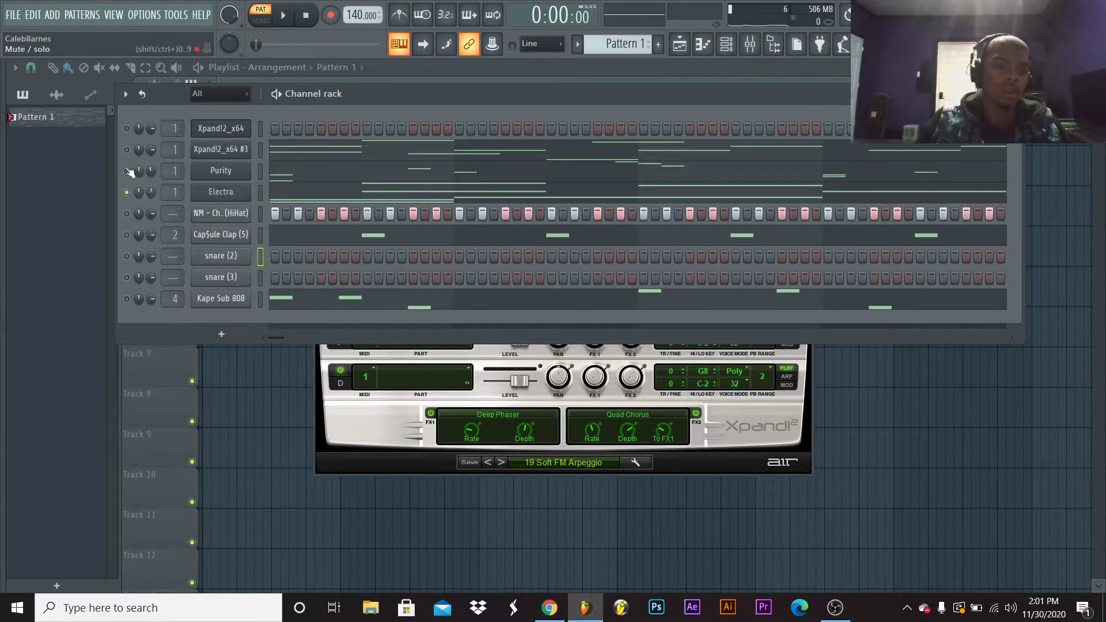
pyautogui.rightClick(227, 176)
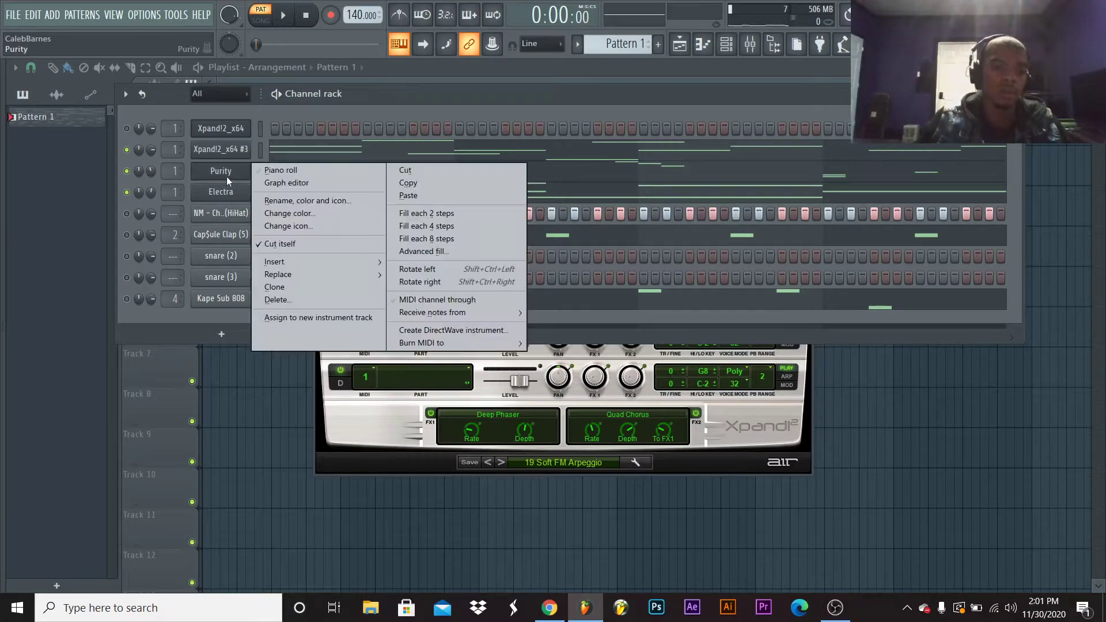
pyautogui.click(290, 284)
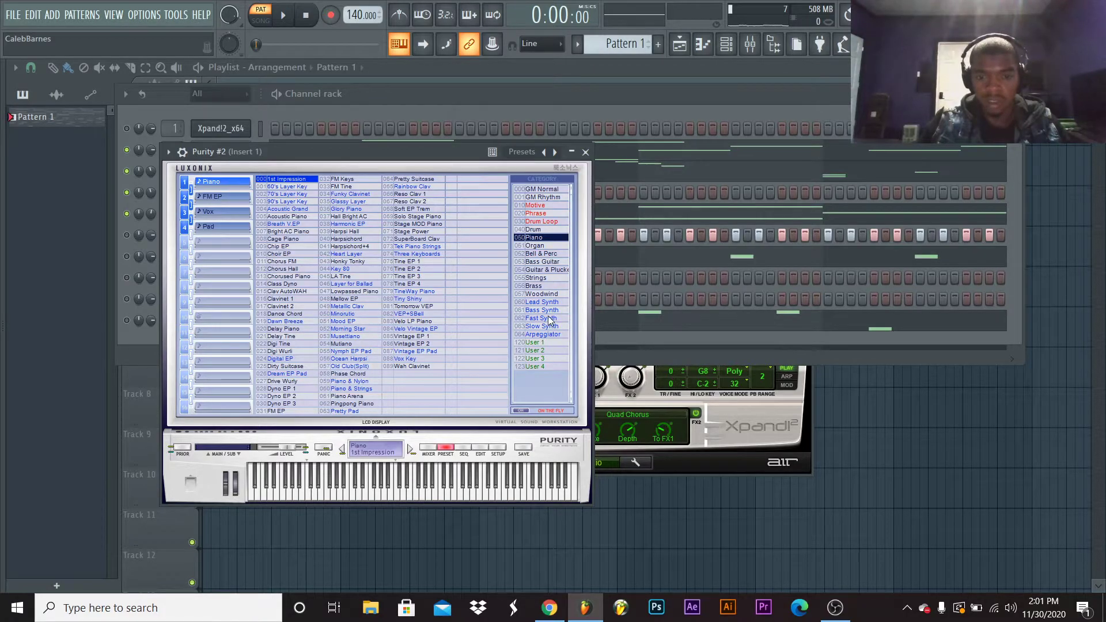
pyautogui.click(541, 318)
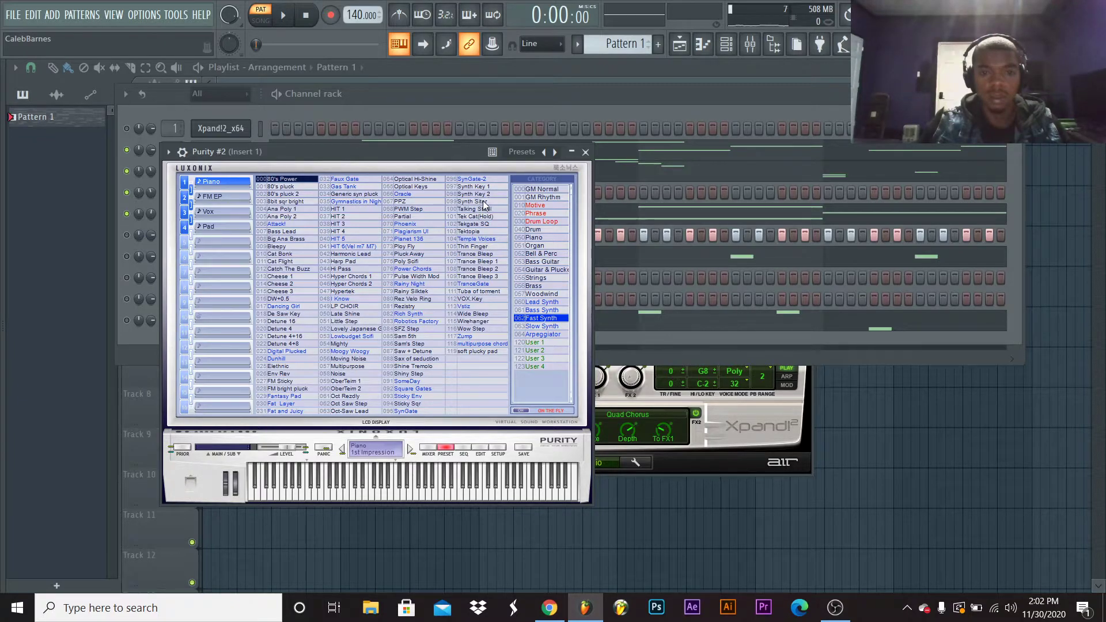
pyautogui.click(585, 152)
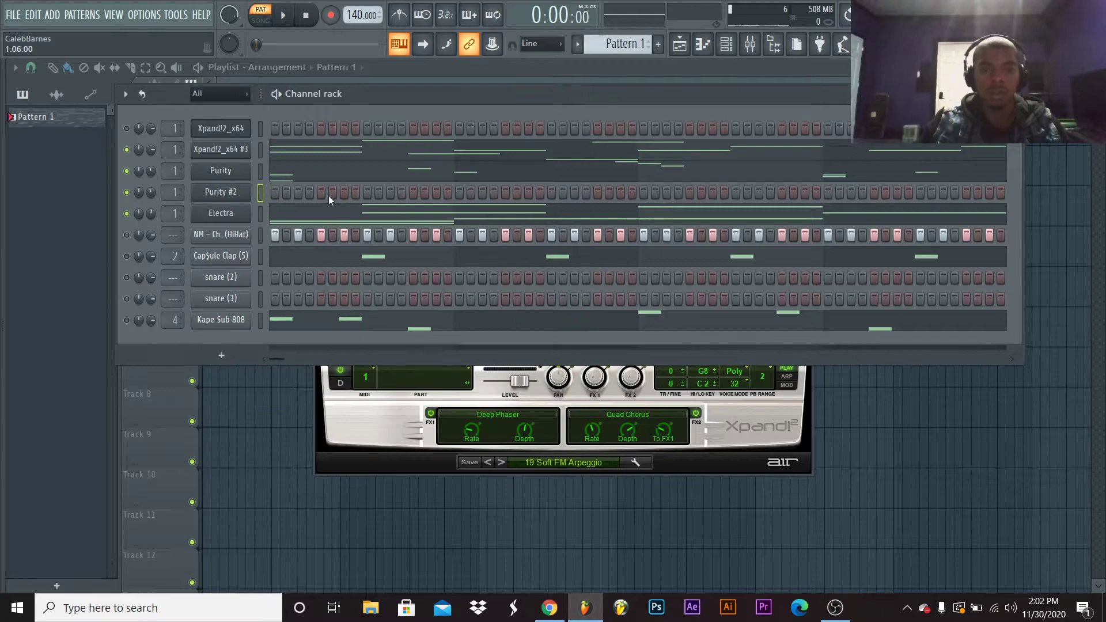
# Add a one-bar D#6 note at bar 1 in the Purity #2 piano roll and close the piano roll
pyautogui.rightClick(254, 193)
pyautogui.click(262, 193)
pyautogui.click(105, 262)
pyautogui.moveTo(105, 262); pyautogui.dragTo(59, 262)
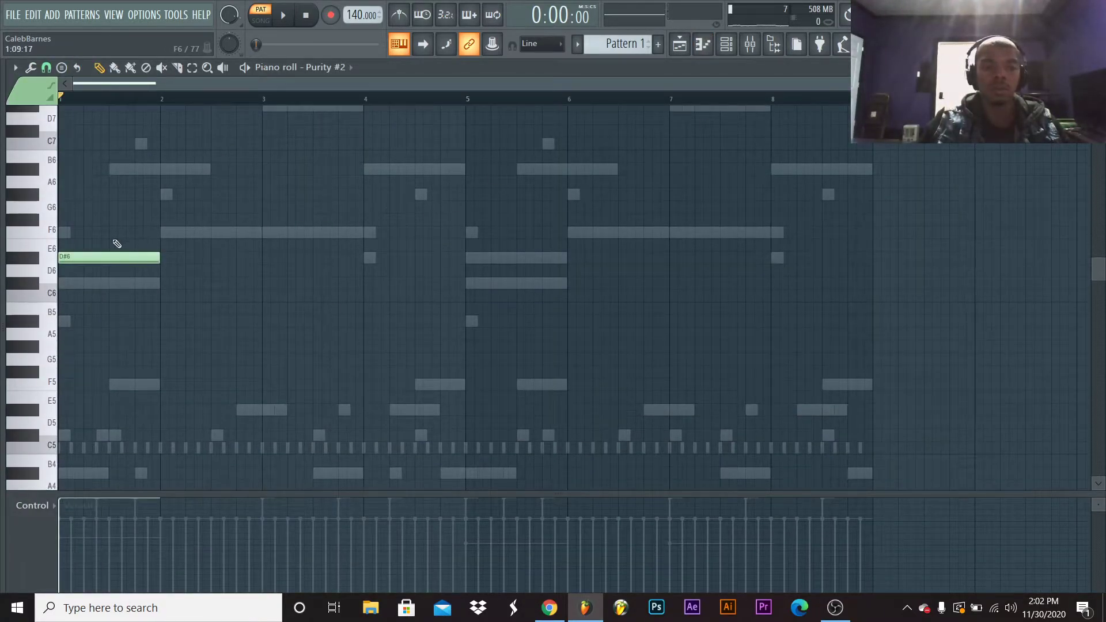
pyautogui.click(62, 257)
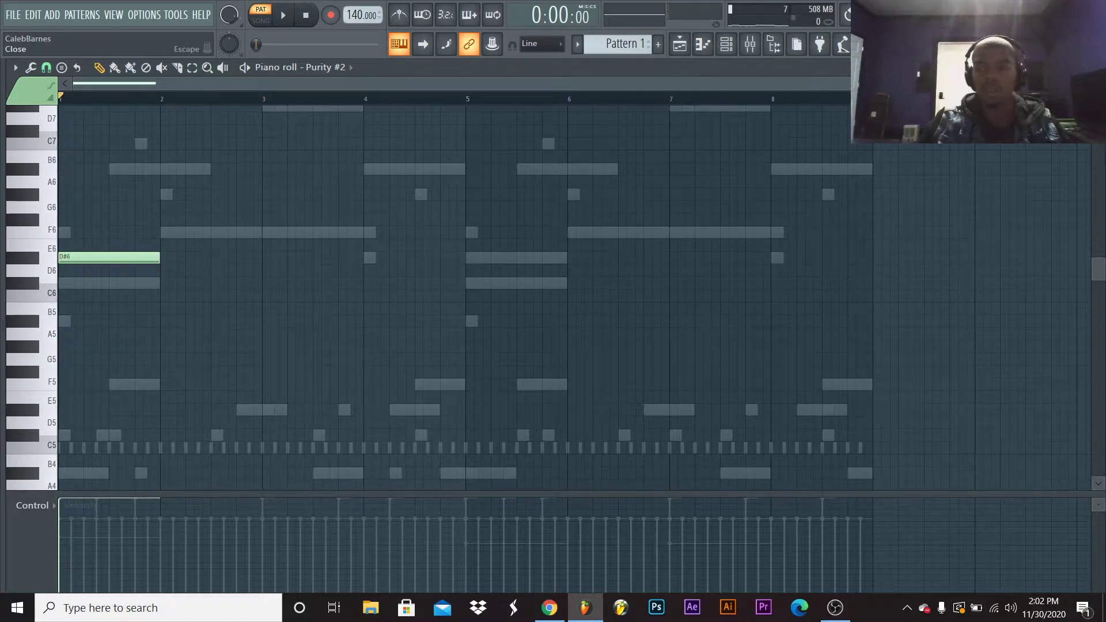
pyautogui.click(1096, 67)
# Try the Synth Sitar preset from the Fast Synth category in Purity #2 while the pattern plays
pyautogui.click(236, 195)
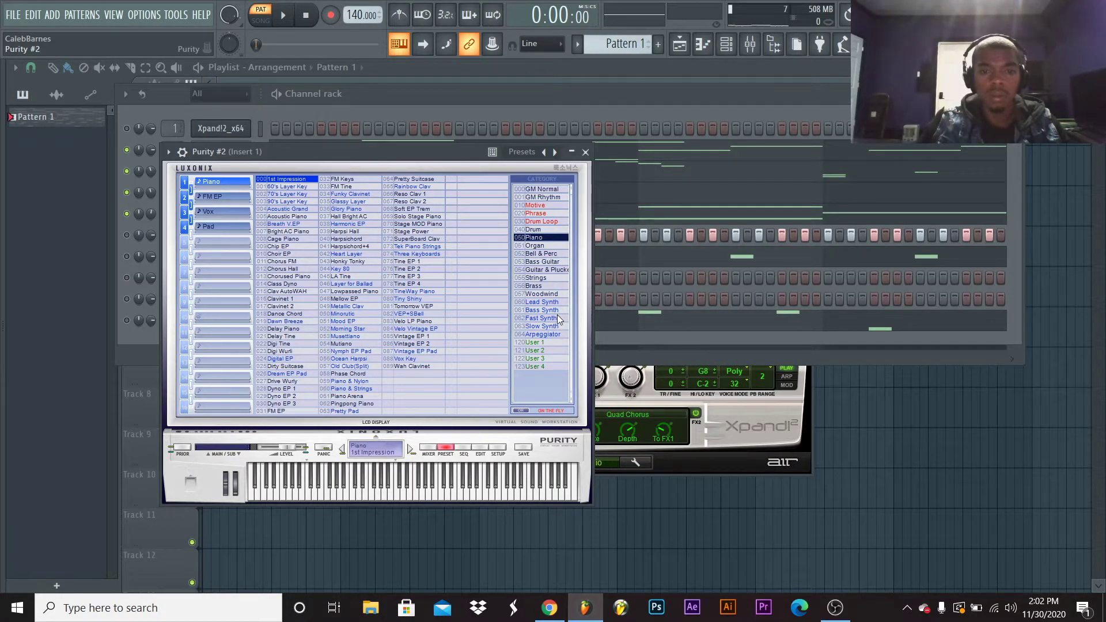
pyautogui.press('space')
pyautogui.moveTo(378, 151); pyautogui.dragTo(410, 128)
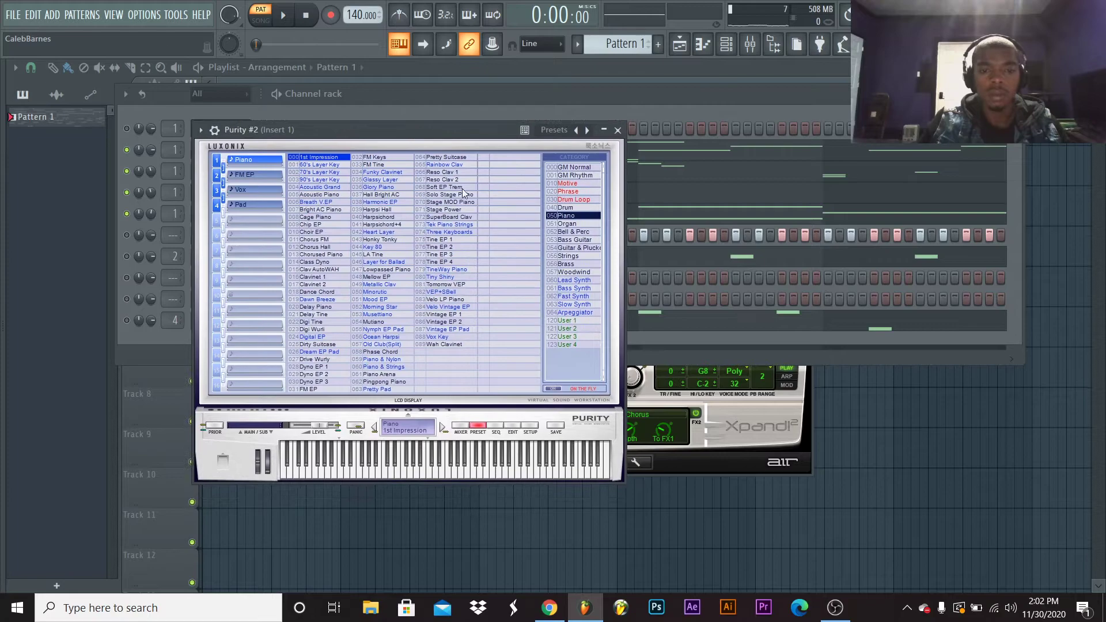
pyautogui.click(575, 296)
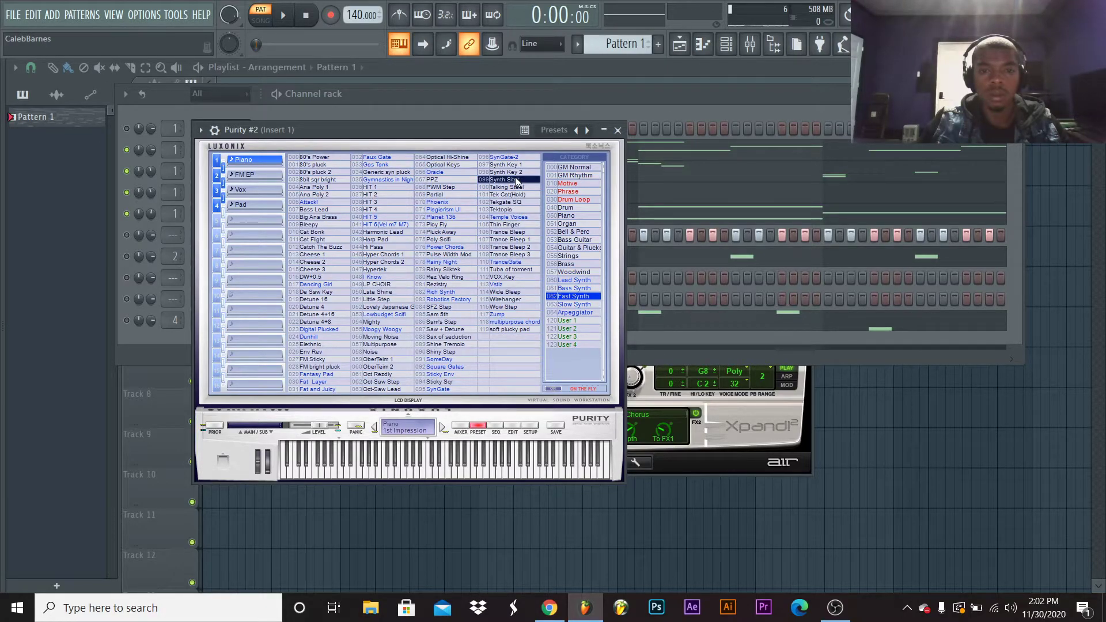
pyautogui.moveTo(453, 135); pyautogui.dragTo(560, 200)
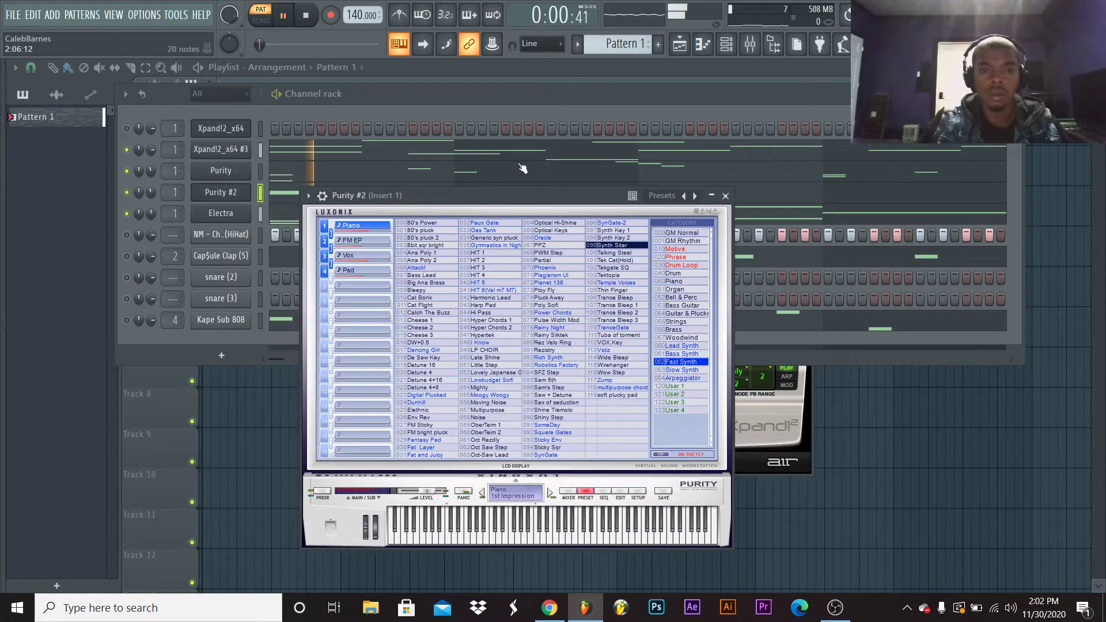
# Solo the Purity #2 channel and load the Synth Sitar preset from its Fast Synth category
pyautogui.rightClick(169, 196)
pyautogui.press('Escape')
pyautogui.press('space')
pyautogui.press('space')
pyautogui.click(248, 200)
pyautogui.click(246, 202)
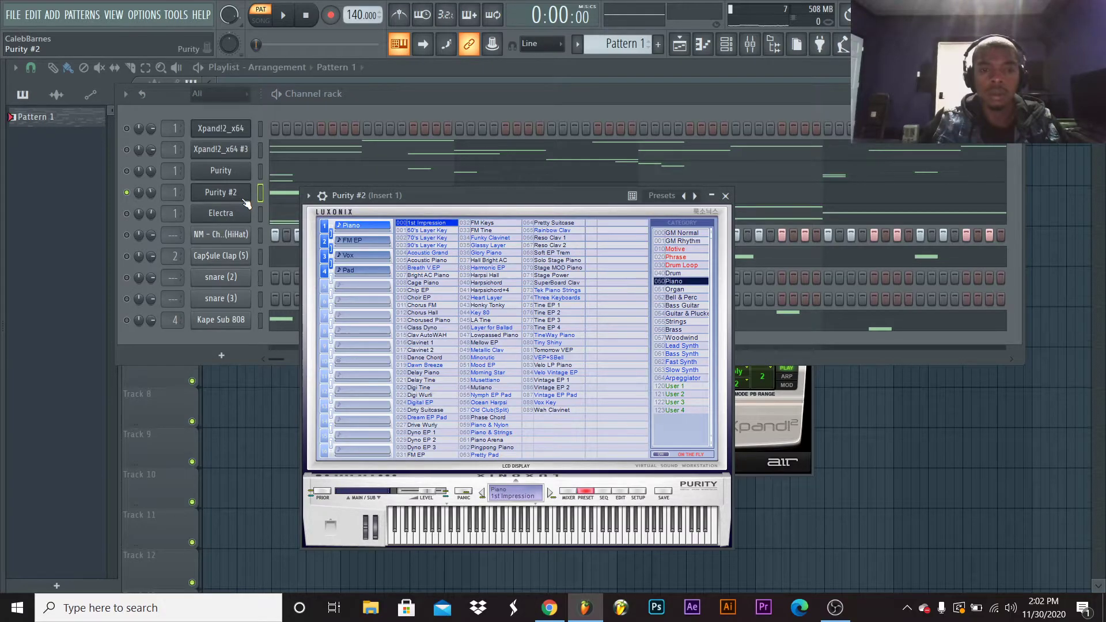
pyautogui.click(688, 372)
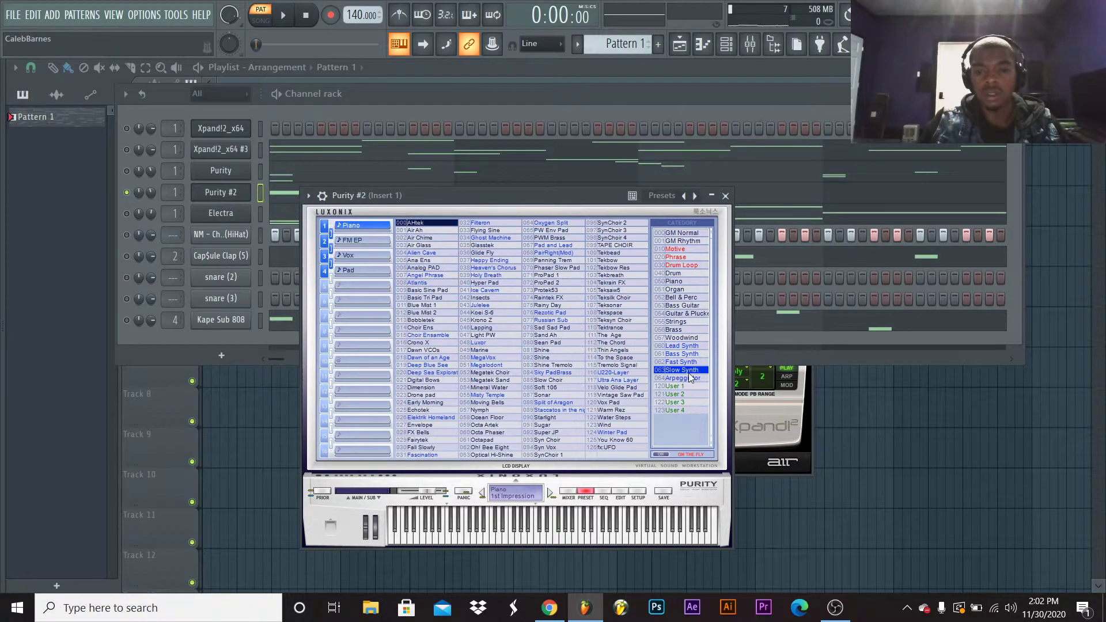
pyautogui.click(688, 363)
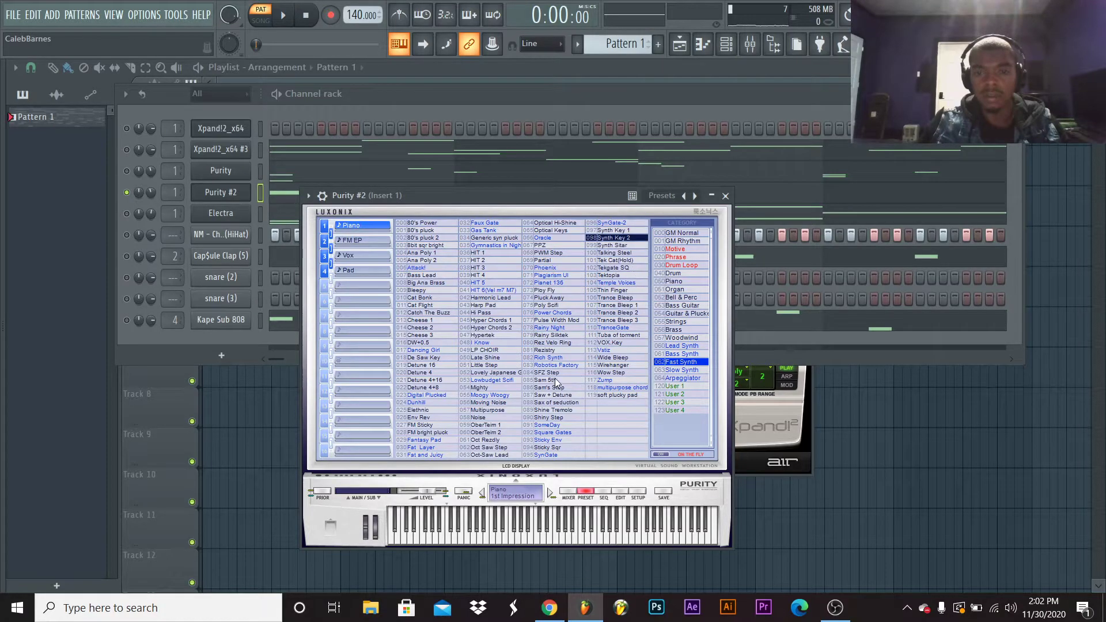
pyautogui.click(550, 494)
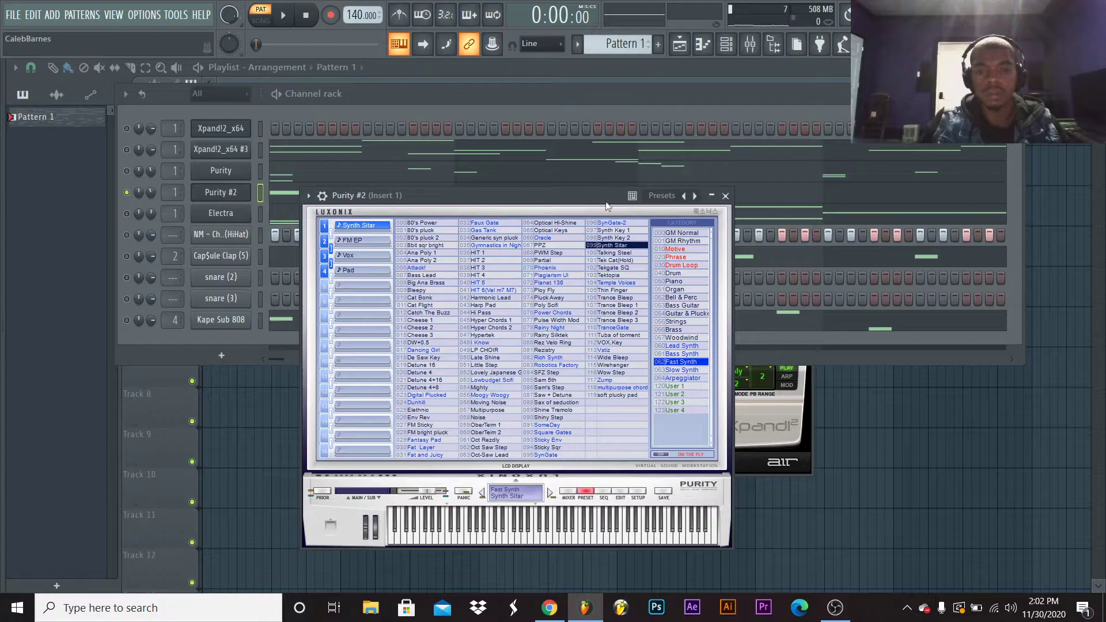
# Unmute Purity and Electra alongside Purity #2 and open the Purity #2 piano roll
pyautogui.click(502, 91)
pyautogui.press('space')
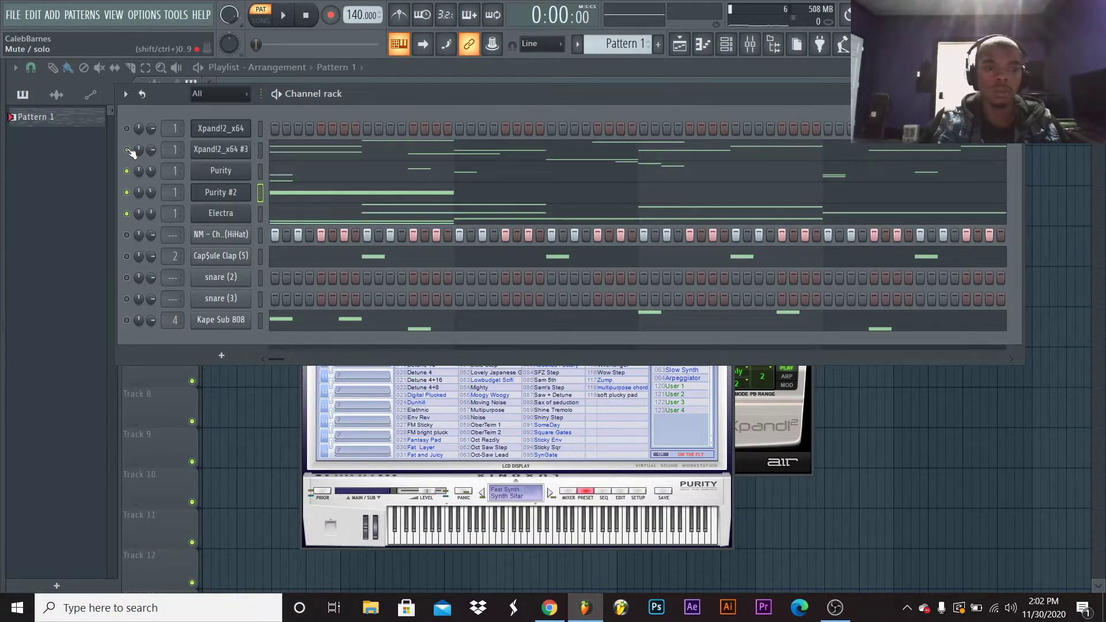
pyautogui.click(356, 199)
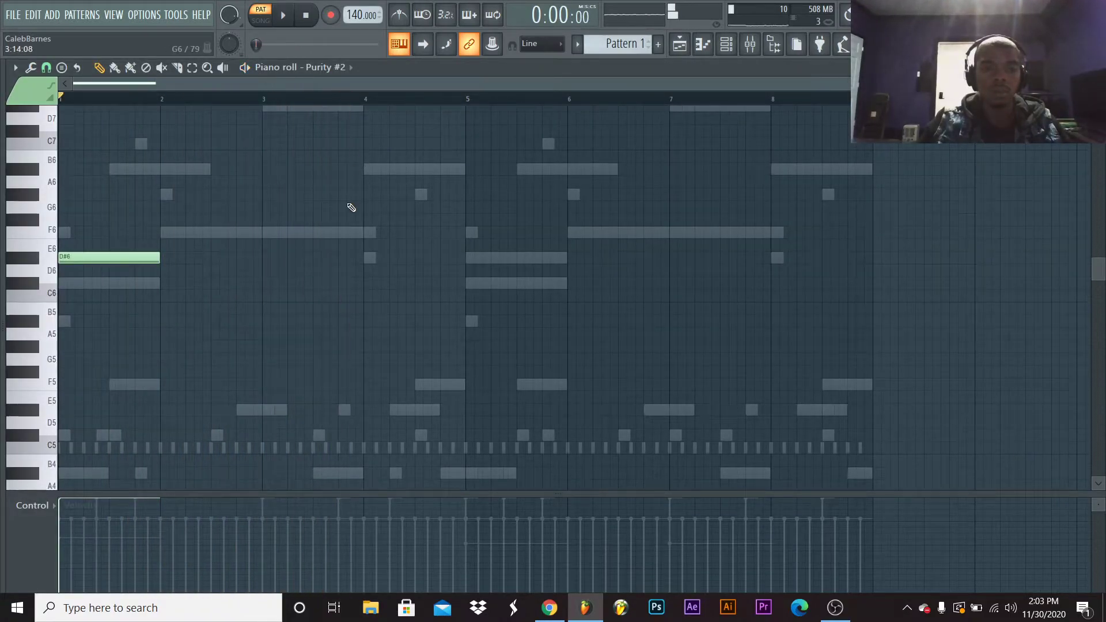
# Add one-bar G#7 and D#7 notes at bar 3 of Purity #2, listening to the pattern
pyautogui.scroll(3, 351, 208)
pyautogui.press('space')
pyautogui.scroll(3, 271, 173)
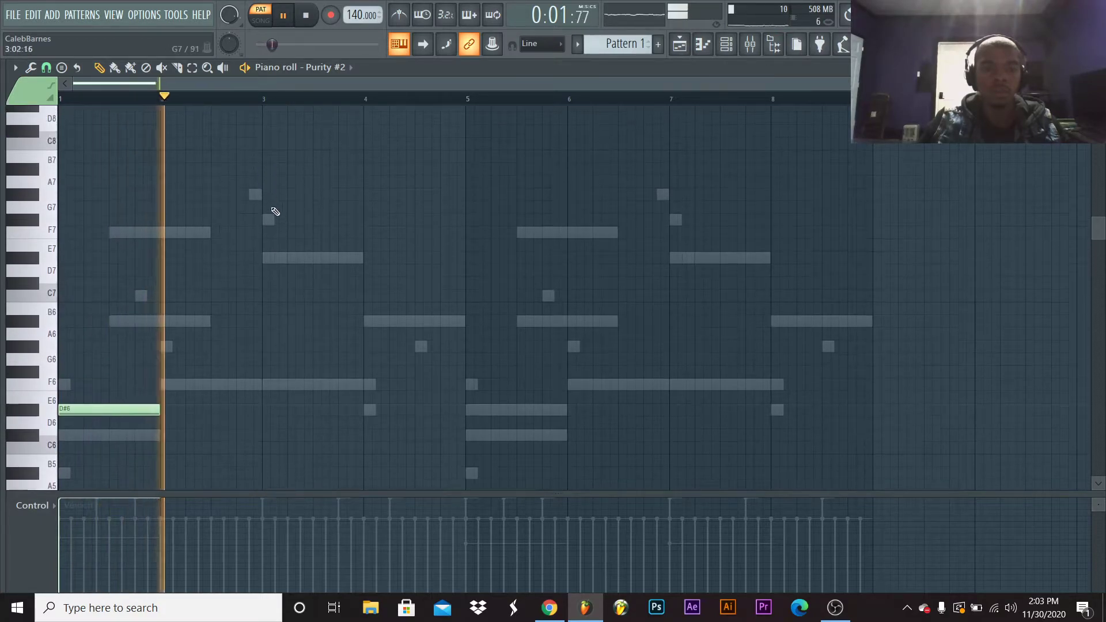
pyautogui.press('space')
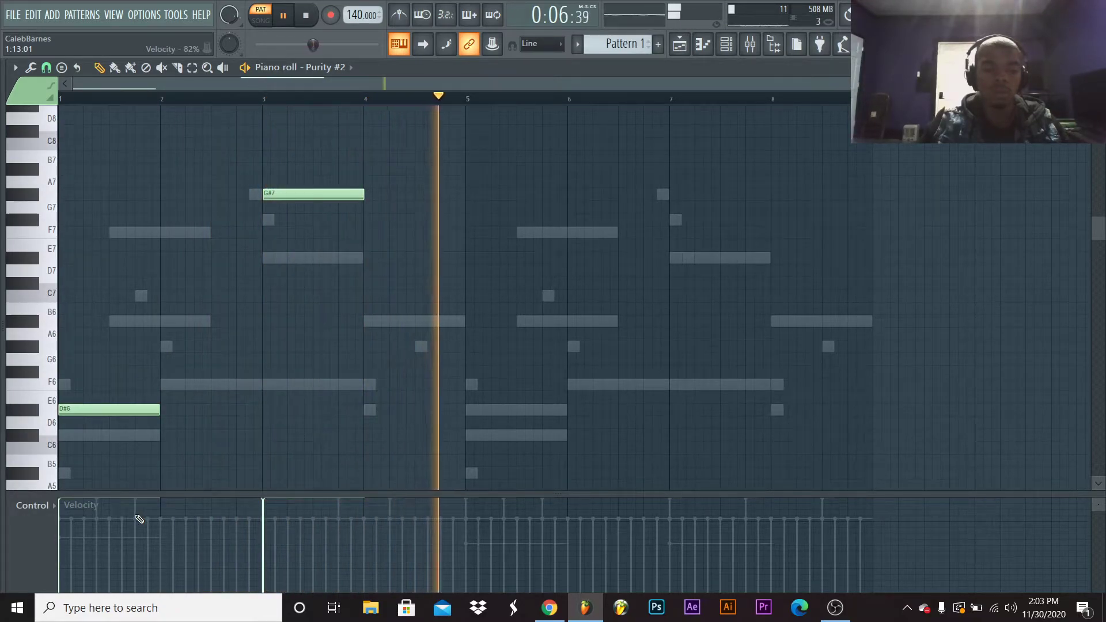
pyautogui.click(264, 259)
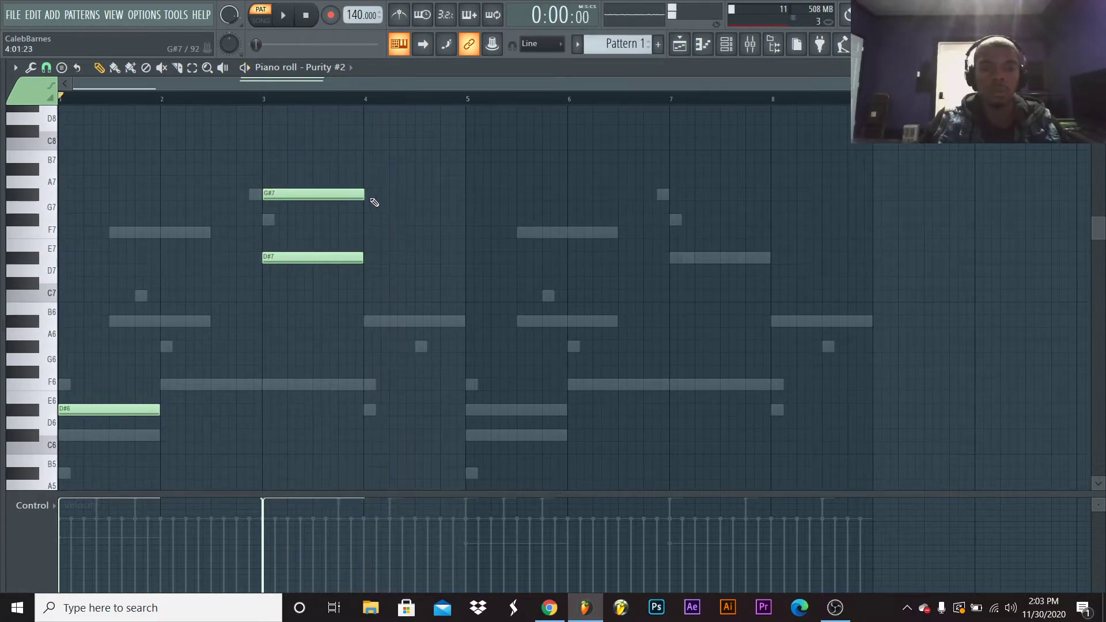
# Transpose all Purity #2 notes down an octave and move the bar 3 note pair to bar 2, checking by playback
pyautogui.hotkey('ctrl', 'a')
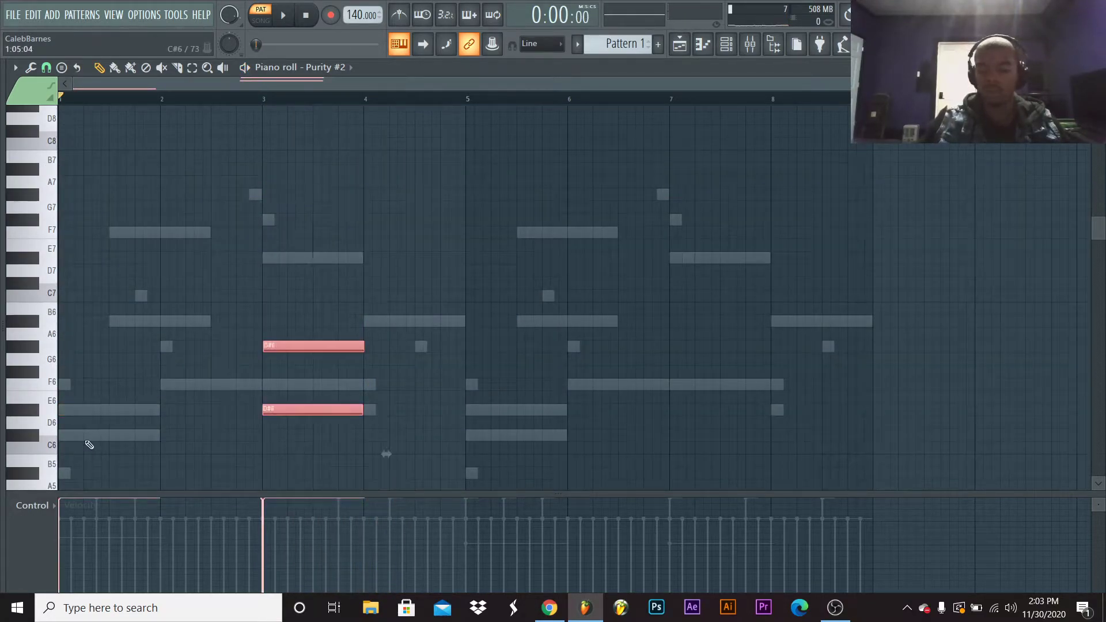
pyautogui.scroll(-5, 328, 389)
pyautogui.scroll(2, 328, 389)
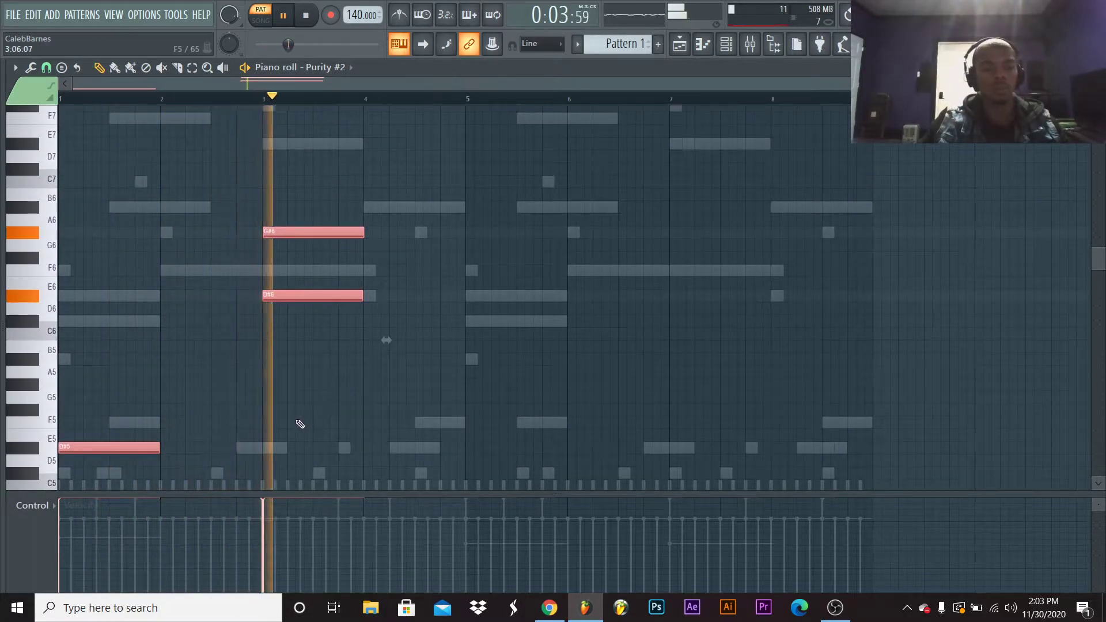
pyautogui.press('space')
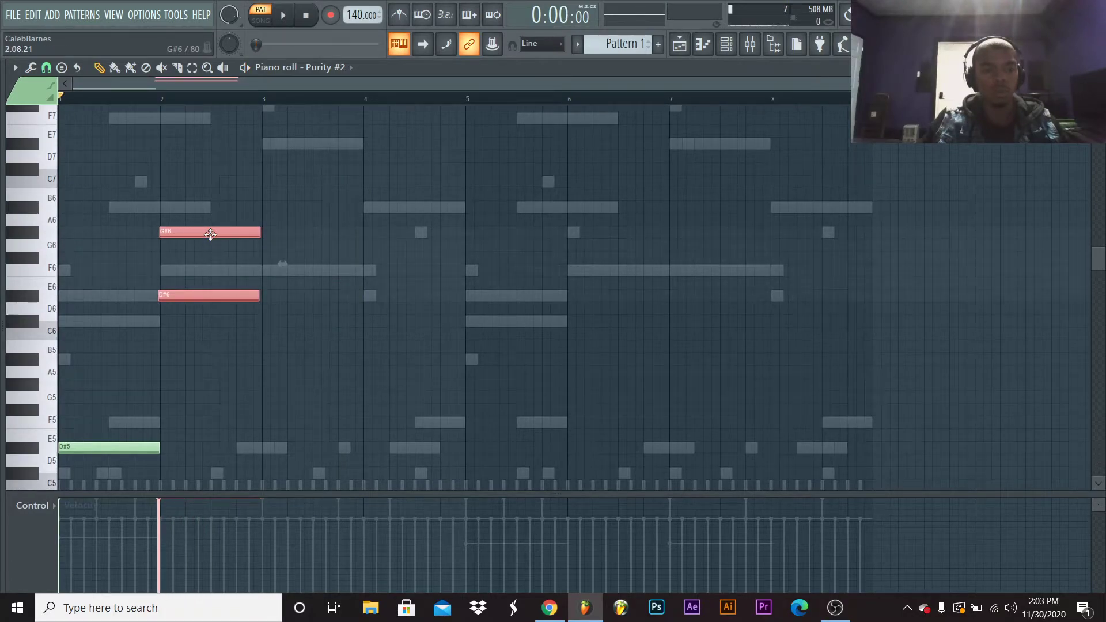
pyautogui.press('space')
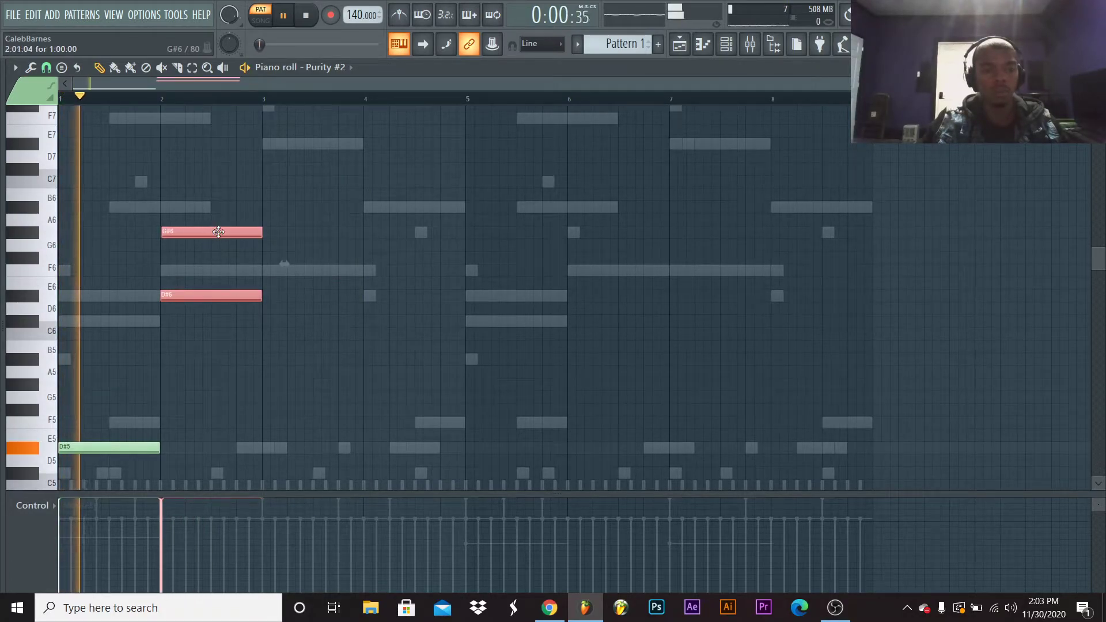
# Add one-bar F6 and F5 notes at bar 3 of Purity #2 while the pattern plays
pyautogui.click(263, 271)
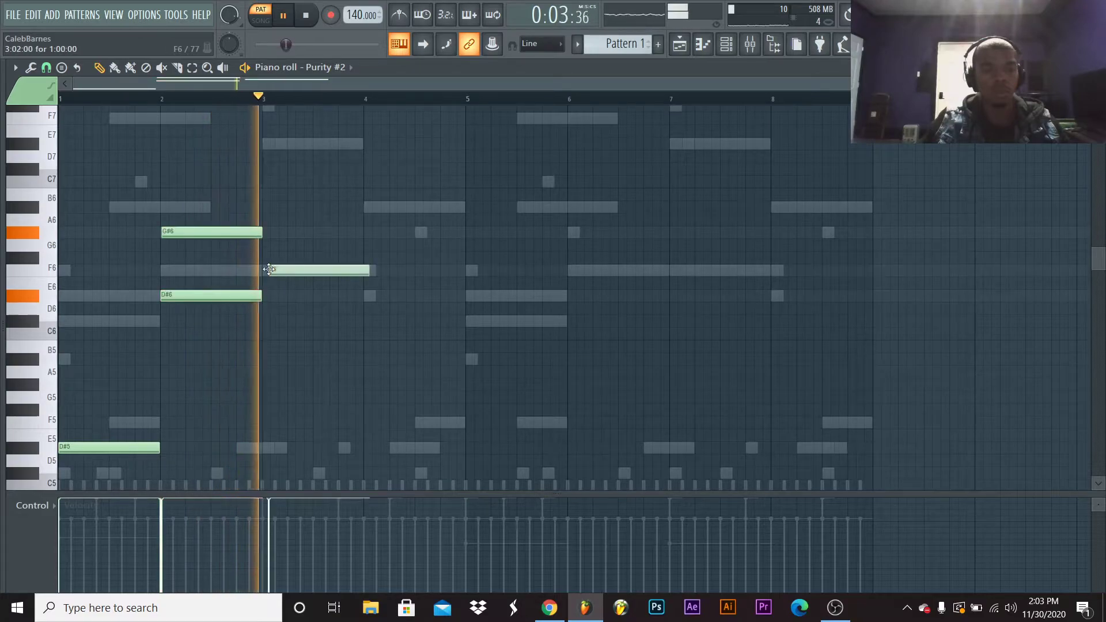
pyautogui.press('space')
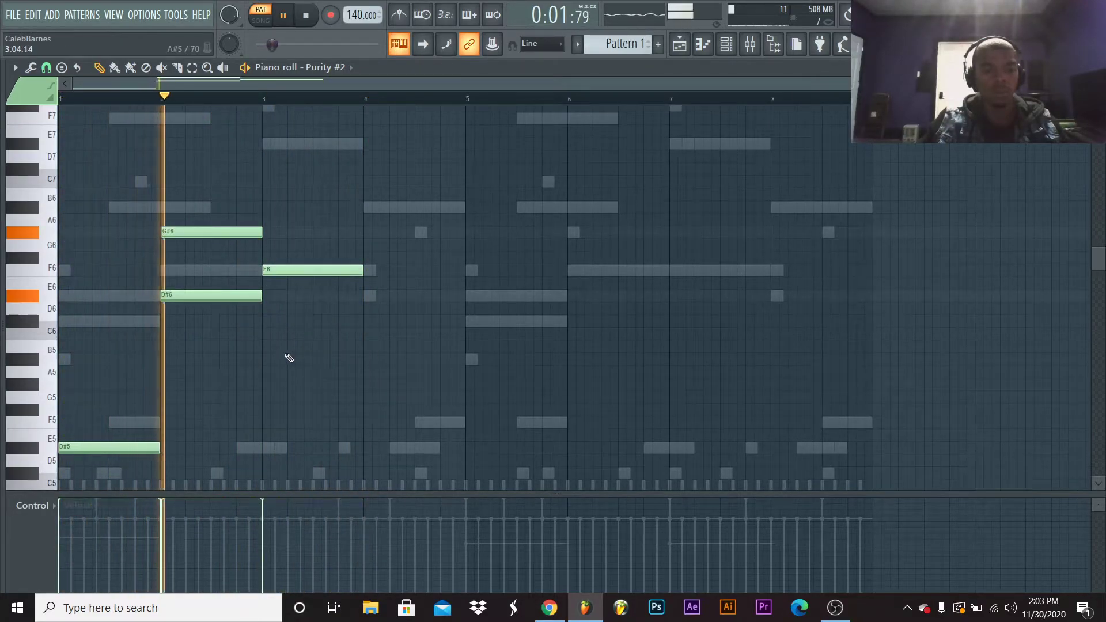
pyautogui.click(267, 421)
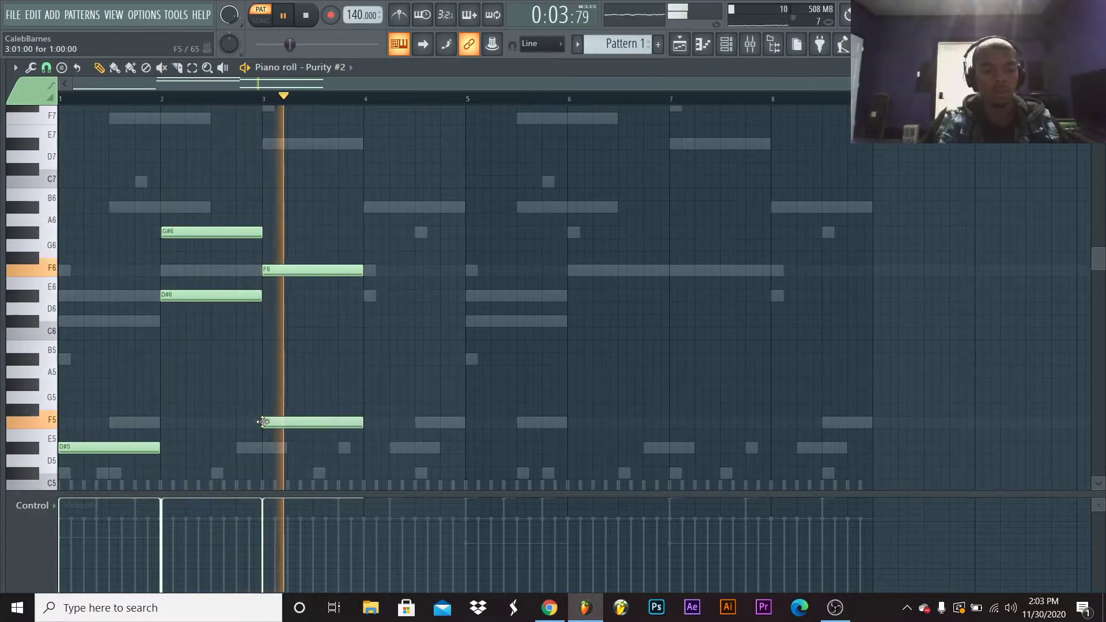
# Add one-bar A#6 and D#7 notes at bar 4, plus a one-bar C#6 and short F6, C7 and A#6 notes in bar 1
pyautogui.press('space')
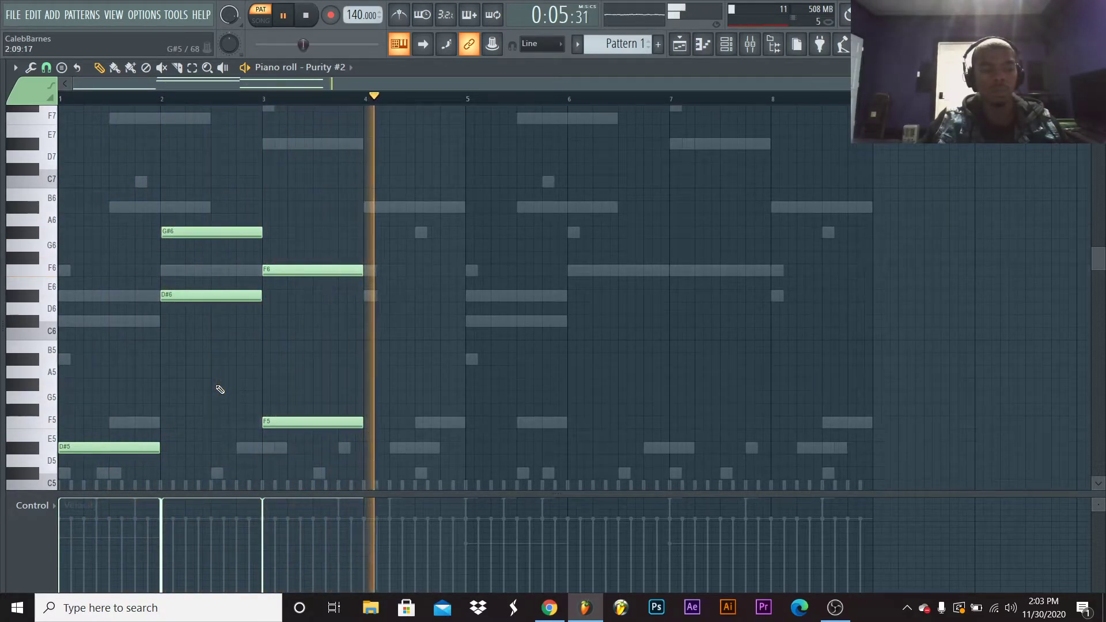
pyautogui.click(367, 207)
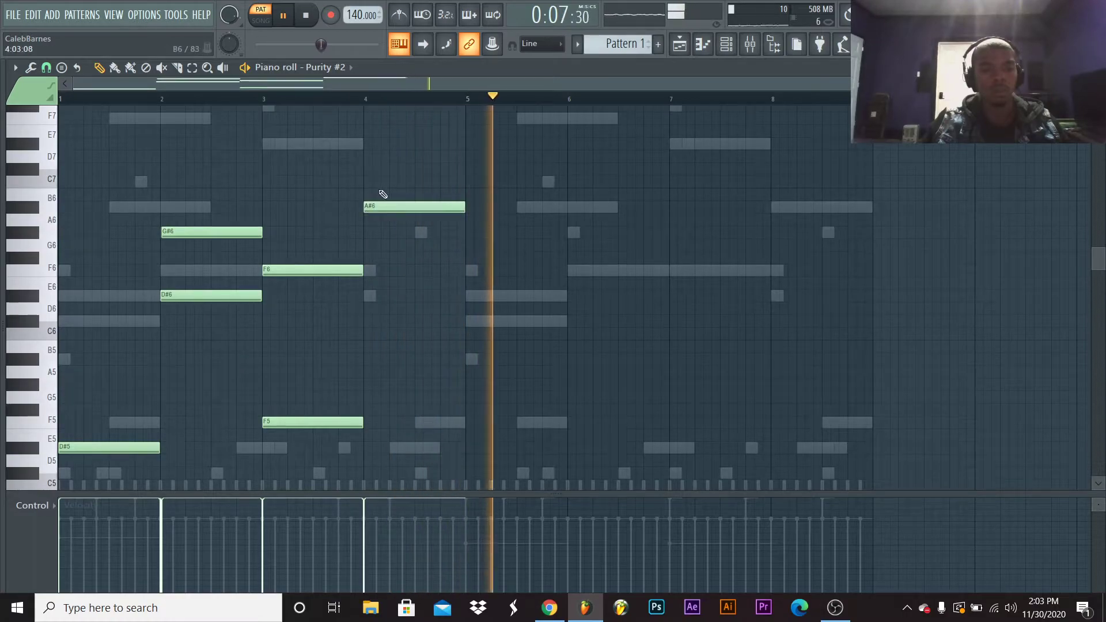
pyautogui.click(366, 143)
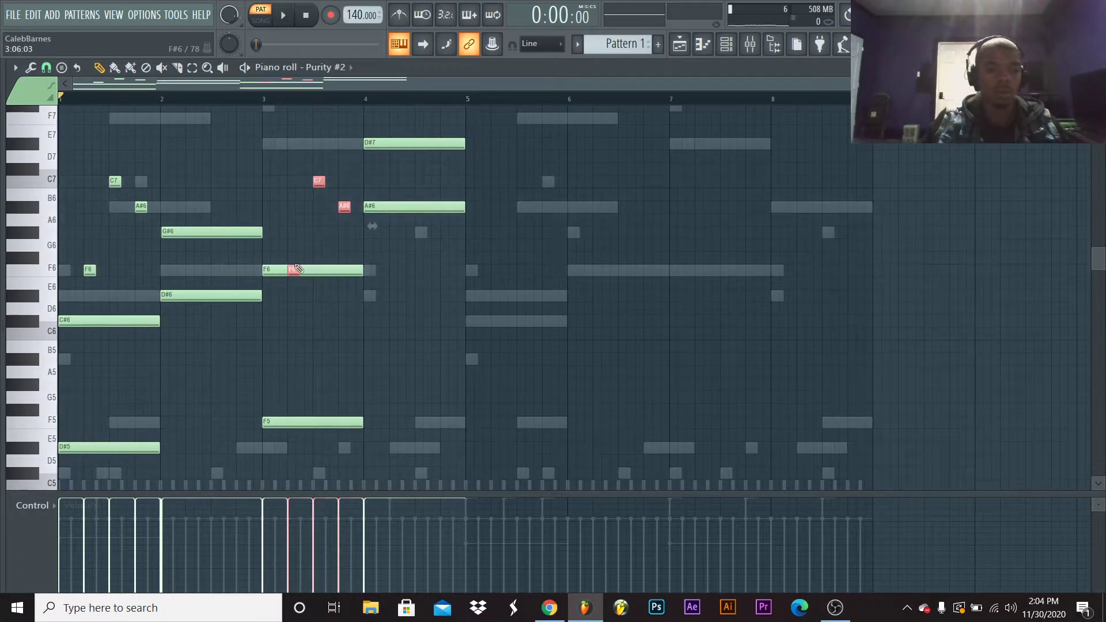
# Raise the copied short F6, C7 and A#6 notes in bar 3 by an octave and move them to bar 2, checking by playback
pyautogui.press('space')
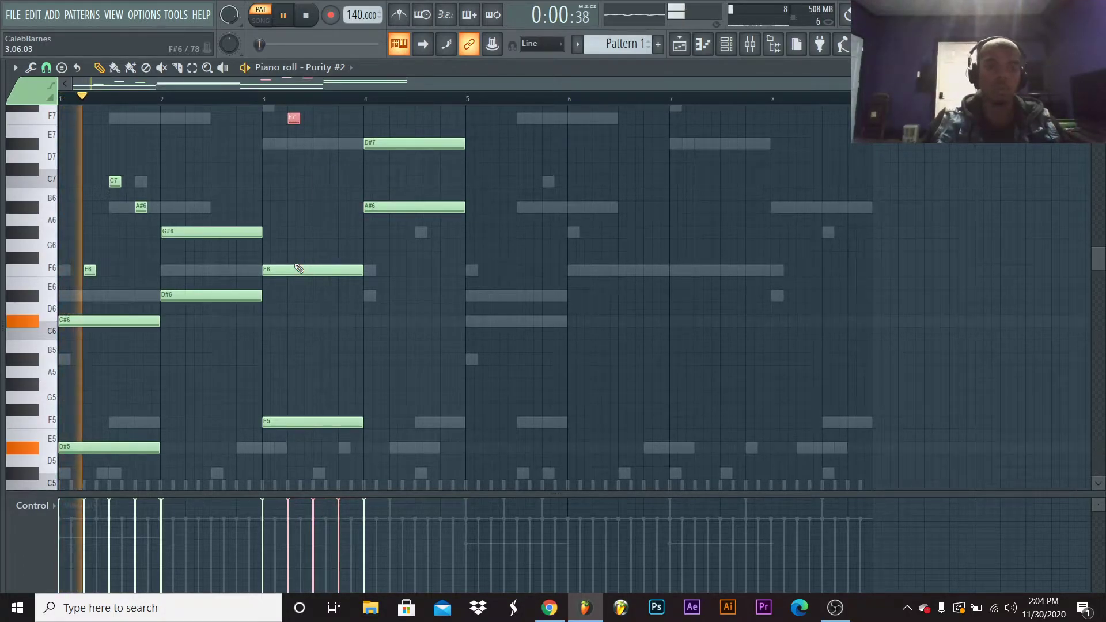
pyautogui.scroll(3, 296, 266)
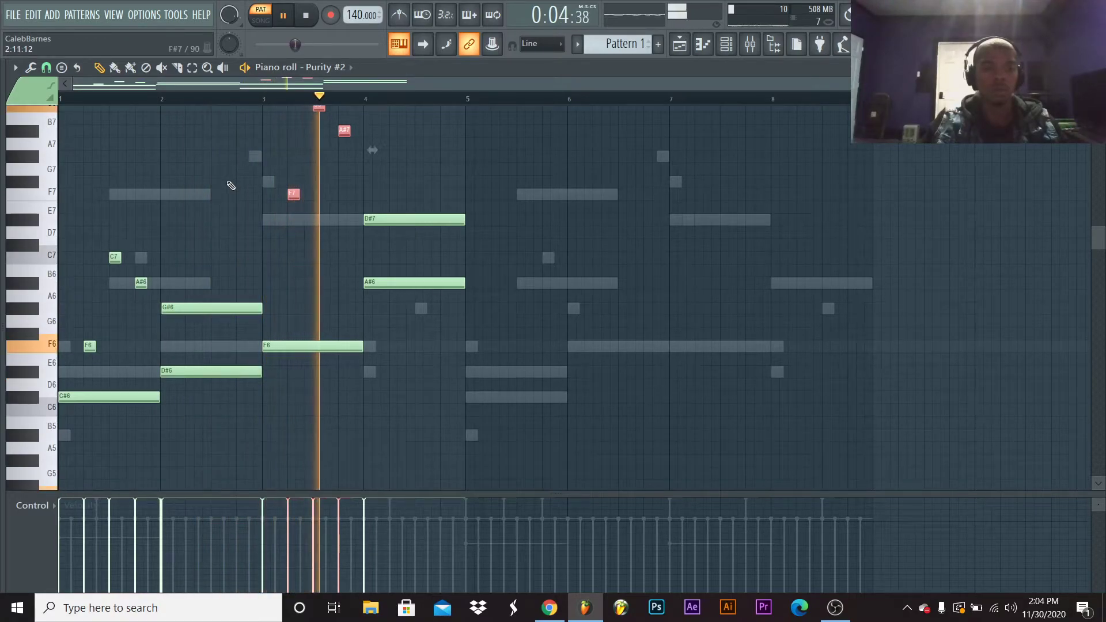
pyautogui.scroll(2, 230, 190)
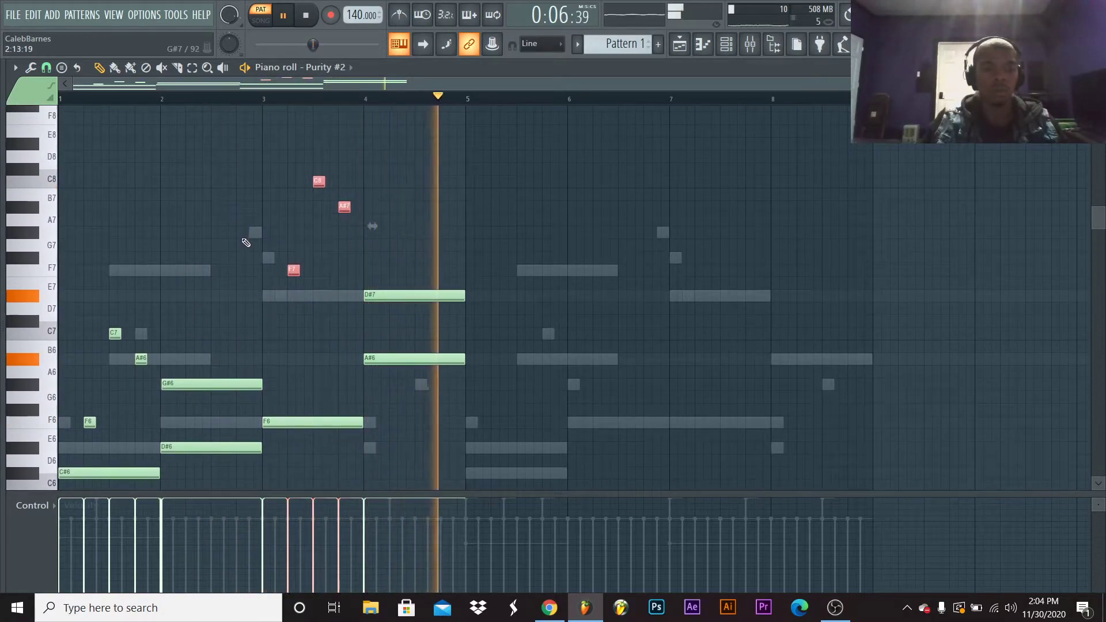
pyautogui.press('space')
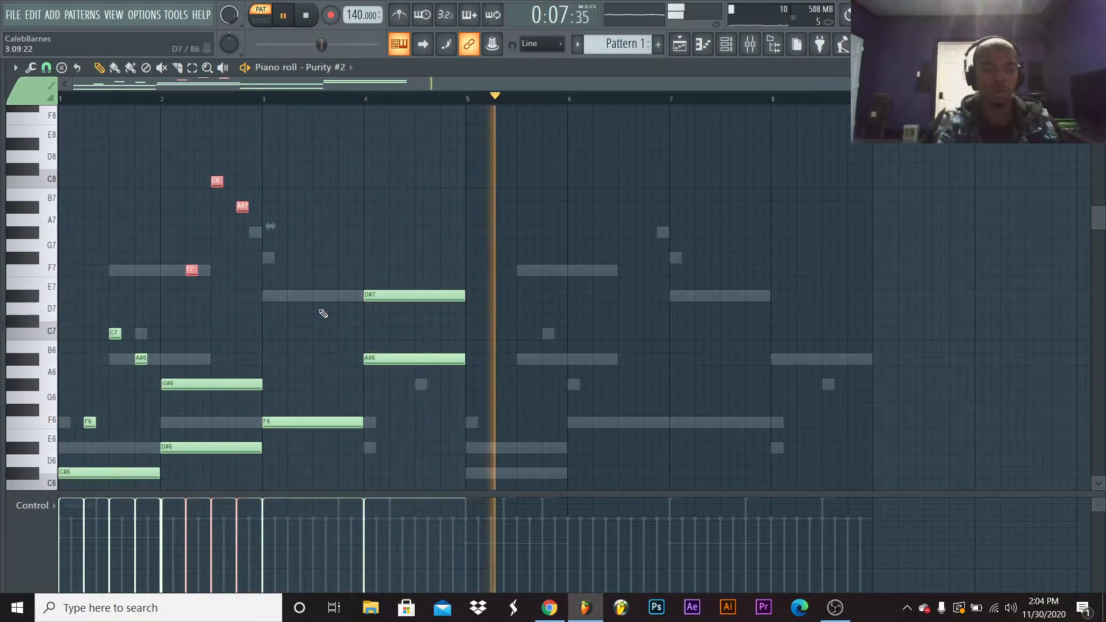
pyautogui.scroll(-4, 321, 311)
pyautogui.scroll(4, 286, 282)
pyautogui.scroll(-1, 249, 264)
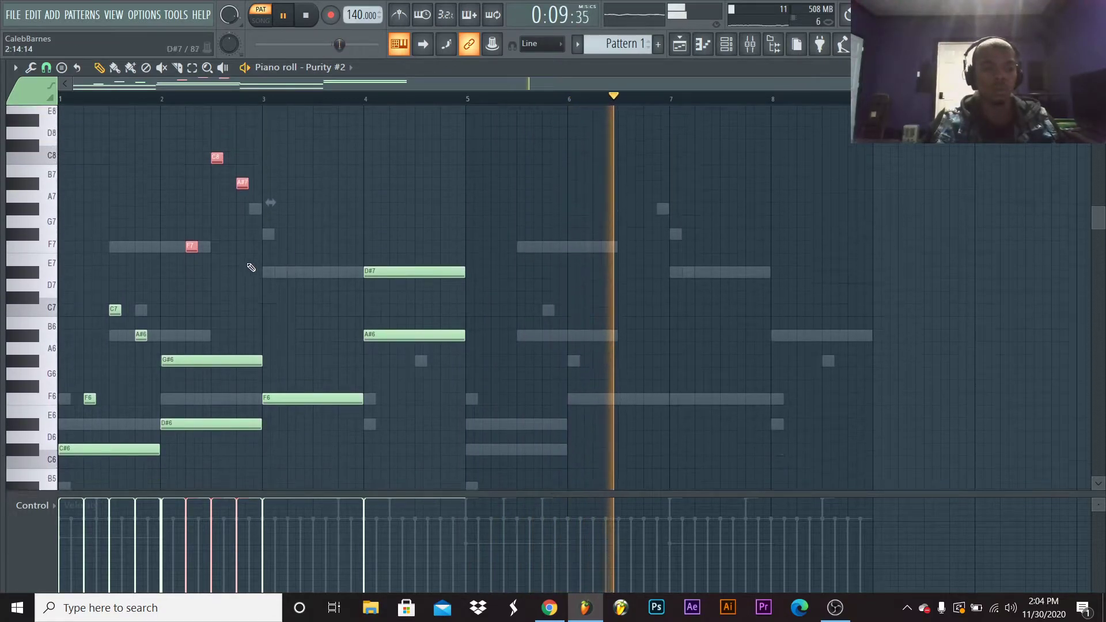
# Duplicate the four-bar Purity #2 phrase into bars 5 to 8 and listen to it
pyautogui.scroll(2, 259, 230)
pyautogui.moveTo(267, 176); pyautogui.dragTo(104, 430)
pyautogui.scroll(-6, 104, 430)
pyautogui.scroll(4, 214, 366)
pyautogui.hotkey('ctrl', 'b')
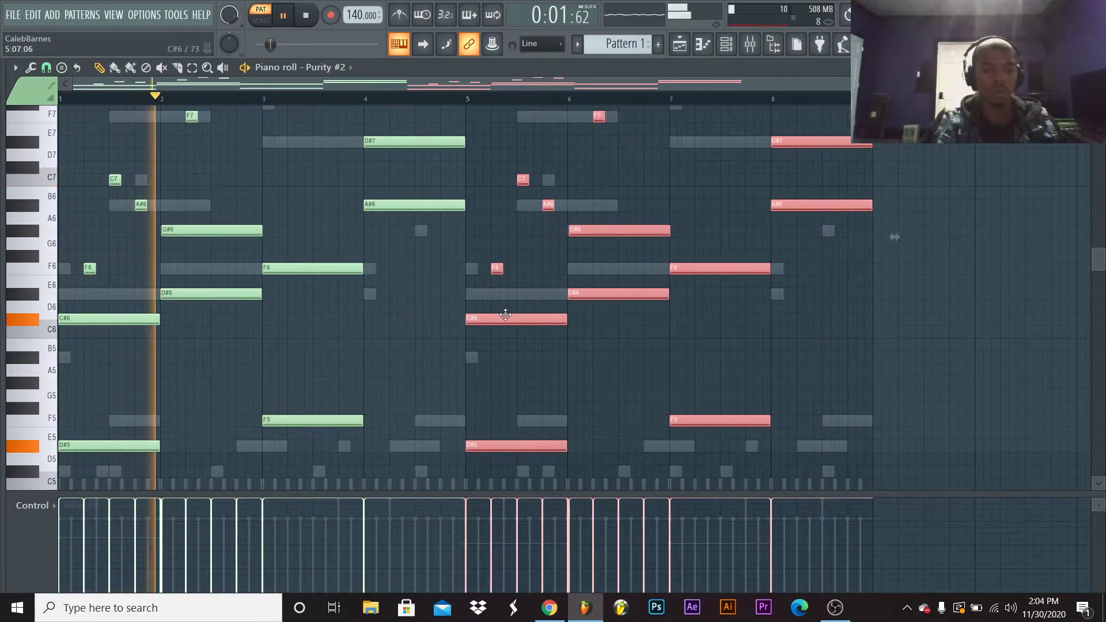
pyautogui.scroll(1, 436, 312)
pyautogui.scroll(1, 436, 312)
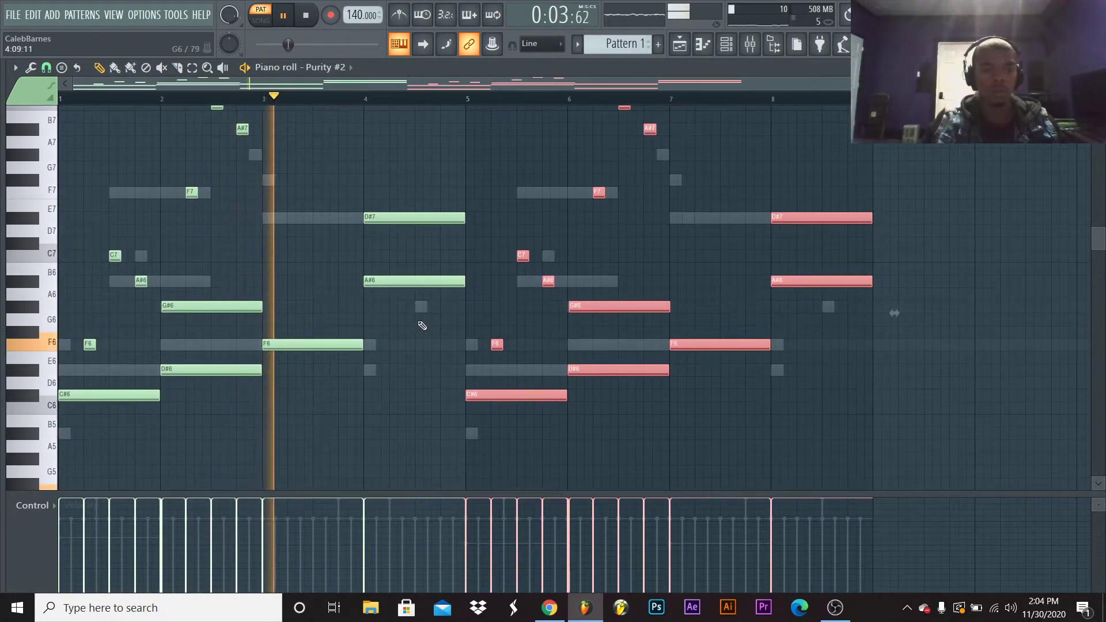
pyautogui.scroll(2, 574, 204)
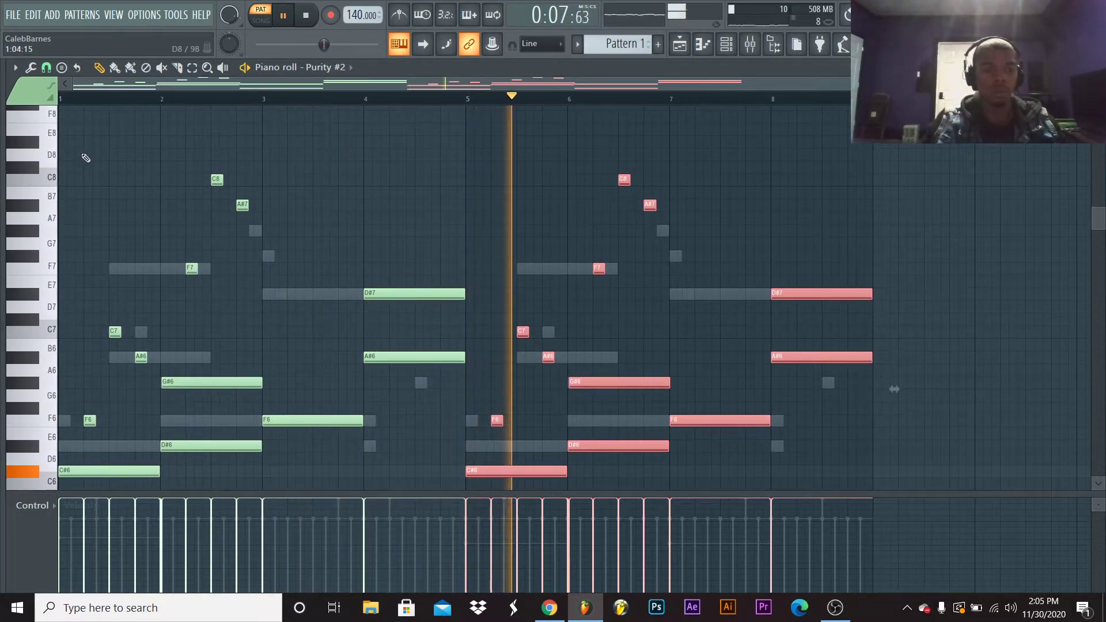
# Try deleting the short F7, C8 and A#7 notes in bar 2 together with the selected copy, and undo the deletion
pyautogui.moveTo(59, 128); pyautogui.dragTo(105, 268)
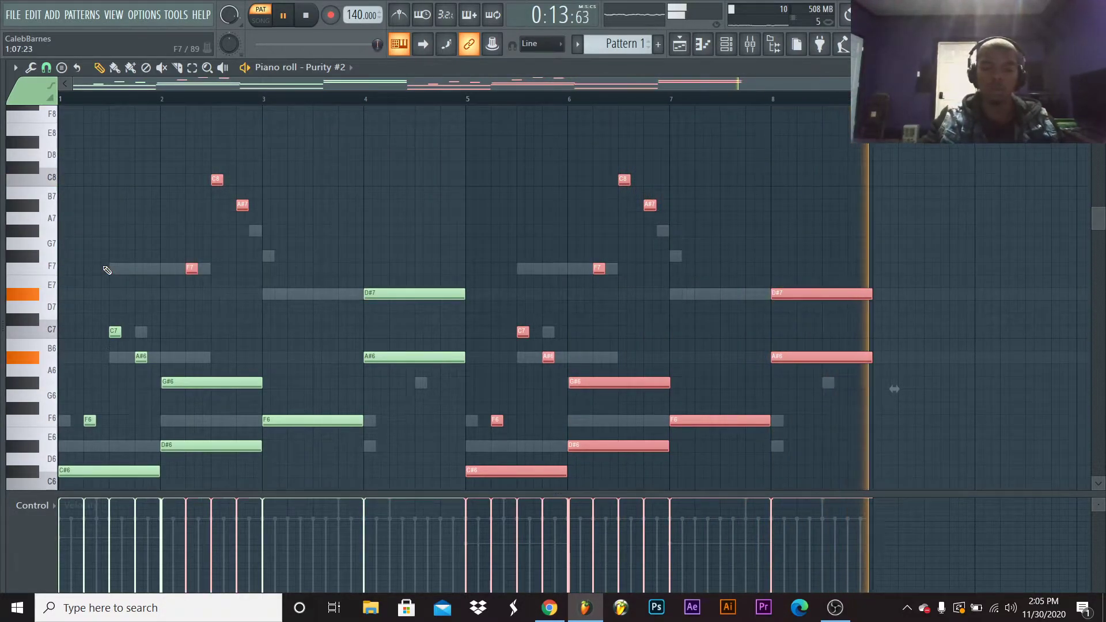
pyautogui.press('Delete')
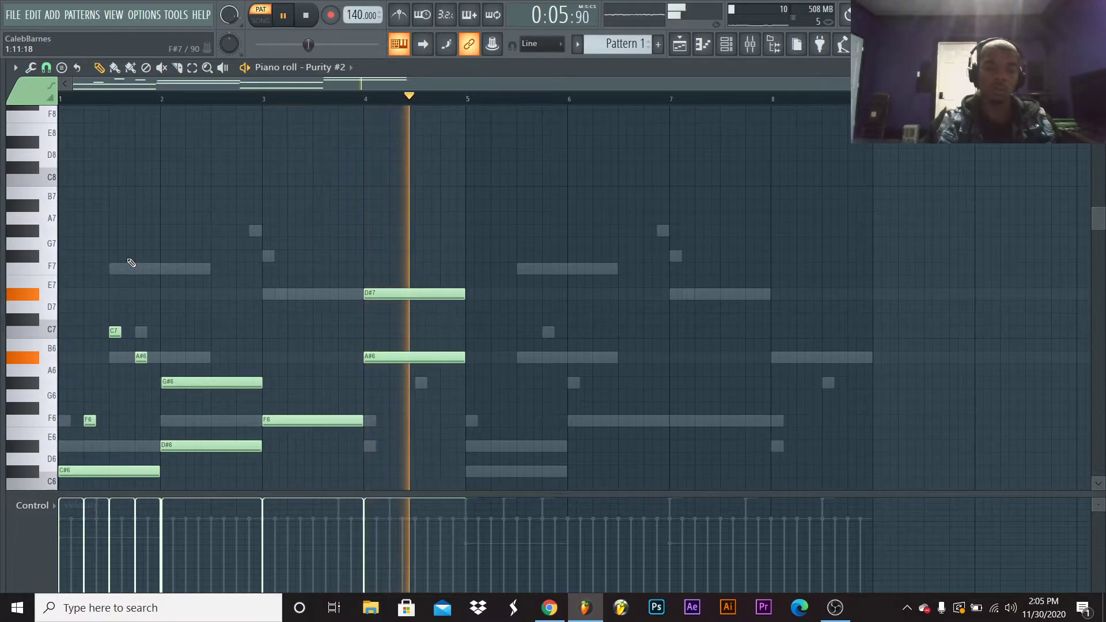
pyautogui.hotkey('ctrl', 'z')
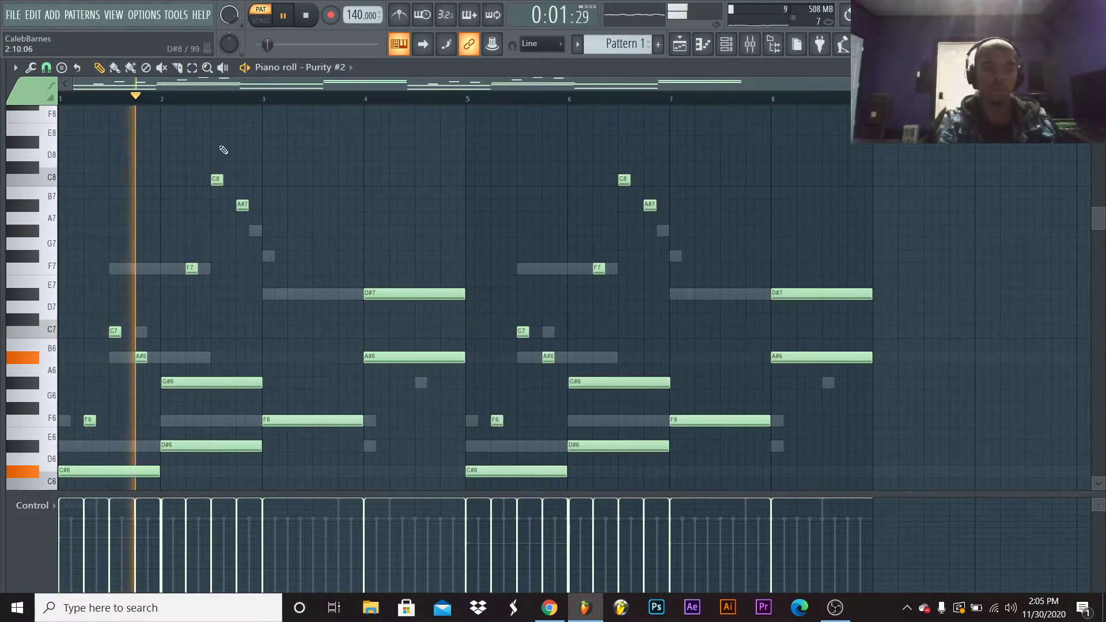
# Delete the short F7, C8 and A#7 notes in bars 2 and 6 of Purity #2, checking by playback
pyautogui.moveTo(180, 137); pyautogui.dragTo(763, 282)
pyautogui.press('space')
pyautogui.press('space')
pyautogui.press('Delete')
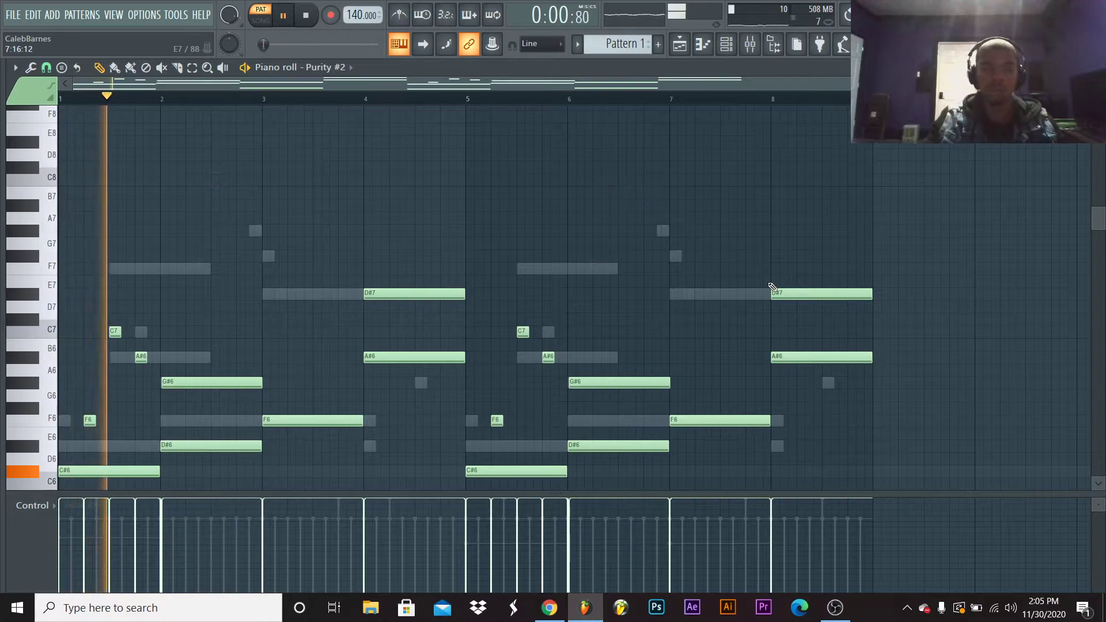
pyautogui.scroll(-5, 711, 256)
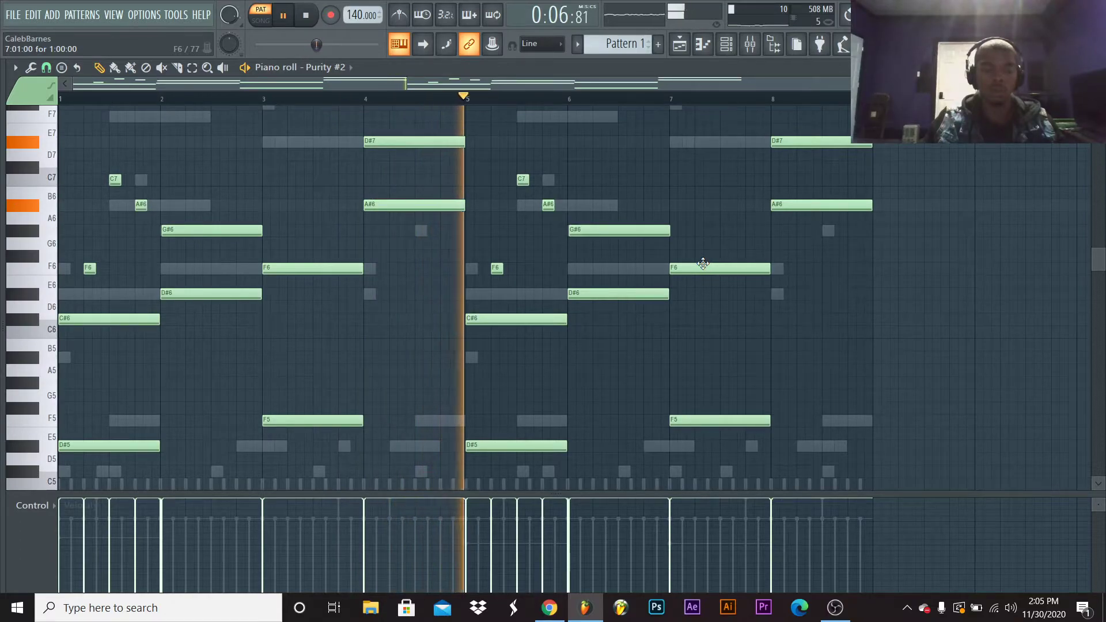
pyautogui.scroll(4, 705, 266)
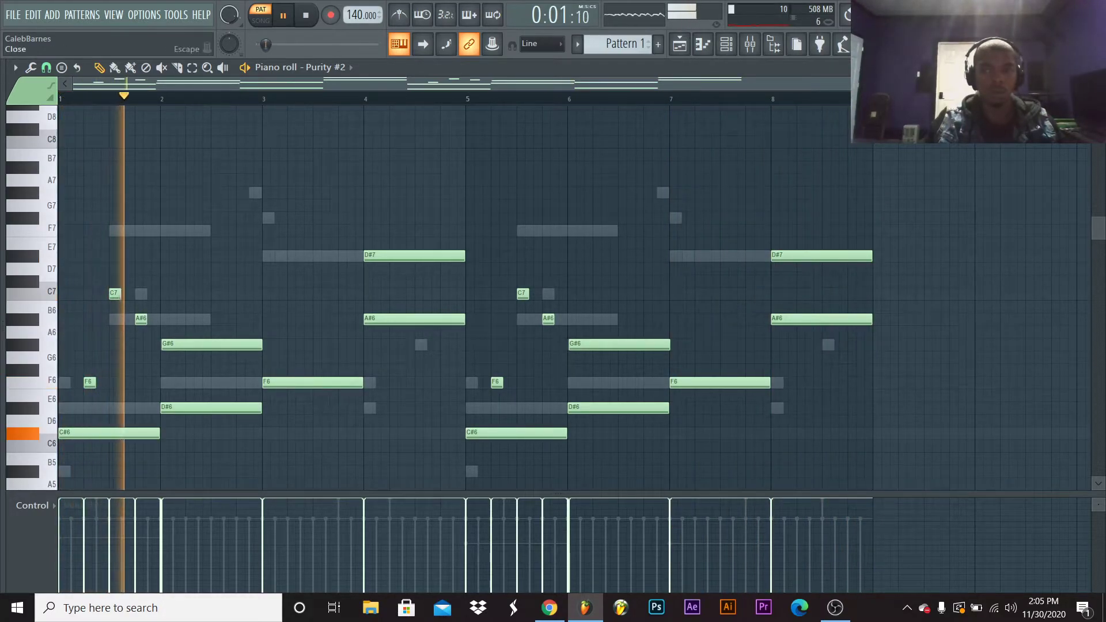
# Save the project as "G l a s s ." in the FL Projects folder
pyautogui.press('F7')
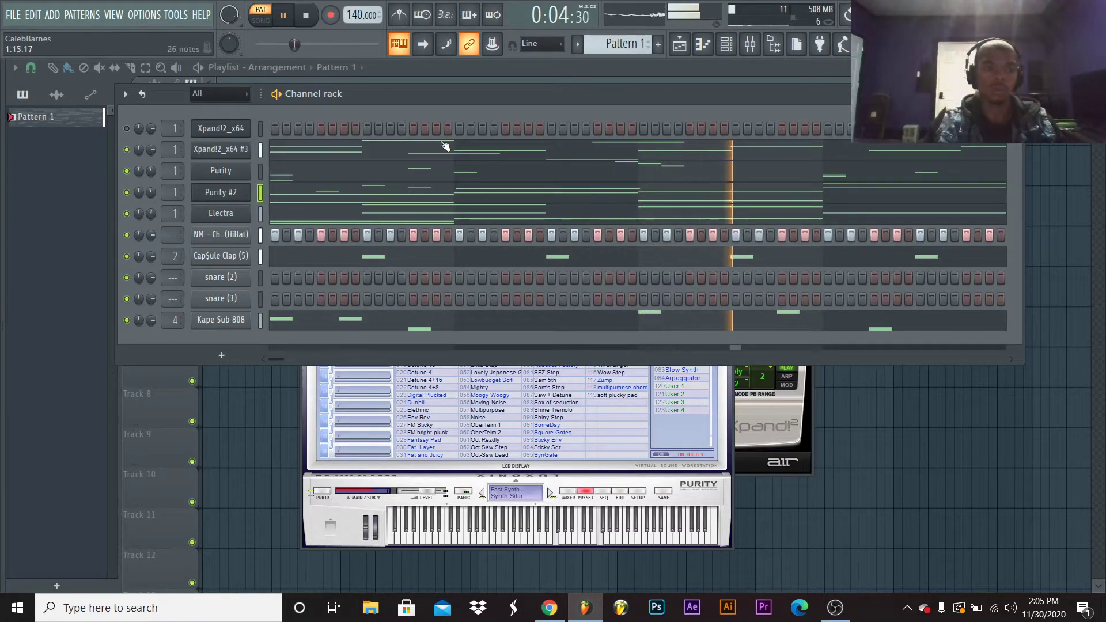
pyautogui.click(13, 15)
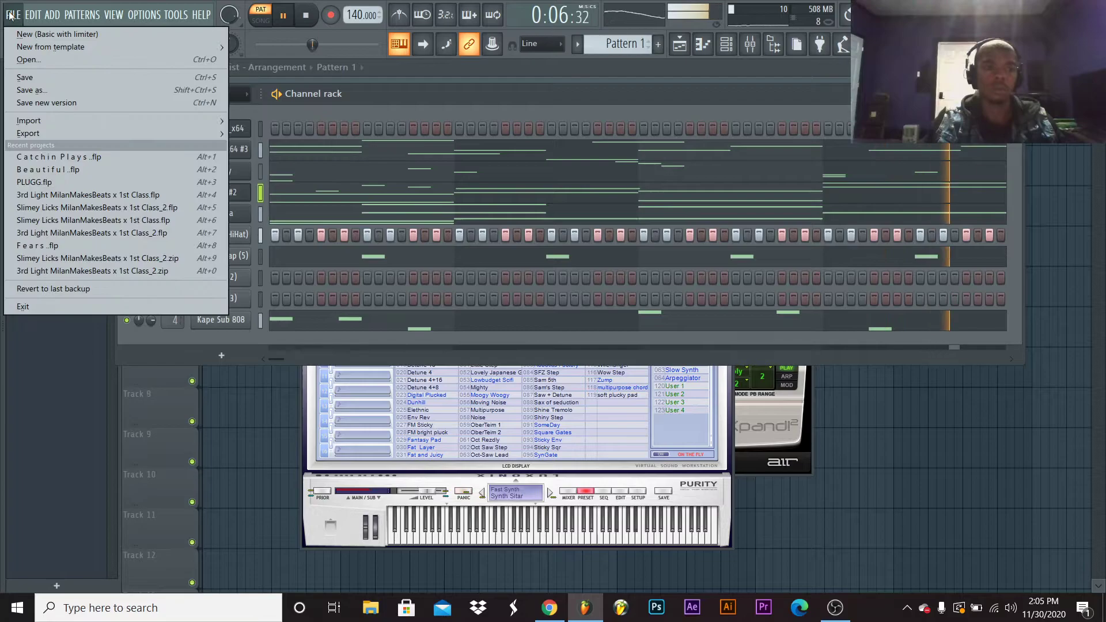
pyautogui.click(26, 77)
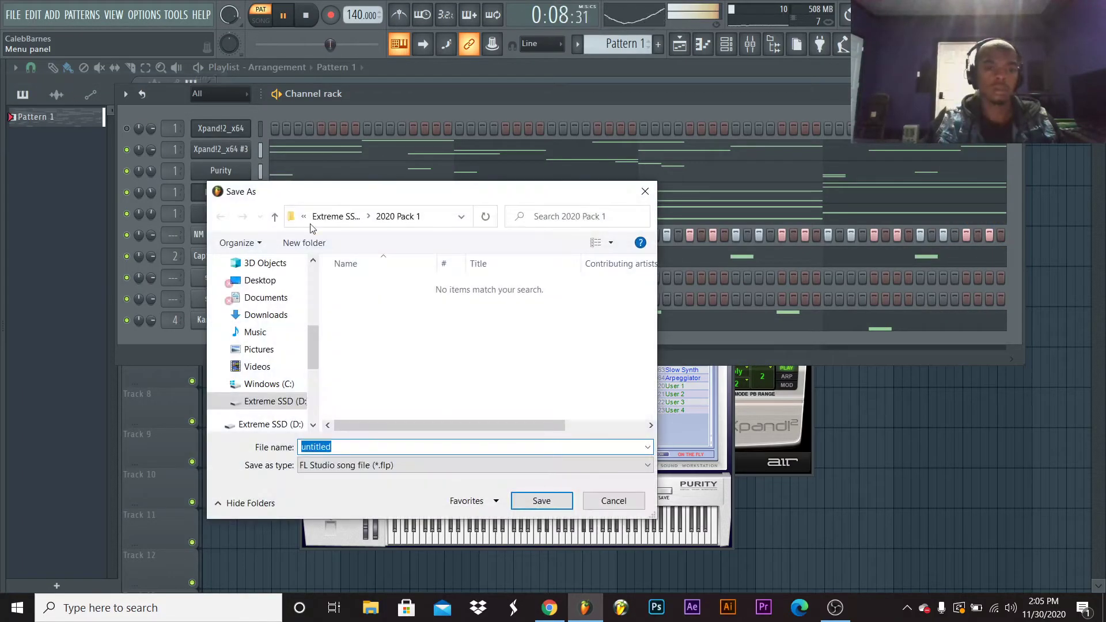
pyautogui.moveTo(317, 343); pyautogui.dragTo(316, 323)
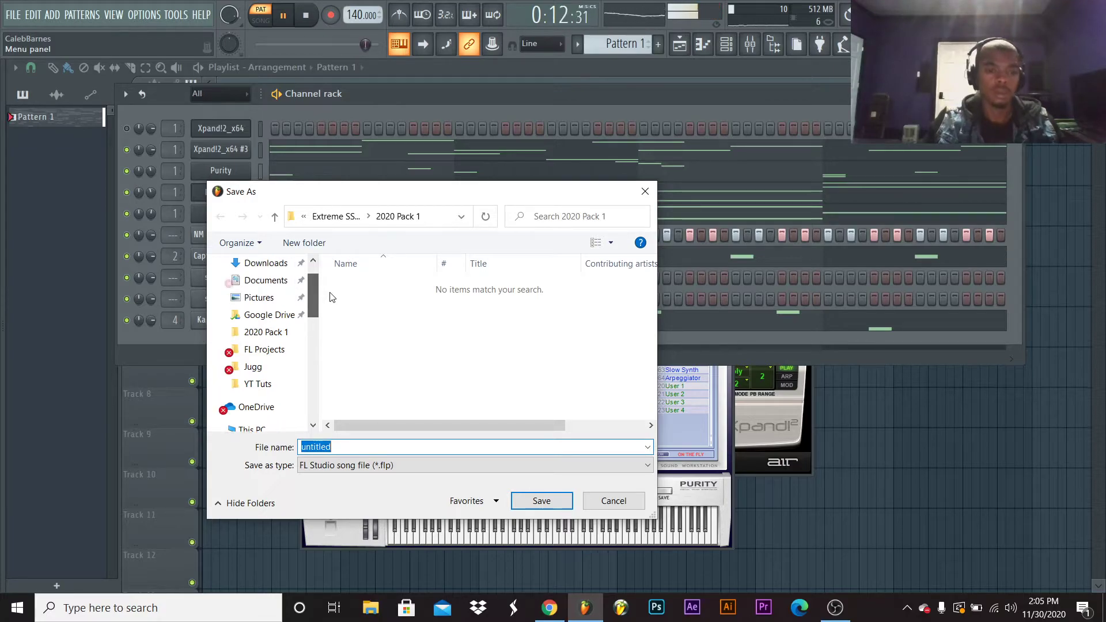
pyautogui.click(273, 349)
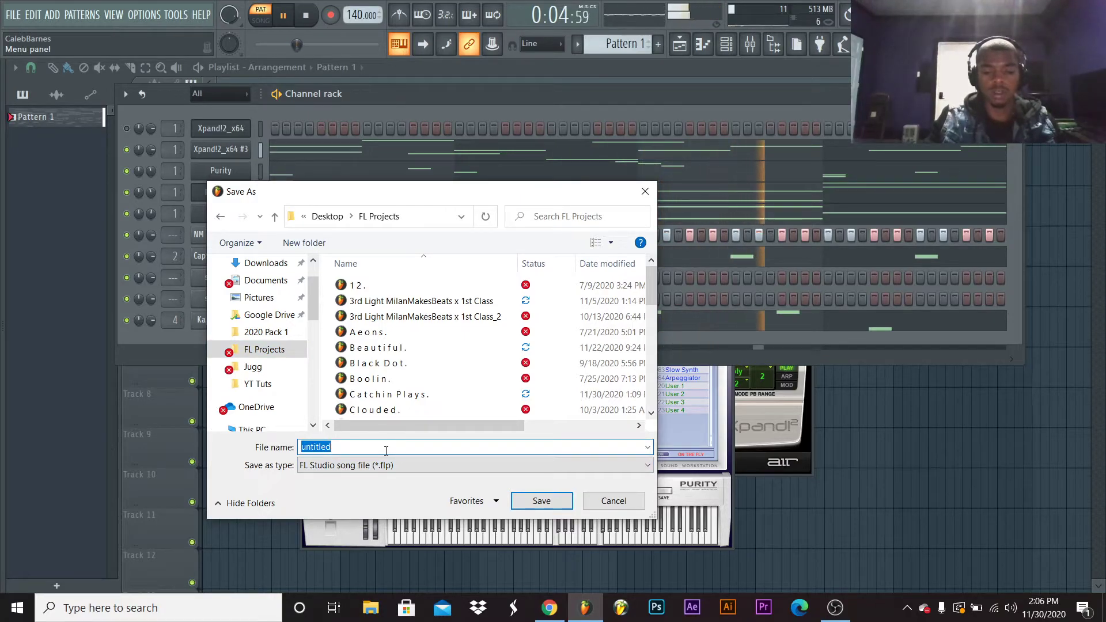
pyautogui.write('G l a s s .')
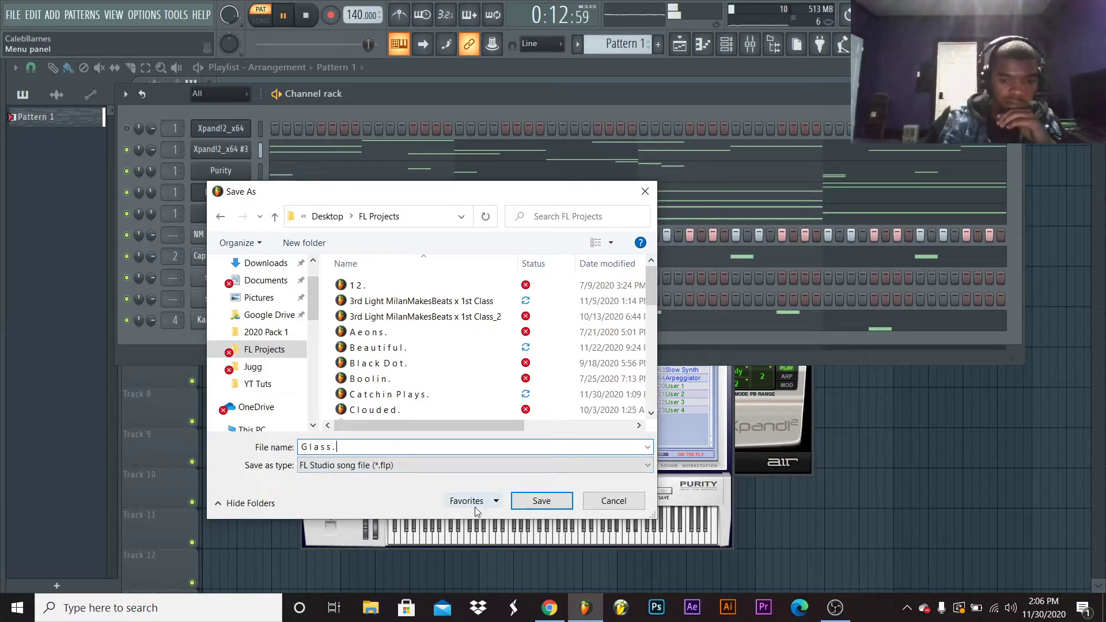
pyautogui.click(541, 501)
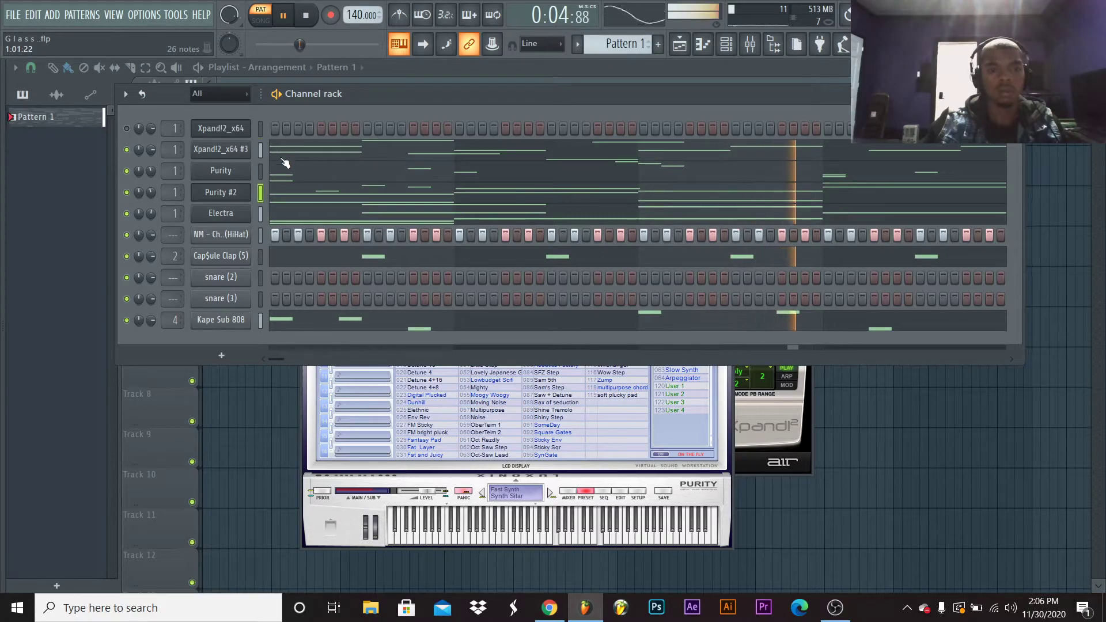
# Delete the Purity #2 channel from the channel rack
pyautogui.rightClick(242, 199)
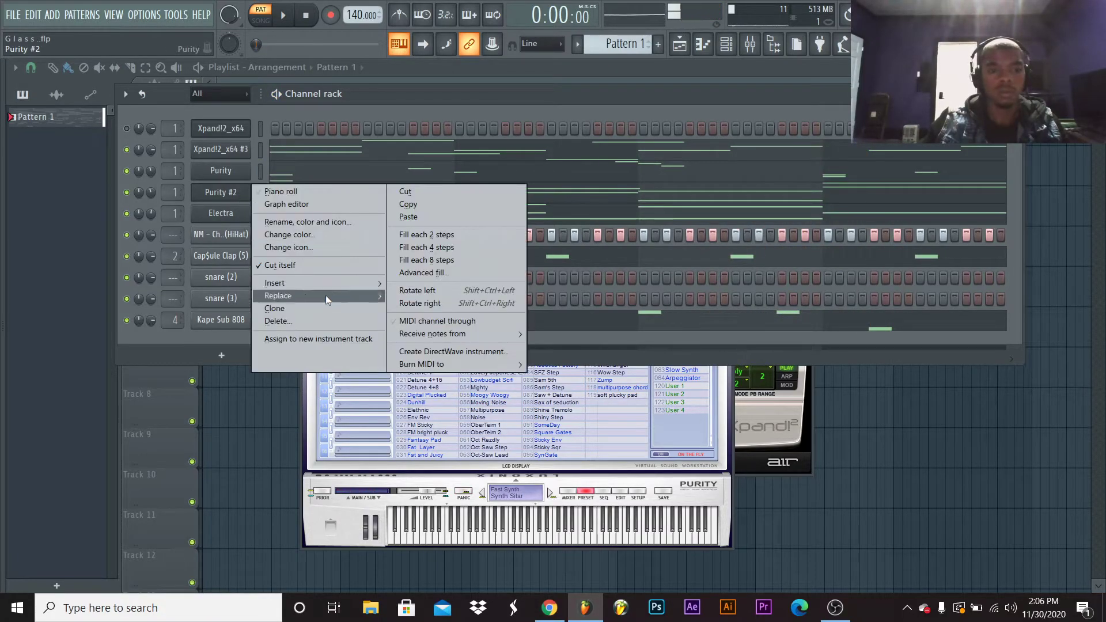
pyautogui.click(299, 316)
pyautogui.click(644, 351)
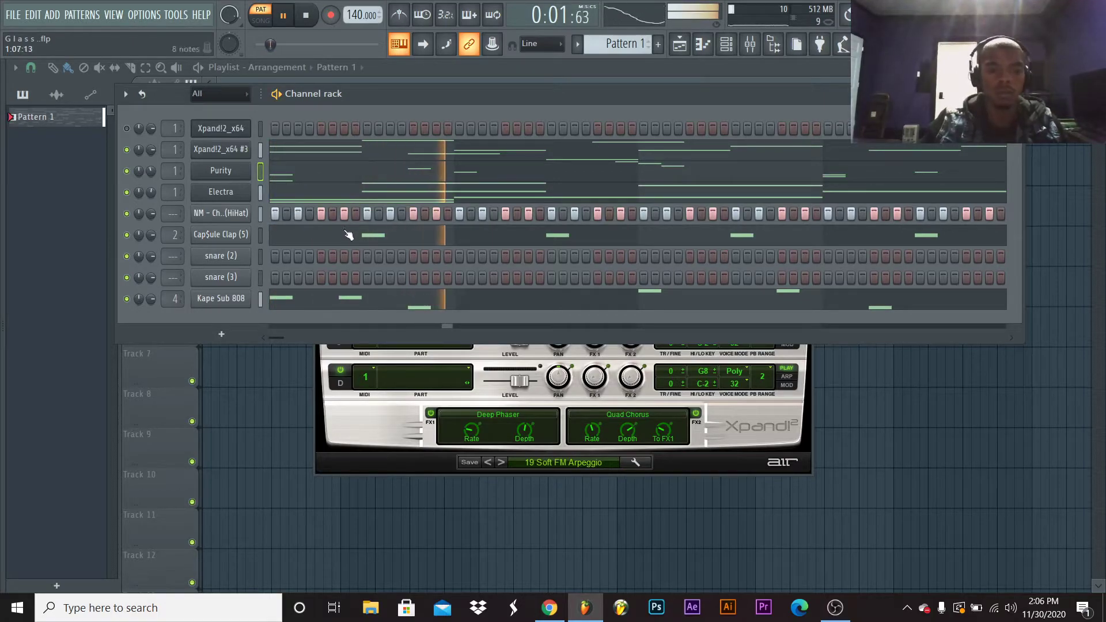
# Open the snare (2) piano roll, place a short D#5 note near the start of bar 2 and play the pattern
pyautogui.rightClick(245, 264)
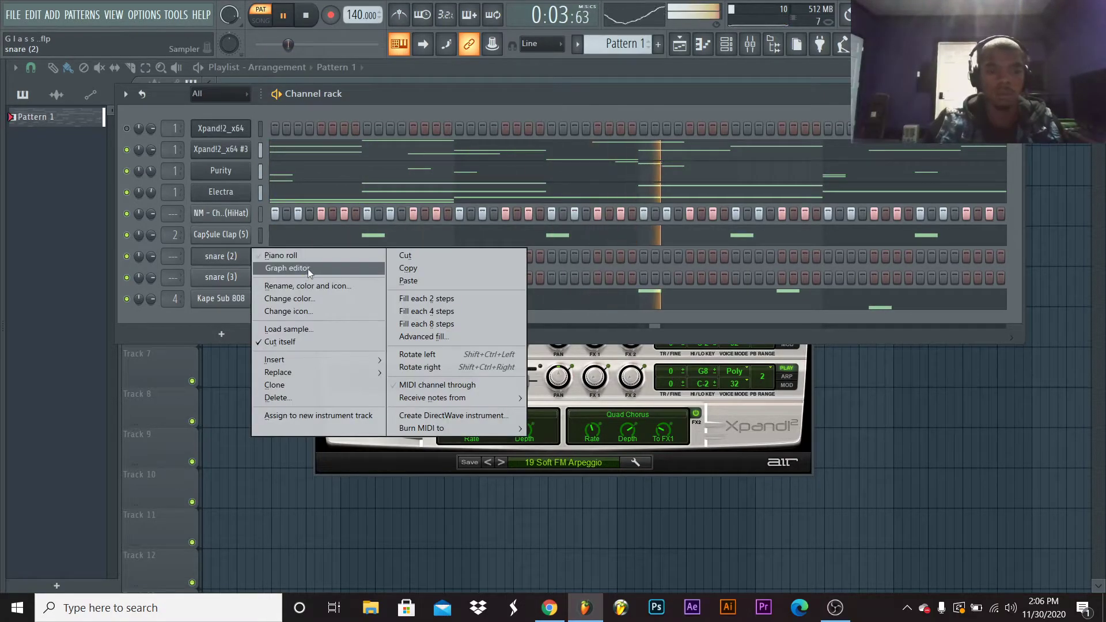
pyautogui.click(319, 256)
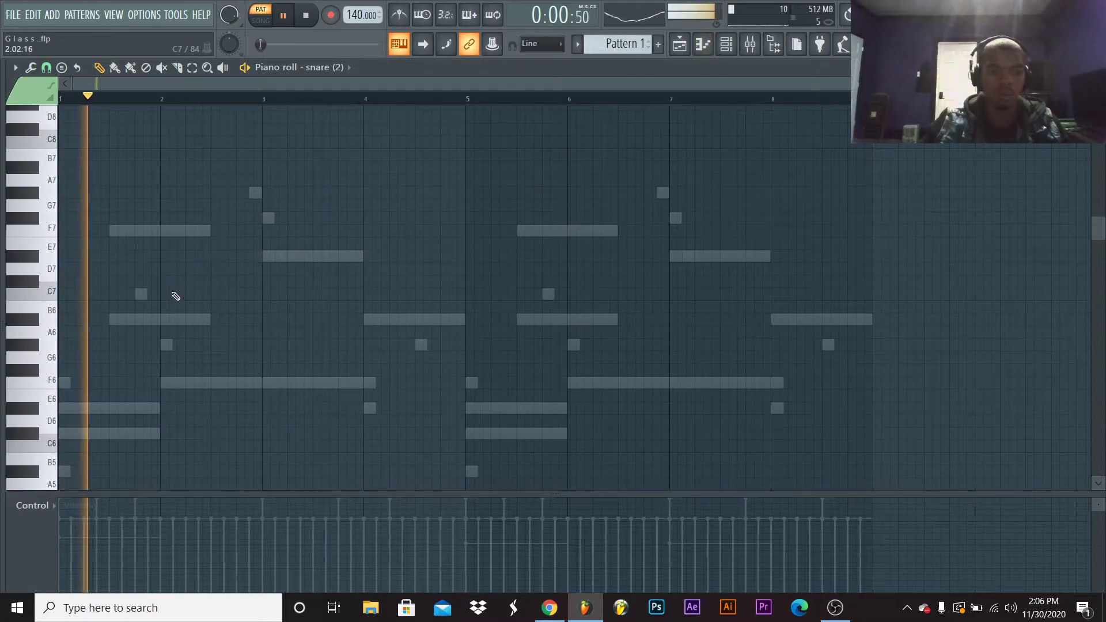
pyautogui.press('space')
pyautogui.scroll(-4, 148, 377)
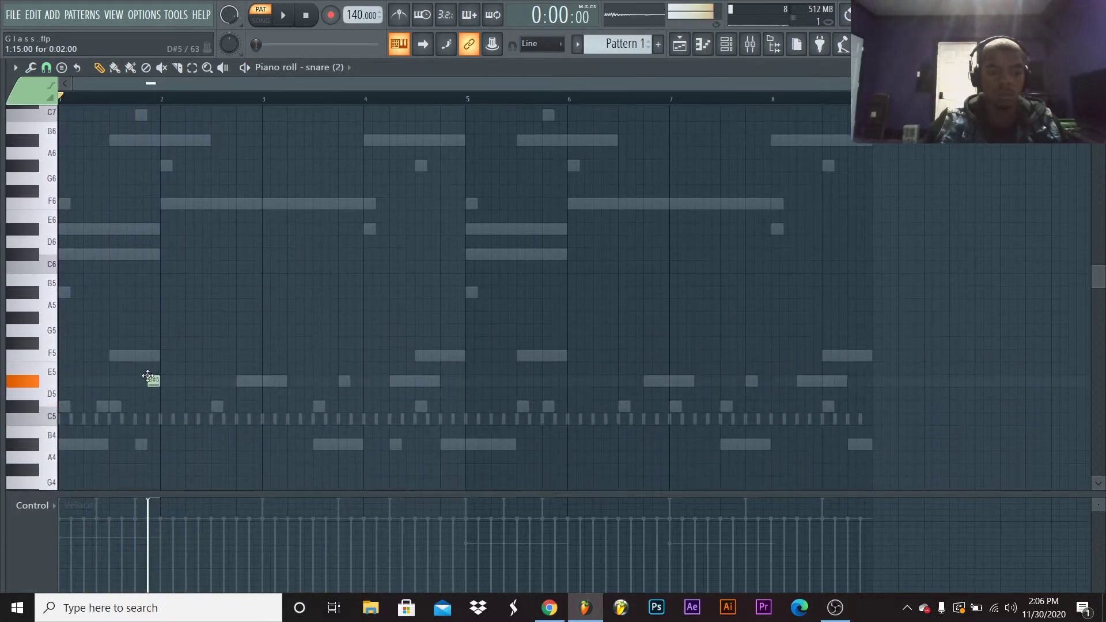
pyautogui.scroll(-2, 190, 463)
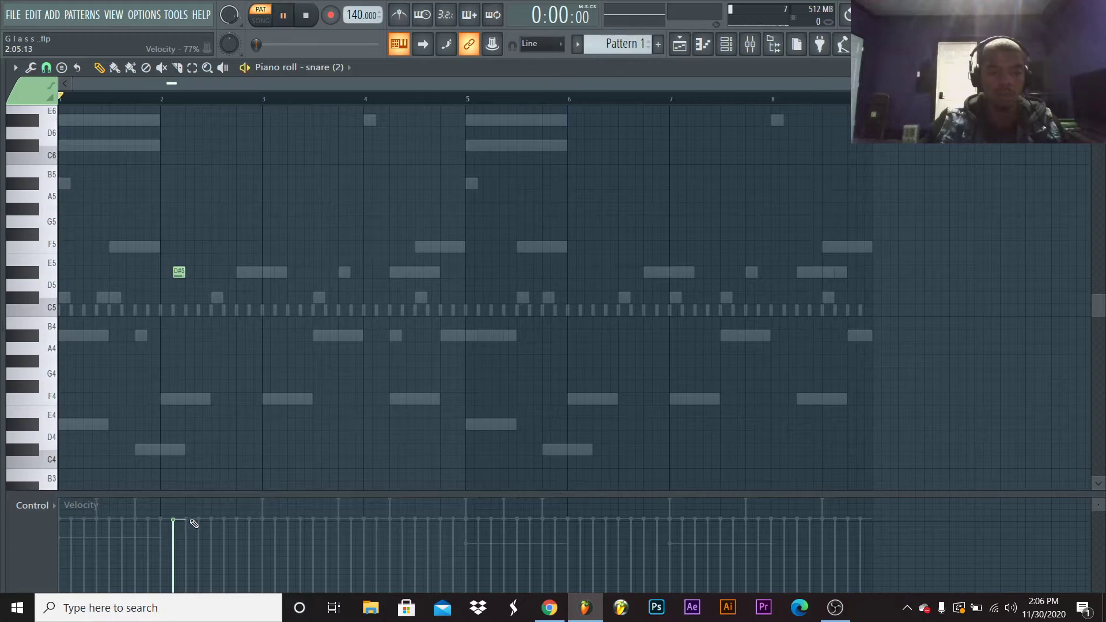
pyautogui.press('space')
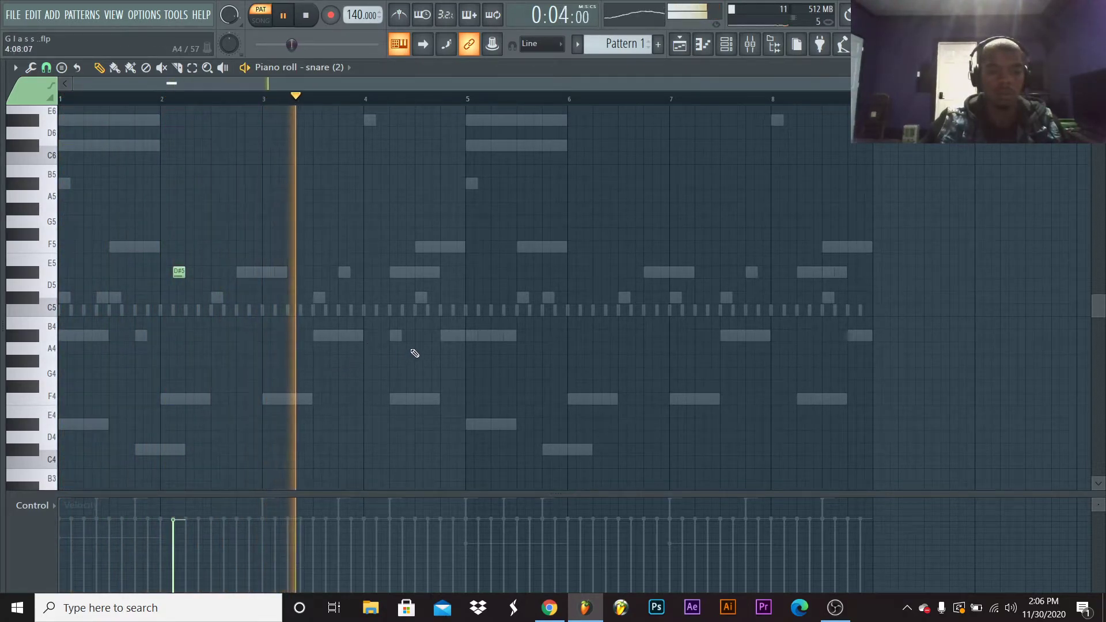
# Add short snare (2) hits: A#4 ending bar 4, D#5 ending bar 6, and A#4 at the end of bar 7 and early in bar 8
pyautogui.click(453, 335)
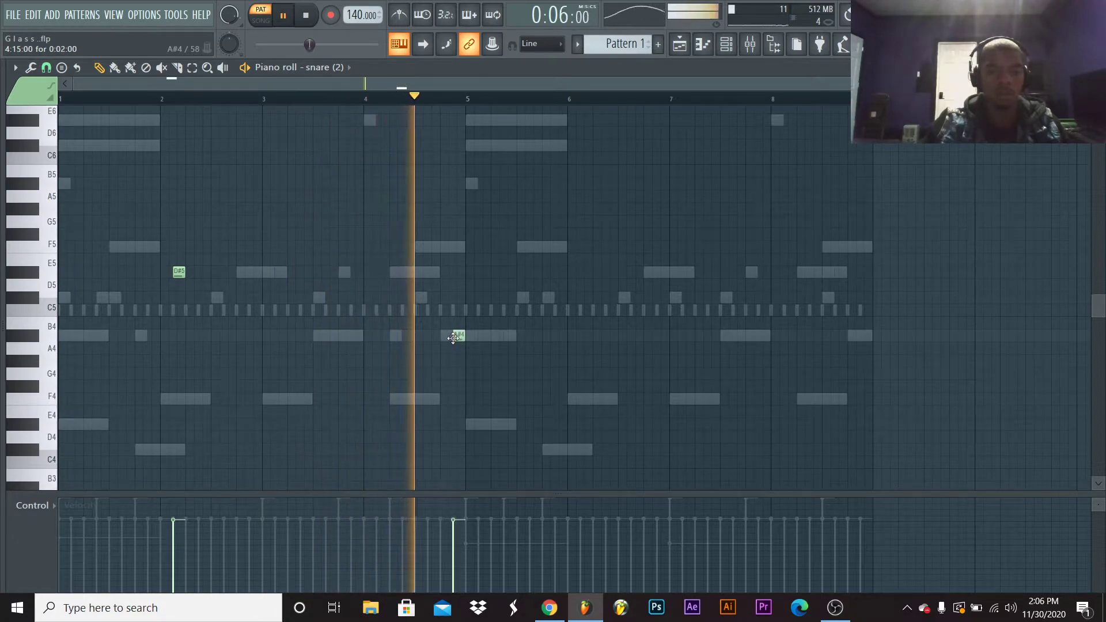
pyautogui.click(657, 272)
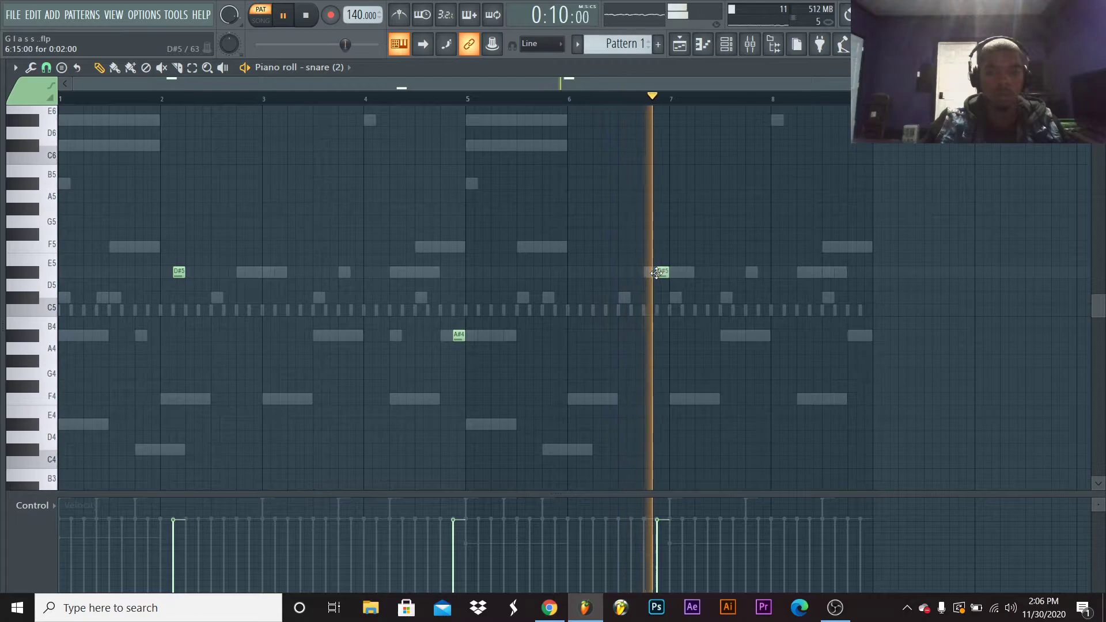
pyautogui.press('space')
pyautogui.press('space')
pyautogui.click(756, 335)
pyautogui.moveTo(755, 337); pyautogui.dragTo(758, 338)
pyautogui.click(786, 338)
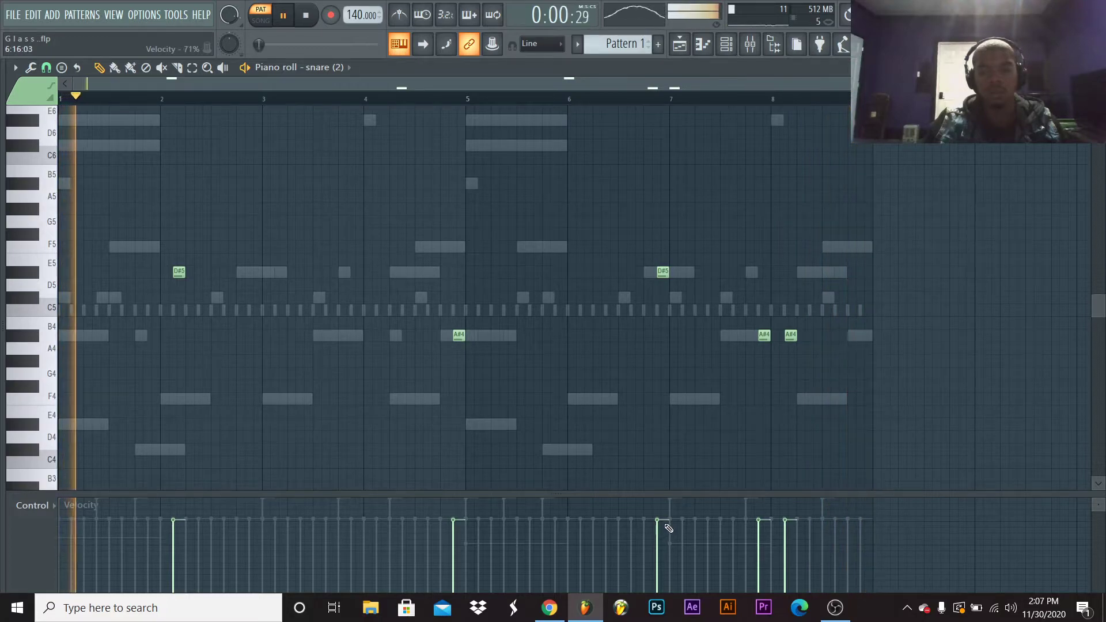
pyautogui.moveTo(881, 84); pyautogui.dragTo(441, 131)
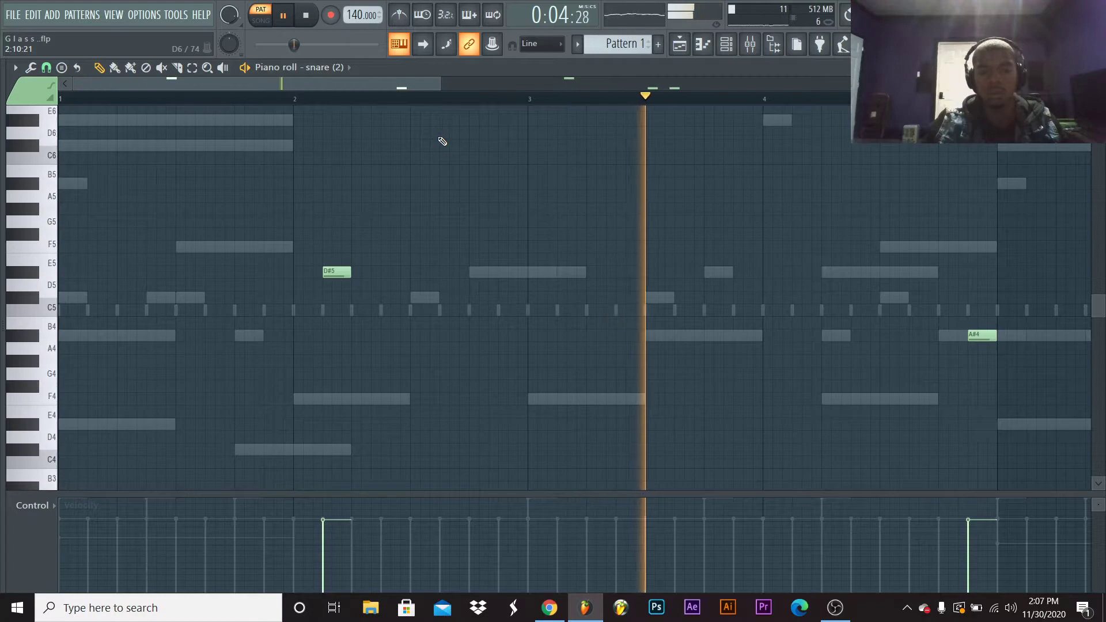
pyautogui.moveTo(405, 85); pyautogui.dragTo(540, 113)
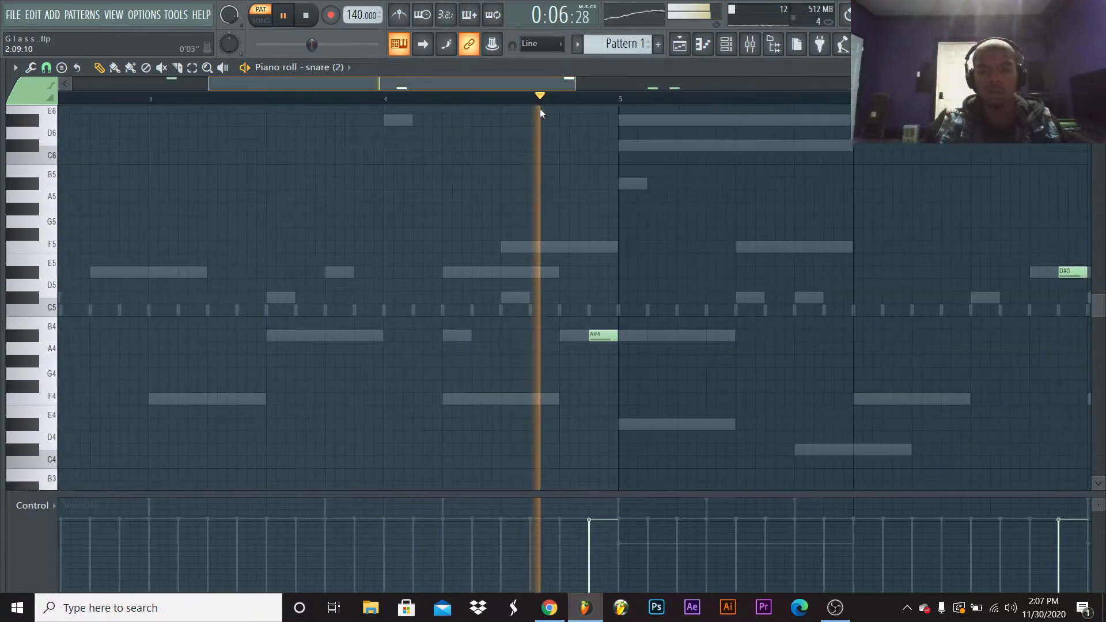
pyautogui.hscroll(-4, 543, 123)
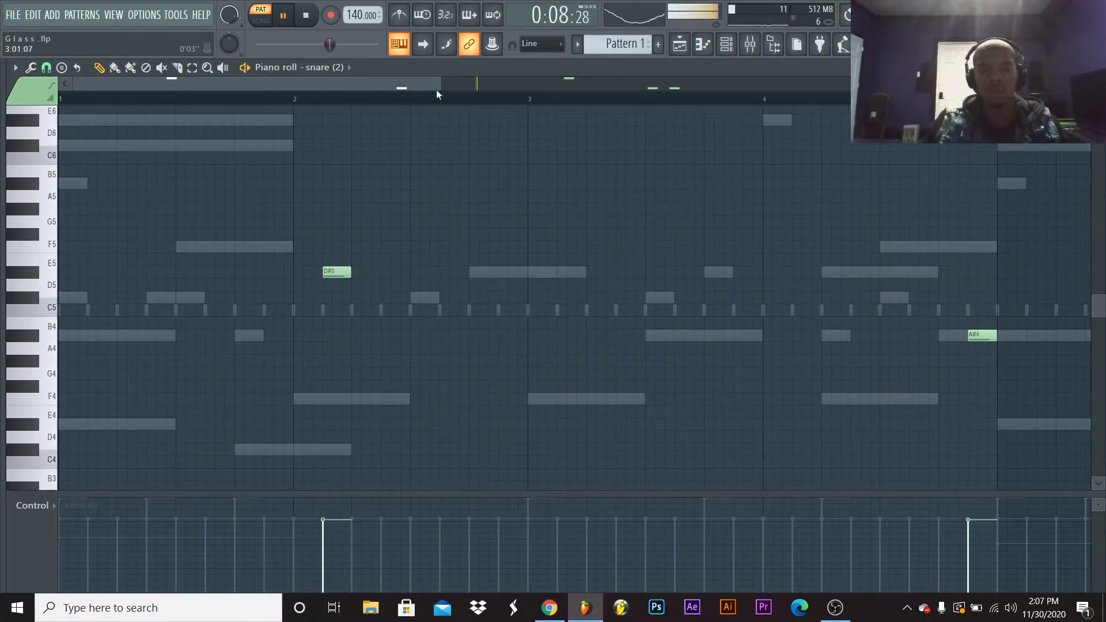
pyautogui.moveTo(436, 91); pyautogui.dragTo(636, 109)
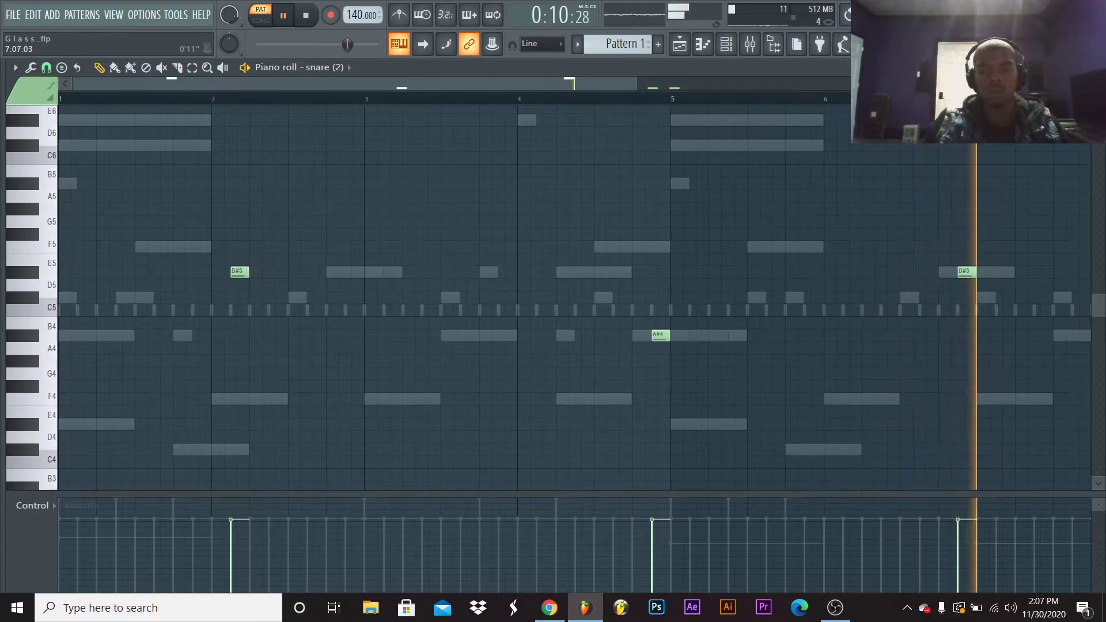
pyautogui.moveTo(634, 81); pyautogui.dragTo(715, 202)
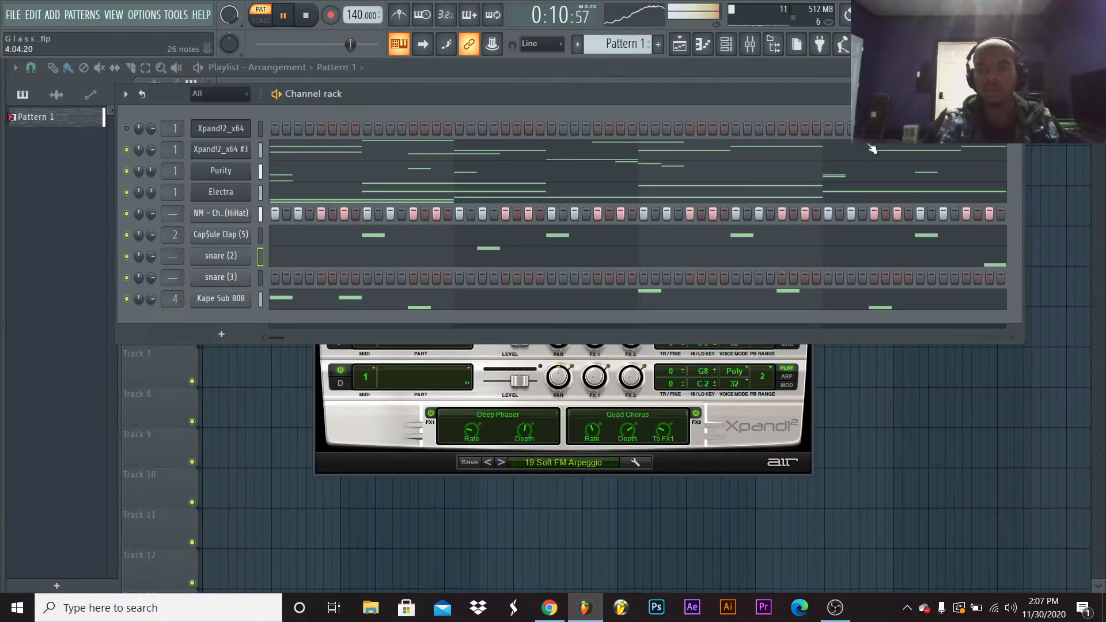
# In the snare (3) piano roll, place a short C#5 ending bar 1 and two adjacent A#4 notes across the start of bar 3
pyautogui.rightClick(241, 279)
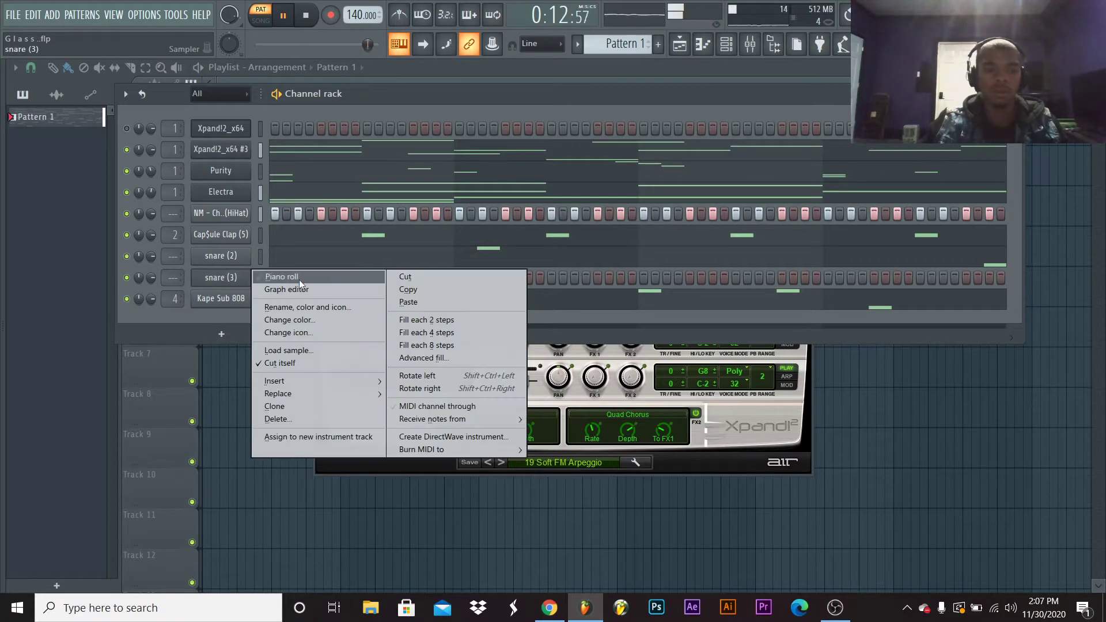
pyautogui.click(299, 279)
pyautogui.scroll(-4, 216, 98)
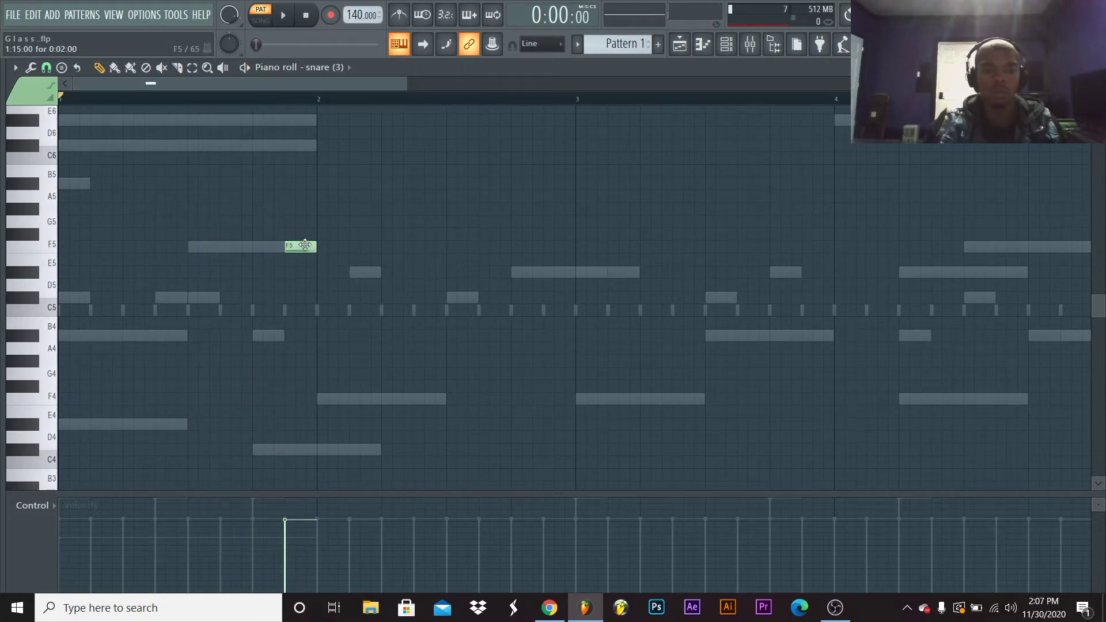
pyautogui.moveTo(304, 443); pyautogui.dragTo(290, 357)
pyautogui.scroll(-1, 290, 357)
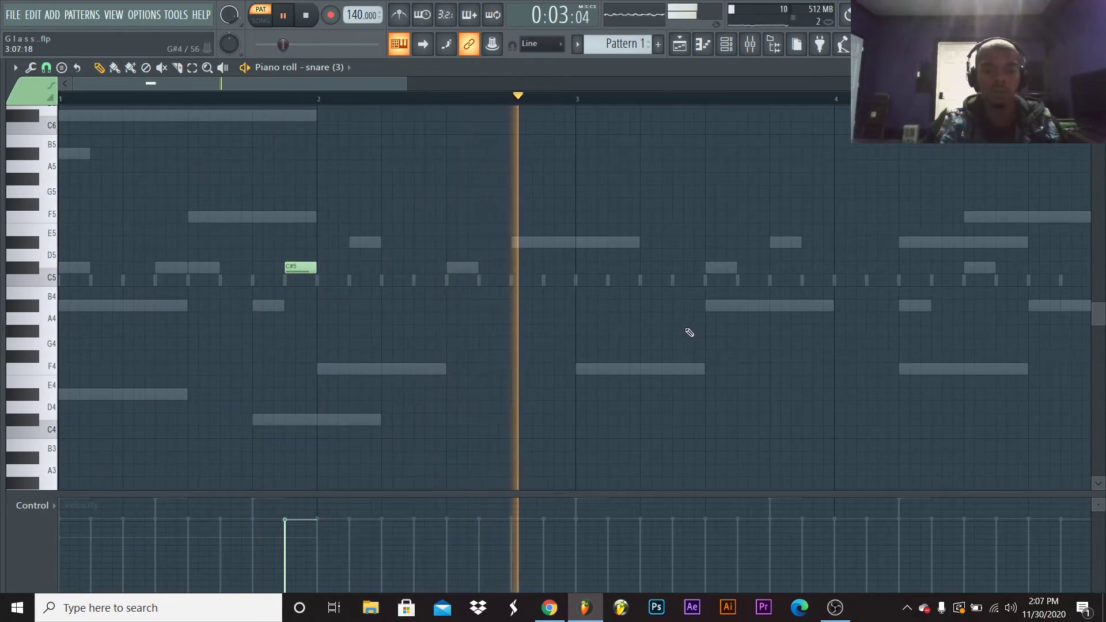
pyautogui.press('space')
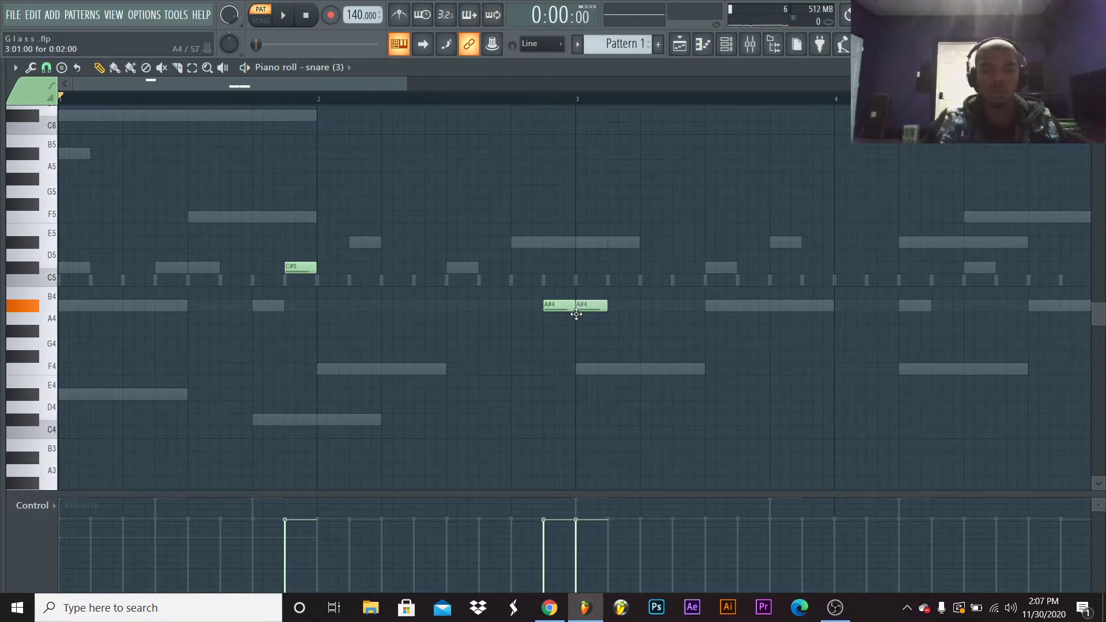
# Chop the A#4 note ending bar 2 into two with the default chopper pattern and transpose both up to D#5
pyautogui.hotkey('alt', 'u')
pyautogui.press('space')
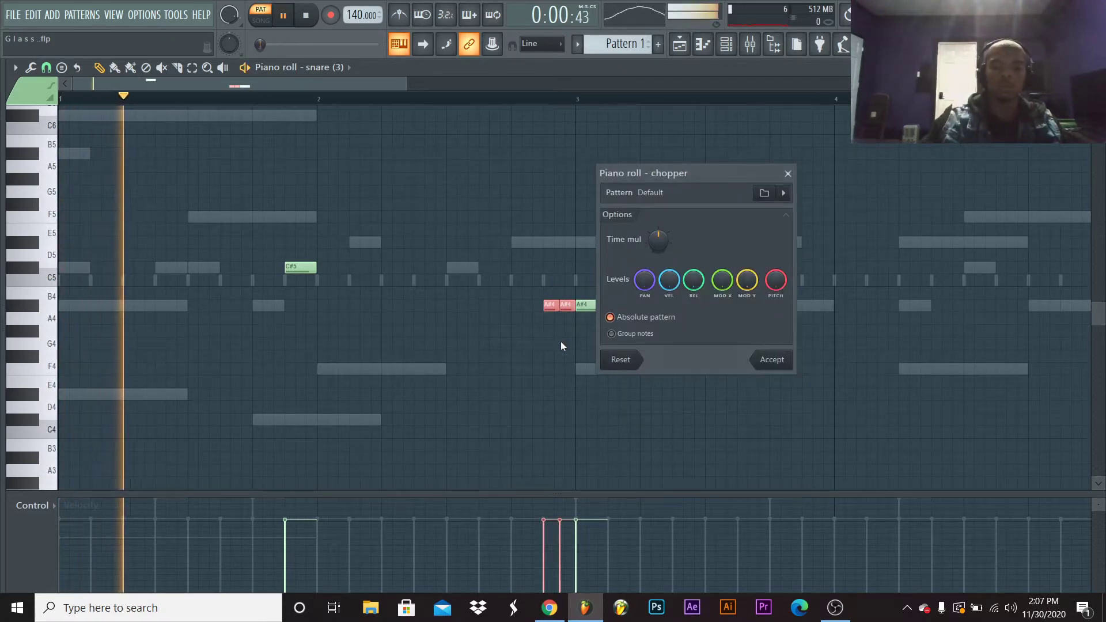
pyautogui.click(771, 360)
pyautogui.hotkey('shift', 'Up')
pyautogui.hotkey('shift', 'Up')
pyautogui.hotkey('shift', 'Up')
pyautogui.hotkey('shift', 'Up')
pyautogui.hotkey('shift', 'Up')
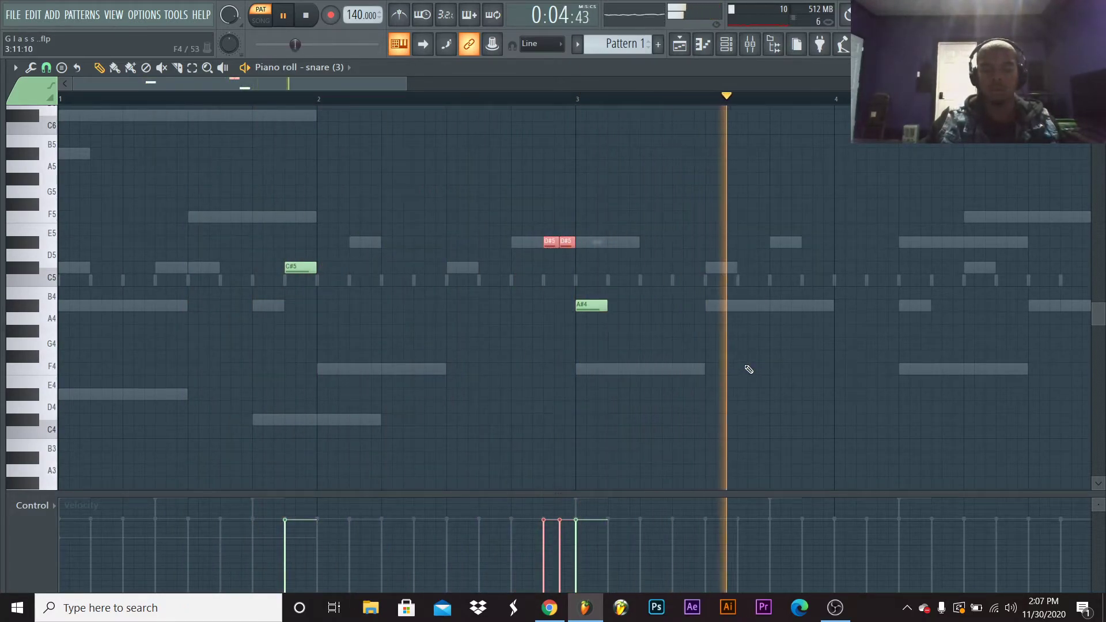
# Add a short D#5 note near the start of bar 4 and lower the two chopped D#5 hits' velocity to about 48%
pyautogui.click(862, 241)
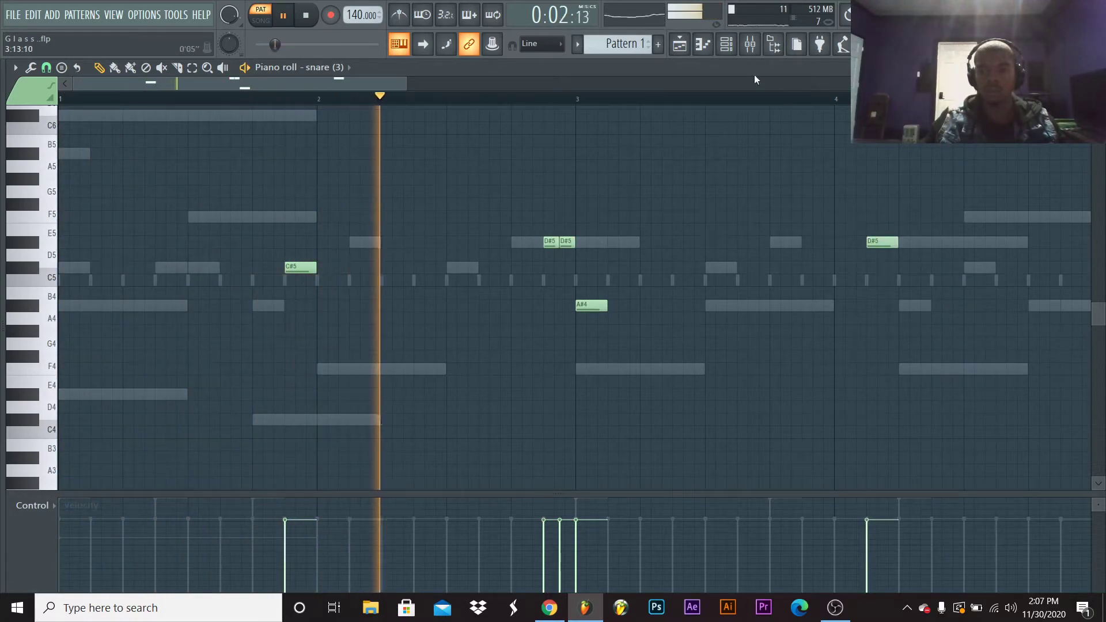
pyautogui.moveTo(562, 536)
pyautogui.mouseDown()
pyautogui.moveTo(549, 545)
pyautogui.moveTo(556, 550)
pyautogui.mouseUp()
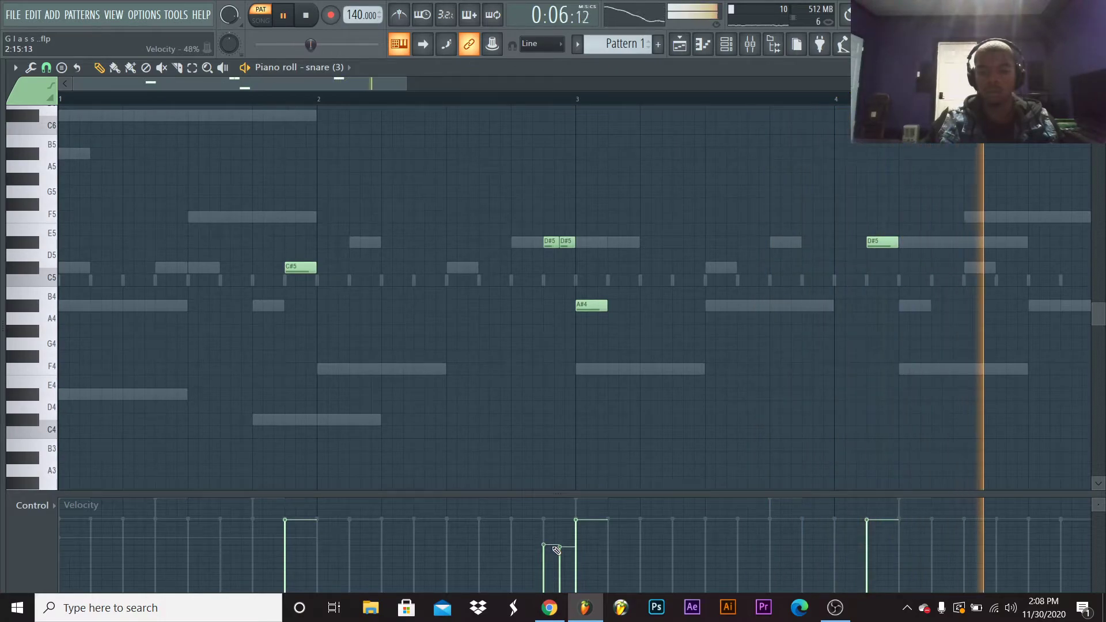
# Add snare (3) hits D#5 ending bar 3, C#5 early in bar 6 and A#4 ending bar 8, and remove the C#5 ending bar 5
pyautogui.moveTo(361, 82); pyautogui.dragTo(678, 91)
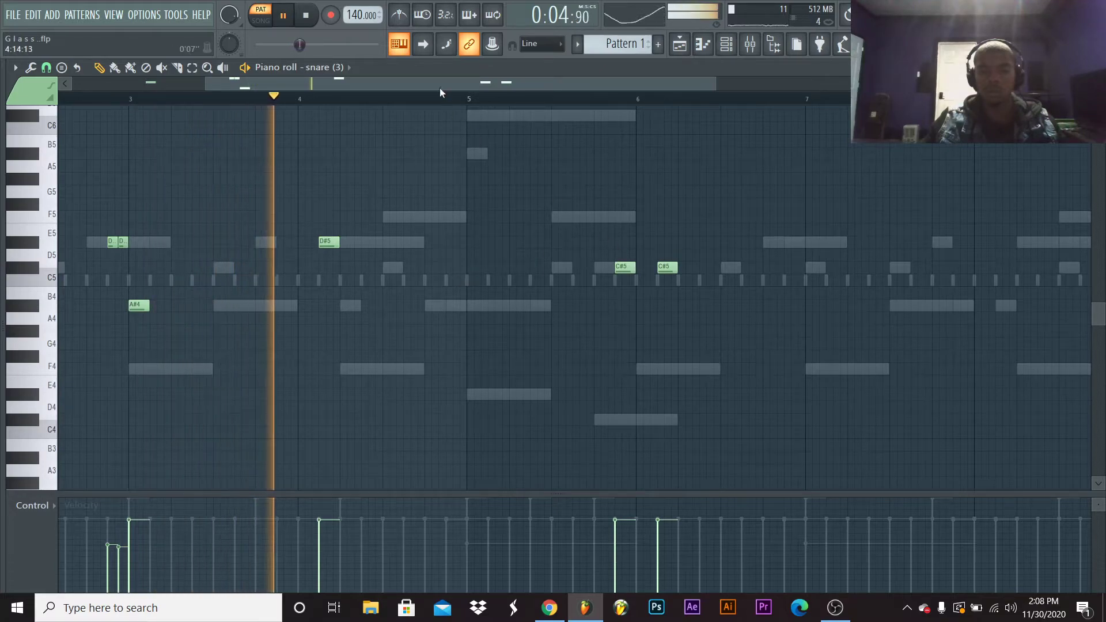
pyautogui.hscroll(3, 441, 95)
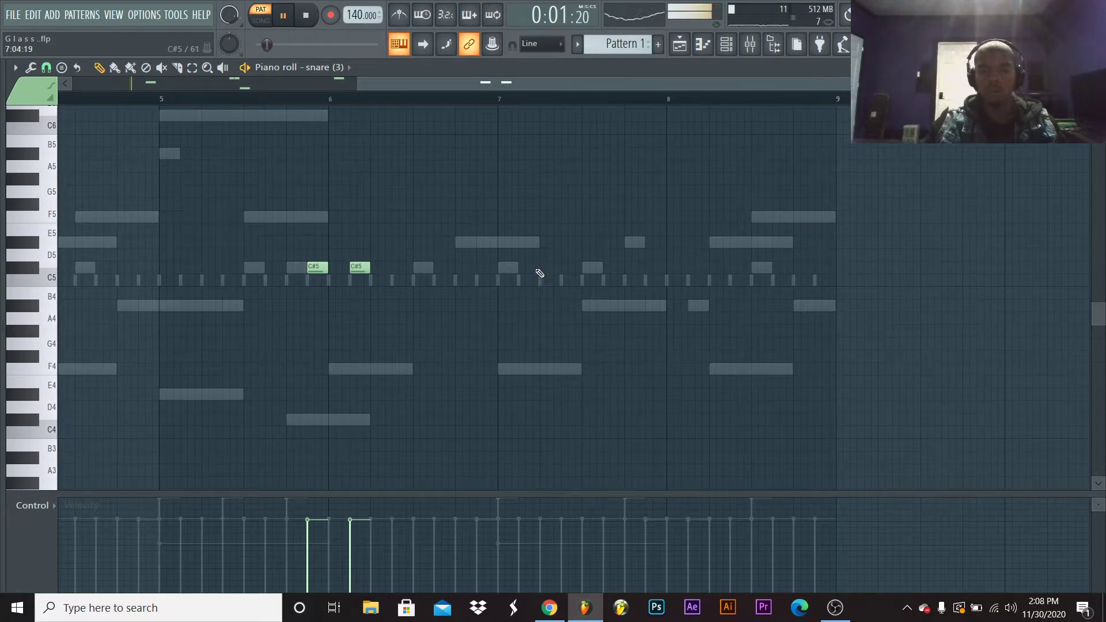
pyautogui.moveTo(509, 79); pyautogui.dragTo(348, 112)
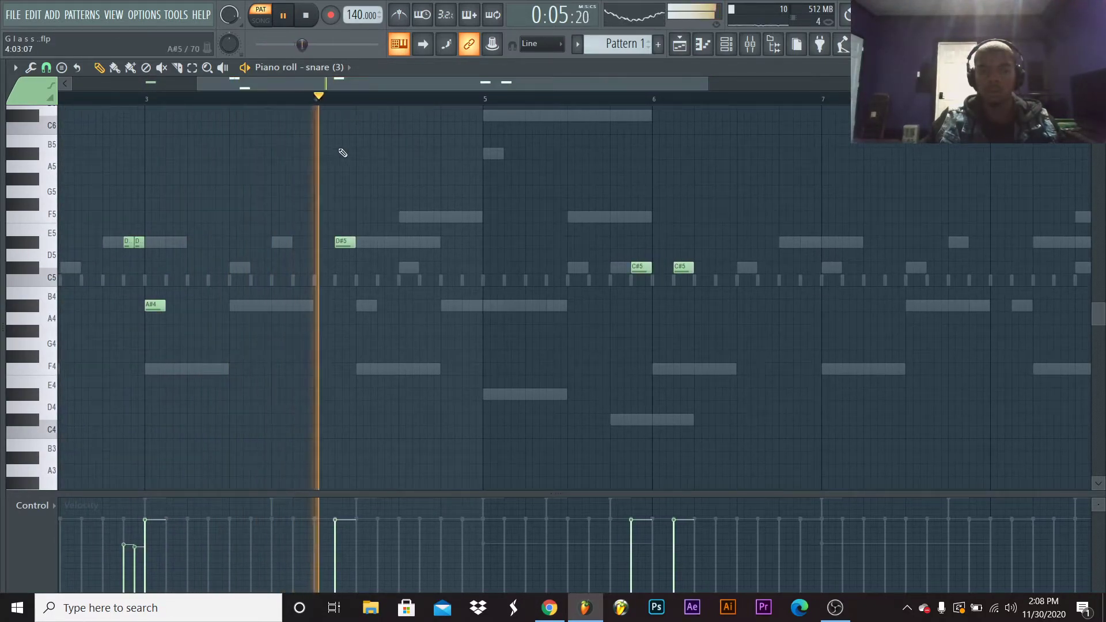
pyautogui.click(303, 242)
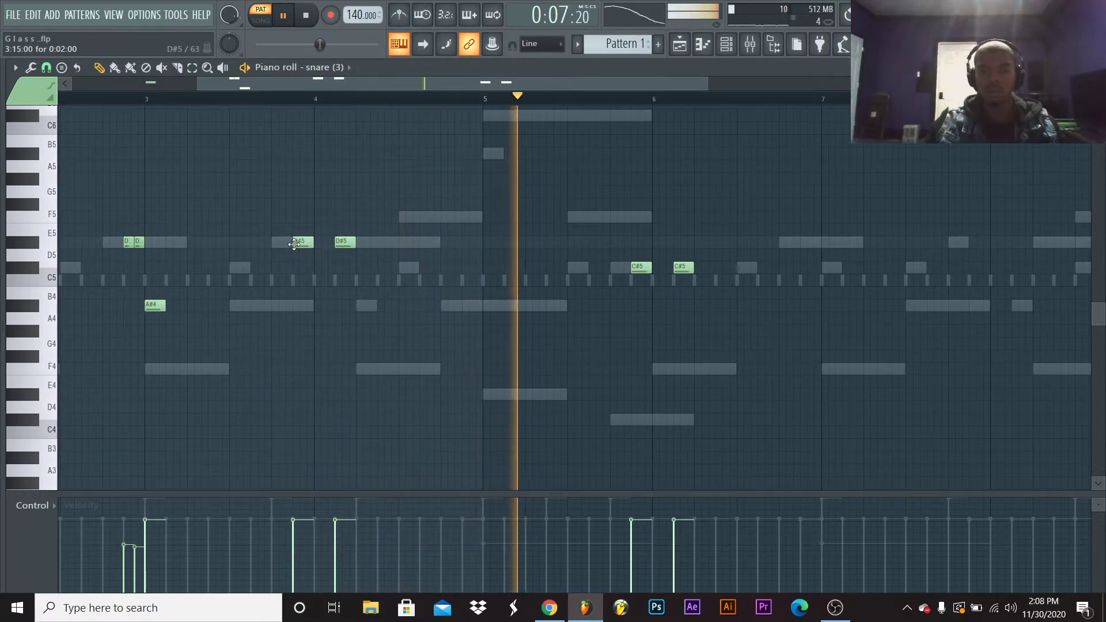
pyautogui.rightClick(643, 268)
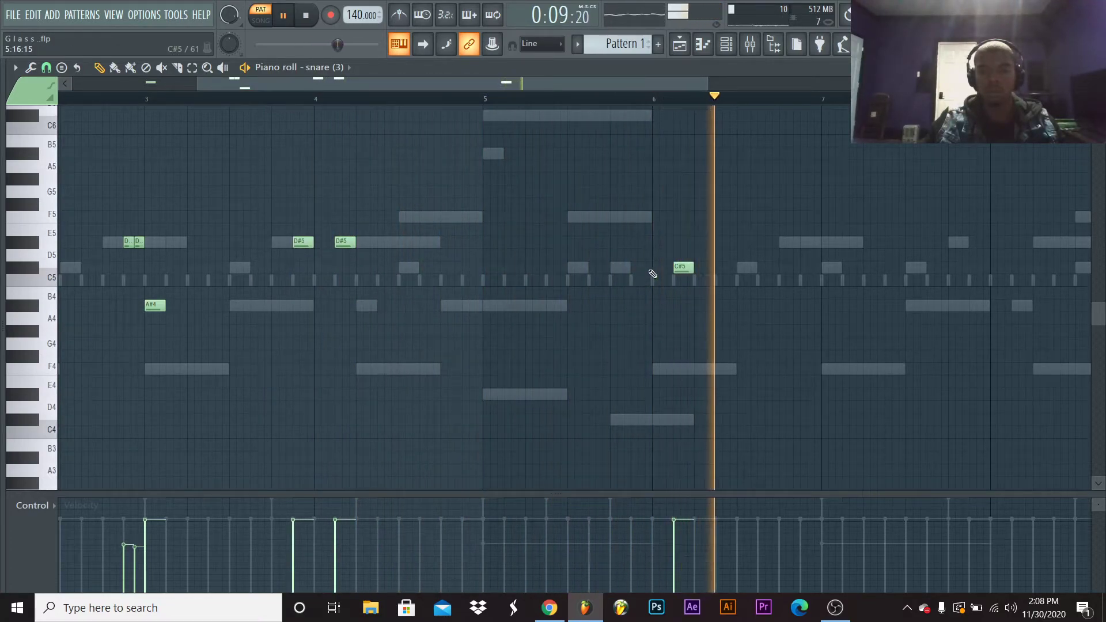
pyautogui.moveTo(600, 82); pyautogui.dragTo(744, 87)
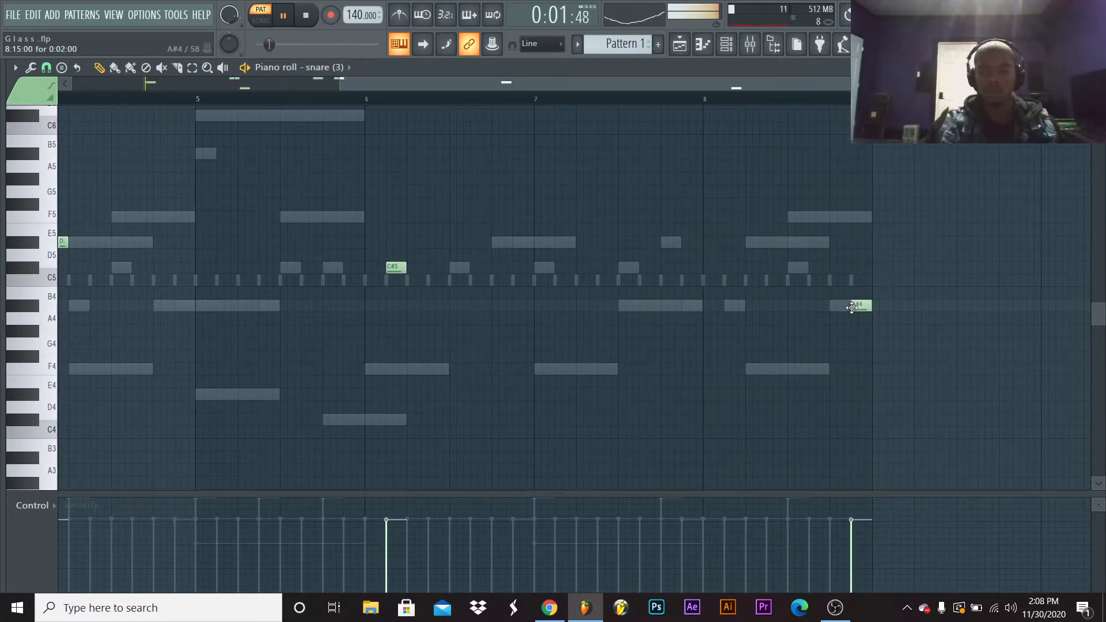
pyautogui.press('Escape')
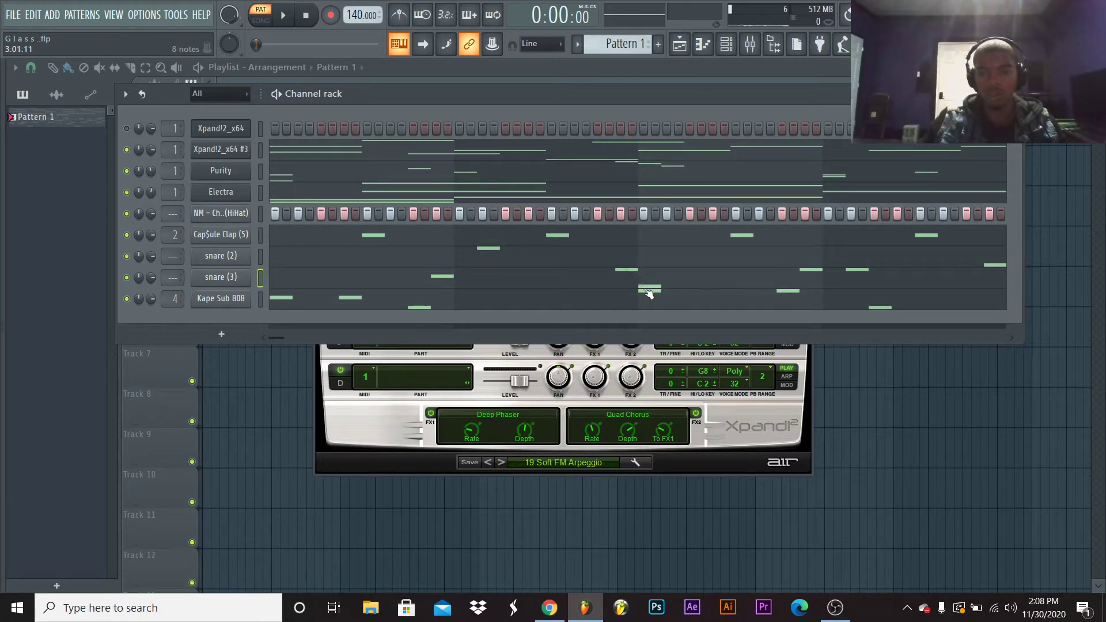
# Play the pattern and review the snare (2) notes across all eight bars in its piano roll
pyautogui.click(652, 262)
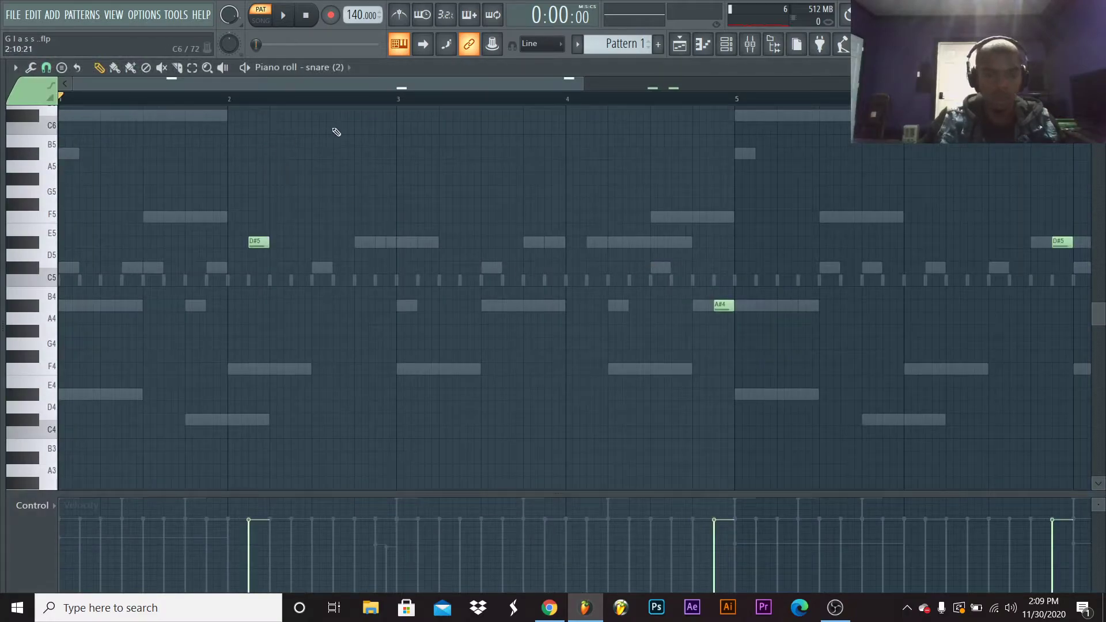
pyautogui.moveTo(585, 84); pyautogui.dragTo(751, 85)
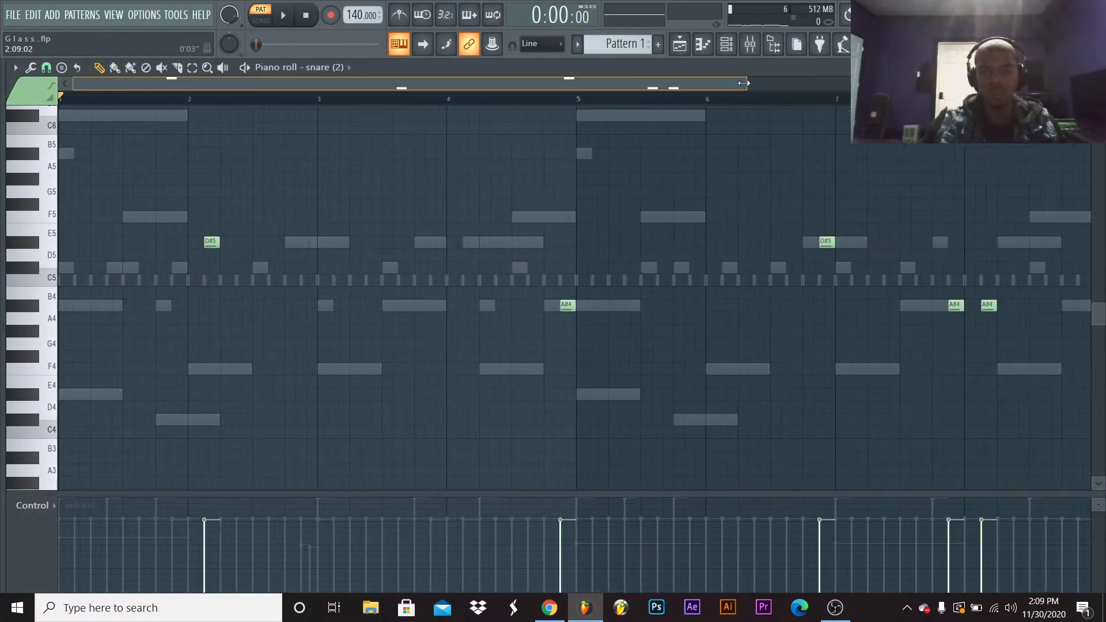
pyautogui.press('space')
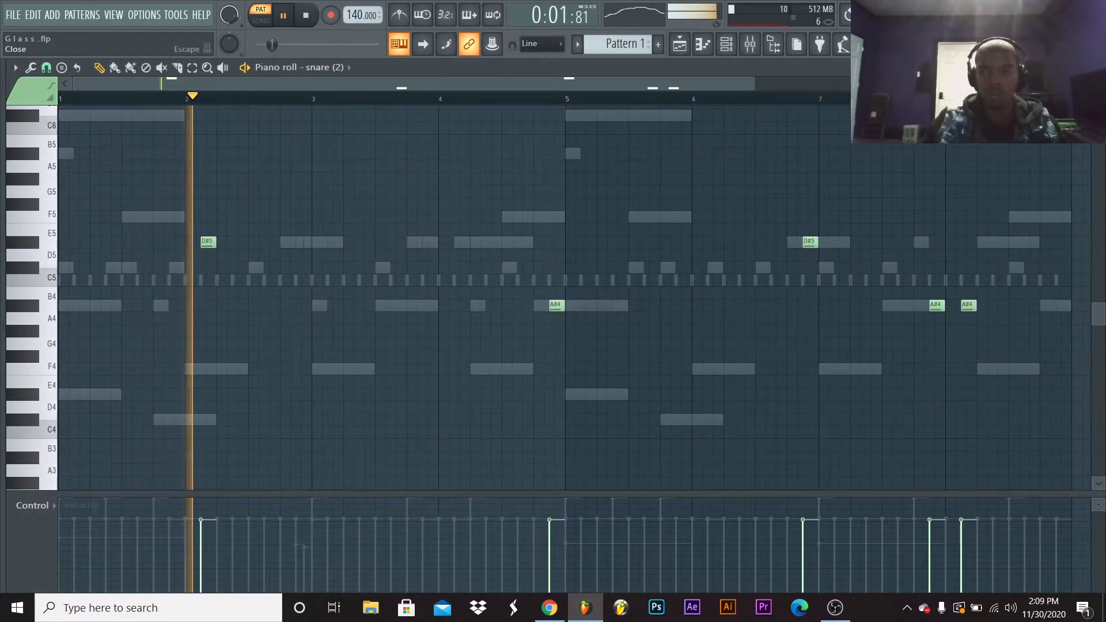
pyautogui.click(1096, 66)
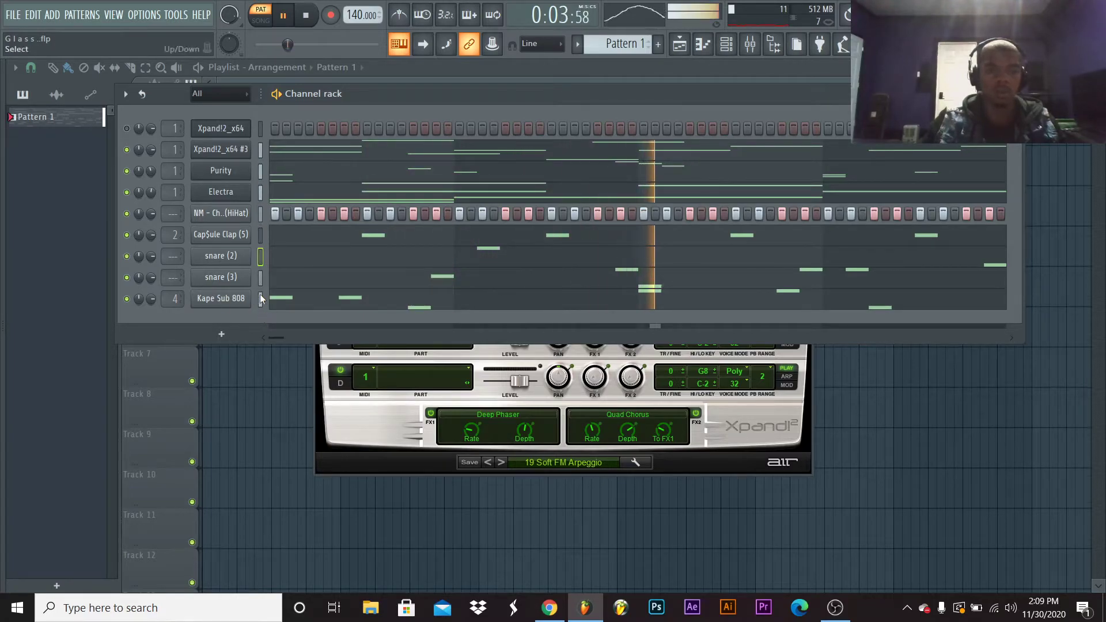
# Collapse the $nares folder and look through the other sound packs in the browser
pyautogui.moveTo(2, 215)
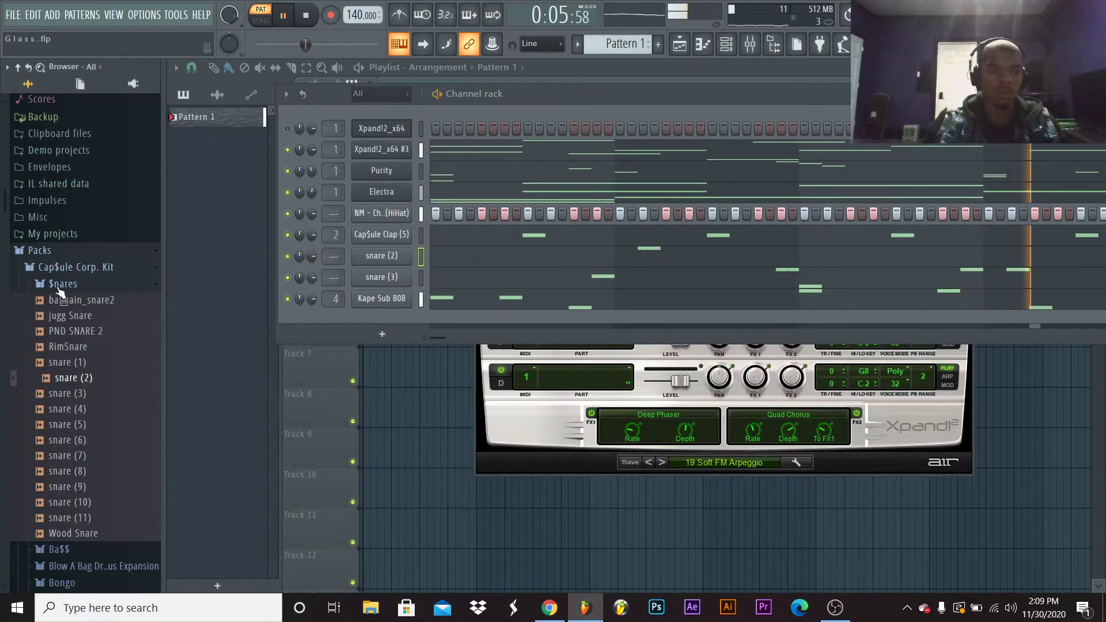
pyautogui.click(83, 289)
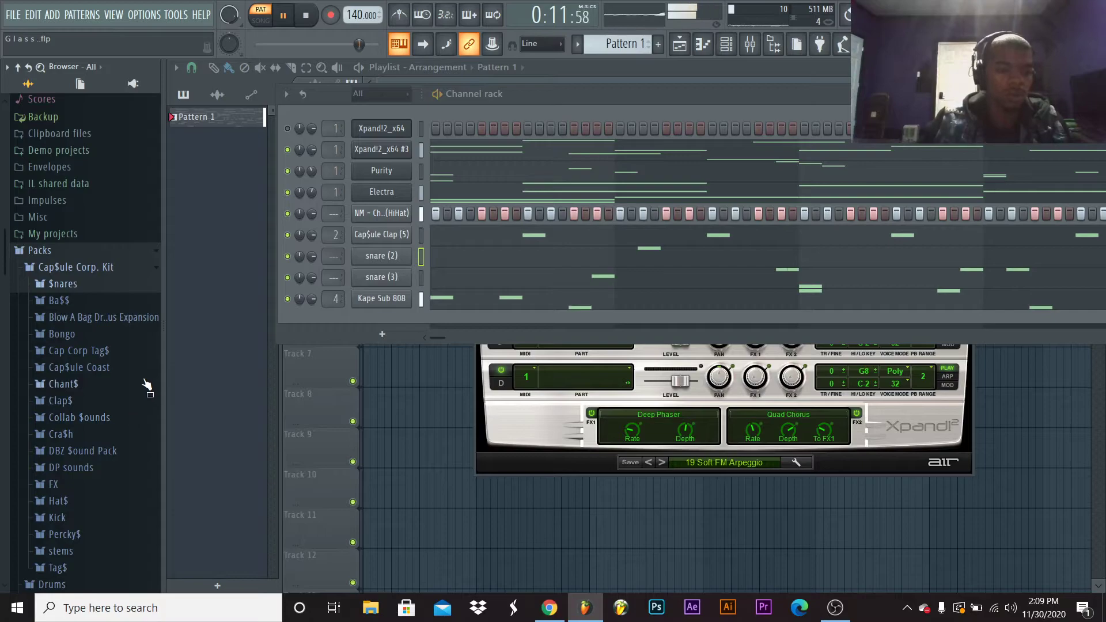
pyautogui.scroll(-4, 139, 380)
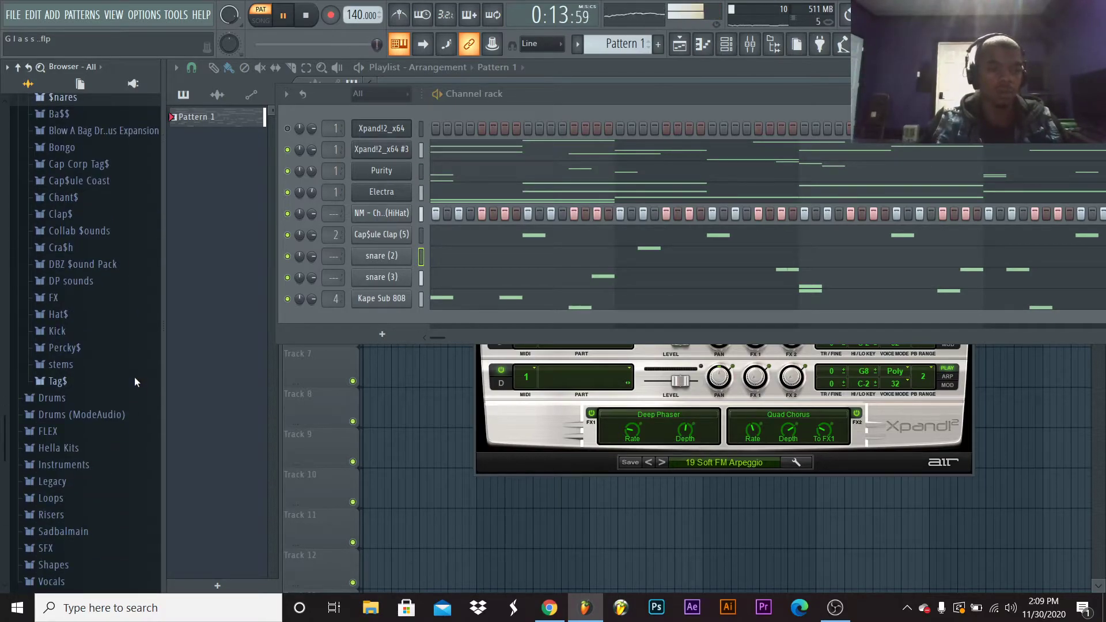
# Lower the snare (2) and snare (3) channel volumes, setting snare (3) to 56%
pyautogui.hotkey('alt', 'F8')
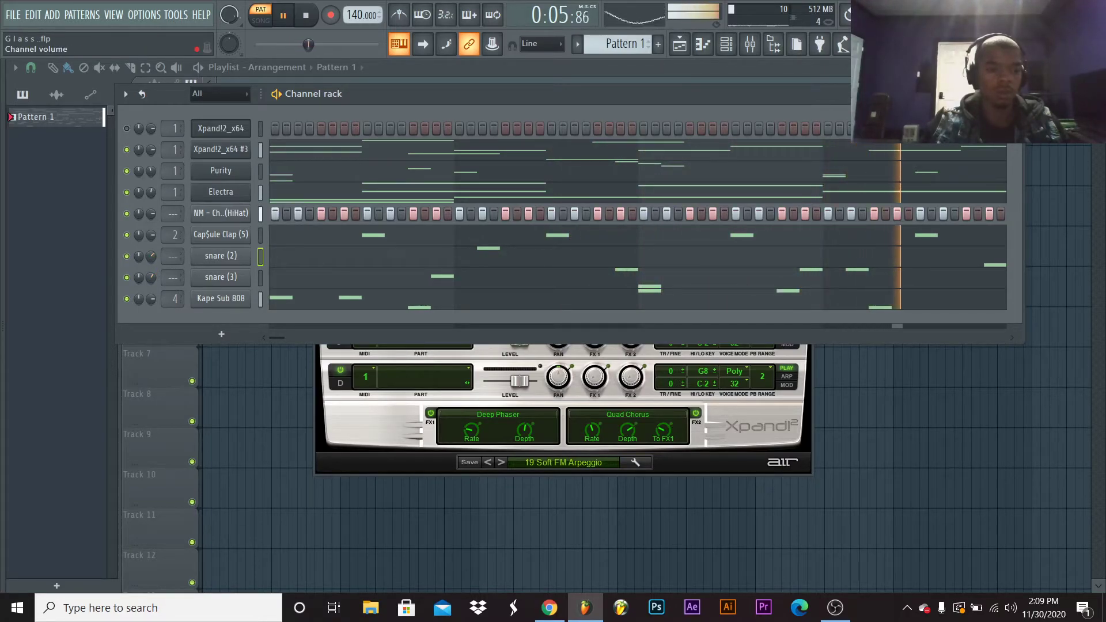
pyautogui.moveTo(153, 253); pyautogui.dragTo(155, 252)
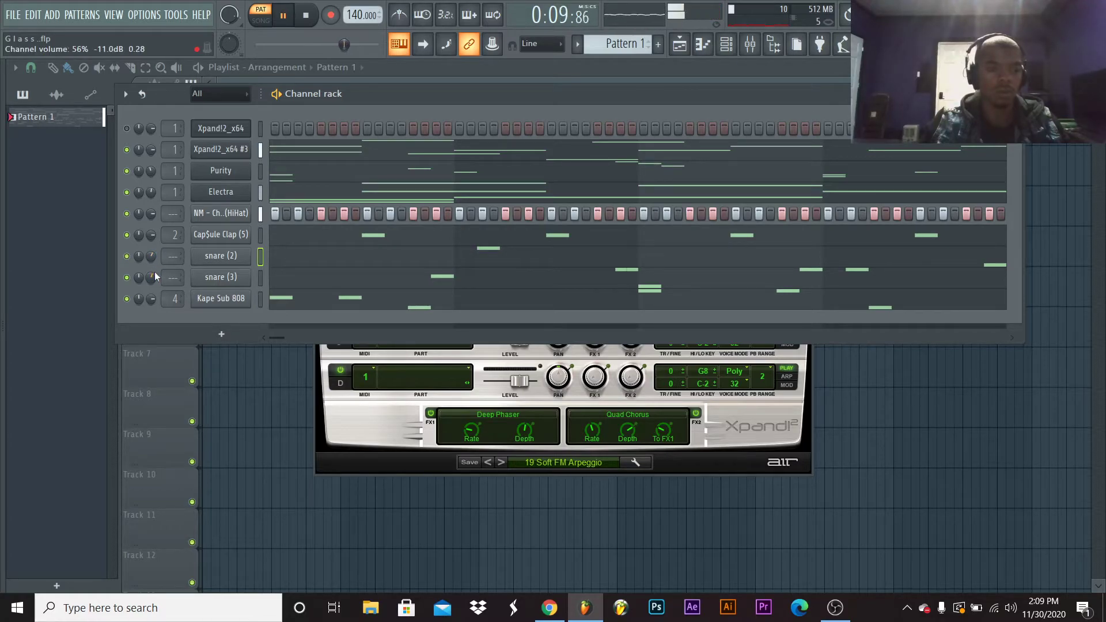
# Look over the Cap$ule Corp. Kit folders in the browser while the pattern plays, and hide the browser again
pyautogui.hotkey('alt', 'F8')
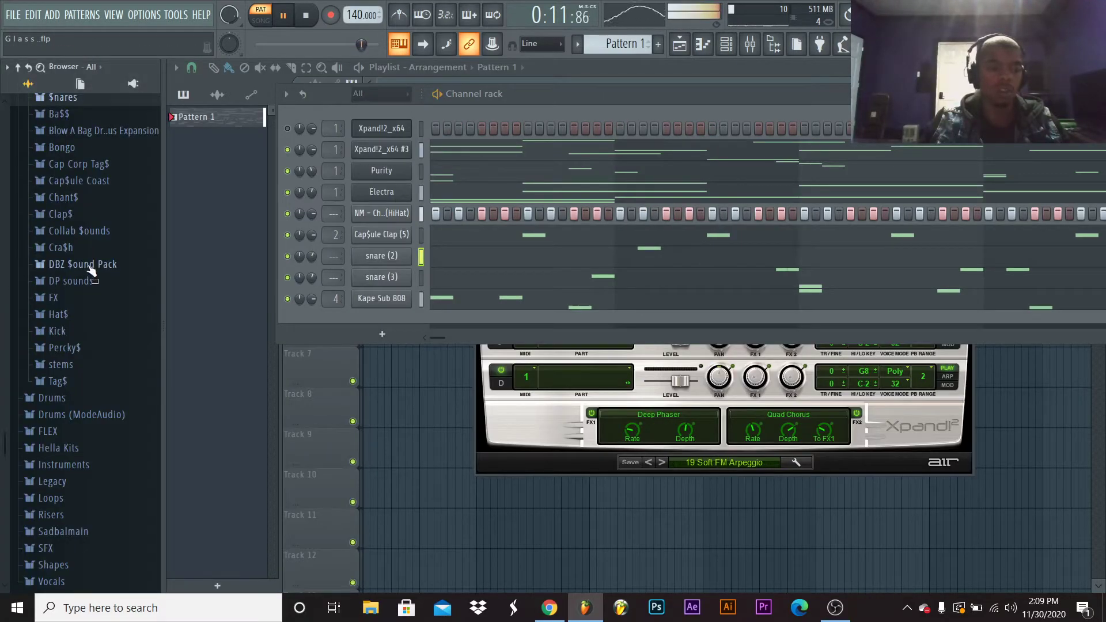
pyautogui.scroll(2, 95, 268)
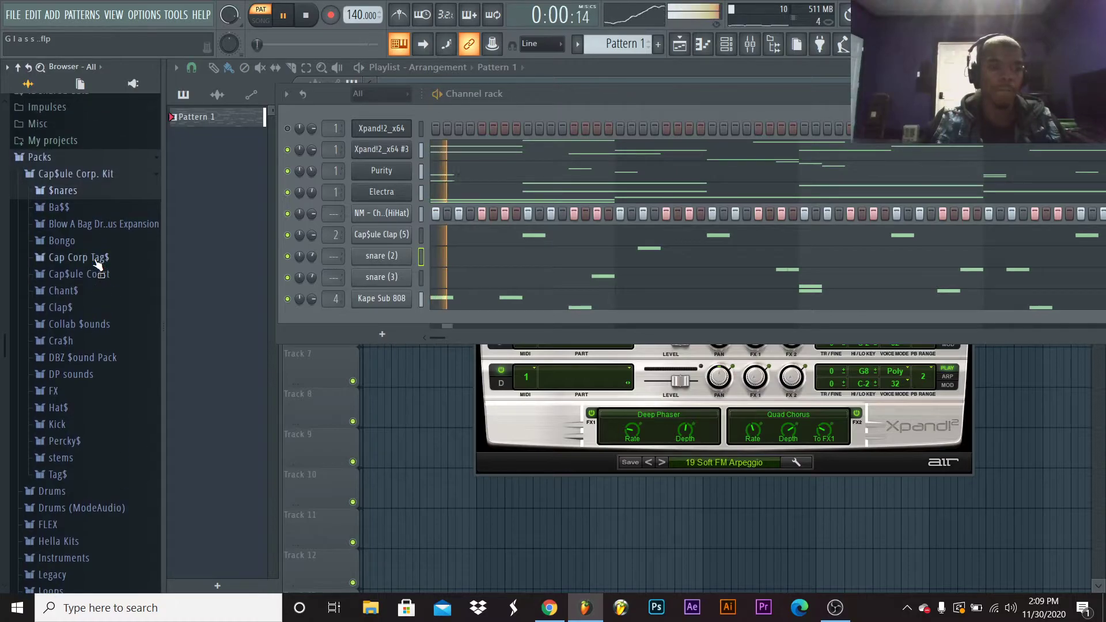
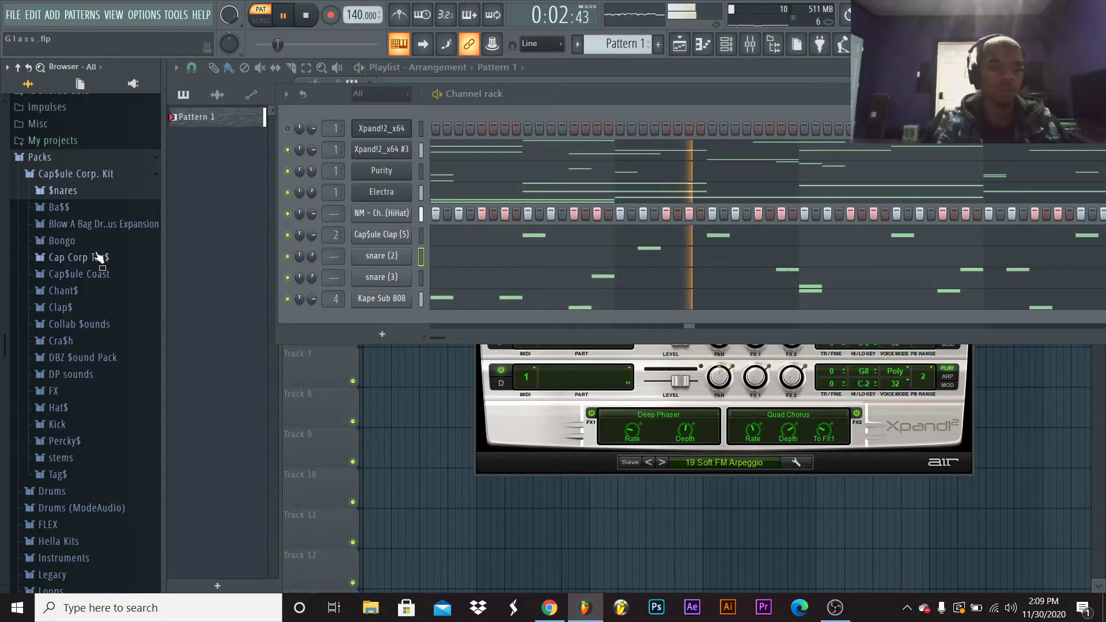
pyautogui.hotkey('alt', 'F8')
# Open the NM - Chiraq (HiHat) piano roll, lengthen all C5 hits to two steps each and play the pattern
pyautogui.rightClick(240, 213)
pyautogui.click(256, 215)
pyautogui.press('space')
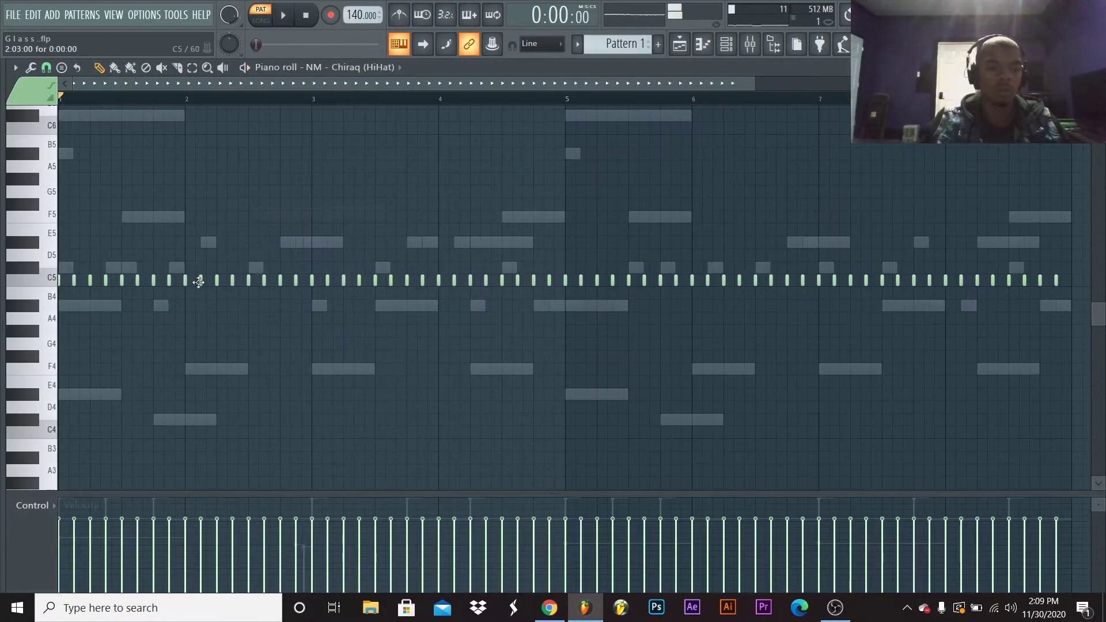
pyautogui.click(64, 281)
pyautogui.hotkey('ctrl', 'a')
pyautogui.moveTo(63, 283); pyautogui.dragTo(73, 293)
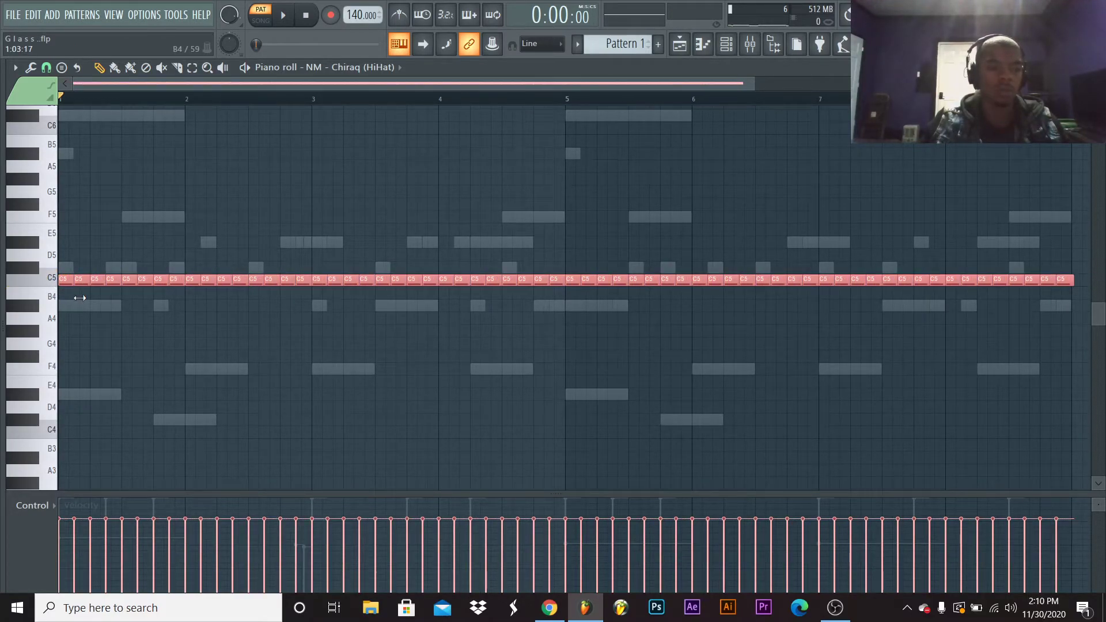
pyautogui.press('space')
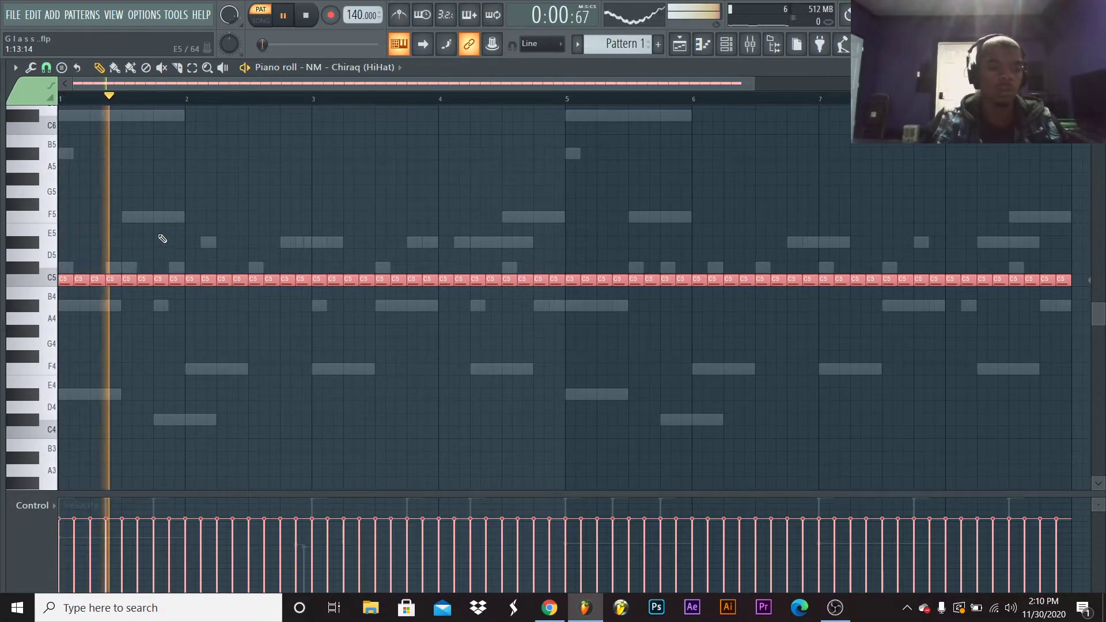
# Delete the second through fifth hi-hat hits of bar 1 and play the pattern
pyautogui.hotkey('ctrl', 'd')
pyautogui.press('space')
pyautogui.press('space')
pyautogui.click(124, 278)
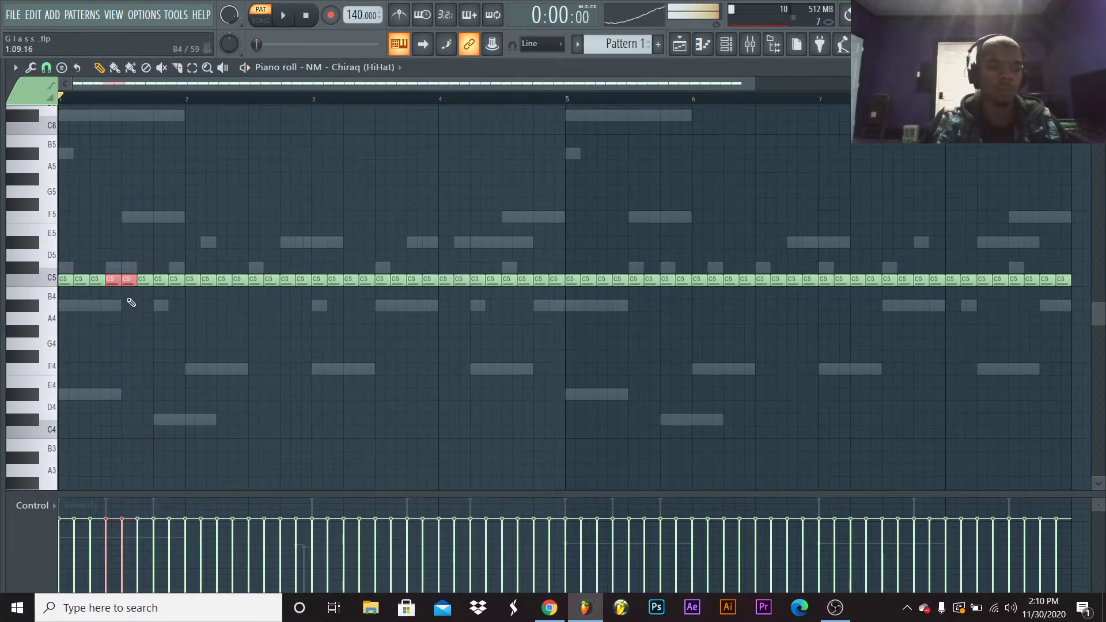
pyautogui.press('space')
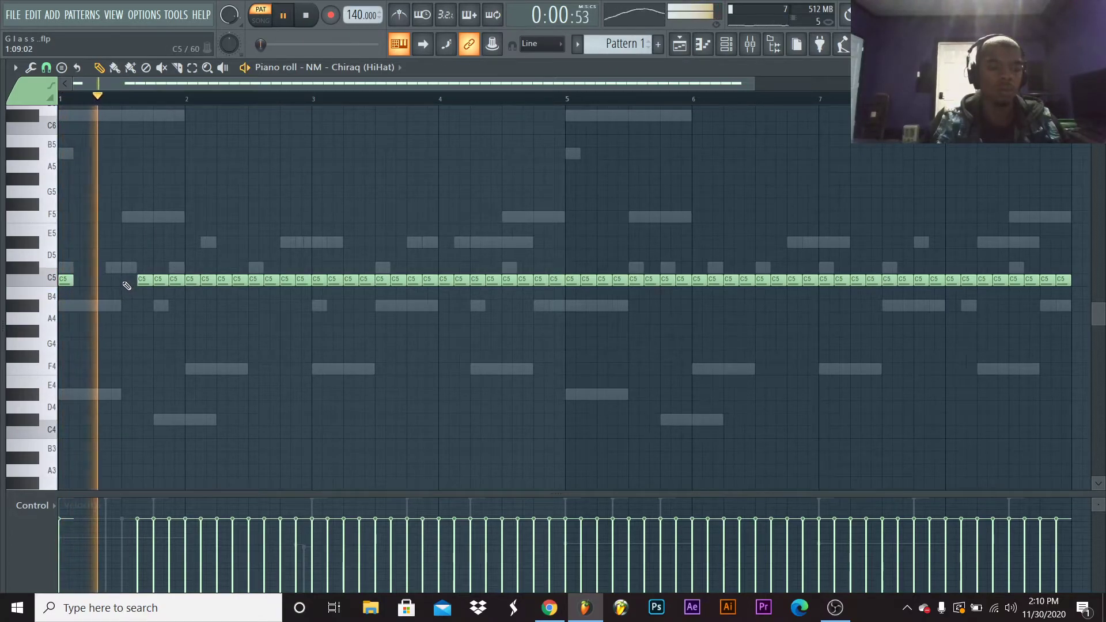
# Chop the seventh hi-hat hit of bar 2 into two shorter notes with the default chopper pattern
pyautogui.press('space')
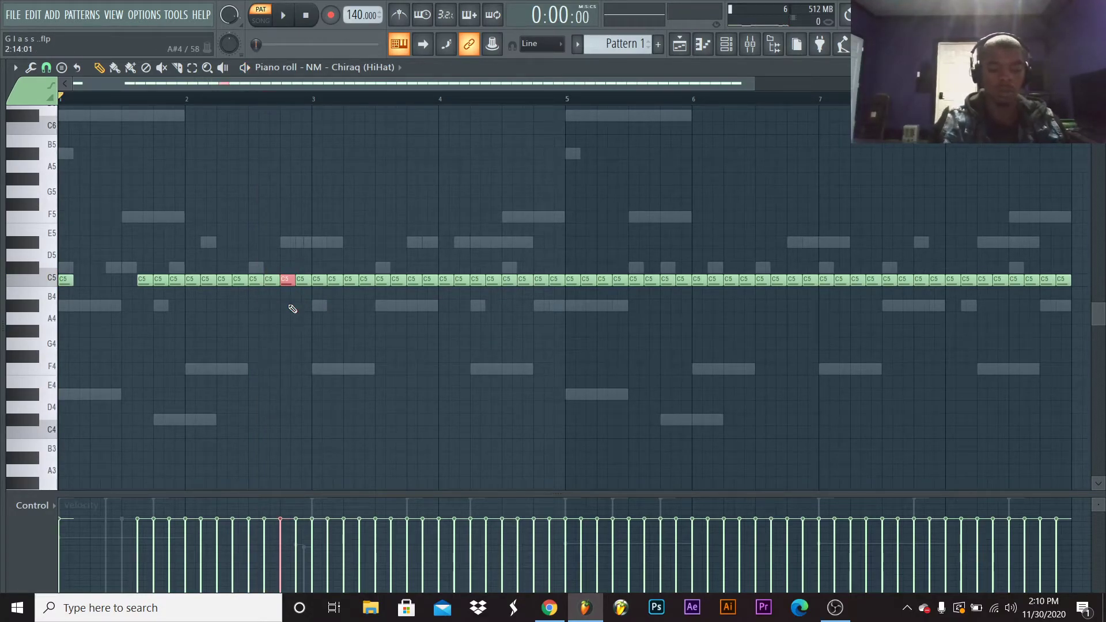
pyautogui.hotkey('ctrl', 'u')
pyautogui.press('space')
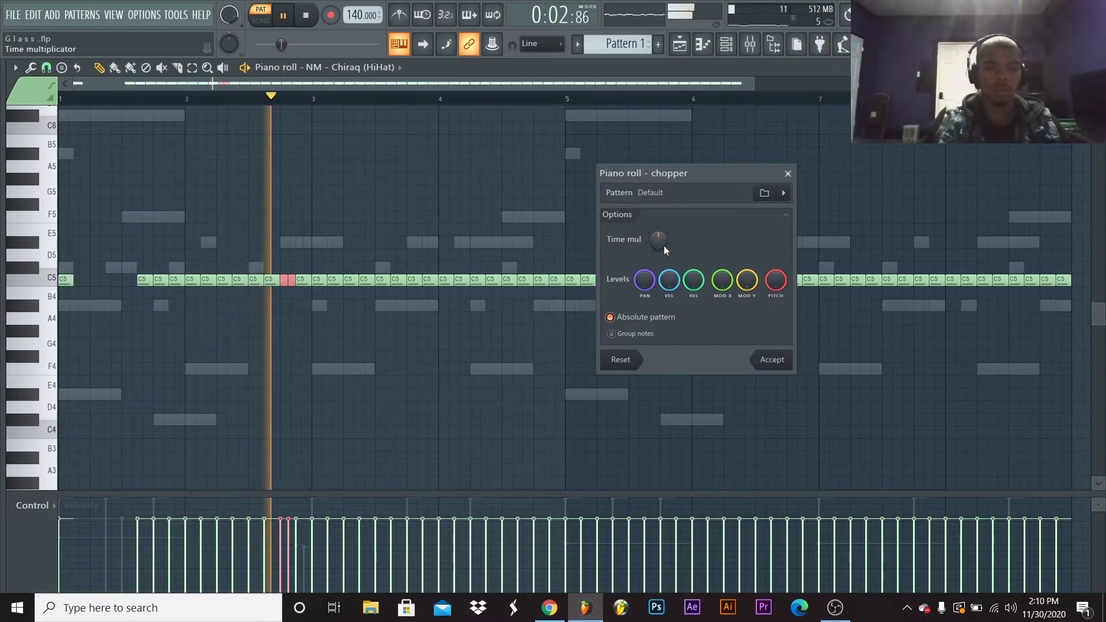
pyautogui.click(771, 359)
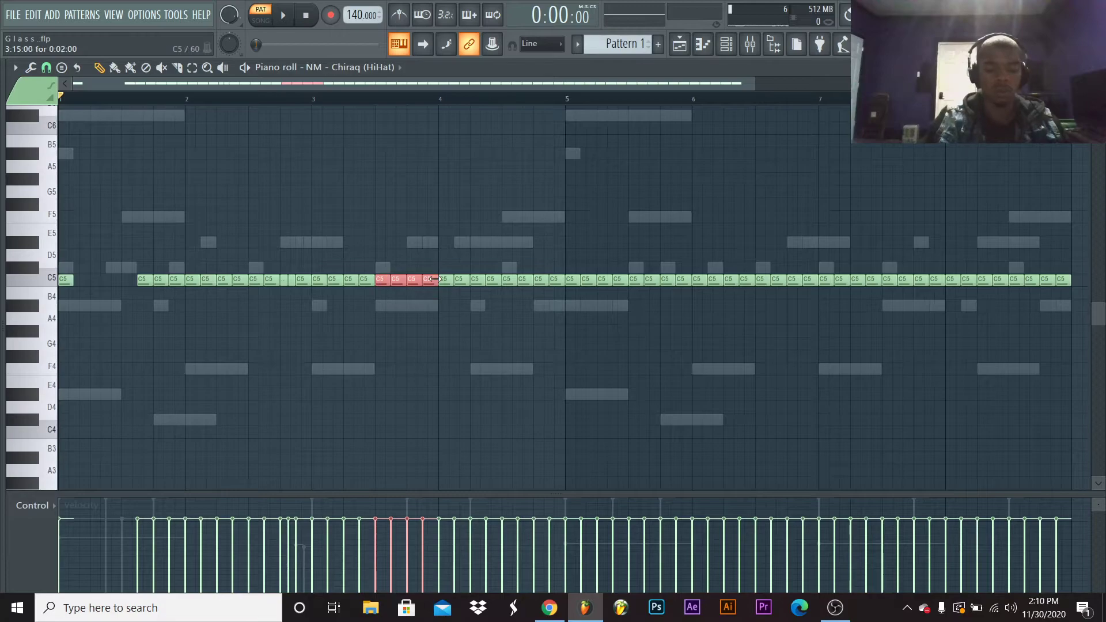
# Chop the last four hi-hat hits of bar 3 into eight shorter notes using the default chopper pattern
pyautogui.hotkey('alt', 'u')
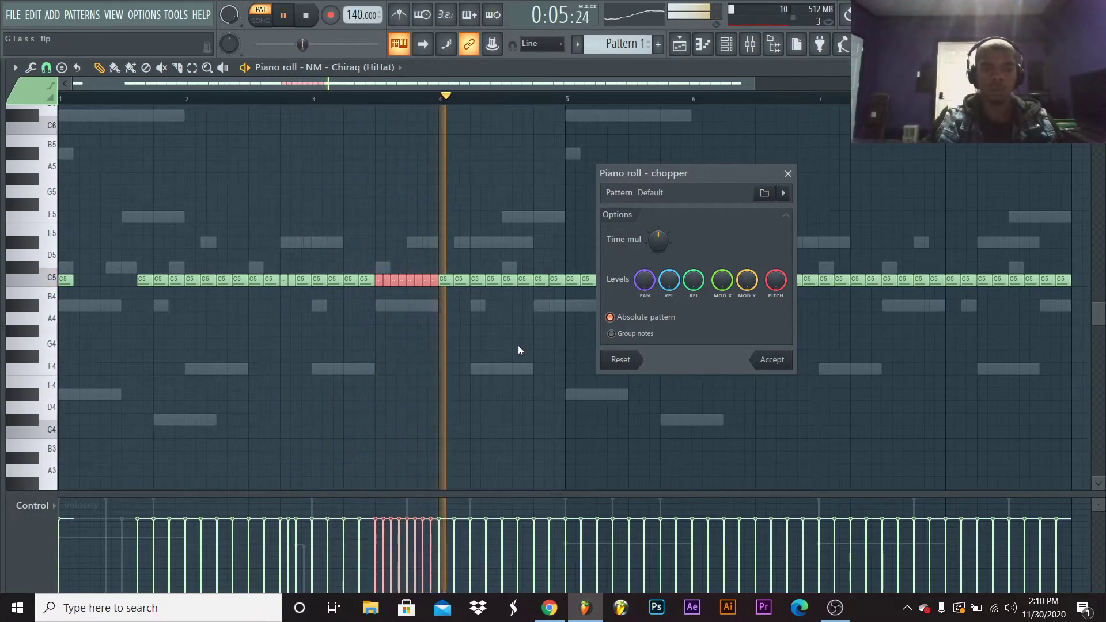
pyautogui.click(771, 359)
pyautogui.press('space')
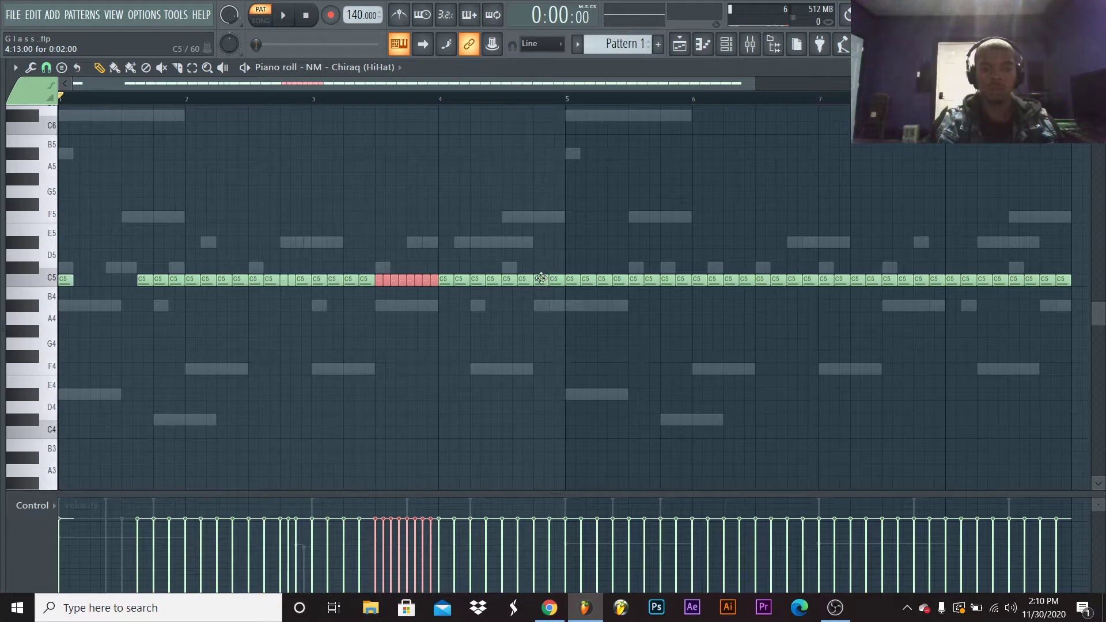
# Chop the sixth hi-hat hit of bar 4 into two with the default chopper pattern
pyautogui.click(530, 282)
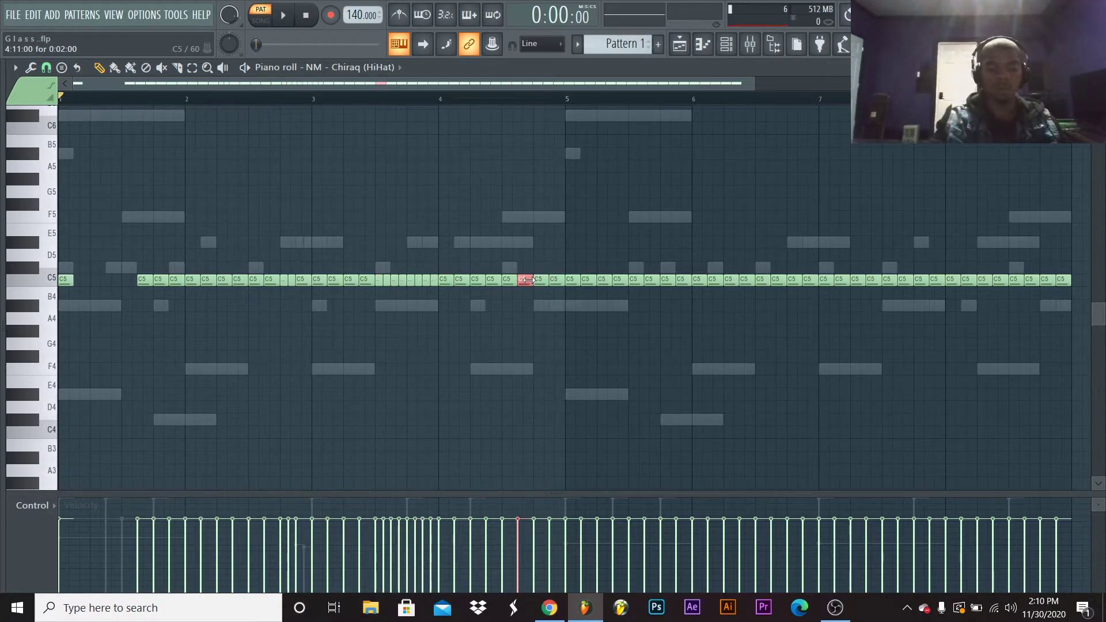
pyautogui.hotkey('alt', 'u')
pyautogui.click(771, 362)
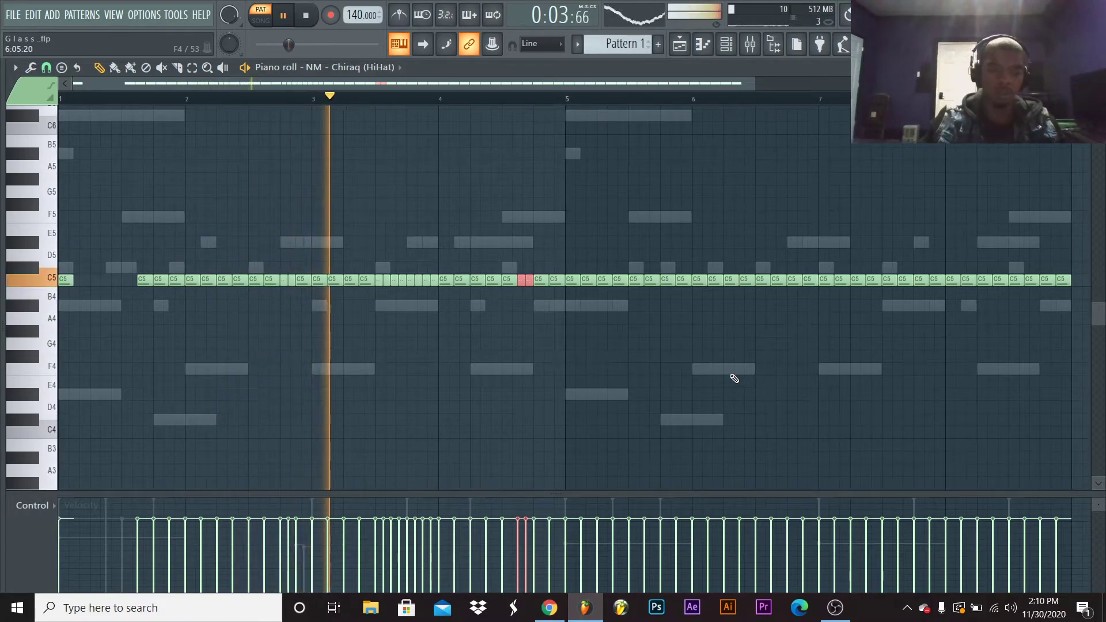
# Raise the two chopped hi-hat notes in bar 4 and the last three notes of bar 2 one semitone to C#5
pyautogui.hotkey('shift', 'Up')
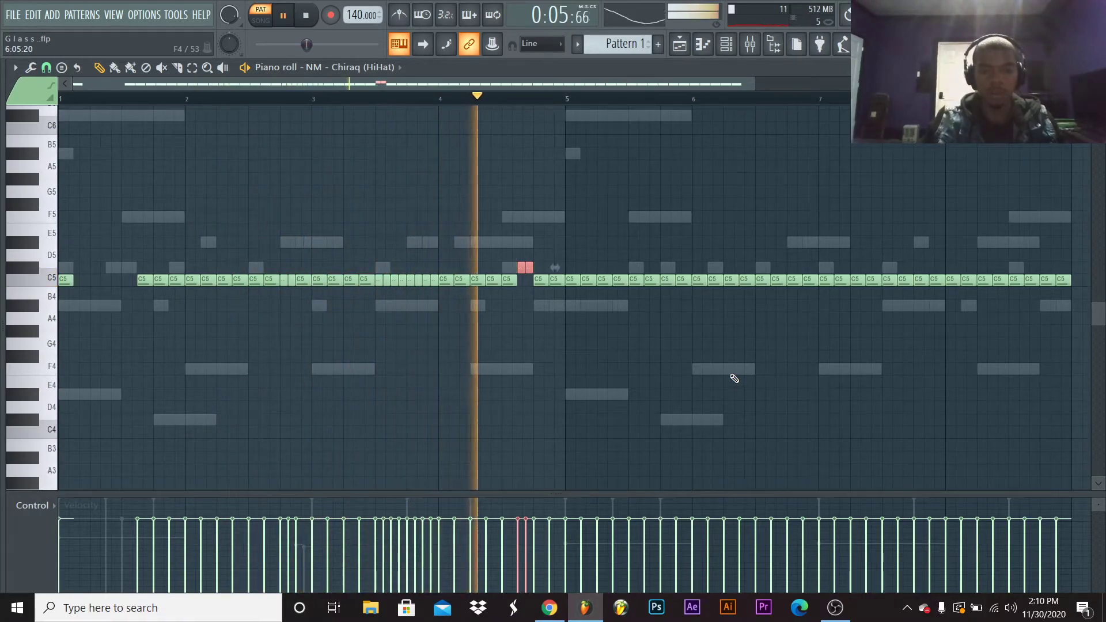
pyautogui.press('space')
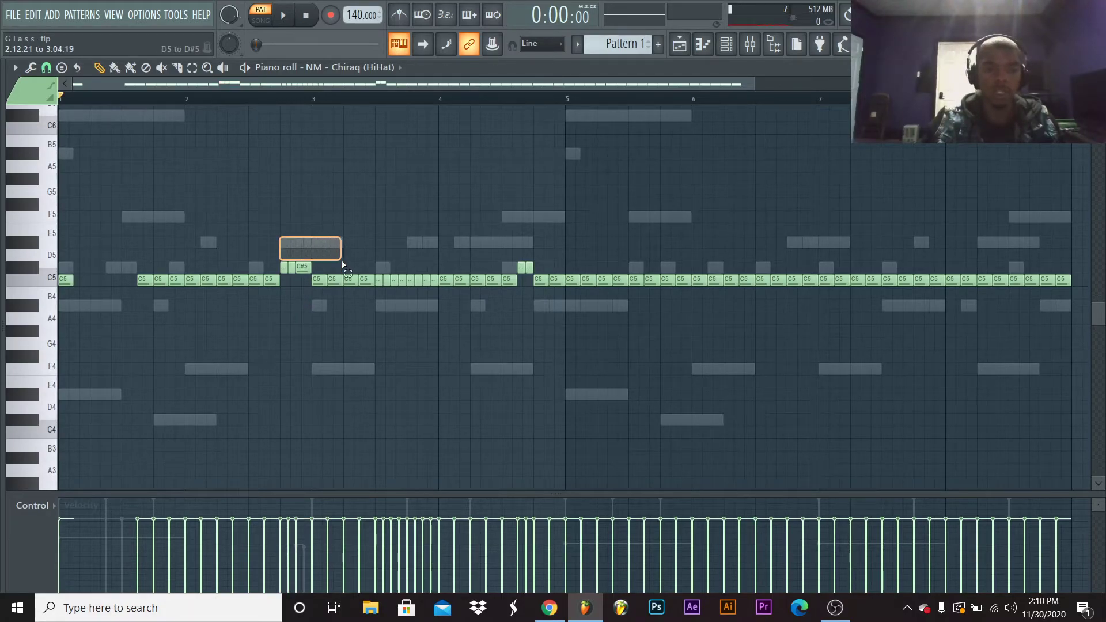
pyautogui.moveTo(342, 270); pyautogui.dragTo(343, 271)
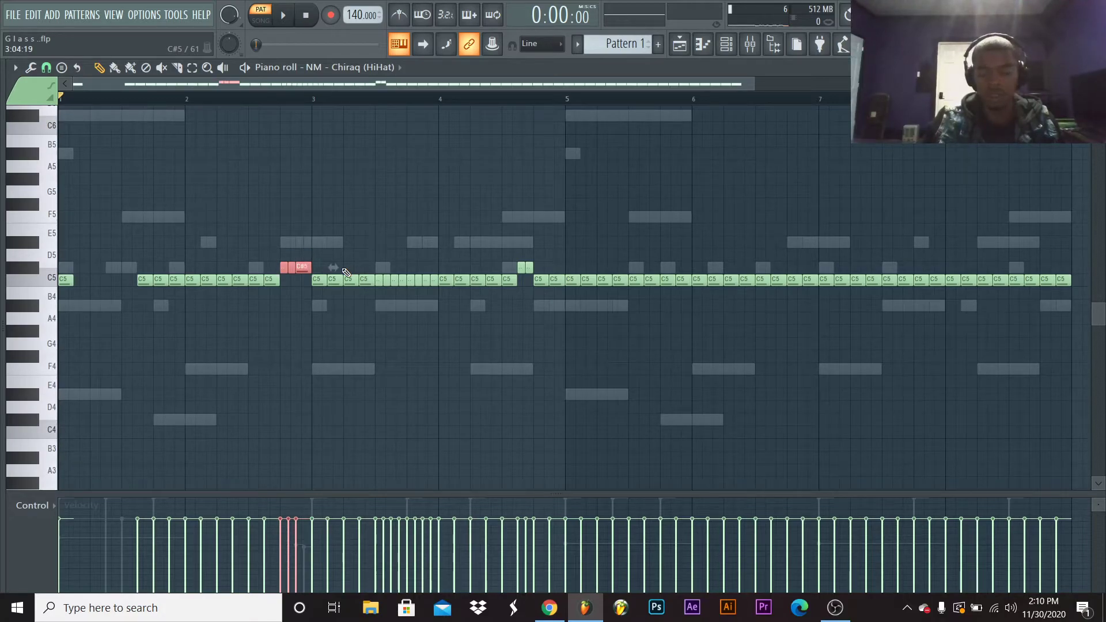
pyautogui.scroll(-2, 346, 272)
pyautogui.scroll(2, 345, 272)
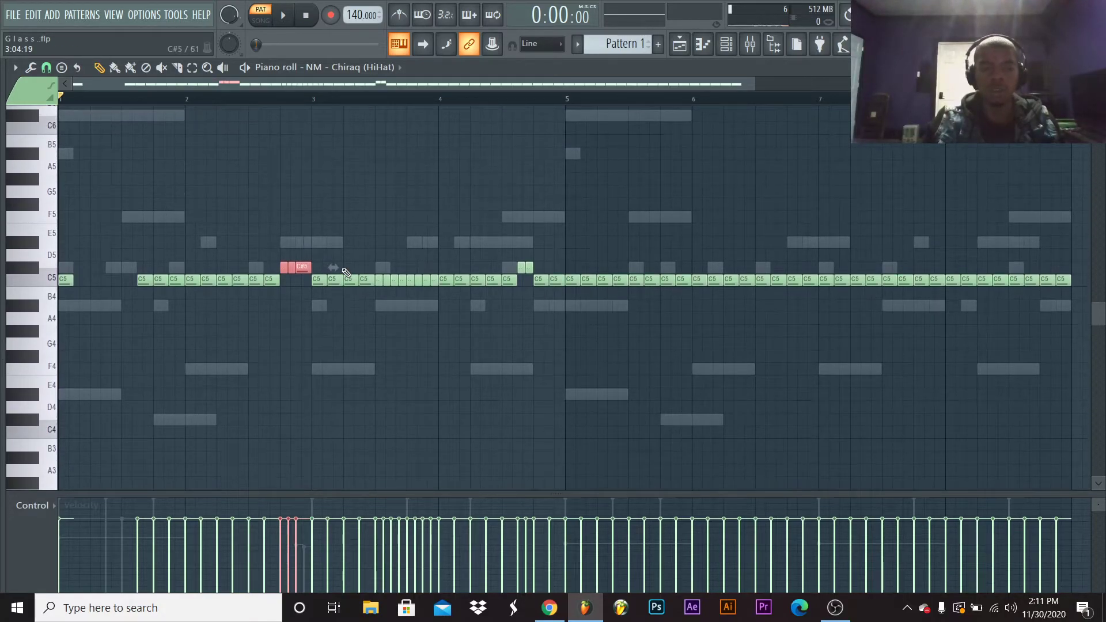
pyautogui.press('space')
pyautogui.hotkey('ctrl', 'd')
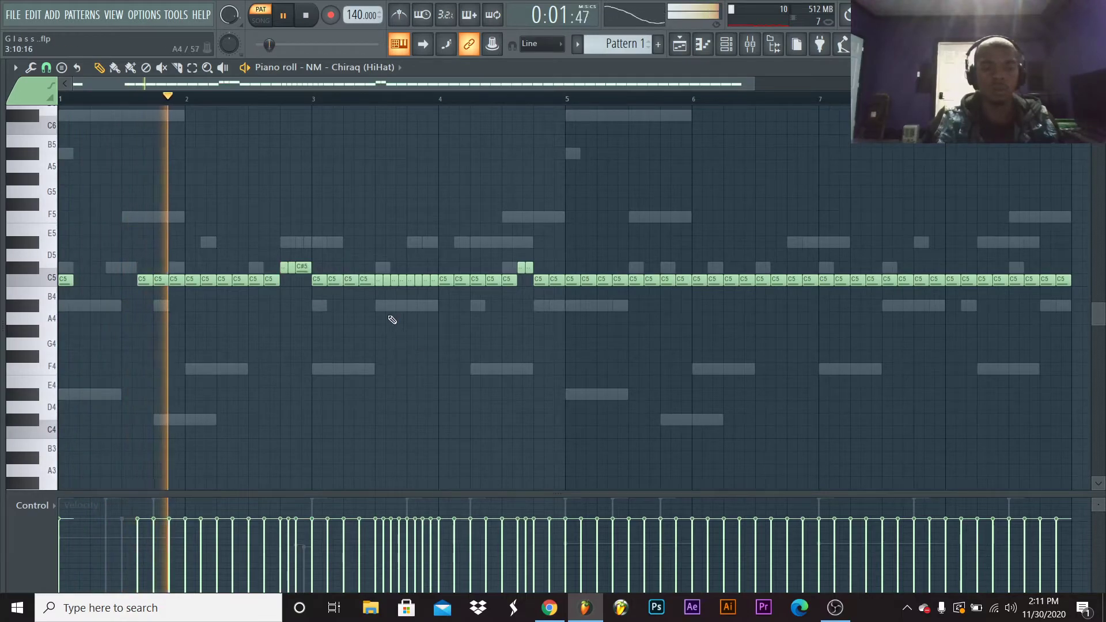
# Lower the eight-note hi-hat roll at the end of bar 3 two semitones to A#4 and play the result
pyautogui.moveTo(380, 265); pyautogui.dragTo(437, 329)
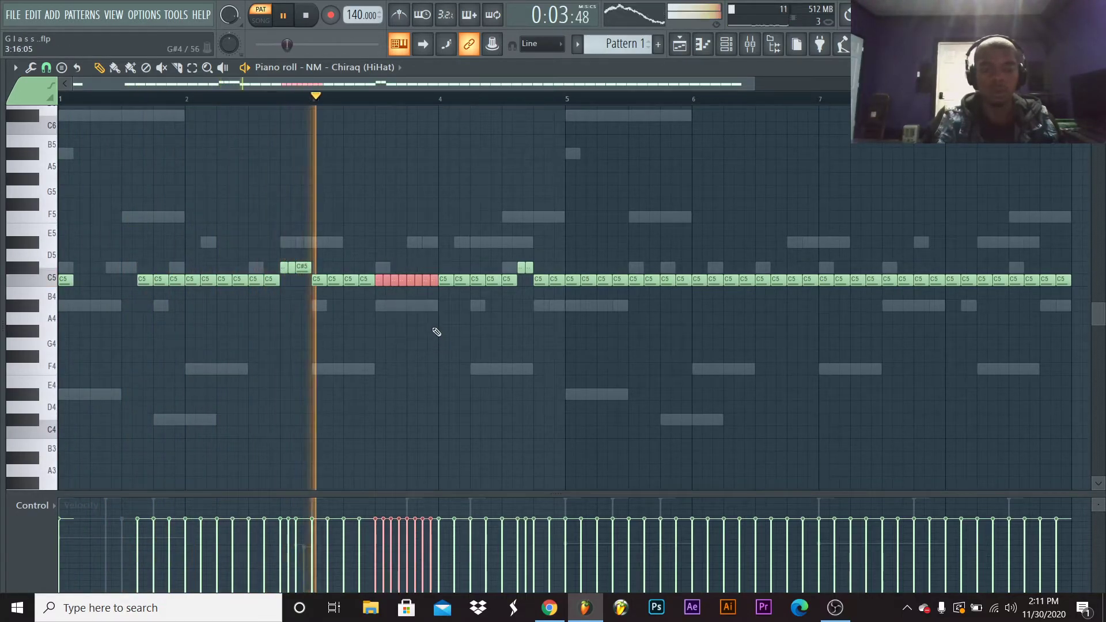
pyautogui.press('Down')
pyautogui.press('Down')
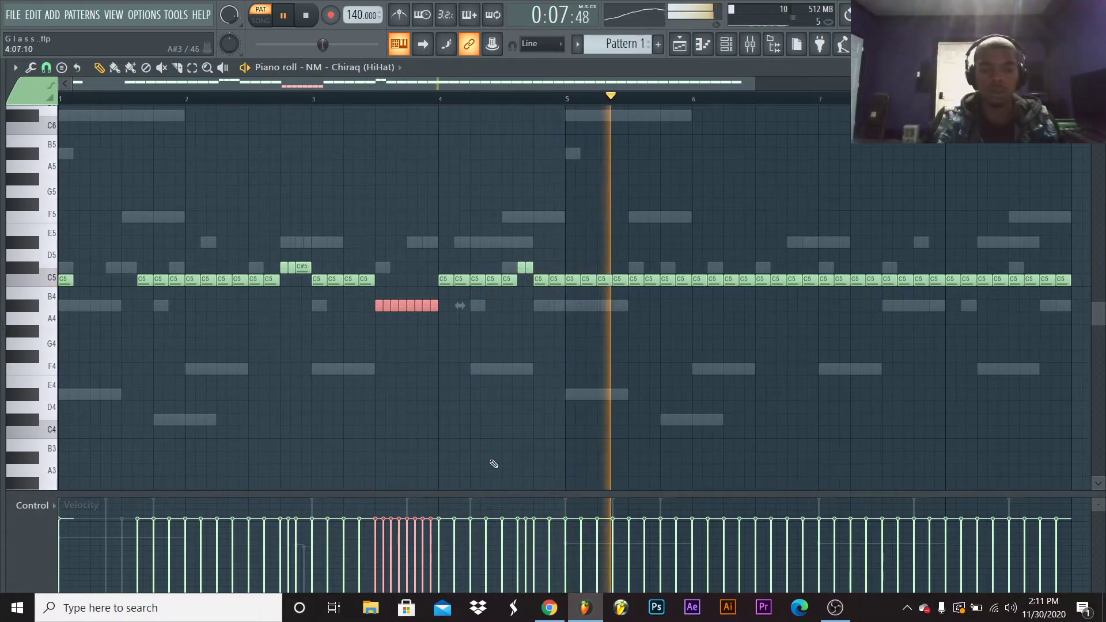
pyautogui.press('space')
# Delete the hi-hat notes in bars 5 to 8 and replace them with a duplicate of bars 1 to 4
pyautogui.moveTo(576, 251); pyautogui.dragTo(1086, 348)
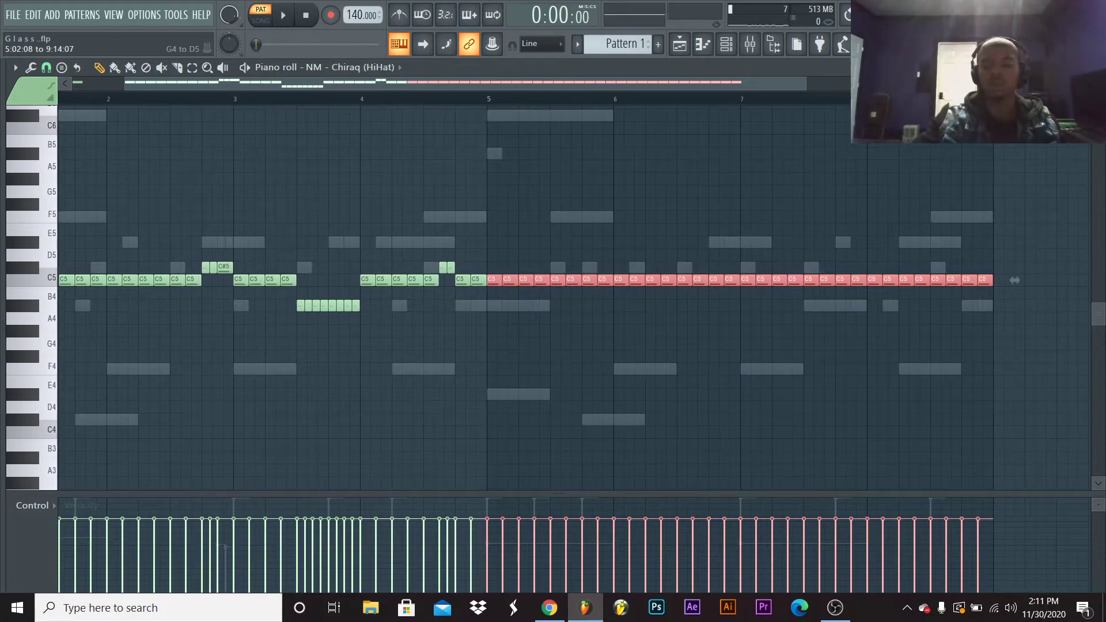
pyautogui.press('Delete')
pyautogui.hotkey('ctrl', 'a')
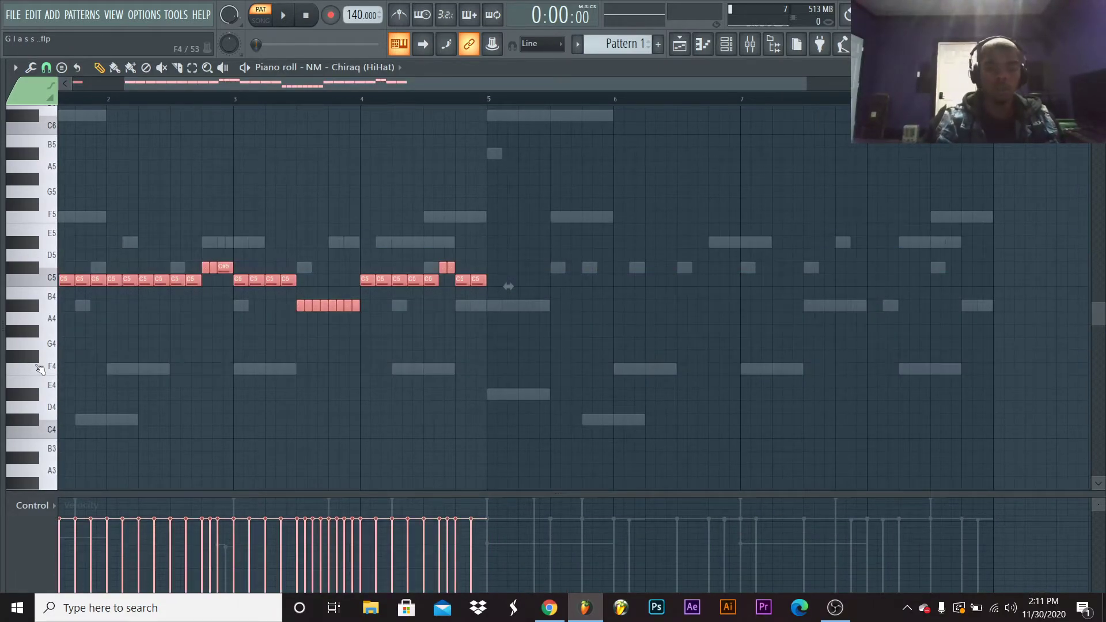
pyautogui.hotkey('ctrl', 'b')
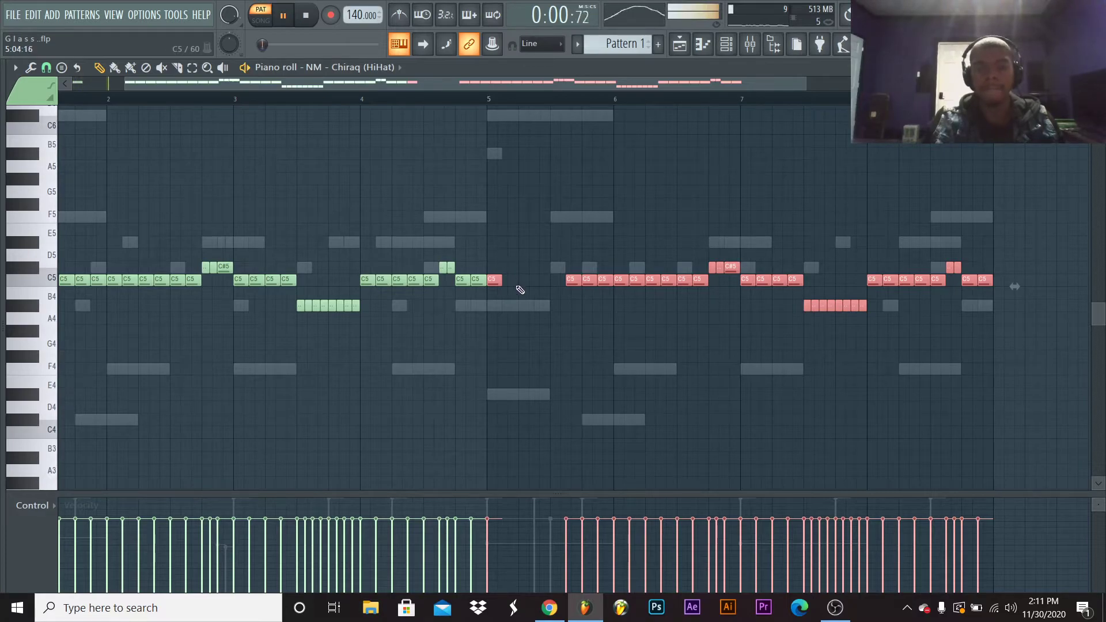
# Try adding two C5 hi-hat hits in the gap at the start of bar 5
pyautogui.click(525, 279)
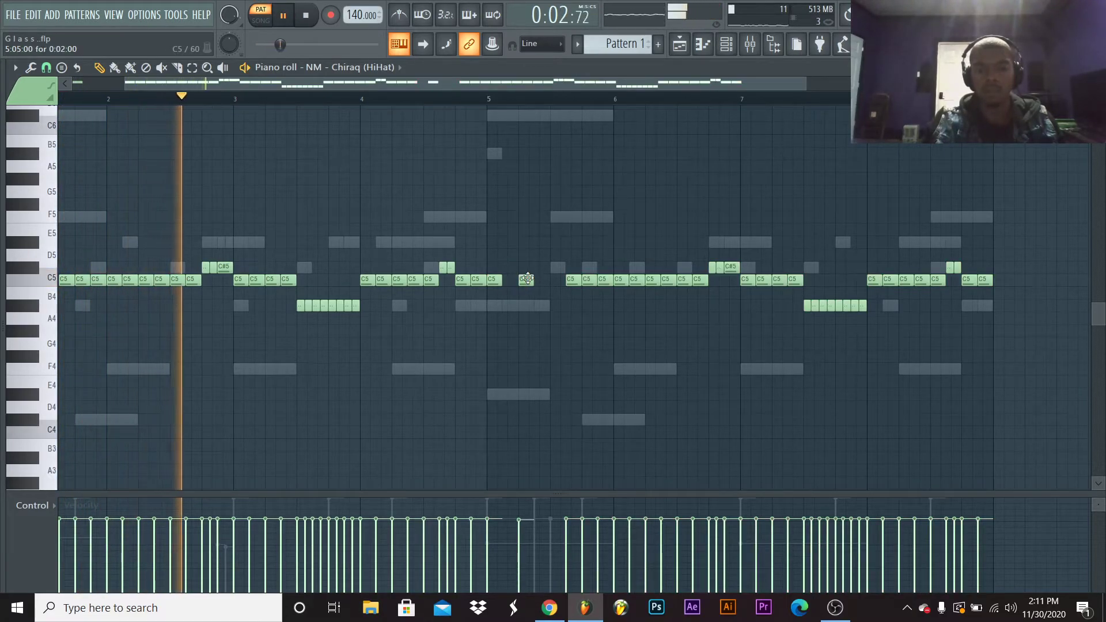
pyautogui.click(554, 280)
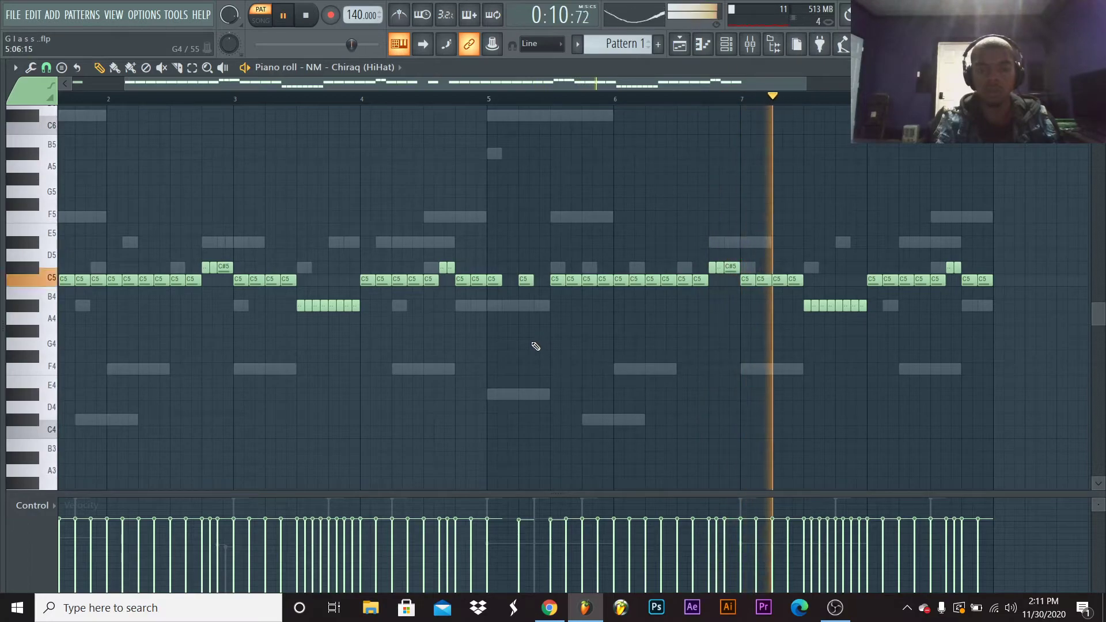
pyautogui.press('space')
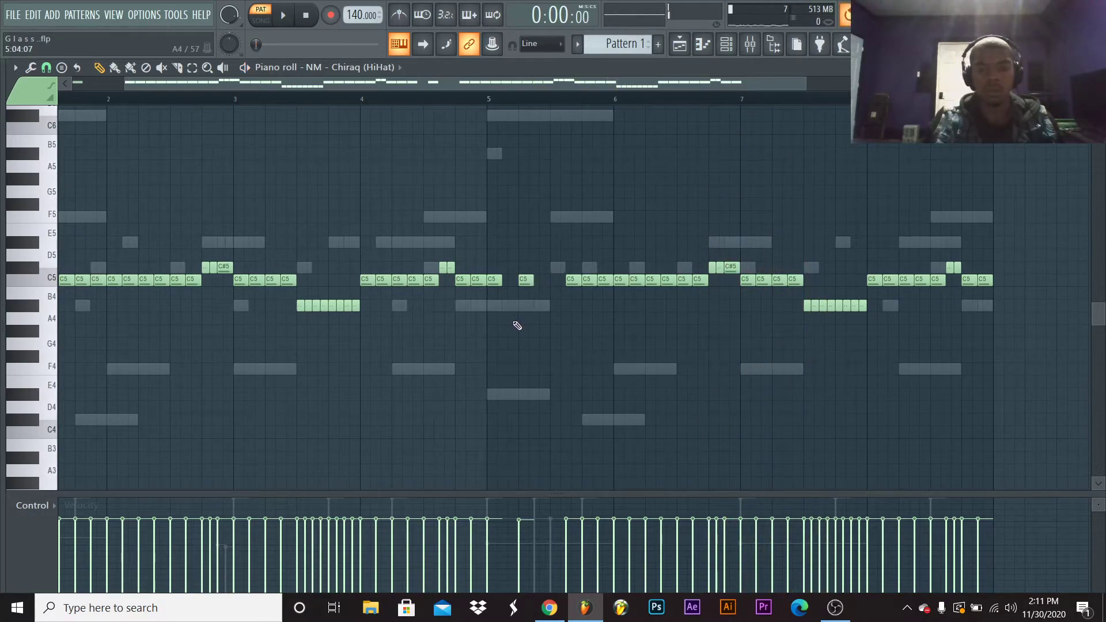
# Set the playback start to bar 5 and listen to the duplicated hi-hat section from there
pyautogui.click(491, 102)
pyautogui.click(491, 103)
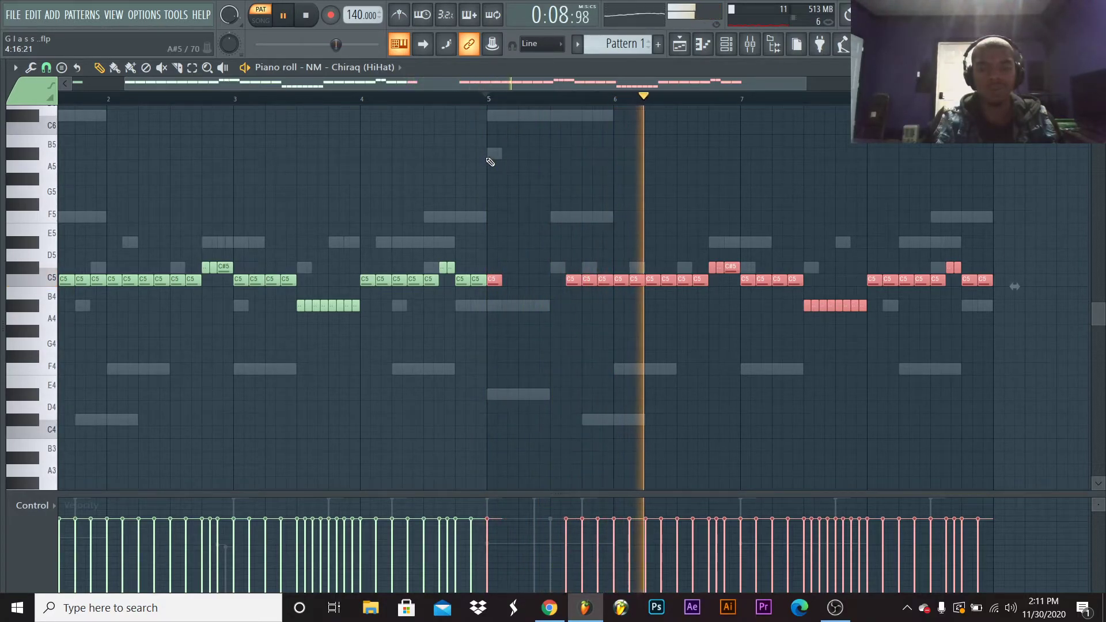
pyautogui.press('space')
pyautogui.press('space')
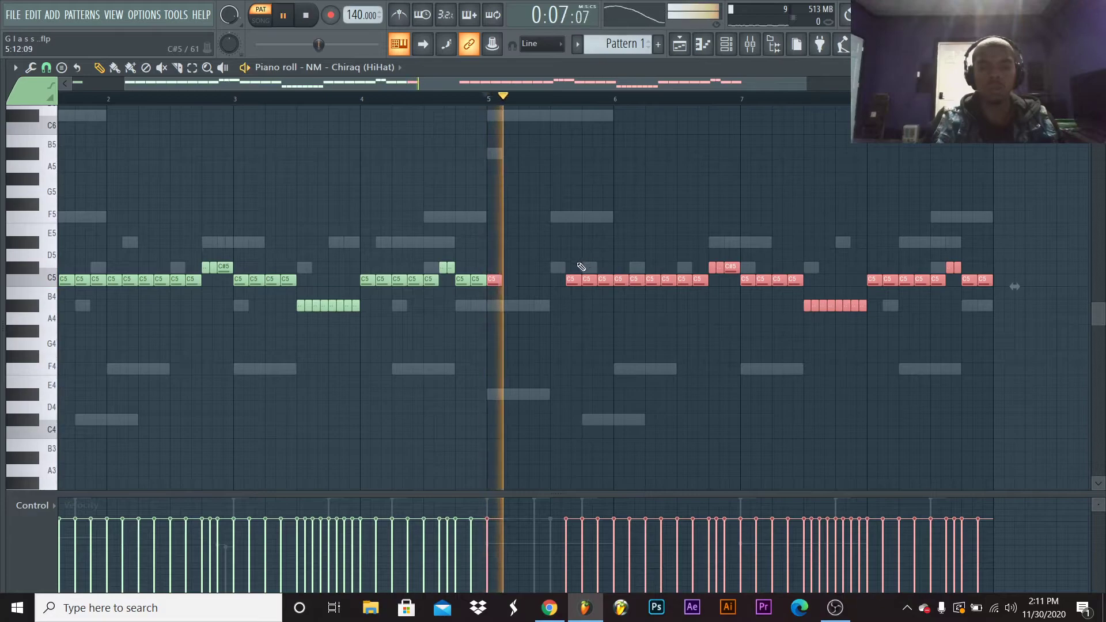
pyautogui.press('space')
pyautogui.press('space')
pyautogui.press('space')
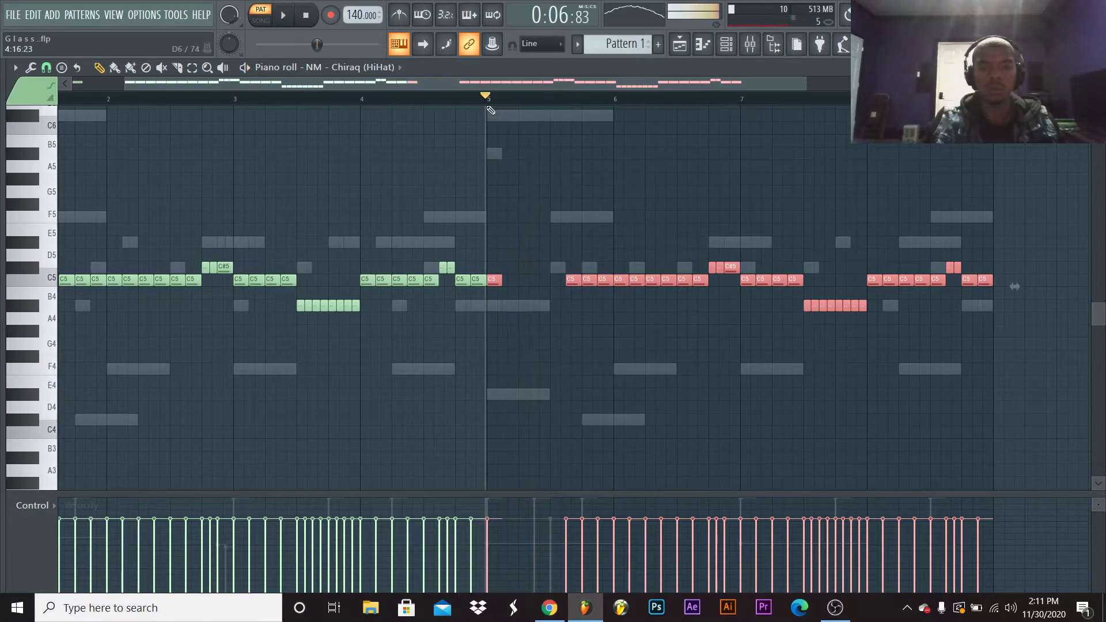
# Chop the first two hi-hat hits after the gap in bar 5 into four shorter notes with the default chopper pattern
pyautogui.press('space')
pyautogui.moveTo(571, 241); pyautogui.dragTo(594, 312)
pyautogui.press('space')
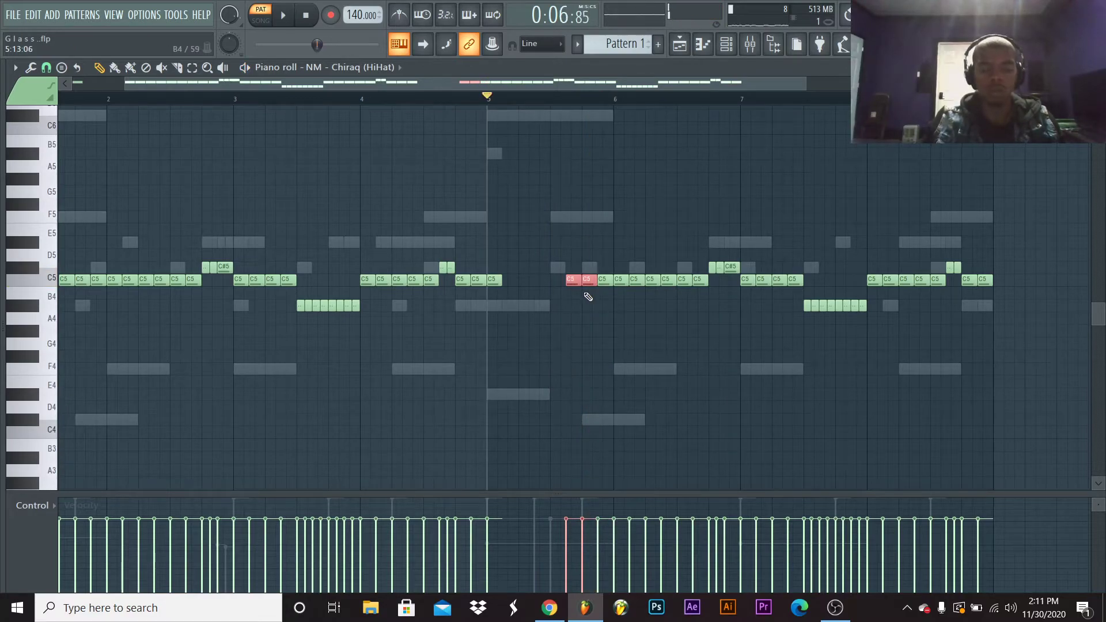
pyautogui.hotkey('alt', 'u')
pyautogui.press('space')
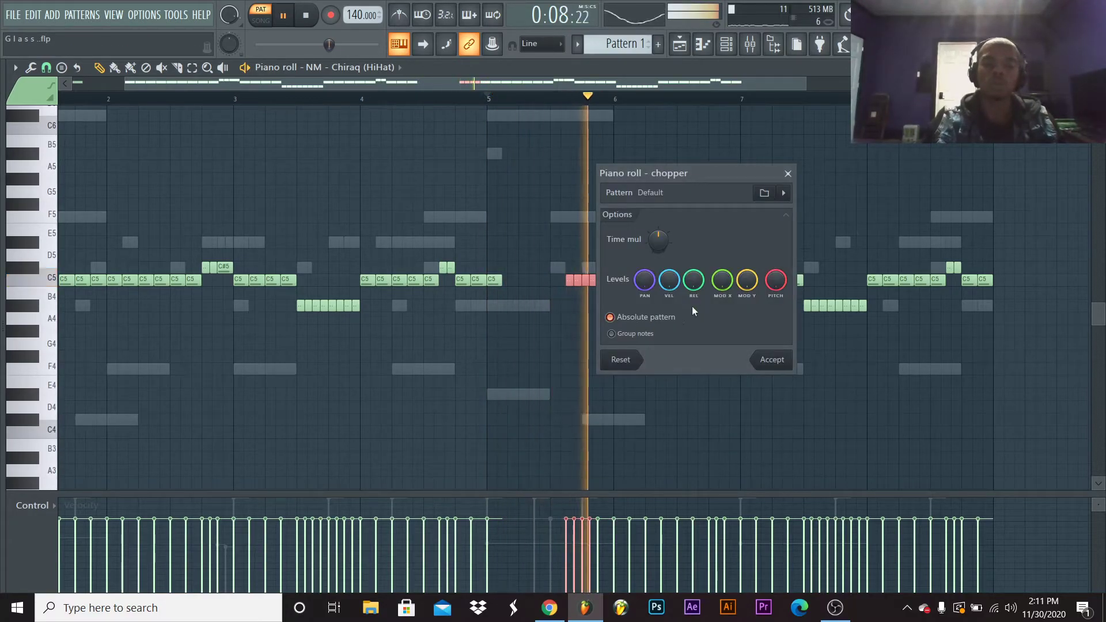
pyautogui.click(771, 359)
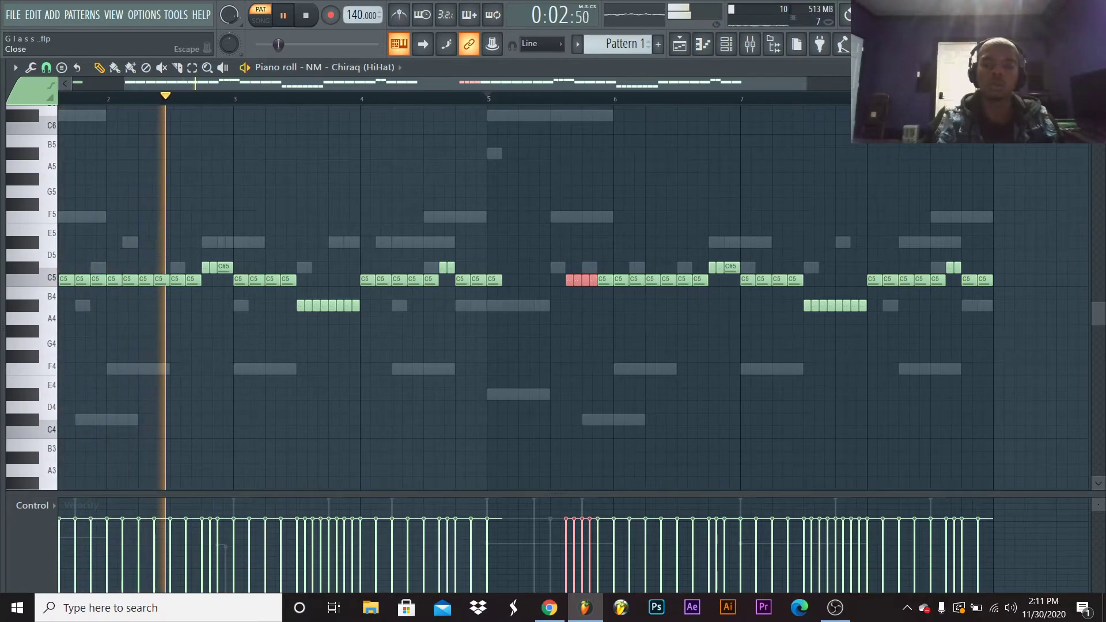
# Close the hi-hat piano roll, delete the disabled Xpand!2_x64 channel and lower the hi-hat channel's volume
pyautogui.click(1097, 67)
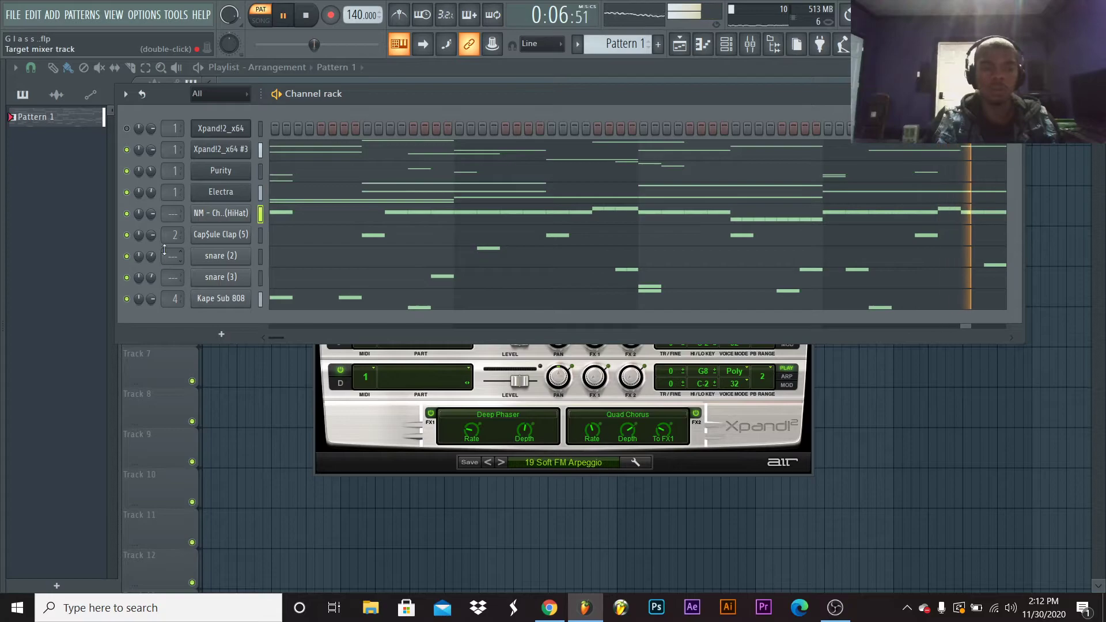
pyautogui.rightClick(227, 135)
pyautogui.click(323, 257)
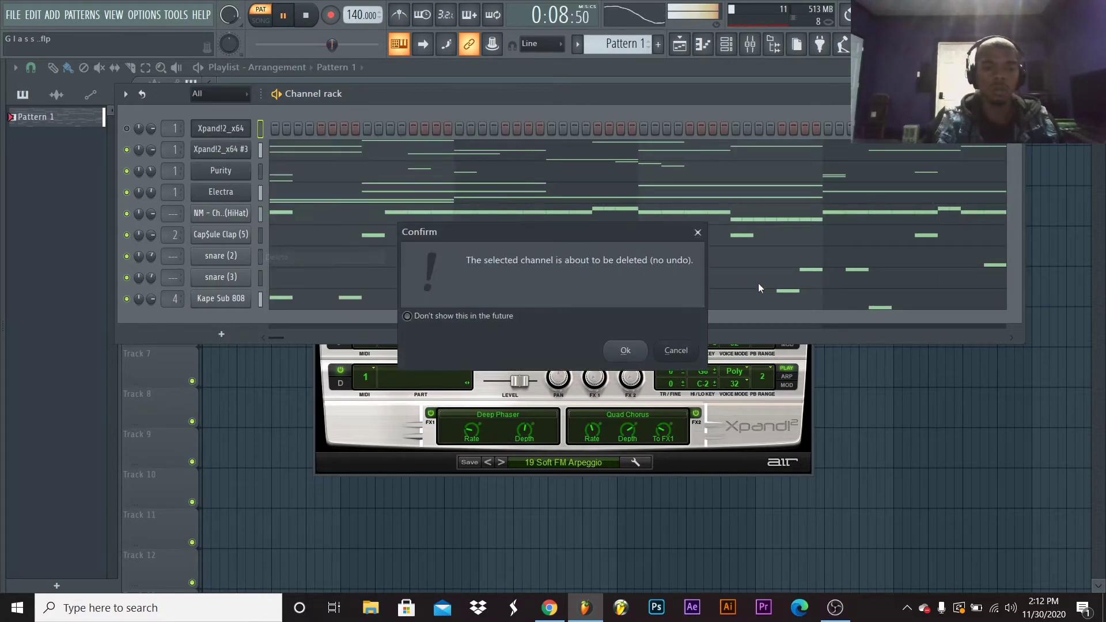
pyautogui.click(639, 350)
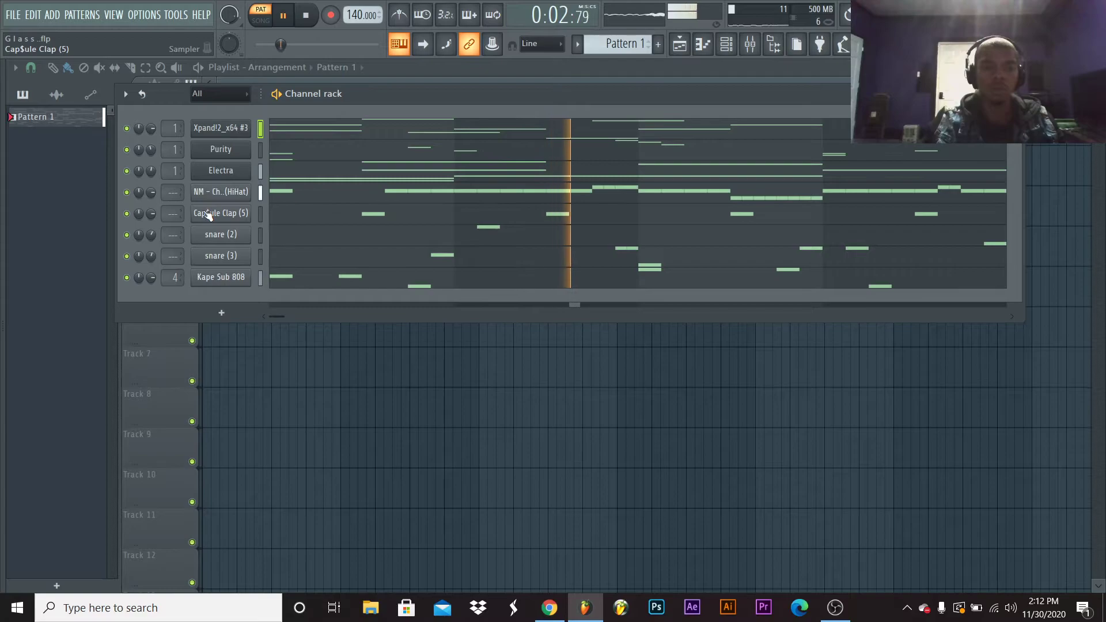
pyautogui.moveTo(151, 192); pyautogui.dragTo(150, 202)
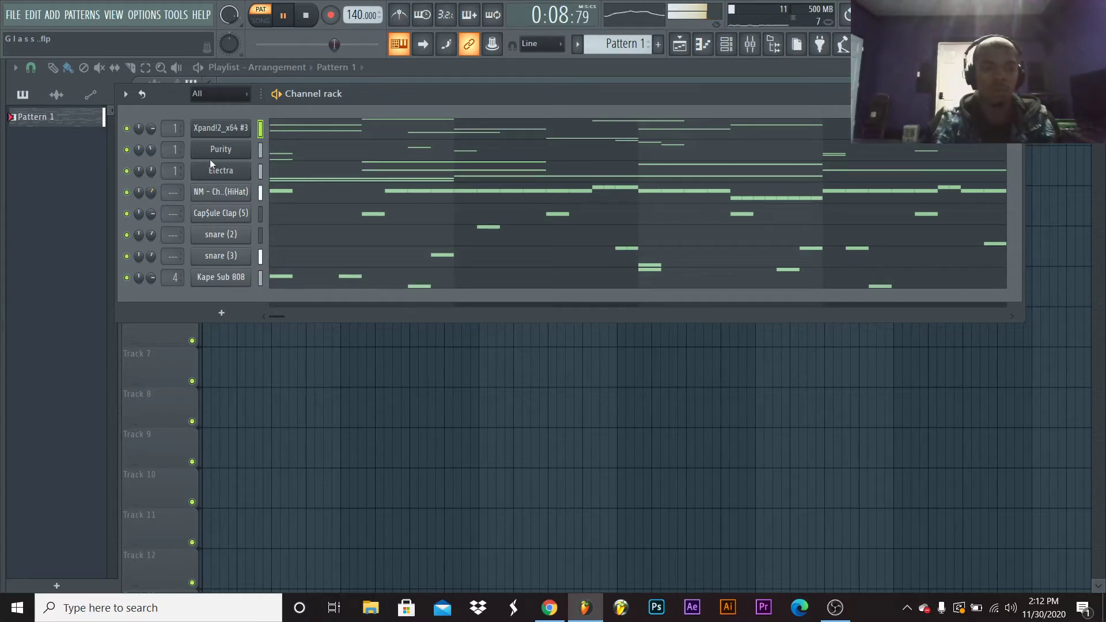
# Audition percussion samples such as Shaker, Open Hat and Migos perc in the Percky$ folder of the Cap$ule Corp. Kit, and hide the browser
pyautogui.moveTo(2, 228)
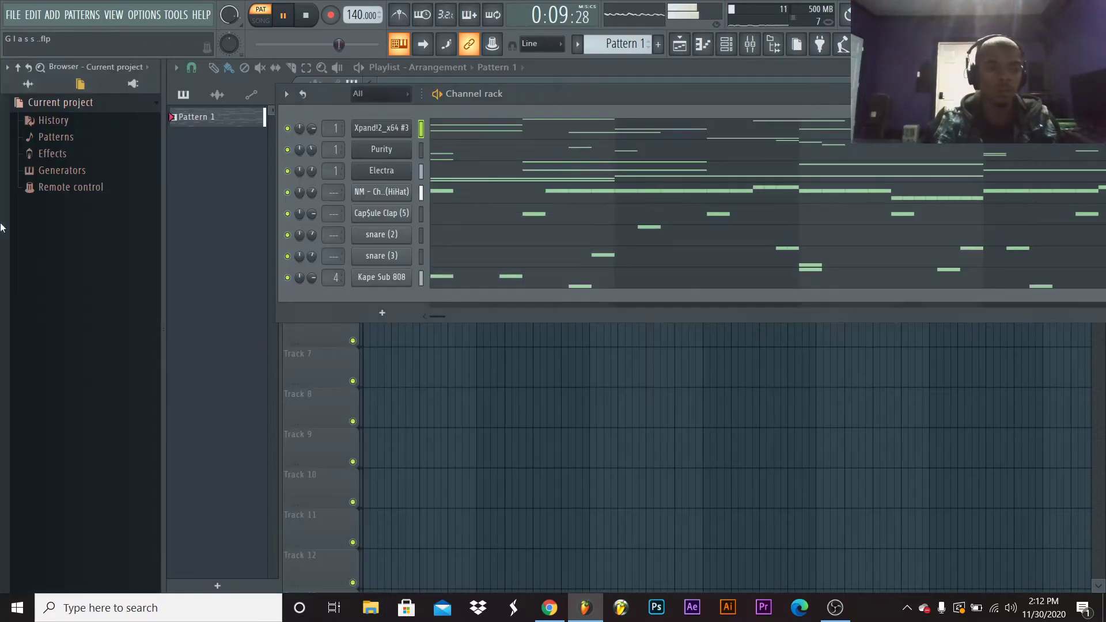
pyautogui.click(40, 87)
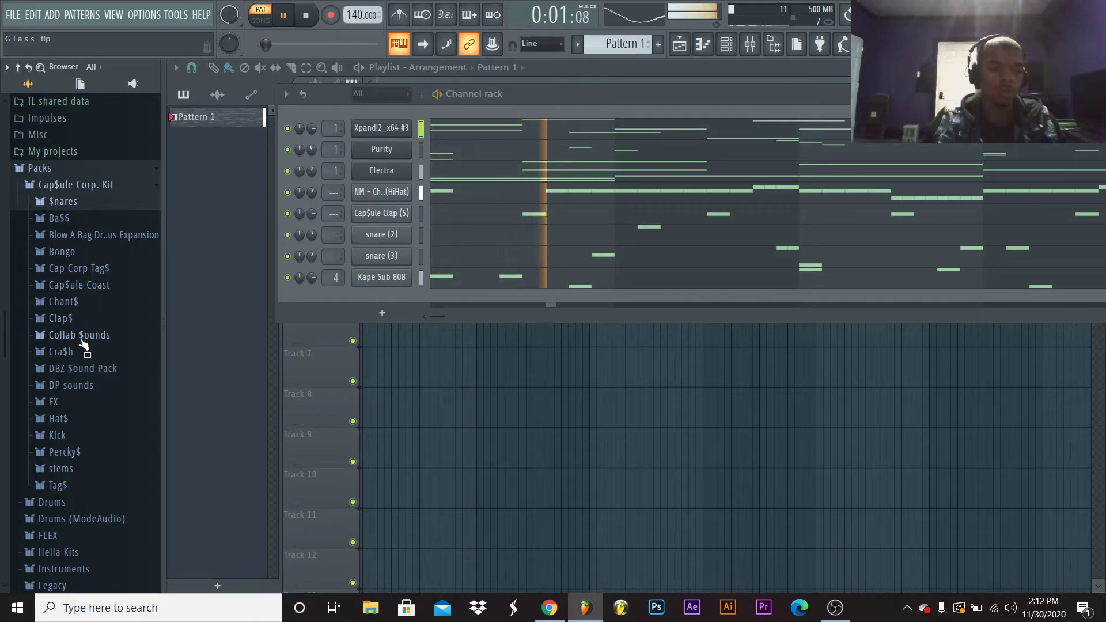
pyautogui.click(87, 437)
pyautogui.click(58, 436)
pyautogui.click(86, 452)
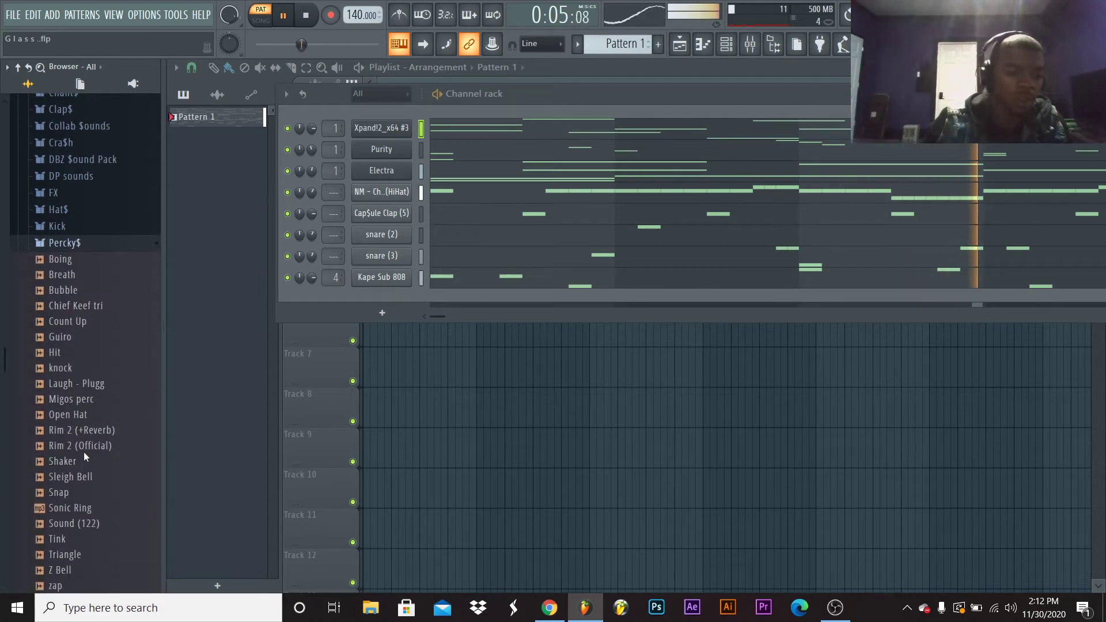
pyautogui.click(69, 460)
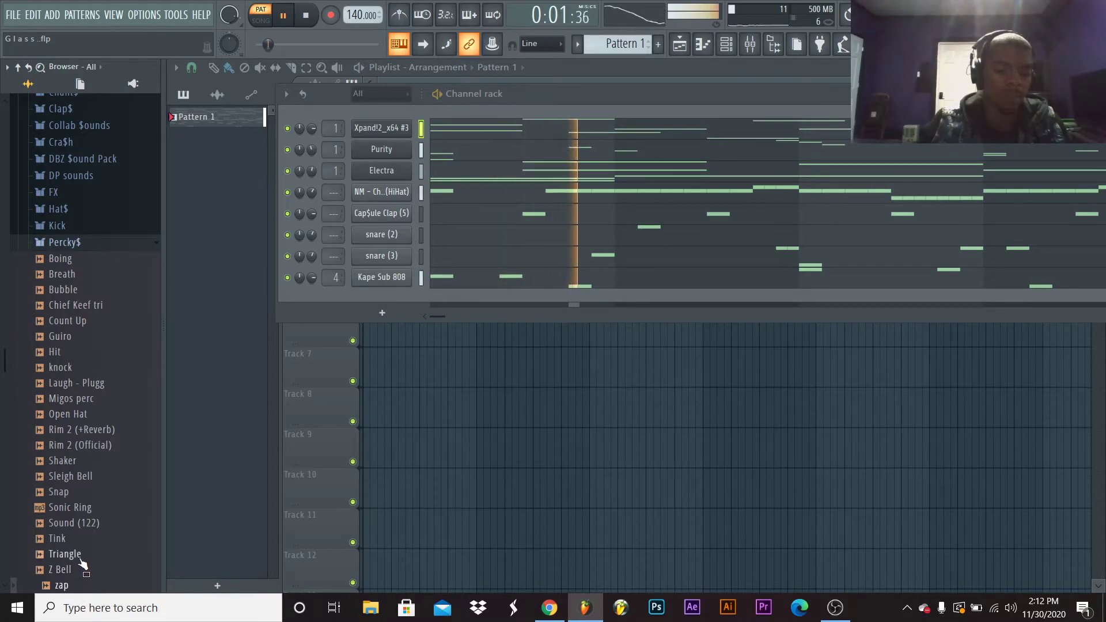
pyautogui.scroll(-2, 80, 583)
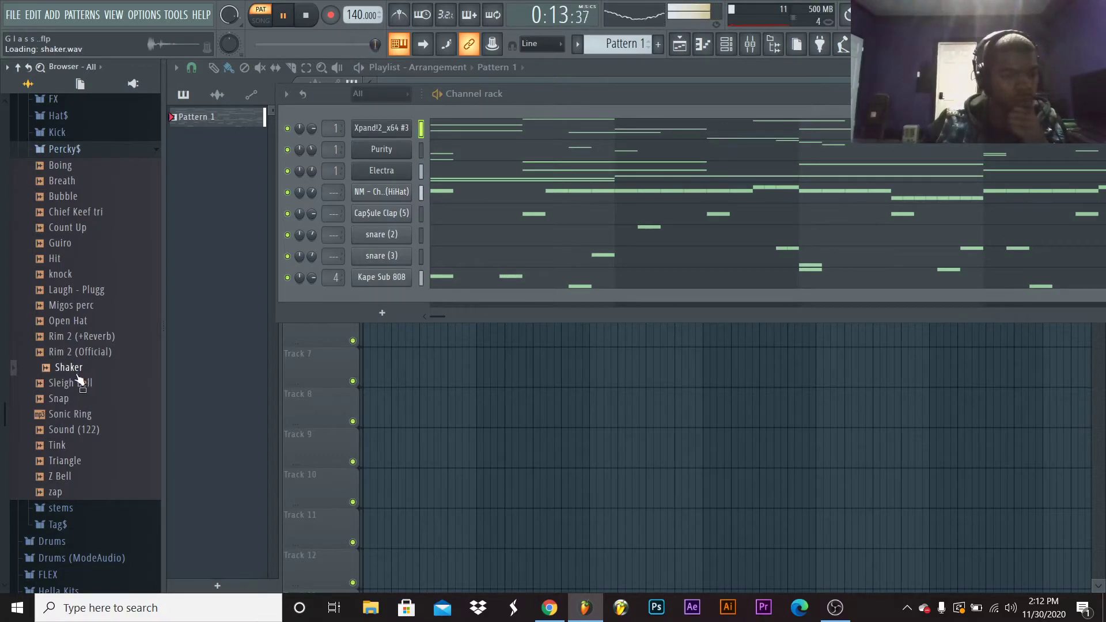
pyautogui.click(92, 321)
pyautogui.click(96, 306)
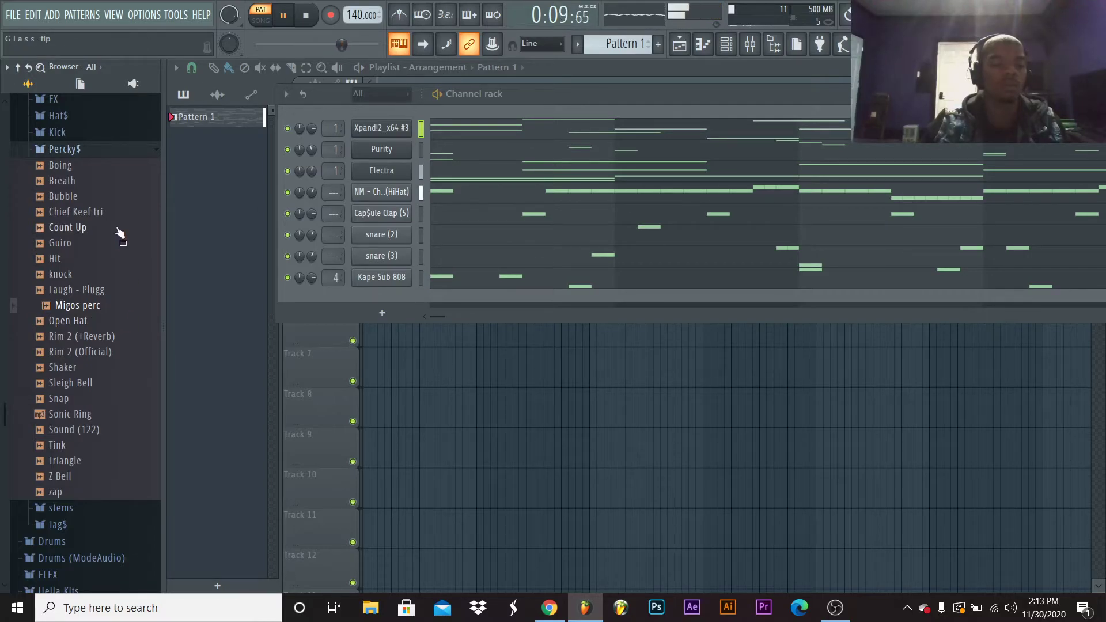
pyautogui.click(78, 152)
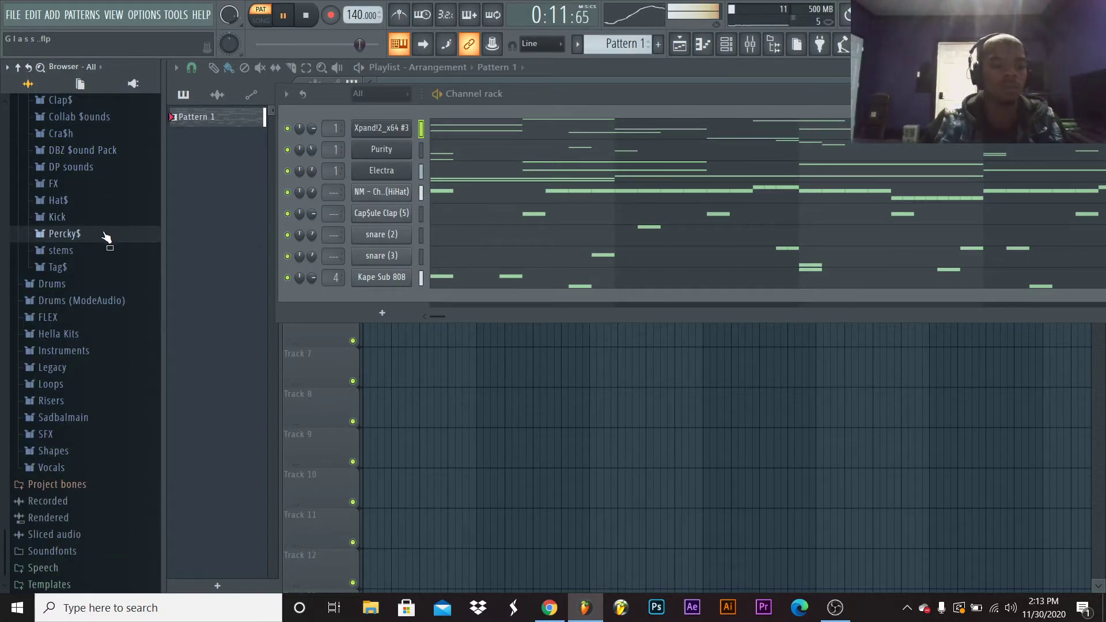
pyautogui.hotkey('alt', 'F8')
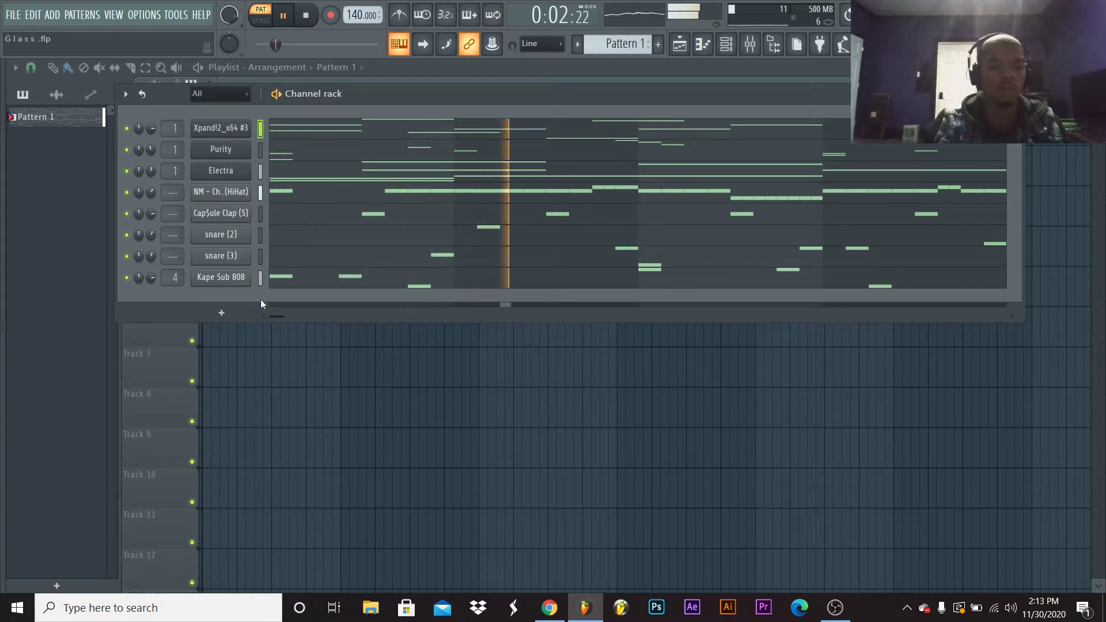
# Route the Kape Sub 808 channel to mixer track 5, and clone it with the original muted
pyautogui.scroll(1, 172, 278)
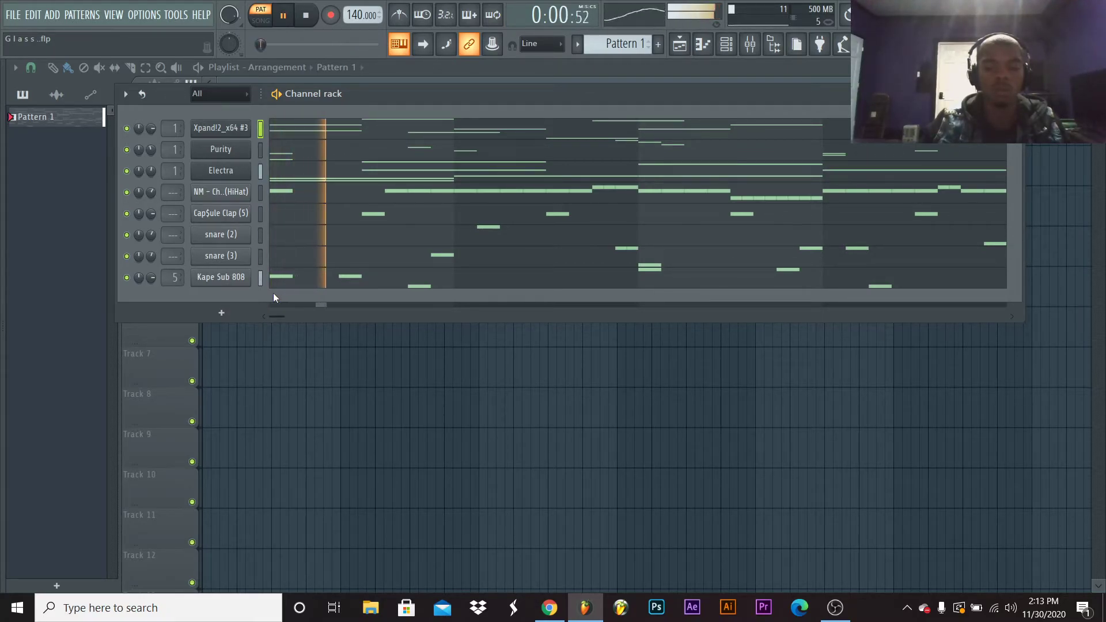
pyautogui.click(126, 277)
pyautogui.rightClick(216, 288)
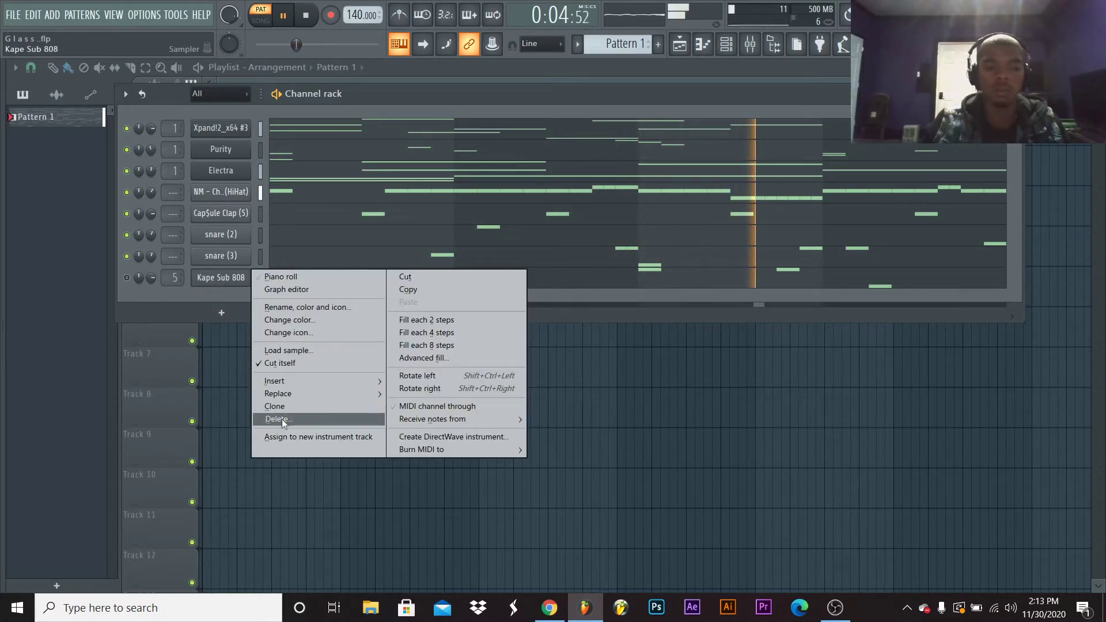
pyautogui.click(293, 403)
# Open the piano roll of Kape Sub 808 #2, add an A#4 note at the start of bar 1, and unmute the channel
pyautogui.rightClick(222, 300)
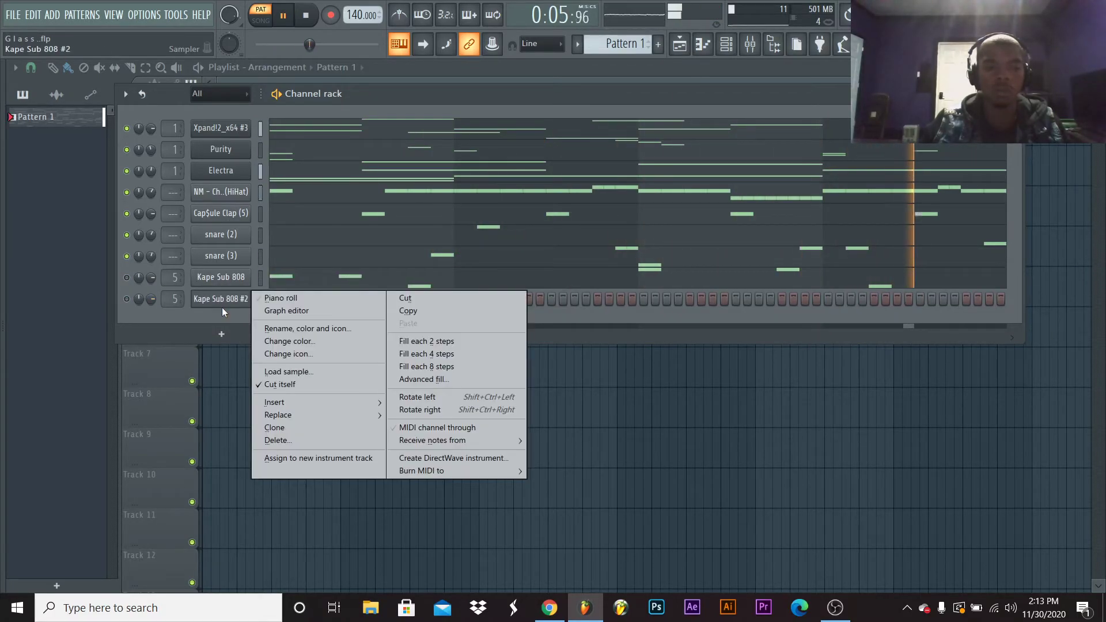
pyautogui.click(303, 292)
pyautogui.press('space')
pyautogui.press('space')
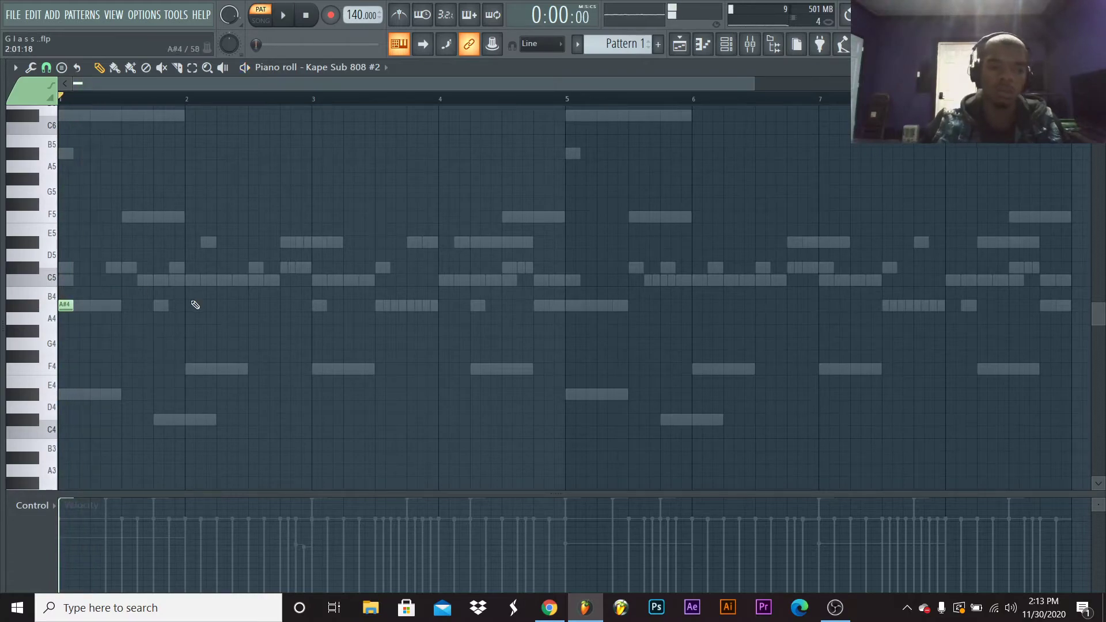
pyautogui.press('Escape')
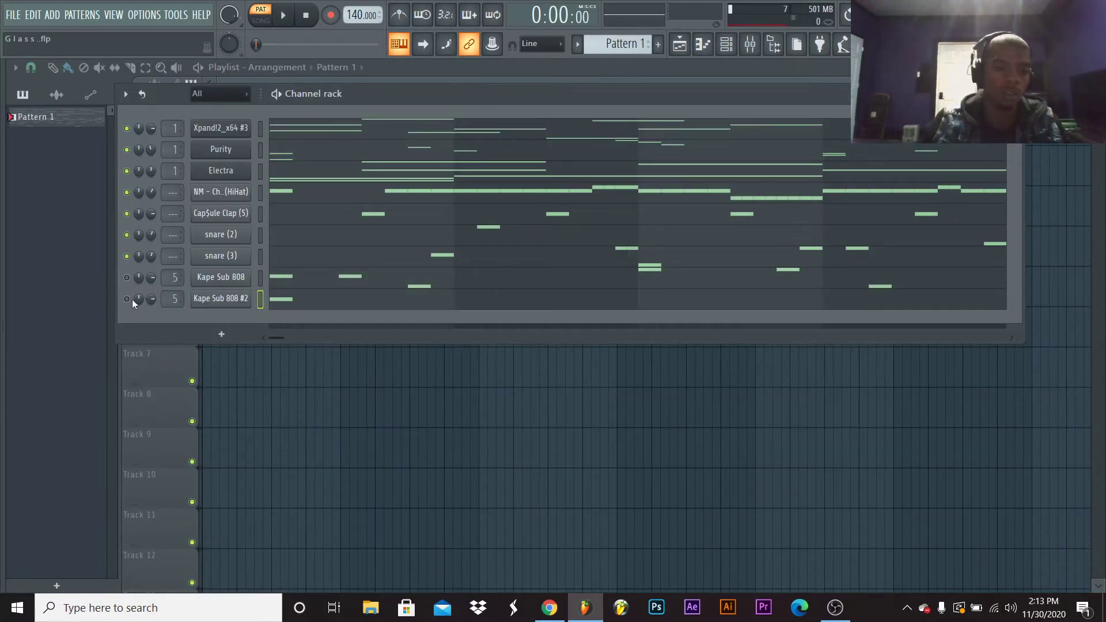
pyautogui.rightClick(140, 300)
pyautogui.click(163, 307)
pyautogui.click(258, 308)
pyautogui.click(154, 306)
# Add A#4 notes on the second beat of bar 2 and at the start of bar 3 in the Kape Sub 808 #2 piano roll
pyautogui.press('space')
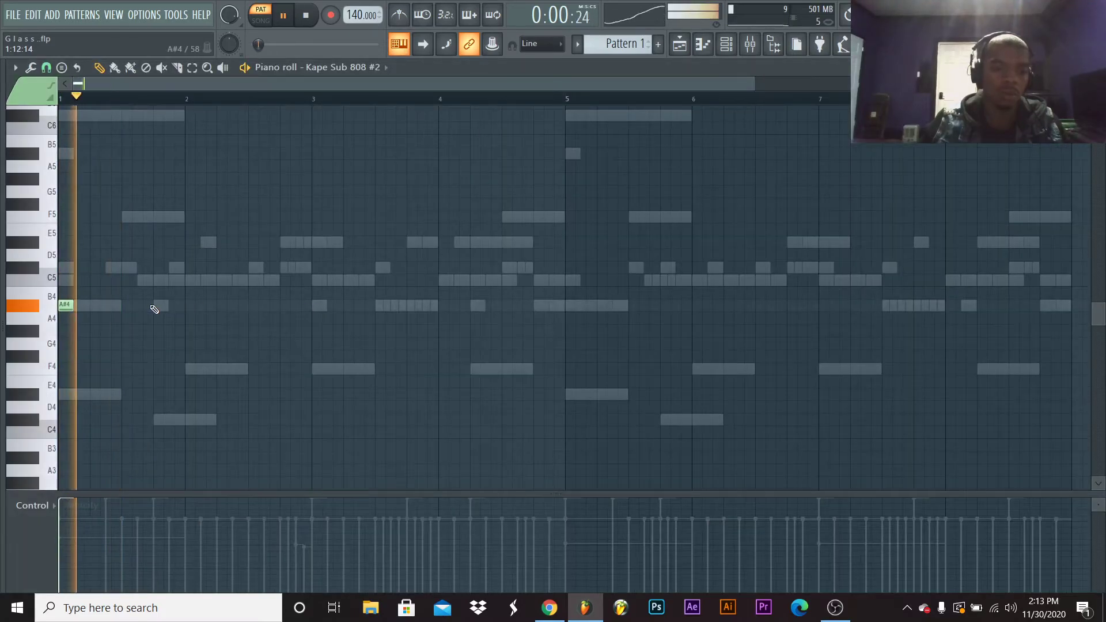
pyautogui.moveTo(166, 309); pyautogui.dragTo(218, 306)
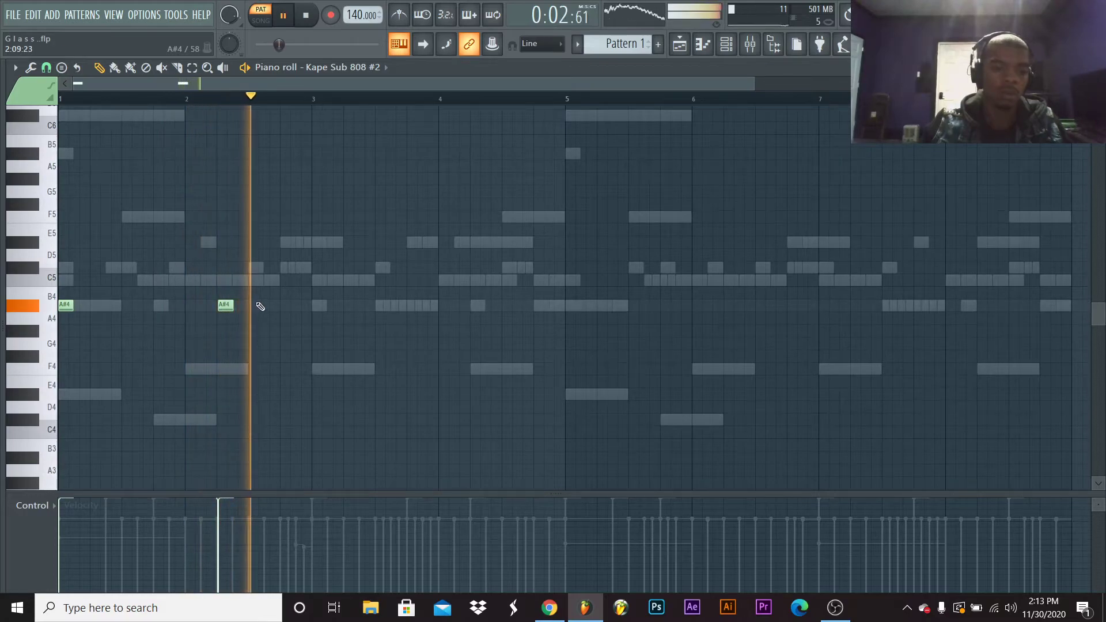
pyautogui.press('space')
pyautogui.press('space')
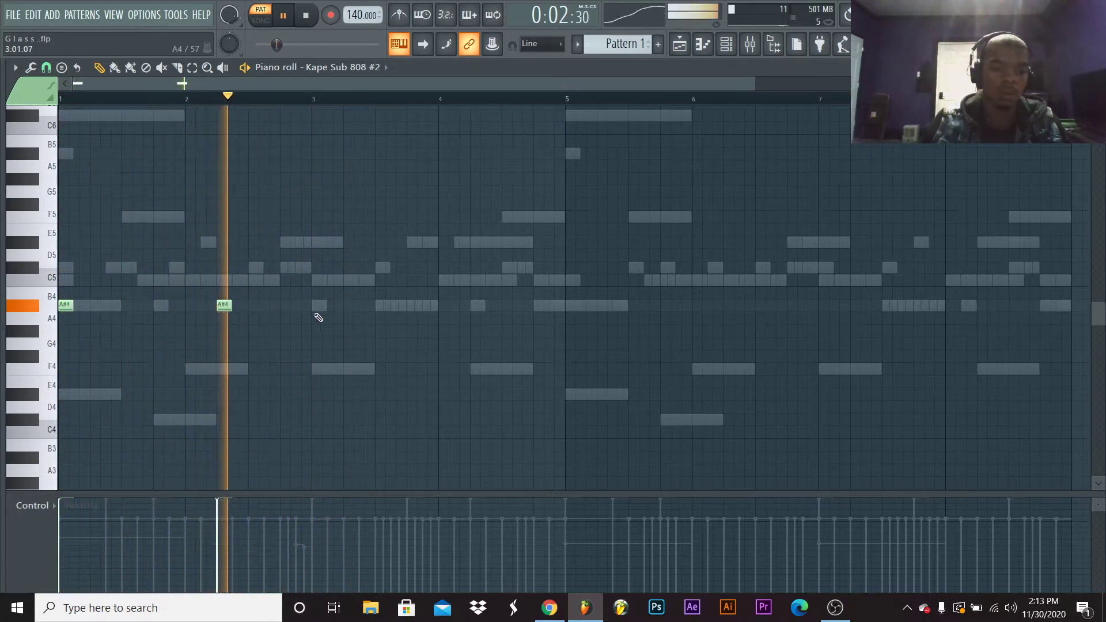
pyautogui.click(318, 305)
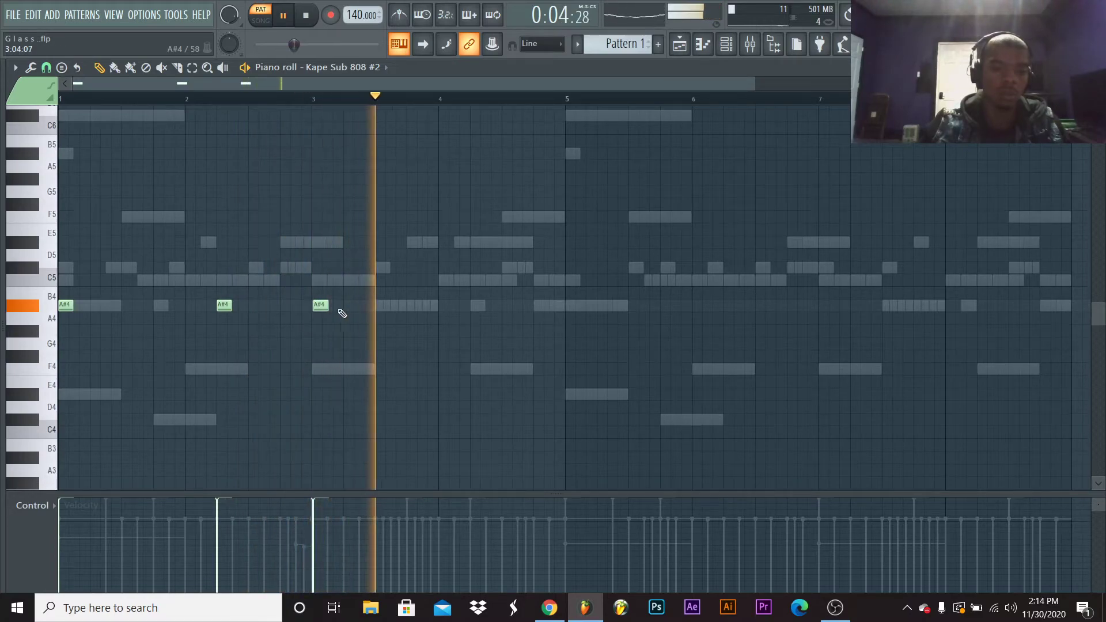
pyautogui.press('space')
pyautogui.press('space')
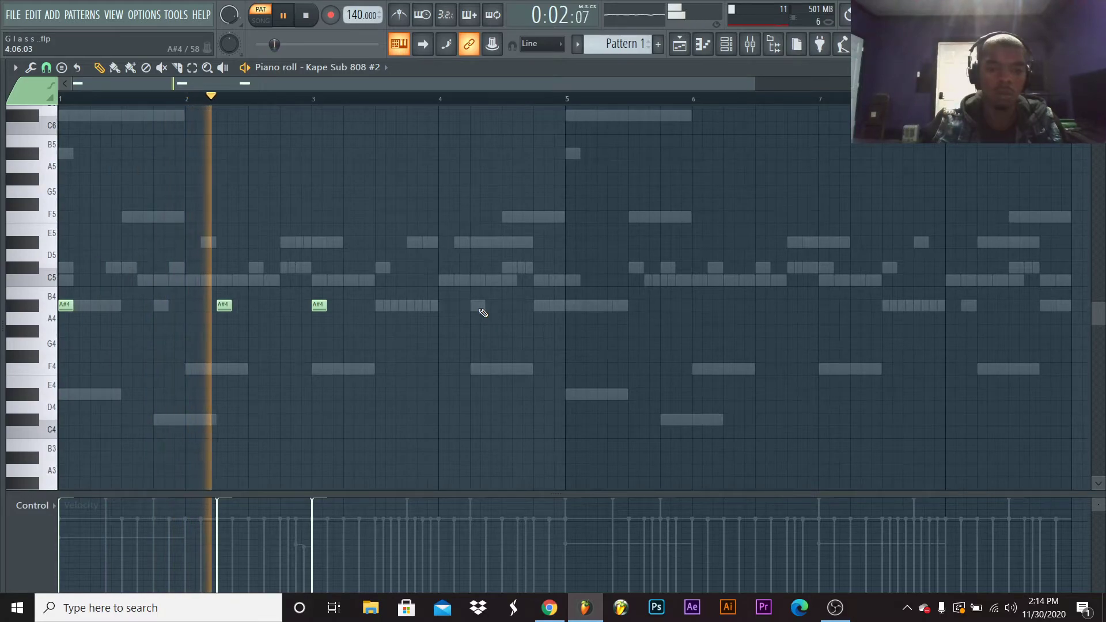
# Place one C5 808 note on step 15 of bar 3 and another on step 7 of bar 4
pyautogui.click(483, 280)
pyautogui.moveTo(482, 282); pyautogui.dragTo(486, 283)
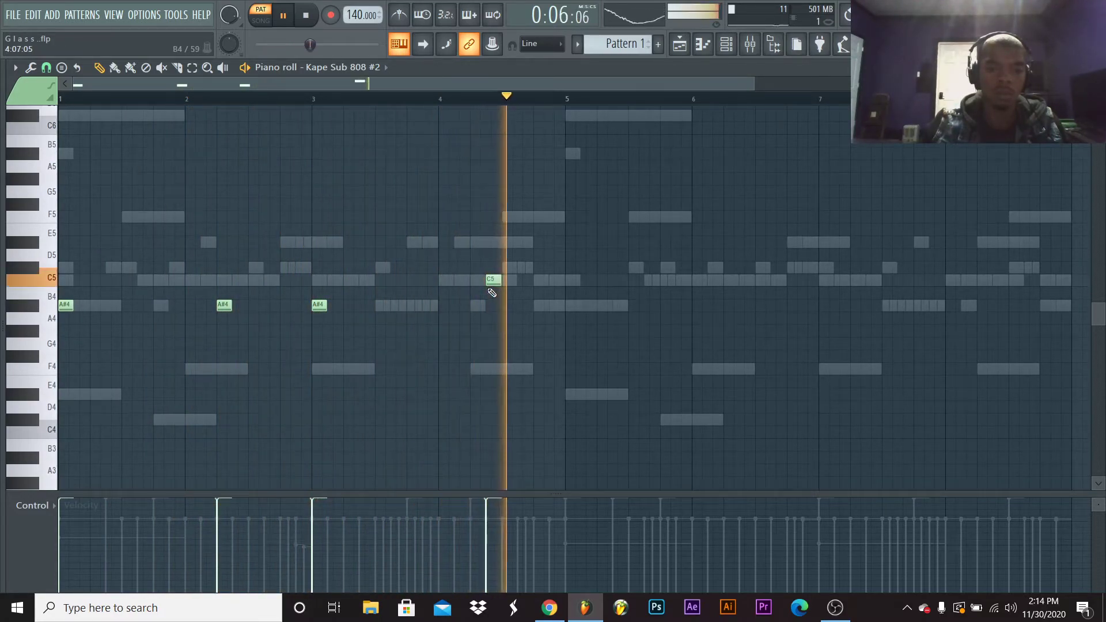
pyautogui.moveTo(487, 281); pyautogui.dragTo(461, 279)
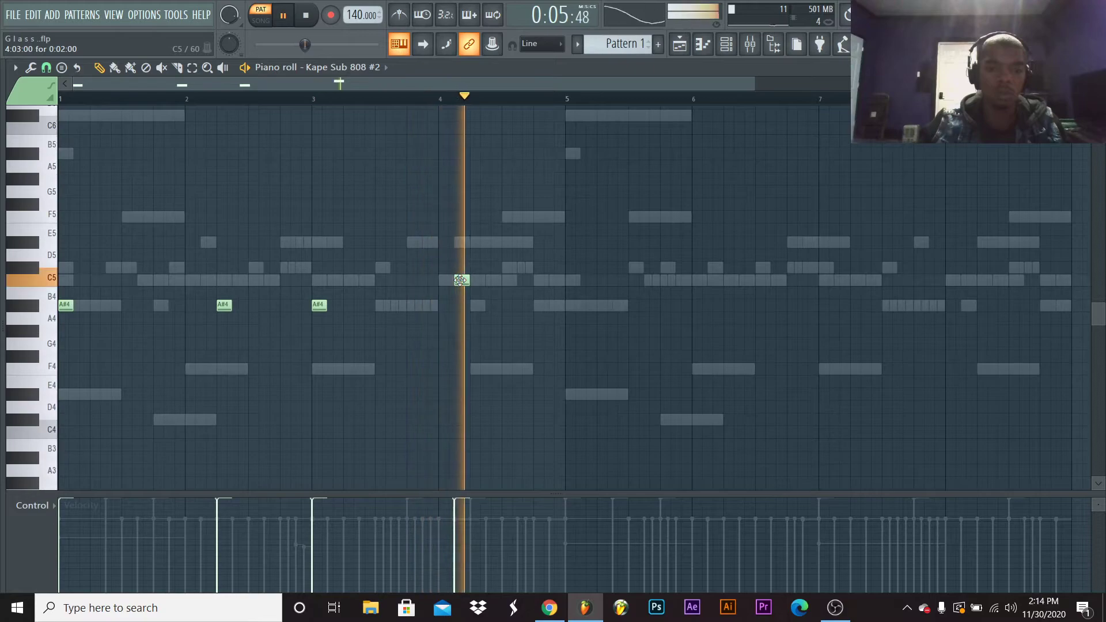
pyautogui.moveTo(460, 280); pyautogui.dragTo(429, 278)
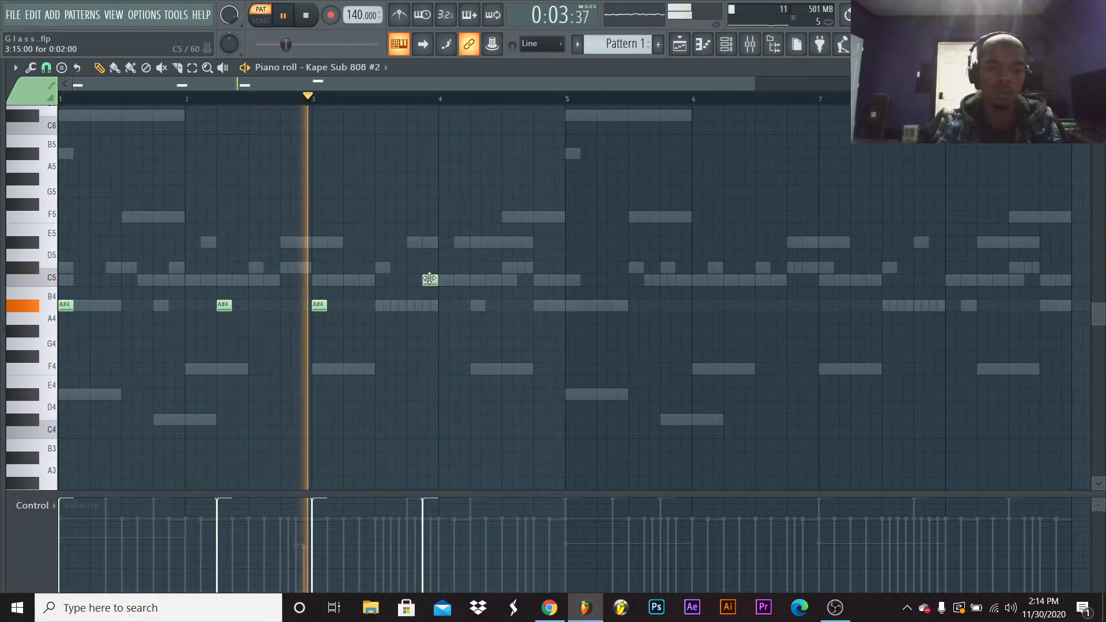
pyautogui.click(490, 281)
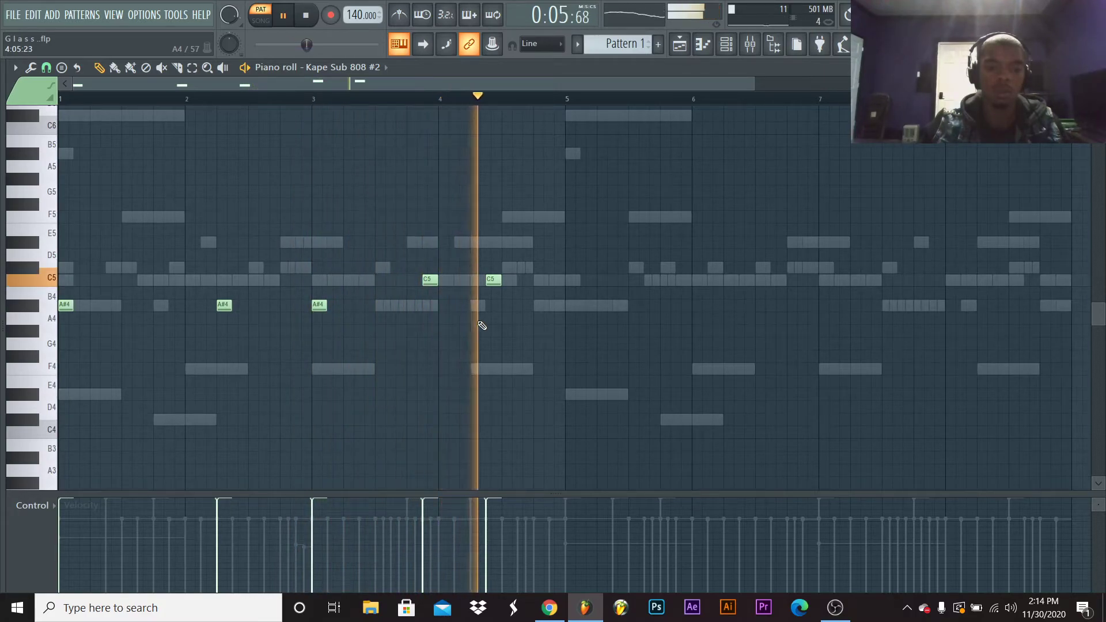
# Raise the two C5 notes to C#5 and move the second one to step 11 of bar 4
pyautogui.press('space')
pyautogui.moveTo(399, 298); pyautogui.dragTo(499, 258)
pyautogui.press('space')
pyautogui.hotkey('ctrl', 'd')
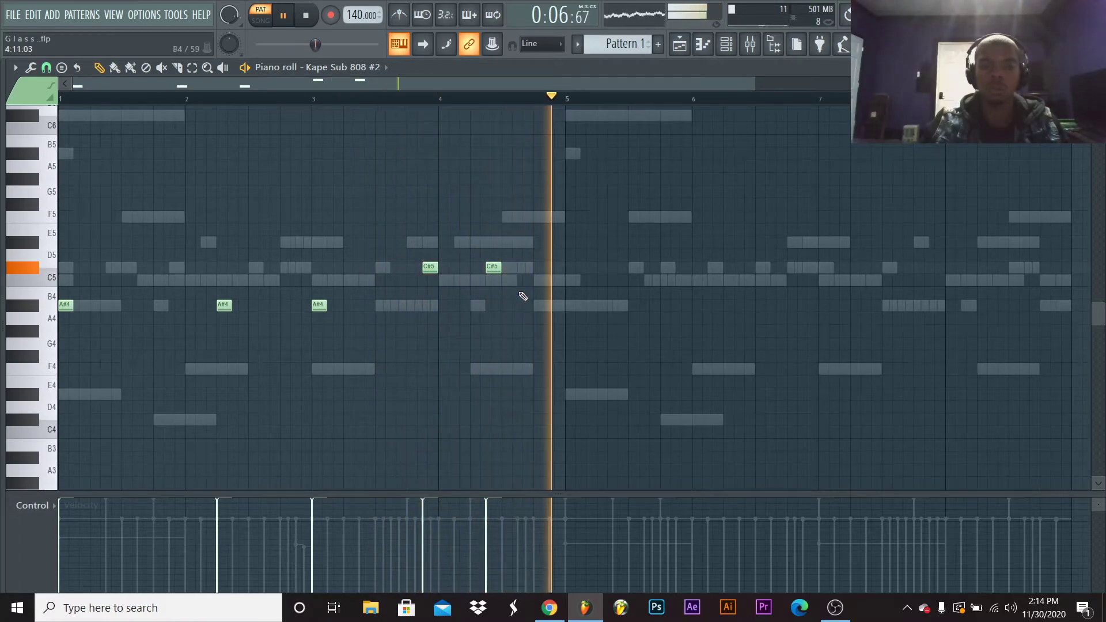
pyautogui.moveTo(491, 270); pyautogui.dragTo(518, 277)
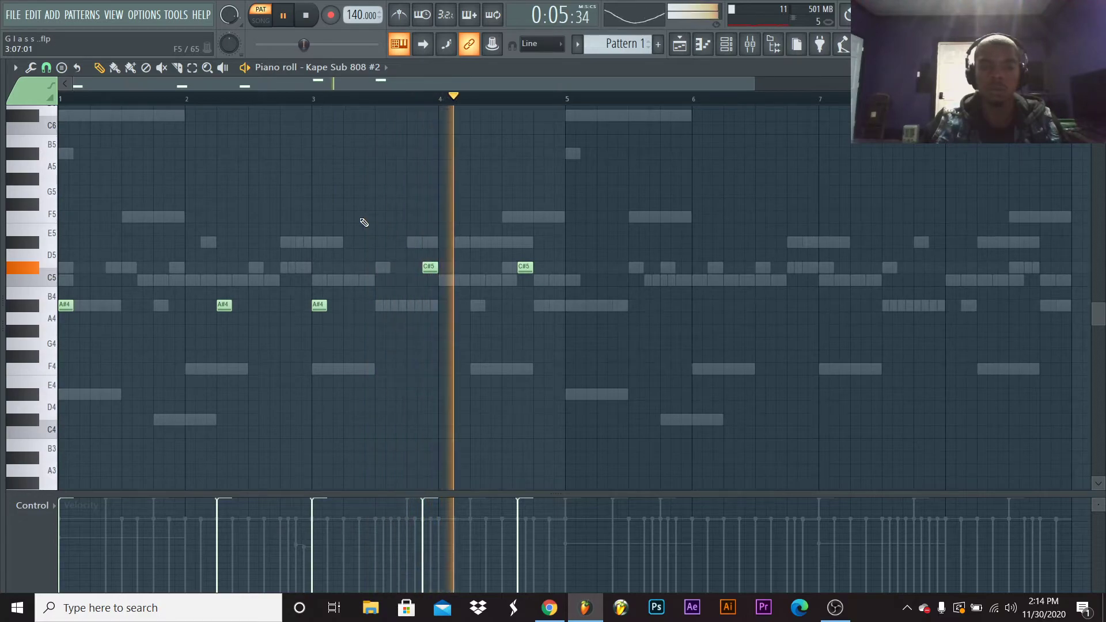
# Duplicate the four-bar 808 note pattern into bars 5 to 8 and close the piano roll
pyautogui.press('space')
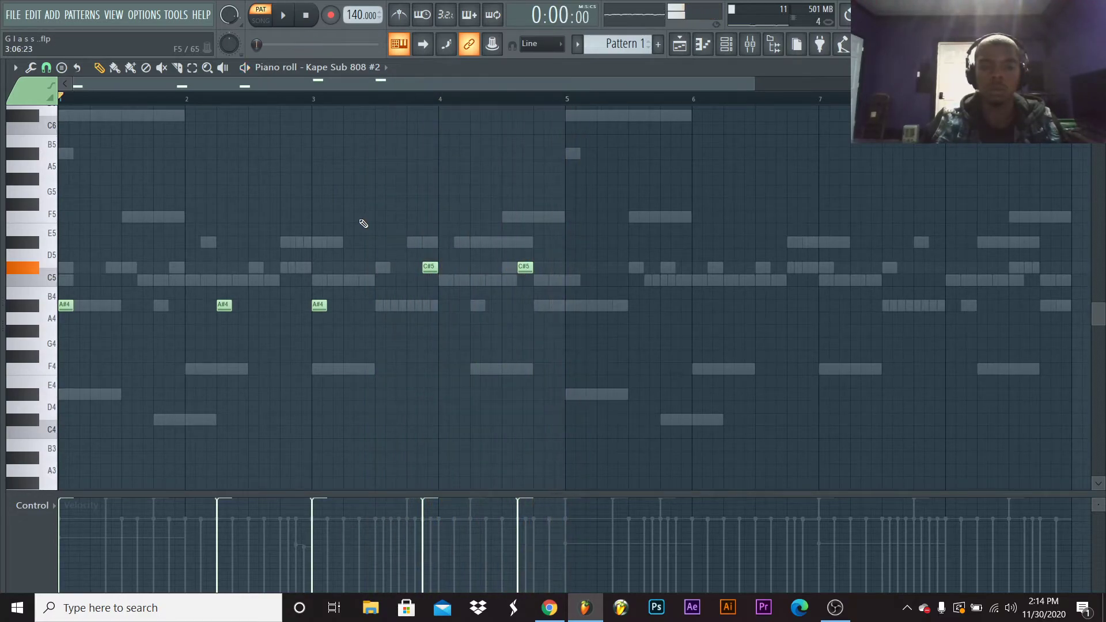
pyautogui.moveTo(52, 217); pyautogui.dragTo(576, 264)
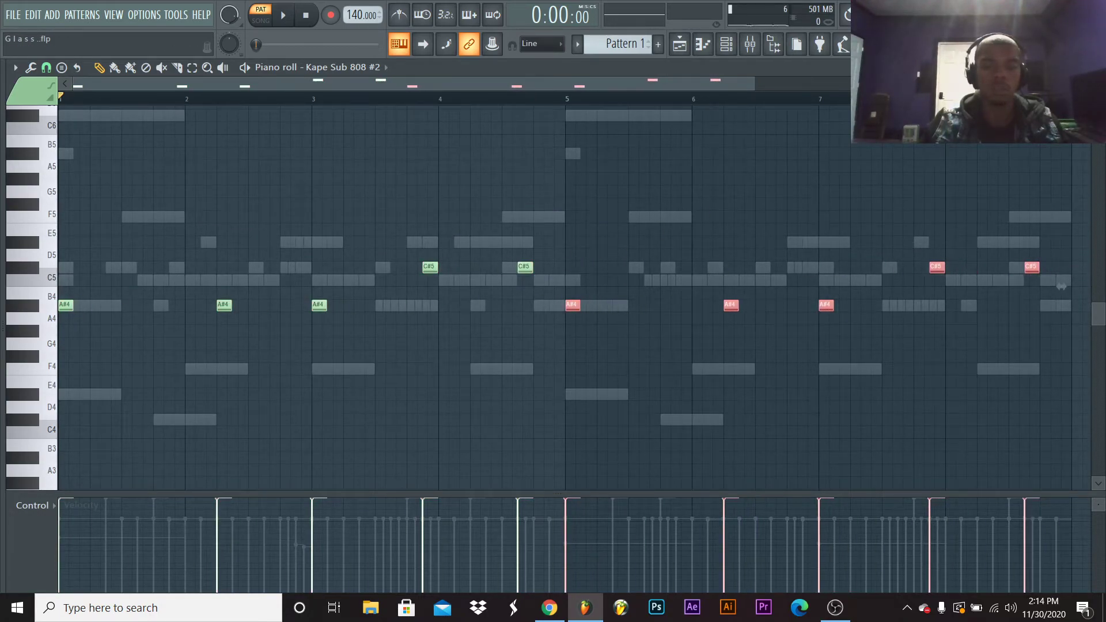
pyautogui.press('Escape')
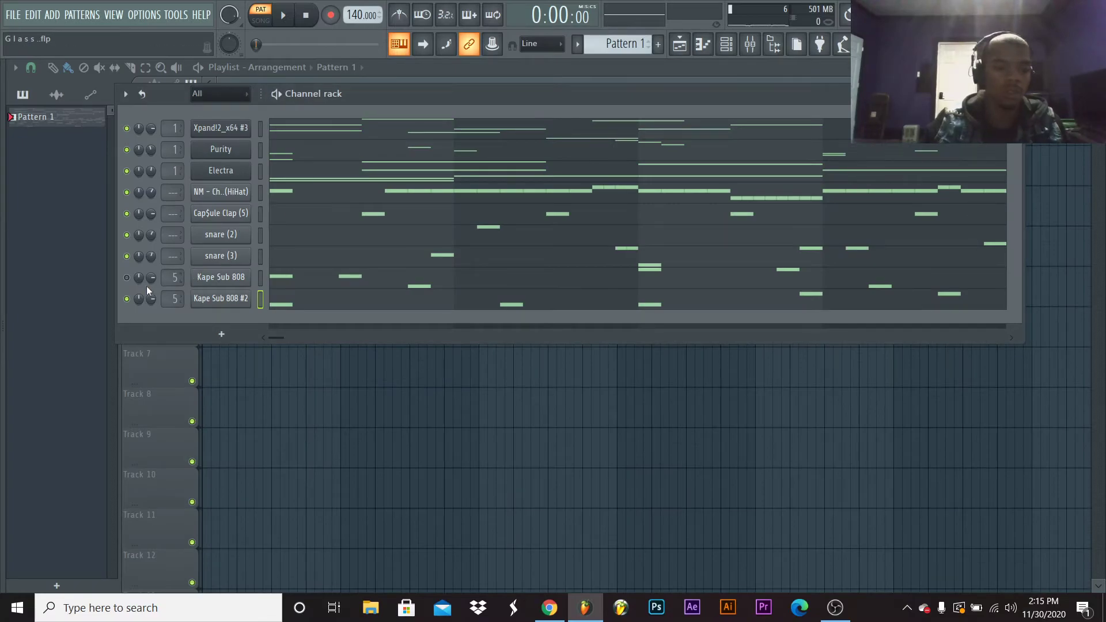
# Compare the sample, envelope and cut-group settings of Kape Sub 808 #2 and Kape Sub 808, and check the clone's Cut itself option
pyautogui.click(218, 301)
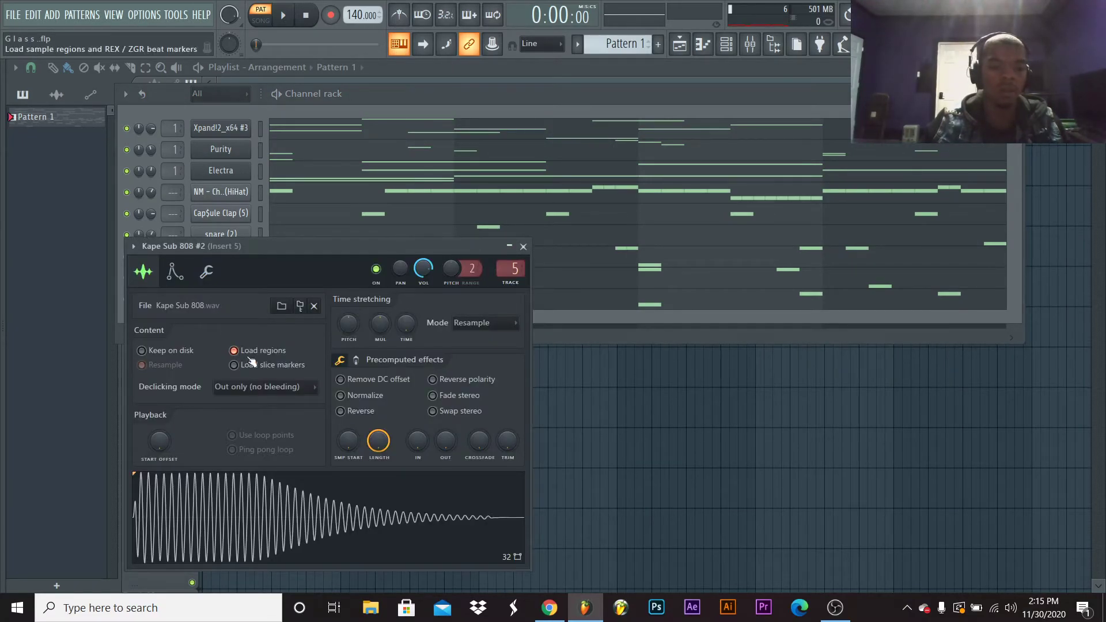
pyautogui.click(174, 273)
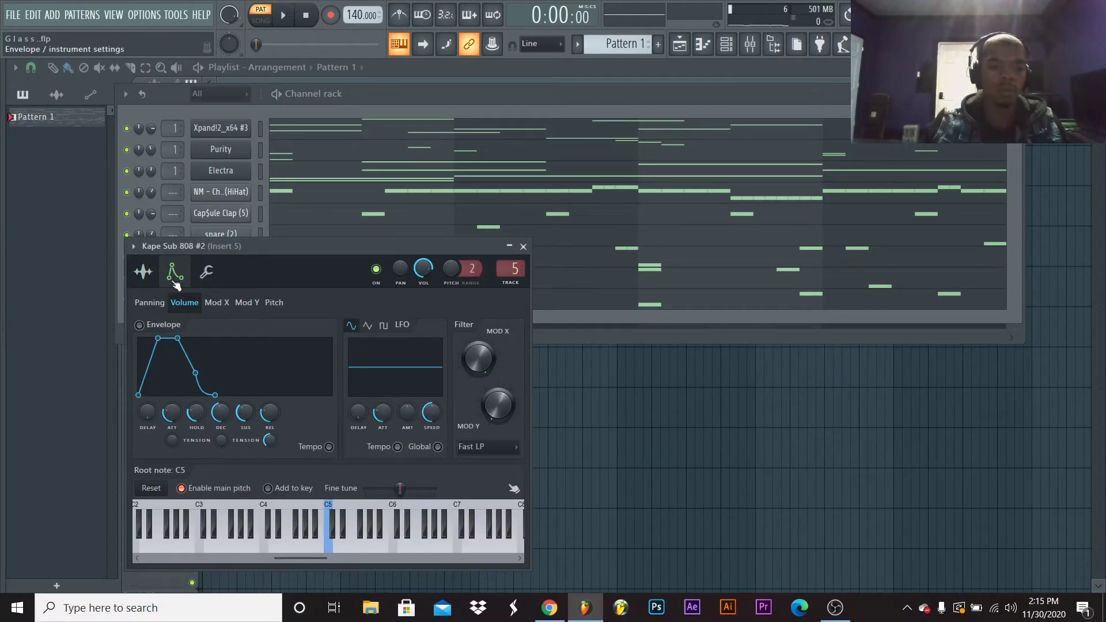
pyautogui.click(144, 272)
pyautogui.click(206, 273)
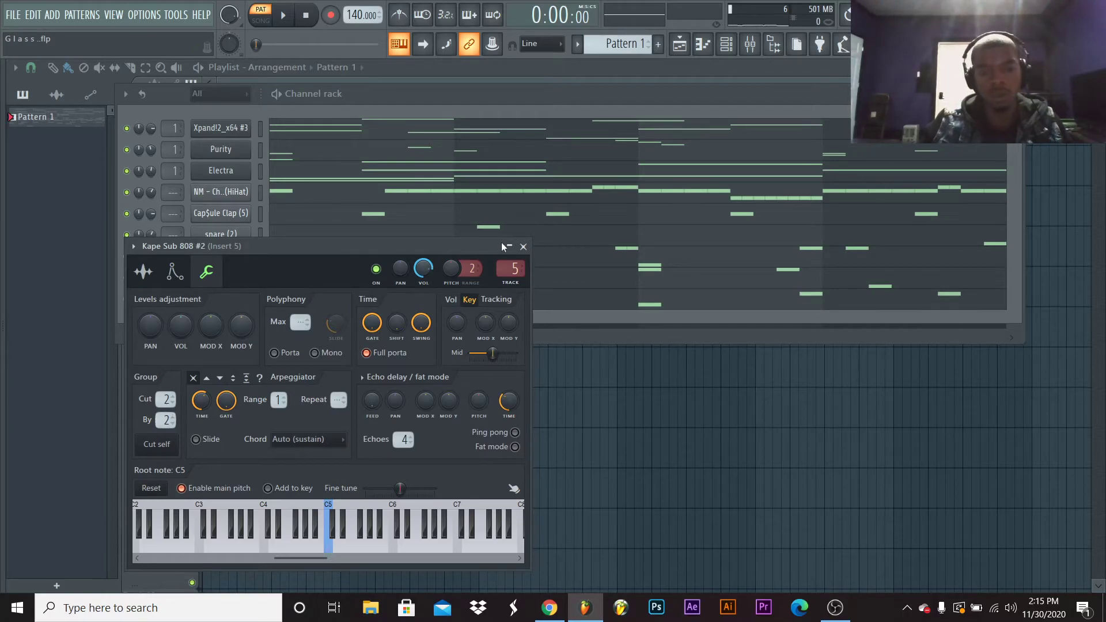
pyautogui.click(522, 247)
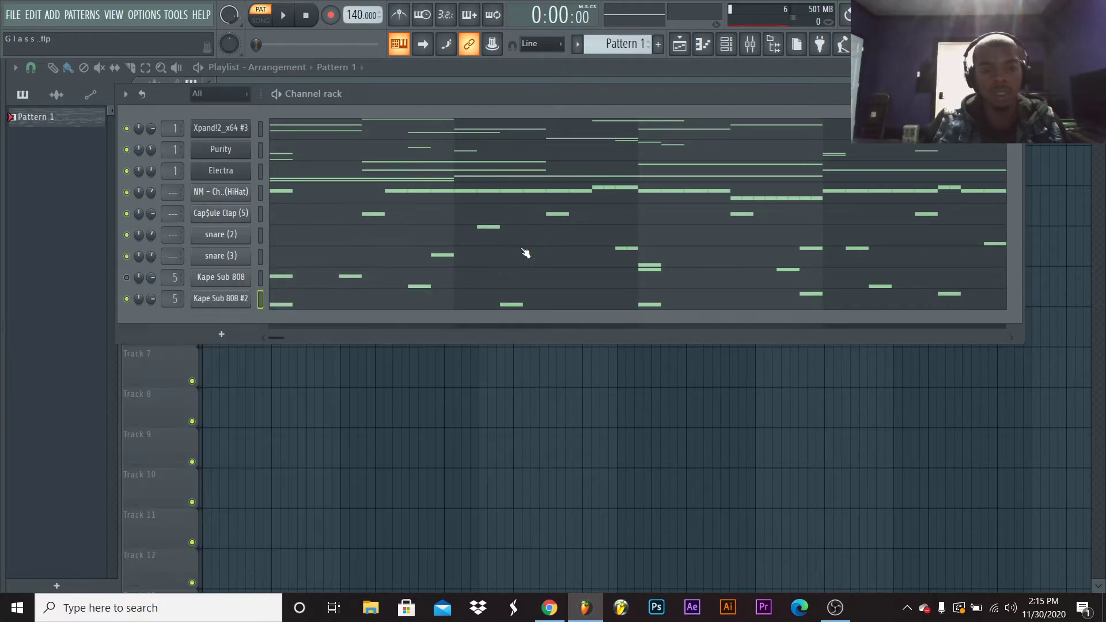
pyautogui.click(221, 277)
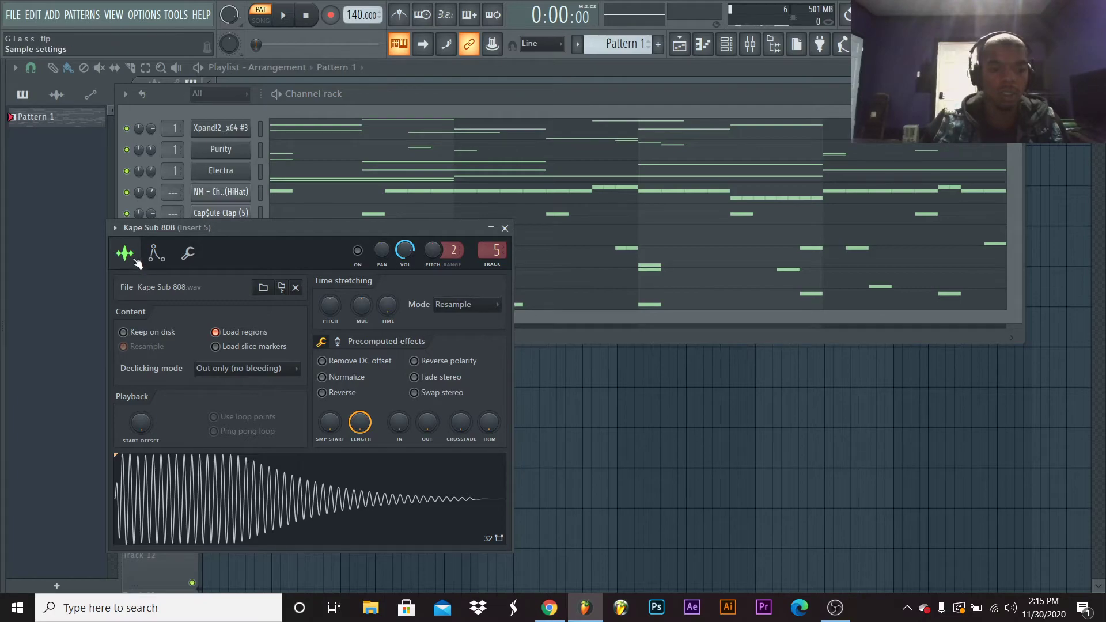
pyautogui.click(156, 253)
pyautogui.click(187, 255)
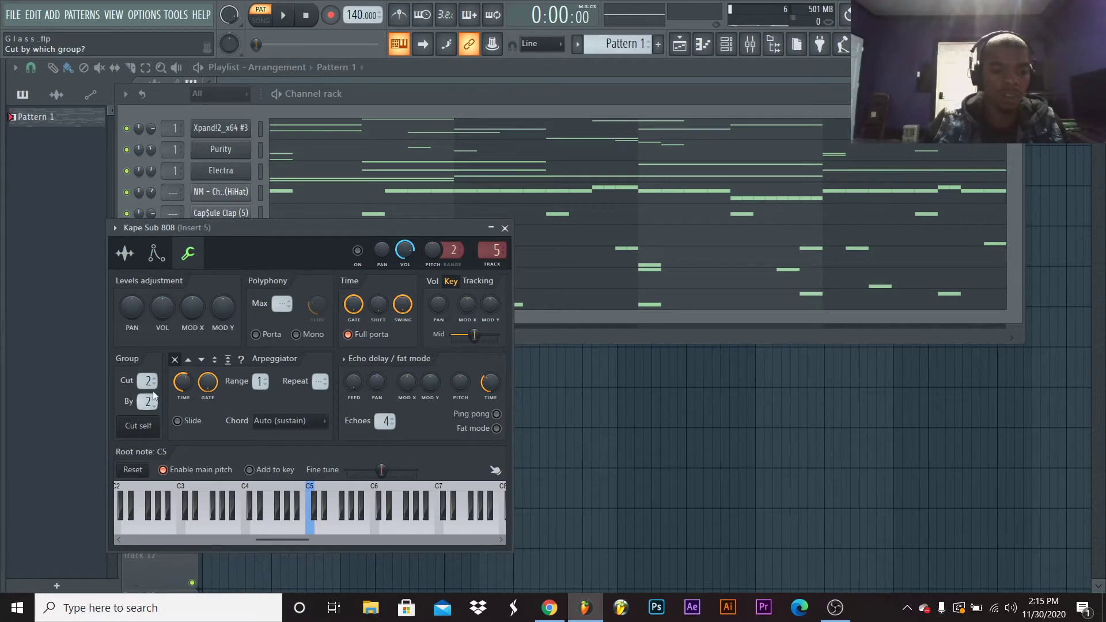
pyautogui.click(505, 228)
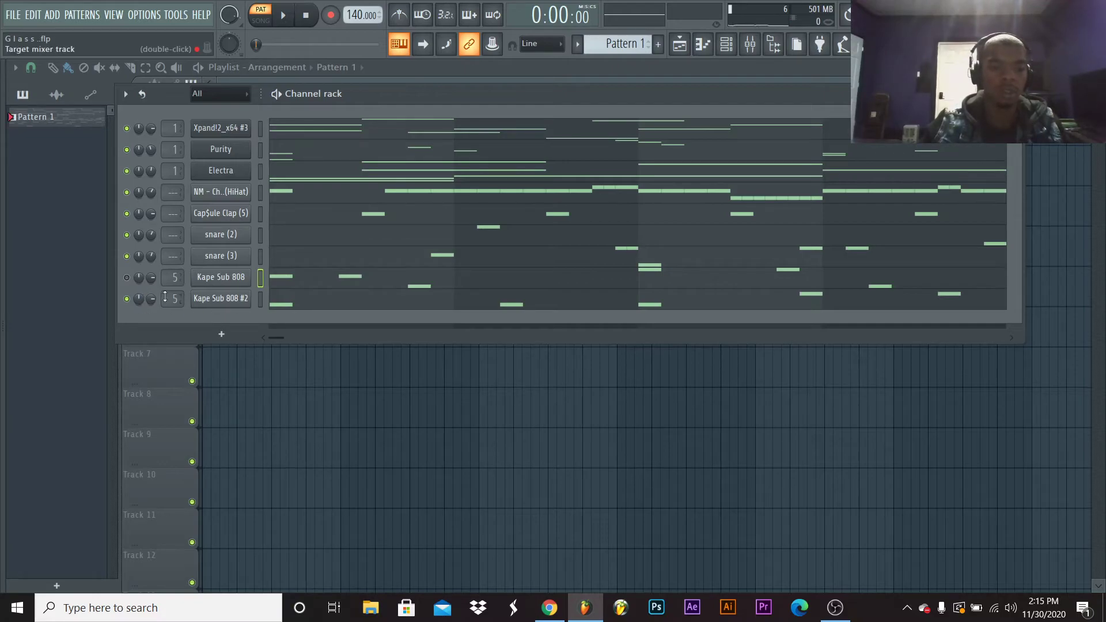
pyautogui.rightClick(212, 297)
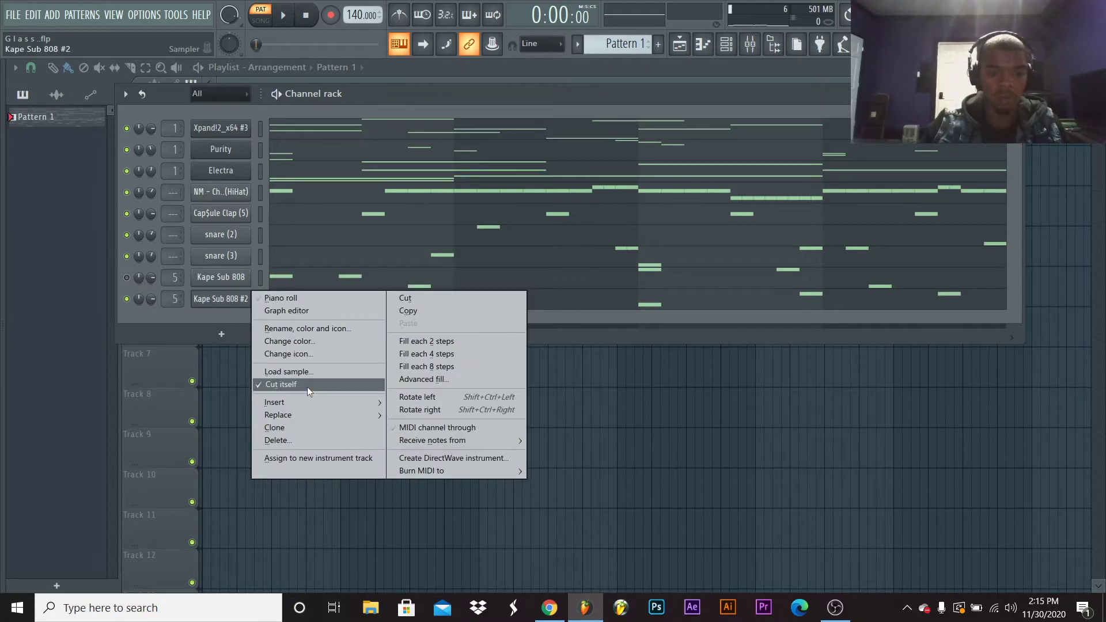
pyautogui.click(204, 320)
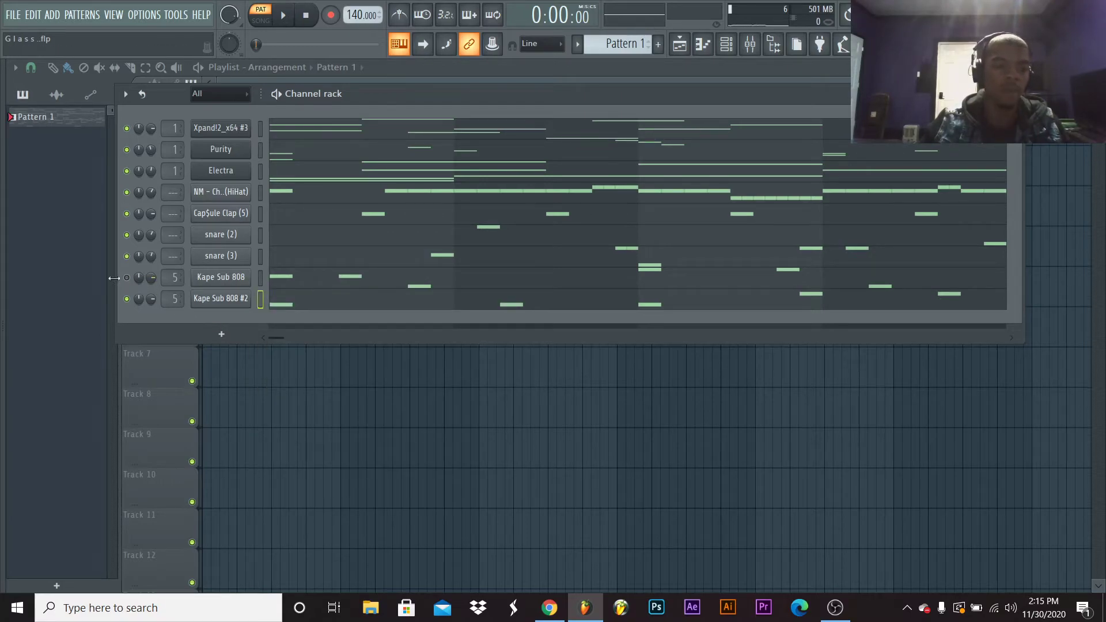
# Play the beat with the original Kape Sub 808 in place of the clone and examine its notes in the piano roll
pyautogui.press('space')
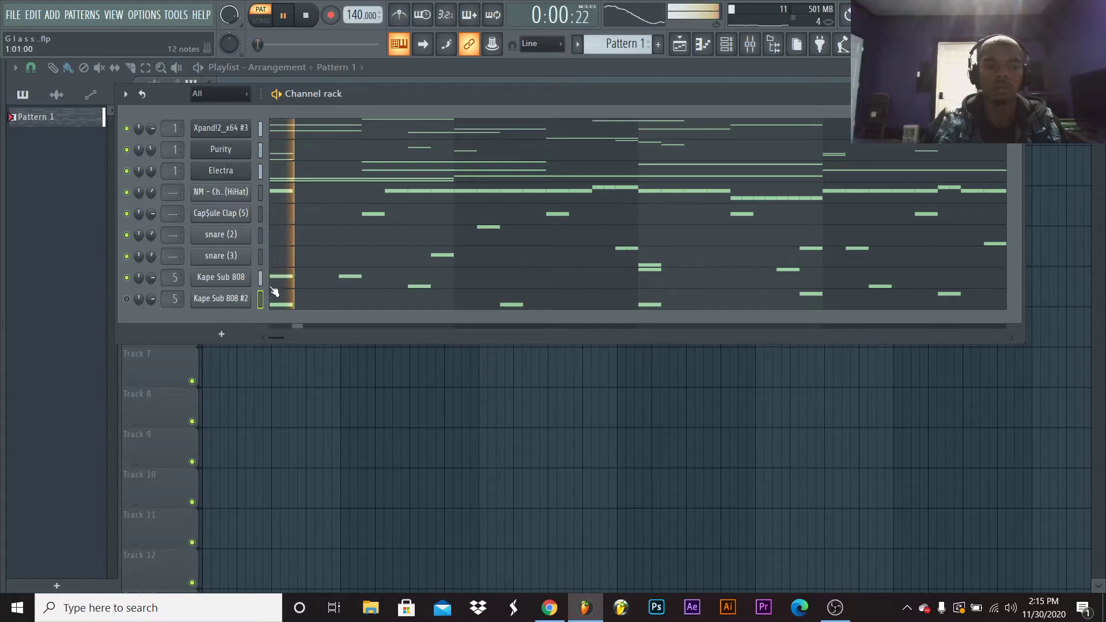
pyautogui.click(364, 282)
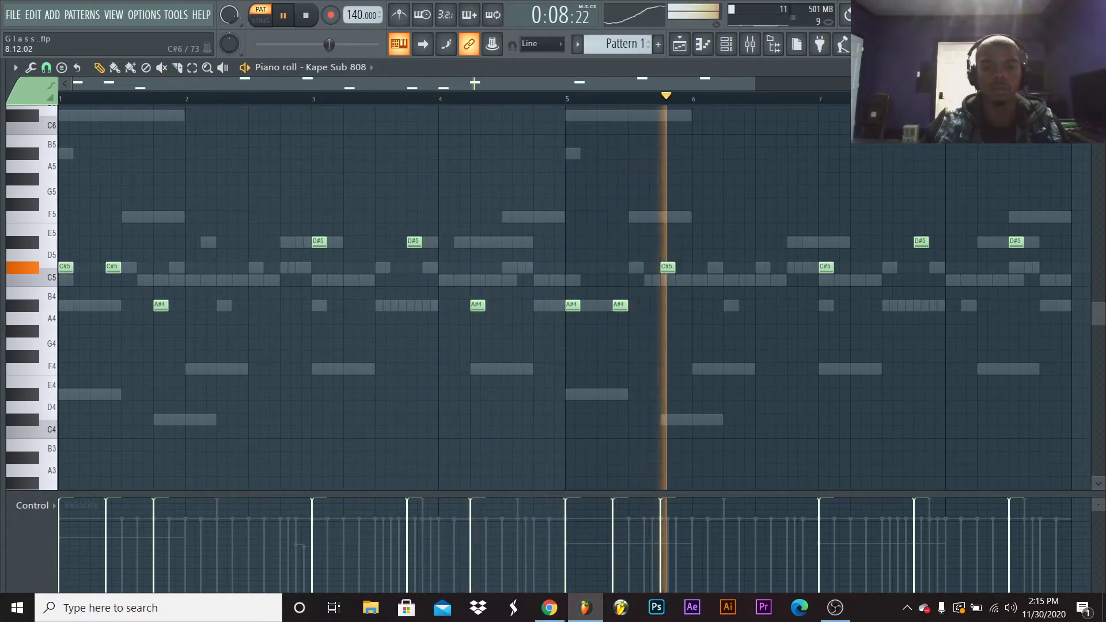
pyautogui.press('F7')
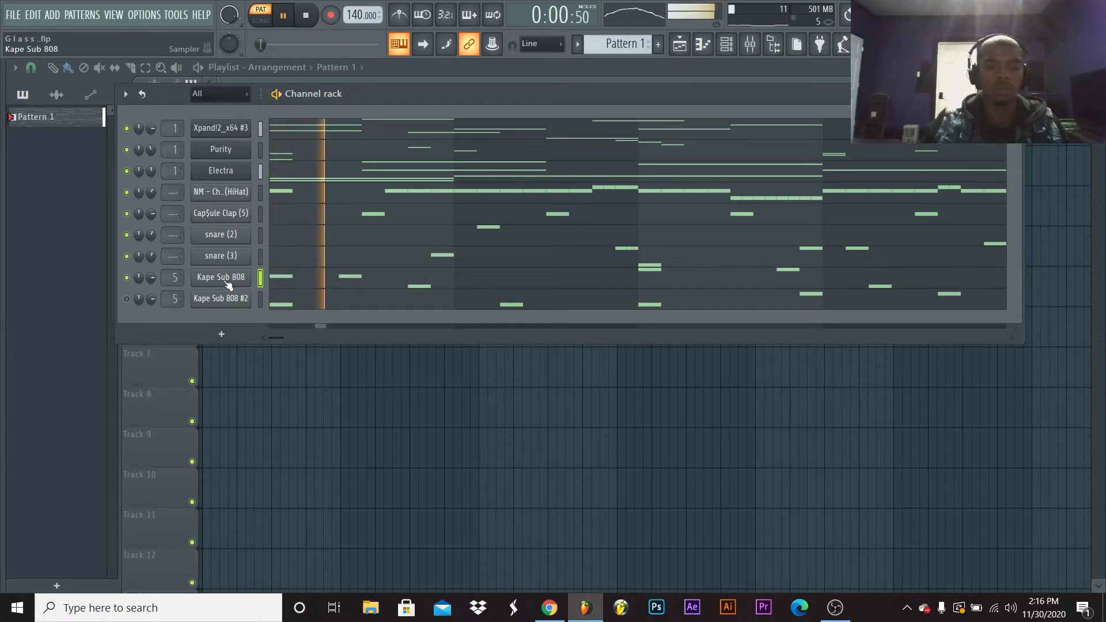
pyautogui.press('space')
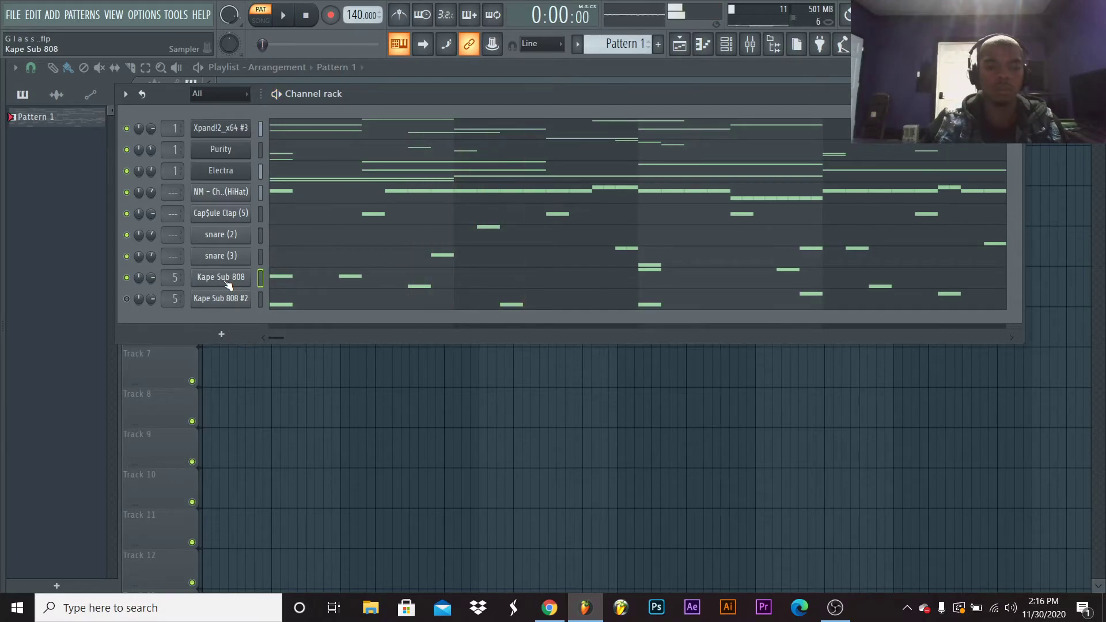
# Turn the Cut itself option of Kape Sub 808 off and back on
pyautogui.rightClick(223, 278)
pyautogui.click(320, 365)
pyautogui.rightClick(217, 278)
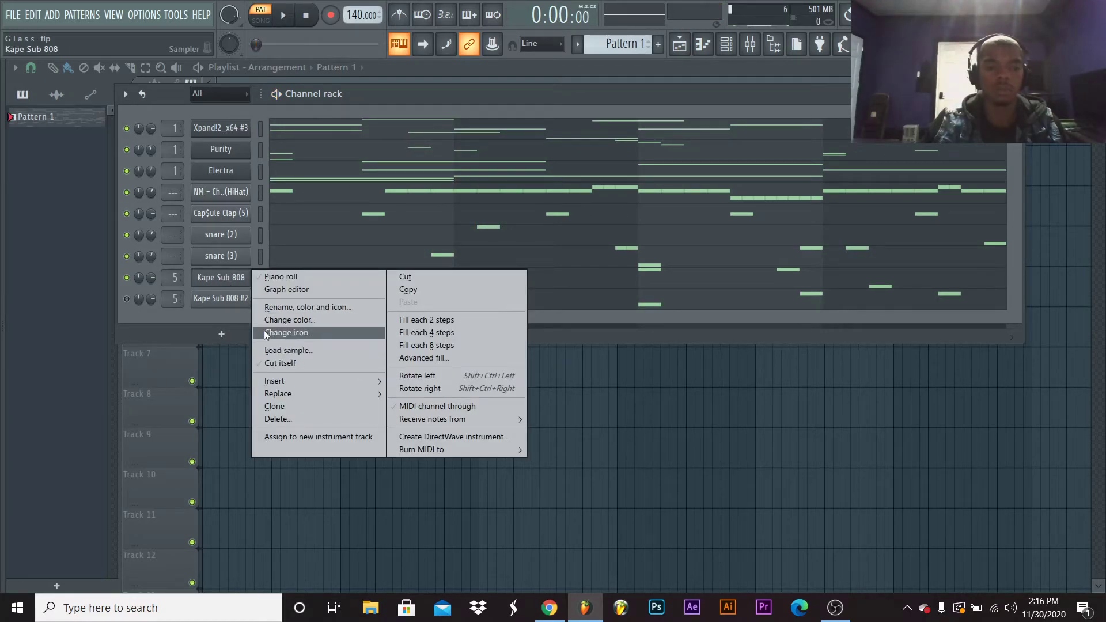
pyautogui.rightClick(211, 282)
pyautogui.rightClick(211, 282)
pyautogui.click(281, 362)
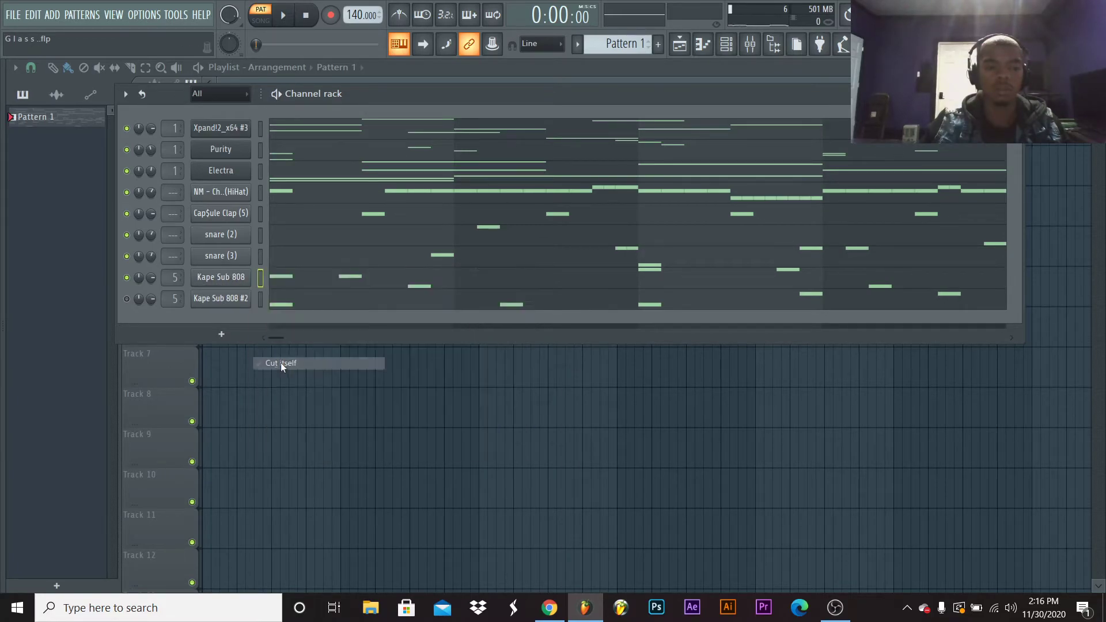
# Play the beat, mute Kape Sub 808, unmute Kape Sub 808 #2 and open the clone's piano roll
pyautogui.press('space')
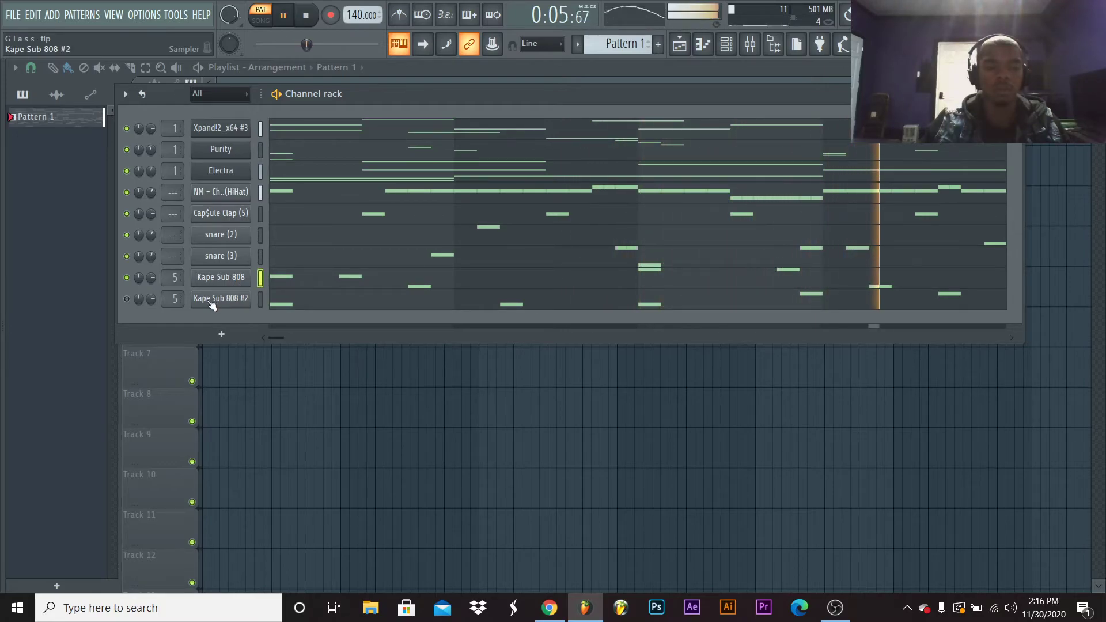
pyautogui.click(127, 299)
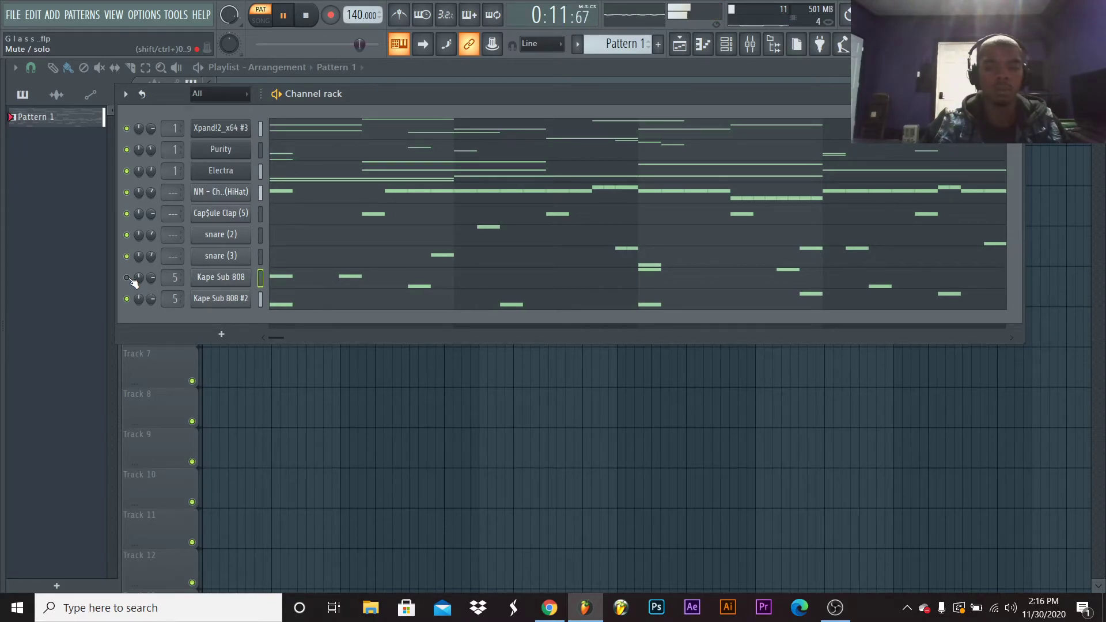
pyautogui.click(471, 304)
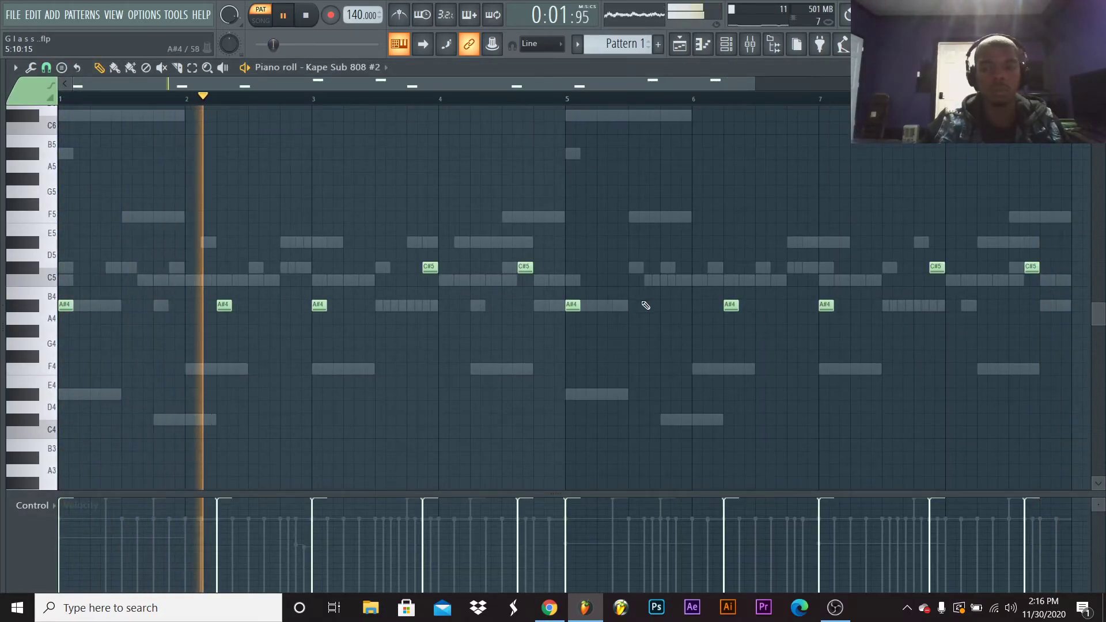
# Play the beat from bar 3 in the piano roll of Kape Sub 808 #2 and stop playback
pyautogui.hscroll(2, 616, 68)
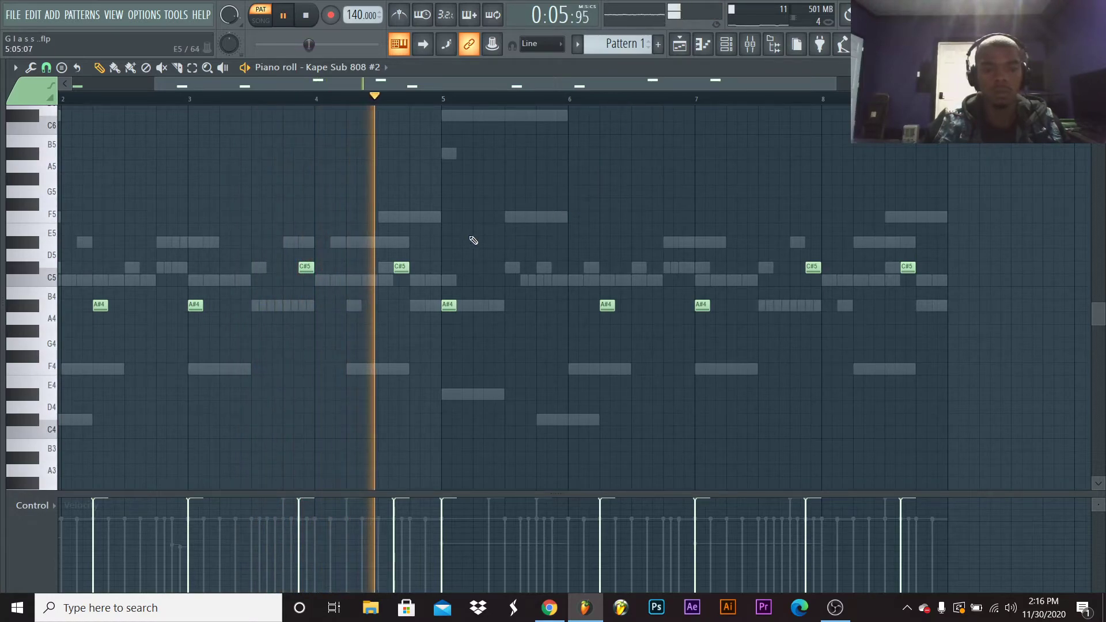
pyautogui.click(190, 104)
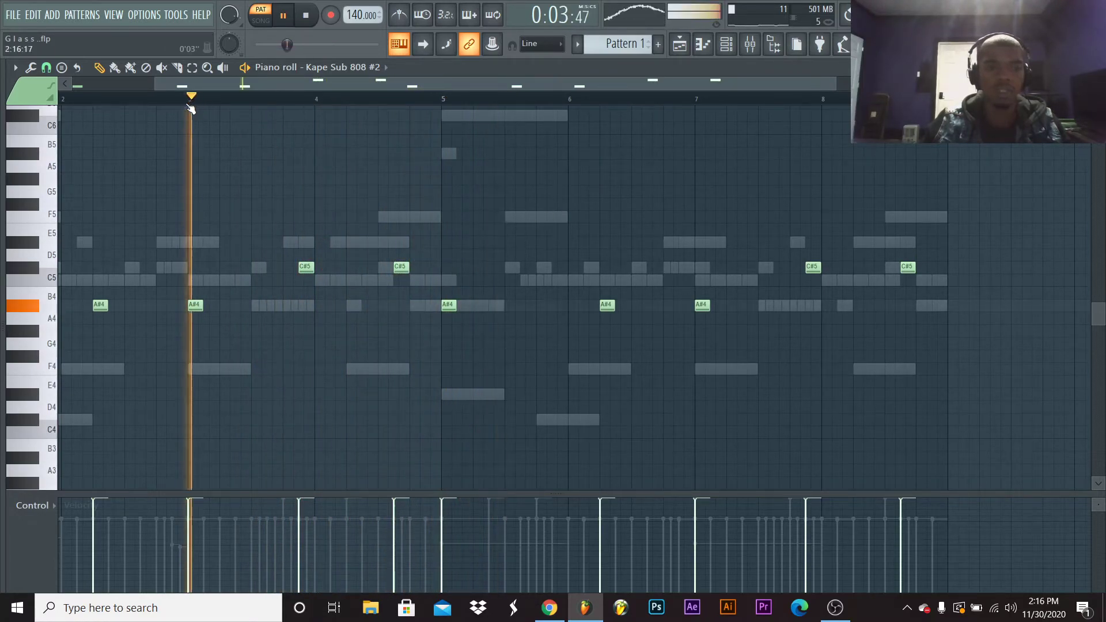
pyautogui.press('space')
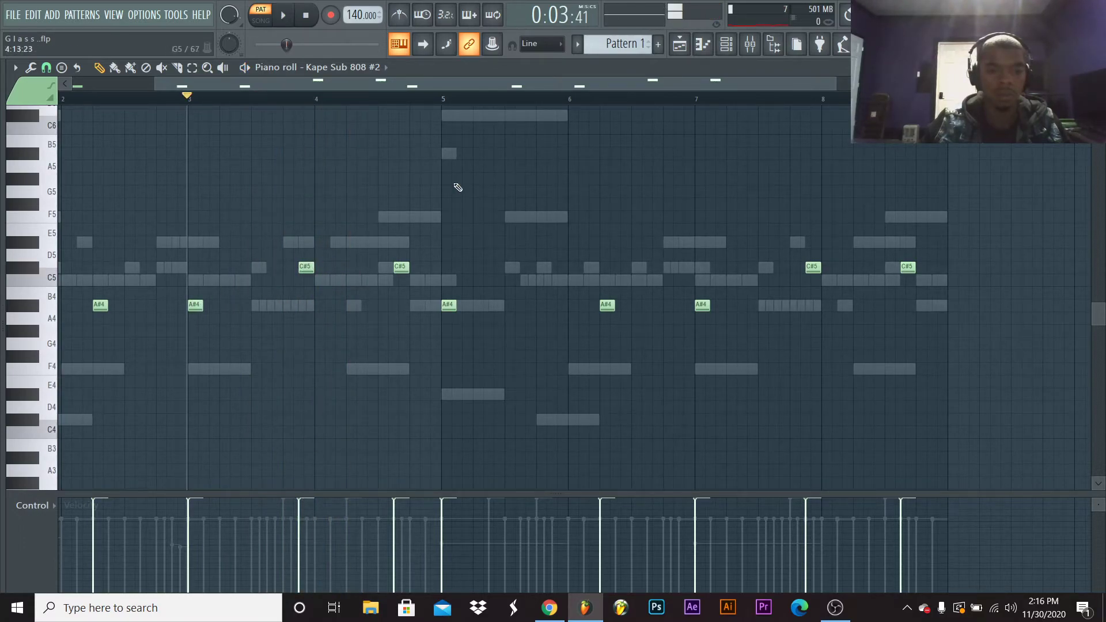
# Switch the Cut itself option of Kape Sub 808 #2 off and on again in the channel rack
pyautogui.press('F7')
pyautogui.rightClick(236, 307)
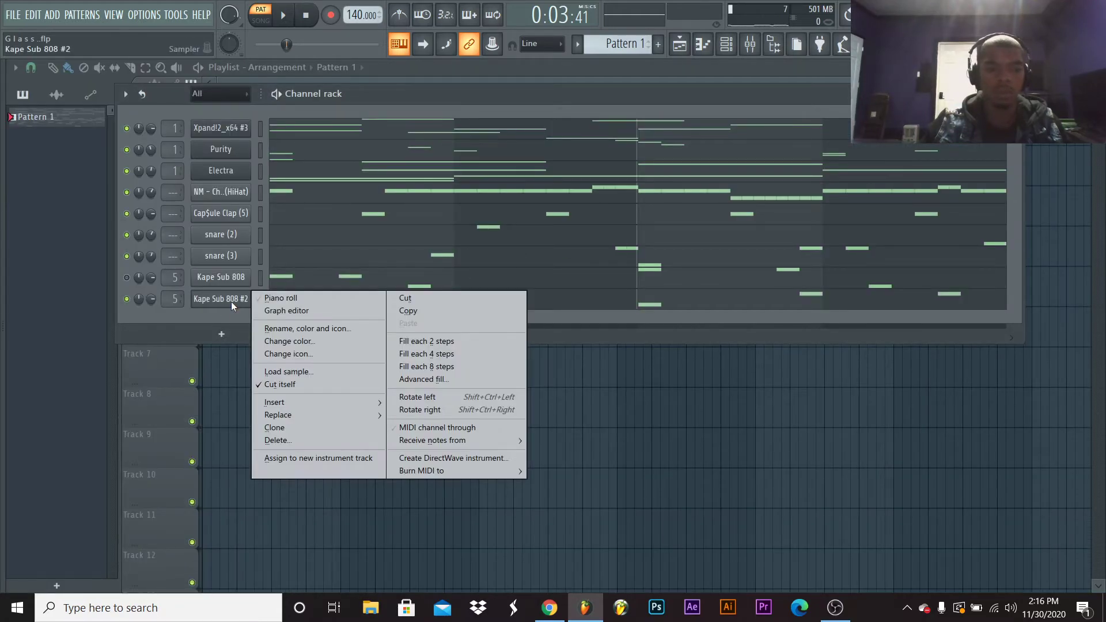
pyautogui.click(298, 381)
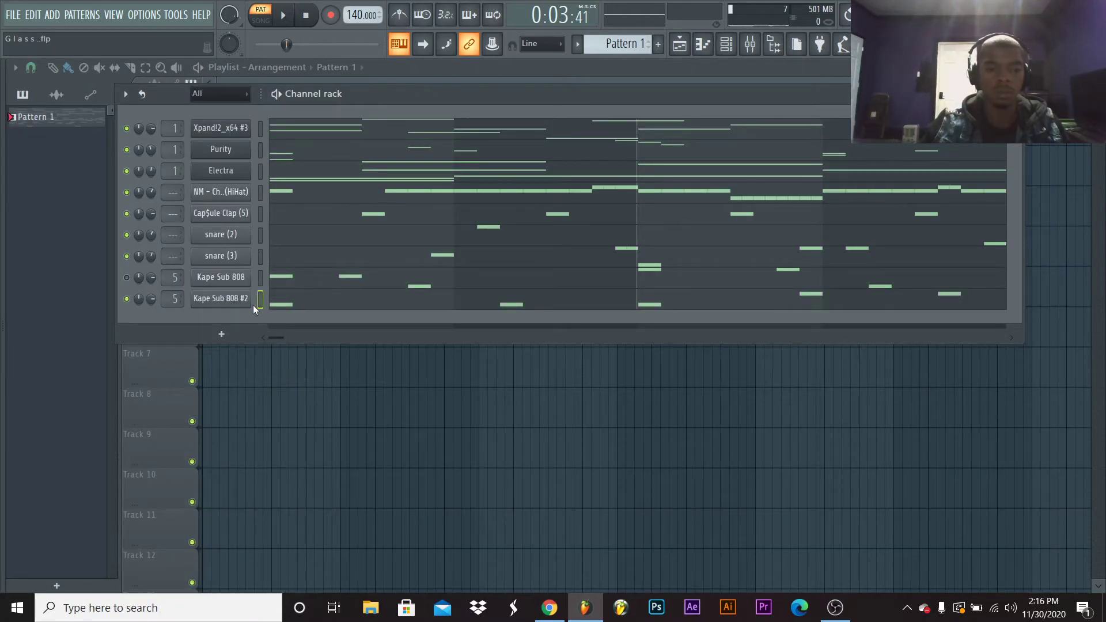
pyautogui.rightClick(238, 302)
pyautogui.click(266, 382)
# Set the Cut and By groups of Kape Sub 808 #2 and Kape Sub 808 to 2 and recheck the clone's settings
pyautogui.click(237, 304)
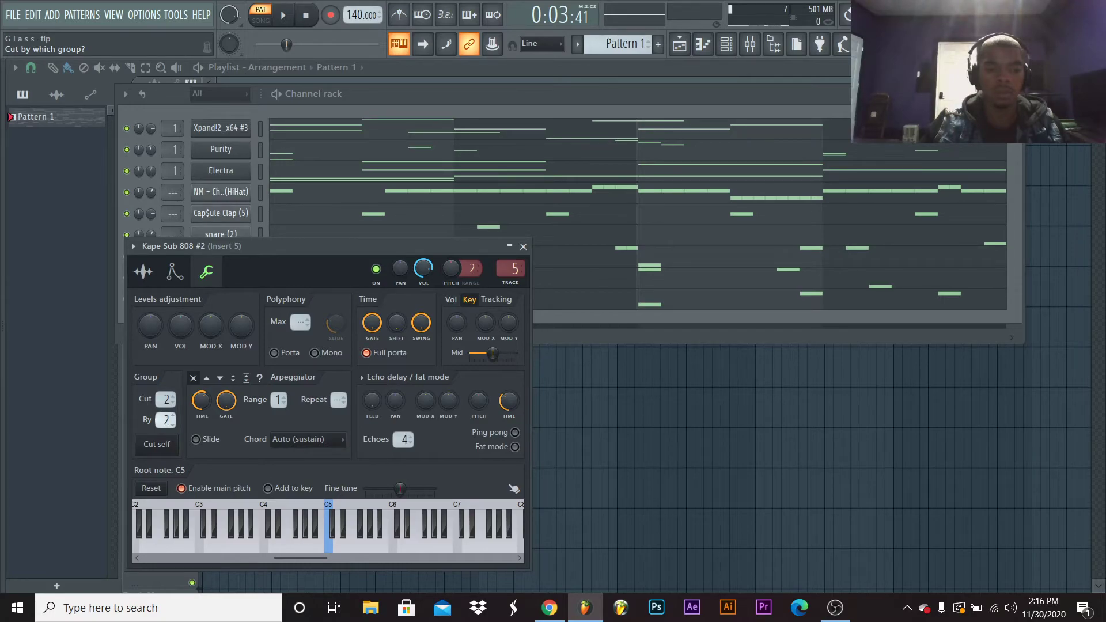
pyautogui.click(522, 247)
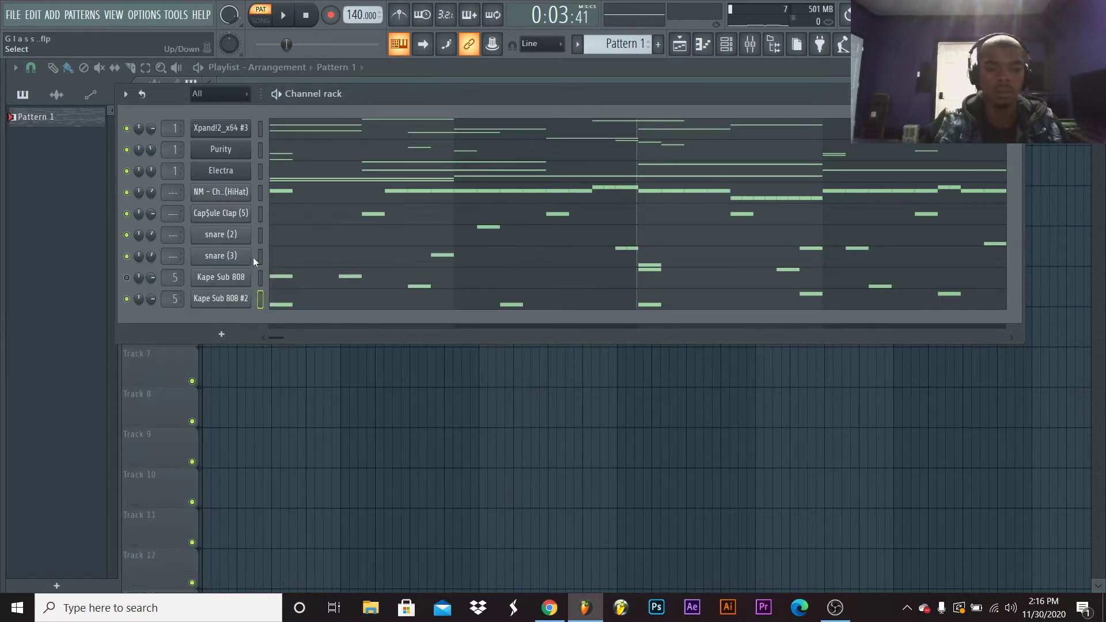
pyautogui.click(230, 278)
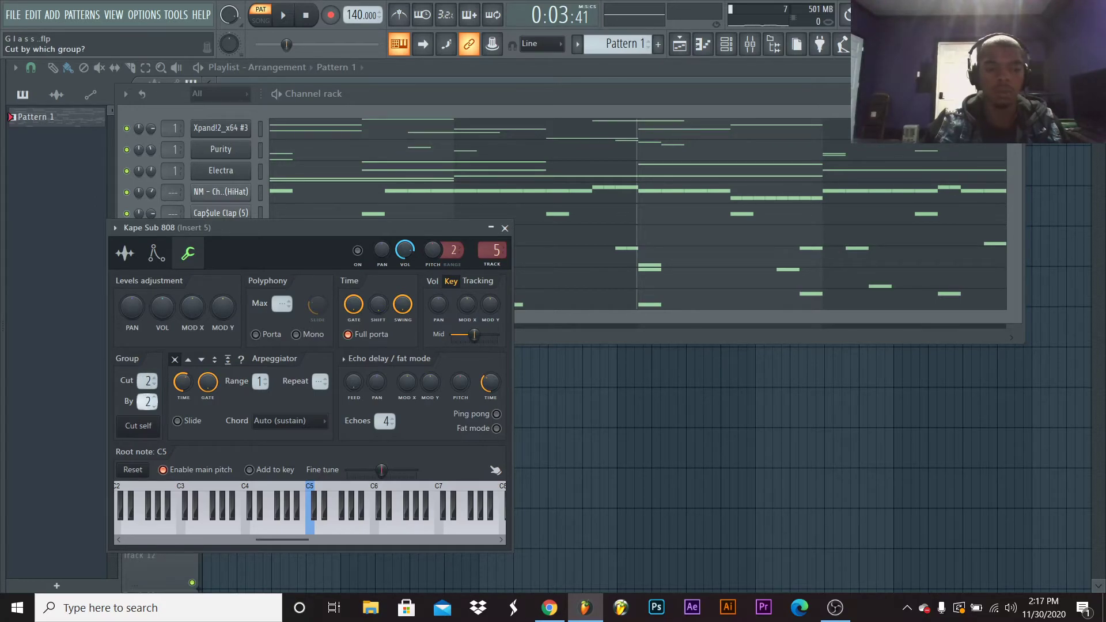
pyautogui.click(505, 228)
pyautogui.click(242, 300)
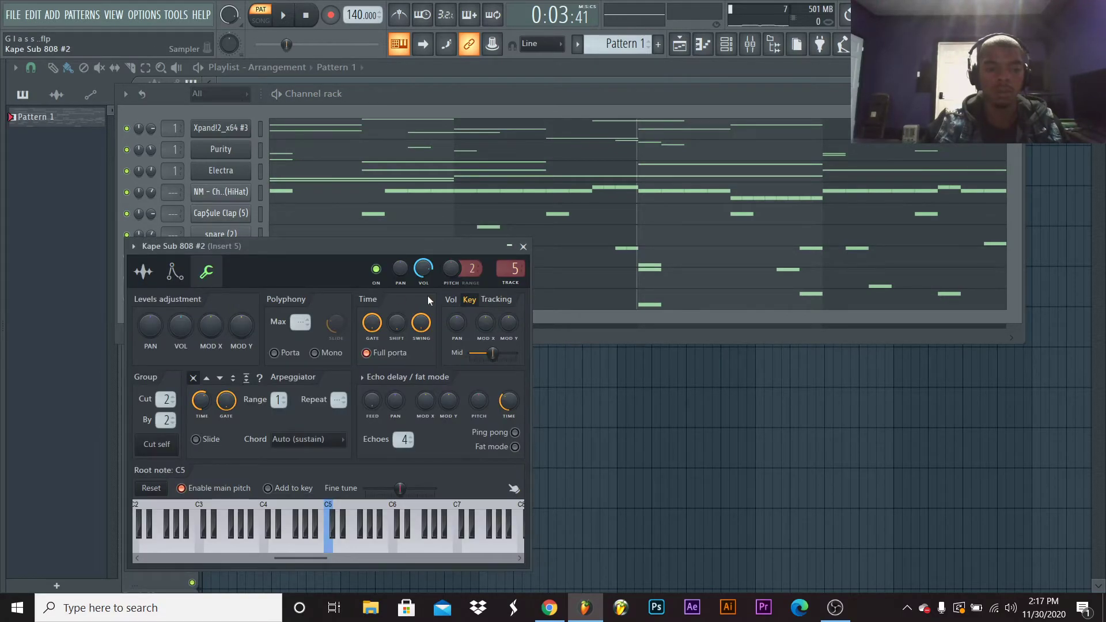
pyautogui.click(523, 247)
# Play the beat and unmute the Electra, Purity and Xpand!2_x64 #3 channels
pyautogui.press('space')
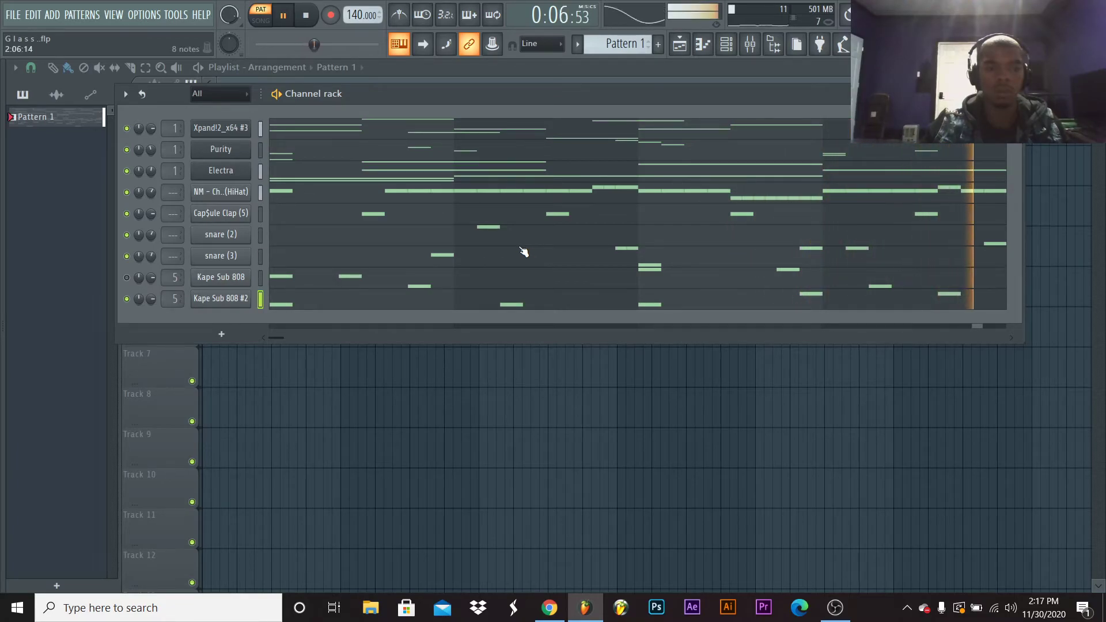
pyautogui.press('space')
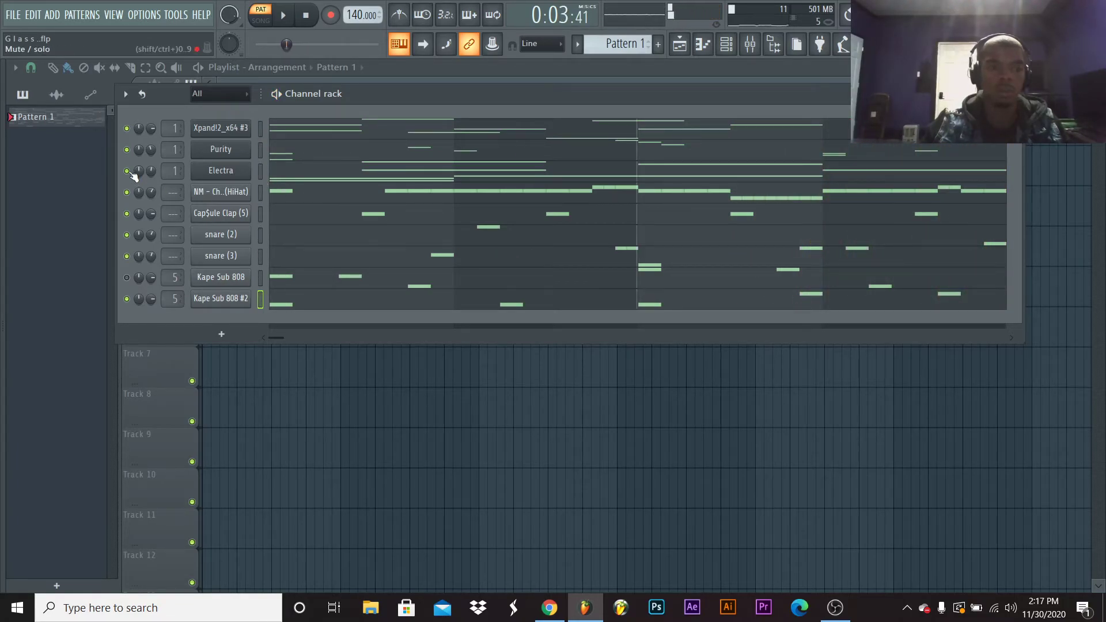
pyautogui.press('space')
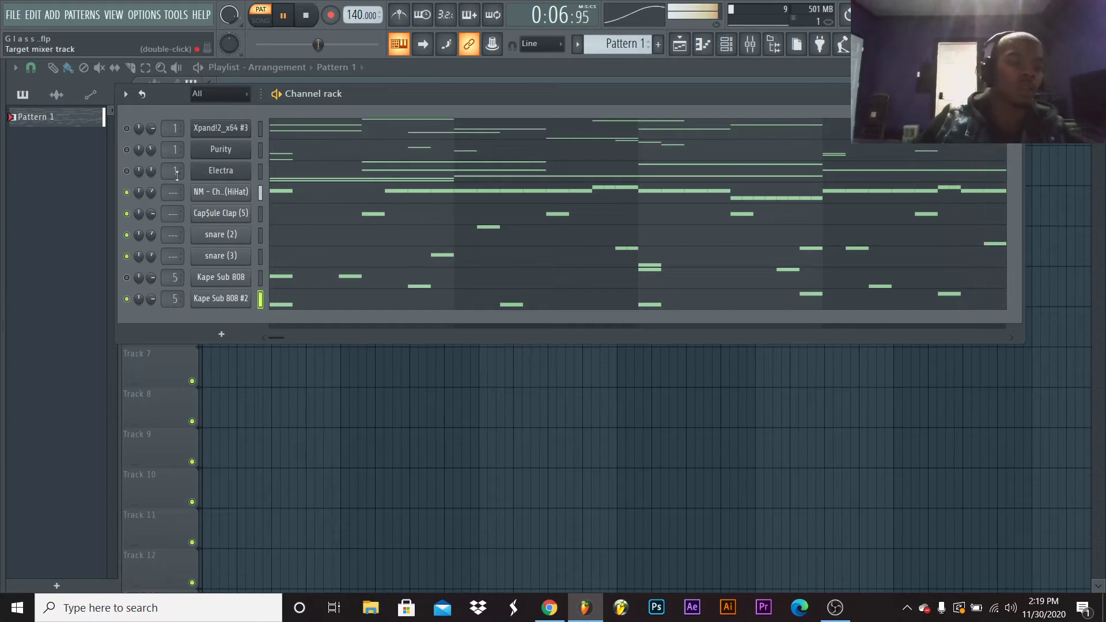
pyautogui.click(128, 171)
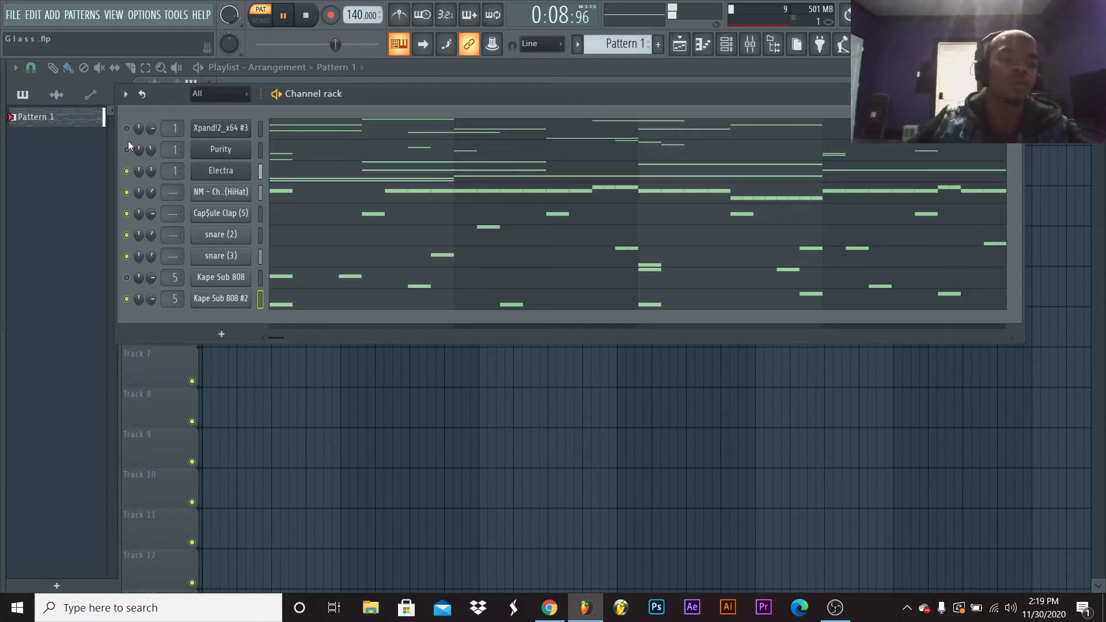
pyautogui.click(128, 150)
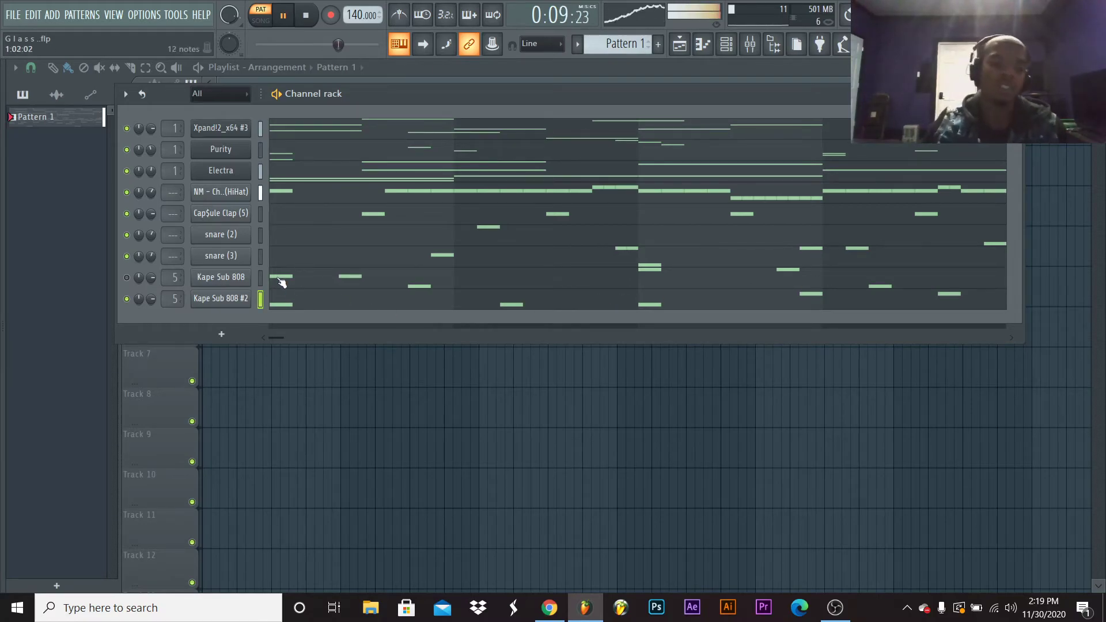
# Remove the C#5 note just before bar 4 from Kape Sub 808 #2 and draw it back in the same place
pyautogui.click(346, 301)
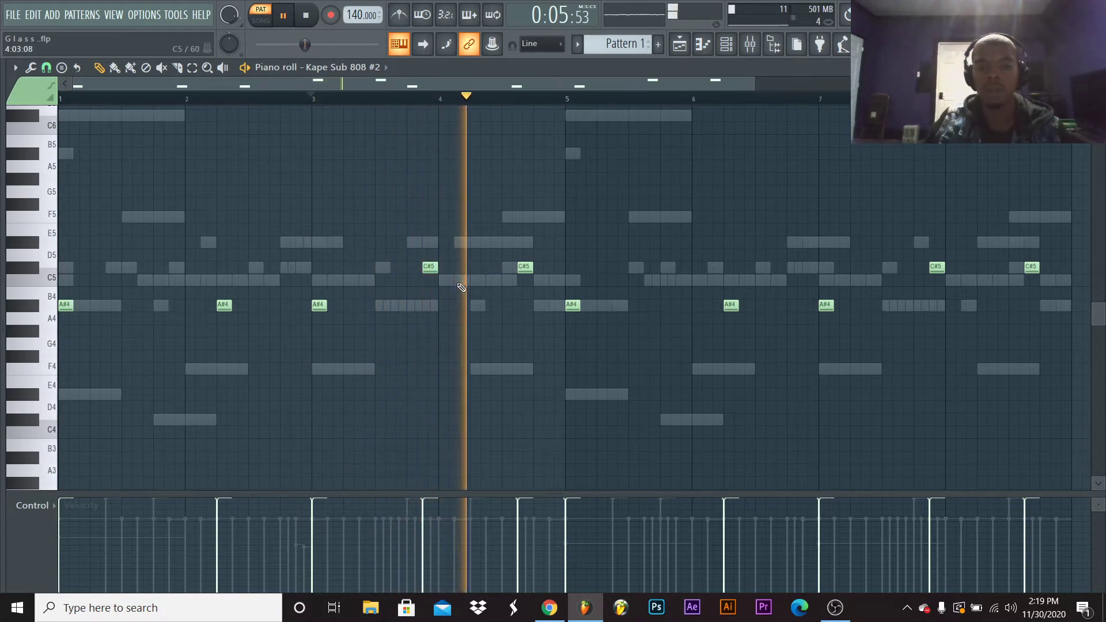
pyautogui.rightClick(429, 267)
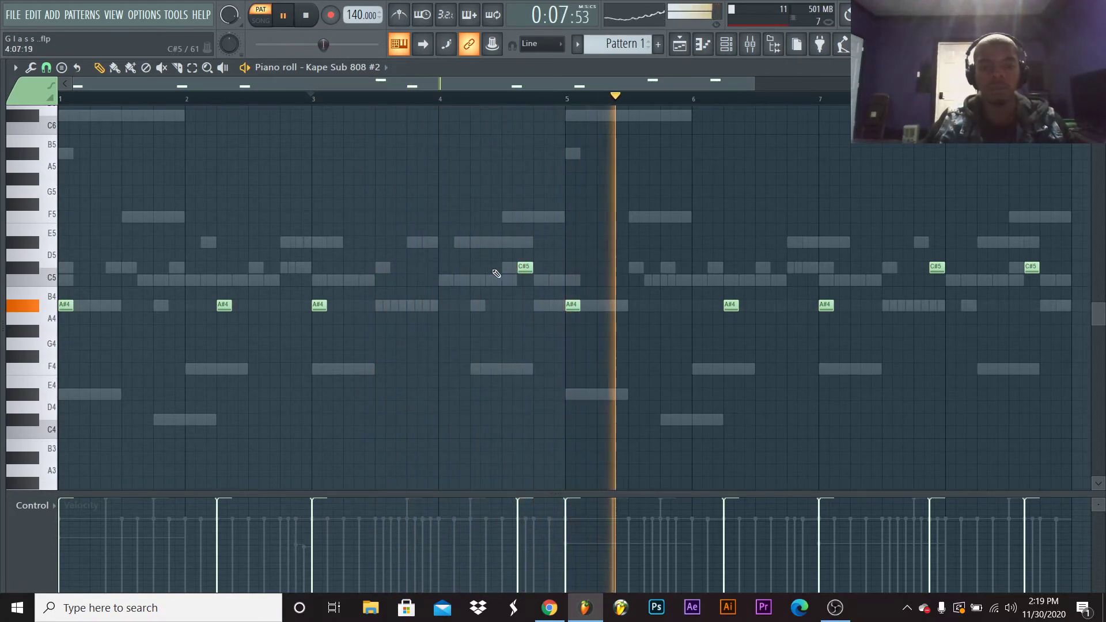
pyautogui.click(425, 269)
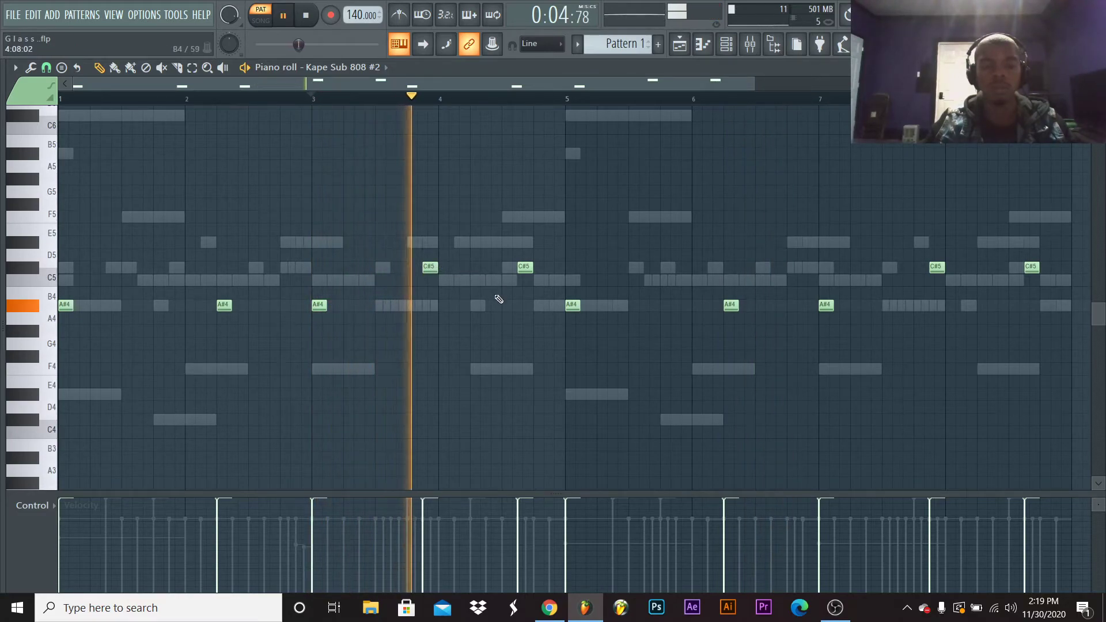
# Replay the beat from the start and examine the notes of Kape Sub 808 #2 against the other channels
pyautogui.press('space')
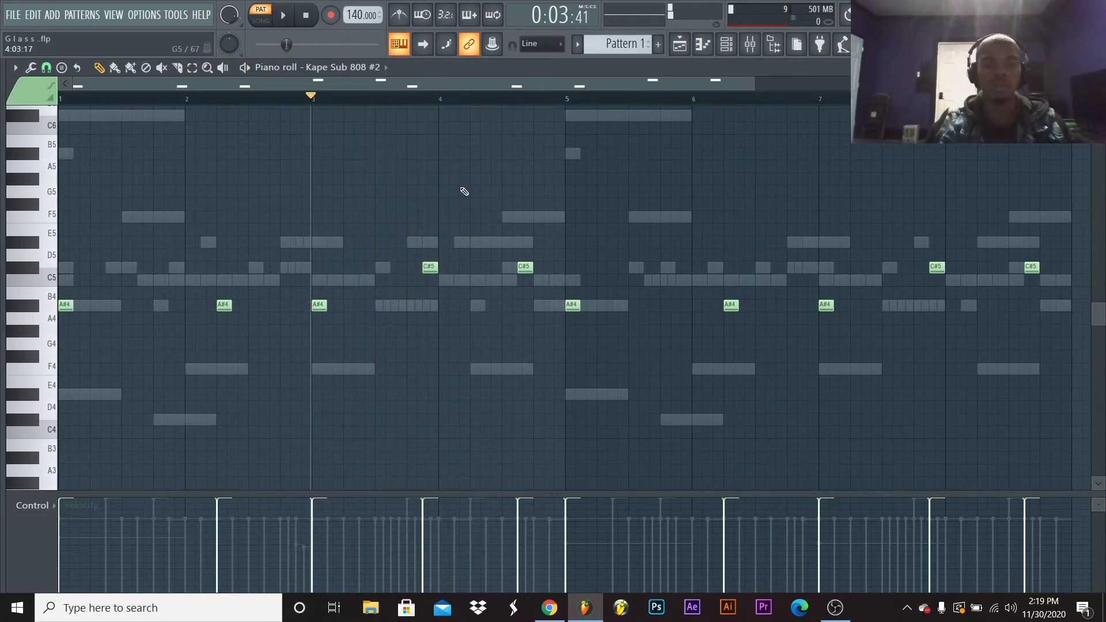
pyautogui.press('space')
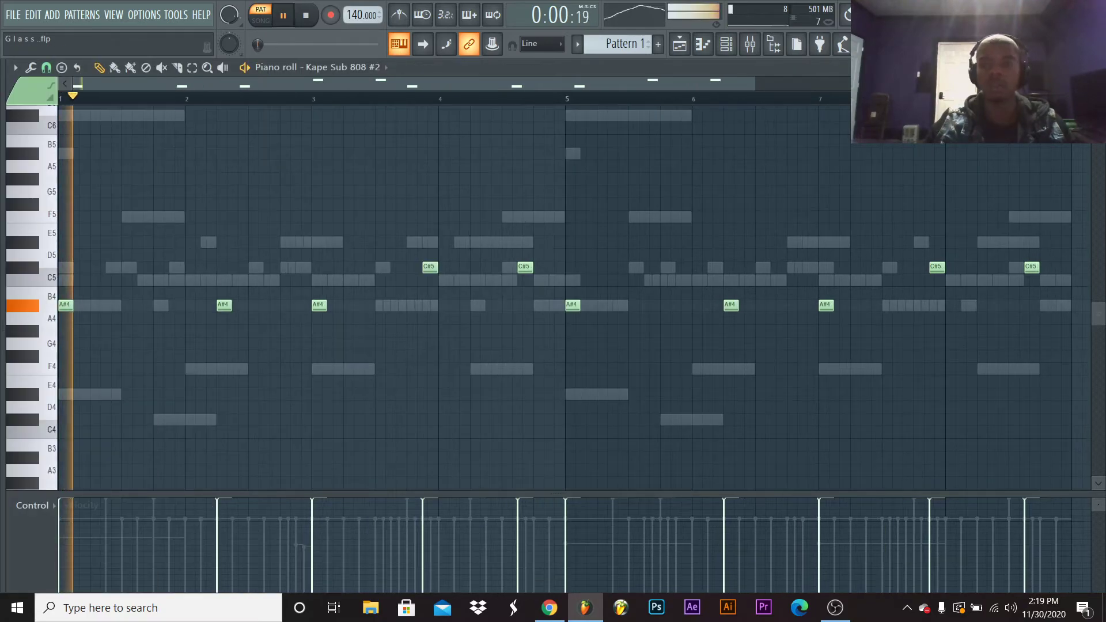
pyautogui.press('F7')
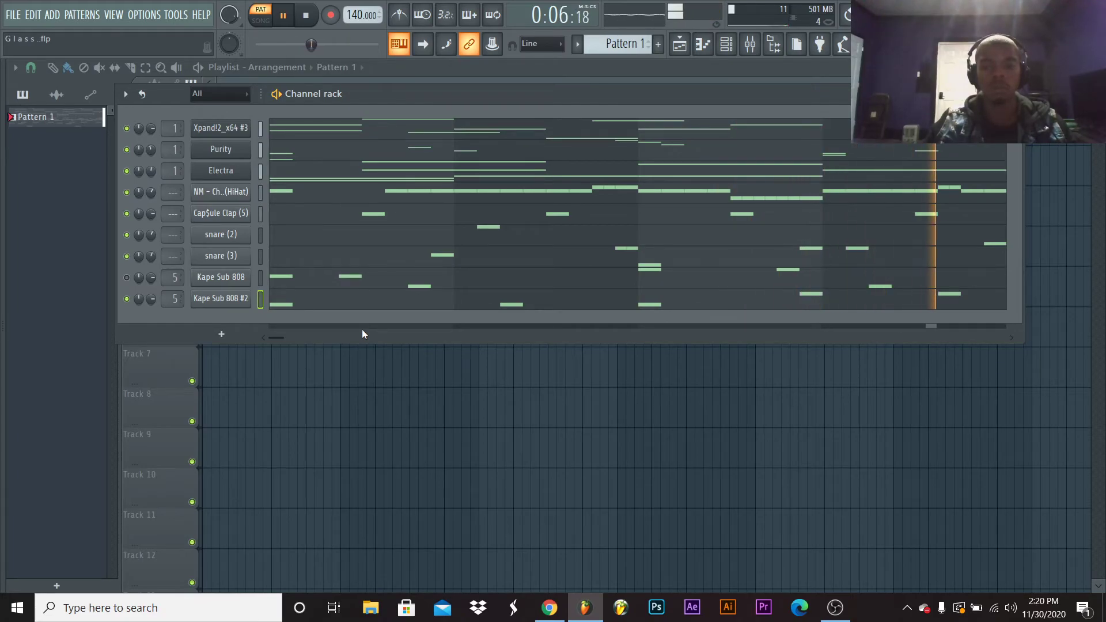
pyautogui.click(846, 303)
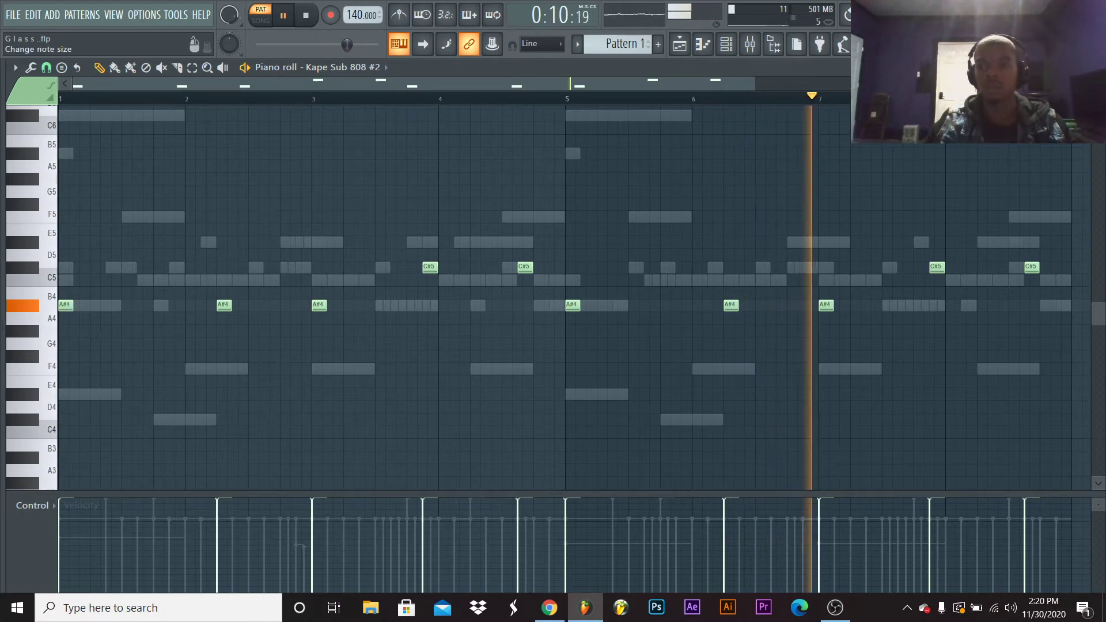
# Set the Cut and By groups of both Kape Sub 808 #2 and Kape Sub 808 to 1
pyautogui.press('F7')
pyautogui.click(229, 294)
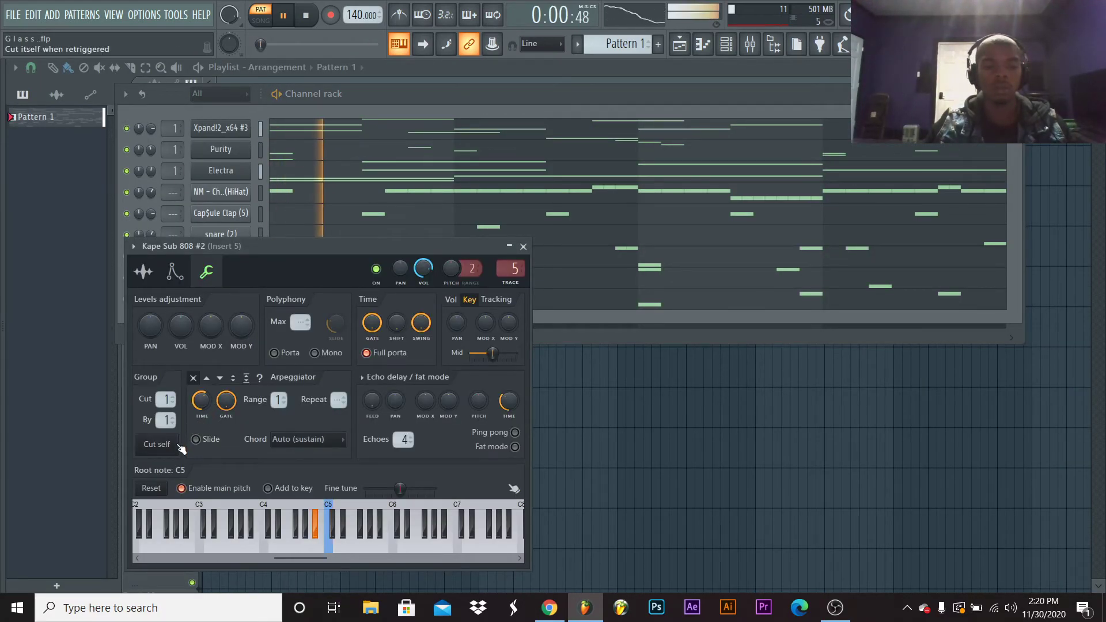
pyautogui.click(522, 246)
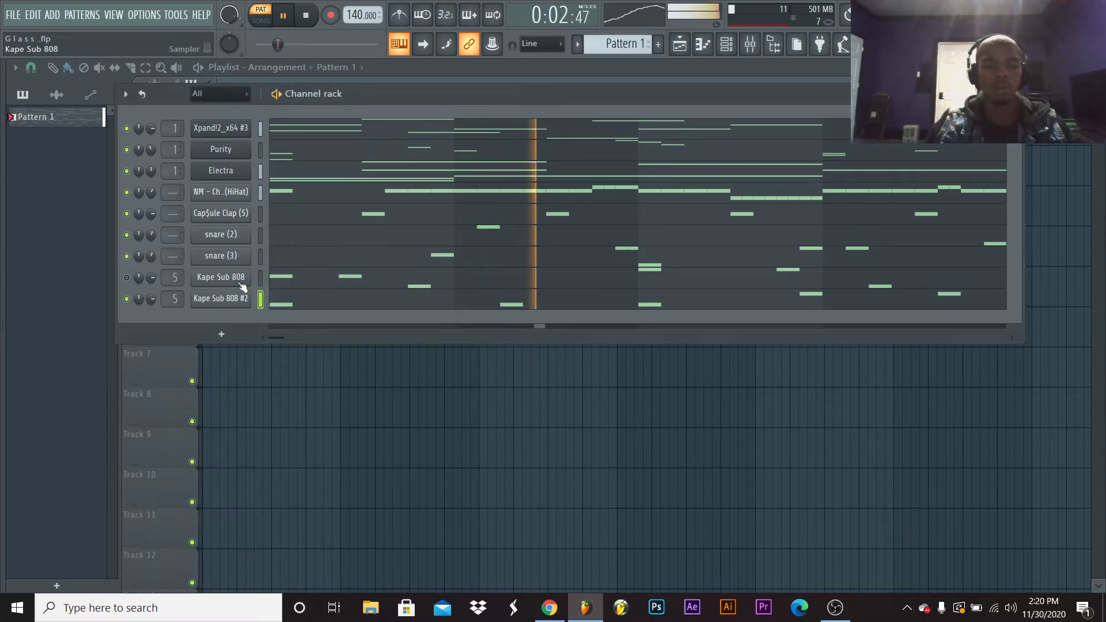
pyautogui.click(221, 275)
pyautogui.moveTo(147, 380); pyautogui.dragTo(147, 363)
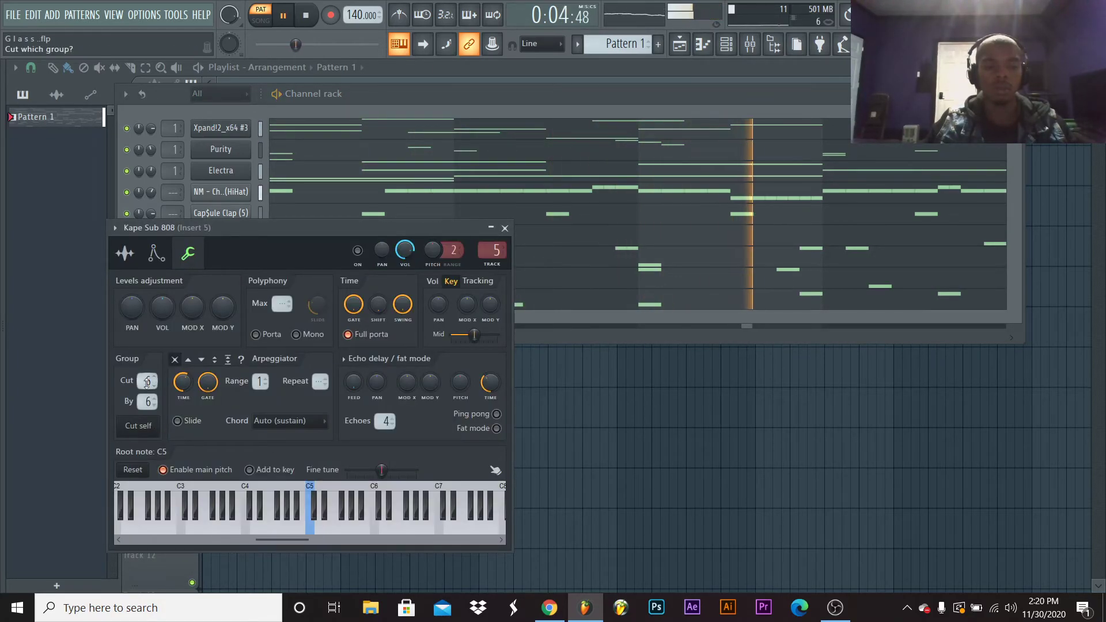
pyautogui.moveTo(147, 401); pyautogui.dragTo(148, 397)
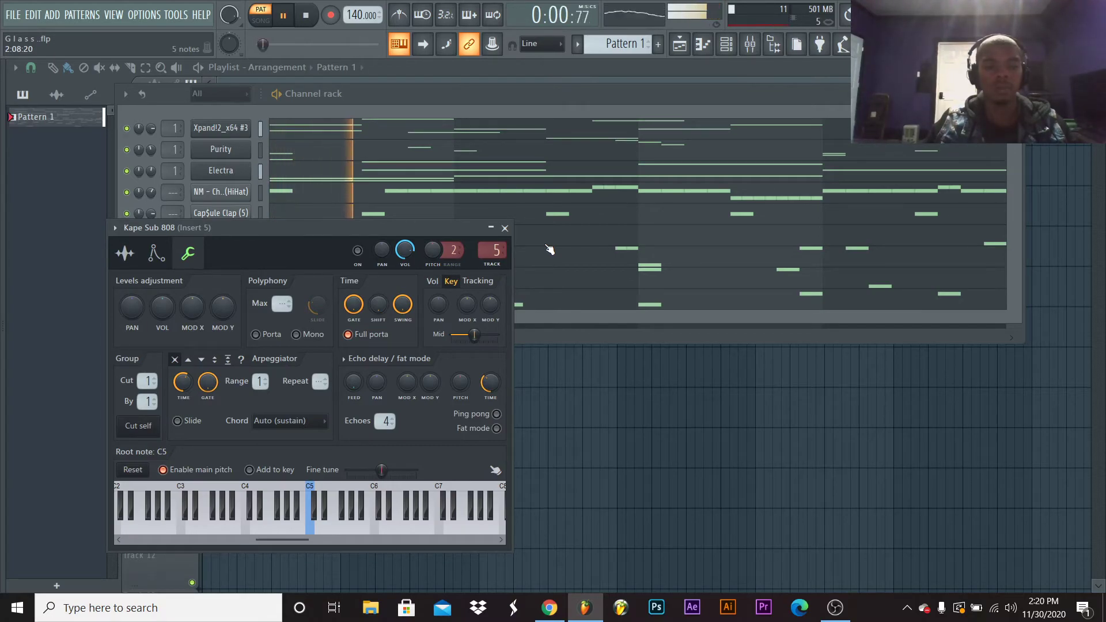
pyautogui.click(506, 229)
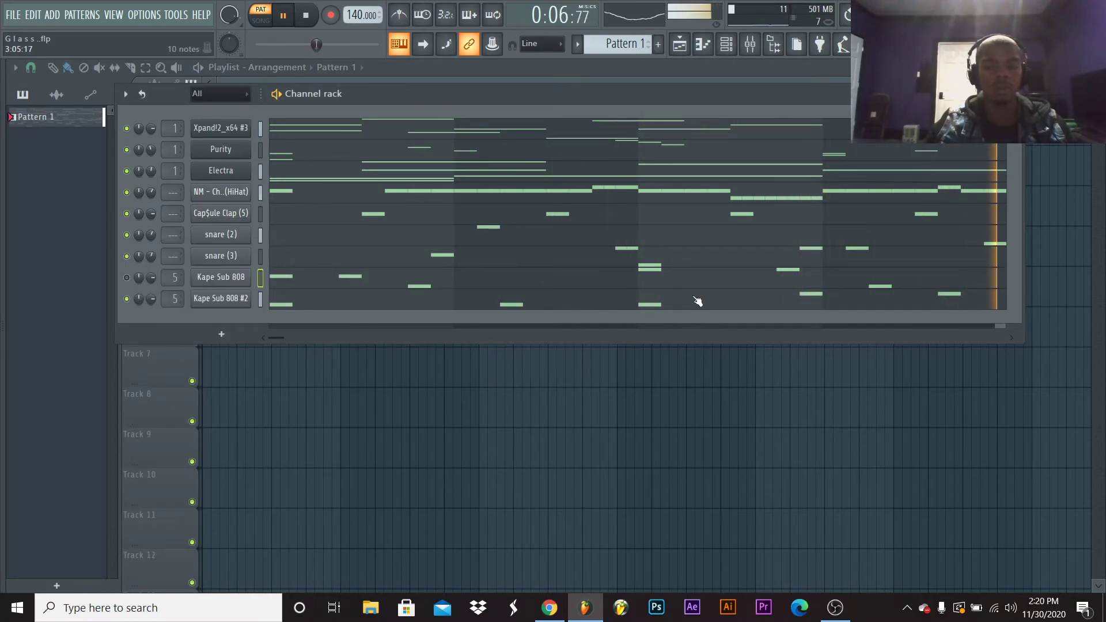
# Mute Kape Sub 808 #2, unmute Kape Sub 808 and save the project
pyautogui.click(128, 298)
pyautogui.click(128, 278)
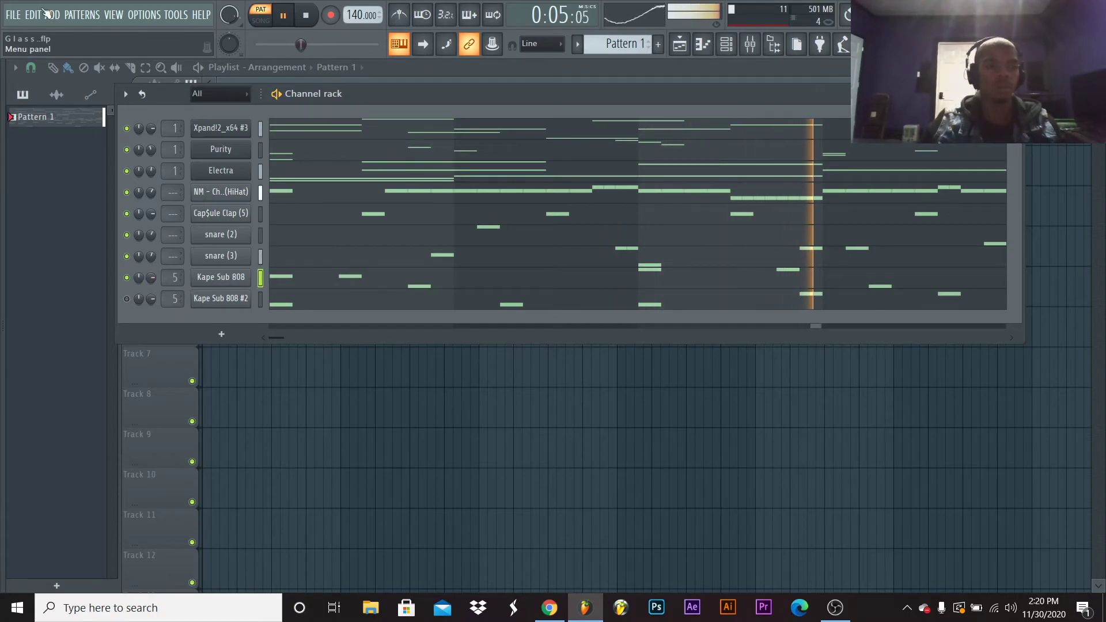
pyautogui.click(12, 14)
pyautogui.click(43, 78)
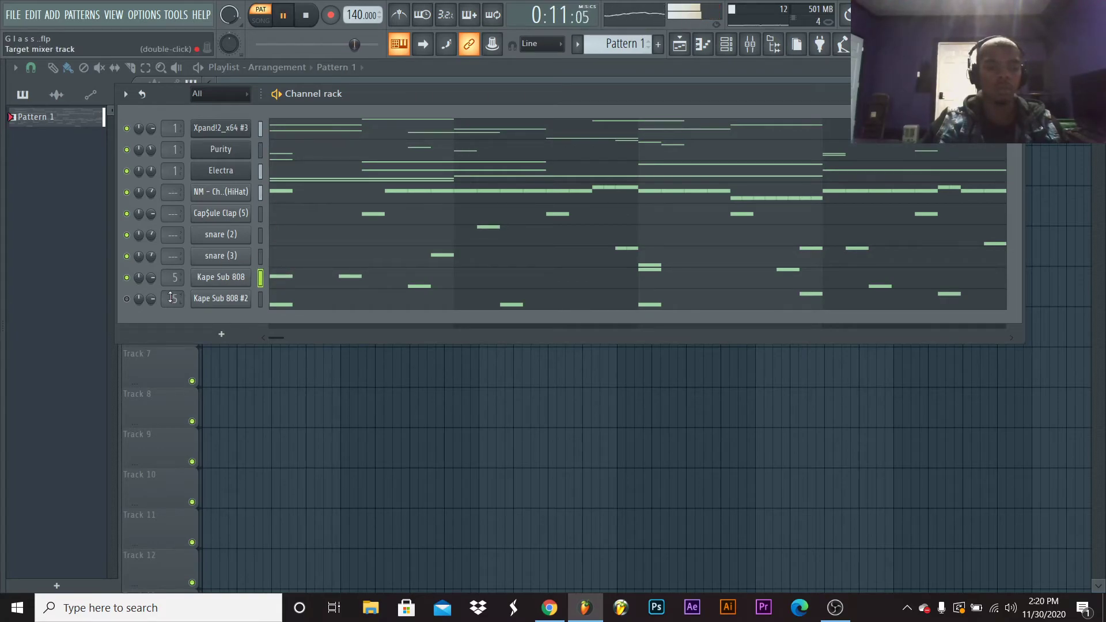
pyautogui.click(20, 16)
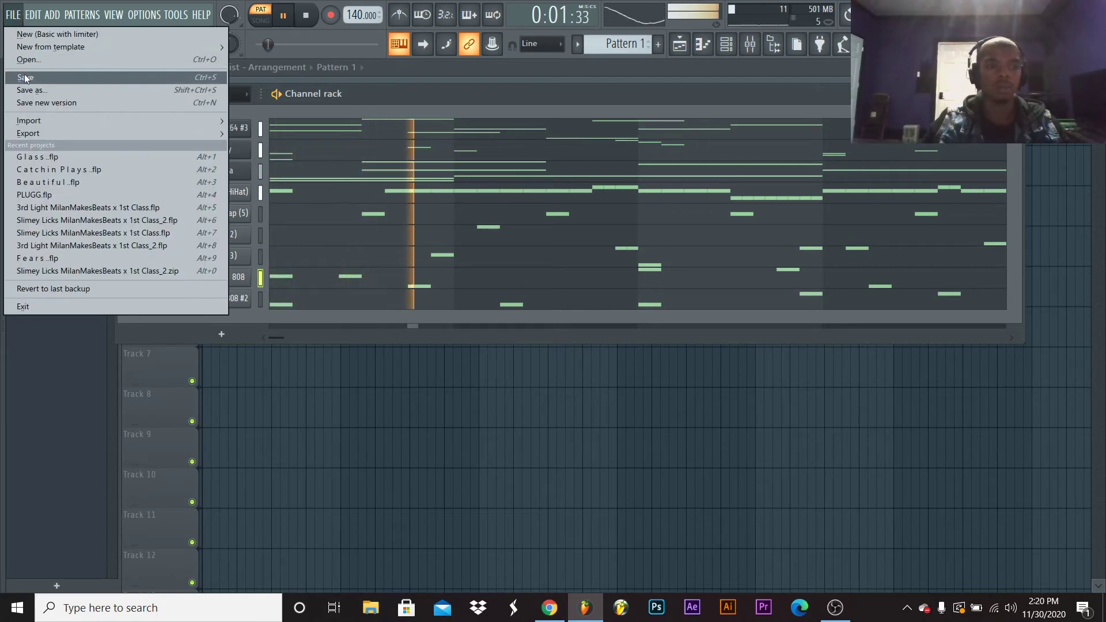
pyautogui.click(72, 78)
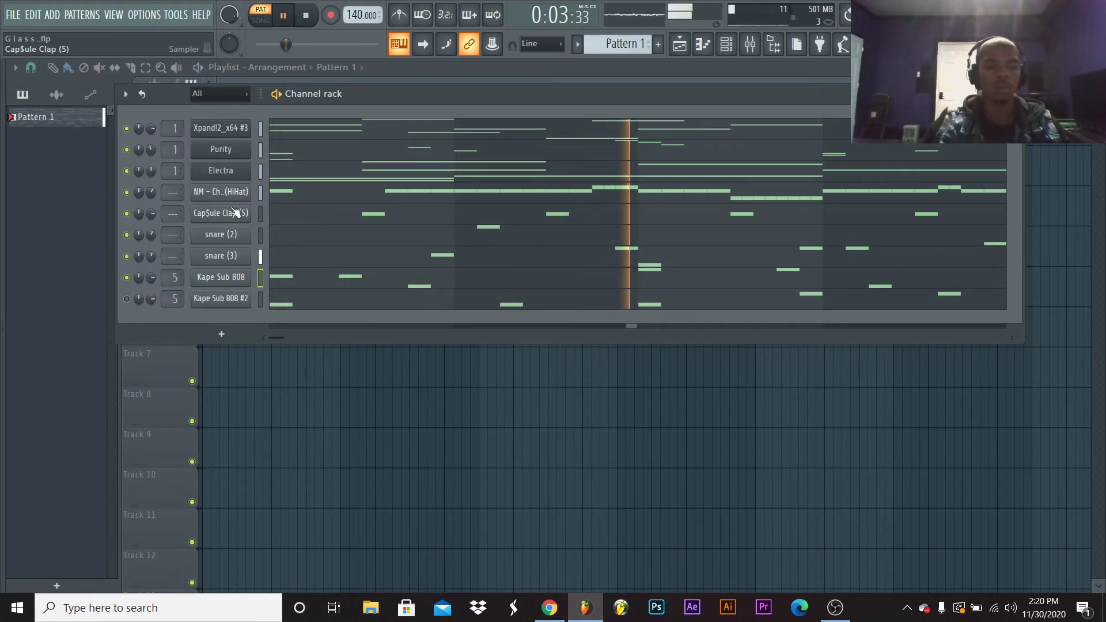
# Split Pattern 1 by channel in the playlist's pattern picker
pyautogui.press('F6')
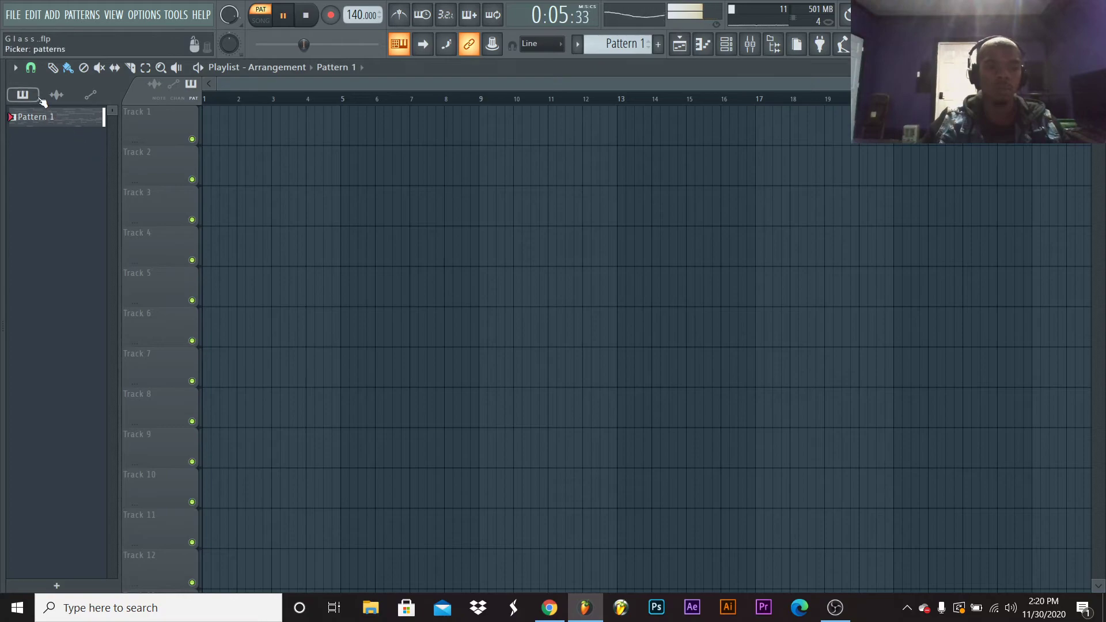
pyautogui.rightClick(36, 117)
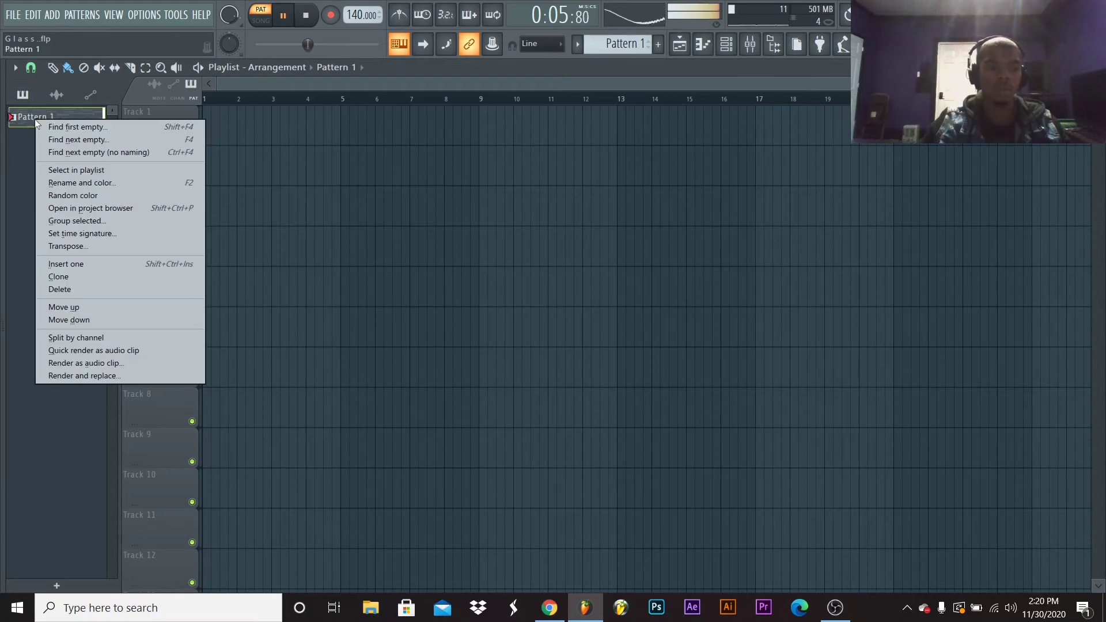
pyautogui.click(101, 335)
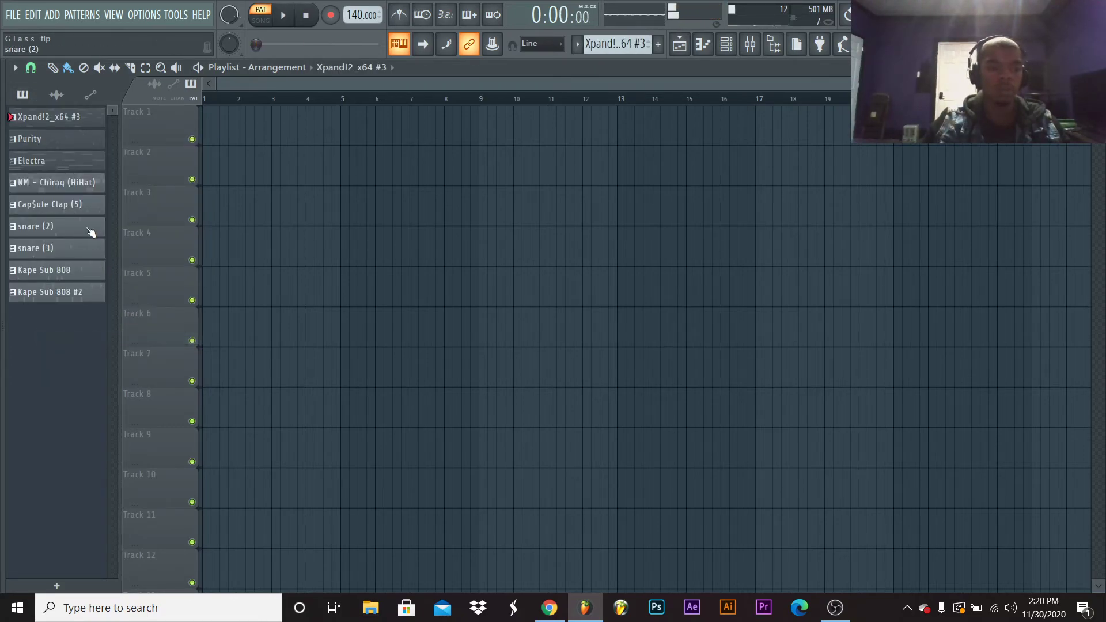
# Select all nine split patterns and place them in the playlist from bar 1 on Tracks 1 to 9
pyautogui.keyDown('shift'); pyautogui.click(57, 128); pyautogui.keyUp('shift')
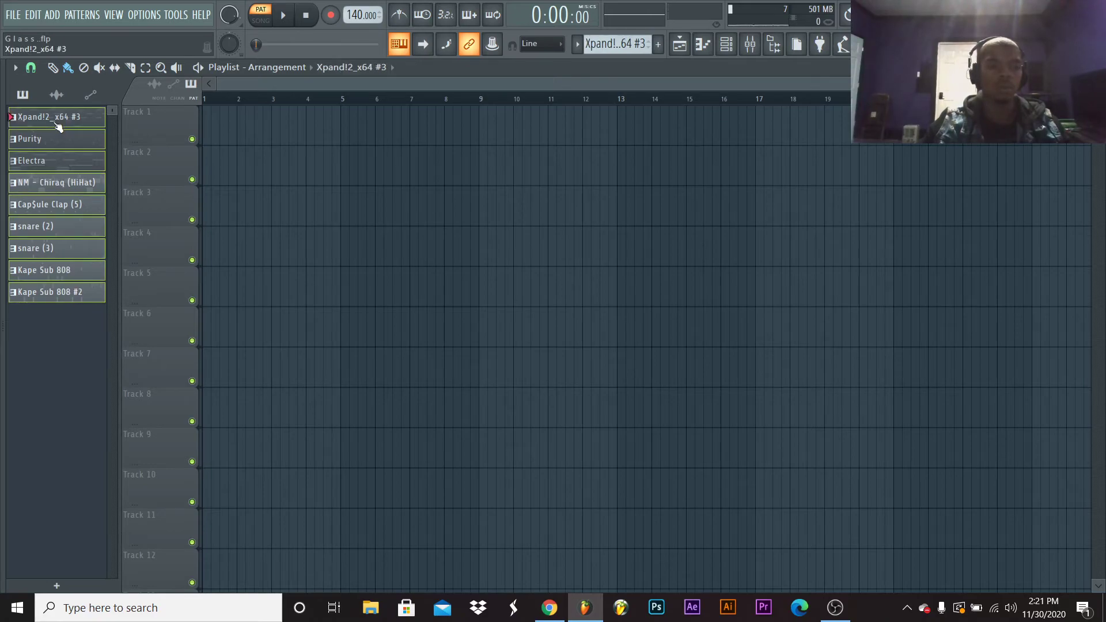
pyautogui.press('F2')
pyautogui.press('Escape')
pyautogui.moveTo(198, 117); pyautogui.dragTo(205, 127)
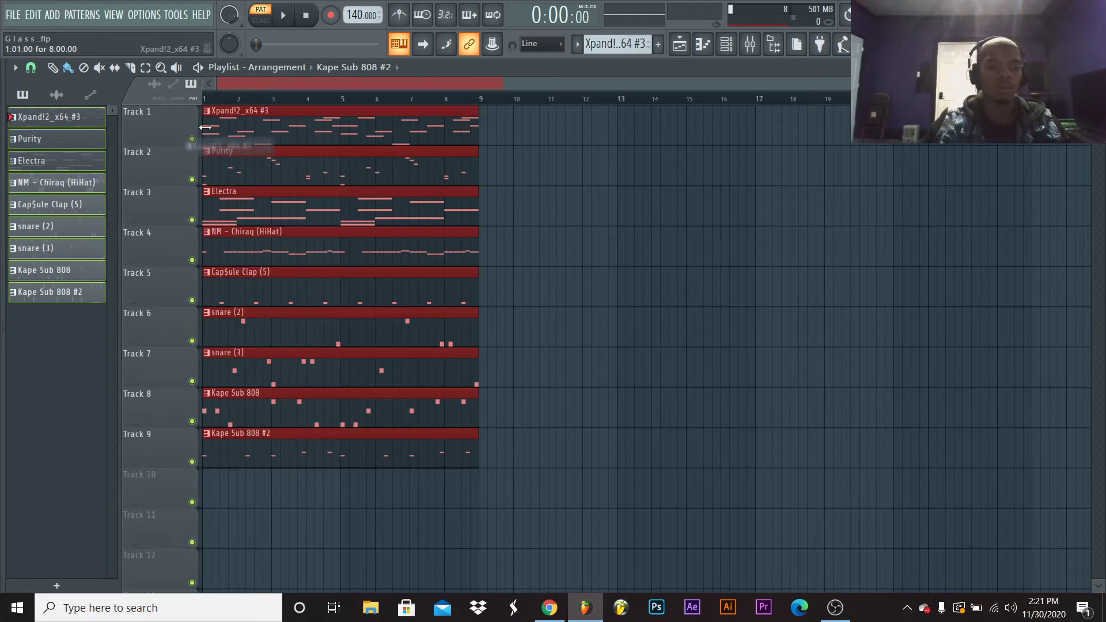
# Lock playlist Tracks 9, 8, 7 and 6 to their content so each takes its pattern's name
pyautogui.rightClick(169, 447)
pyautogui.click(185, 465)
pyautogui.rightClick(157, 409)
pyautogui.moveTo(175, 451)
pyautogui.click(300, 459)
pyautogui.rightClick(151, 395)
pyautogui.click(174, 463)
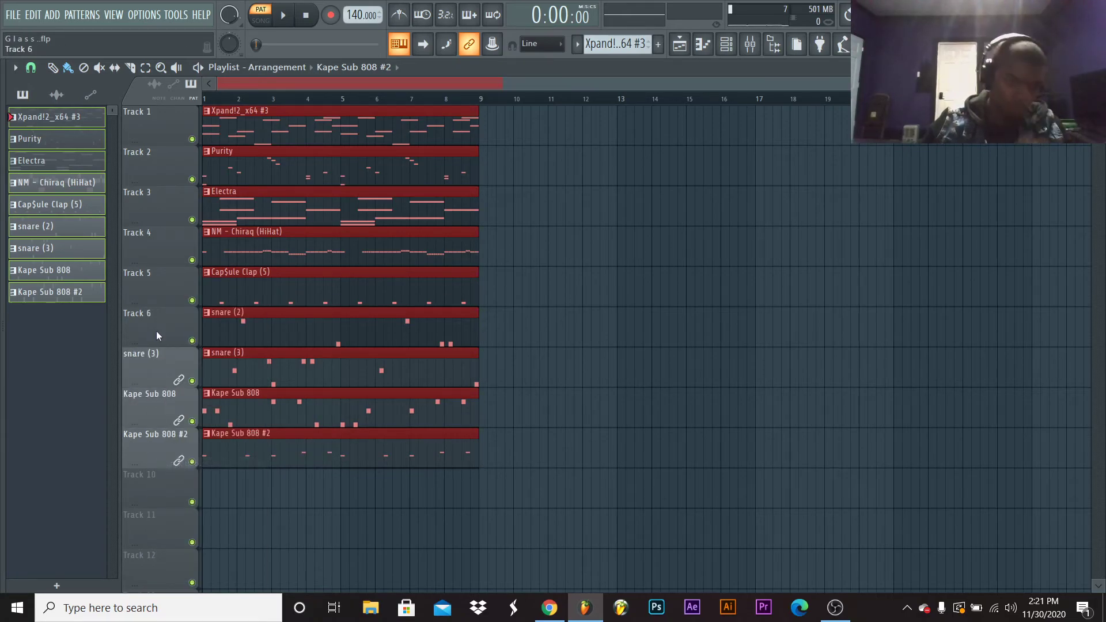
pyautogui.rightClick(158, 336)
pyautogui.click(178, 460)
# Lock playlist Tracks 5, 4, 3, 2 and 1 to their content as well
pyautogui.rightClick(151, 295)
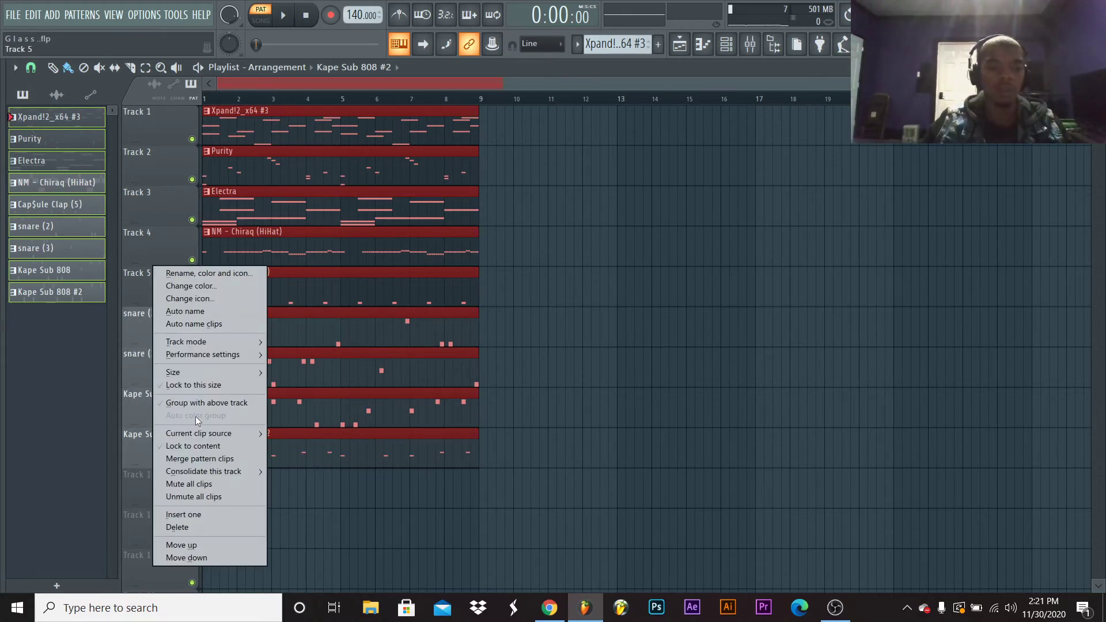
pyautogui.click(185, 450)
pyautogui.rightClick(164, 248)
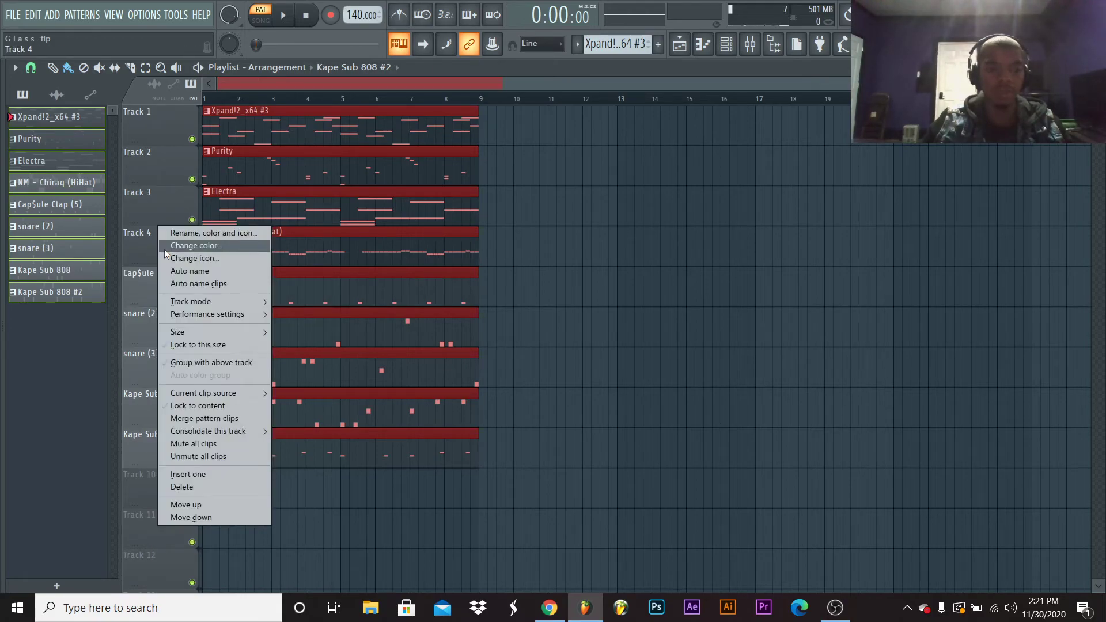
pyautogui.click(208, 406)
pyautogui.rightClick(159, 212)
pyautogui.click(196, 365)
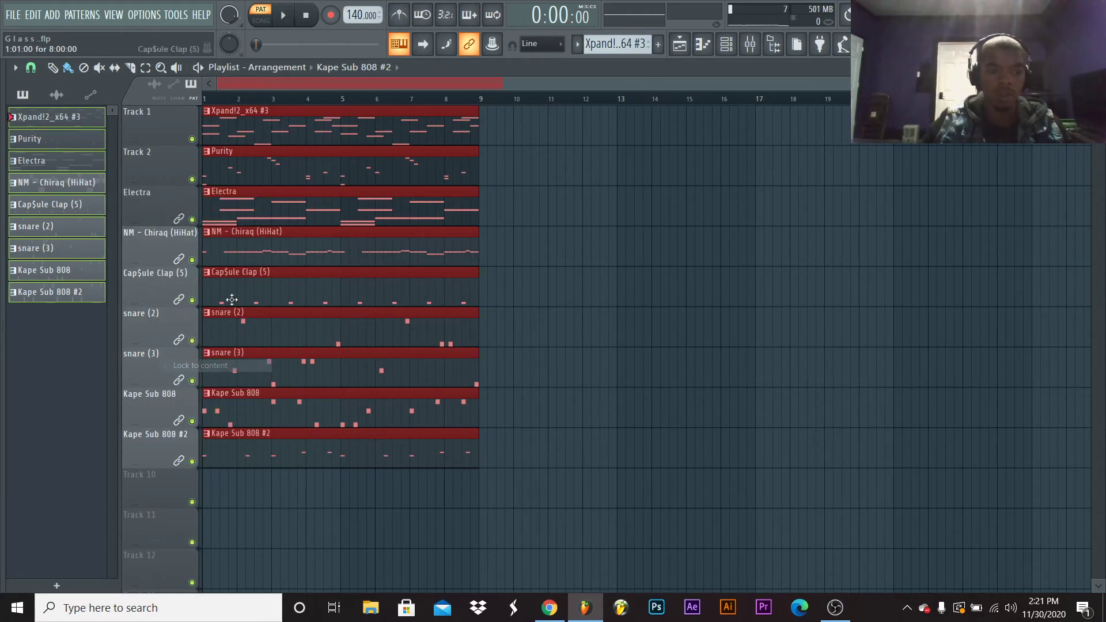
pyautogui.rightClick(169, 207)
pyautogui.rightClick(147, 176)
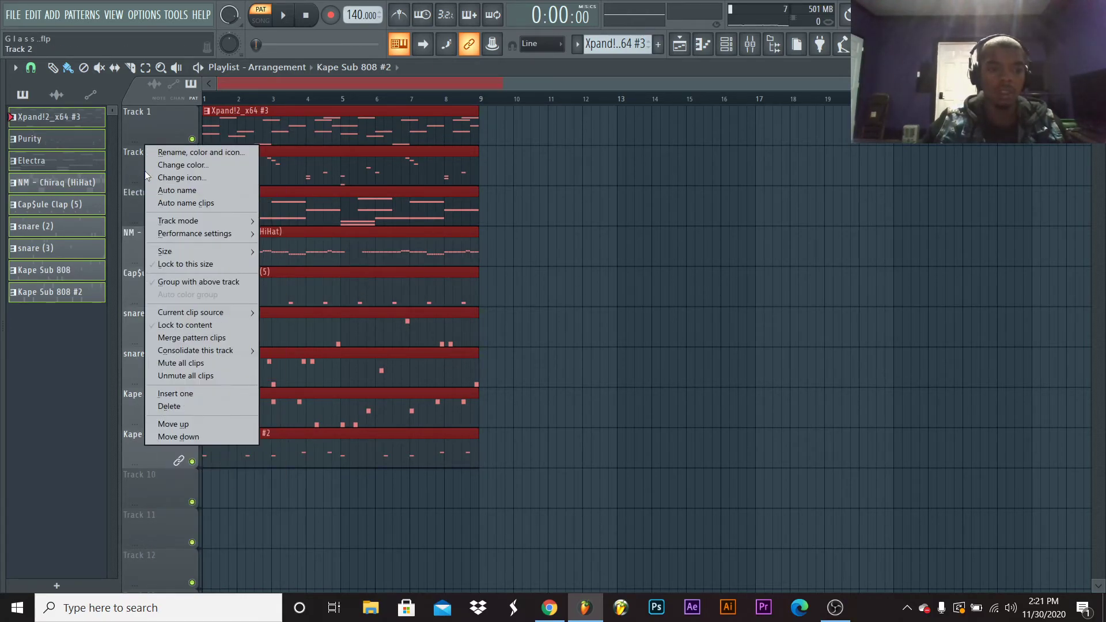
pyautogui.click(190, 324)
pyautogui.rightClick(175, 138)
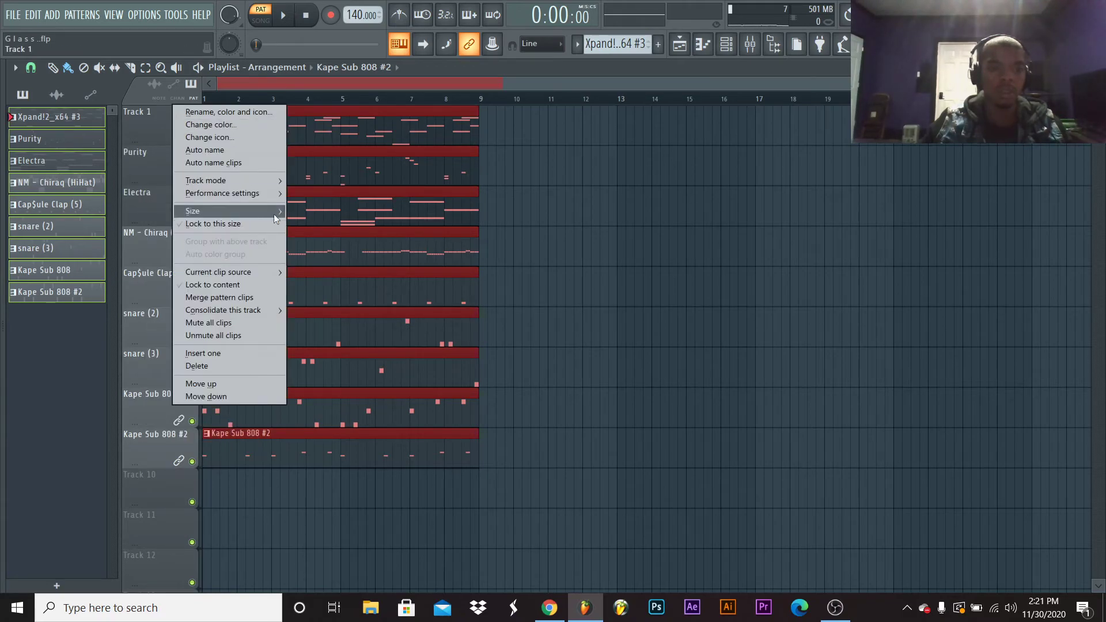
pyautogui.click(236, 284)
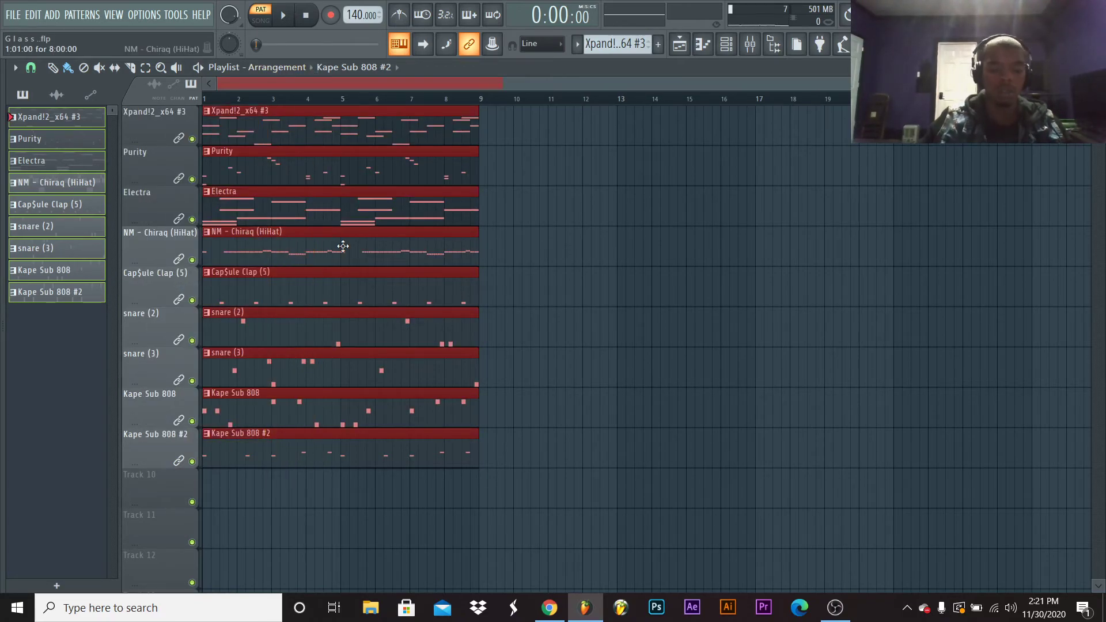
# Duplicate the nine selected 8-bar clips five times in a row along the playlist, filling it up to bar 49
pyautogui.hotkey('ctrl', 'b')
pyautogui.hotkey('ctrl', 'b')
pyautogui.hotkey('ctrl', 'b')
pyautogui.hotkey('ctrl', 'b')
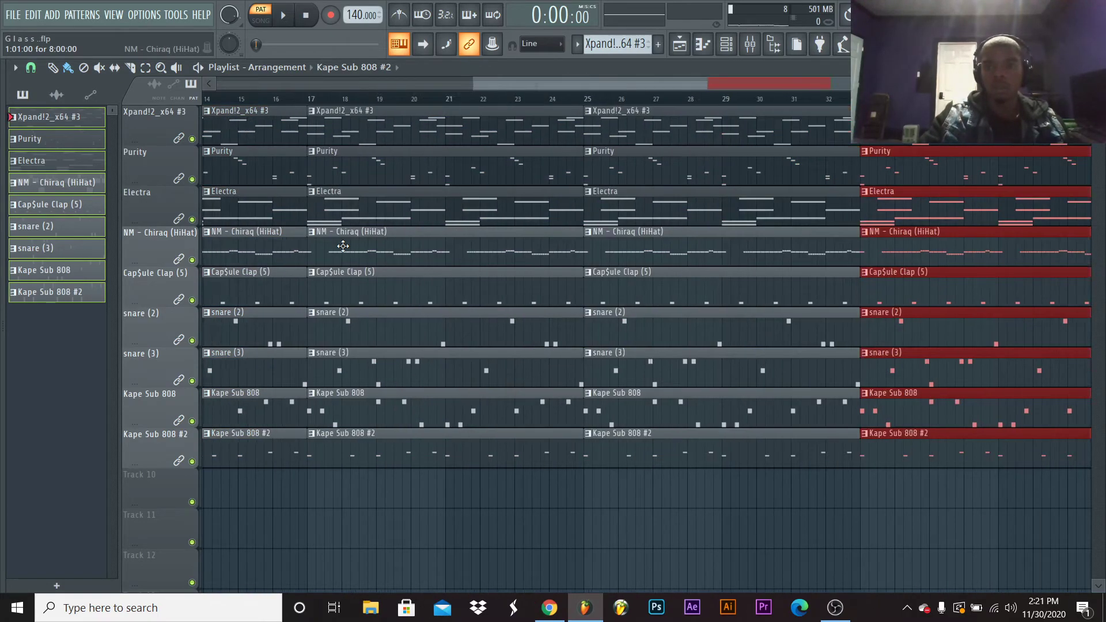
pyautogui.hotkey('ctrl', 'b')
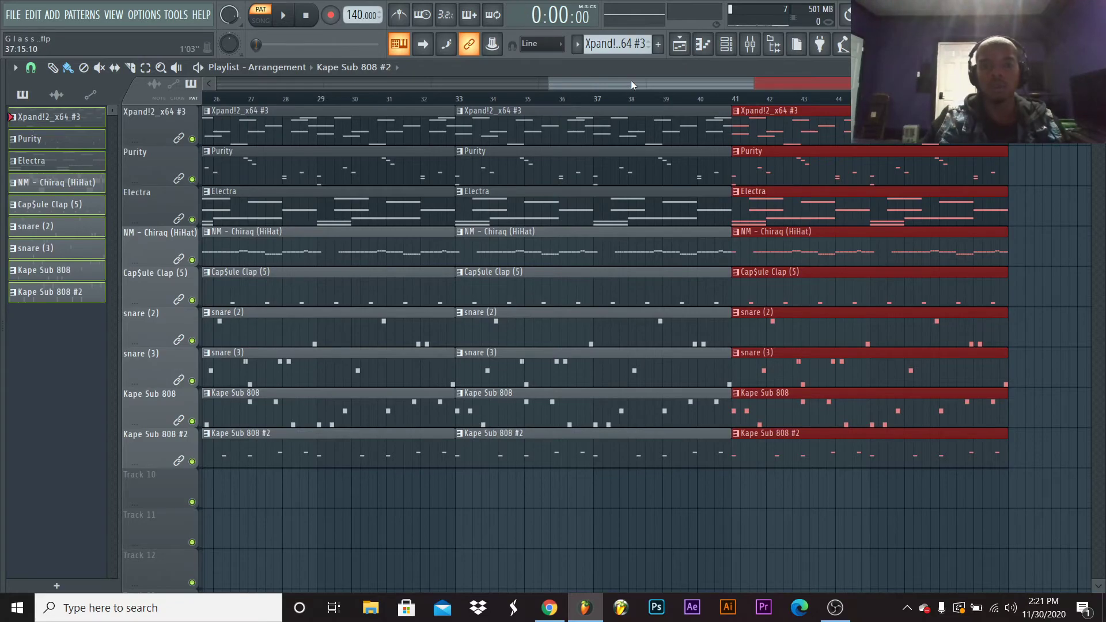
# Delete all bar 1 clips except Xpand!2_x64 #3 and play the arrangement in song mode
pyautogui.moveTo(631, 81); pyautogui.dragTo(280, 94)
pyautogui.moveTo(558, 87); pyautogui.dragTo(756, 87)
pyautogui.rightClick(276, 449)
pyautogui.rightClick(289, 173)
pyautogui.press('space')
pyautogui.press('space')
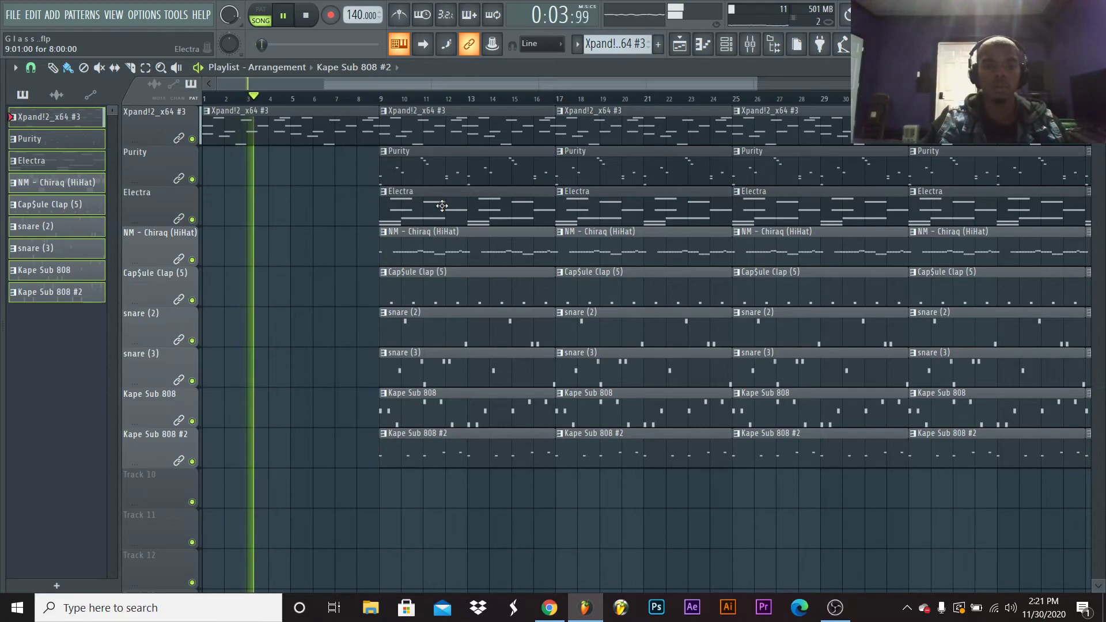
# Delete the Electra clips at bars 9, 25 and 33 and the Purity clip at bar 25
pyautogui.rightClick(504, 216)
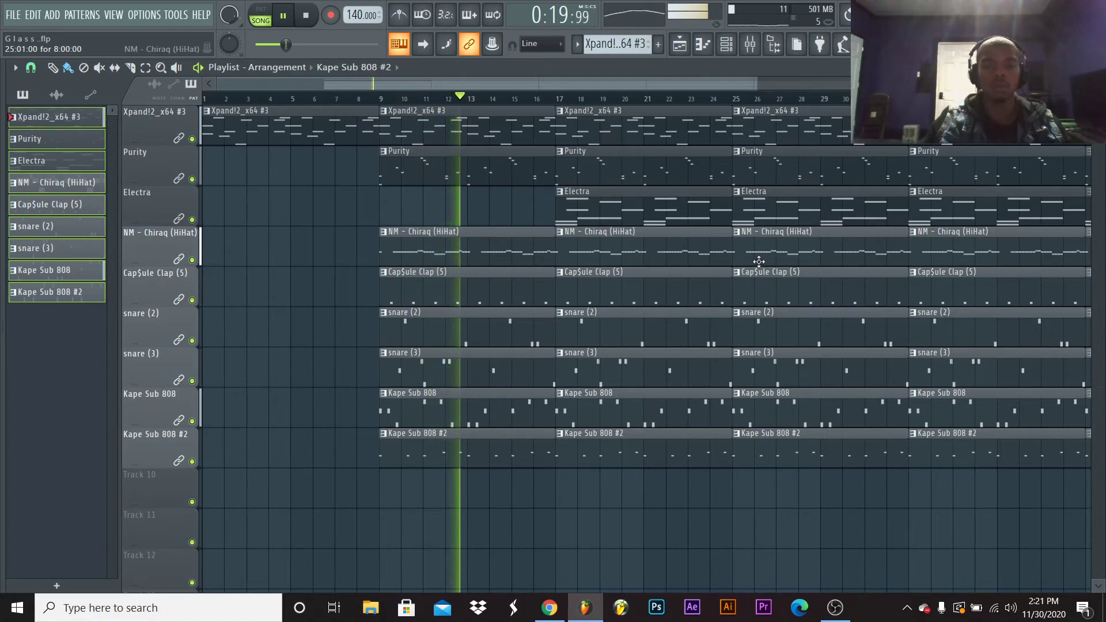
pyautogui.click(845, 80)
pyautogui.moveTo(845, 74); pyautogui.dragTo(734, 89)
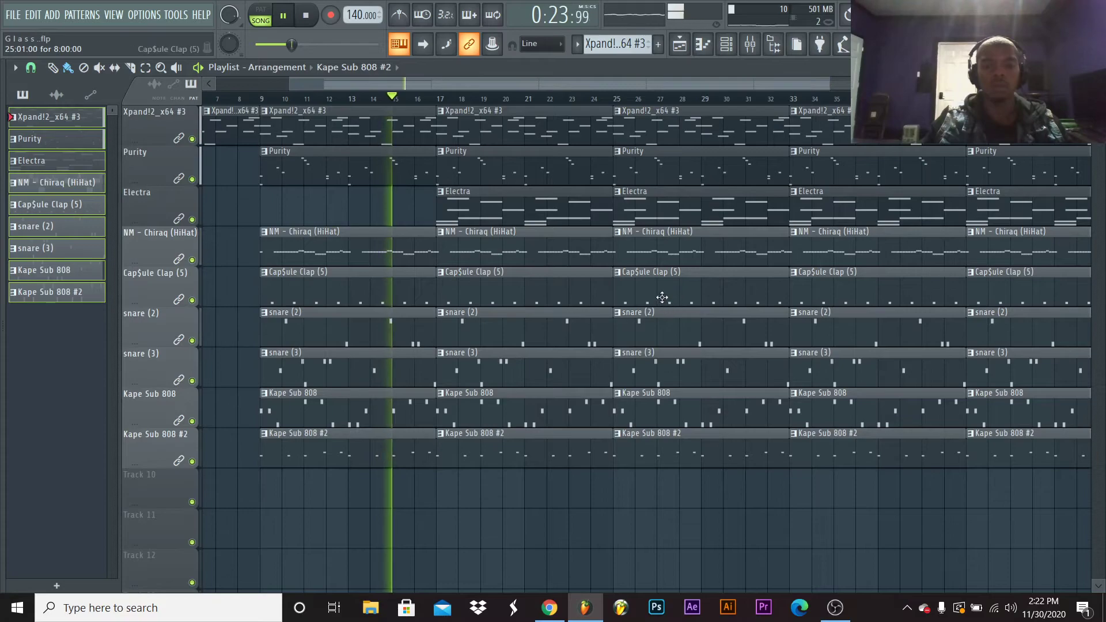
pyautogui.rightClick(707, 210)
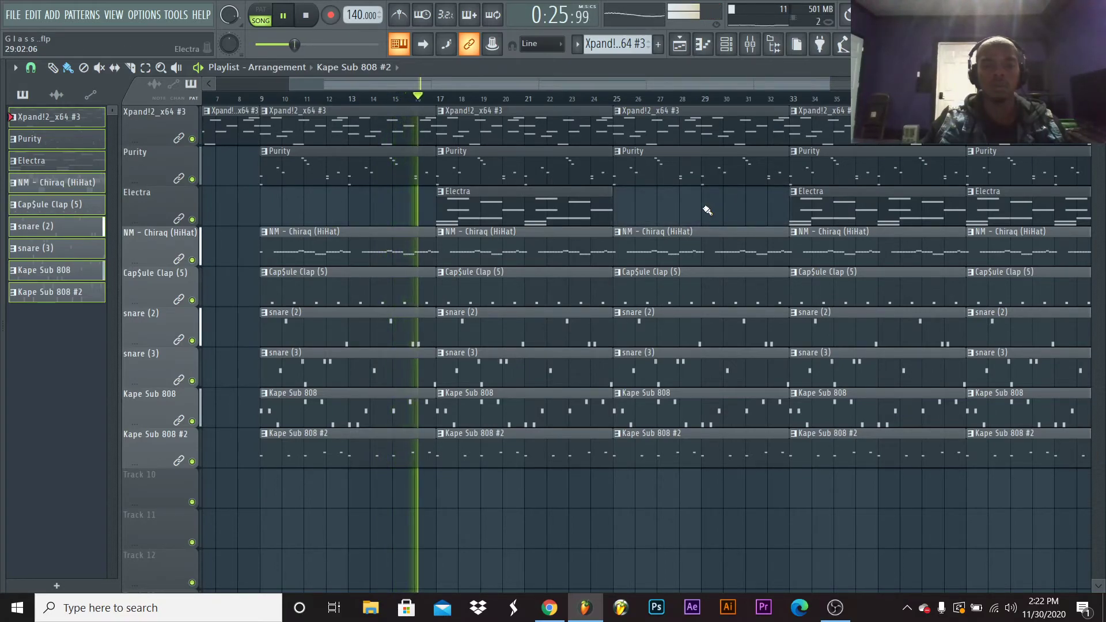
pyautogui.rightClick(716, 175)
pyautogui.rightClick(838, 214)
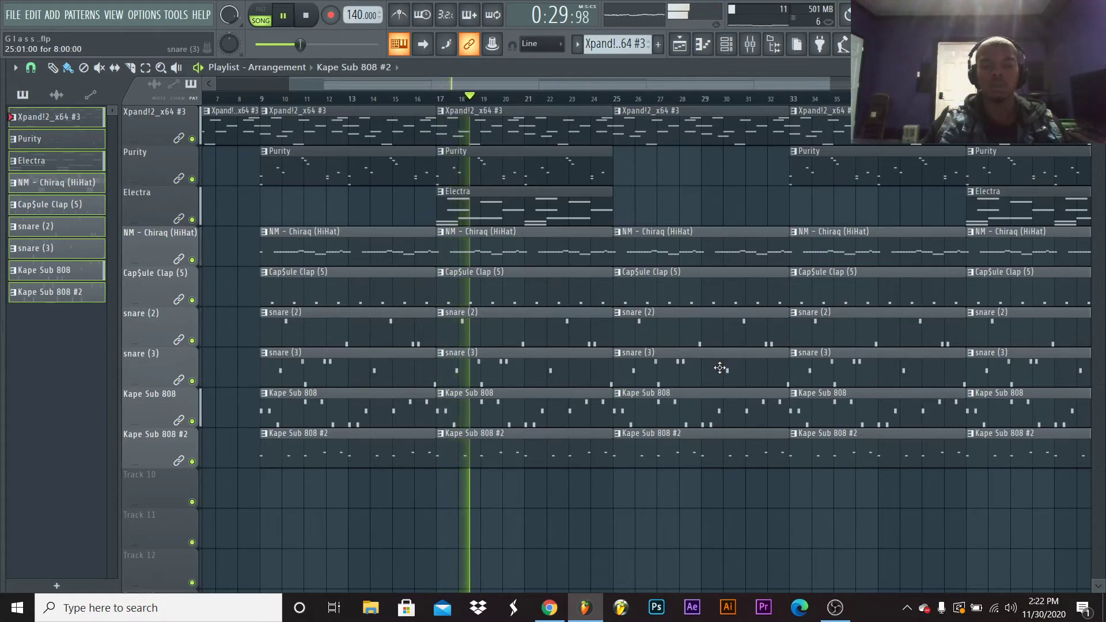
# Delete the Kape Sub 808 and snare (3) clips at bar 25 and the snare (3) clip at bar 9
pyautogui.rightClick(713, 404)
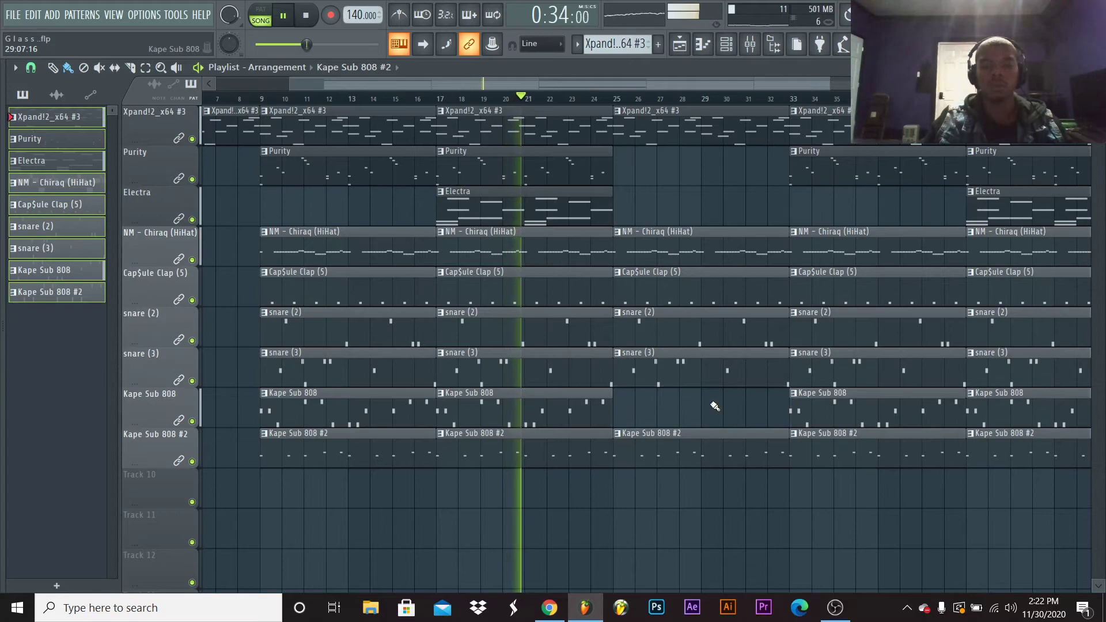
pyautogui.rightClick(699, 375)
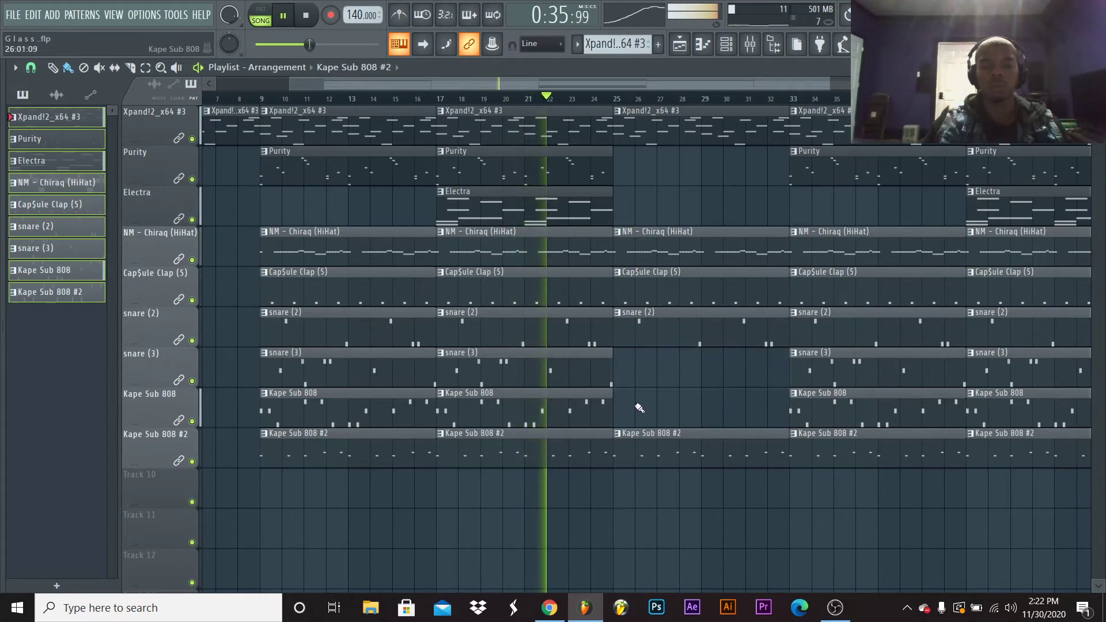
pyautogui.rightClick(326, 362)
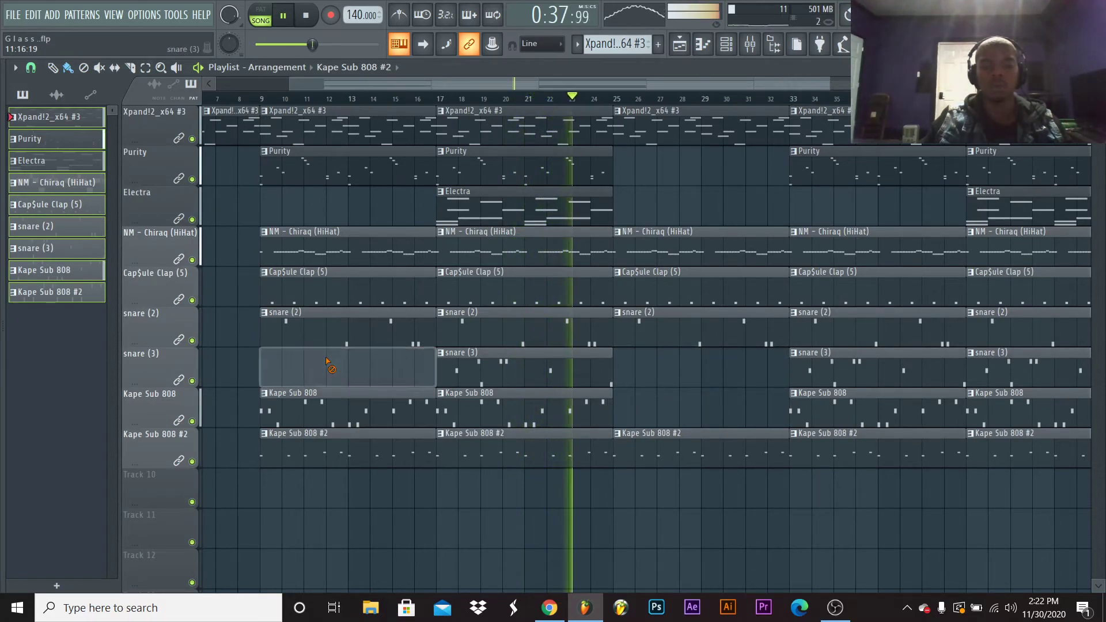
# Place Kape Sub 808 and snare (3) clips back at bar 25 and delete the snare (2) clip there
pyautogui.click(619, 412)
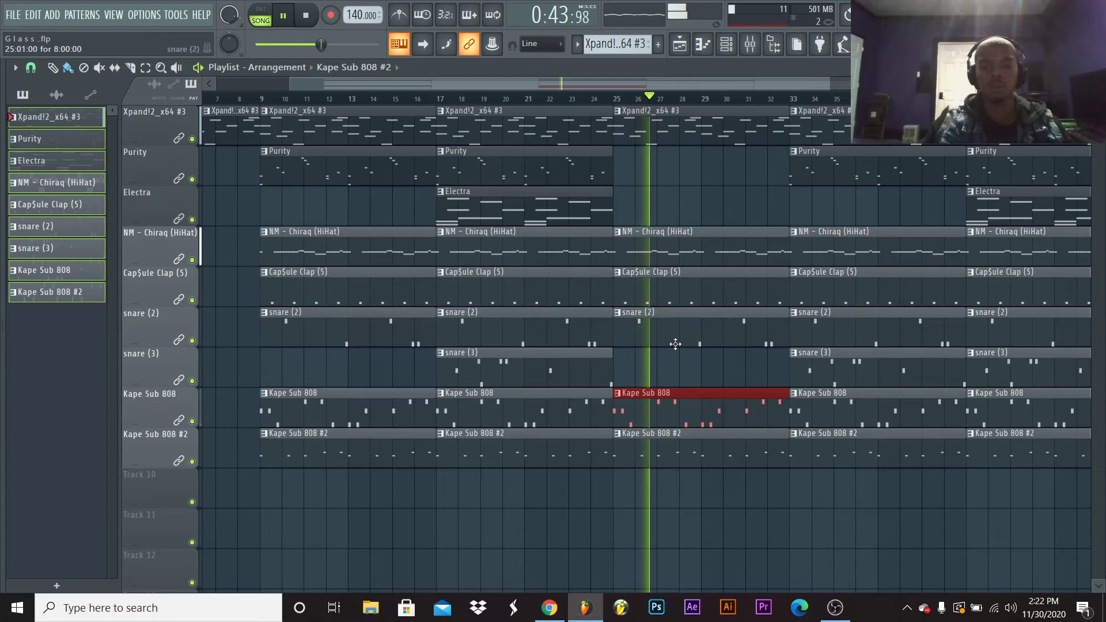
pyautogui.click(619, 371)
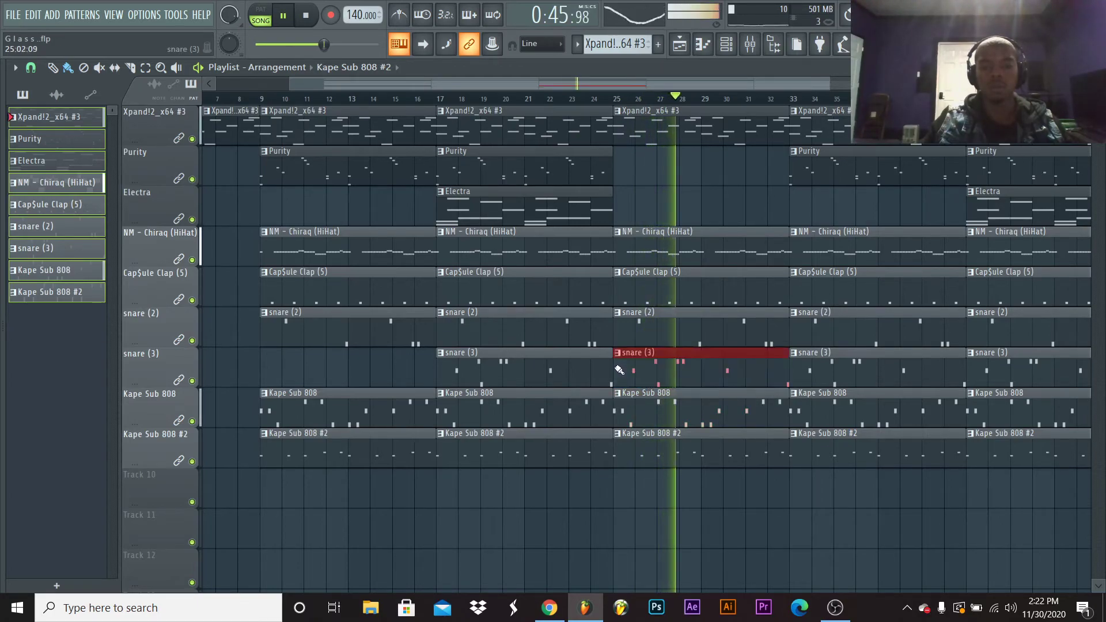
pyautogui.rightClick(711, 329)
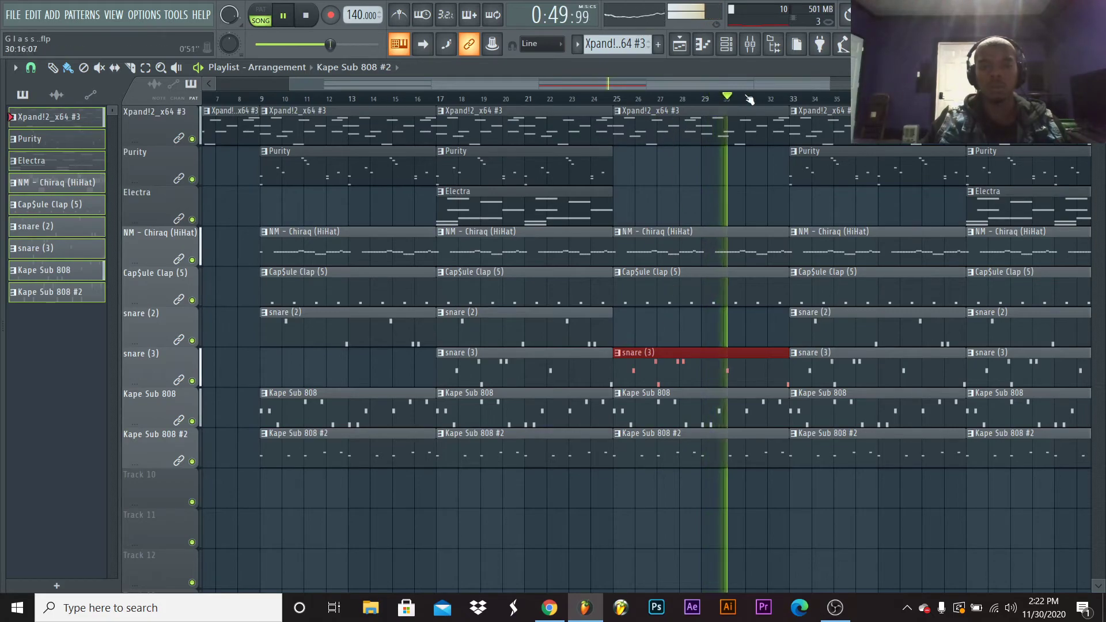
# Check the levels in the mixer and adjust a channel's volume to about 44% in the channel rack
pyautogui.moveTo(790, 87)
pyautogui.mouseDown()
pyautogui.moveTo(734, 75)
pyautogui.moveTo(774, 84)
pyautogui.mouseUp()
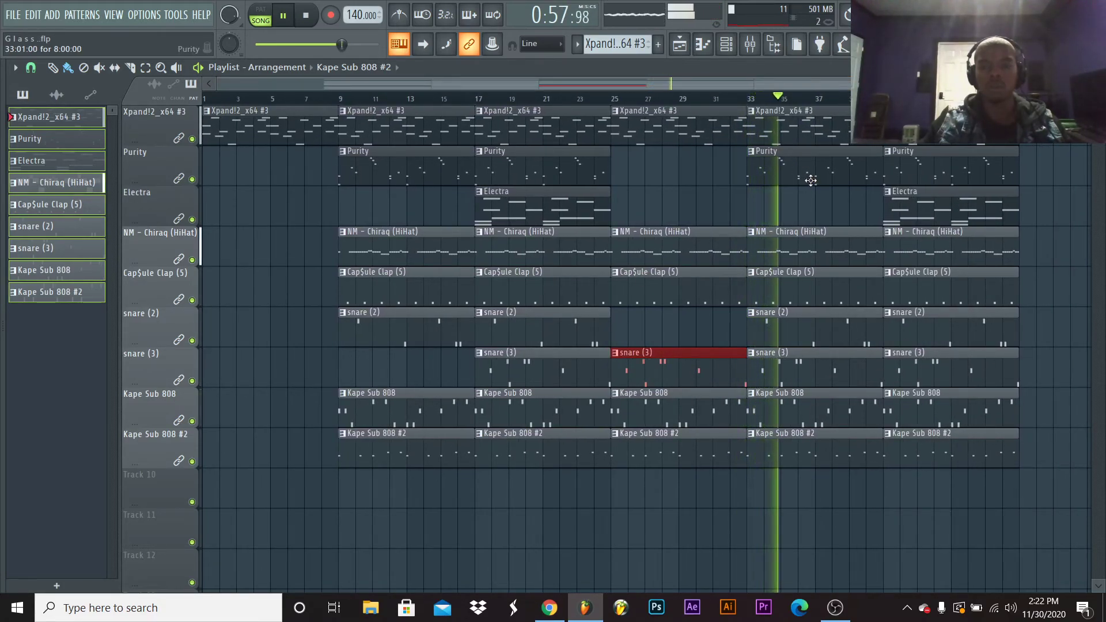
pyautogui.press('F9')
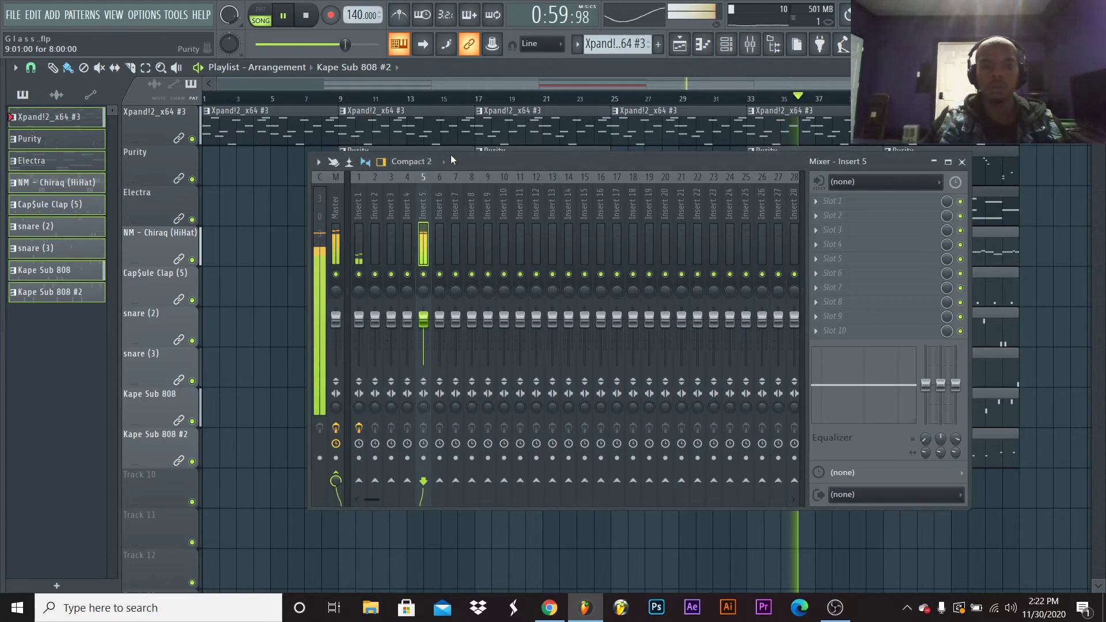
pyautogui.click(726, 45)
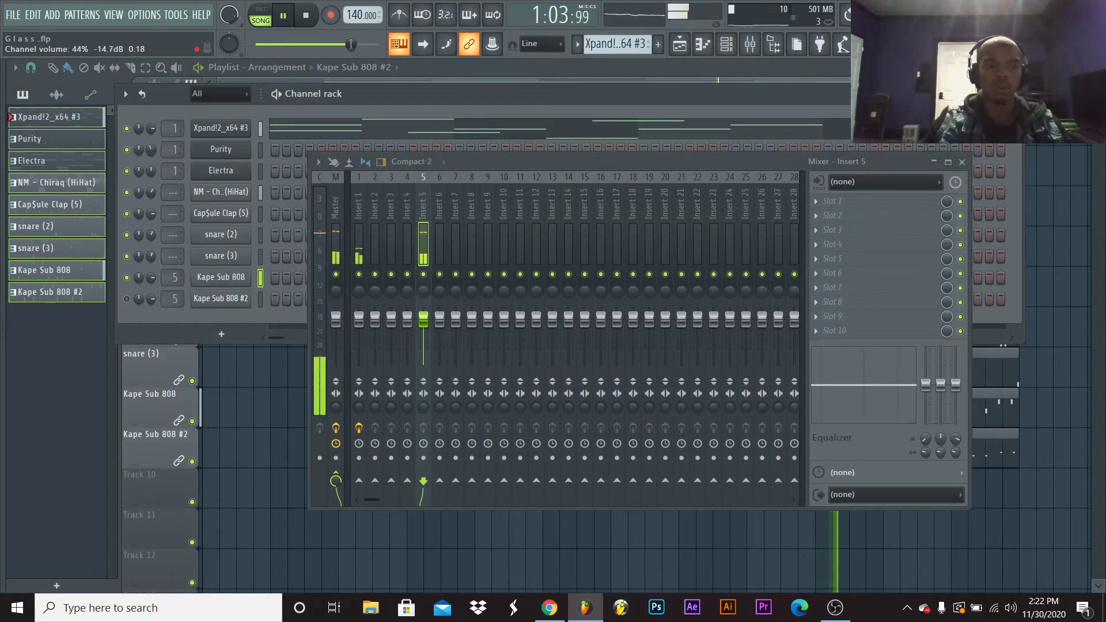
pyautogui.scroll(-1, 150, 149)
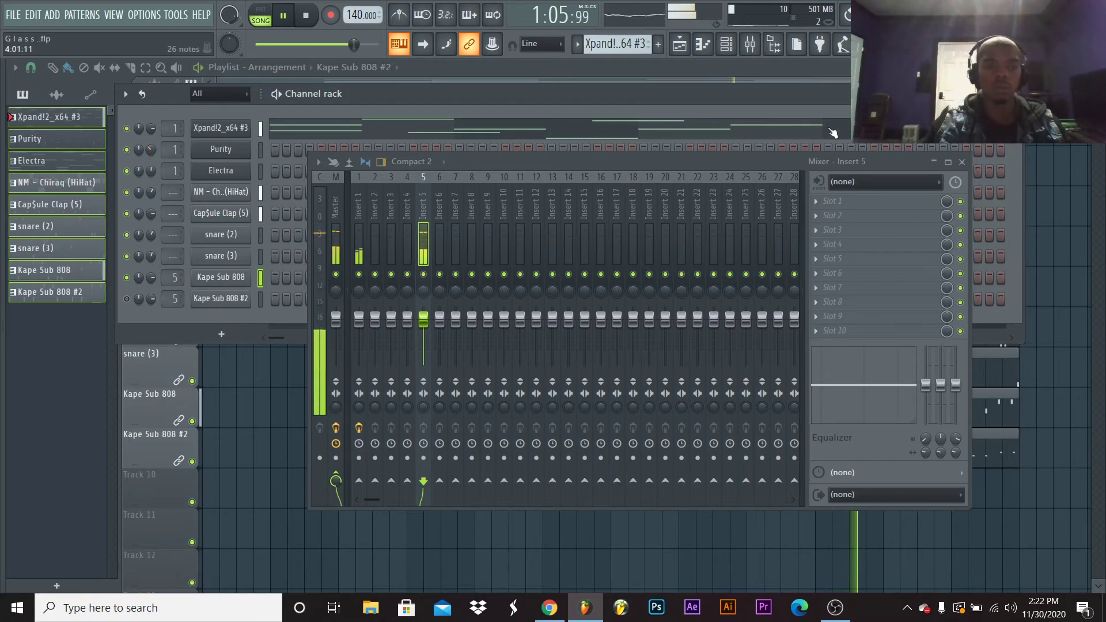
pyautogui.click(961, 162)
pyautogui.press('F6')
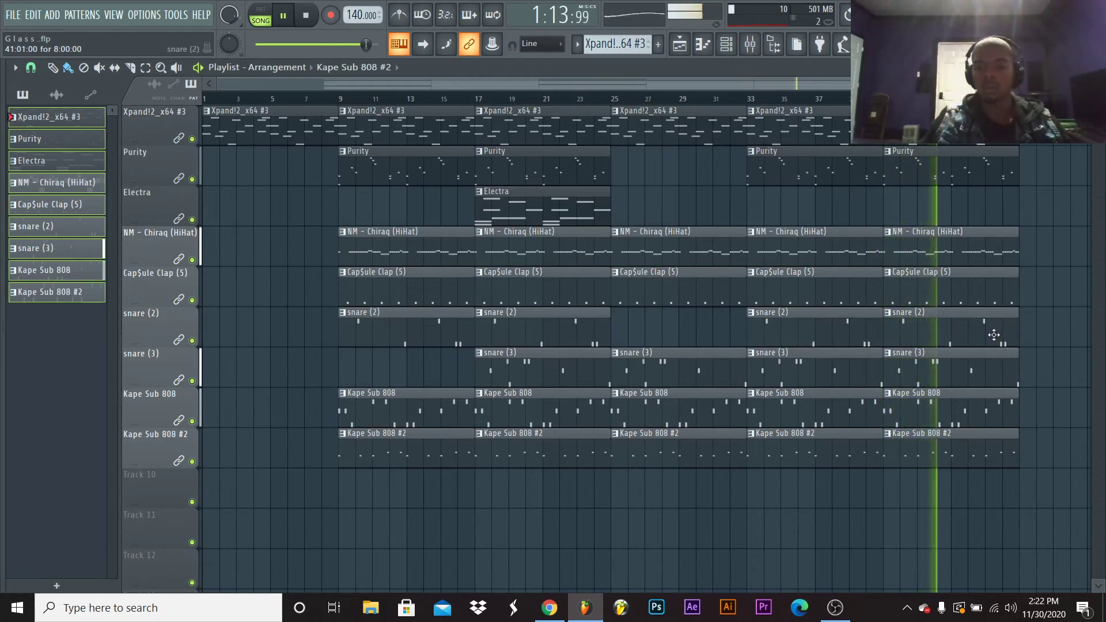
# Duplicate the bar 41 Purity, snare (2) and snare (3) clips to bar 49
pyautogui.click(954, 170)
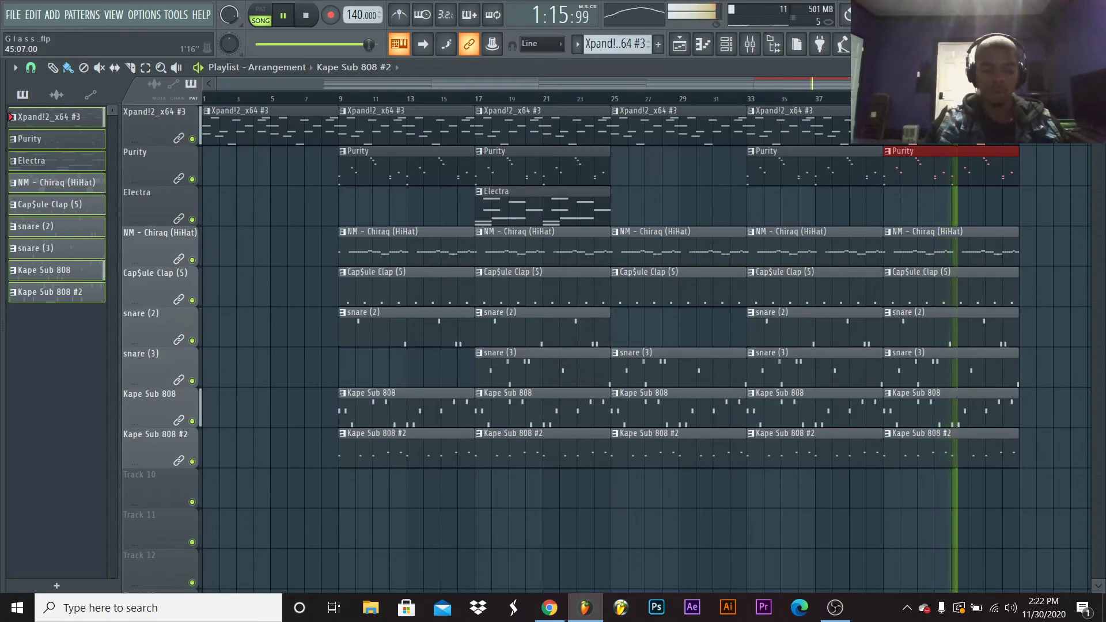
pyautogui.hotkey('ctrl', 'b')
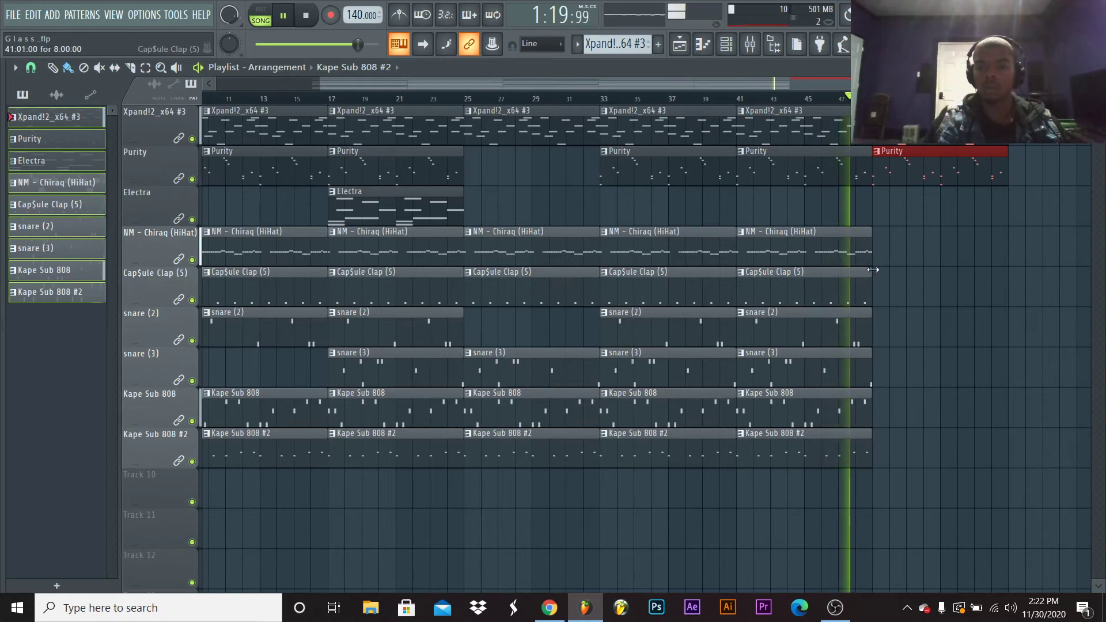
pyautogui.moveTo(921, 286); pyautogui.dragTo(862, 382)
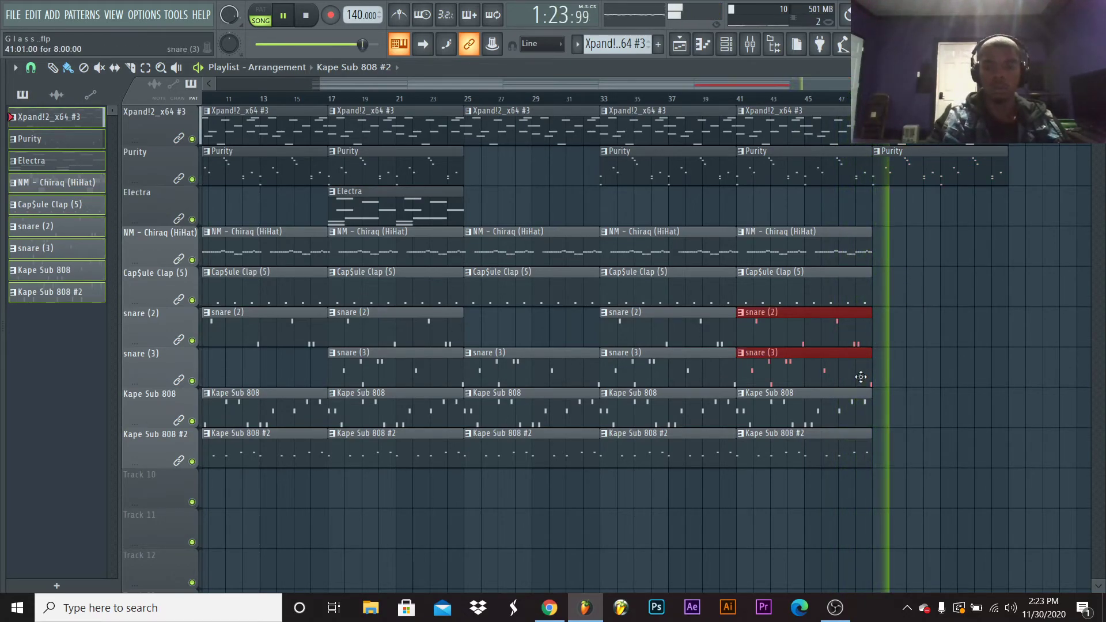
pyautogui.hotkey('ctrl', 'b')
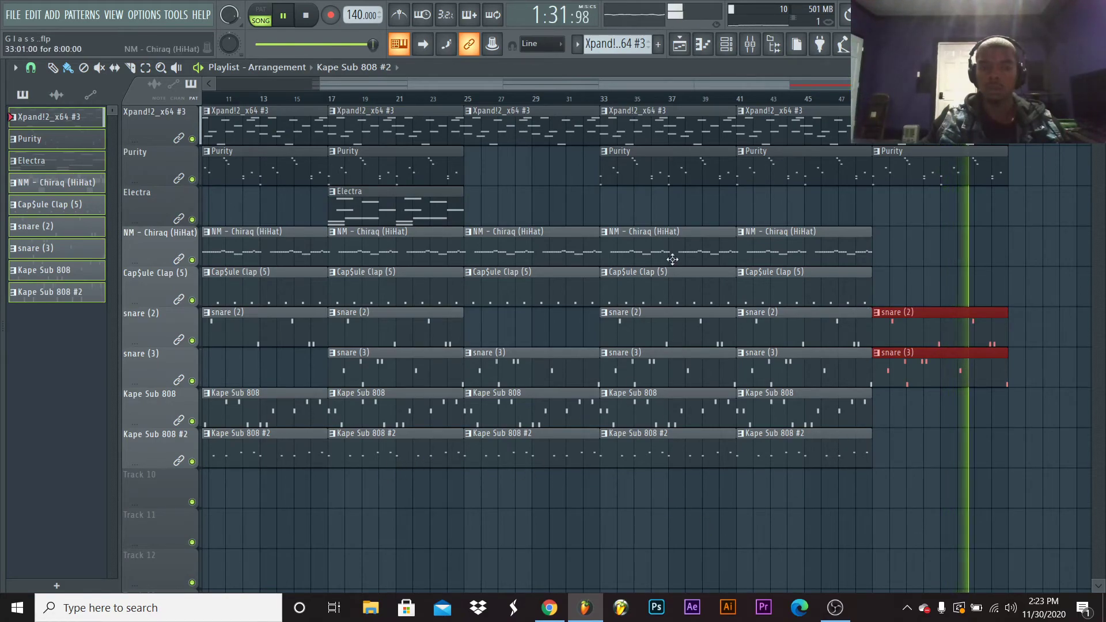
# Stop the song, bring the whole arrangement into view and play it again from the beginning
pyautogui.moveTo(608, 83); pyautogui.dragTo(226, 126)
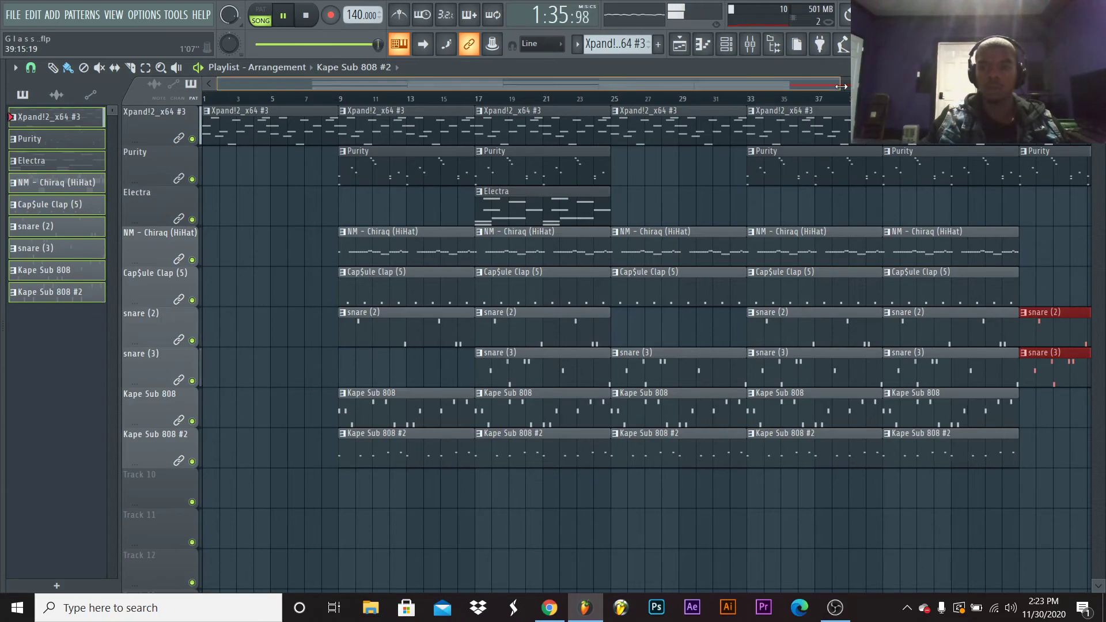
pyautogui.press('space')
pyautogui.scroll(-2, 611, 235)
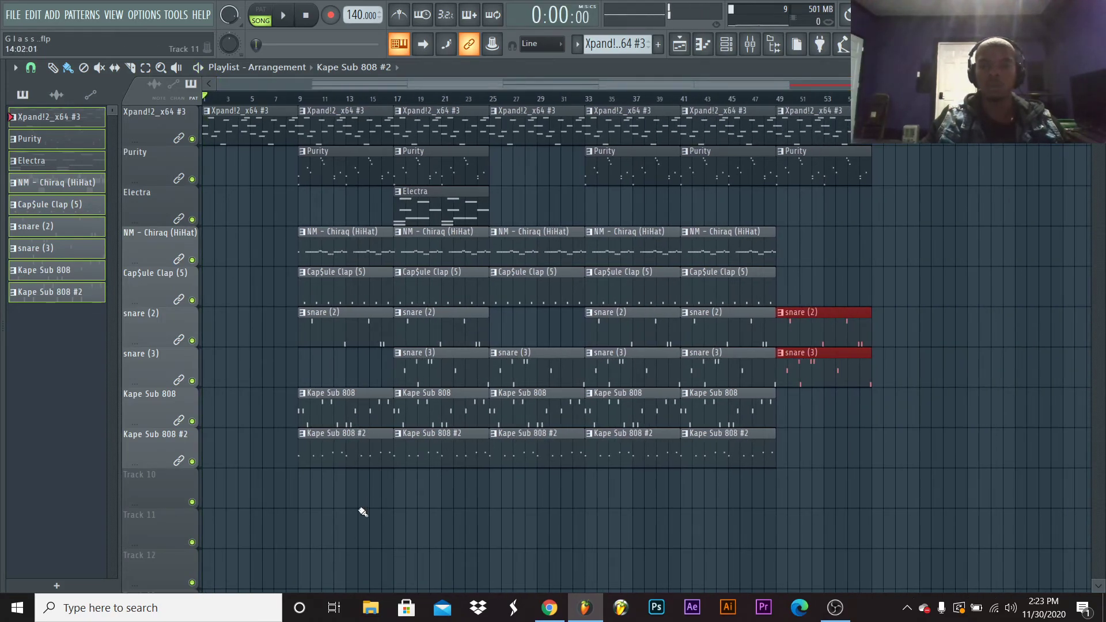
pyautogui.moveTo(343, 510); pyautogui.dragTo(801, 104)
pyautogui.click(545, 564)
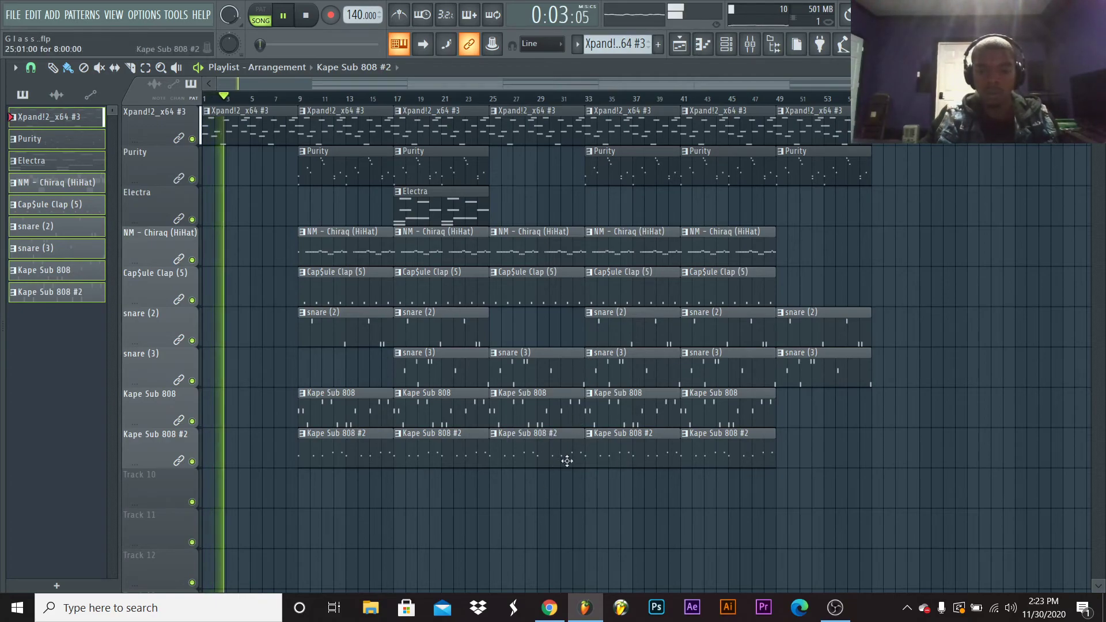
# Trim the bar 25 NM - Chiraq (HiHat), Cap$ule Clap (5), snare (3) and Kape Sub 808 clips to end at bar 32, and delete Purity at bar 33
pyautogui.moveTo(557, 505); pyautogui.dragTo(559, 423)
pyautogui.moveTo(583, 369); pyautogui.dragTo(569, 372)
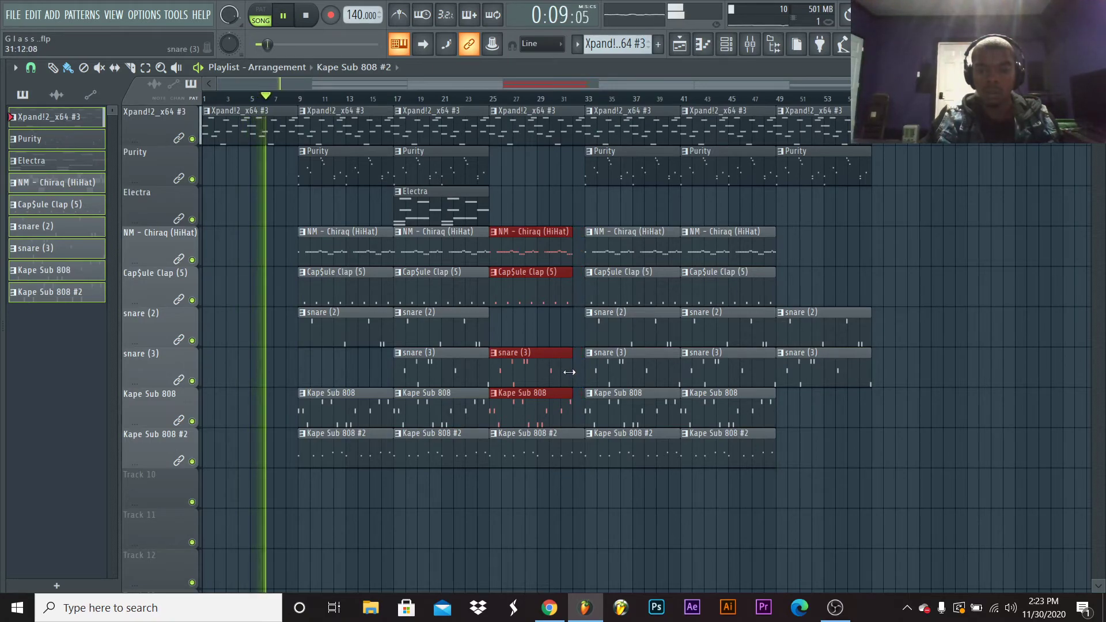
pyautogui.rightClick(620, 175)
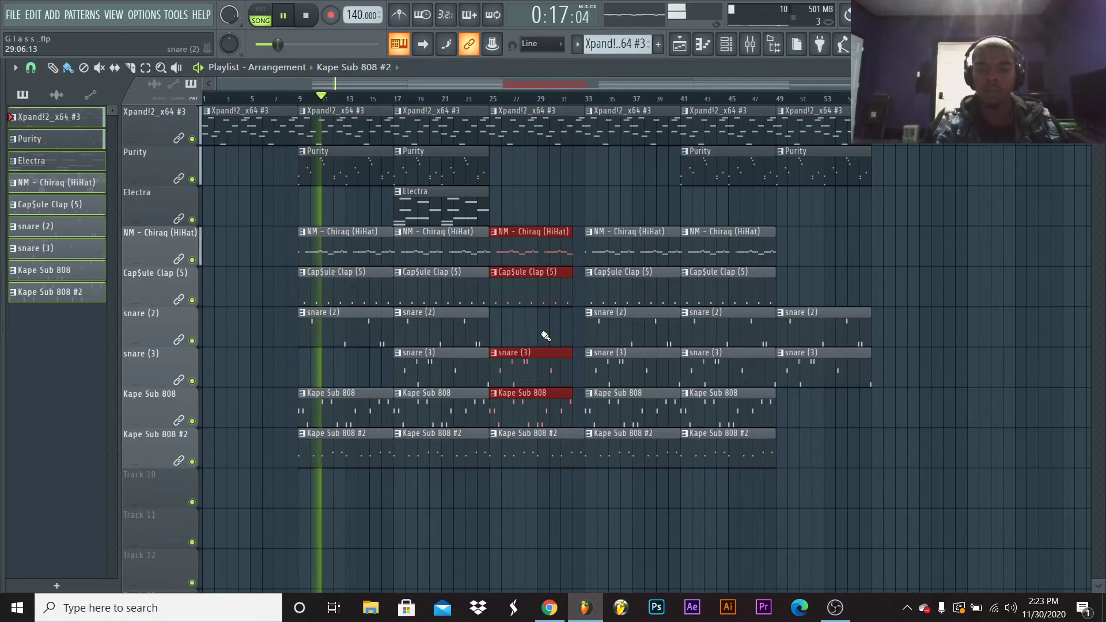
pyautogui.press('space')
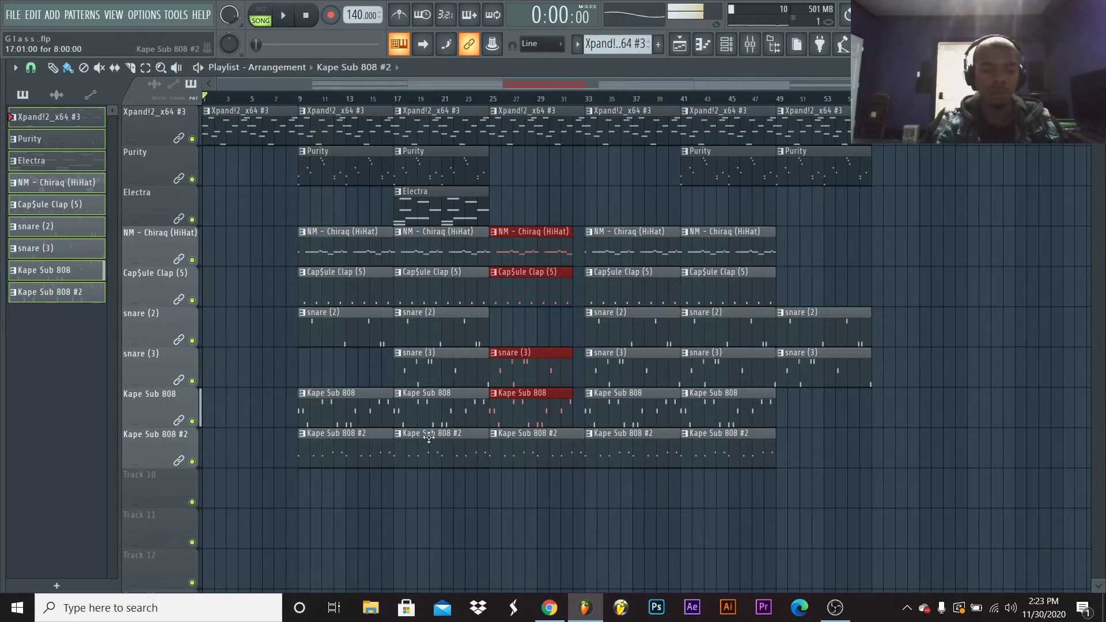
# Delete the Kape Sub 808 #2 clips at bars 9, 17 and 33, and the Kape Sub 808 clips at bars 25 and 41
pyautogui.click(692, 50)
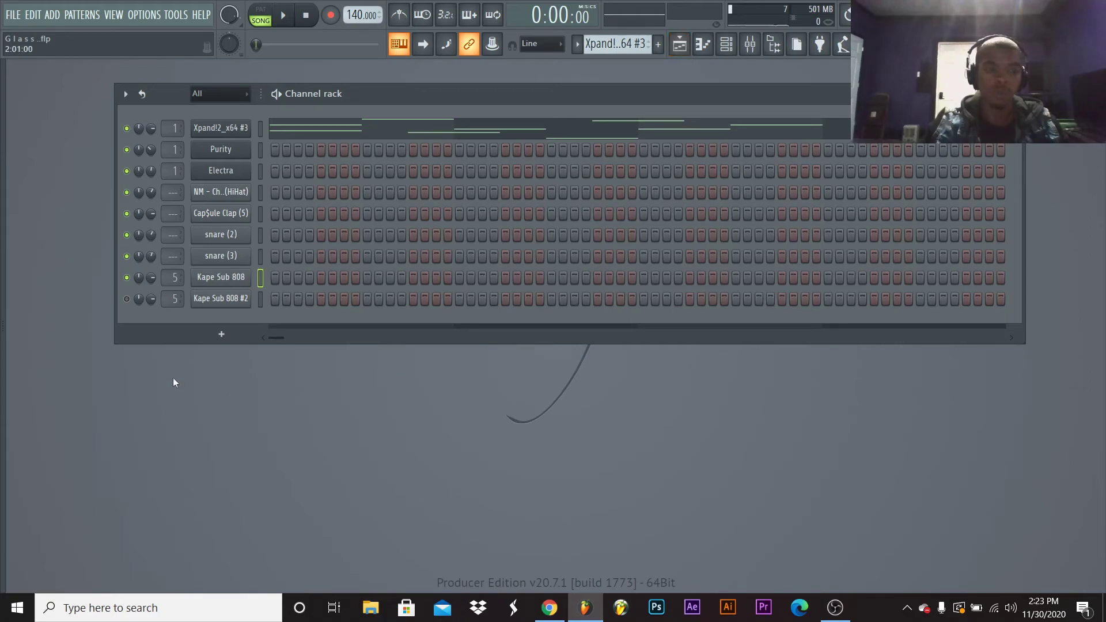
pyautogui.click(680, 46)
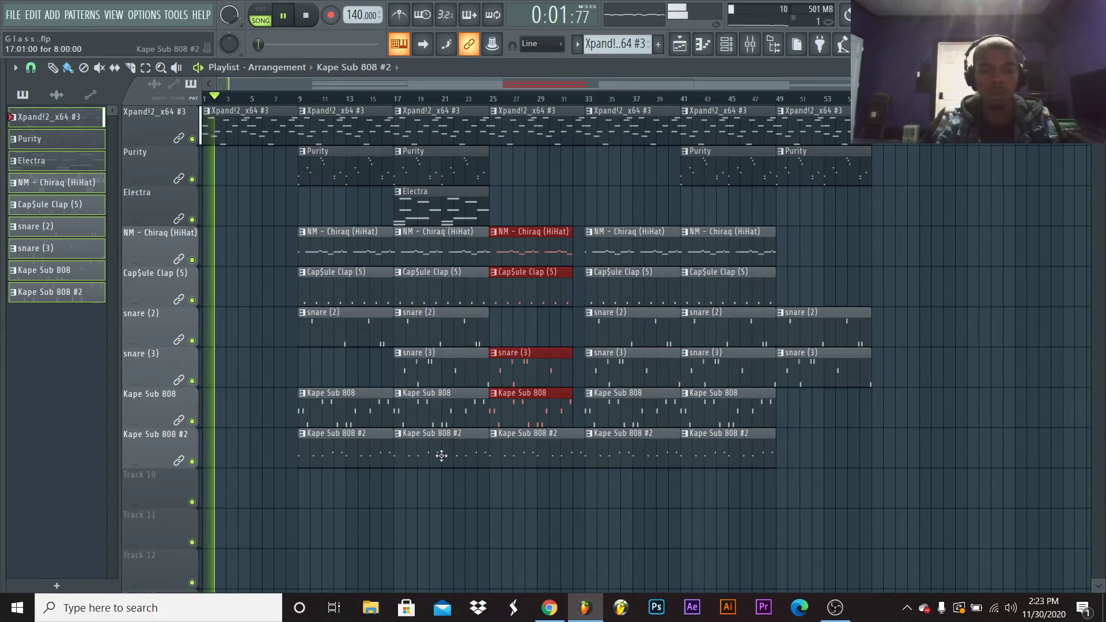
pyautogui.rightClick(355, 457)
pyautogui.rightClick(473, 455)
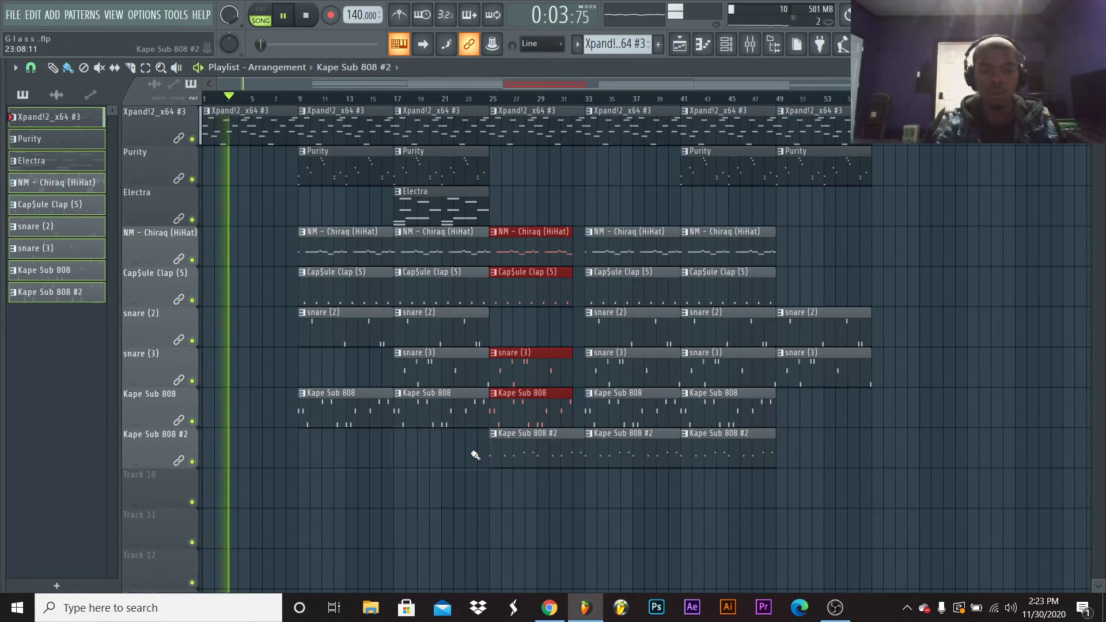
pyautogui.rightClick(634, 440)
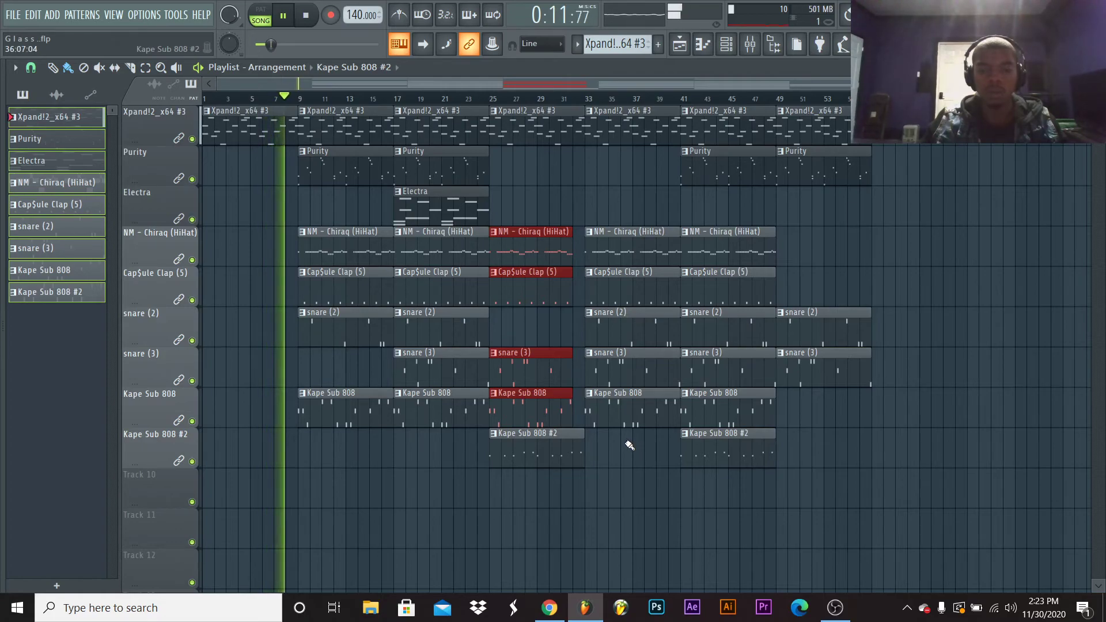
pyautogui.rightClick(555, 417)
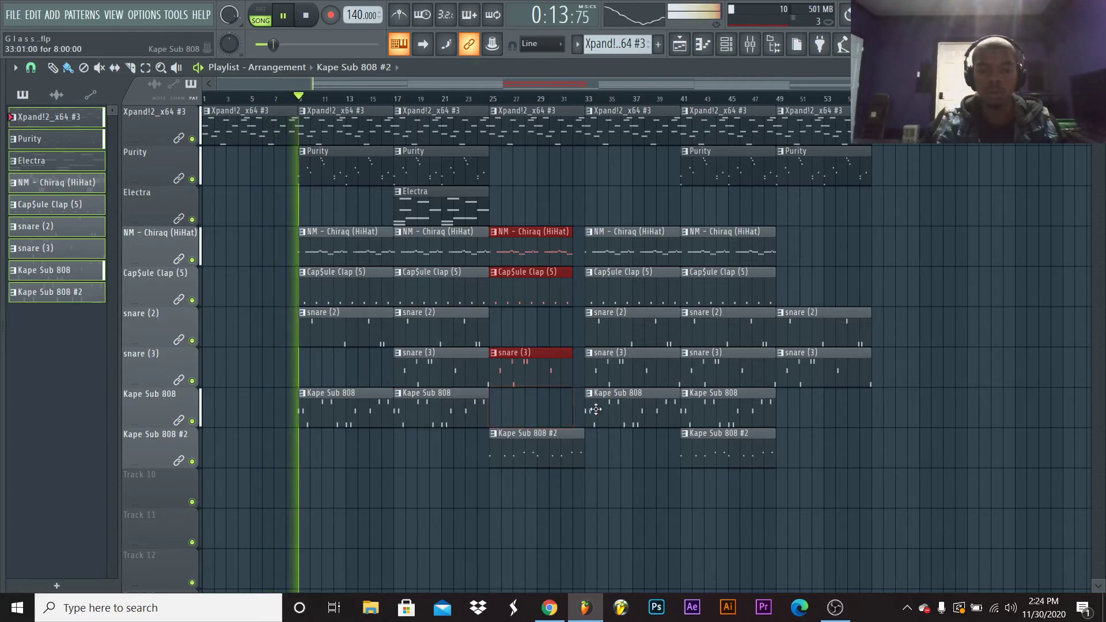
pyautogui.rightClick(727, 414)
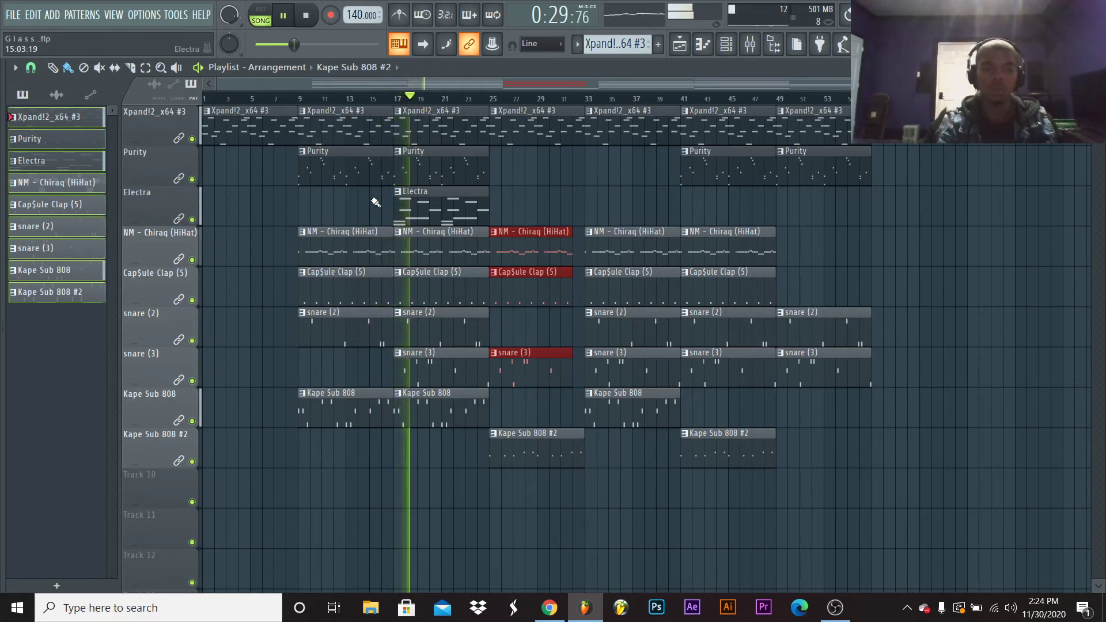
# Replace the bar 9 Purity clip with an Electra clip and play the song from the beginning
pyautogui.press('space')
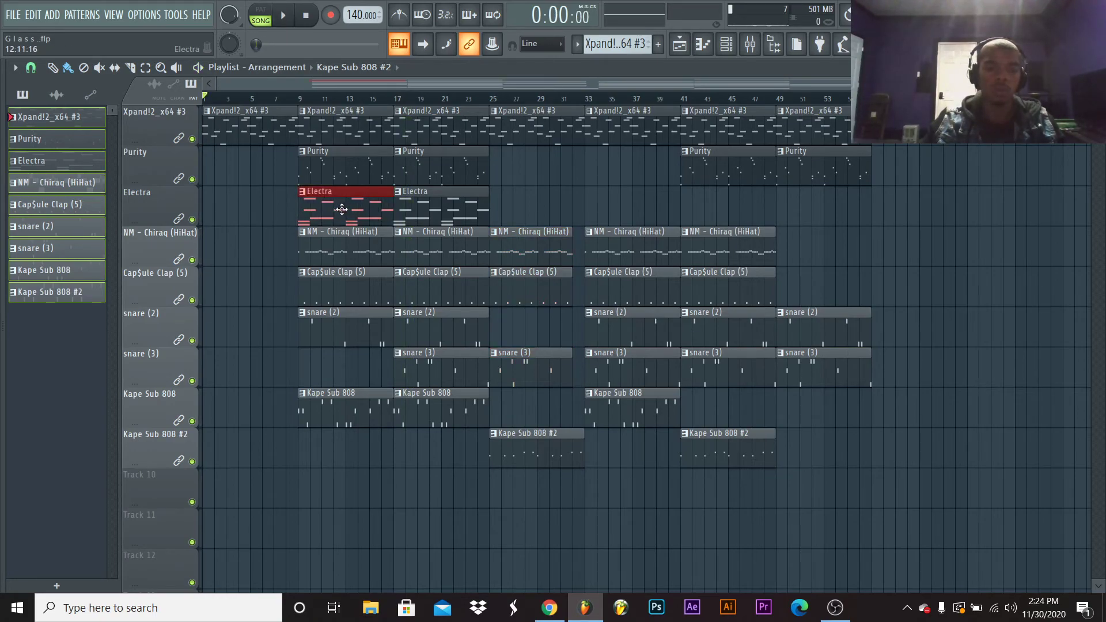
pyautogui.rightClick(332, 174)
pyautogui.press('space')
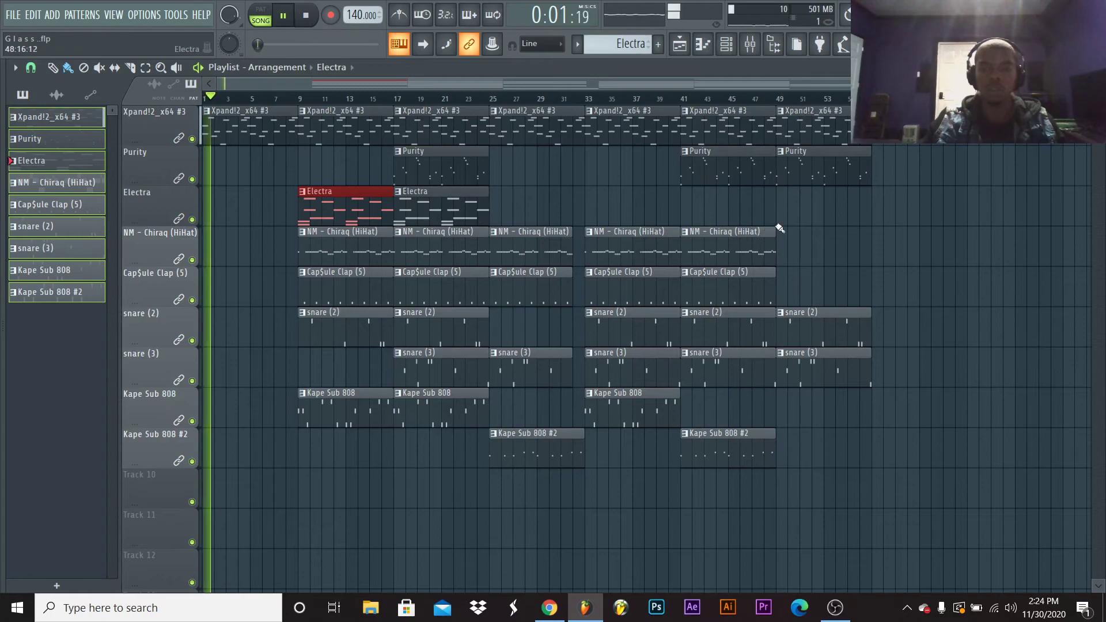
# Delete the Purity clips at bars 41 and 49 and place Electra clips at those bars instead
pyautogui.rightClick(712, 178)
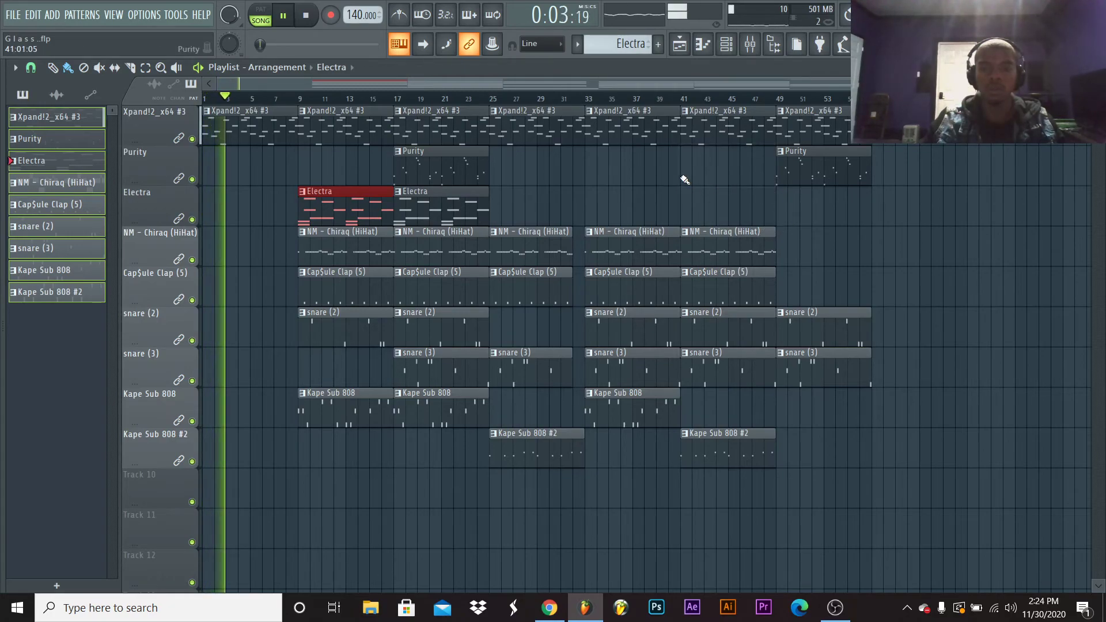
pyautogui.click(684, 214)
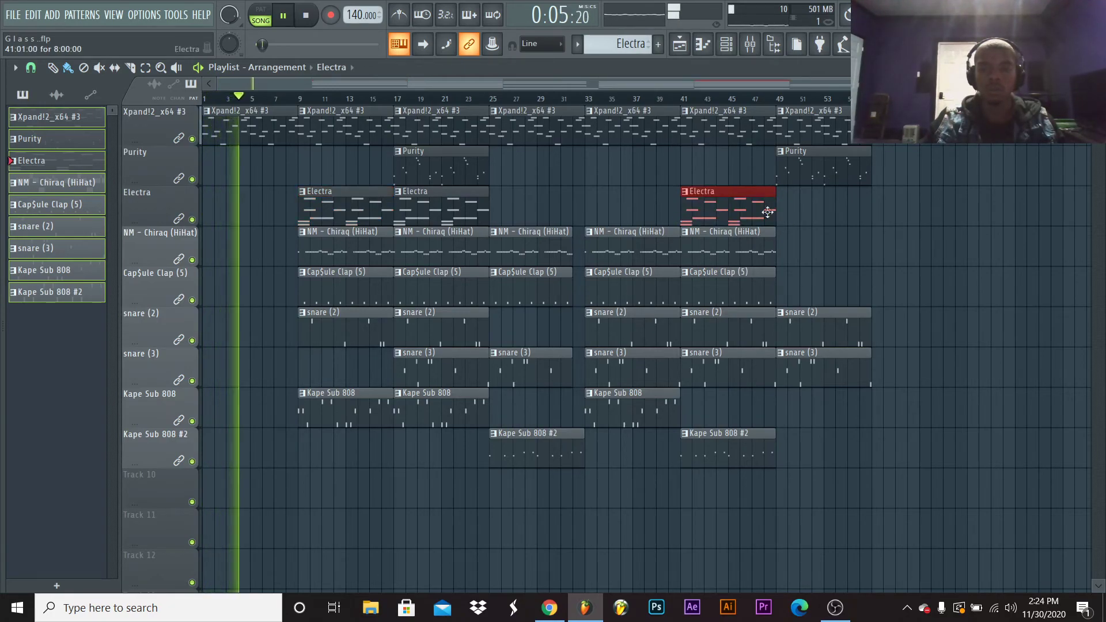
pyautogui.click(792, 209)
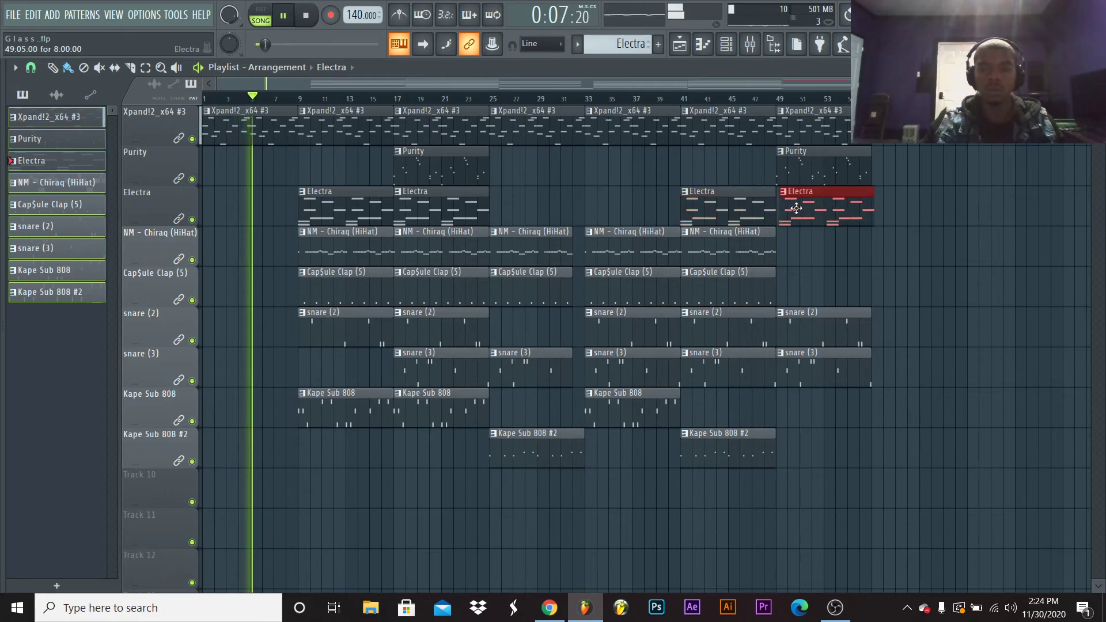
pyautogui.moveTo(802, 211); pyautogui.dragTo(800, 211)
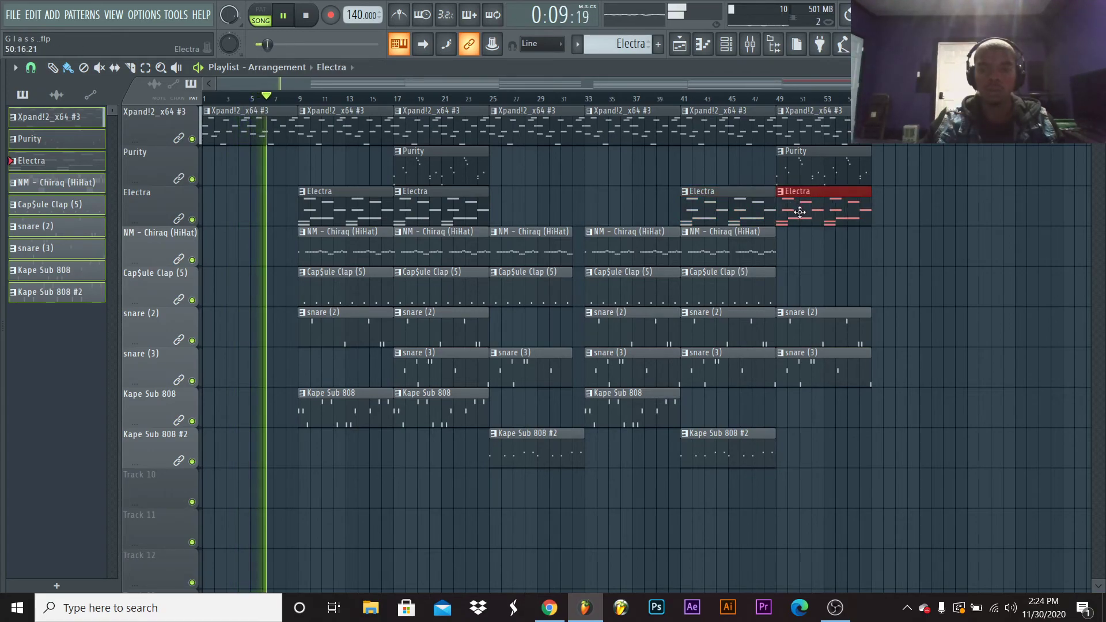
pyautogui.rightClick(803, 166)
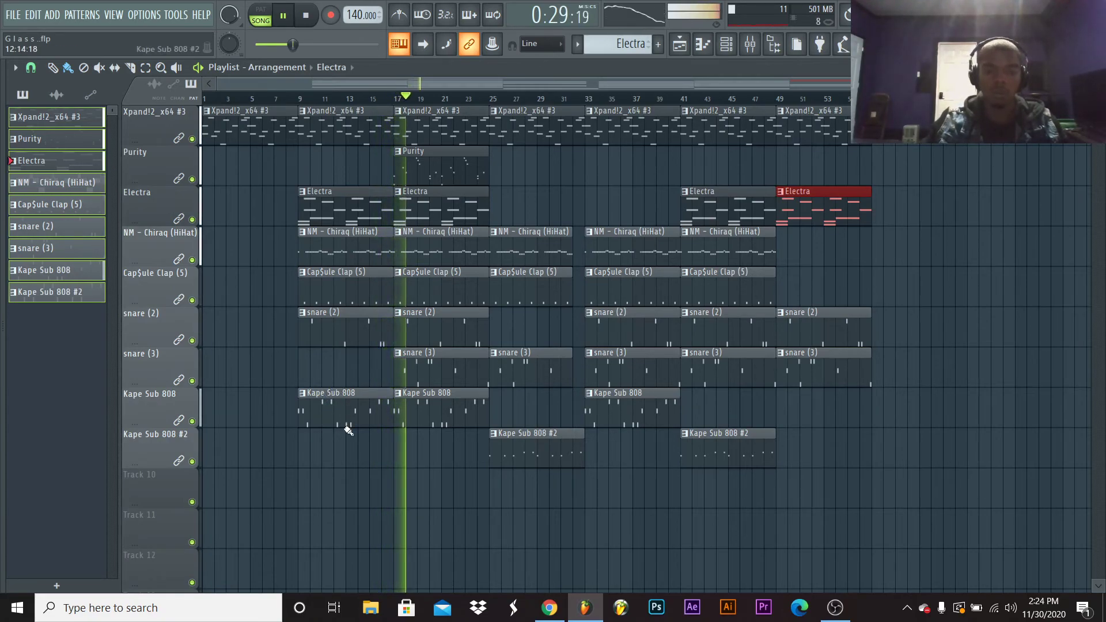
pyautogui.click(737, 45)
pyautogui.click(737, 45)
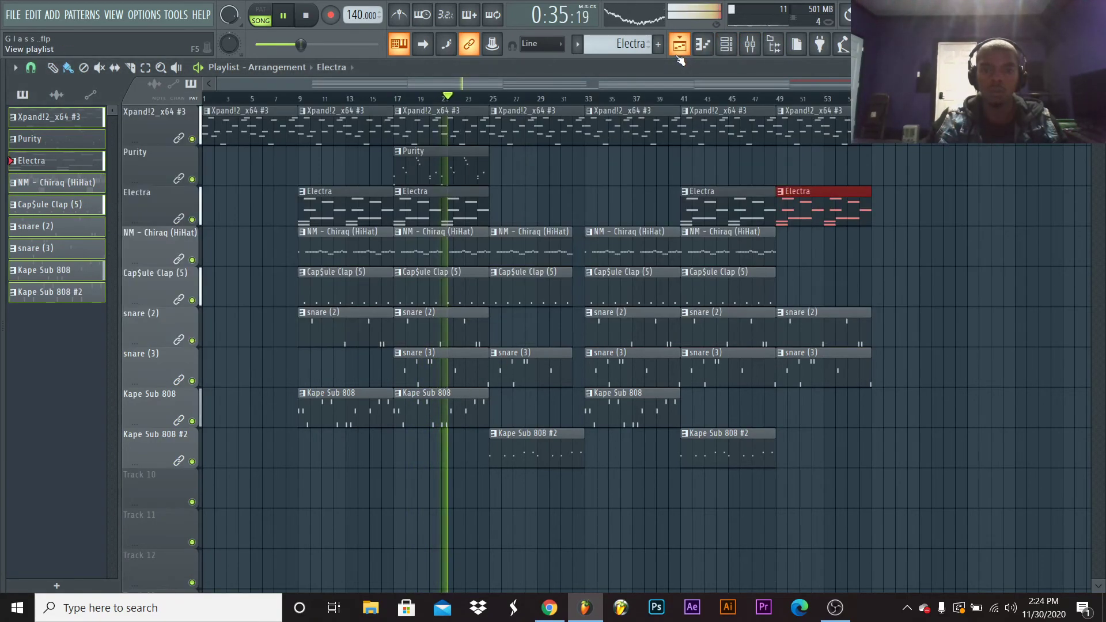
pyautogui.click(736, 45)
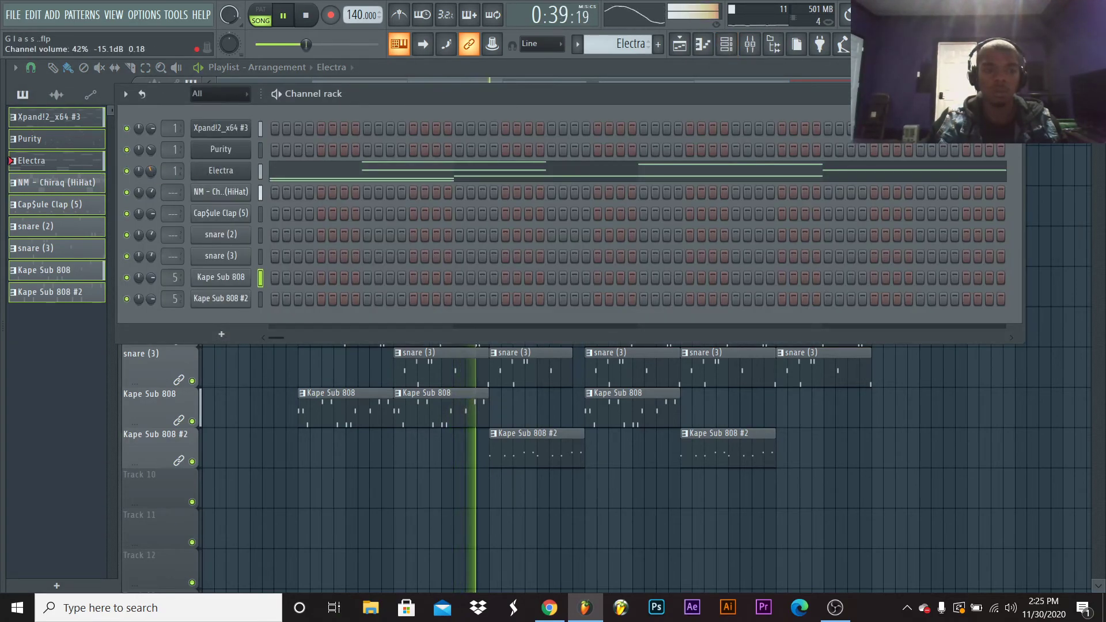
pyautogui.press('F6')
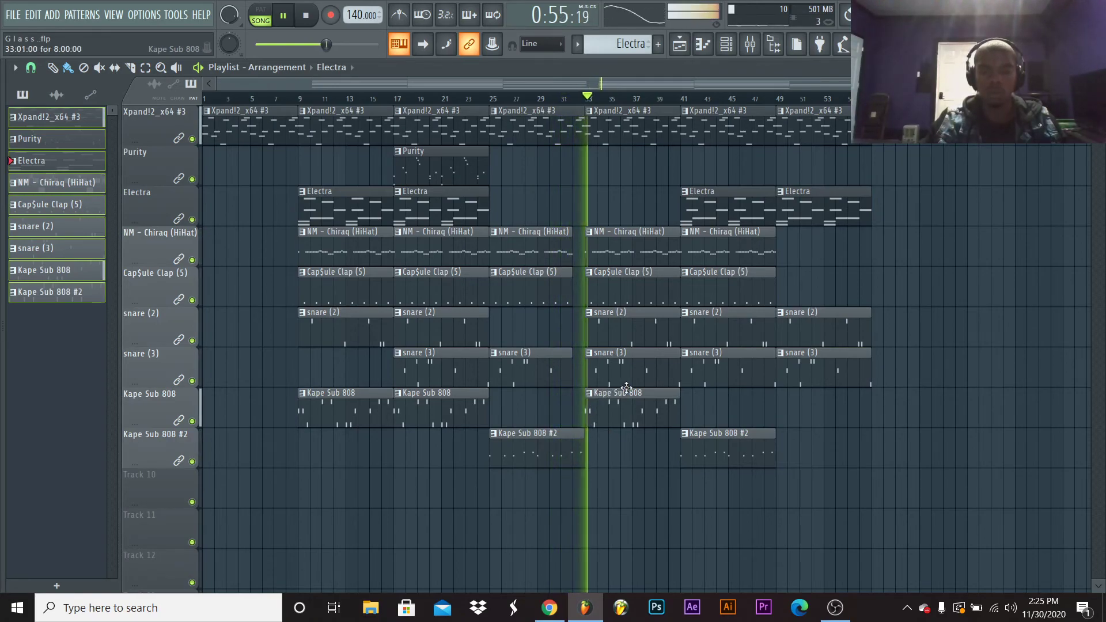
# Inspect the cut group settings and channel options of Kape Sub 808 and Kape Sub 808 #2
pyautogui.press('F6')
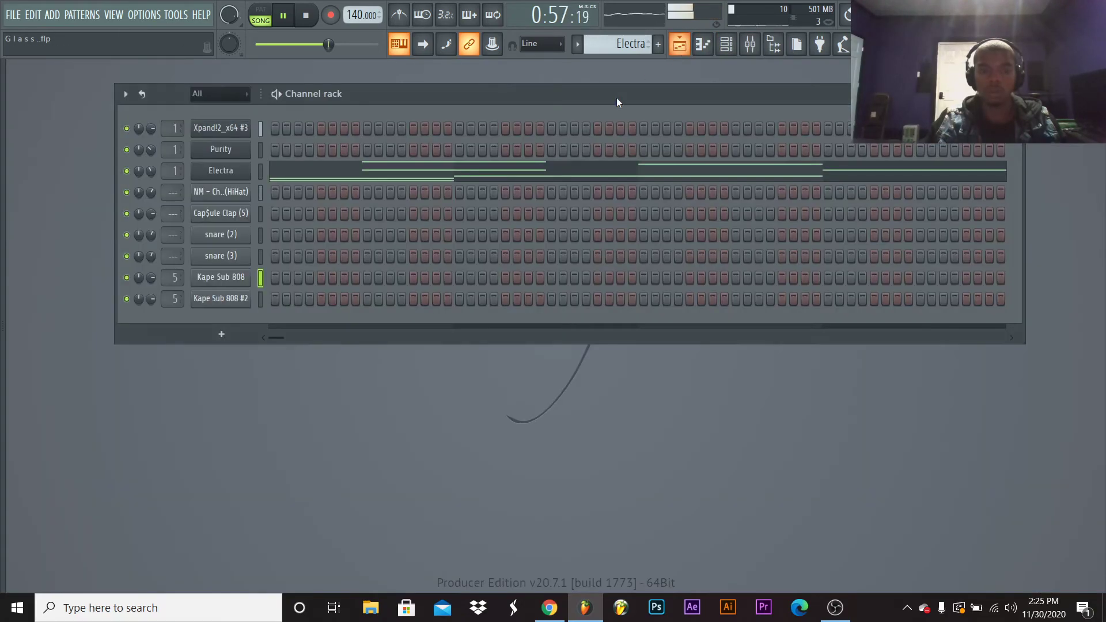
pyautogui.click(203, 278)
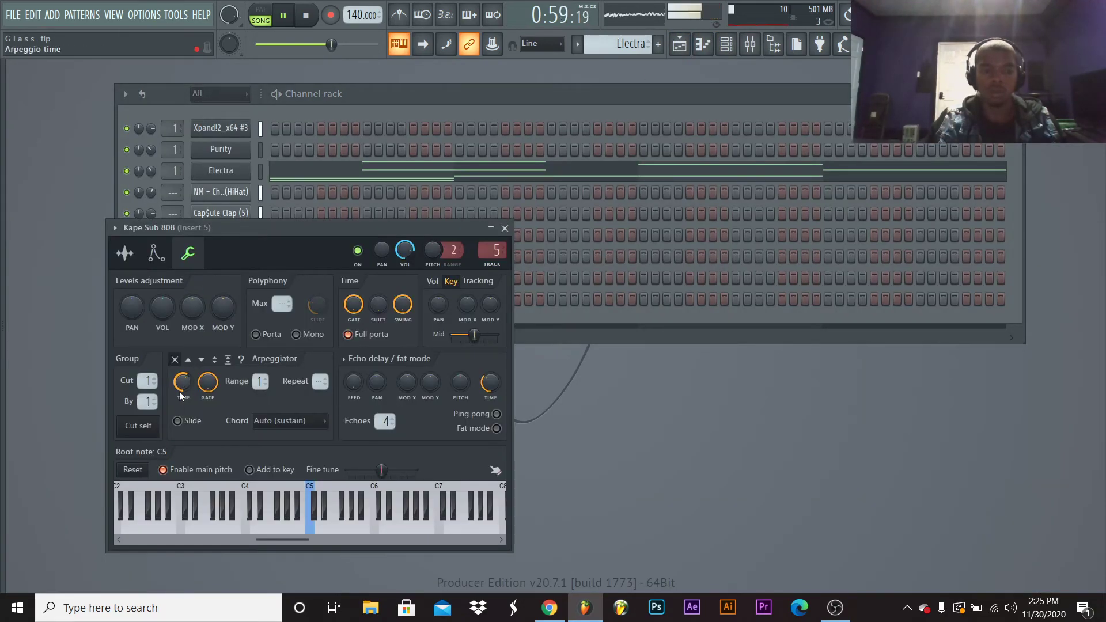
pyautogui.click(505, 228)
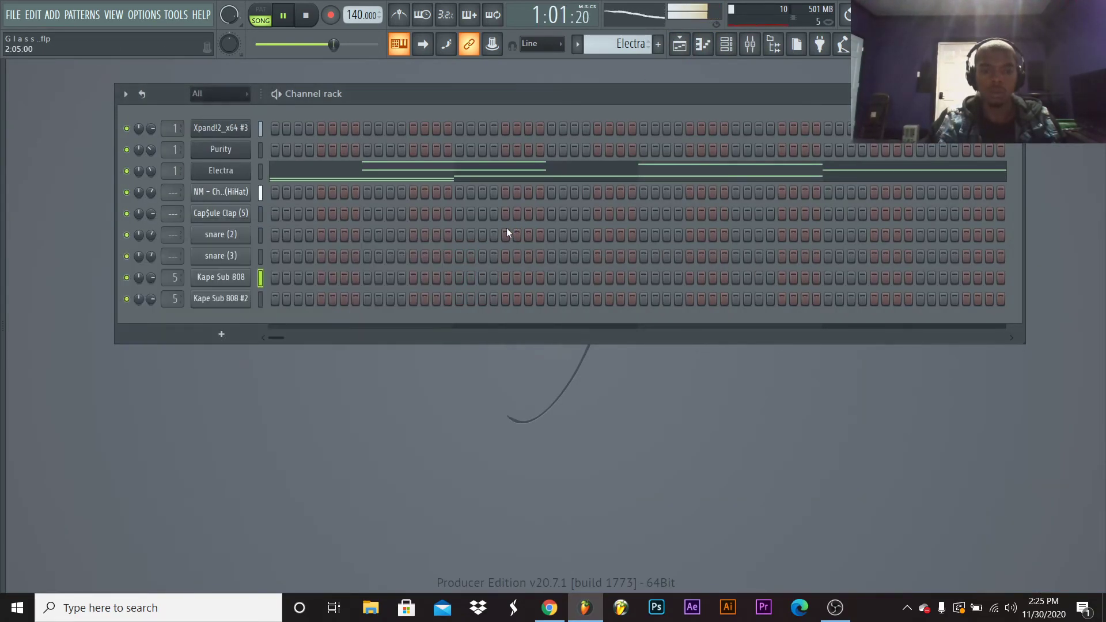
pyautogui.click(233, 300)
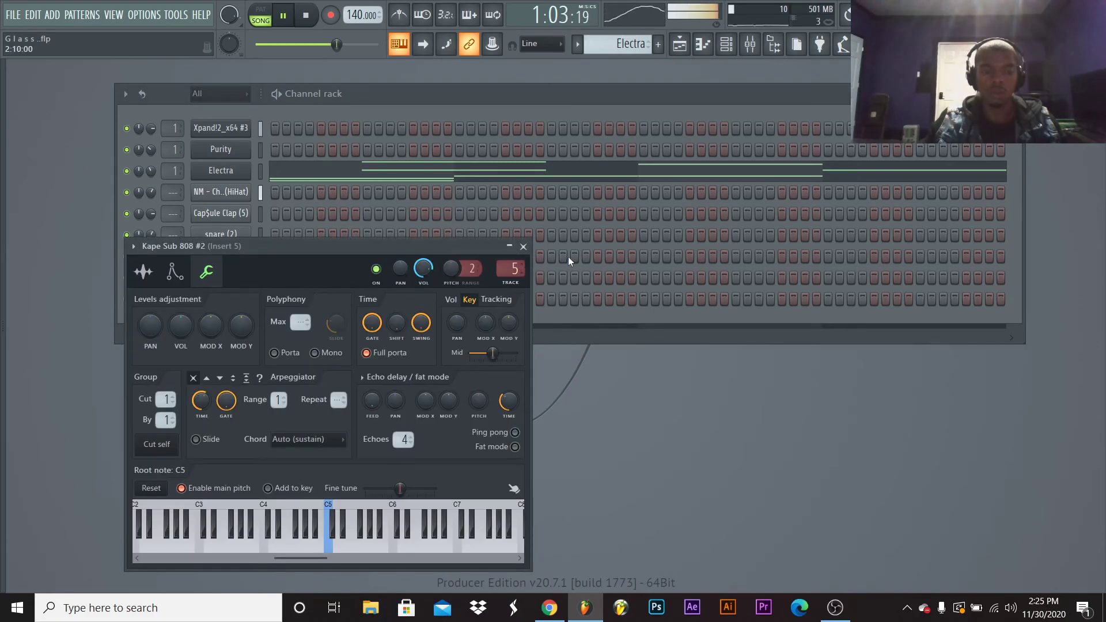
pyautogui.click(523, 246)
pyautogui.rightClick(225, 310)
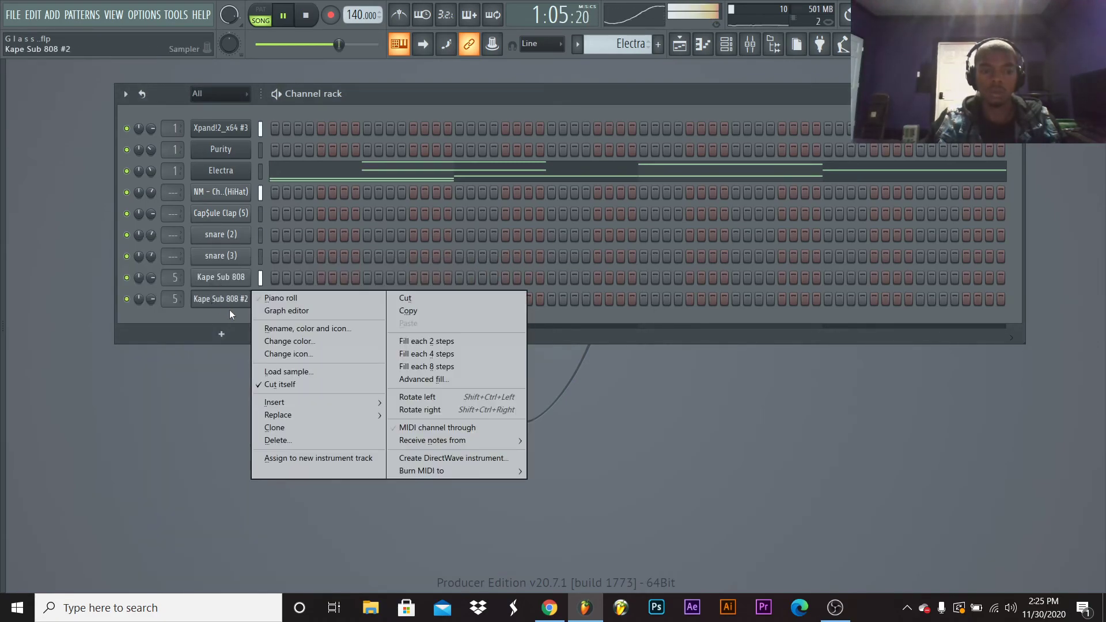
pyautogui.click(217, 321)
pyautogui.rightClick(214, 282)
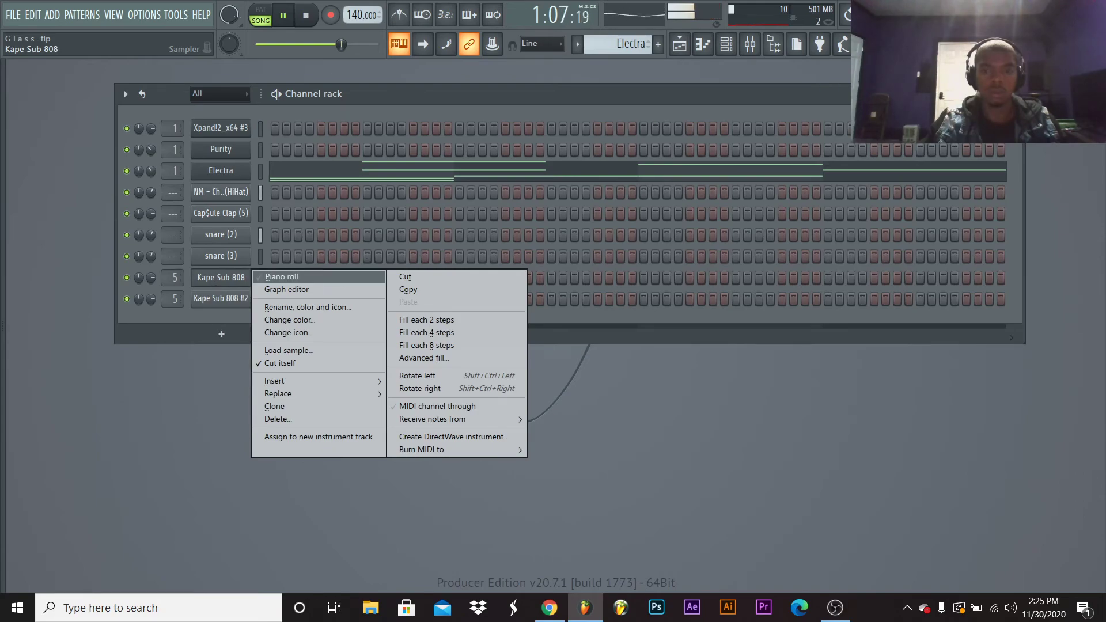
# Duplicate the clips of bars 9 to 48 so that the copied section starts at bar 57
pyautogui.click(683, 45)
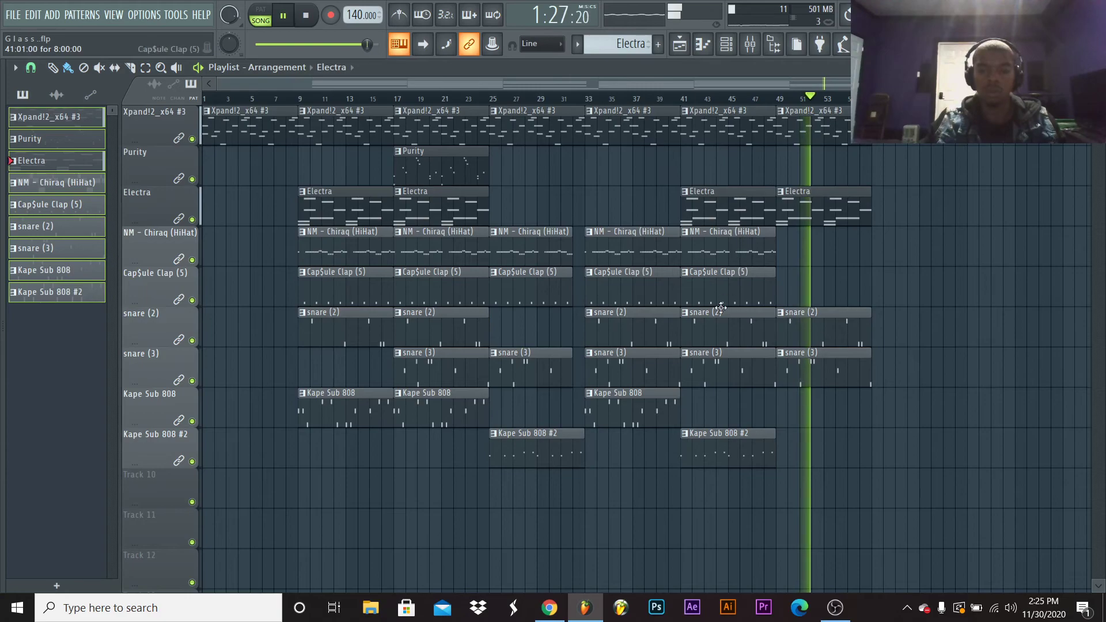
pyautogui.moveTo(334, 506); pyautogui.dragTo(739, 106)
pyautogui.hotkey('ctrl', 'b')
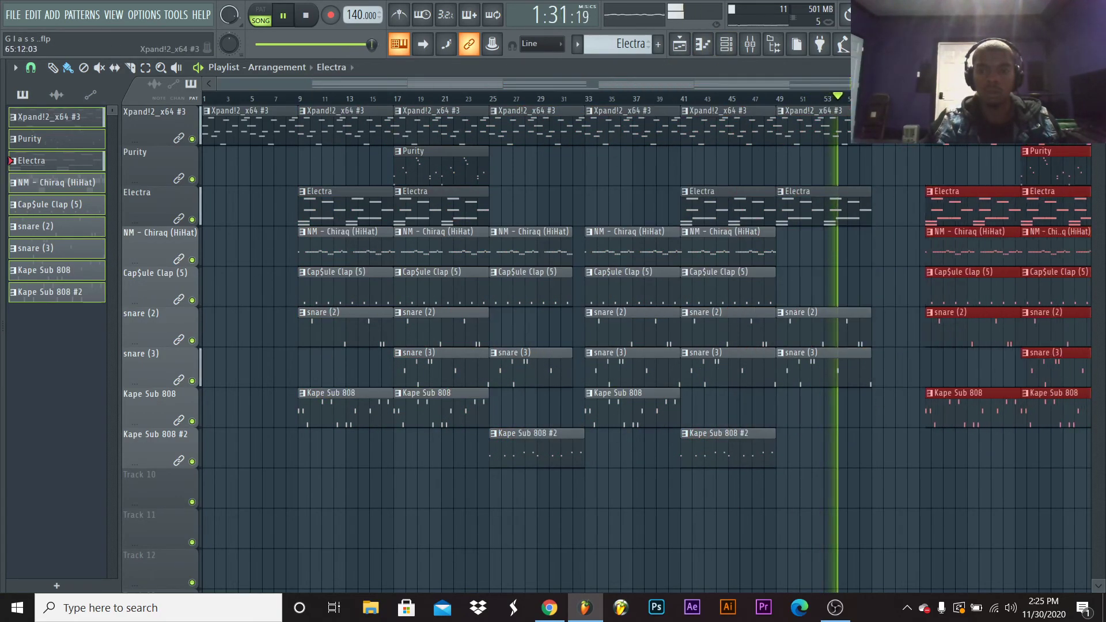
pyautogui.click(834, 259)
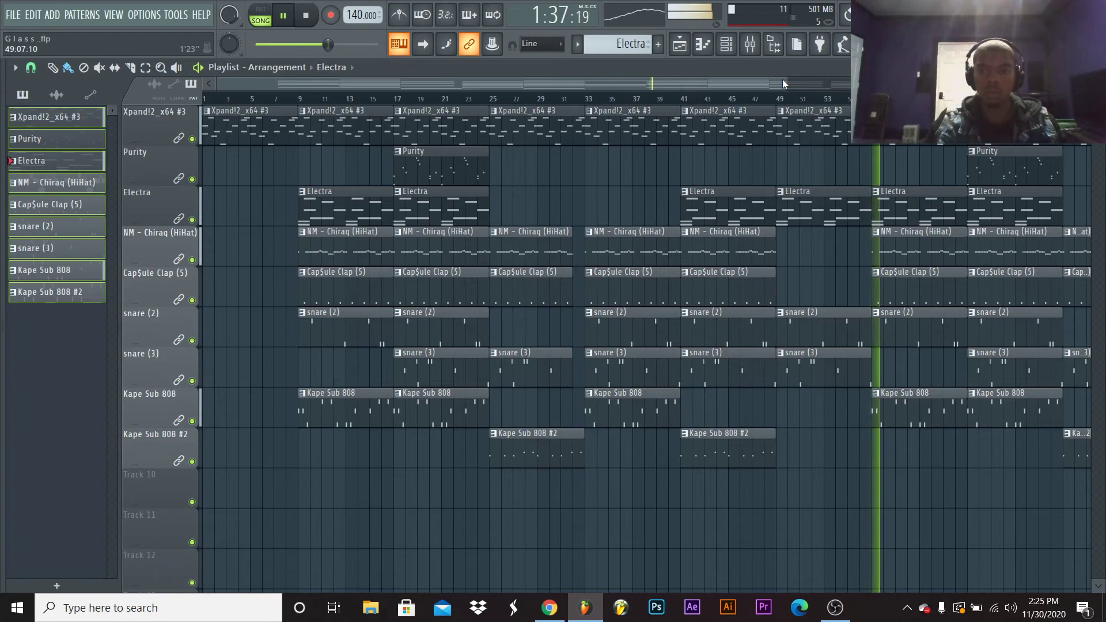
pyautogui.moveTo(782, 82); pyautogui.dragTo(870, 82)
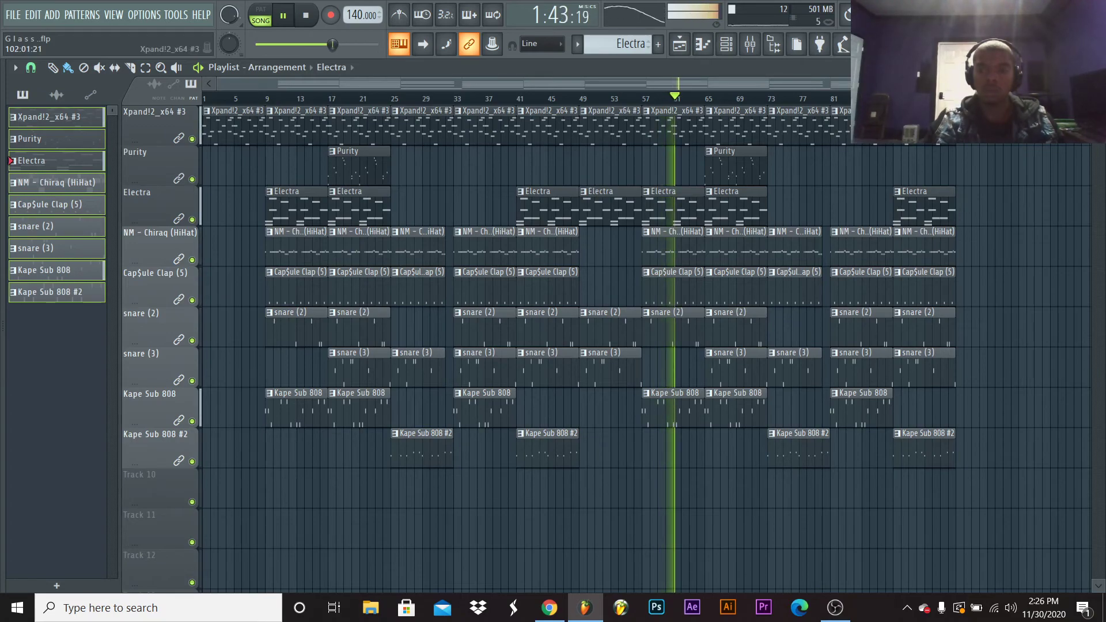
# Duplicate the bar 89 Electra, Kape Sub 808 #2, snare (2) and snare (3) clips to bar 97
pyautogui.moveTo(994, 130); pyautogui.dragTo(899, 185)
pyautogui.moveTo(903, 223); pyautogui.dragTo(903, 223)
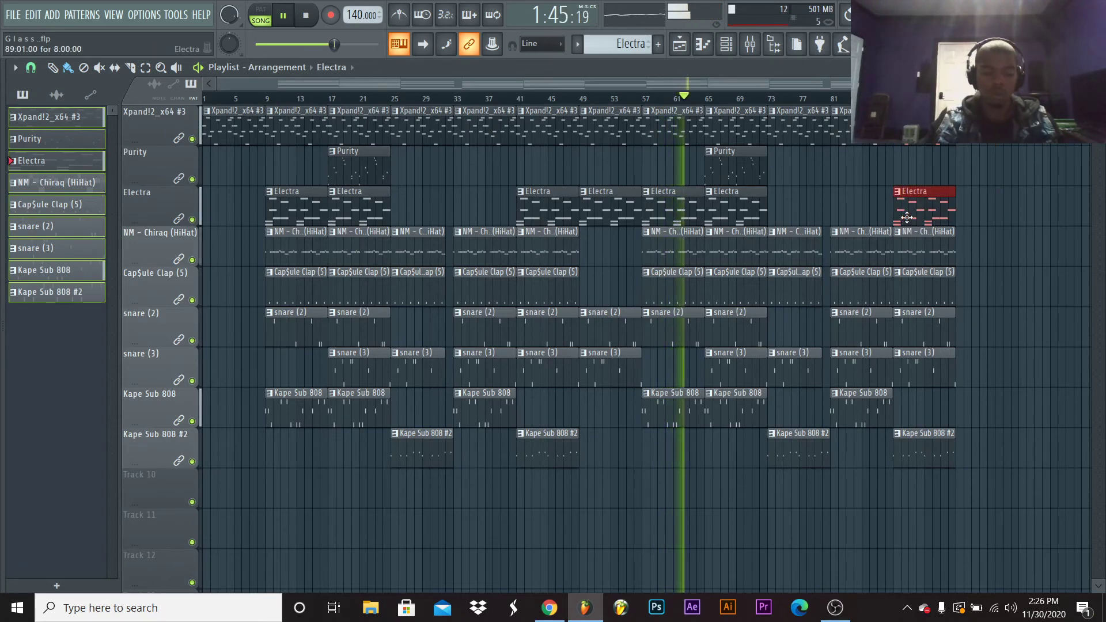
pyautogui.hotkey('ctrl', 'b')
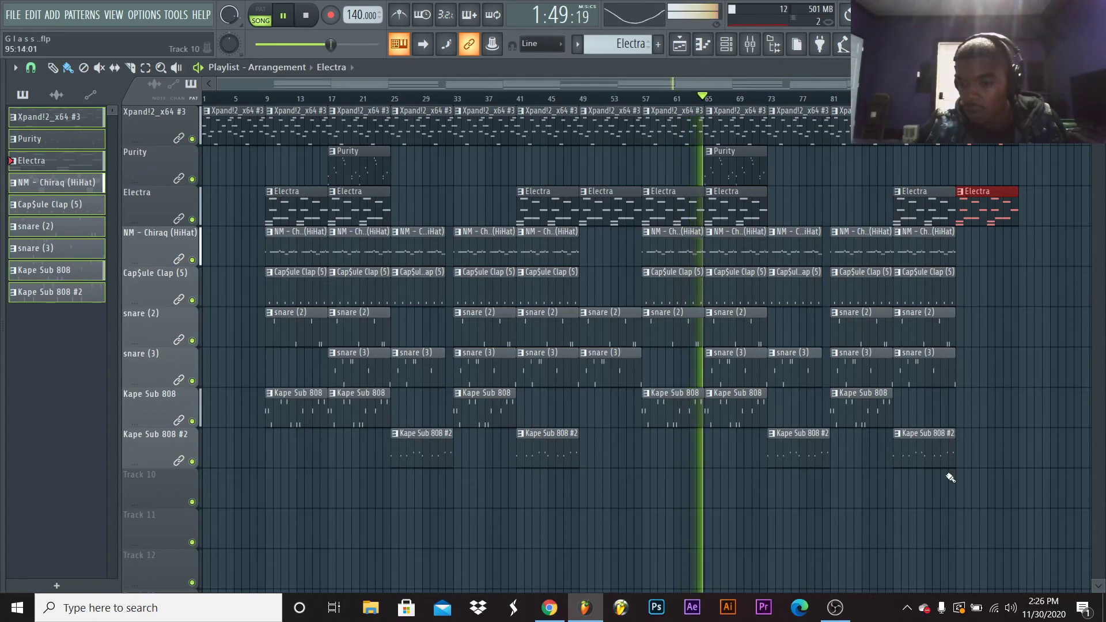
pyautogui.click(953, 438)
pyautogui.hotkey('ctrl', 'b')
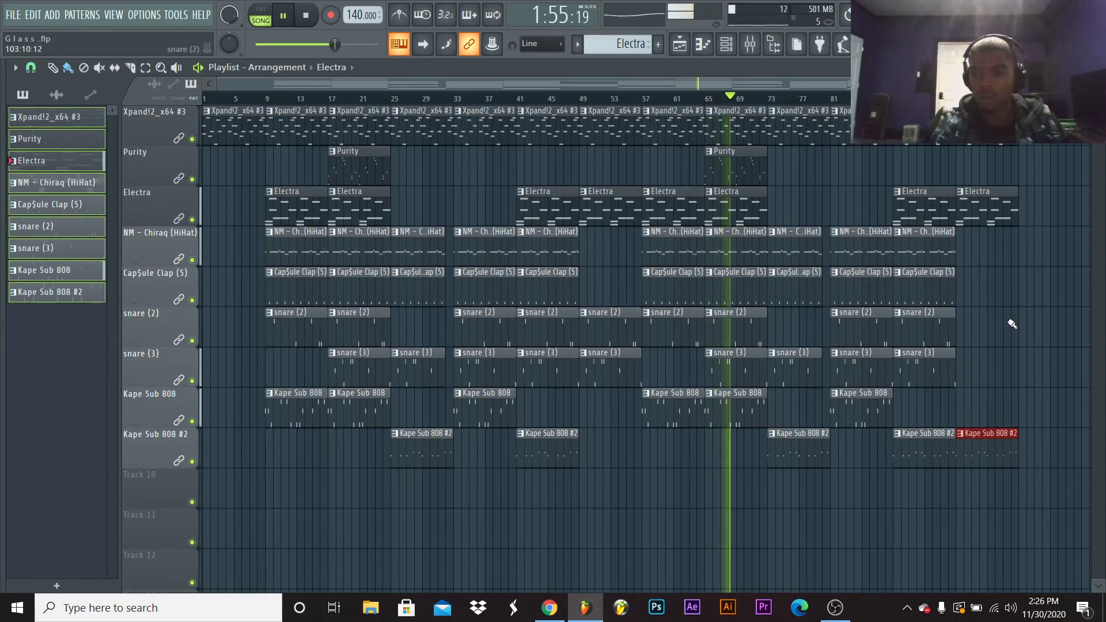
pyautogui.moveTo(1007, 318); pyautogui.dragTo(921, 372)
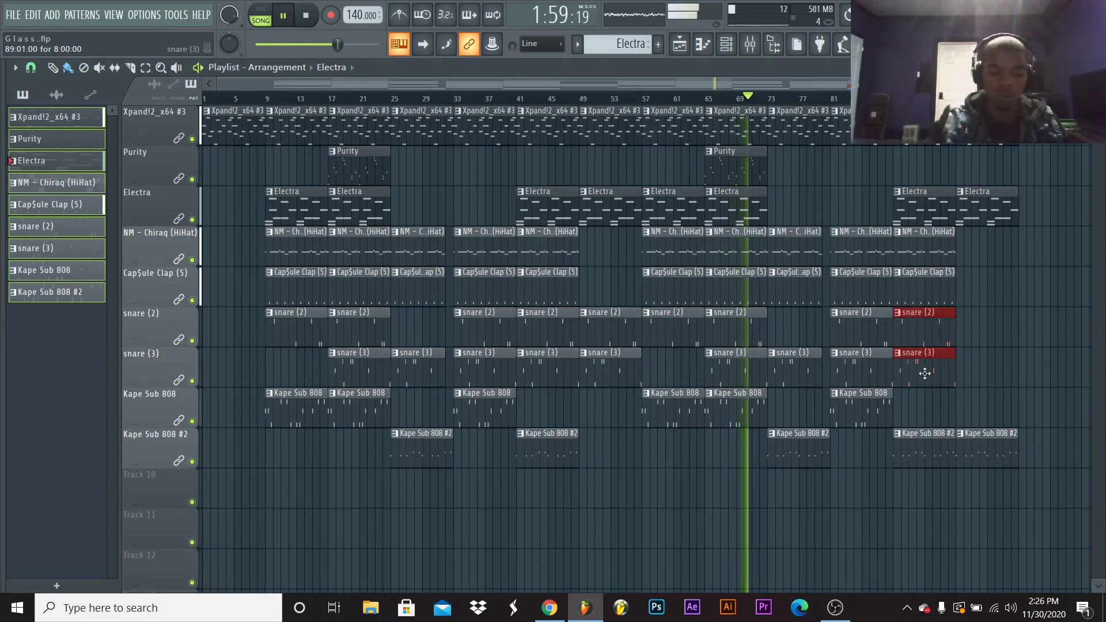
pyautogui.hotkey('ctrl', 'b')
pyautogui.click(1013, 257)
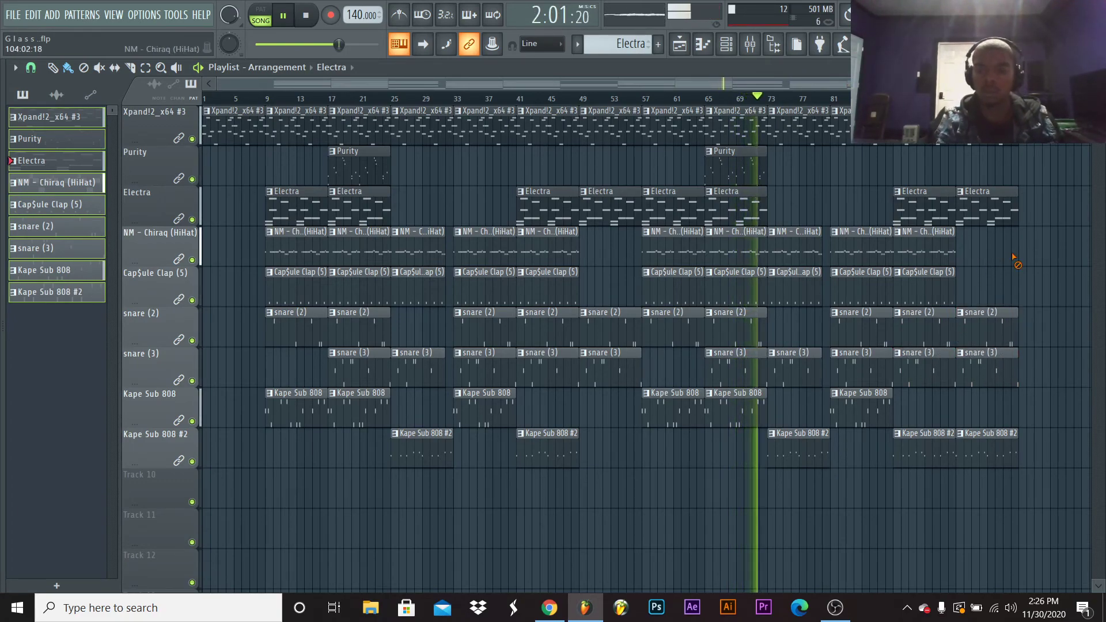
# Trim the starts of the bar 73 hi-hat, clap, snare (3) and Kape Sub 808 #2 clips to bar 75, and extend their ends to bar 81
pyautogui.moveTo(770, 507); pyautogui.dragTo(831, 228)
pyautogui.moveTo(772, 258); pyautogui.dragTo(785, 272)
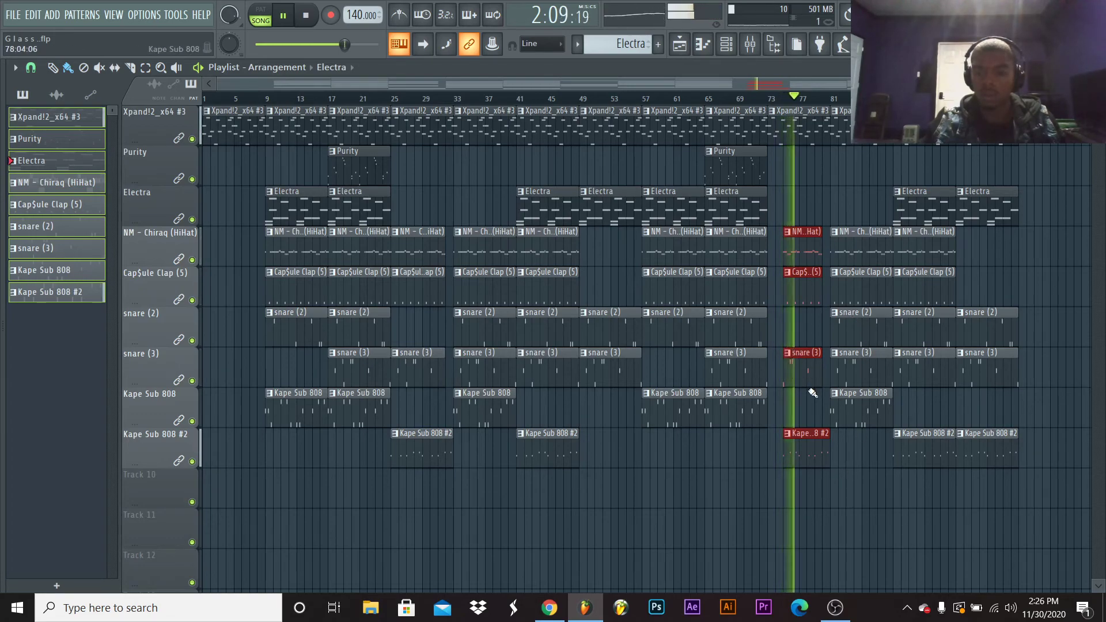
pyautogui.moveTo(820, 262); pyautogui.dragTo(829, 260)
# Trim the starts of the bar 89 hi-hat, clap, snare and Kape Sub 808 #2 clips to bar 91, and add a Purity clip at bar 97
pyautogui.moveTo(909, 507); pyautogui.dragTo(898, 230)
pyautogui.moveTo(898, 295); pyautogui.dragTo(913, 311)
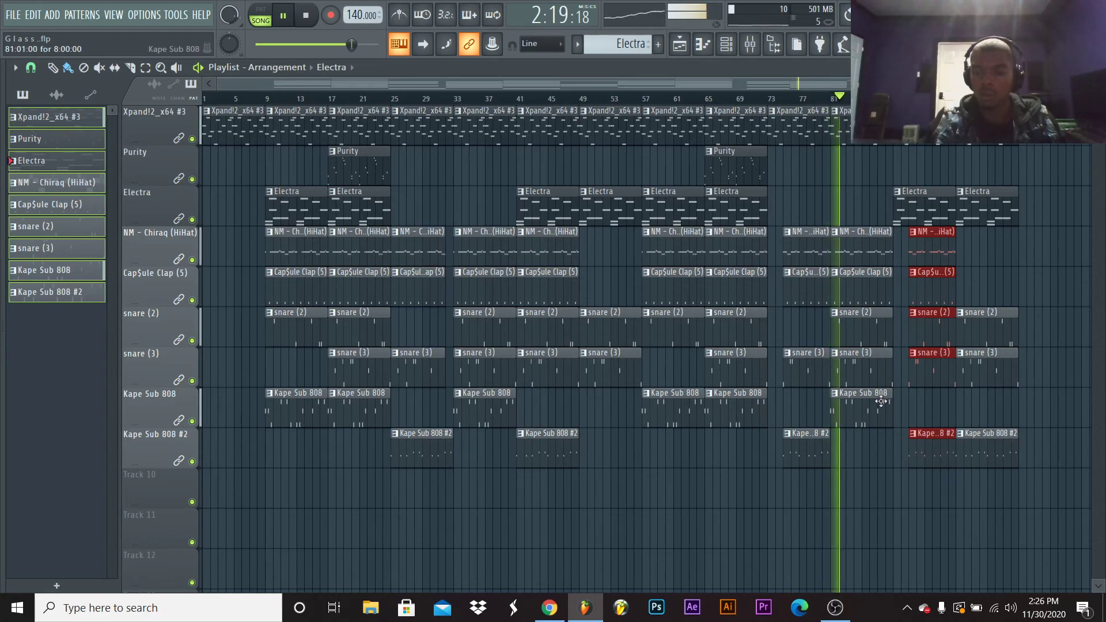
pyautogui.click(866, 499)
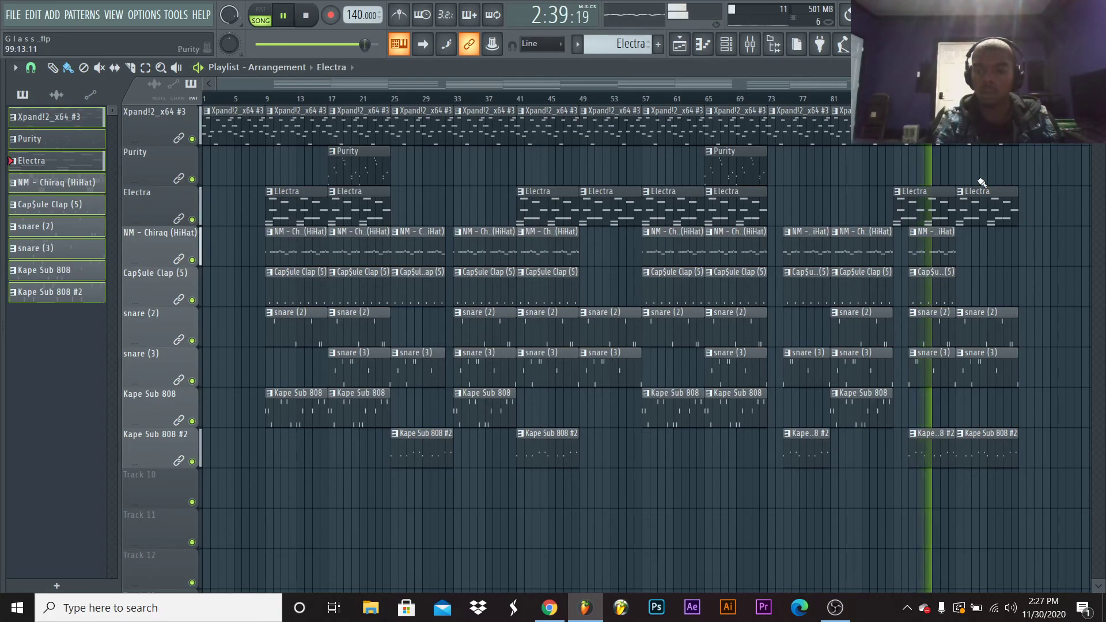
pyautogui.click(961, 177)
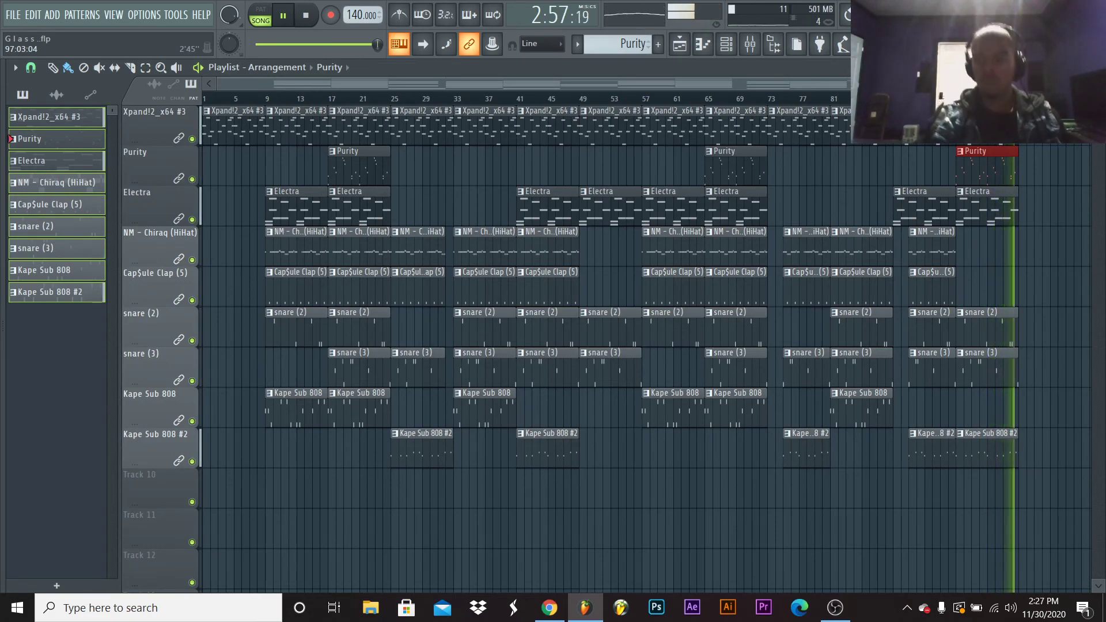
# Mark bars 97 to 105 as the playlist's time selection, covering the final section, and save the project
pyautogui.press('space')
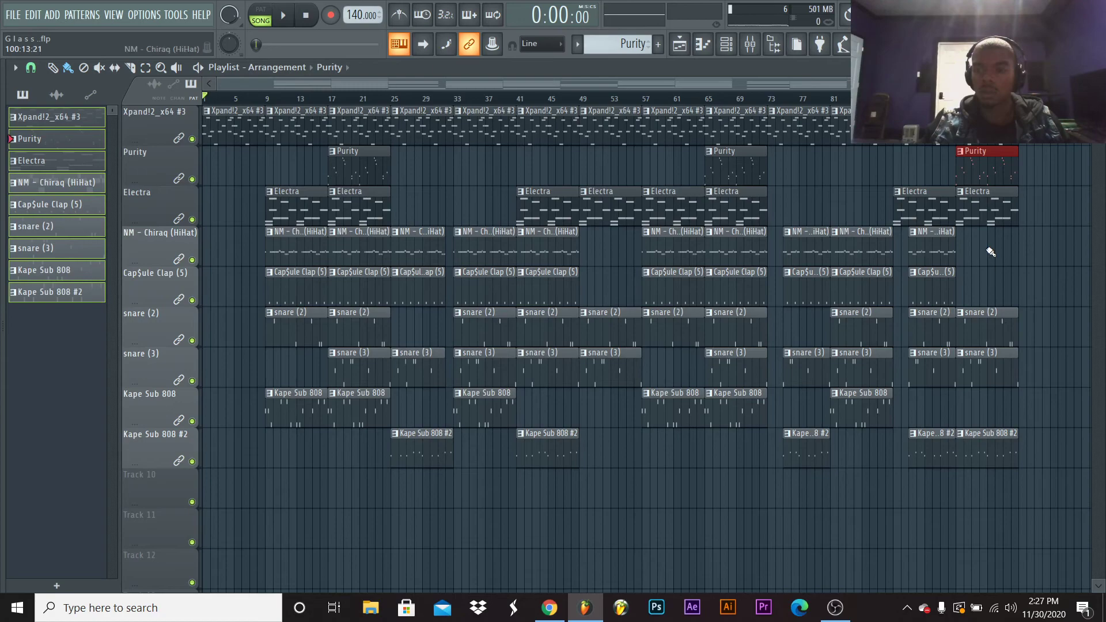
pyautogui.moveTo(255, 44); pyautogui.dragTo(378, 44)
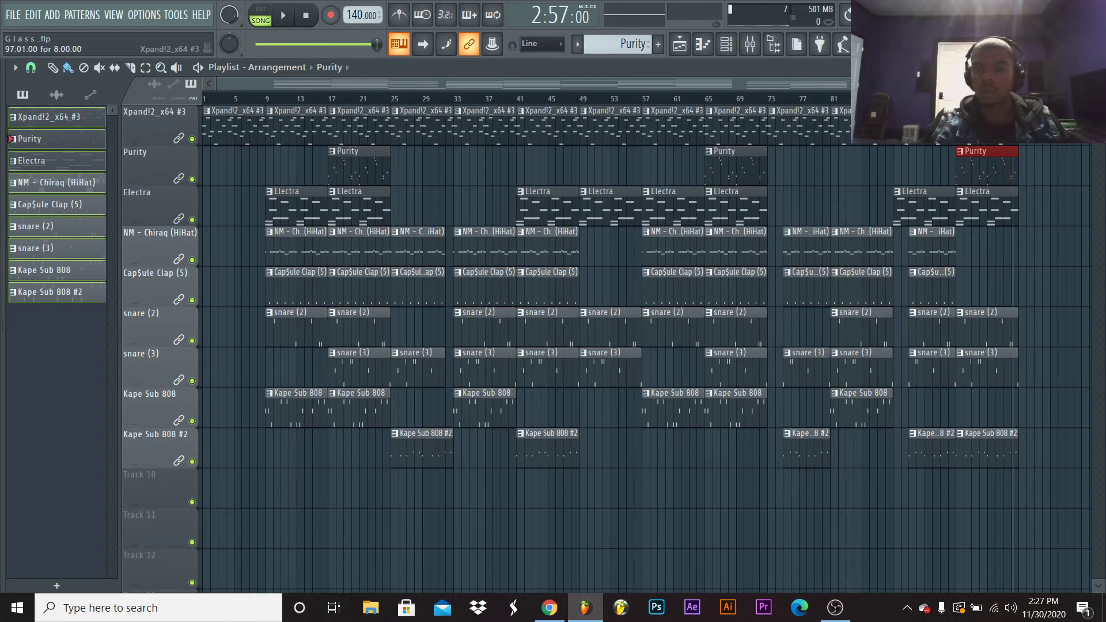
pyautogui.moveTo(957, 99); pyautogui.dragTo(1018, 98)
pyautogui.moveTo(376, 44); pyautogui.dragTo(369, 44)
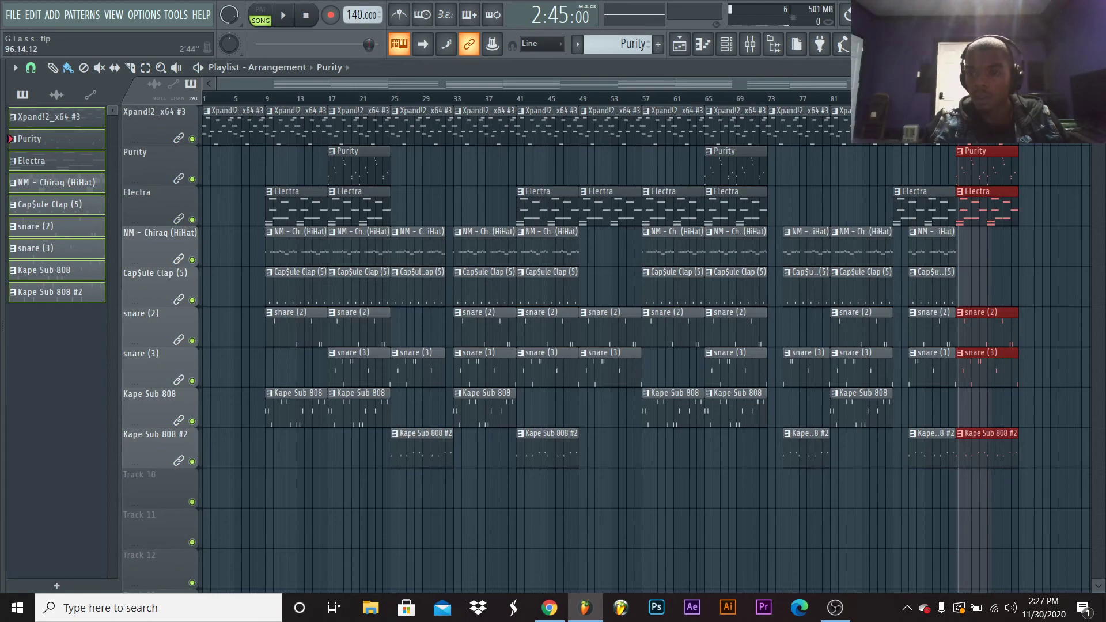
pyautogui.moveTo(979, 576); pyautogui.dragTo(898, 195)
pyautogui.moveTo(959, 587); pyautogui.dragTo(1011, 172)
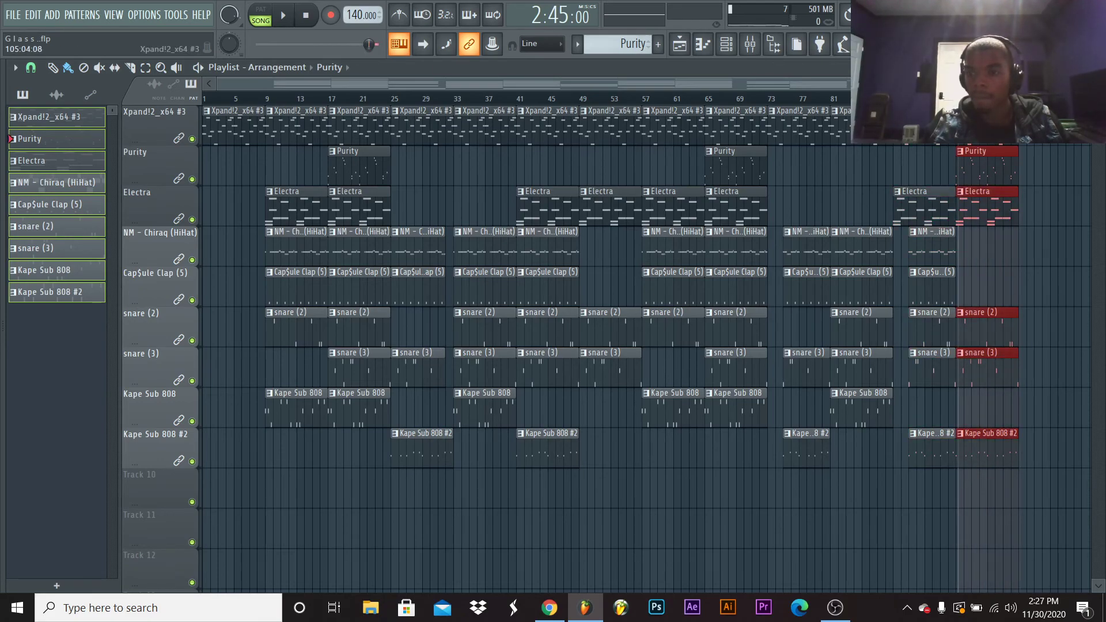
pyautogui.scroll(5, 686, 87)
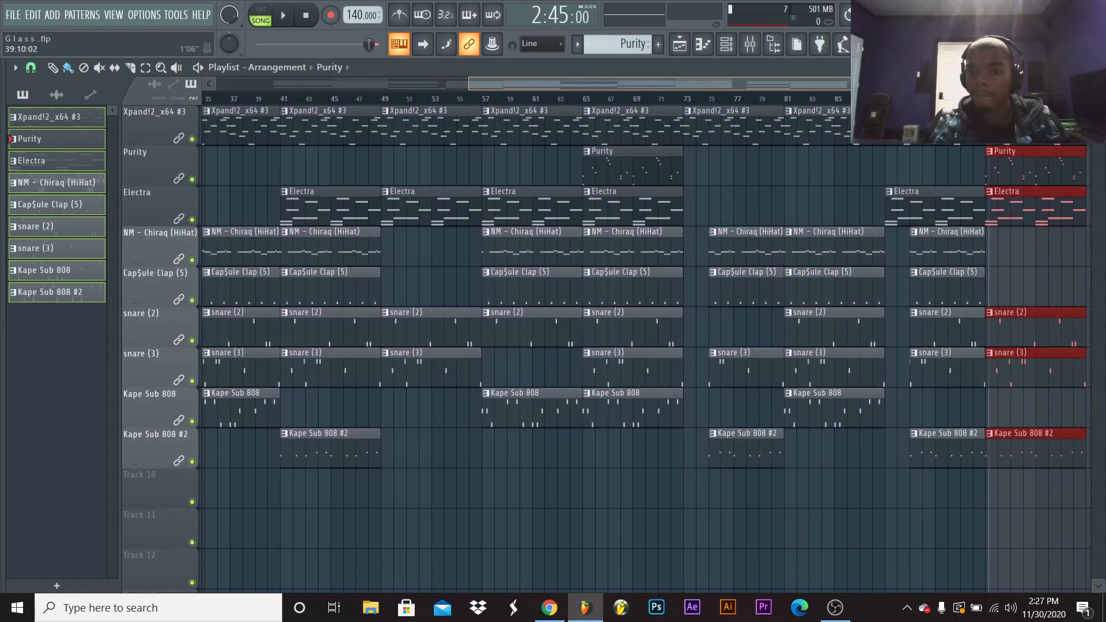
pyautogui.moveTo(797, 101); pyautogui.dragTo(996, 99)
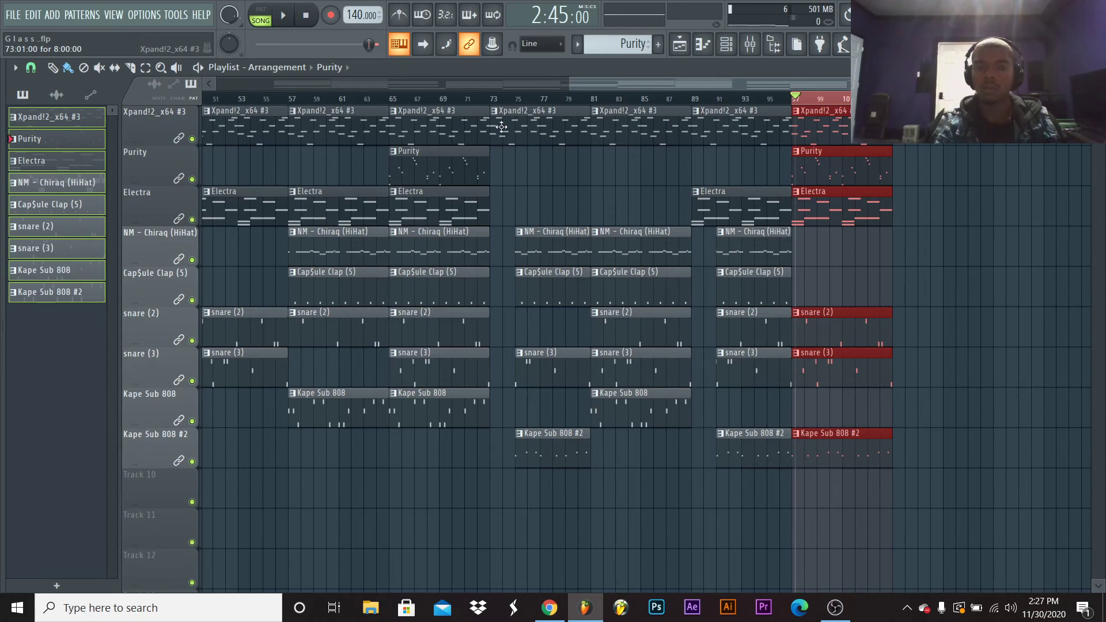
pyautogui.click(25, 18)
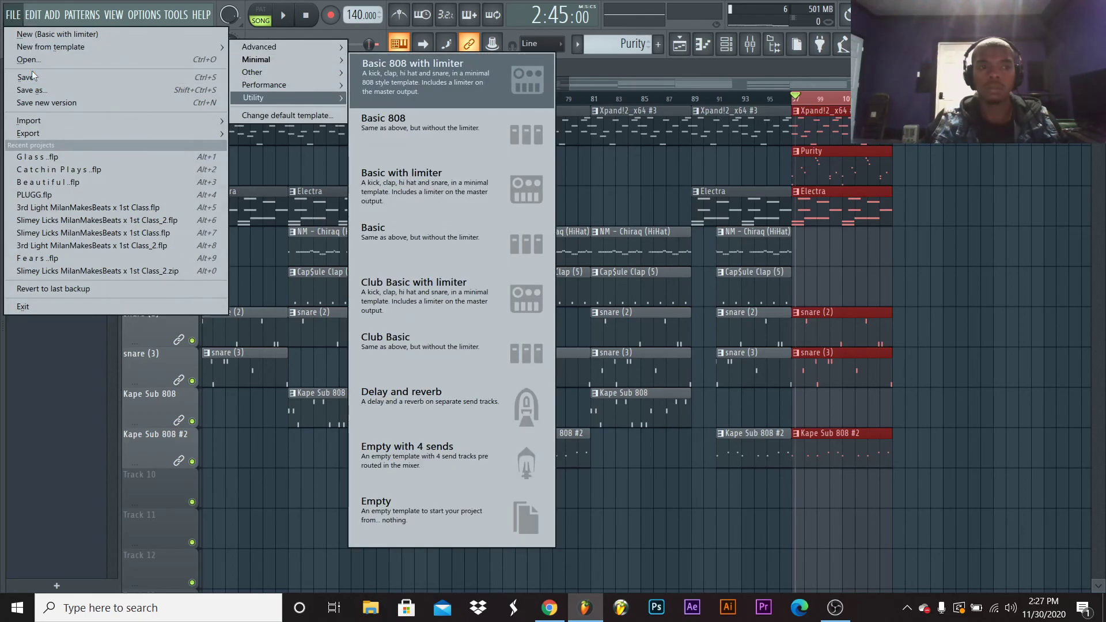
pyautogui.click(25, 77)
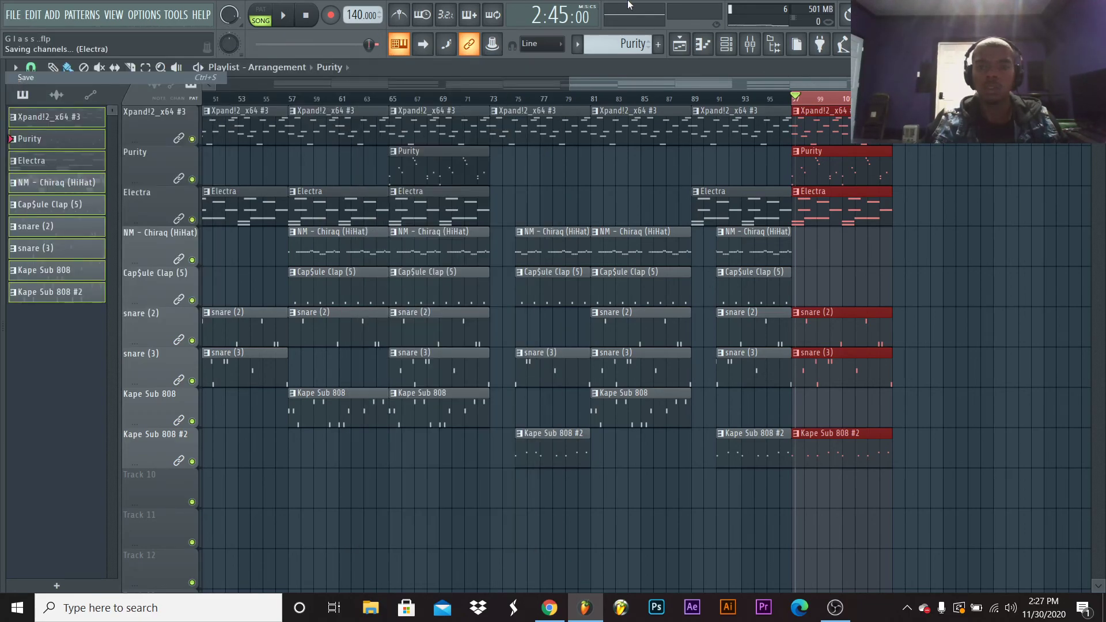
# Create a Master volume automation clip over bars 97 to 105 and curve it down into a fade-out
pyautogui.click(750, 43)
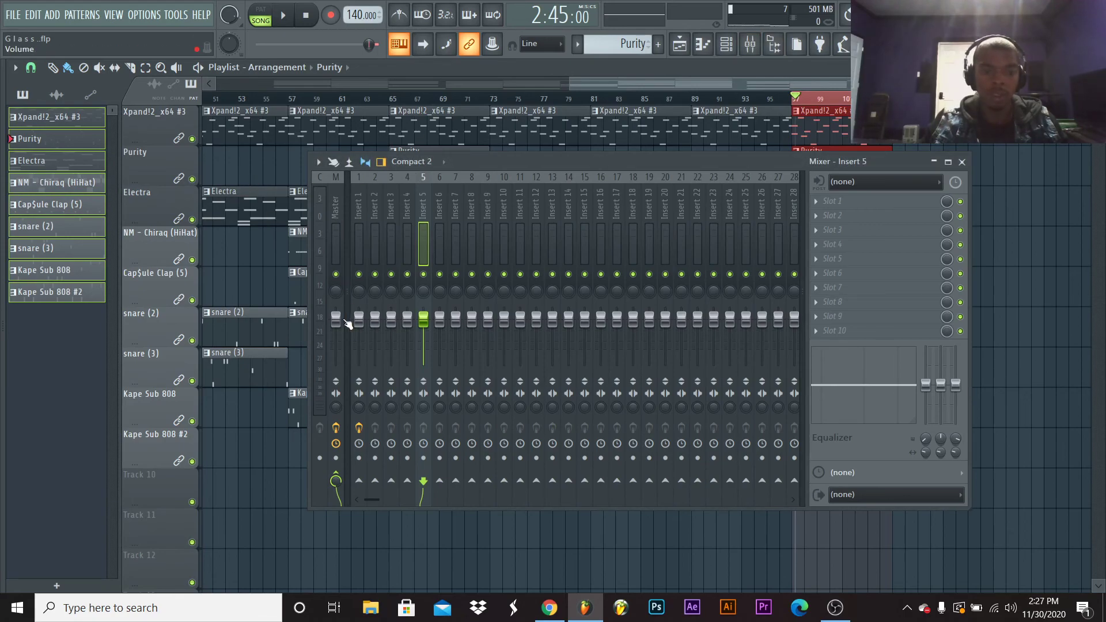
pyautogui.rightClick(348, 324)
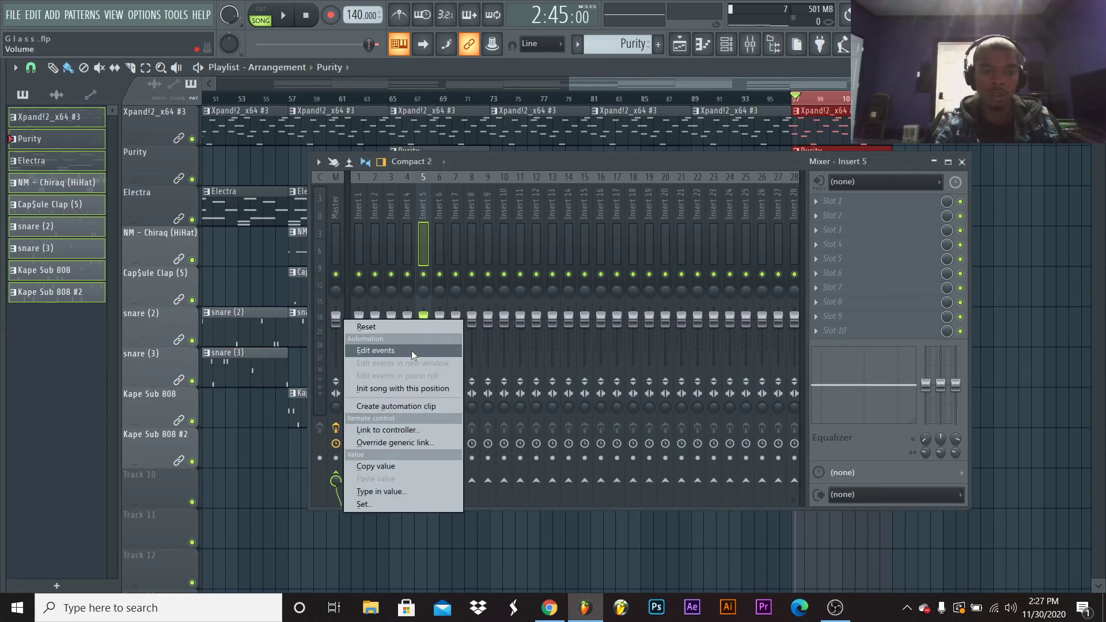
pyautogui.click(405, 409)
pyautogui.click(962, 163)
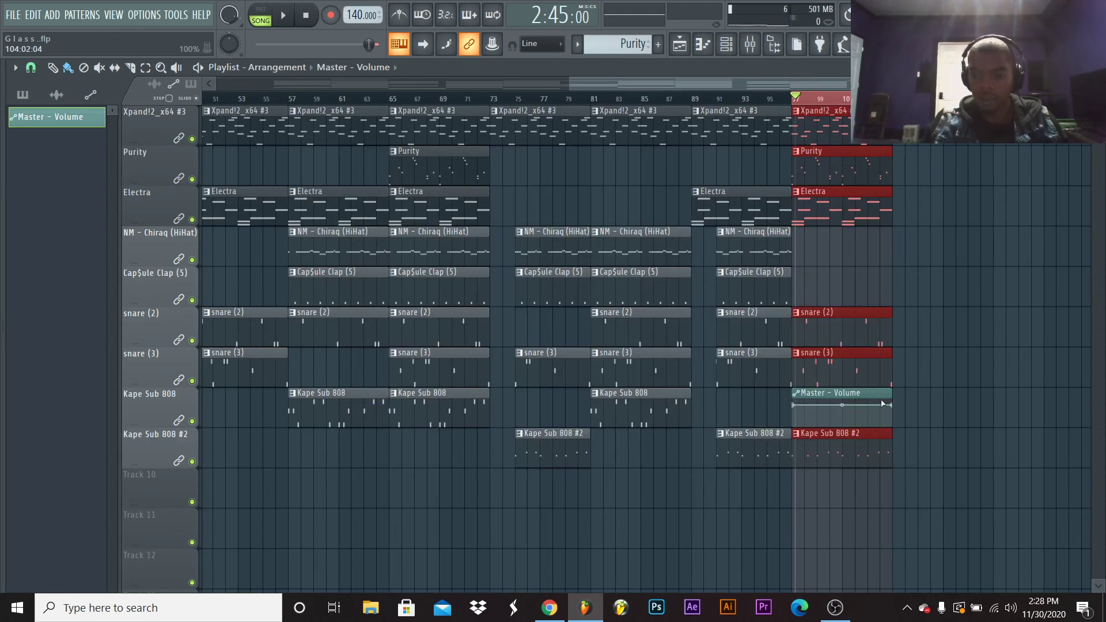
pyautogui.moveTo(894, 407); pyautogui.dragTo(891, 419)
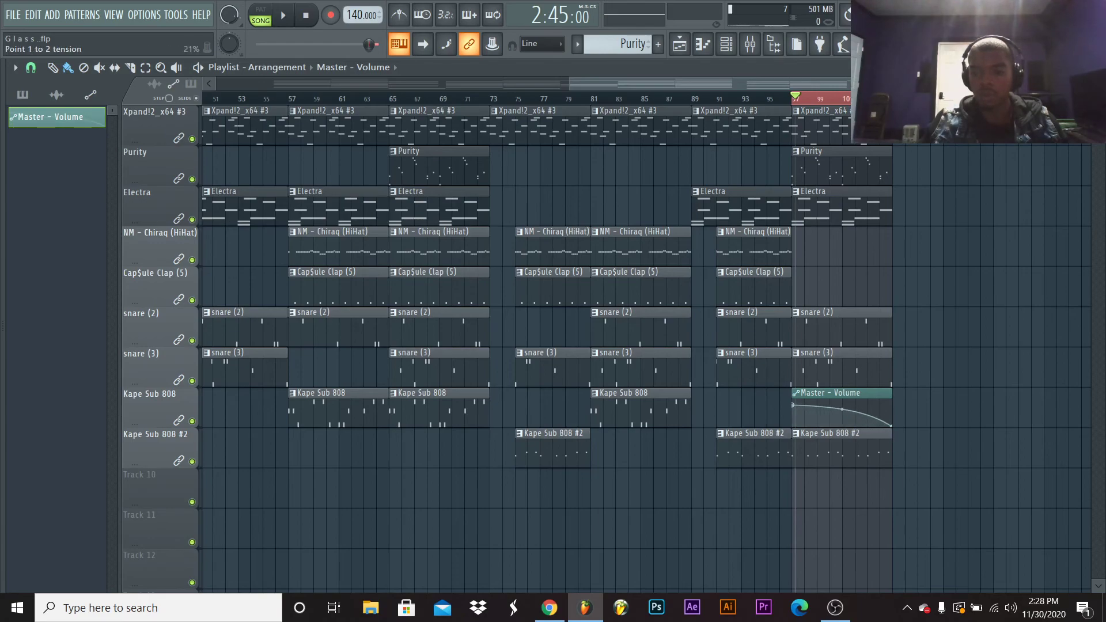
# Clear the time selection and play the arrangement from the beginning
pyautogui.click(796, 108)
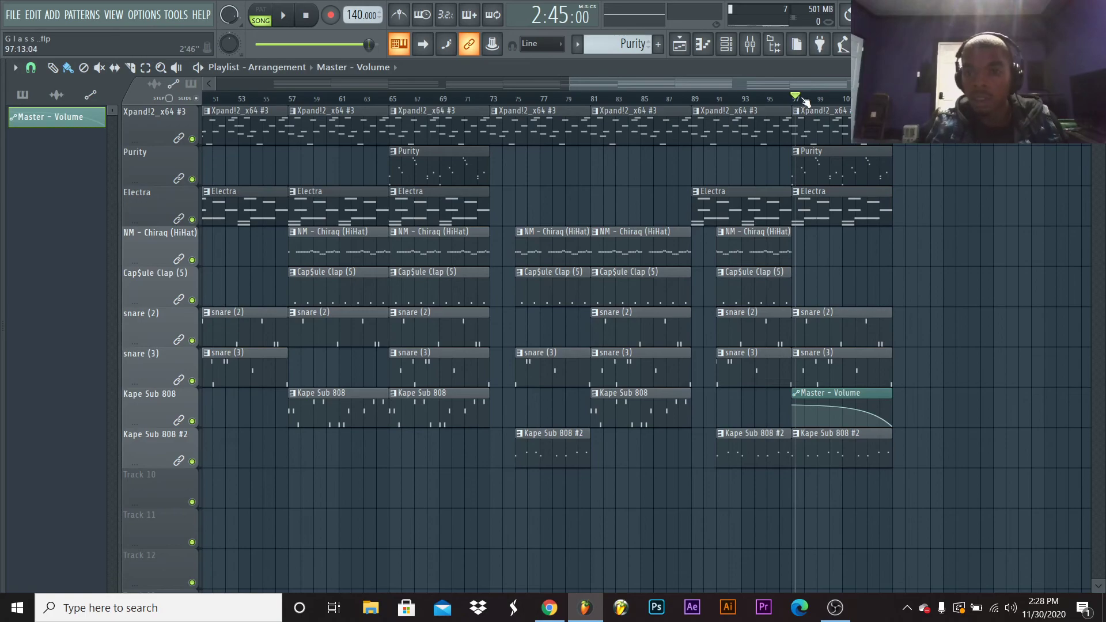
pyautogui.moveTo(792, 96); pyautogui.dragTo(5, 283)
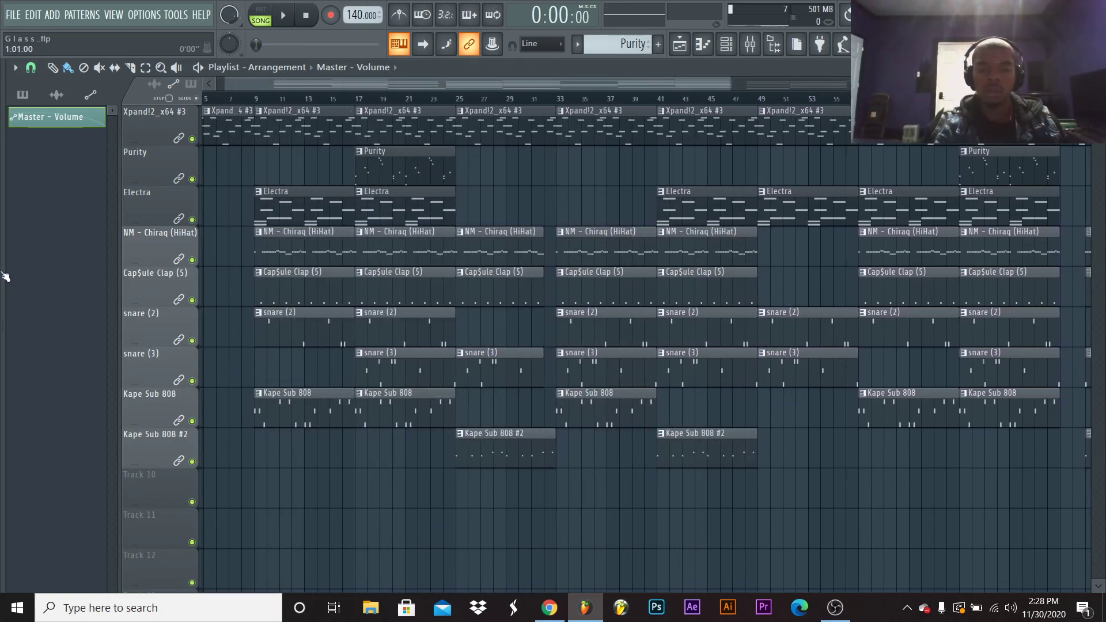
pyautogui.press('space')
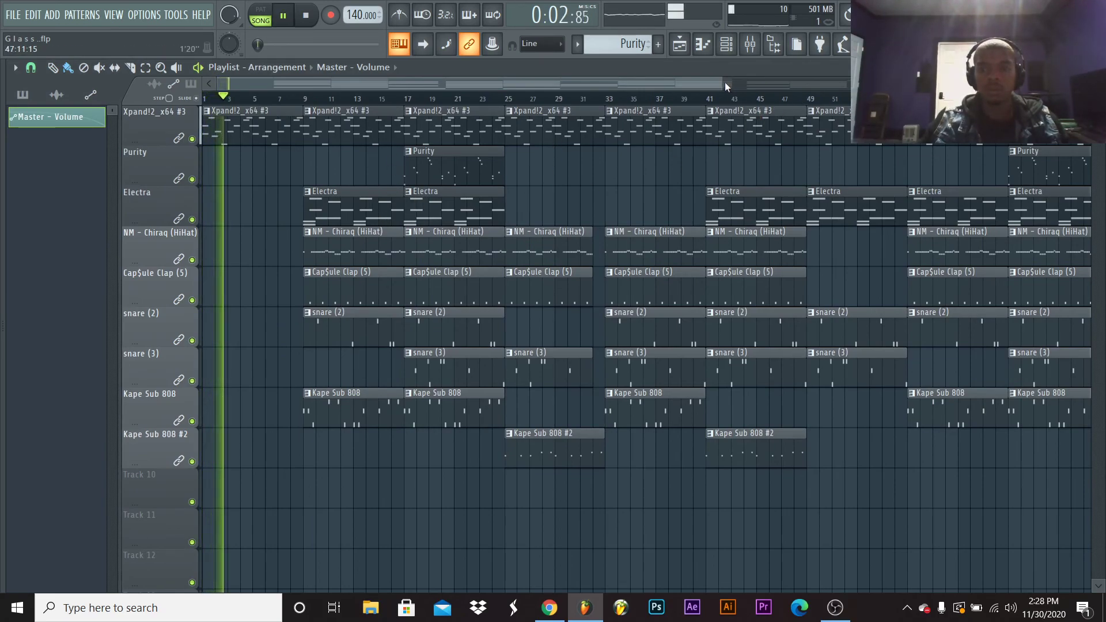
pyautogui.moveTo(717, 81); pyautogui.dragTo(958, 81)
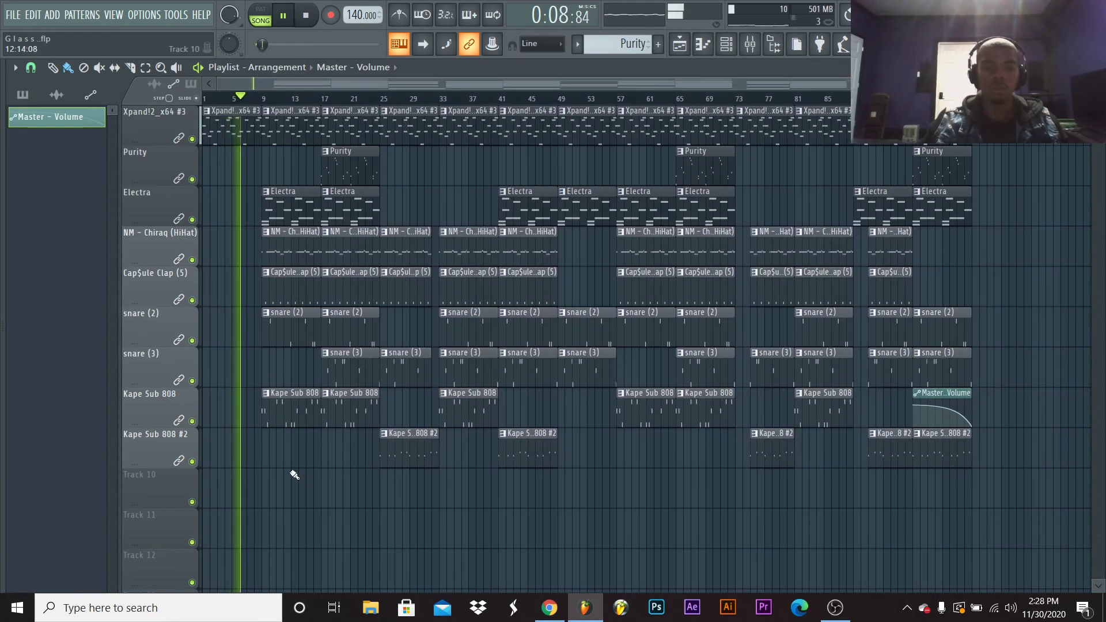
pyautogui.scroll(-1, 300, 463)
pyautogui.press('space')
# Place the legendary tag sample from the Tag$ folder at bar 3 of the Kape Sub 808 #2 track
pyautogui.hotkey('alt', 'F8')
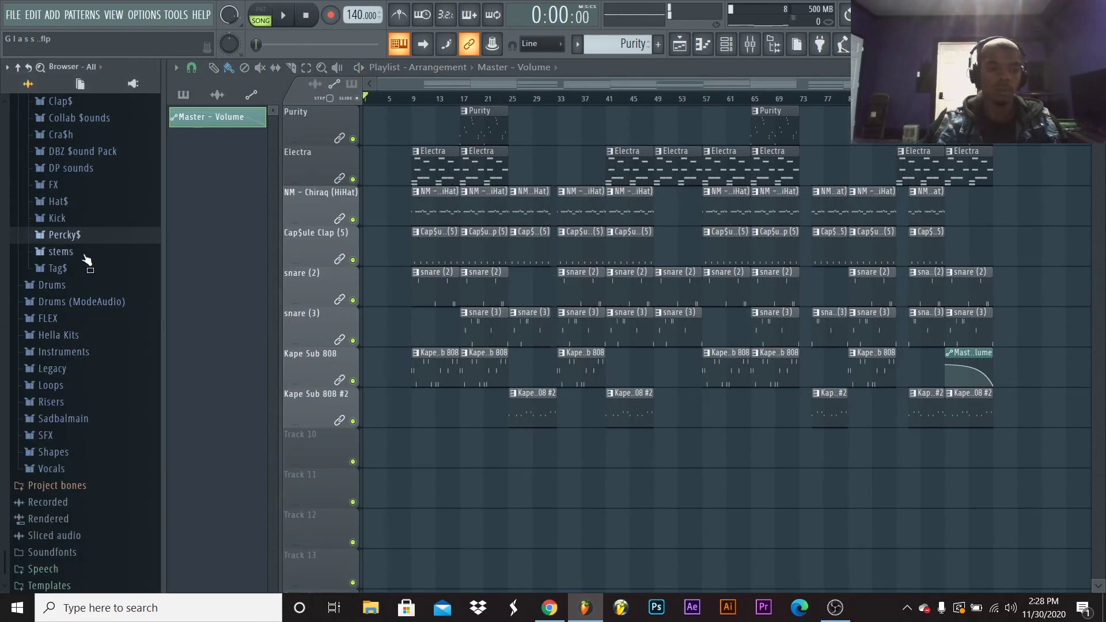
pyautogui.click(58, 269)
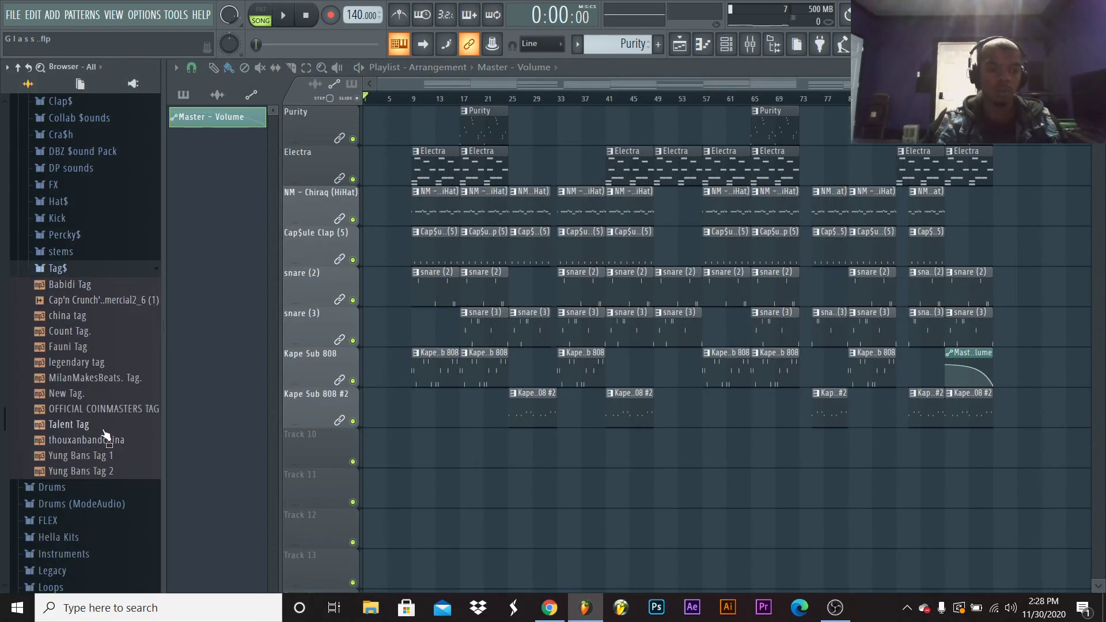
pyautogui.moveTo(98, 363); pyautogui.dragTo(224, 485)
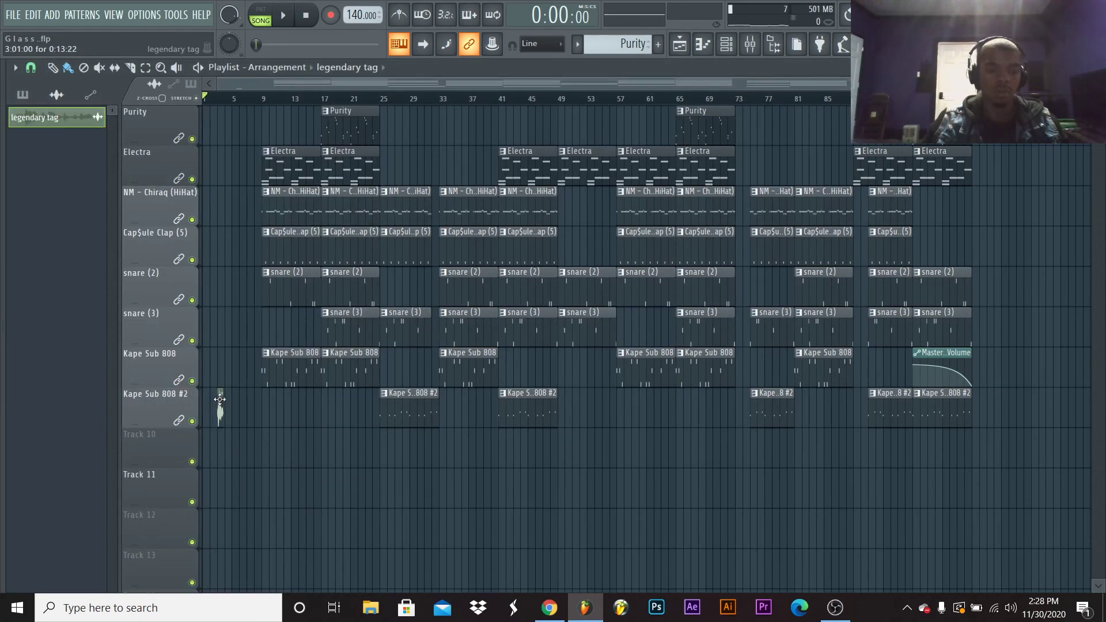
# Add the "Cap$ule Corp." sample from the Cap Corp Tag$ folder to Track 10 at bar 9
pyautogui.hotkey('alt', 'F8')
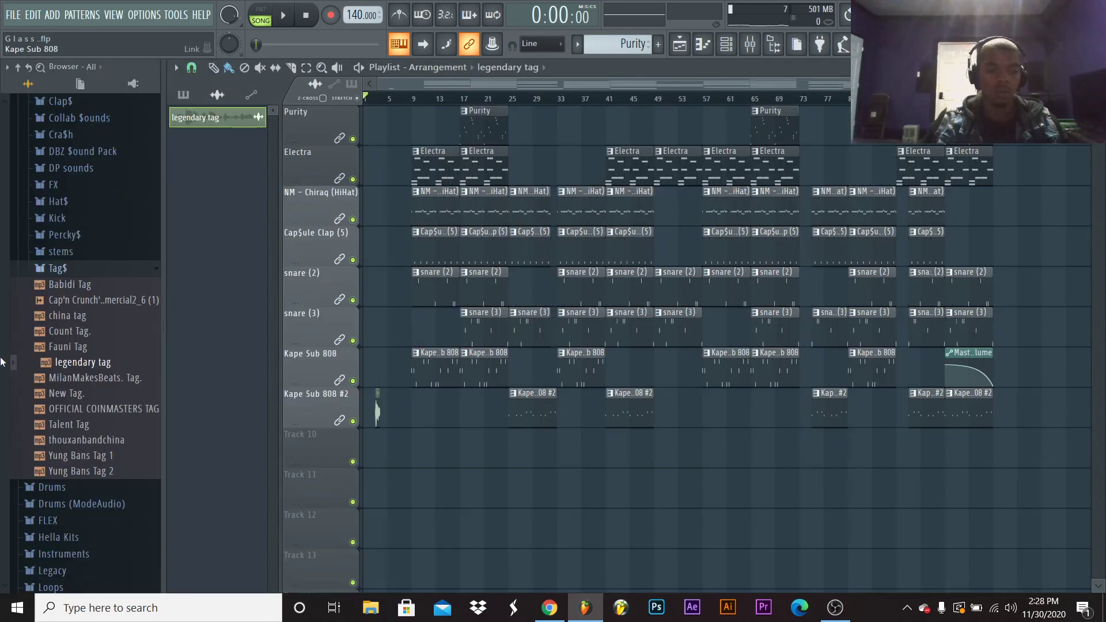
pyautogui.click(61, 270)
pyautogui.scroll(2, 66, 308)
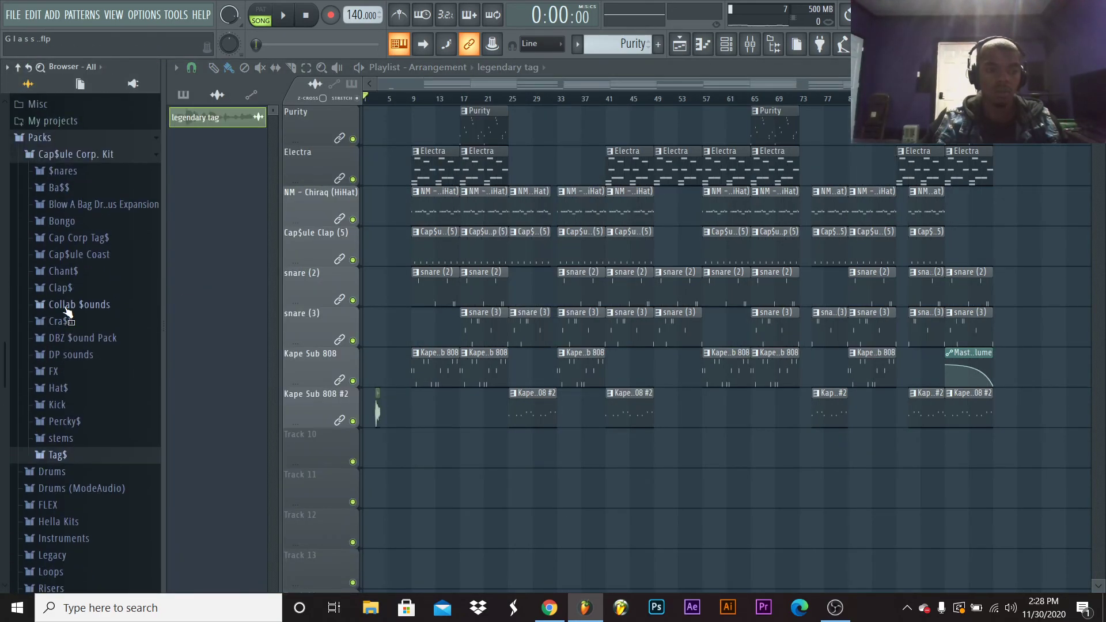
pyautogui.click(99, 238)
pyautogui.click(103, 299)
pyautogui.moveTo(103, 304); pyautogui.dragTo(264, 444)
# Place the MilanMakesBeats. Tag sample at bar 2 of Track 10 and move the Cap$ule Corp. clip to bar 1
pyautogui.moveTo(4, 426)
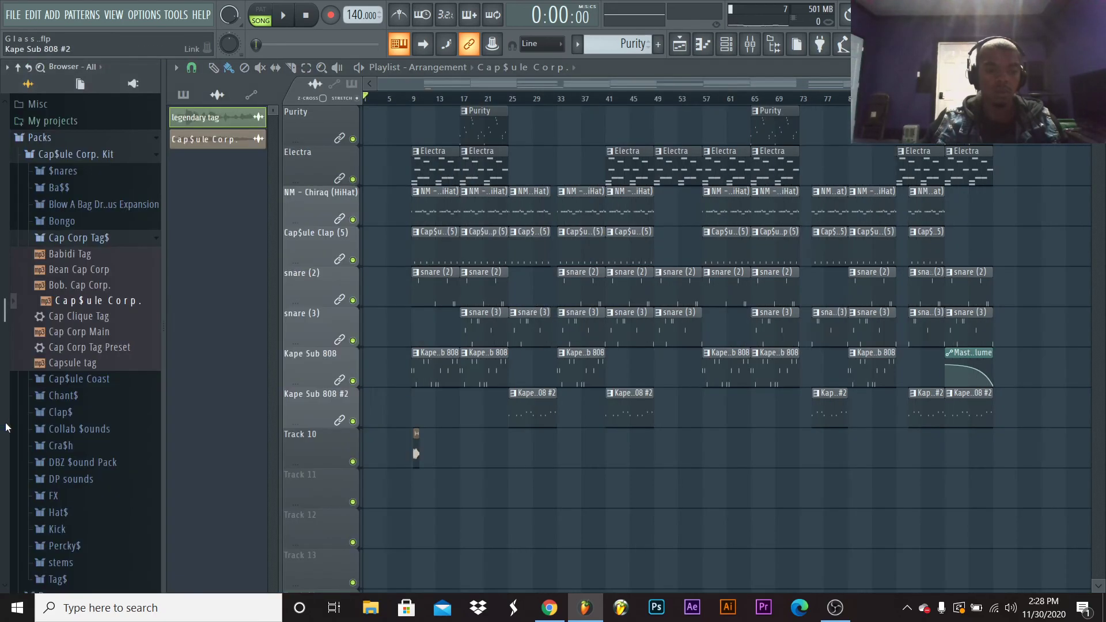
pyautogui.click(90, 579)
pyautogui.moveTo(86, 494); pyautogui.dragTo(219, 460)
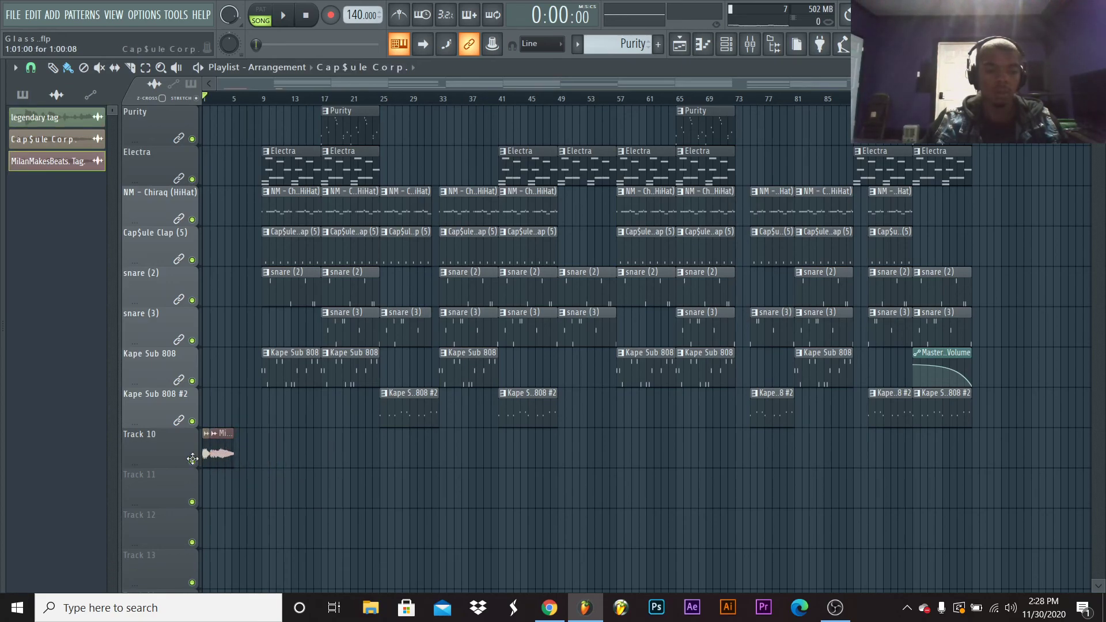
# Set the Cap$ule Corp. clip's channel volume to 50% and adjust the MilanMakesBeats. Tag volume during playback
pyautogui.press('space')
pyautogui.doubleClick(215, 455)
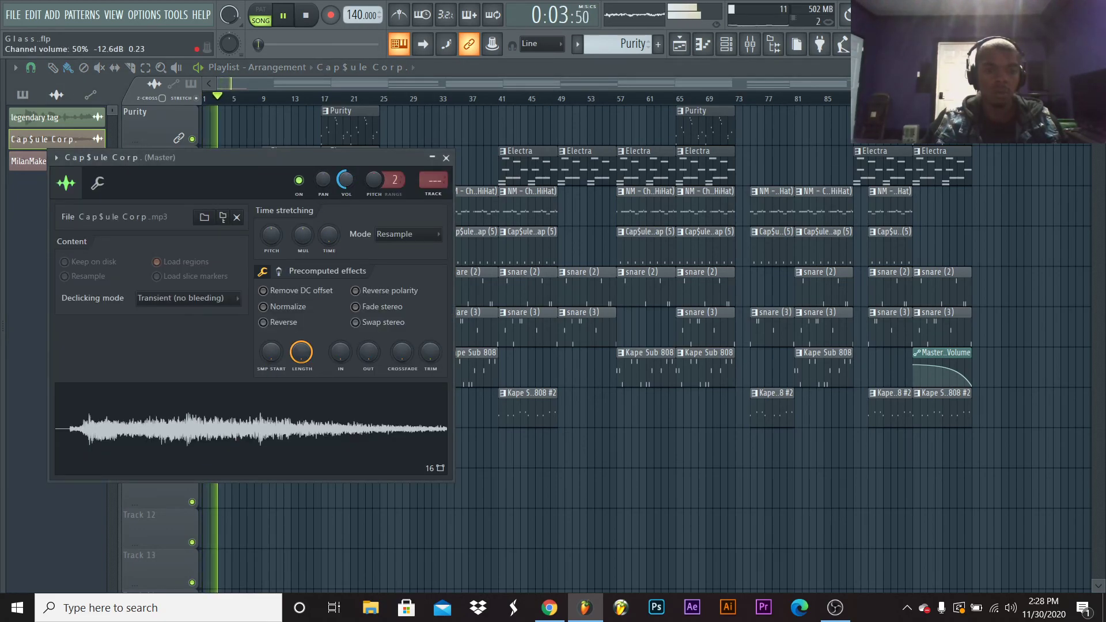
pyautogui.click(445, 158)
pyautogui.press('space')
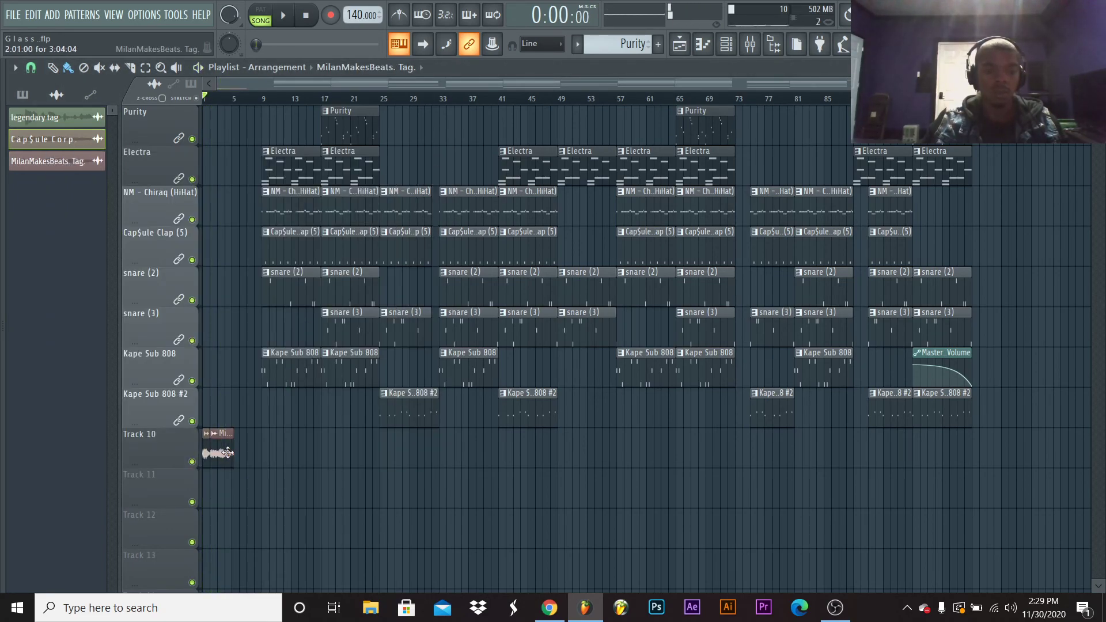
pyautogui.doubleClick(227, 453)
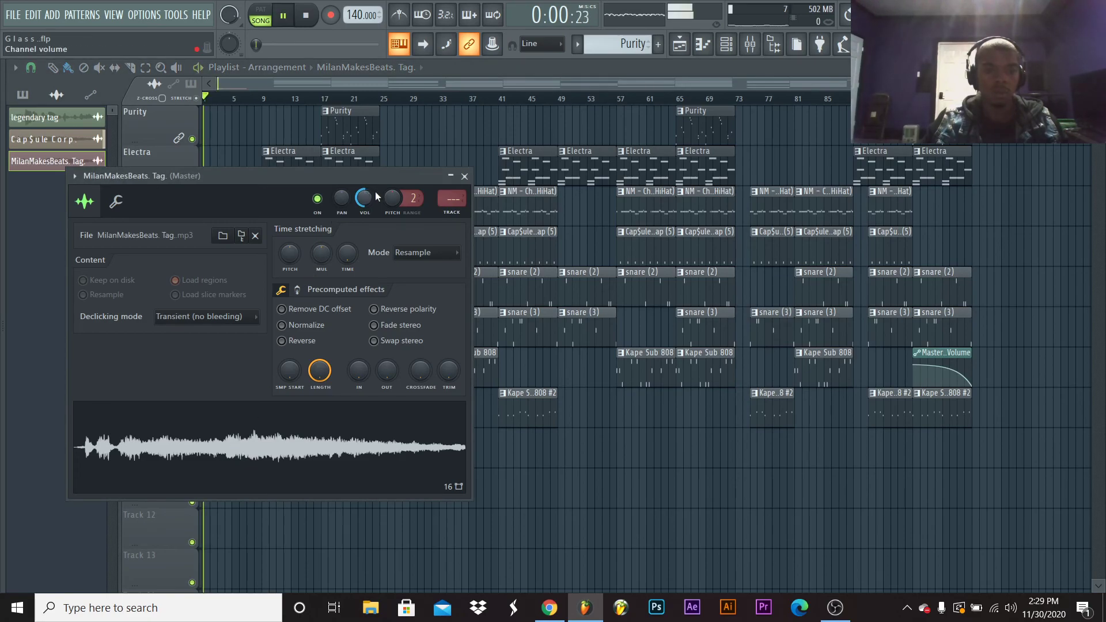
pyautogui.click(463, 179)
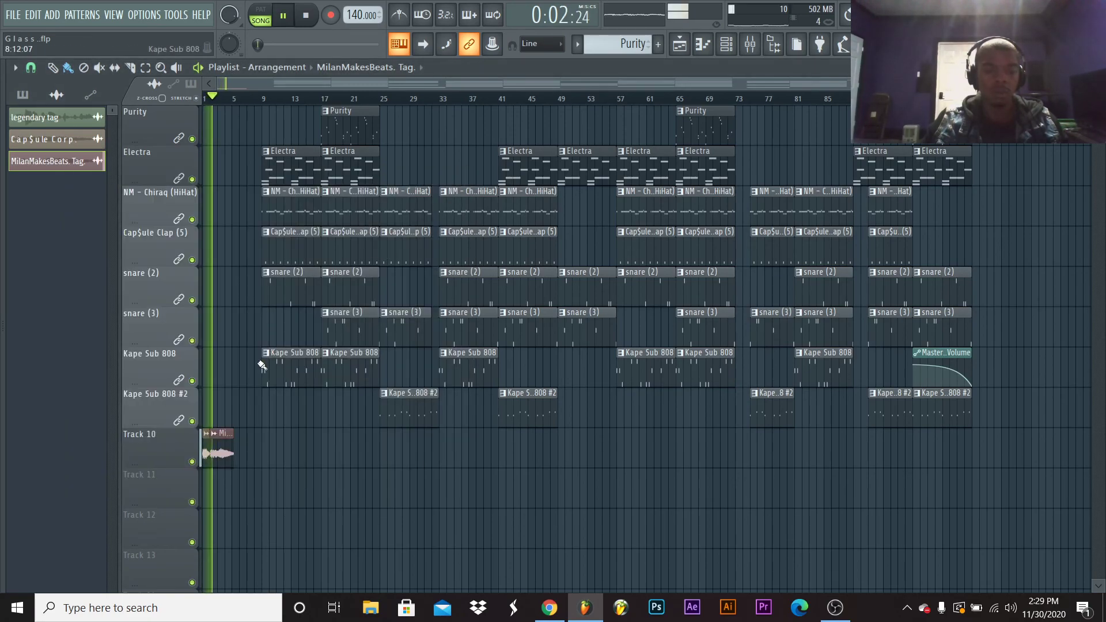
# Add the Capsule tag sample from the Cap Corp Tag$ folder to Track 11 at bar 33
pyautogui.hotkey('alt', 'F8')
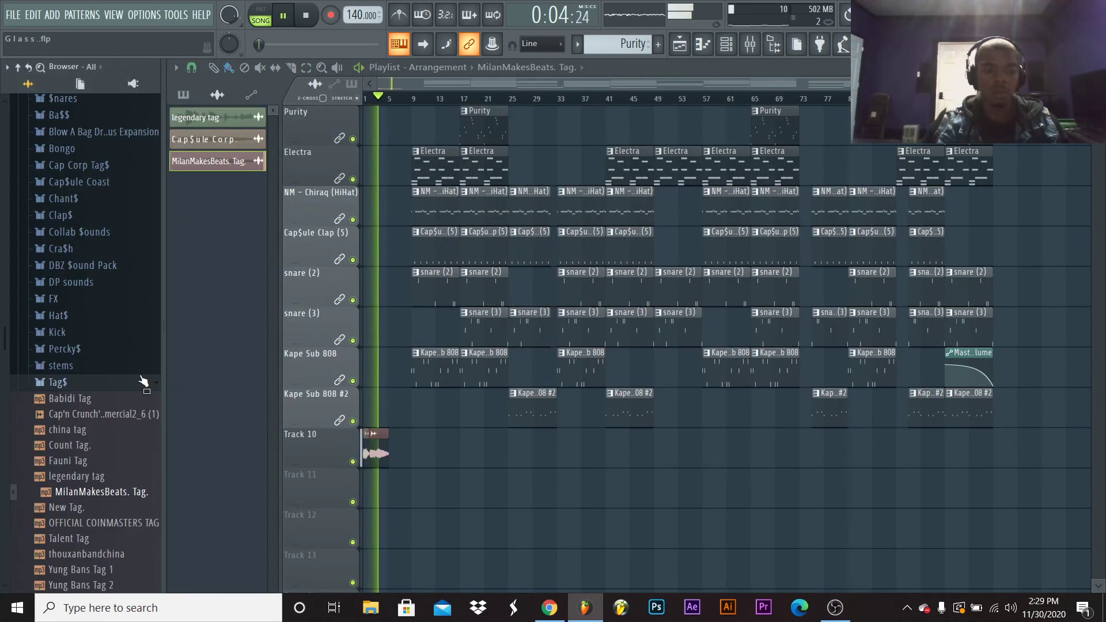
pyautogui.click(89, 383)
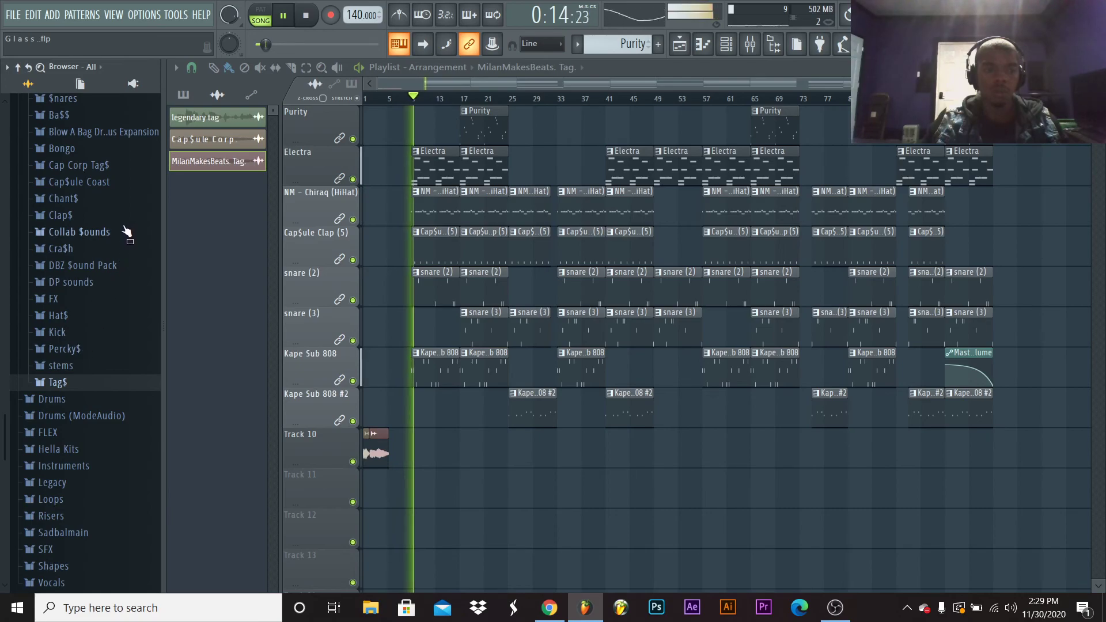
pyautogui.scroll(2, 113, 242)
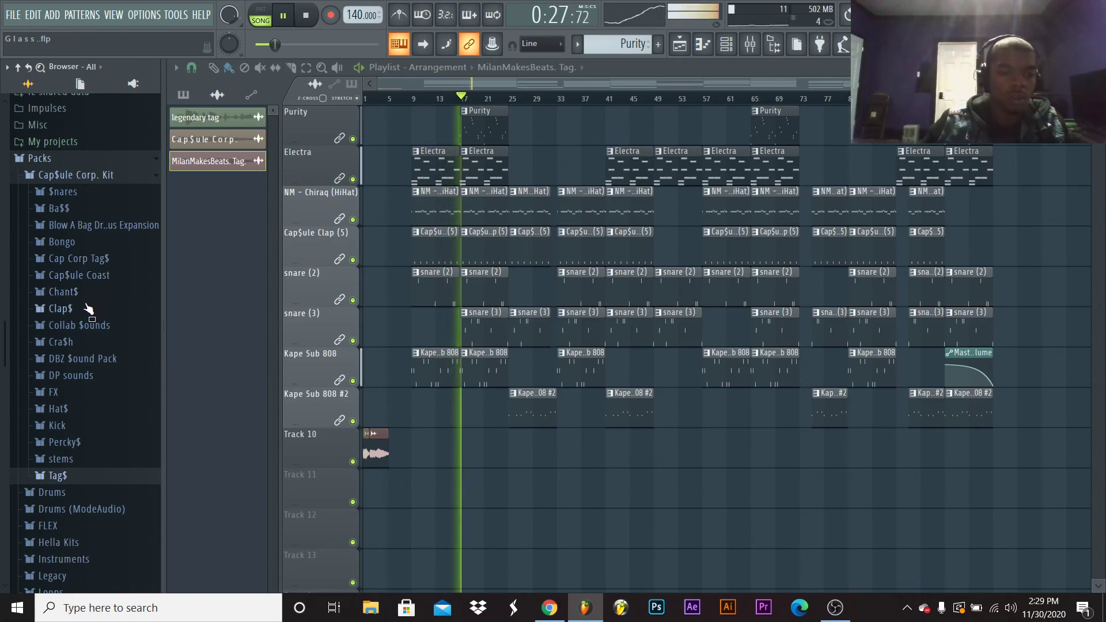
pyautogui.click(86, 260)
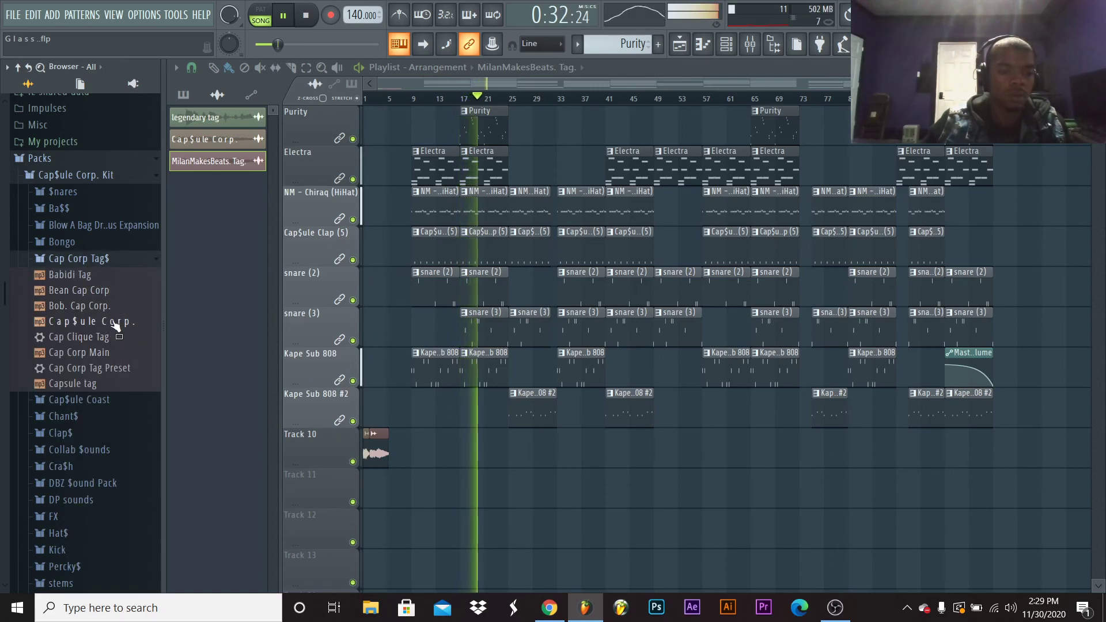
pyautogui.moveTo(109, 384); pyautogui.dragTo(440, 474)
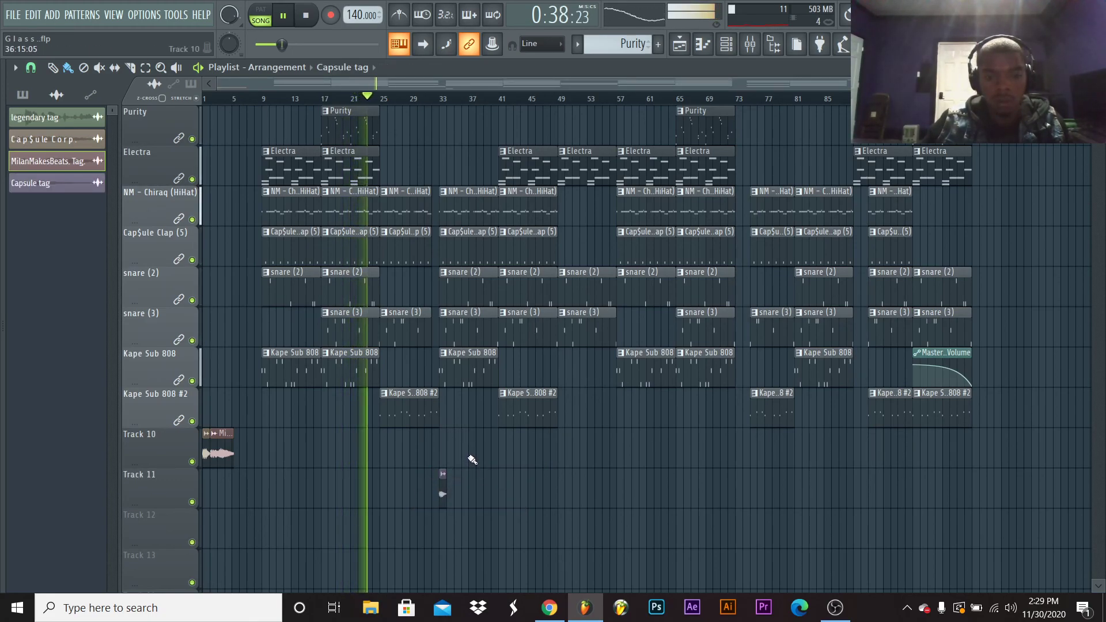
# Adjust the Capsule tag's channel volume and place another copy on Track 11 at bar 75
pyautogui.doubleClick(441, 494)
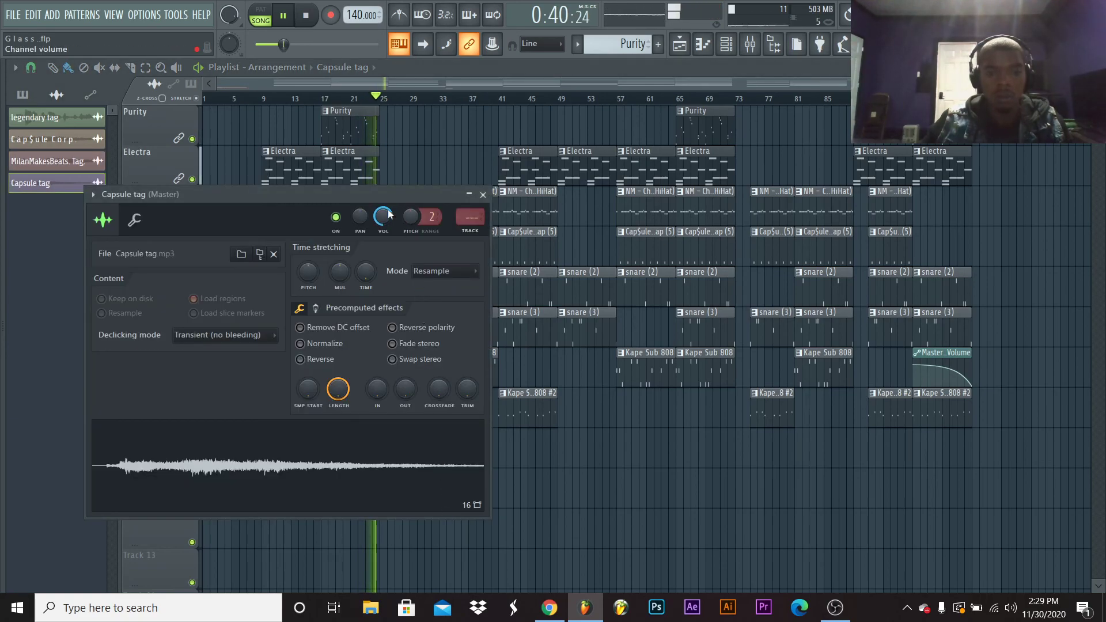
pyautogui.click(482, 195)
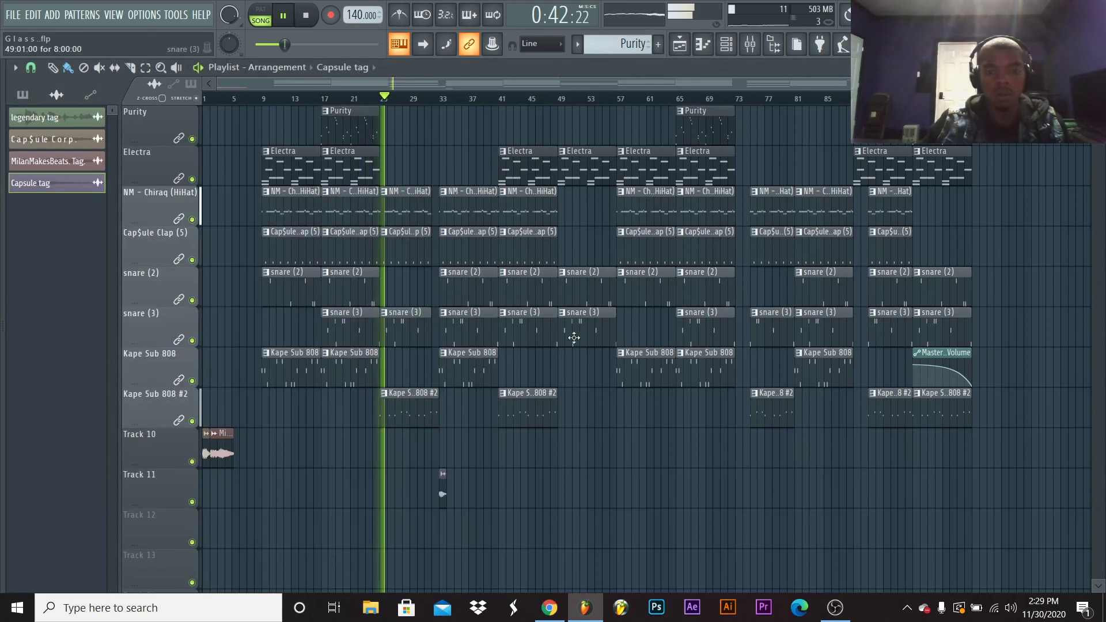
pyautogui.click(753, 487)
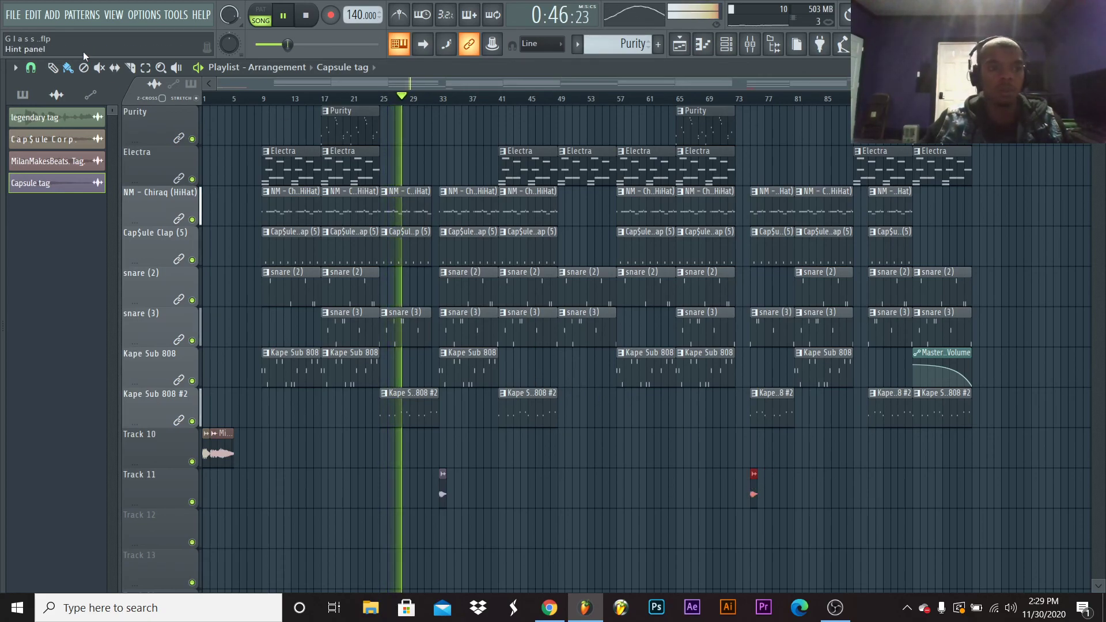
# Save the project and copy the tag clips from the start of Track 10 to the arrangement's end, finishing with the last patterns
pyautogui.click(13, 14)
pyautogui.click(45, 77)
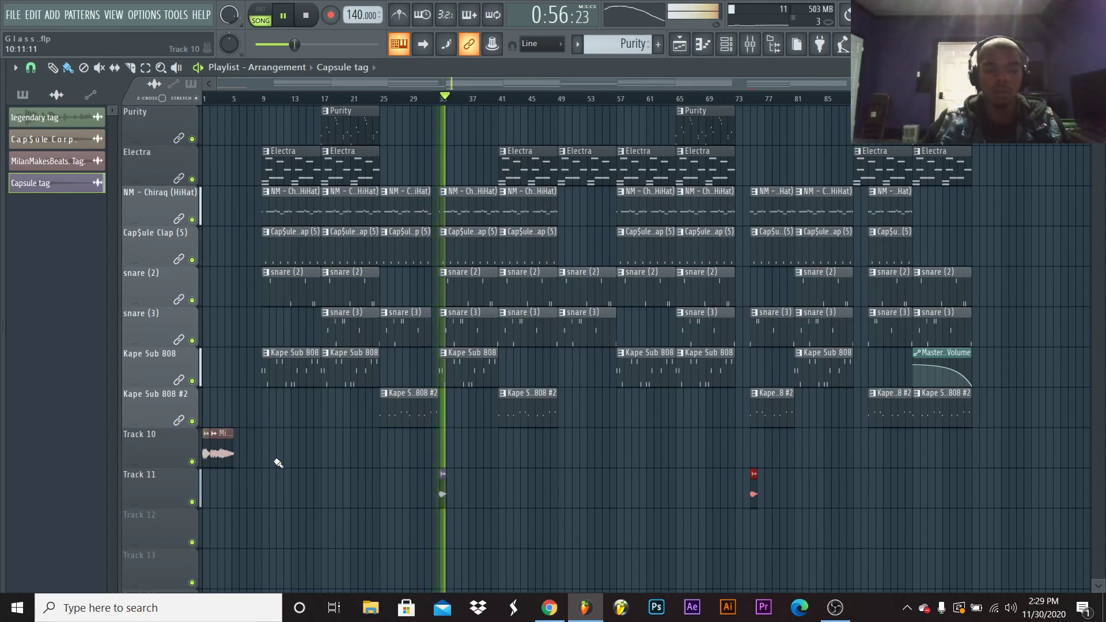
pyautogui.click(219, 454)
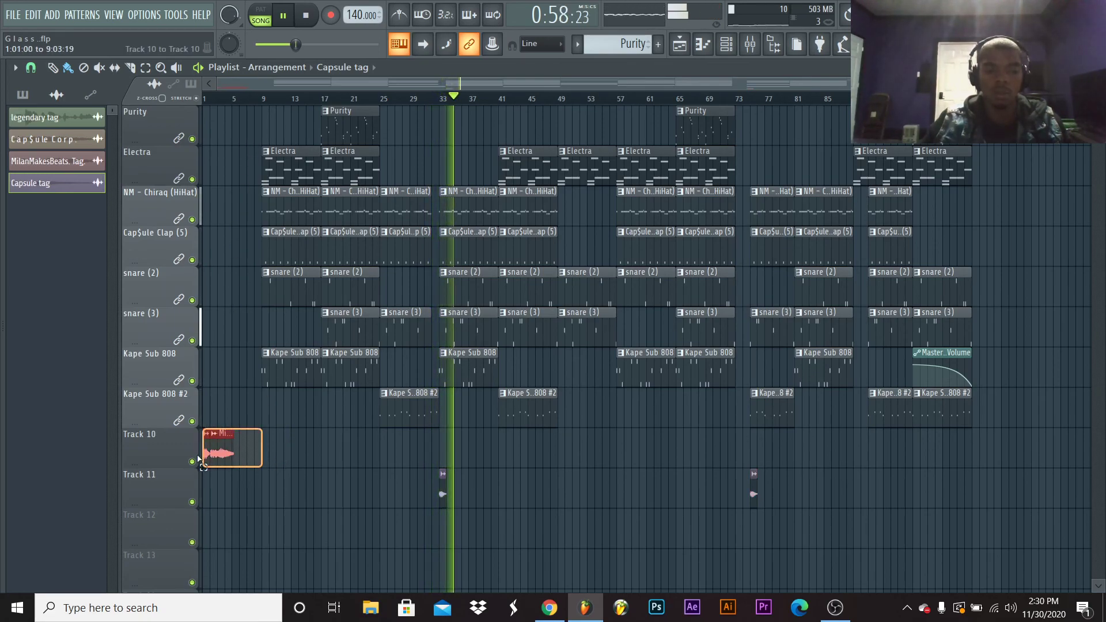
pyautogui.click(582, 452)
pyautogui.moveTo(599, 471); pyautogui.dragTo(955, 463)
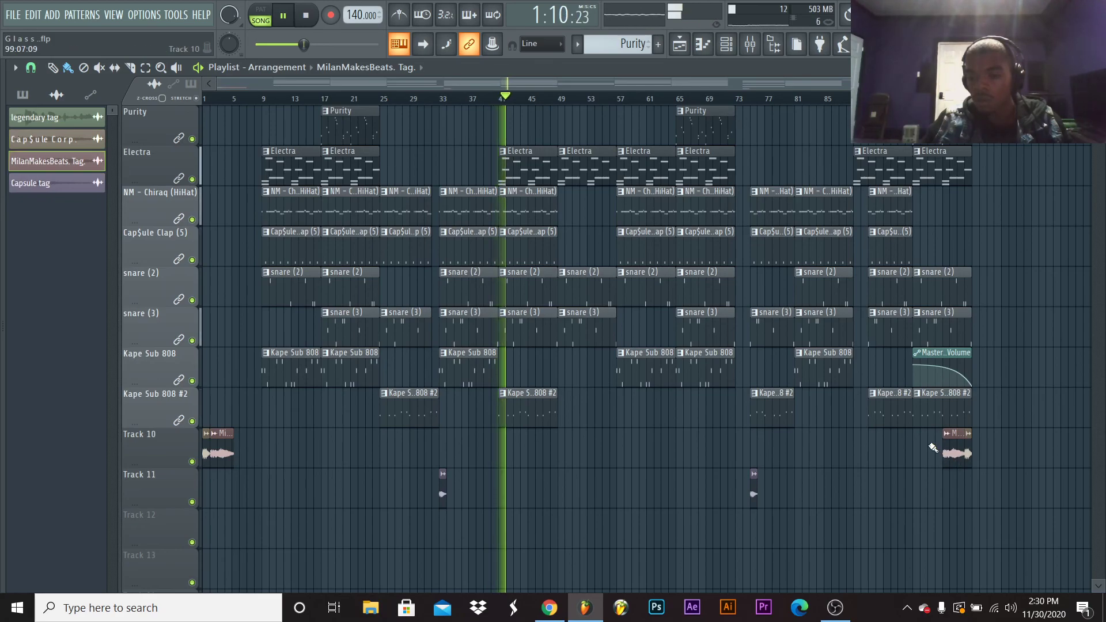
# Save the project with the added closing tag under its existing file name
pyautogui.click(13, 15)
pyautogui.click(28, 78)
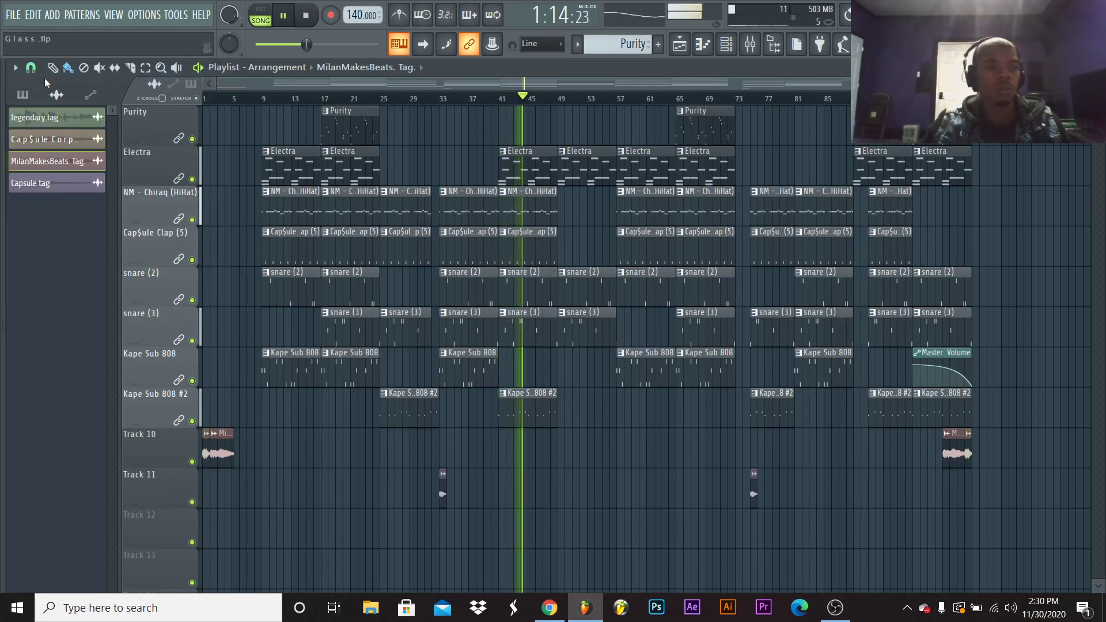
pyautogui.scroll(1, 619, 480)
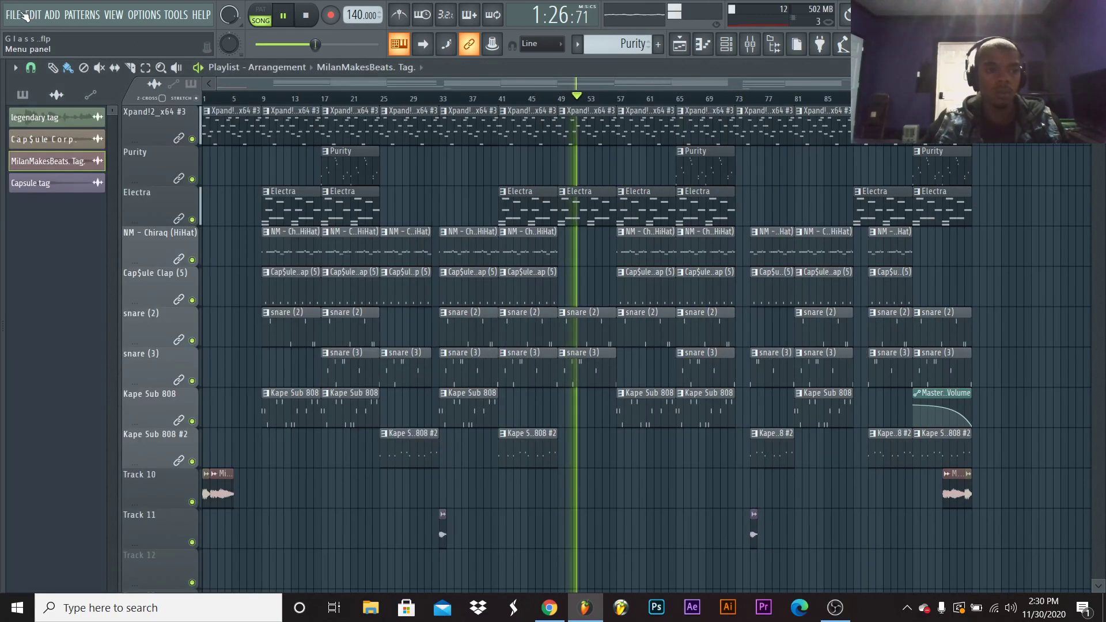
pyautogui.click(3, 8)
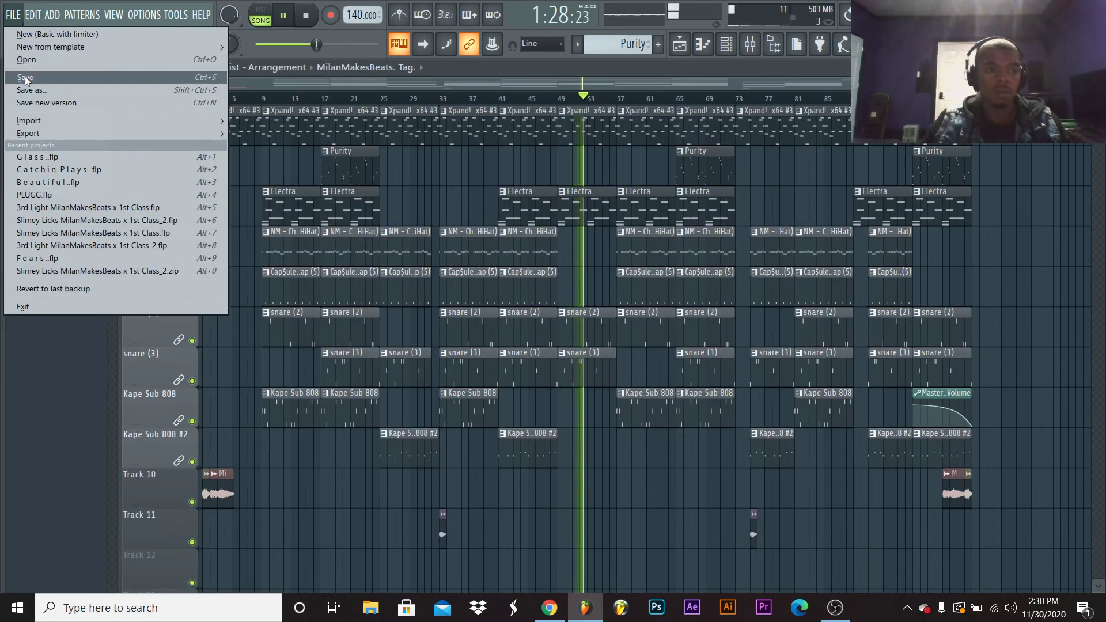
# Export the full song as an MP3 file named "G l a s s ." into the 2020 Pack 1 folder
pyautogui.click(5, 11)
pyautogui.moveTo(187, 130)
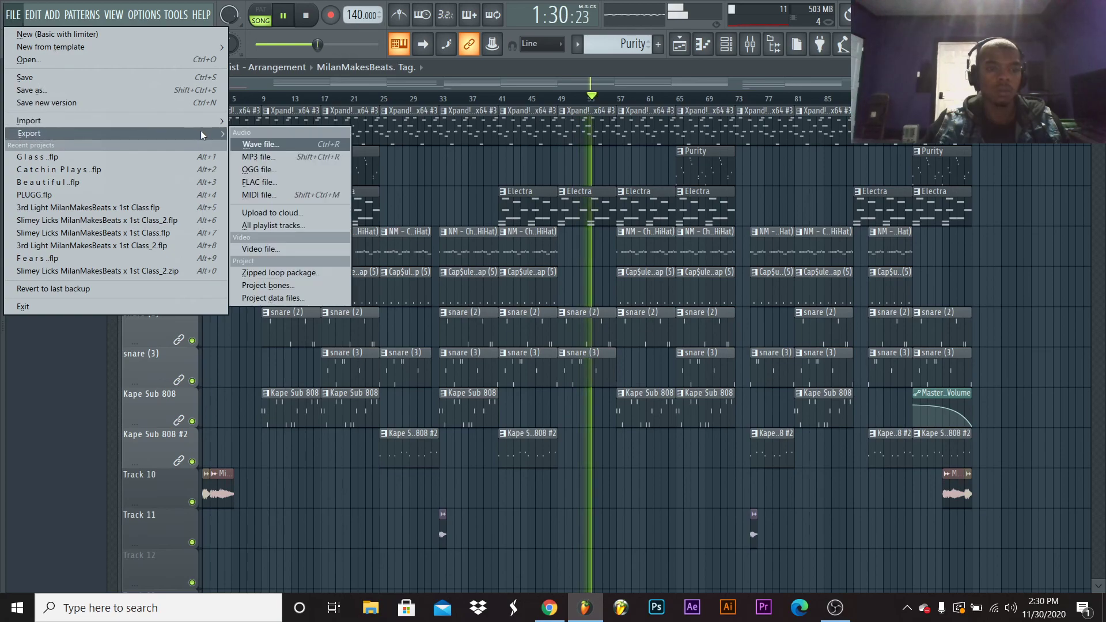
pyautogui.click(305, 157)
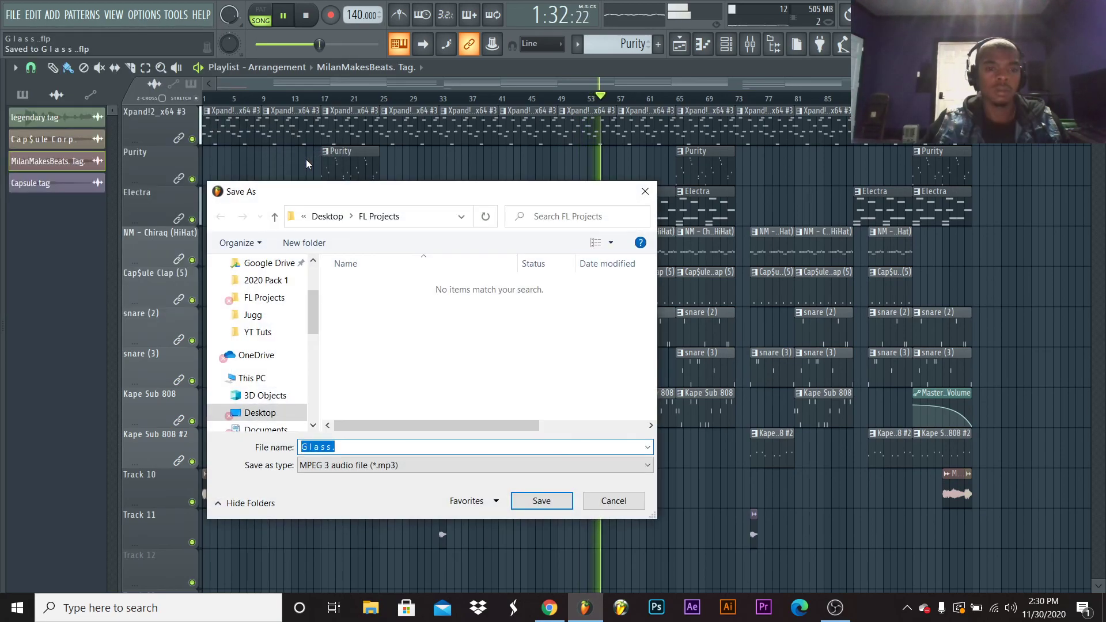
pyautogui.moveTo(314, 196); pyautogui.dragTo(177, 111)
pyautogui.scroll(1, 137, 227)
pyautogui.scroll(2, 136, 227)
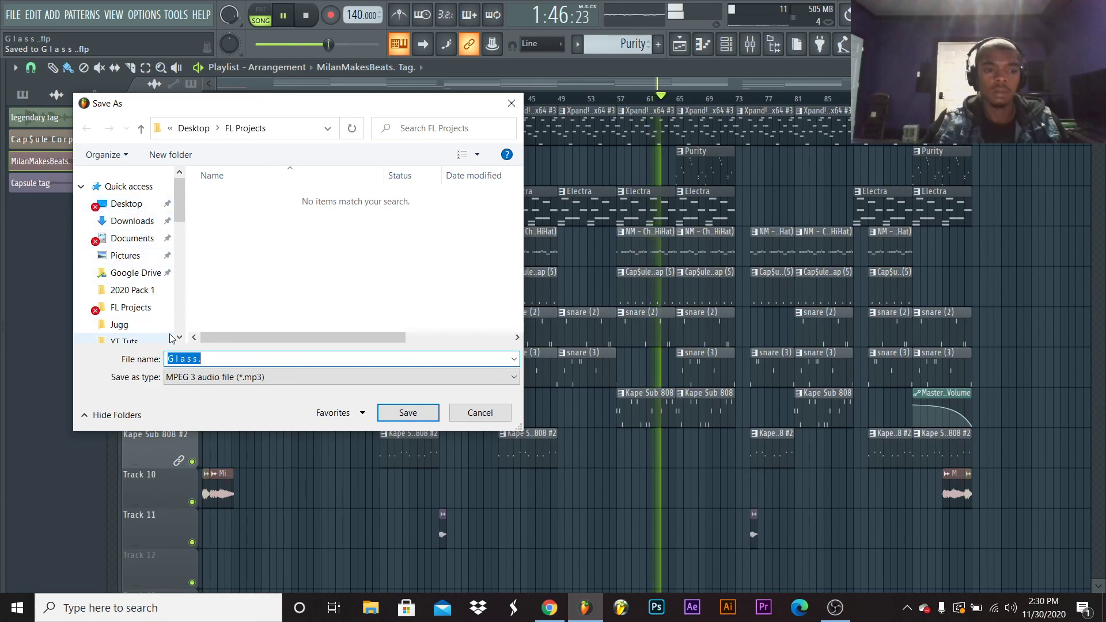
pyautogui.click(151, 289)
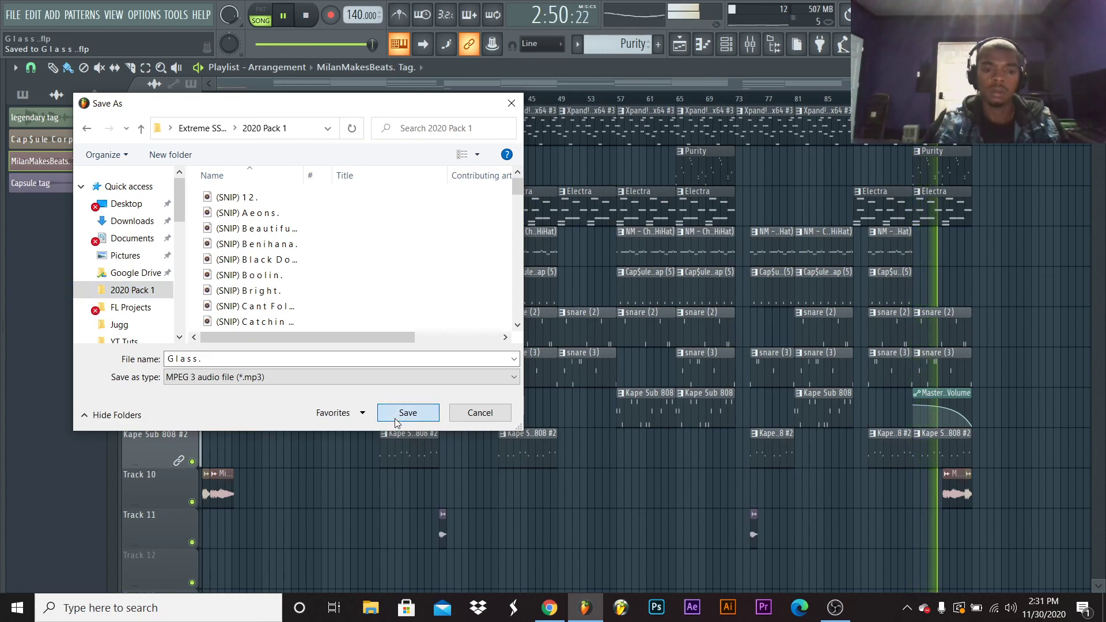
pyautogui.click(392, 410)
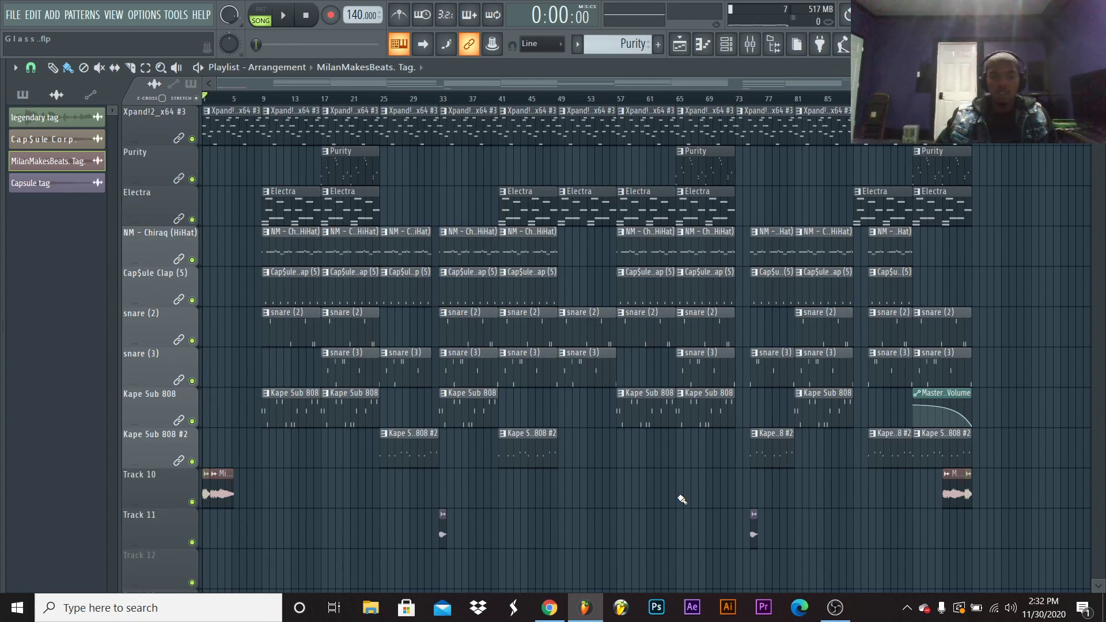
# Save the project after the export and minimize its window to return to the desktop
pyautogui.click(13, 15)
pyautogui.click(51, 77)
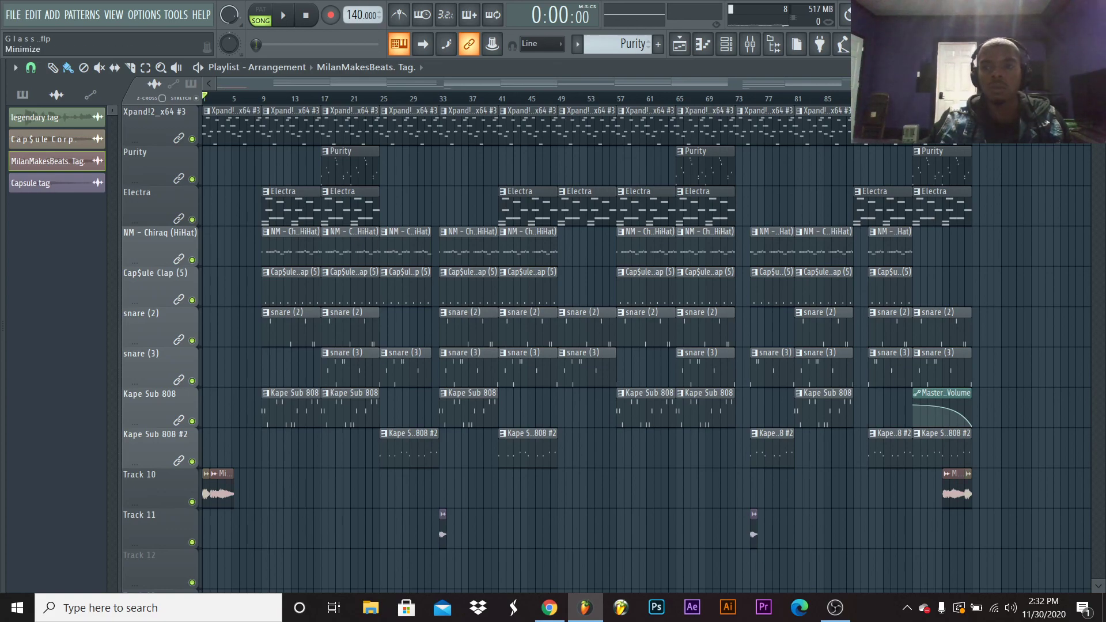
pyautogui.click(1071, 7)
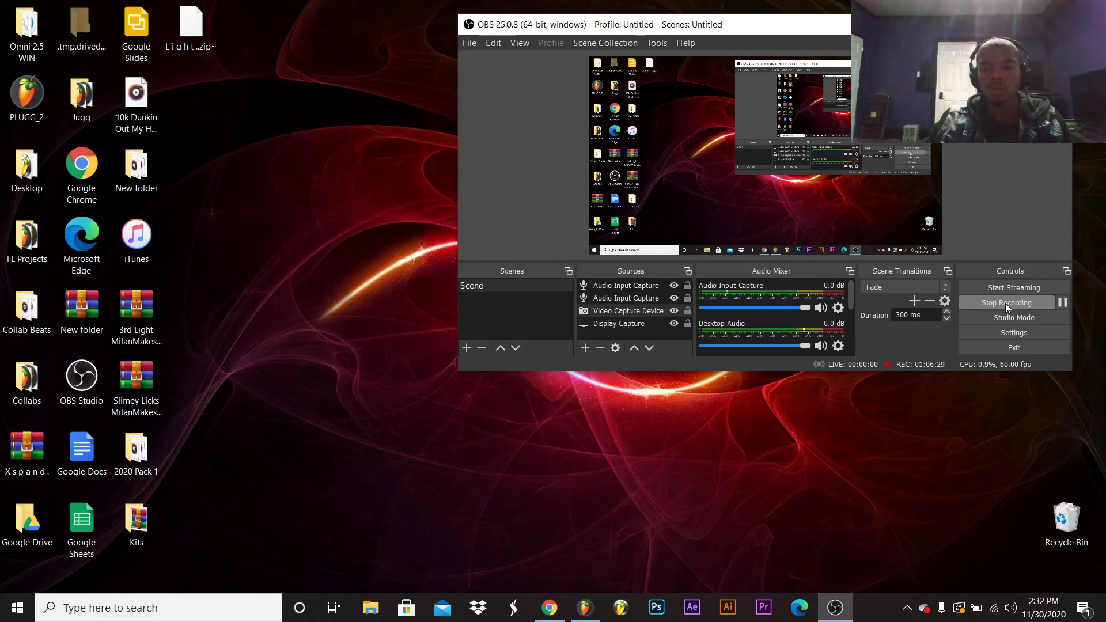